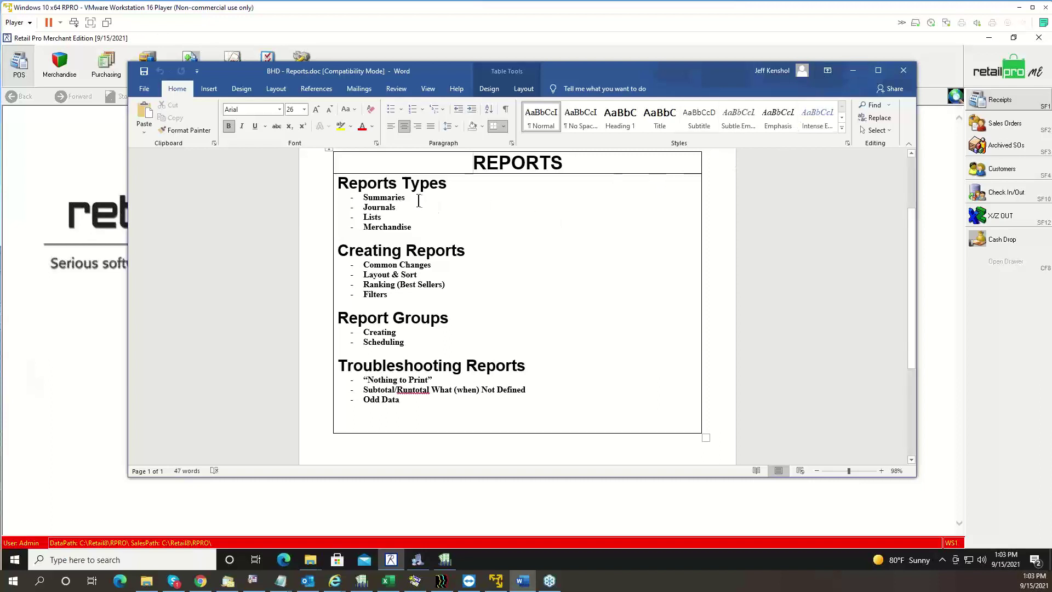
# Examine the Reports Types list in the outline document and minimize the document
pyautogui.moveTo(414, 227); pyautogui.dragTo(353, 195)
pyautogui.click(396, 207)
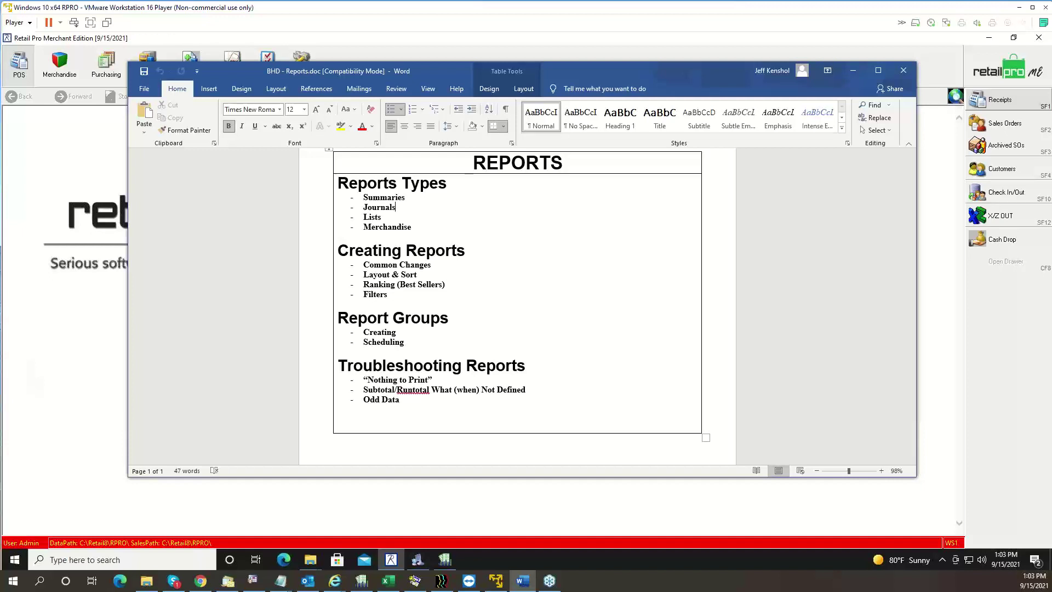
pyautogui.click(853, 71)
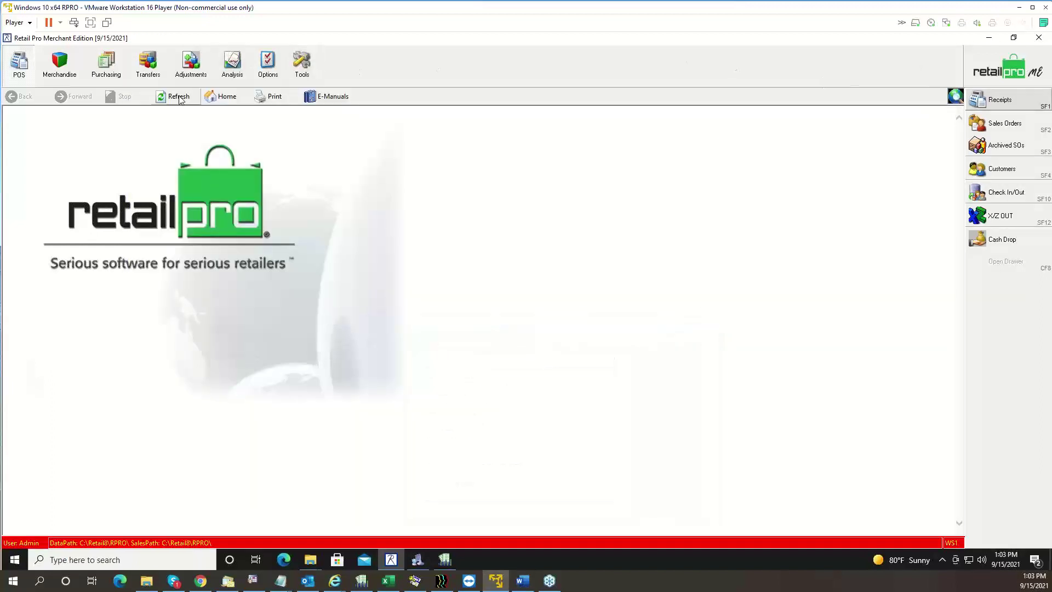
# View the running Reports program, minimize it and show the Analysis area of Retail Pro Merchant Edition
pyautogui.click(441, 560)
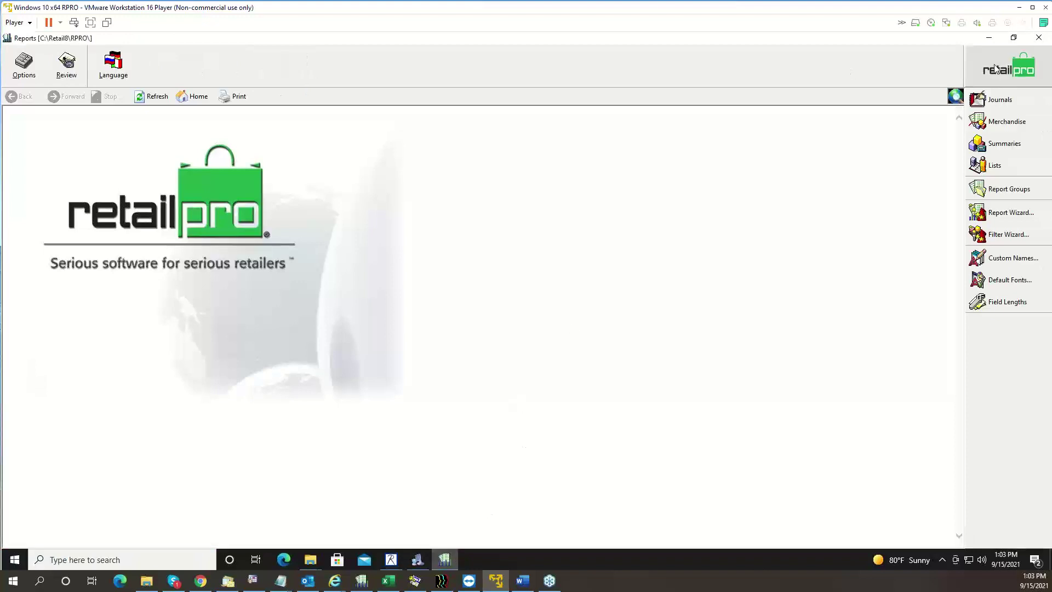
pyautogui.click(989, 38)
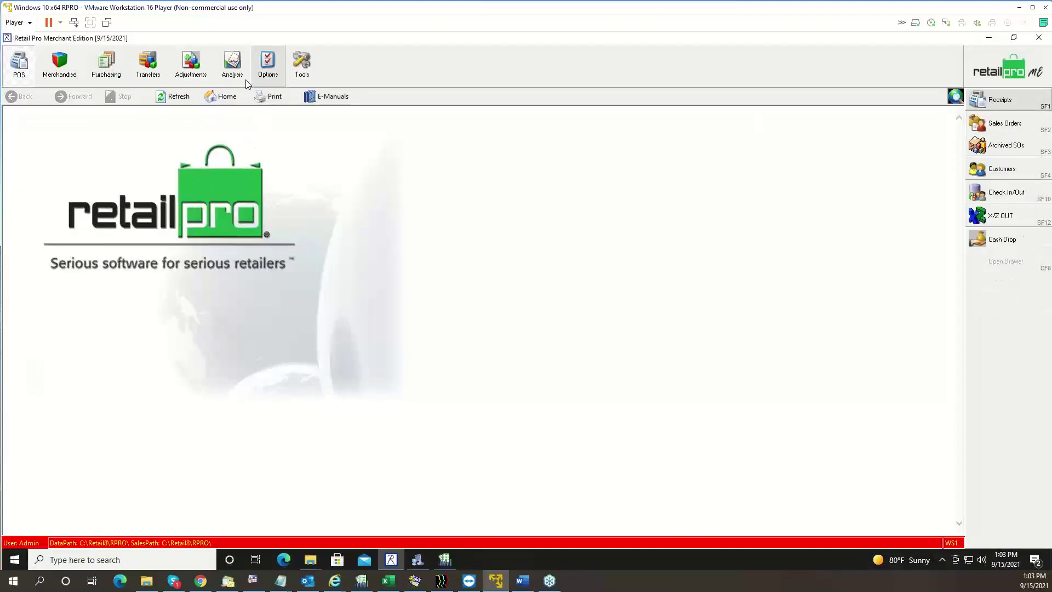
pyautogui.click(233, 65)
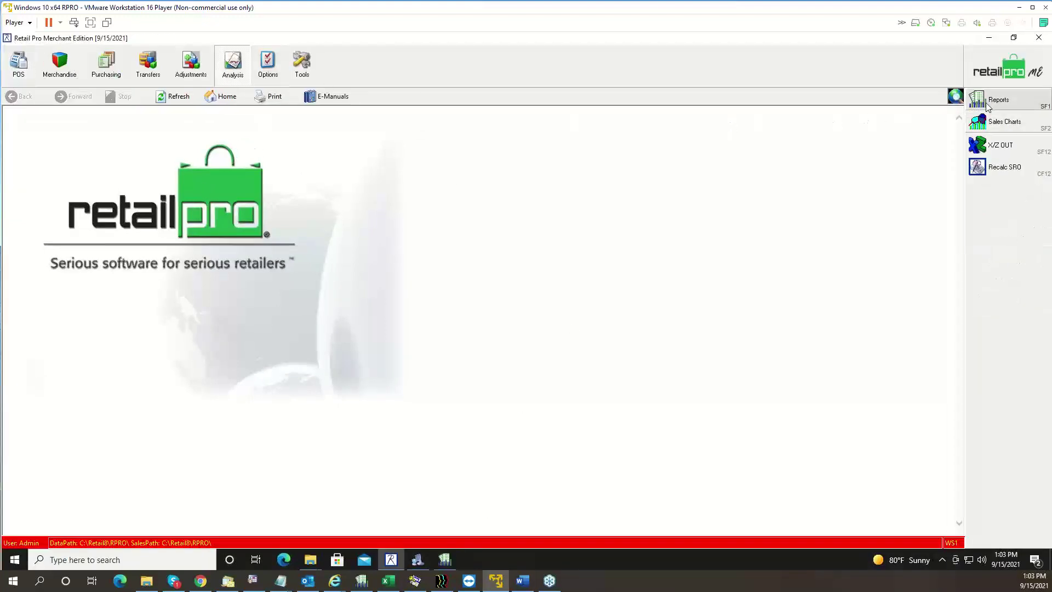
# Create a desktop shortcut to the Reports application from the Retail8\Rpro folder
pyautogui.click(991, 39)
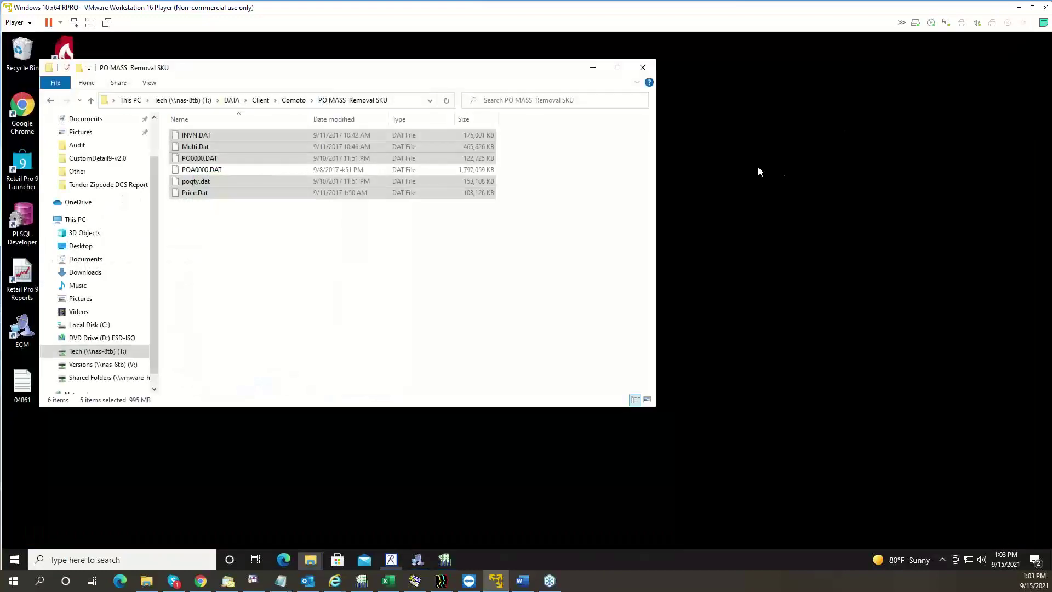
pyautogui.click(310, 559)
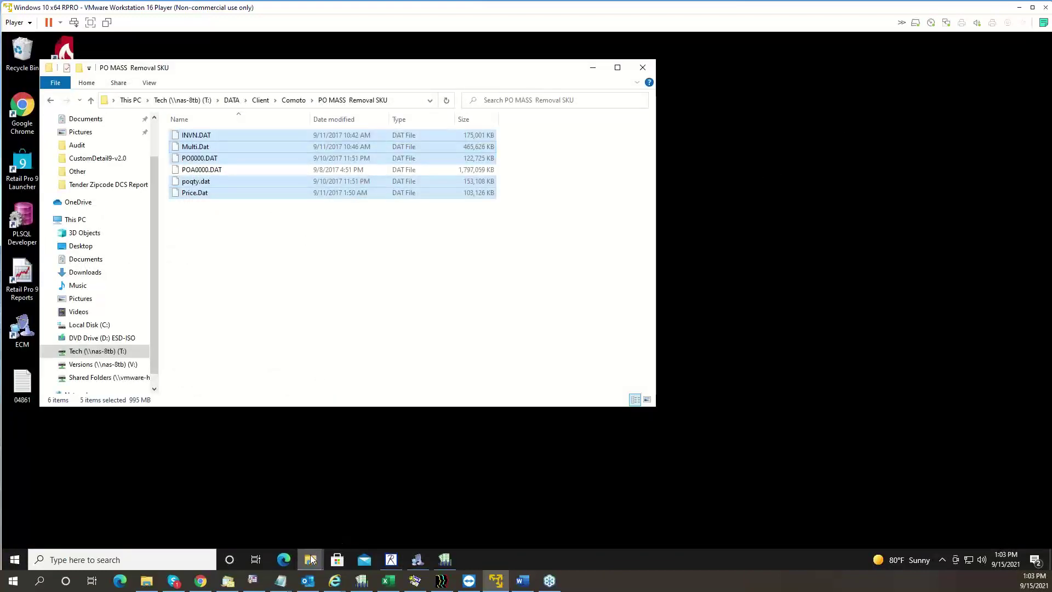
pyautogui.click(260, 487)
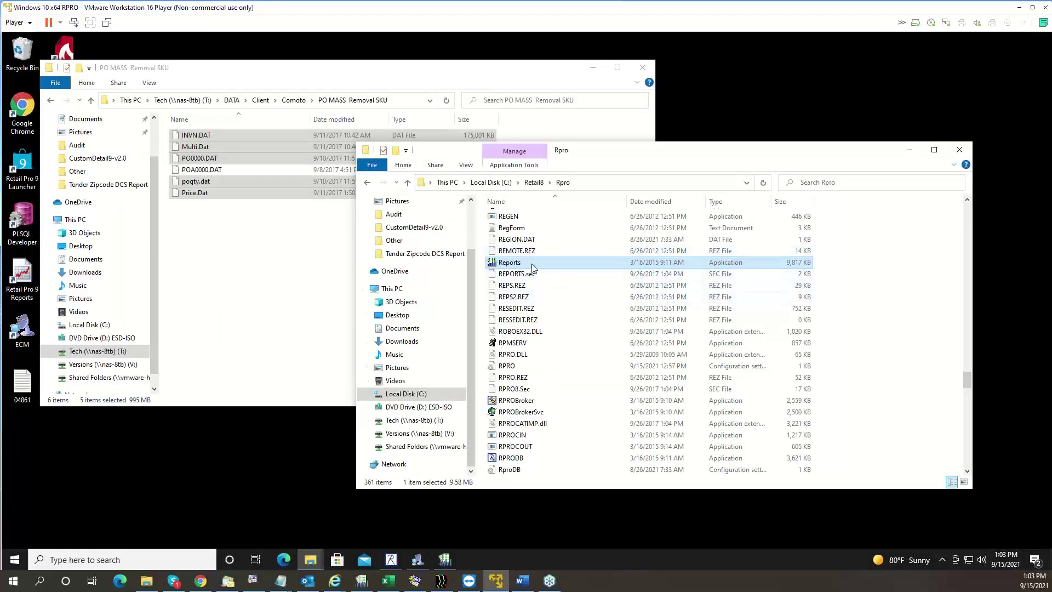
pyautogui.click(593, 68)
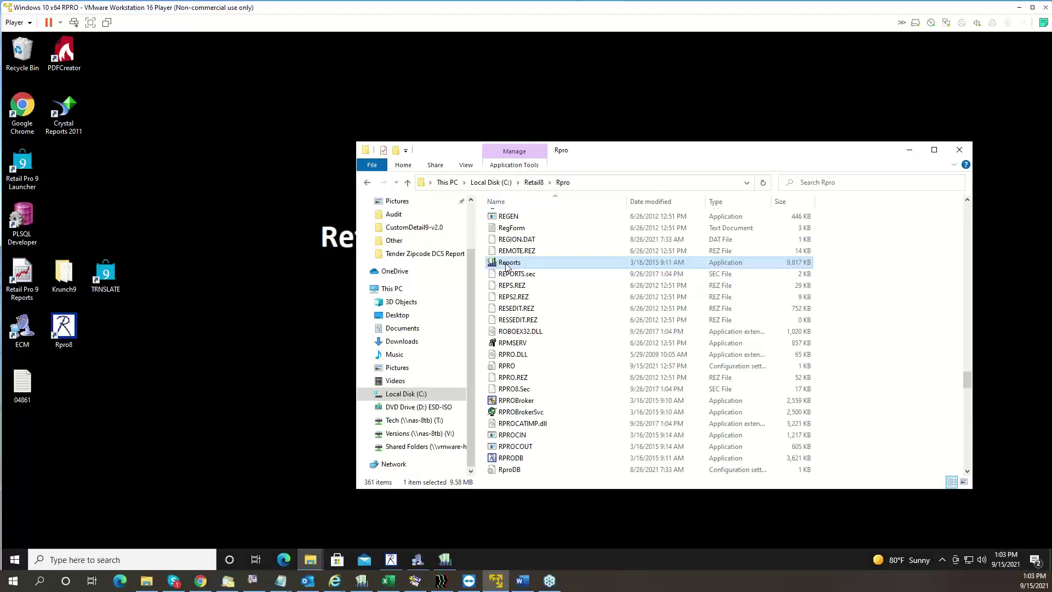
pyautogui.moveTo(506, 267); pyautogui.dragTo(121, 223)
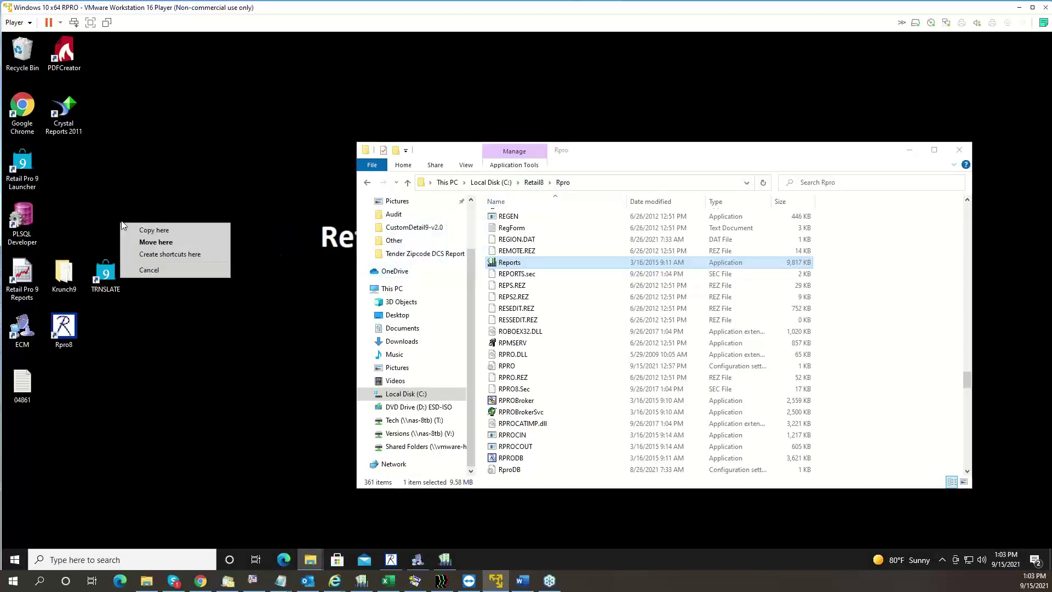
pyautogui.click(164, 254)
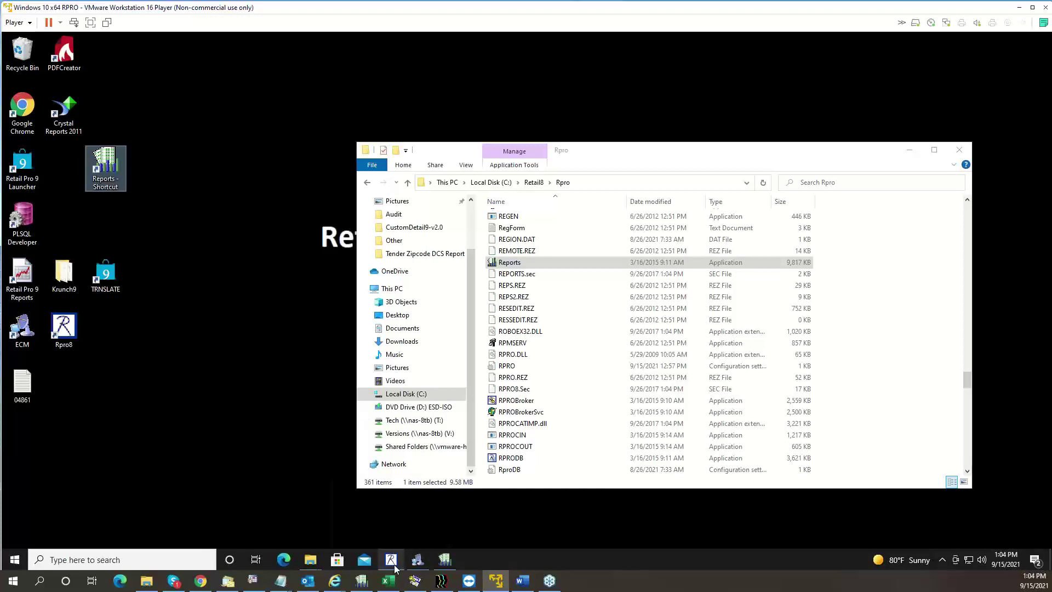
# Switch to the Reports program and open the run options for the journal report SALES: Receipt Journal
pyautogui.click(448, 566)
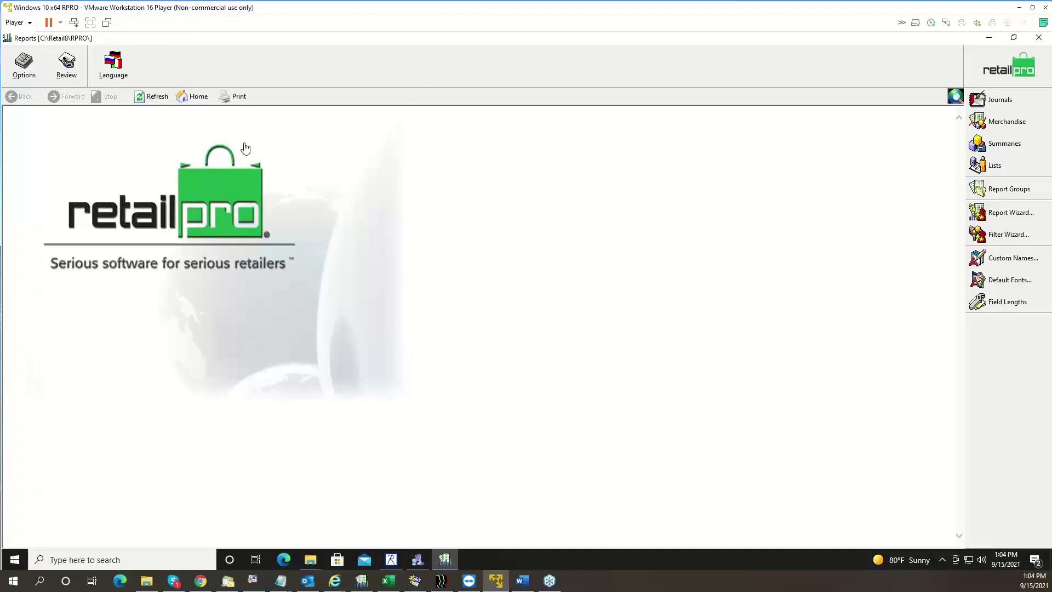
pyautogui.click(996, 100)
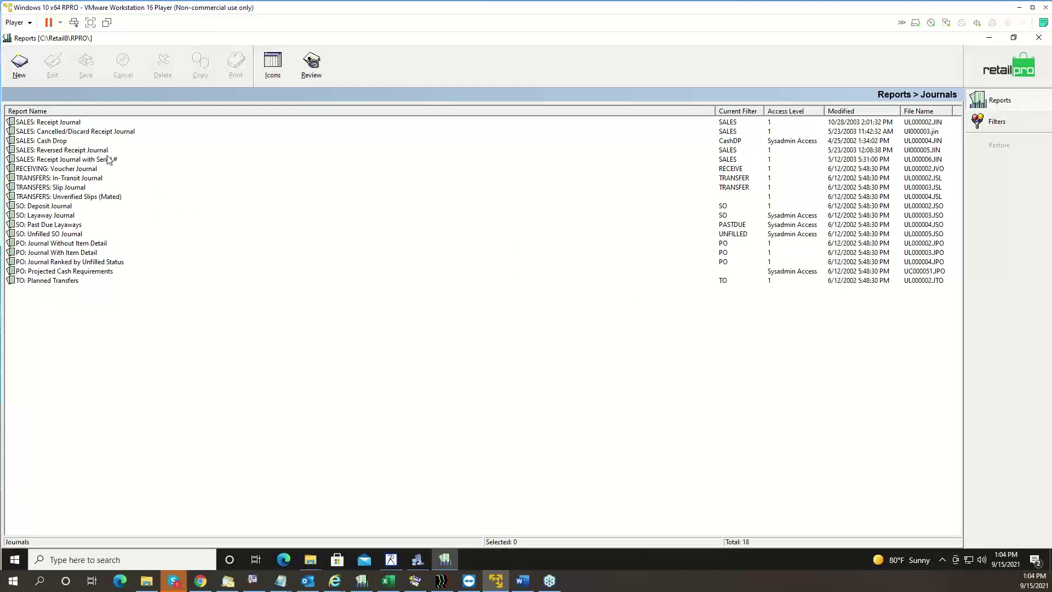
pyautogui.click(75, 131)
pyautogui.click(75, 124)
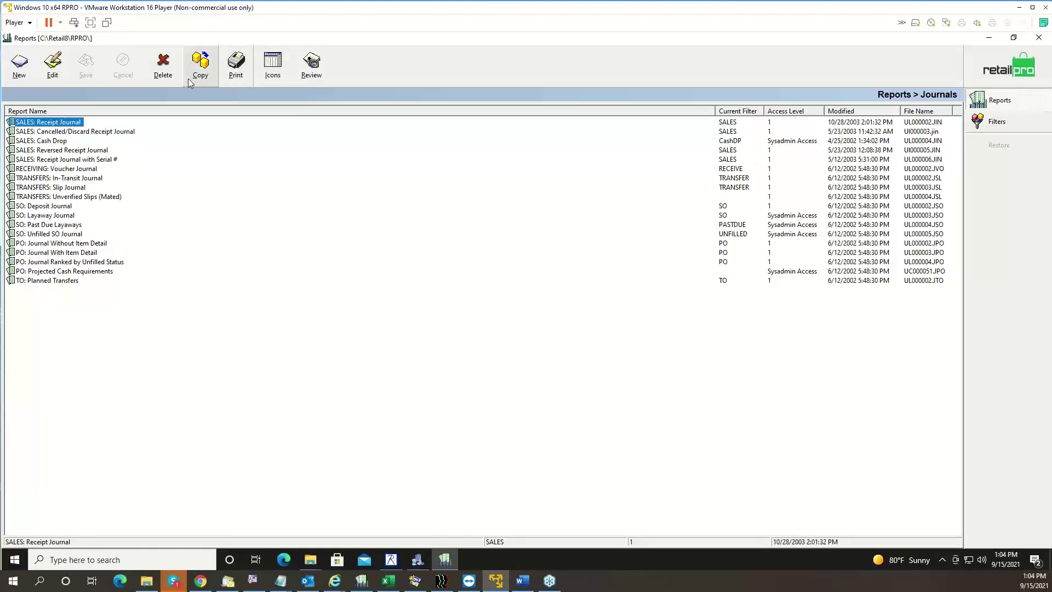
pyautogui.click(234, 67)
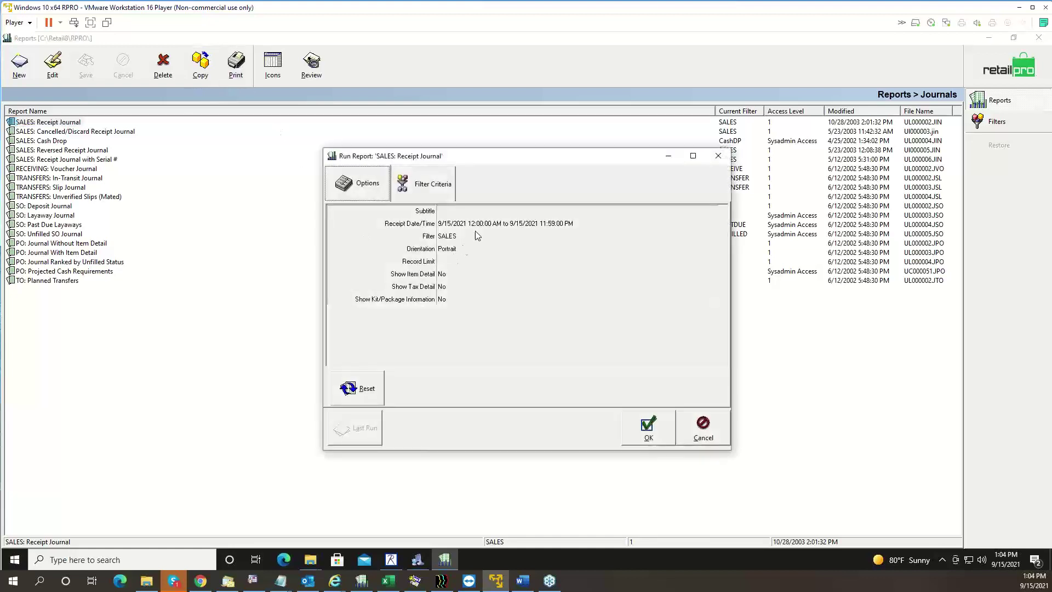
# Run the SALES: Receipt Journal report with the receipt date filter type set to Today
pyautogui.click(515, 224)
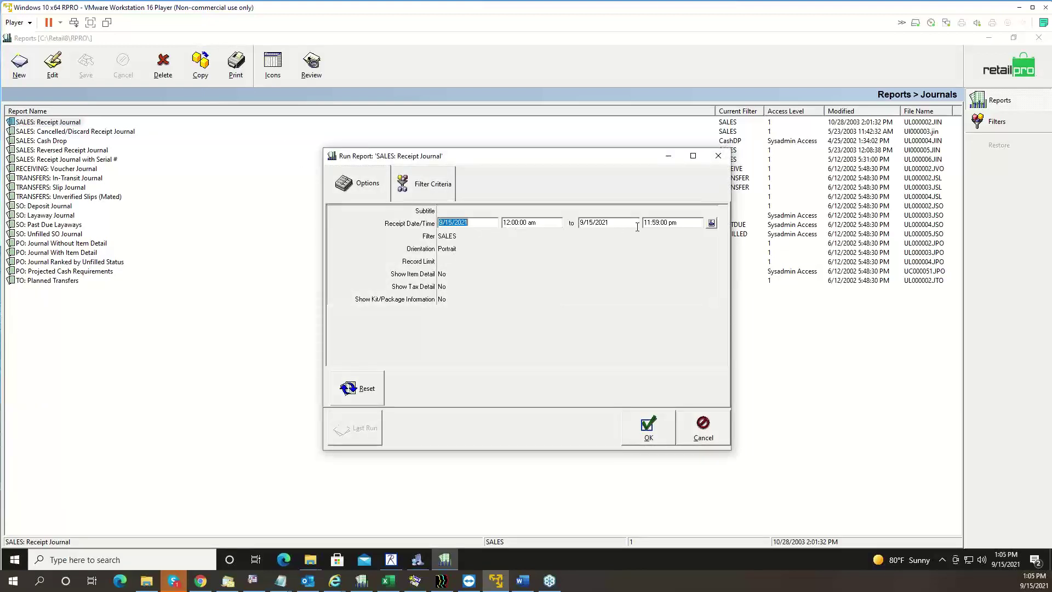
pyautogui.click(711, 223)
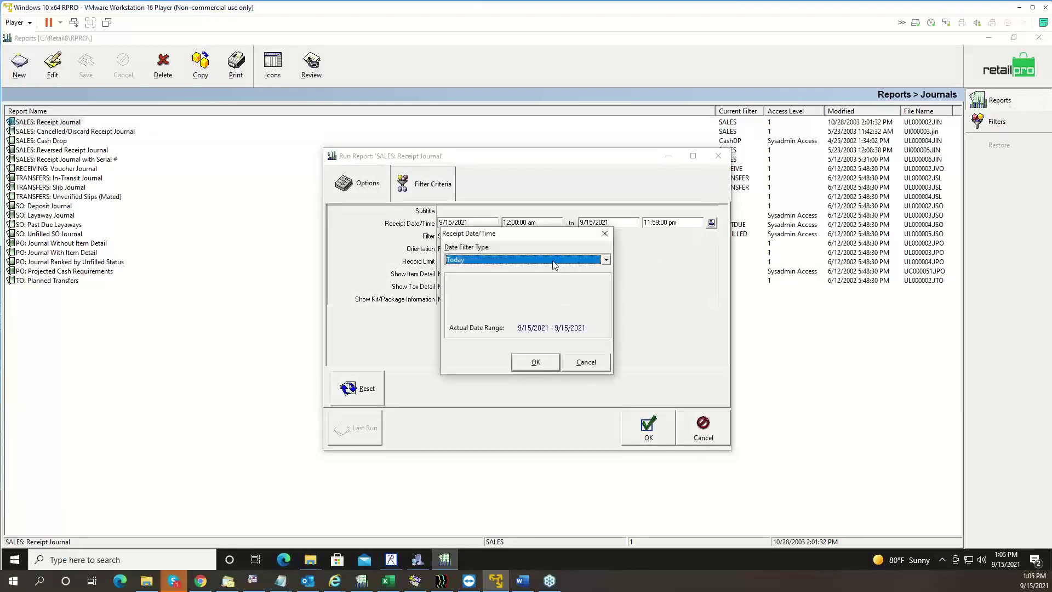
pyautogui.click(555, 264)
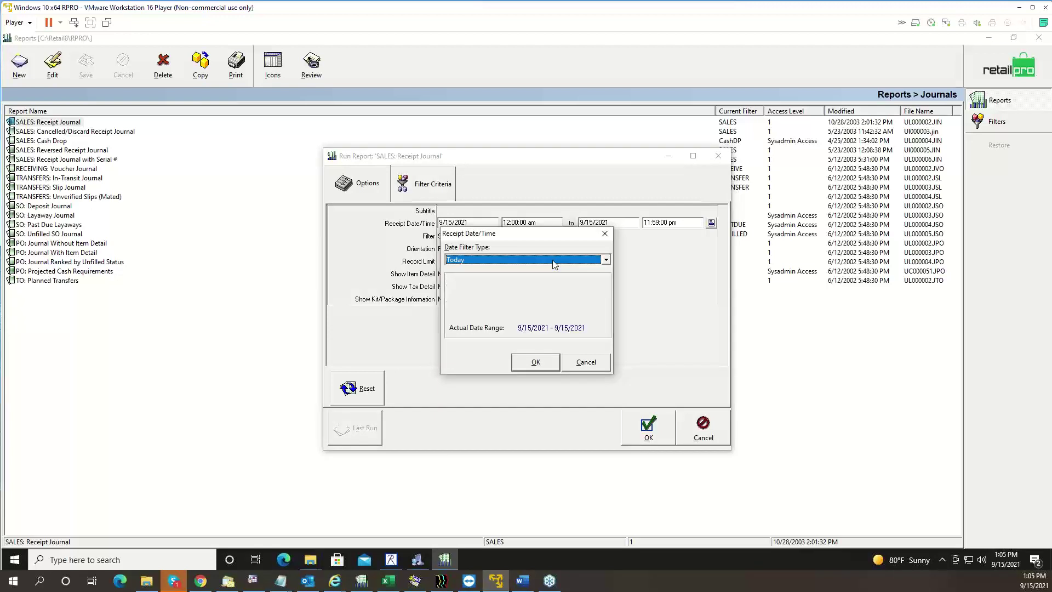
pyautogui.click(552, 363)
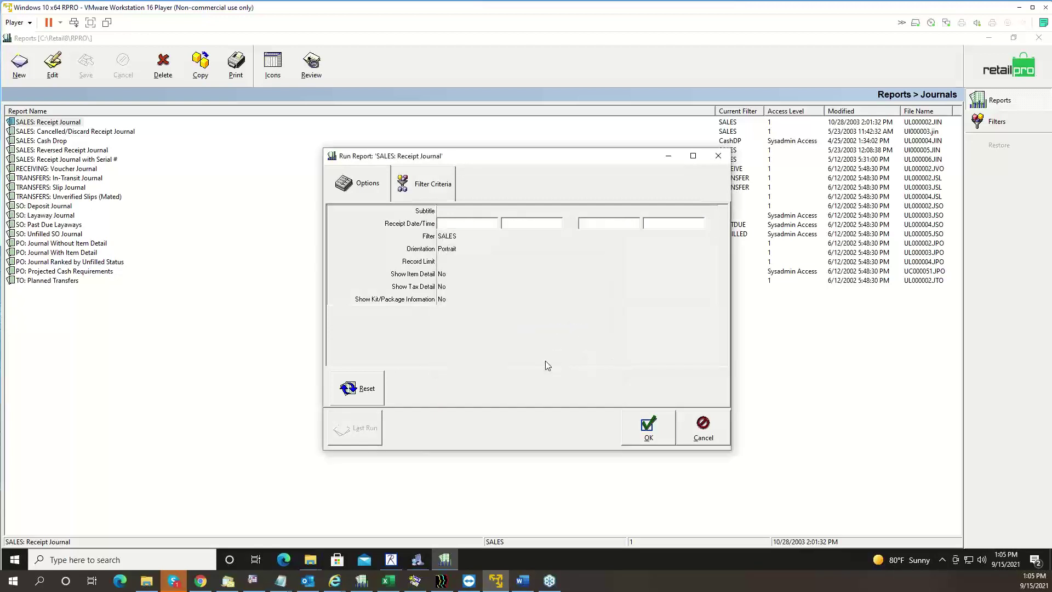
pyautogui.click(650, 433)
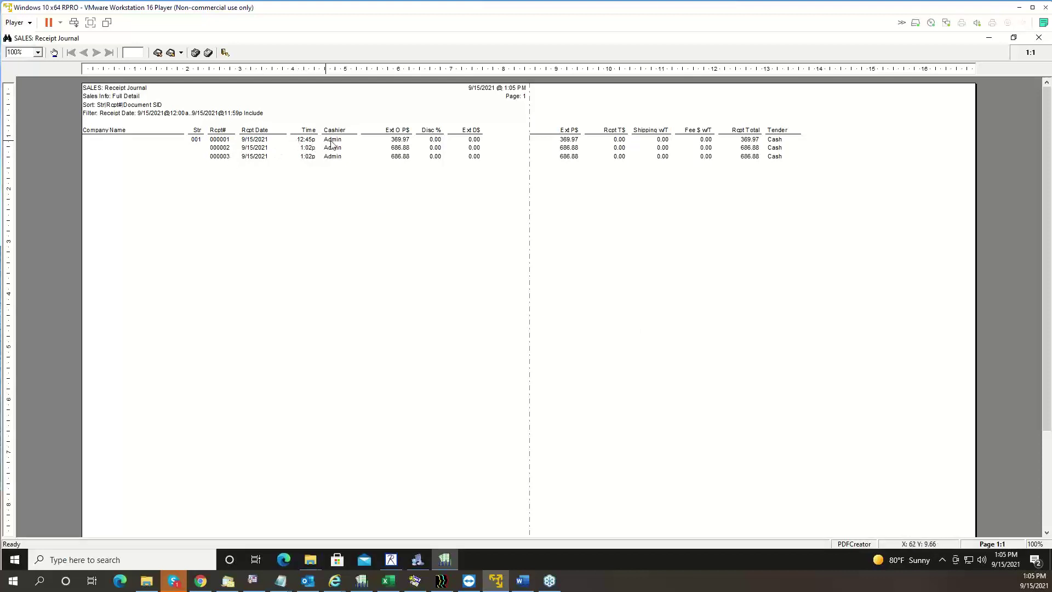
# Close the Receipt Journal preview and choose to save the report
pyautogui.click(225, 52)
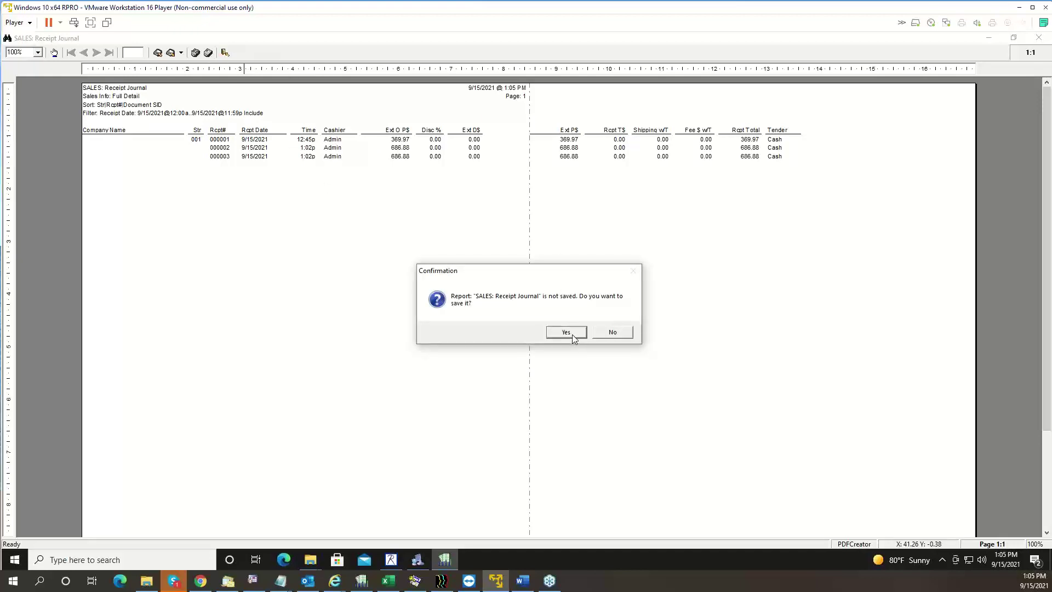
pyautogui.click(571, 335)
pyautogui.click(572, 362)
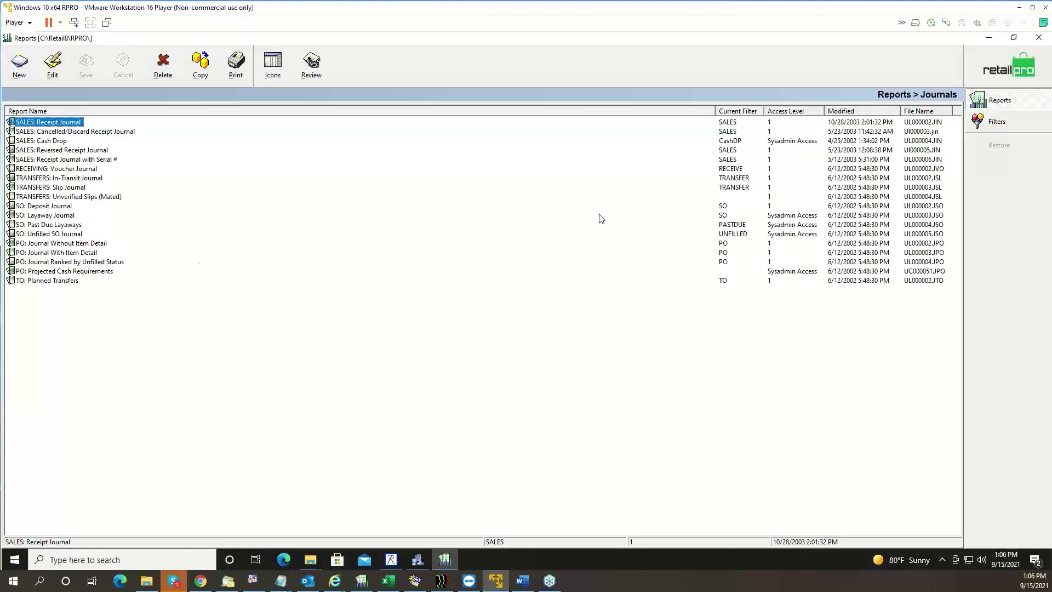
# Reopen the journal reports and look through the receiving, purchase order, sales order and transfer order entries
pyautogui.click(1005, 76)
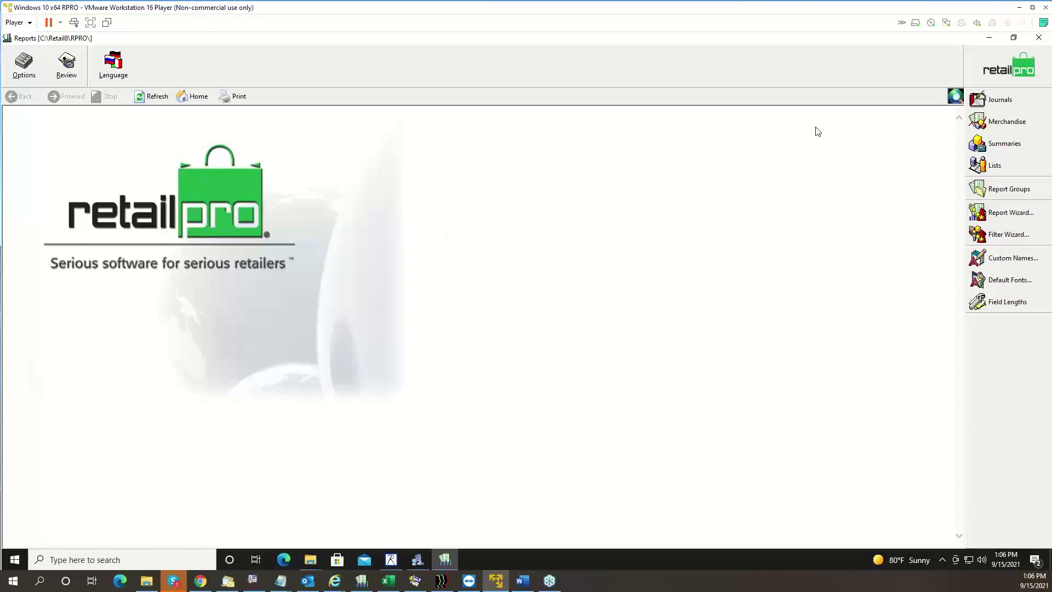
pyautogui.click(996, 104)
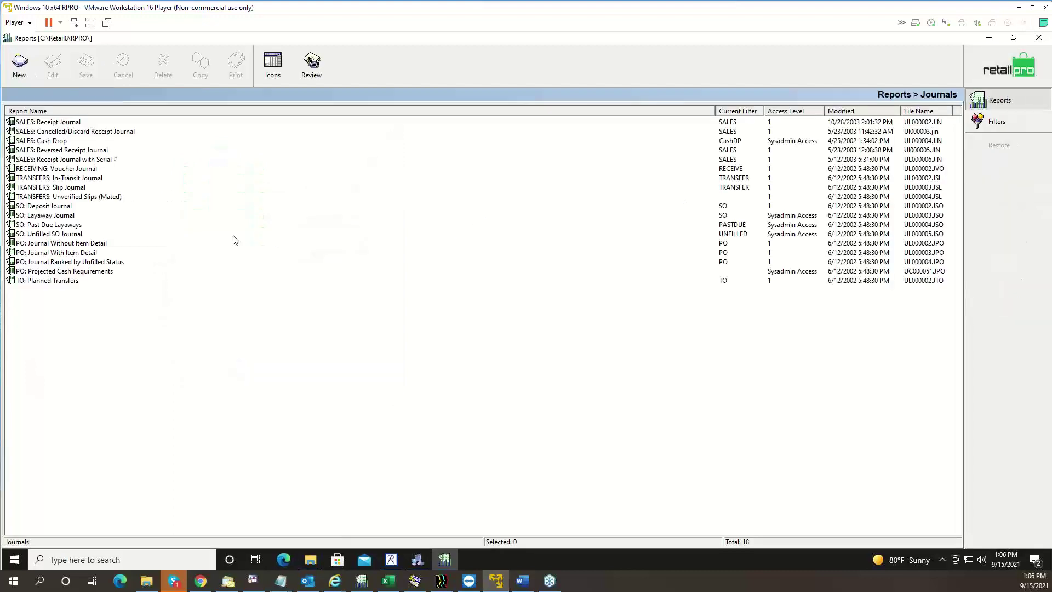
pyautogui.click(72, 170)
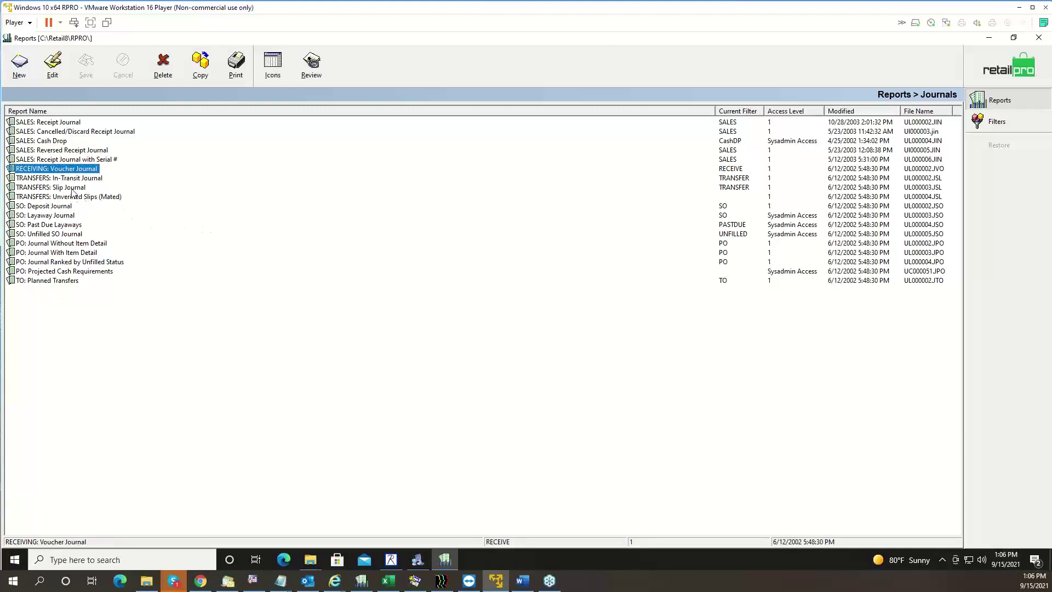
pyautogui.click(55, 244)
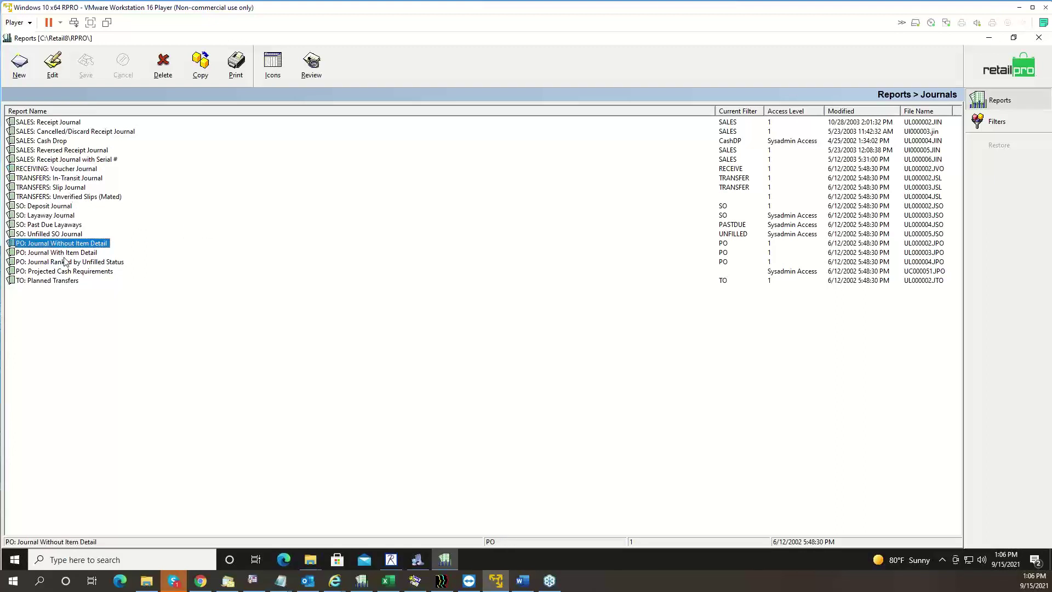
pyautogui.click(56, 222)
pyautogui.click(55, 207)
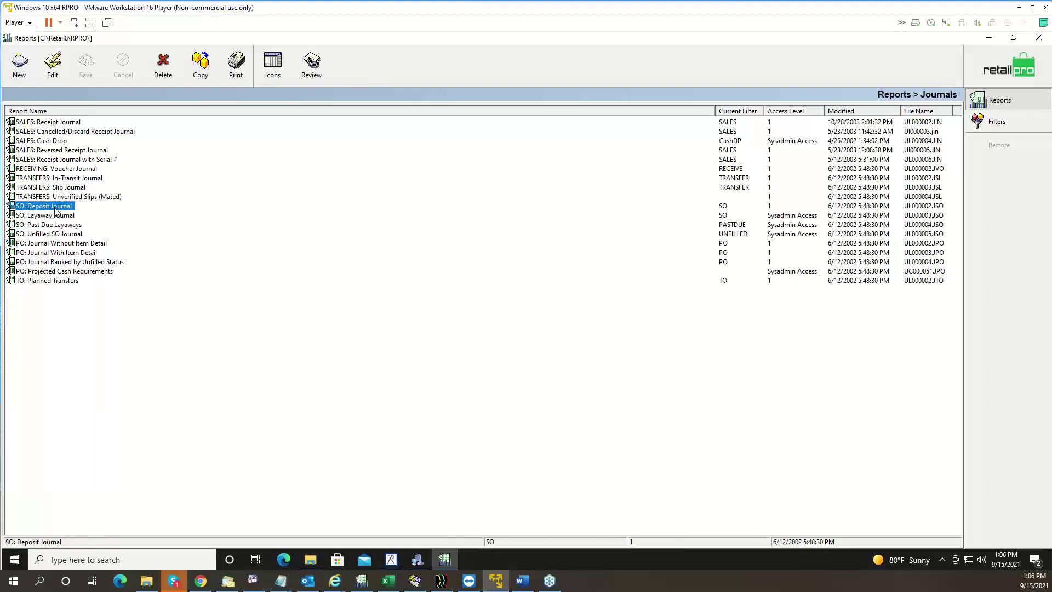
pyautogui.click(50, 281)
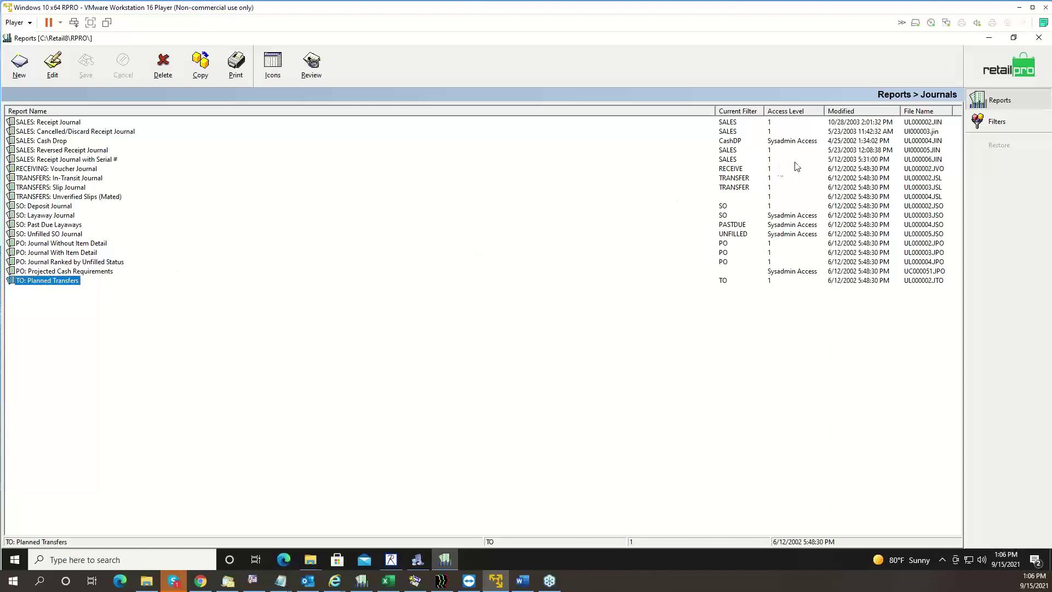
# Open the merchandise reports and examine the on-hand and sales comparison entries, including By Dept - Last 7 Days vs. LY
pyautogui.click(971, 97)
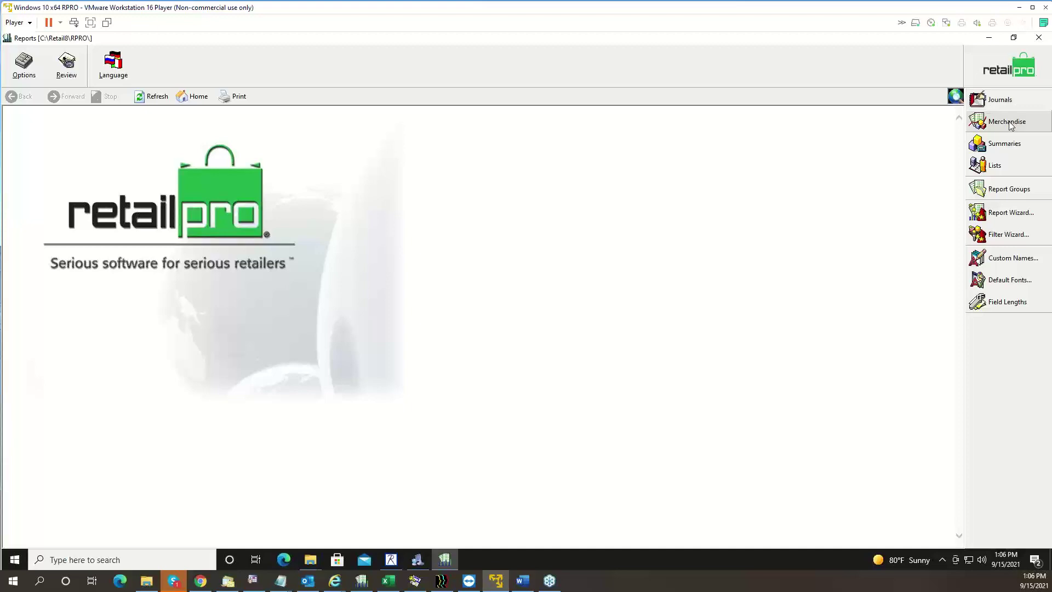
pyautogui.click(1008, 122)
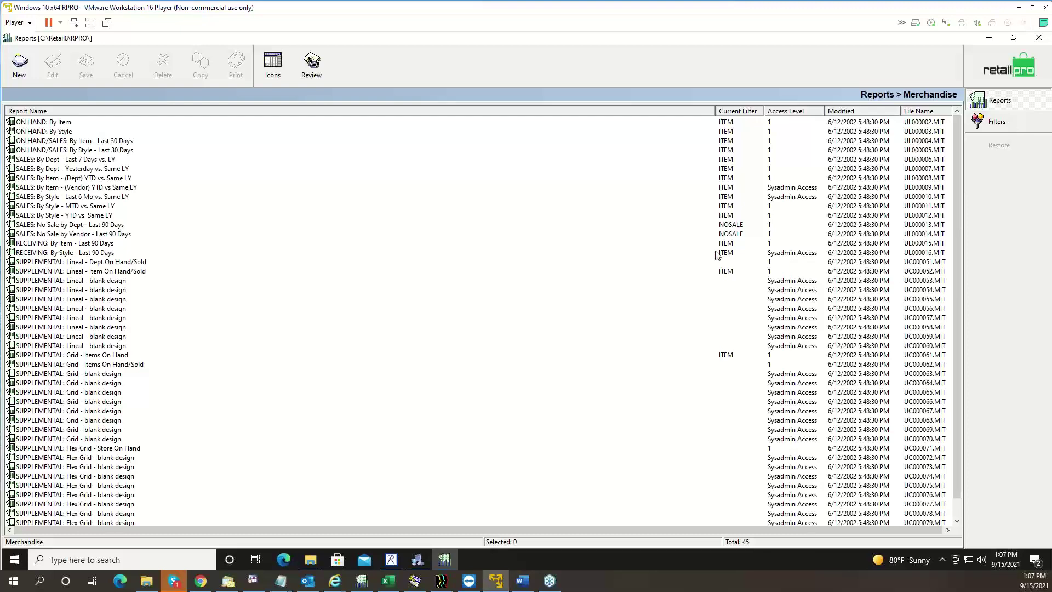
pyautogui.click(27, 144)
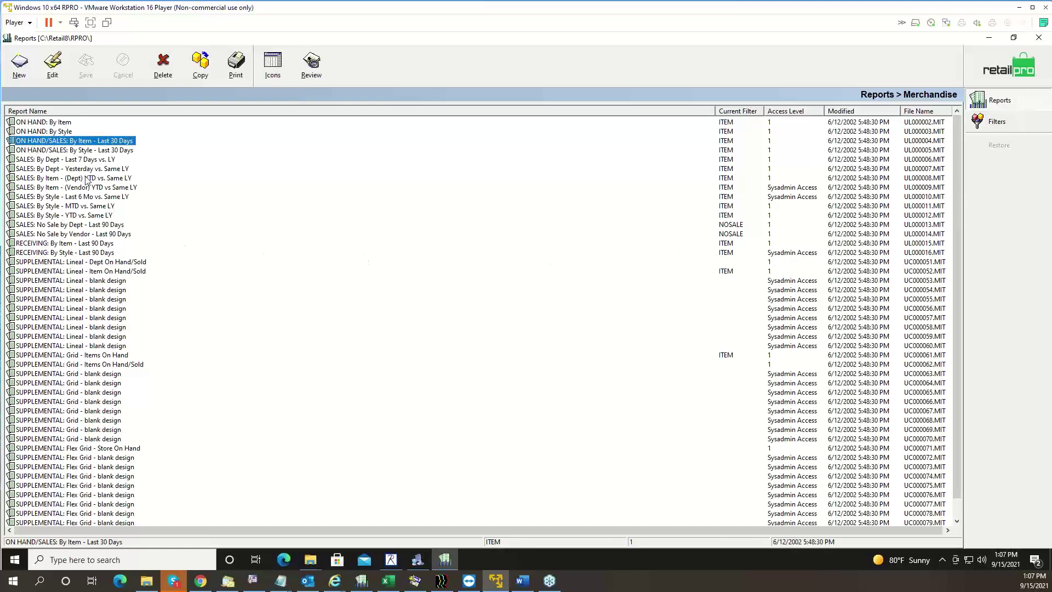
pyautogui.click(35, 160)
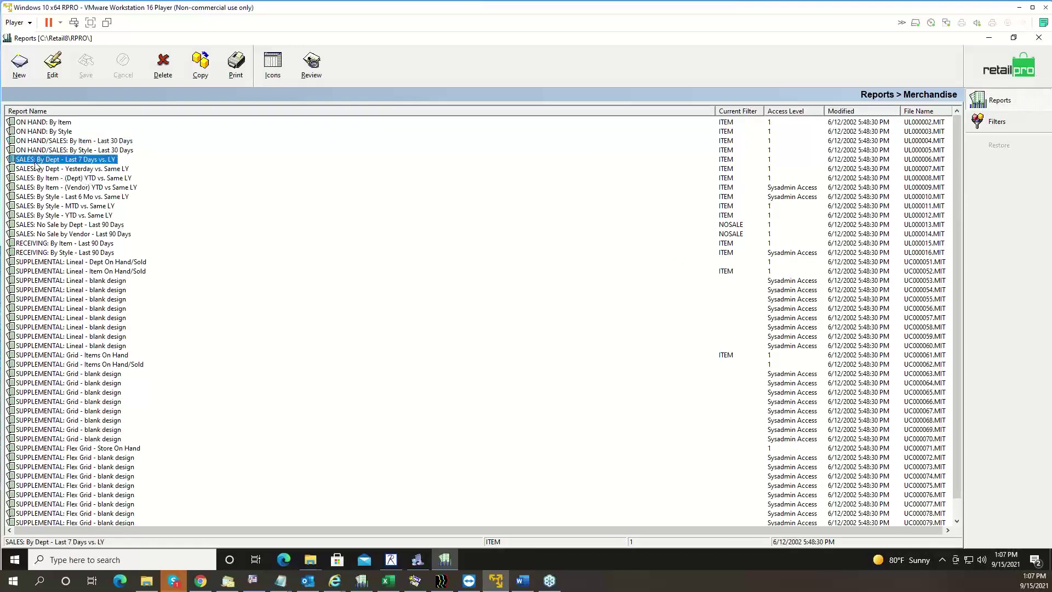
pyautogui.click(80, 161)
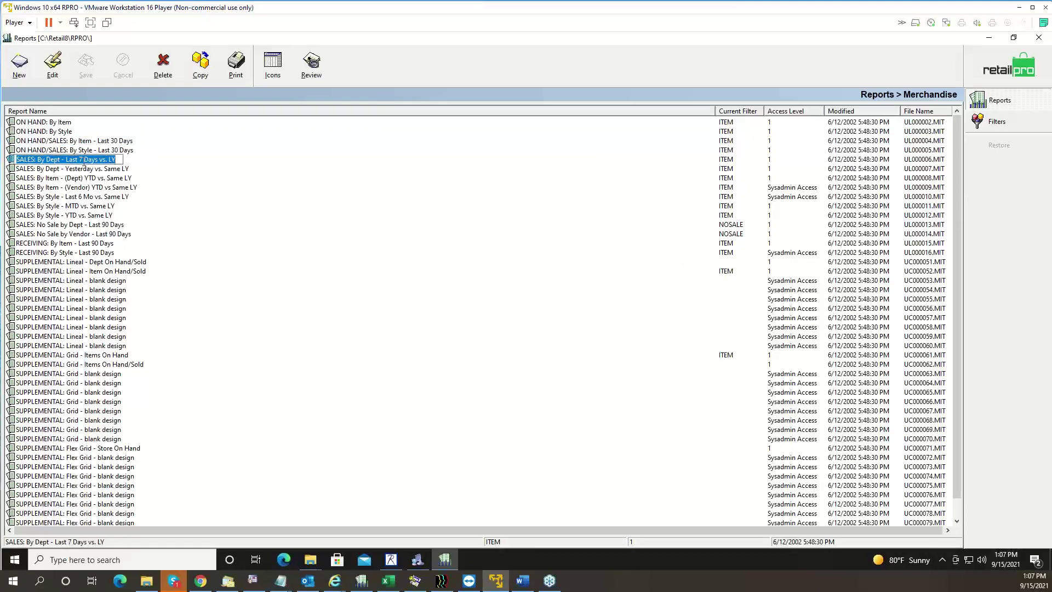
pyautogui.moveTo(116, 160); pyautogui.dragTo(100, 159)
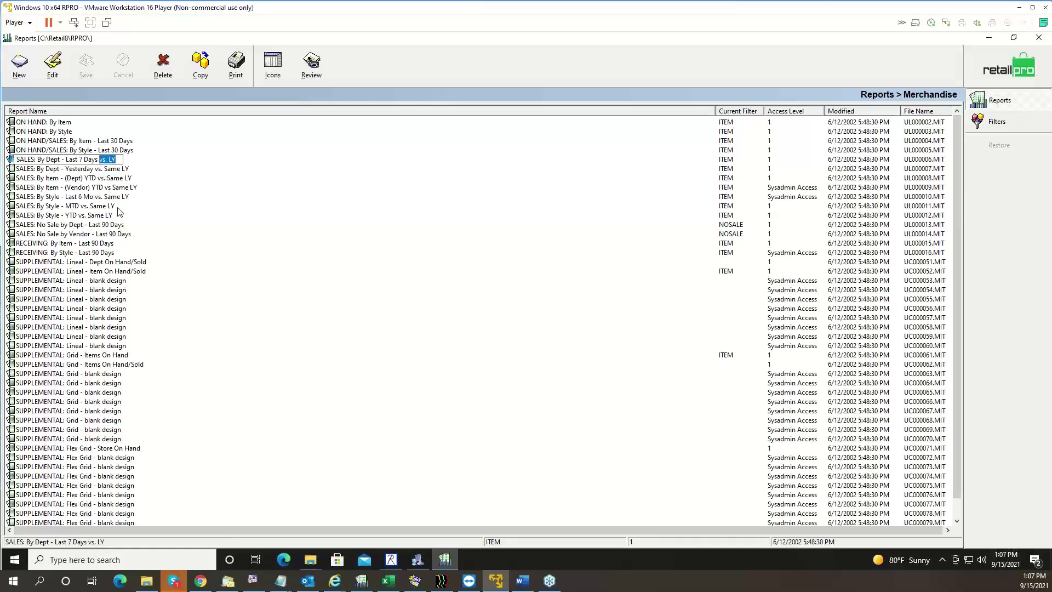
pyautogui.click(94, 216)
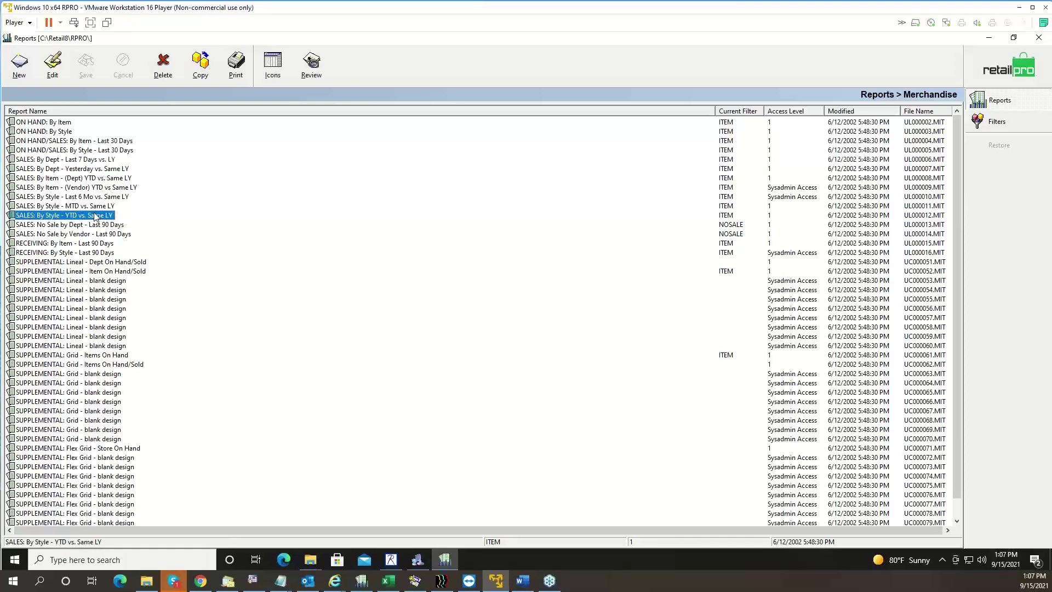
# Examine the sales comparison entries by style and by item in the merchandise reports, and open the summary reports
pyautogui.click(104, 197)
pyautogui.click(106, 180)
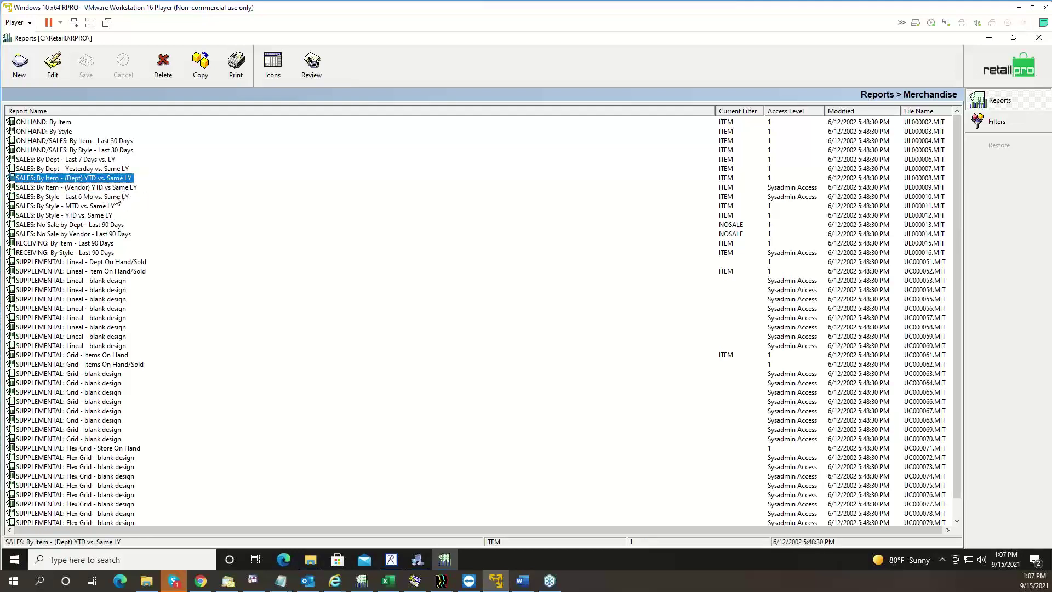
pyautogui.click(981, 69)
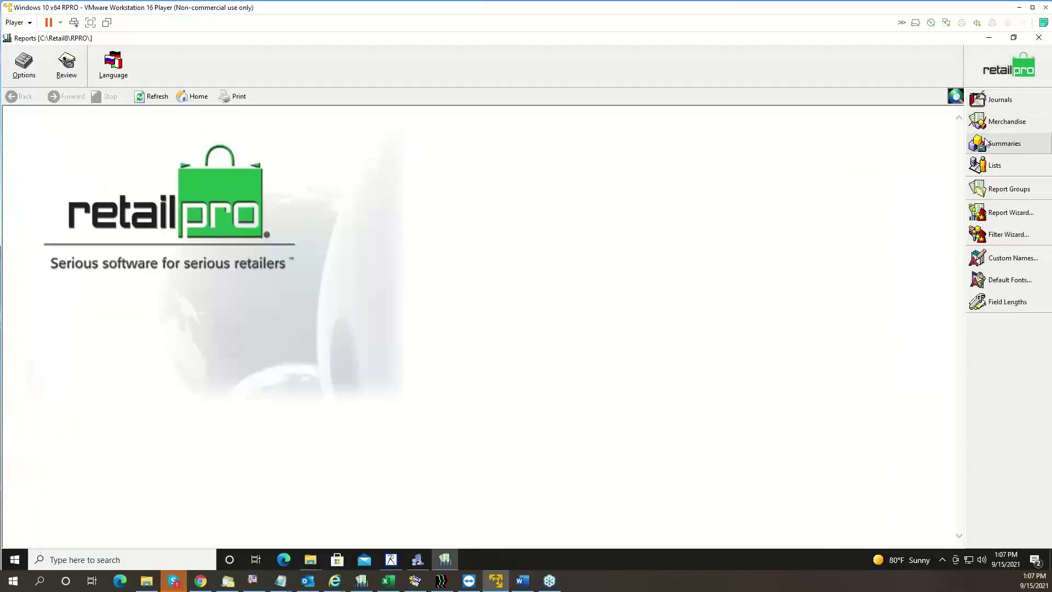
pyautogui.click(1003, 143)
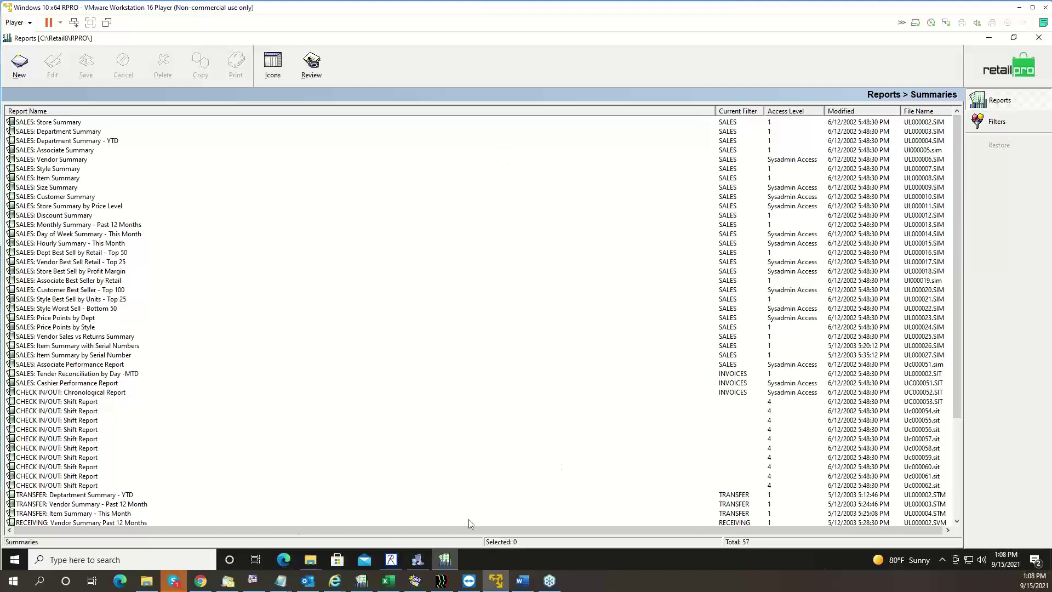
# Look through the full list of summary reports and sort it by report name
pyautogui.click(34, 504)
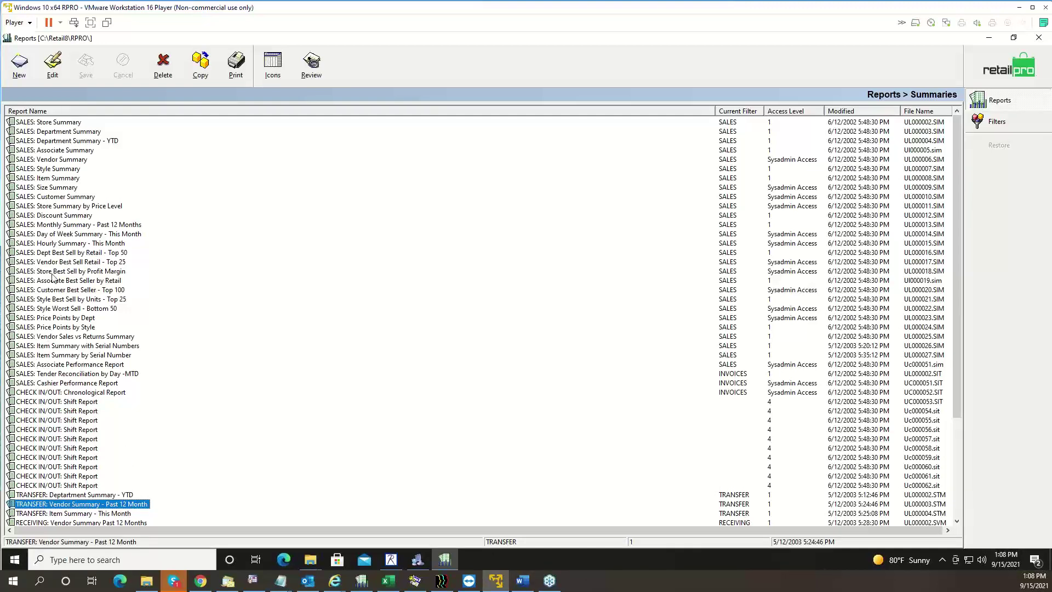
pyautogui.scroll(-5, 55, 280)
pyautogui.scroll(5, 115, 291)
pyautogui.click(117, 112)
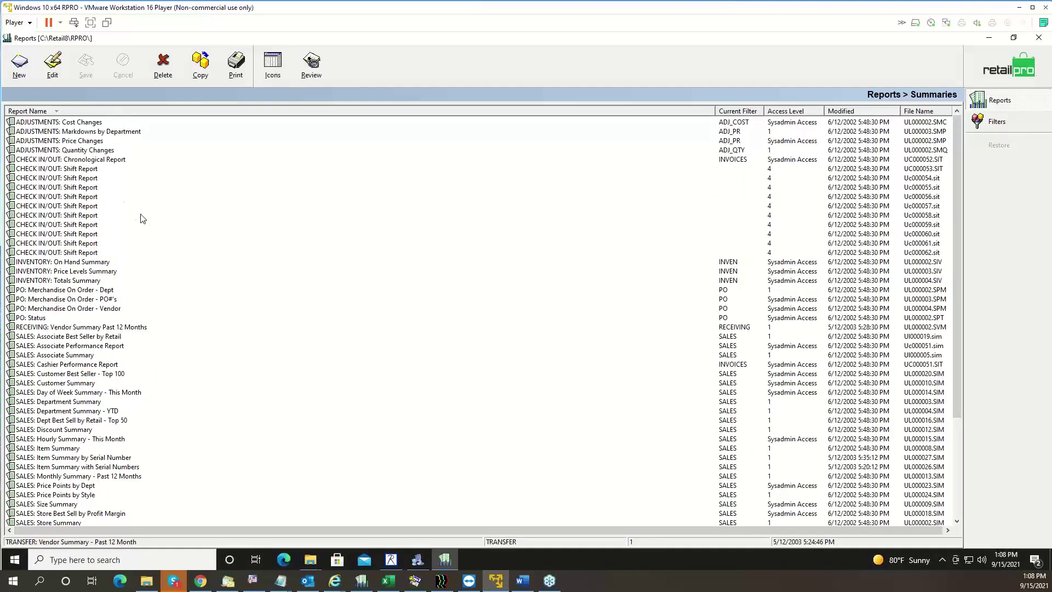
# Examine the adjustment, check in/out, inventory, PO, receiving, sales and SO groups in the sorted summary reports
pyautogui.click(46, 133)
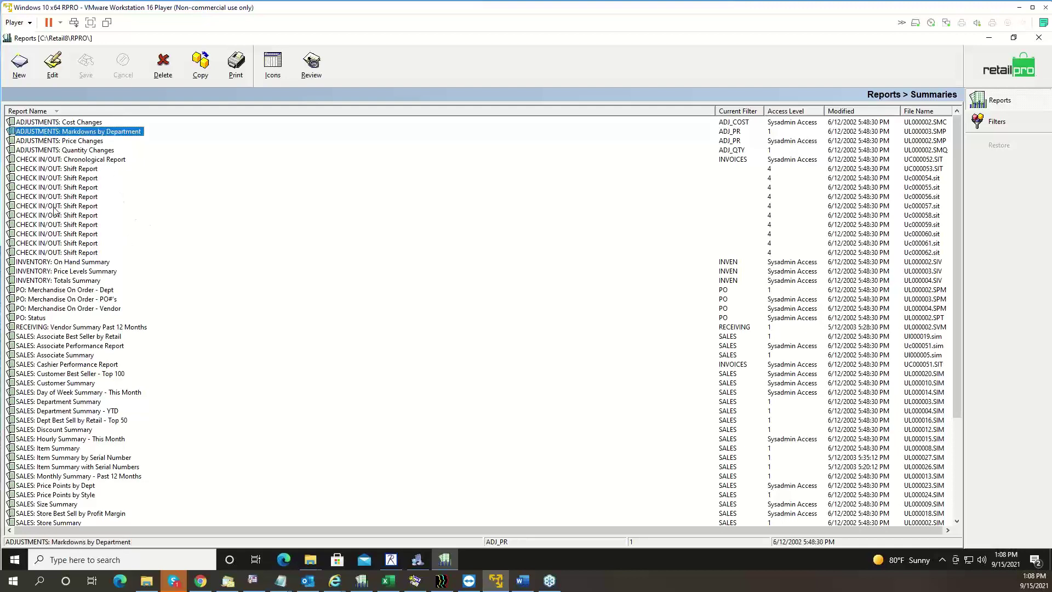
pyautogui.click(42, 226)
pyautogui.click(43, 271)
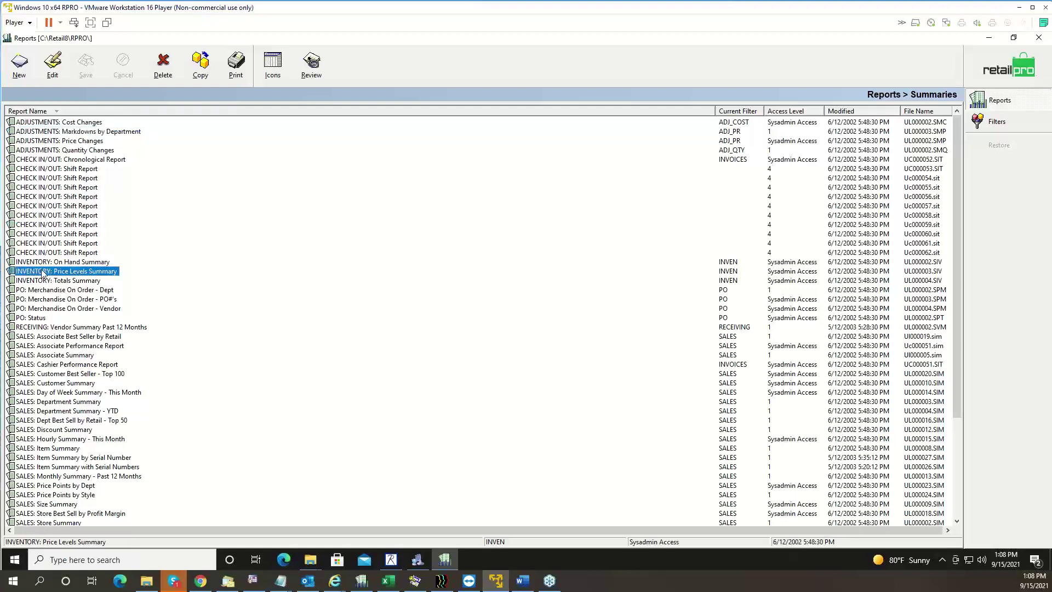
pyautogui.click(40, 300)
pyautogui.click(40, 329)
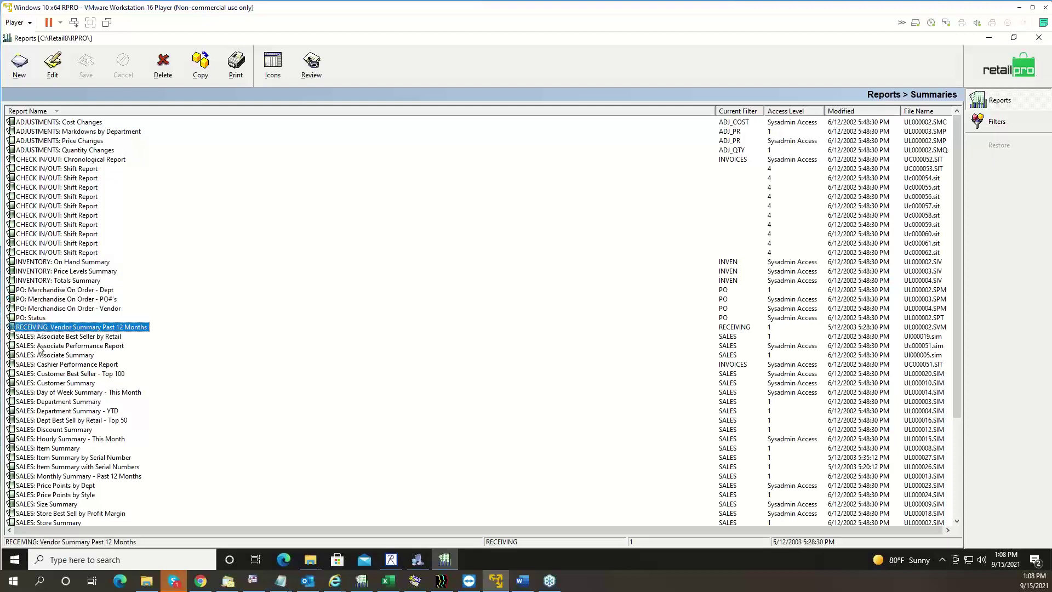
pyautogui.click(43, 404)
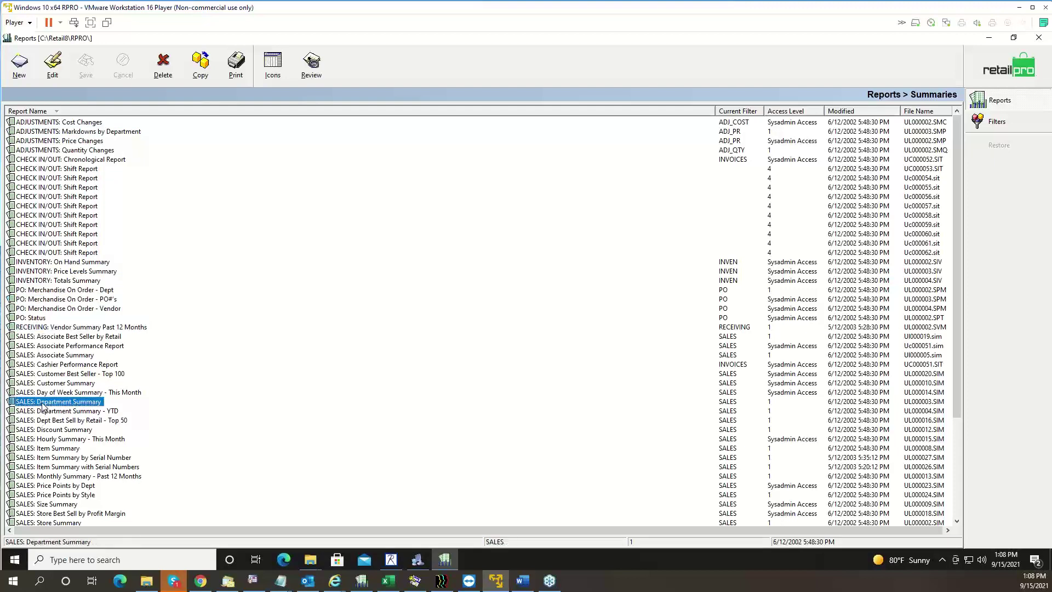
pyautogui.scroll(-5, 44, 406)
pyautogui.click(46, 488)
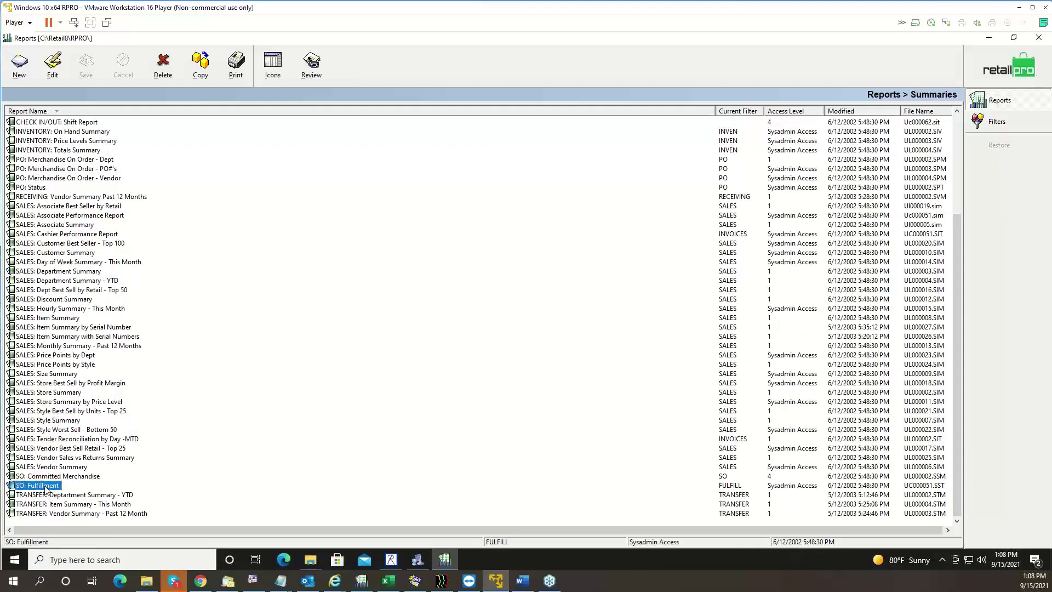
pyautogui.scroll(5, 77, 433)
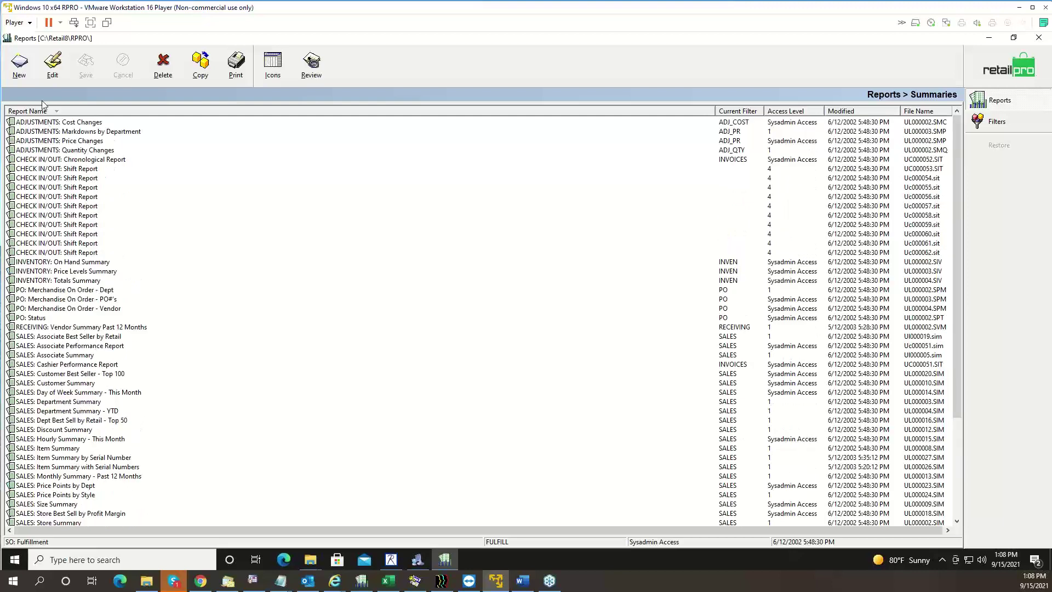
# View the report areas offered for a new summary report and dismiss the selection
pyautogui.click(31, 76)
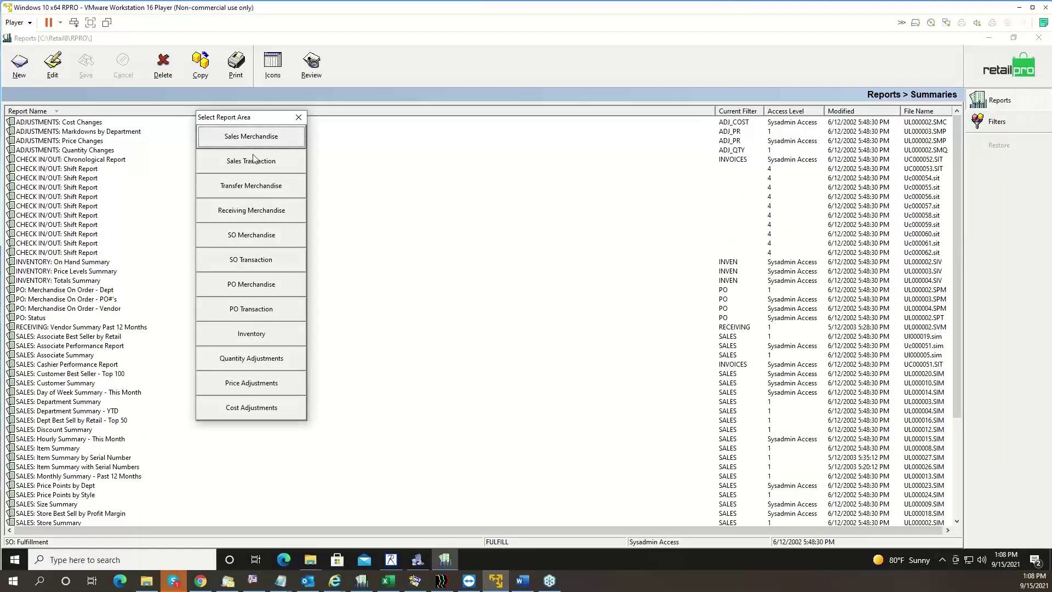
pyautogui.click(298, 117)
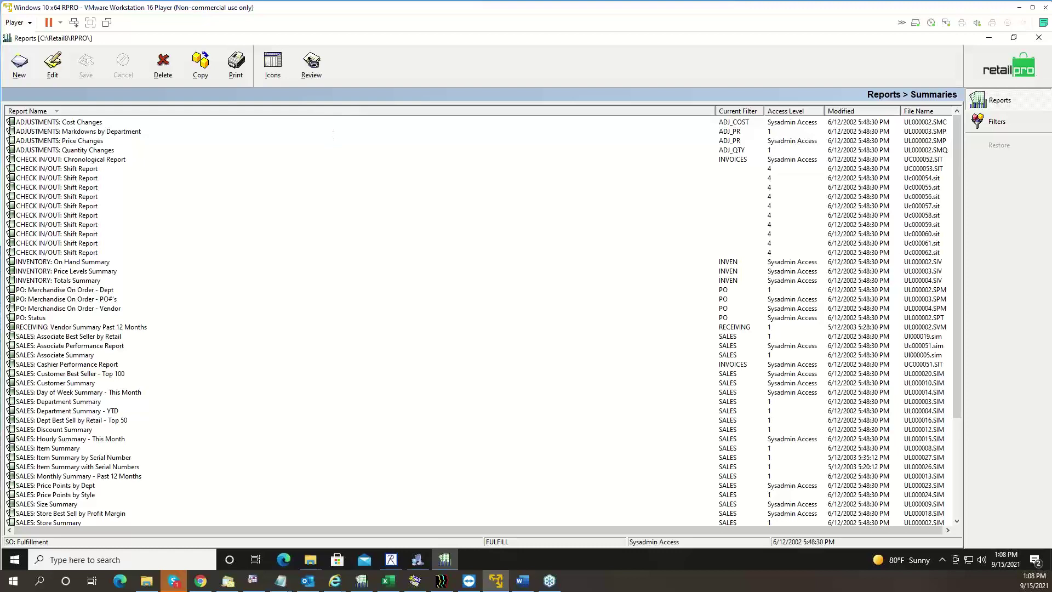
# Open the list reports to examine the customer, department, employee and vendor entries, and return to the Reports home screen
pyautogui.click(1019, 68)
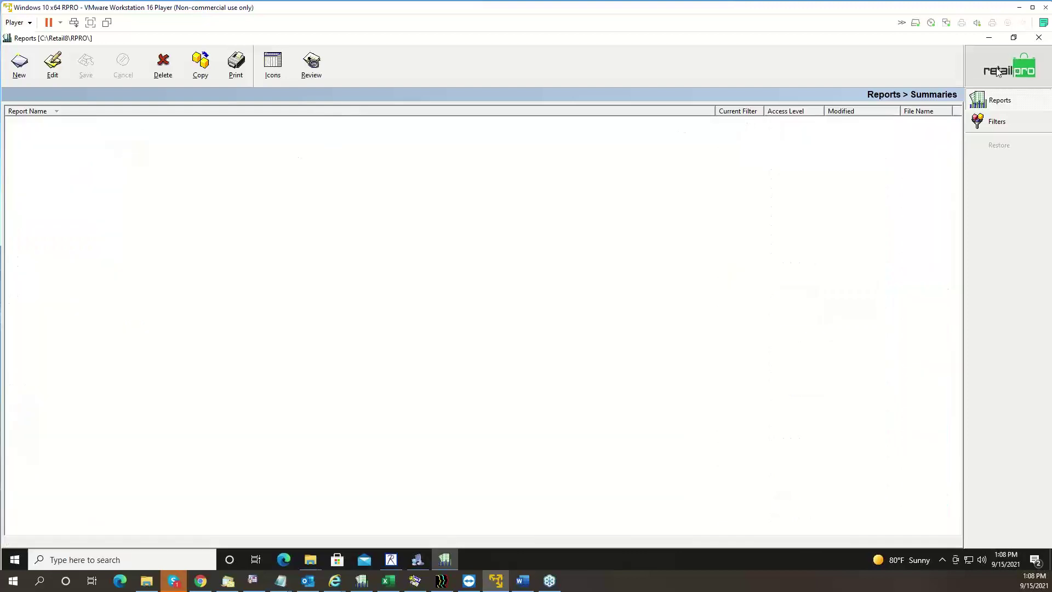
pyautogui.click(990, 164)
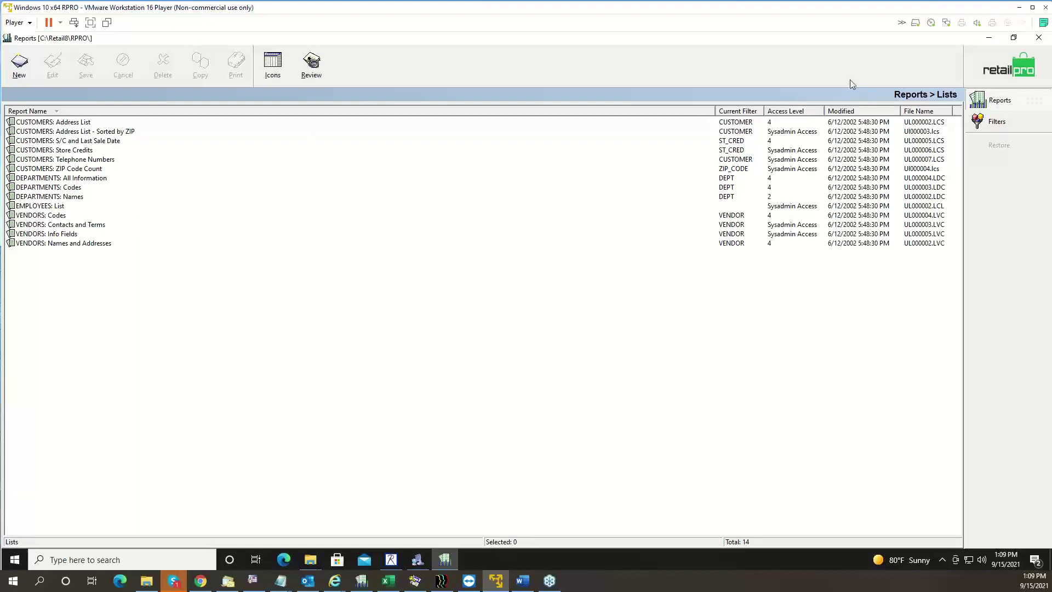
pyautogui.click(998, 73)
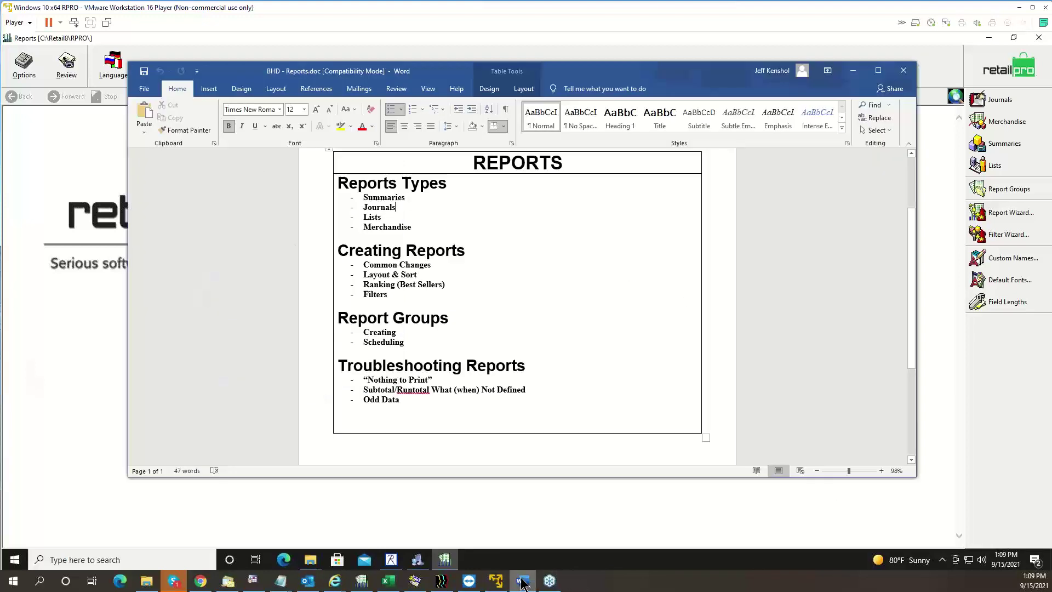
# Switch to Word to review the BHD - Reports.doc outline, and move its window clear of the Reports program
pyautogui.click(522, 582)
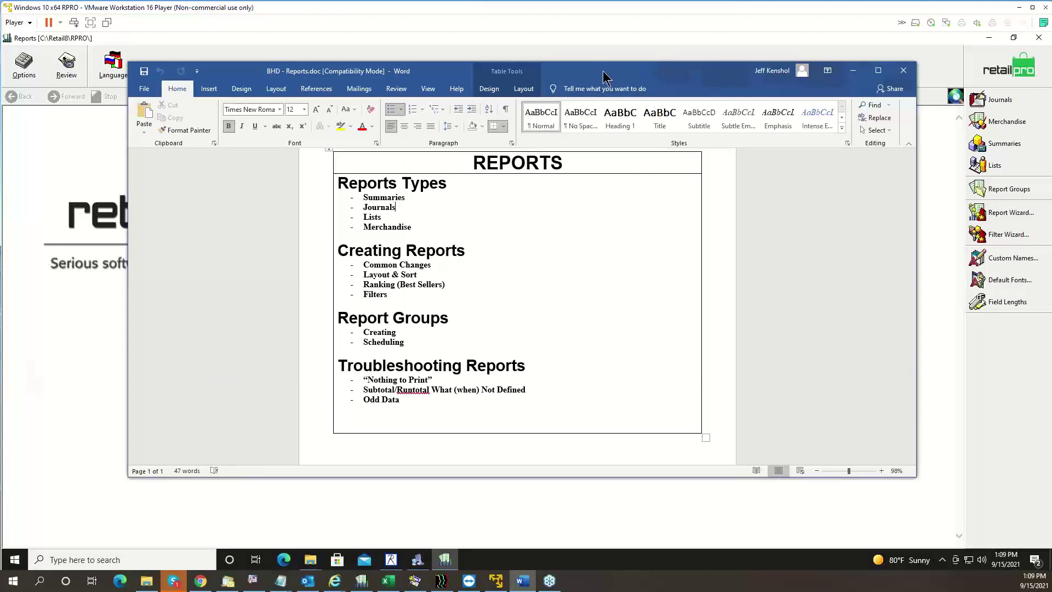
pyautogui.moveTo(603, 72); pyautogui.dragTo(0, 104)
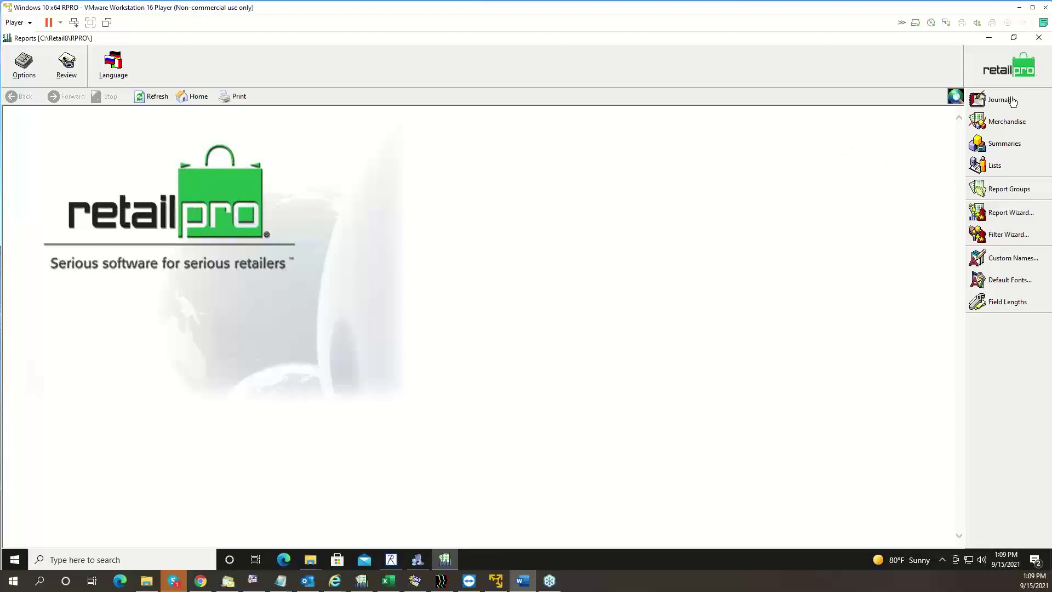
# Run the SALES: Department Summary report with its default options and enlarge the preview to 200%
pyautogui.click(1001, 145)
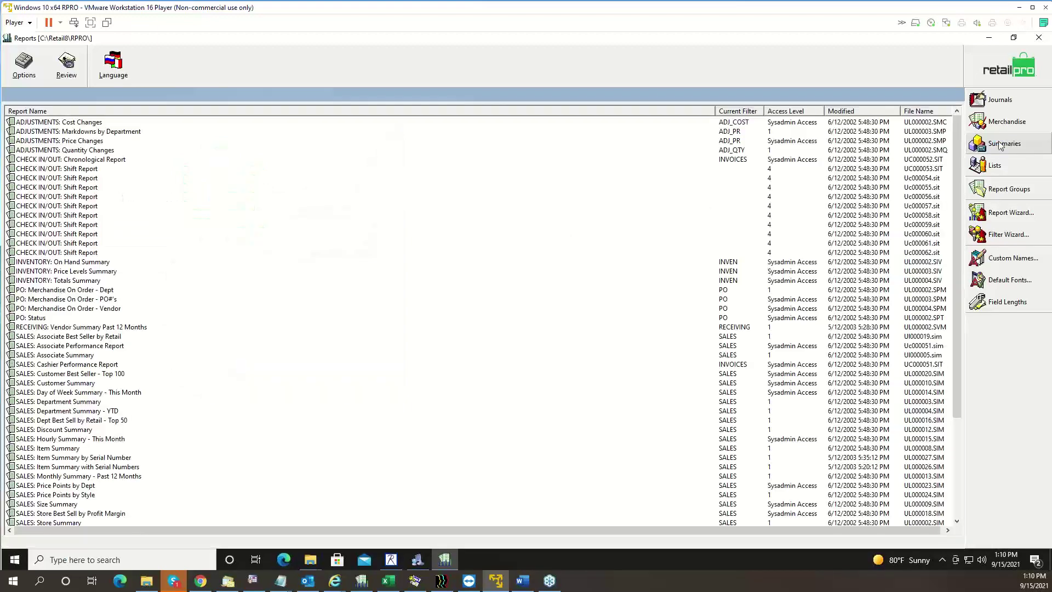
pyautogui.scroll(-5, 56, 378)
pyautogui.scroll(1, 58, 372)
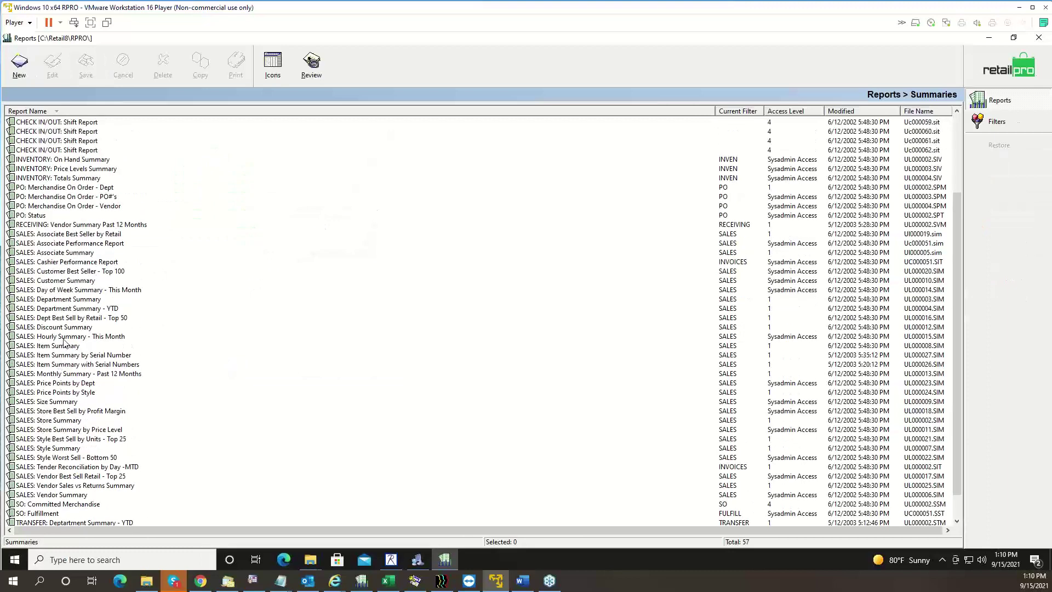
pyautogui.click(57, 300)
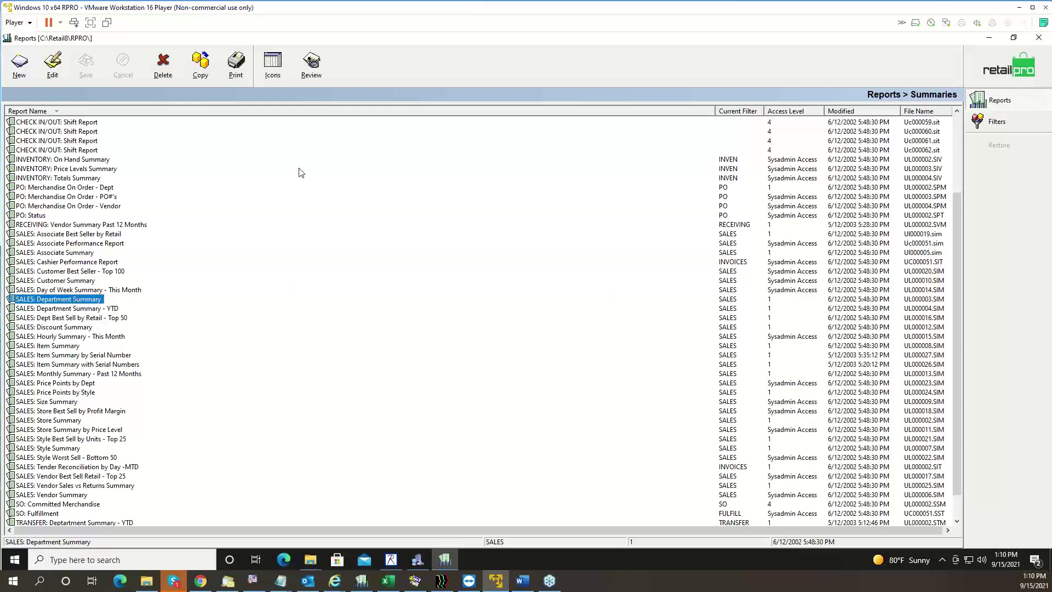
pyautogui.click(241, 79)
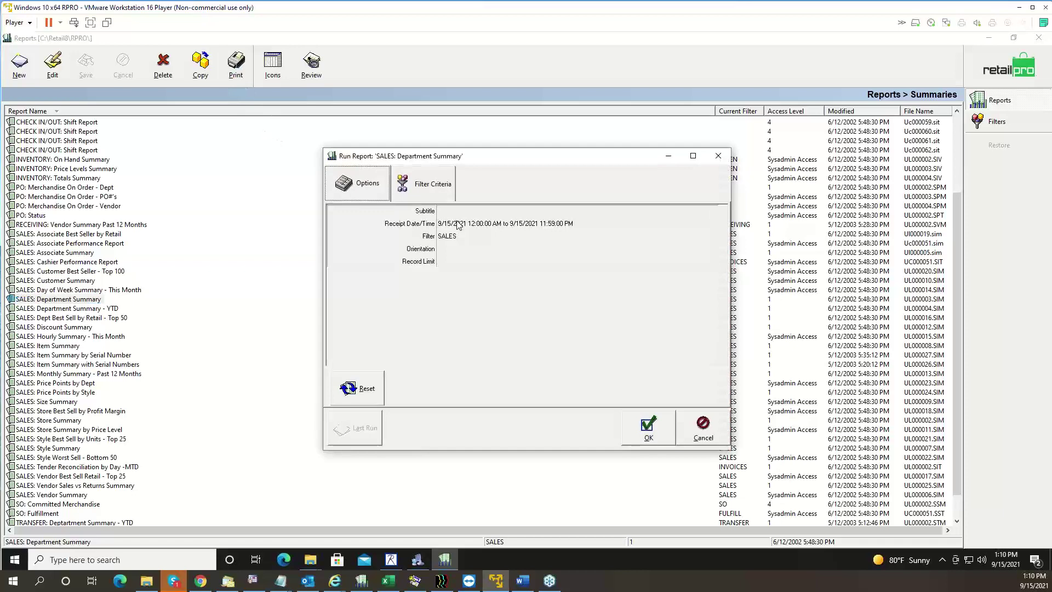
pyautogui.click(648, 430)
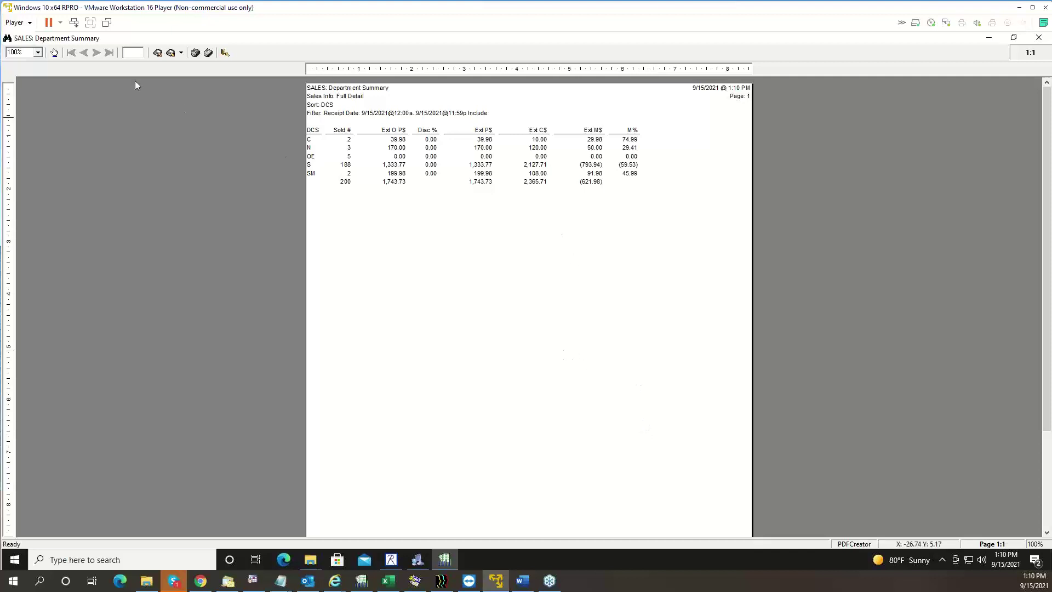
pyautogui.click(38, 52)
pyautogui.click(24, 89)
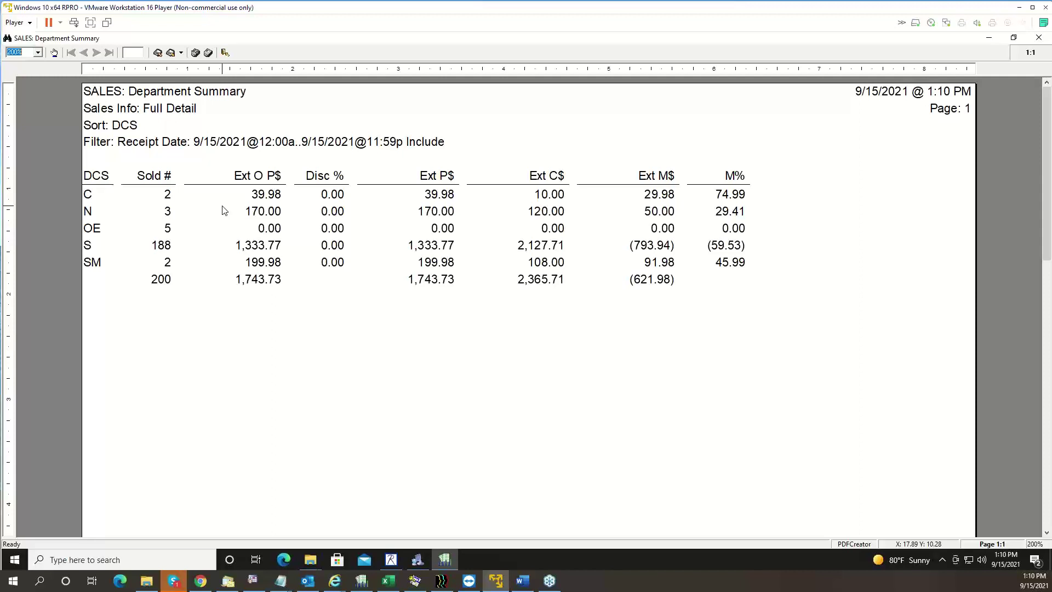
# Find and open Paint in the virtual machine
pyautogui.click(16, 559)
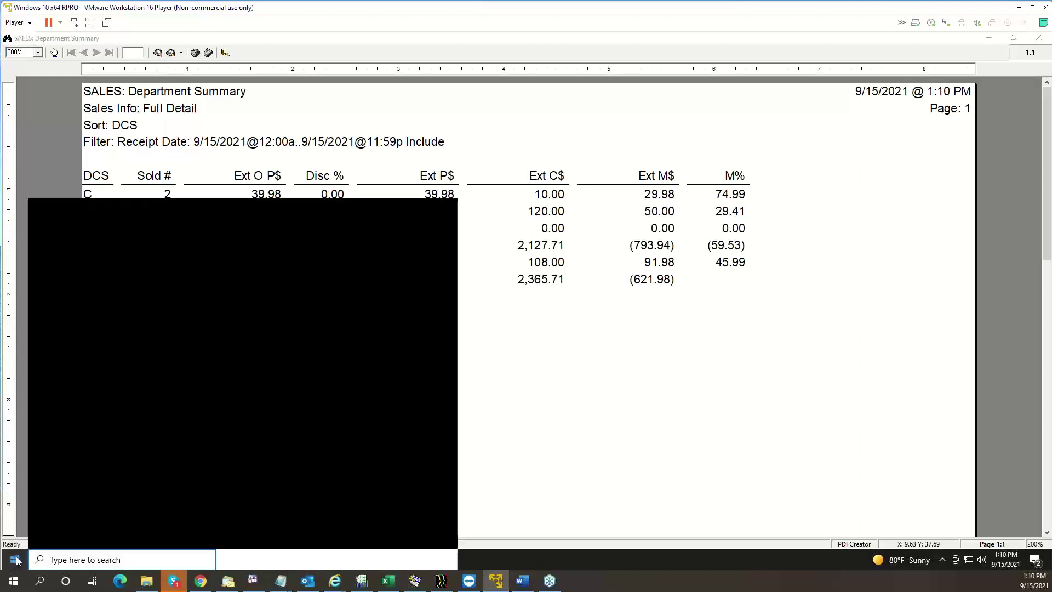
pyautogui.write('p')
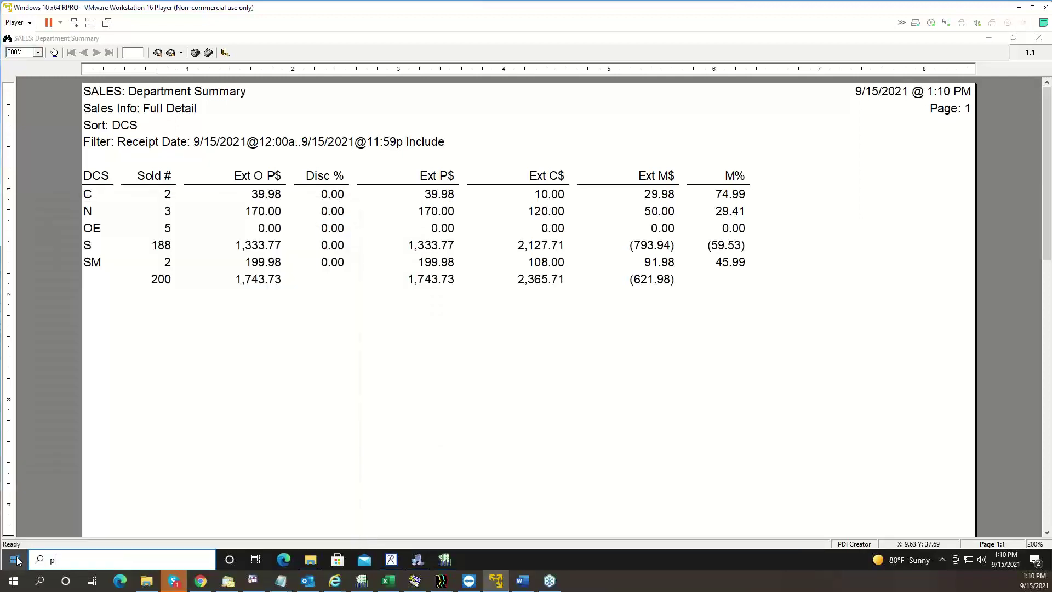
pyautogui.write('aint')
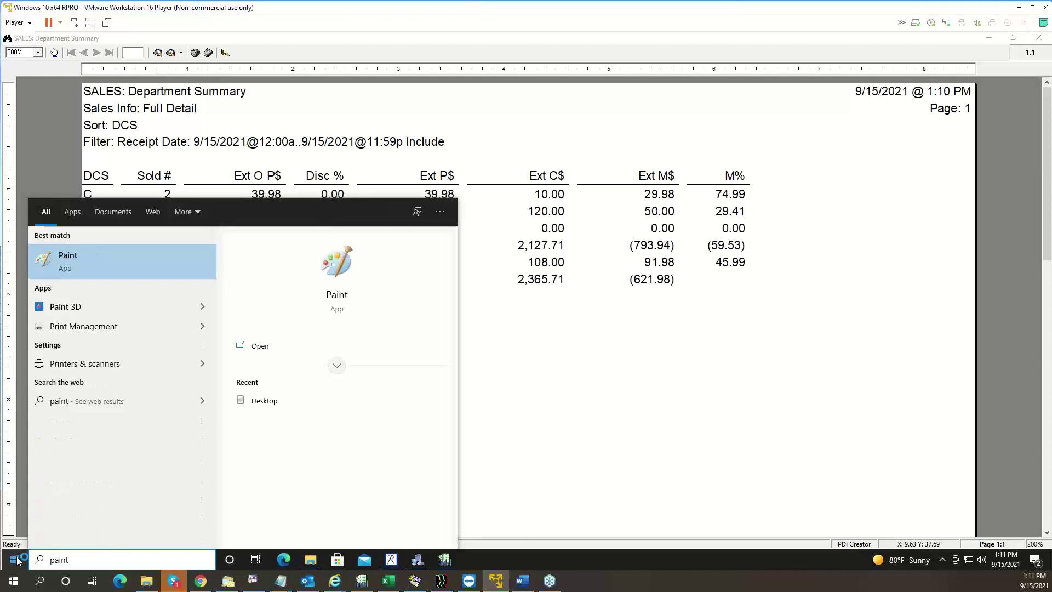
pyautogui.press('Return')
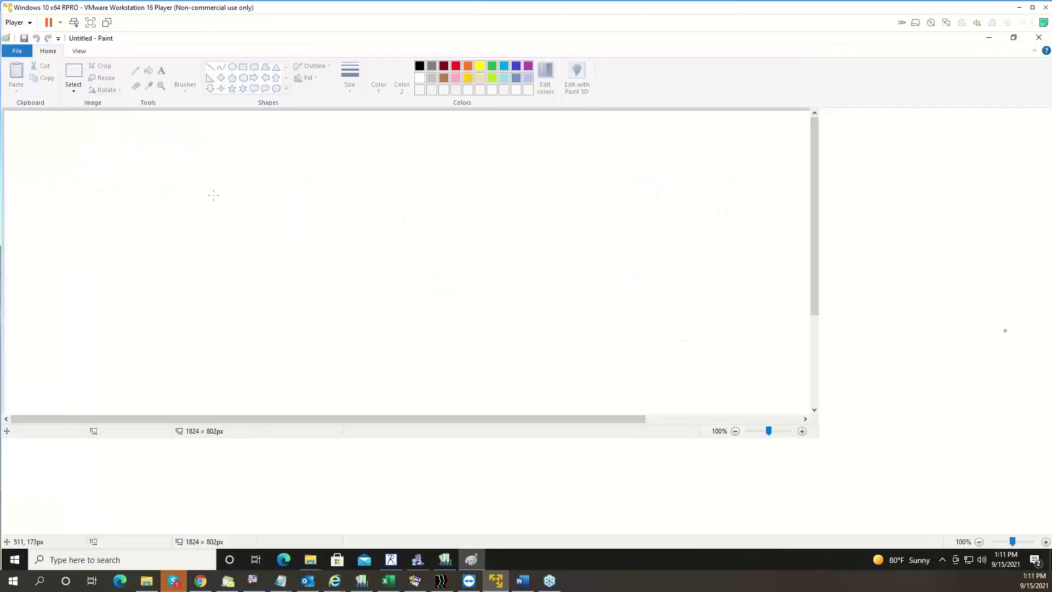
# Draw three rows of short black horizontal dashes across the canvas to represent records with fields, including an extra column at the left
pyautogui.moveTo(132, 169); pyautogui.dragTo(890, 162)
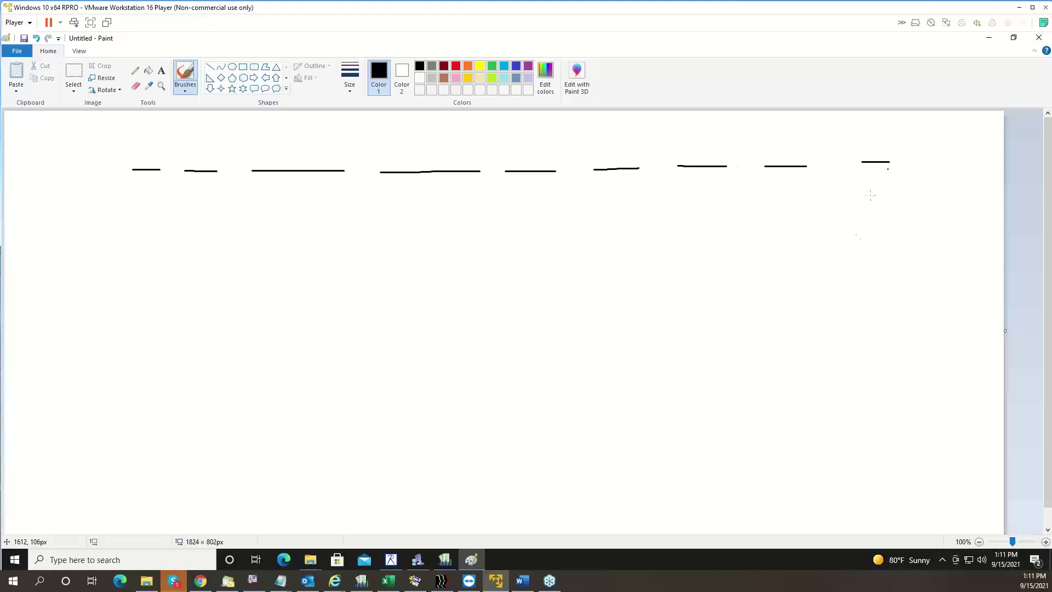
pyautogui.moveTo(136, 199); pyautogui.dragTo(440, 201)
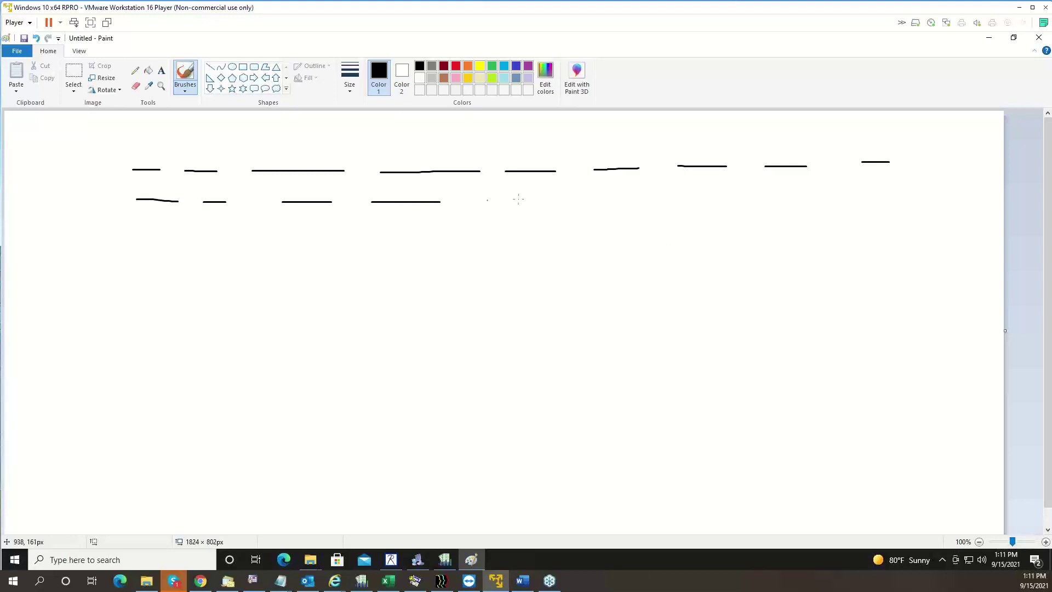
pyautogui.moveTo(520, 199); pyautogui.dragTo(631, 198)
pyautogui.moveTo(683, 196); pyautogui.dragTo(800, 196)
pyautogui.moveTo(881, 196); pyautogui.dragTo(915, 196)
pyautogui.moveTo(141, 240); pyautogui.dragTo(422, 238)
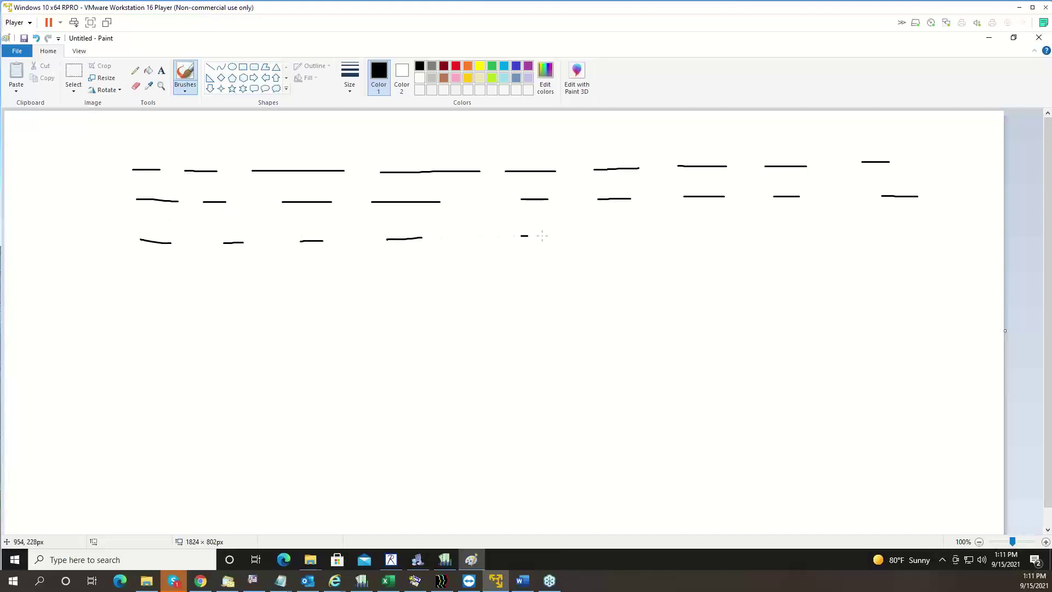
pyautogui.moveTo(542, 235); pyautogui.dragTo(552, 236)
pyautogui.moveTo(617, 235); pyautogui.dragTo(816, 234)
pyautogui.moveTo(908, 233); pyautogui.dragTo(942, 236)
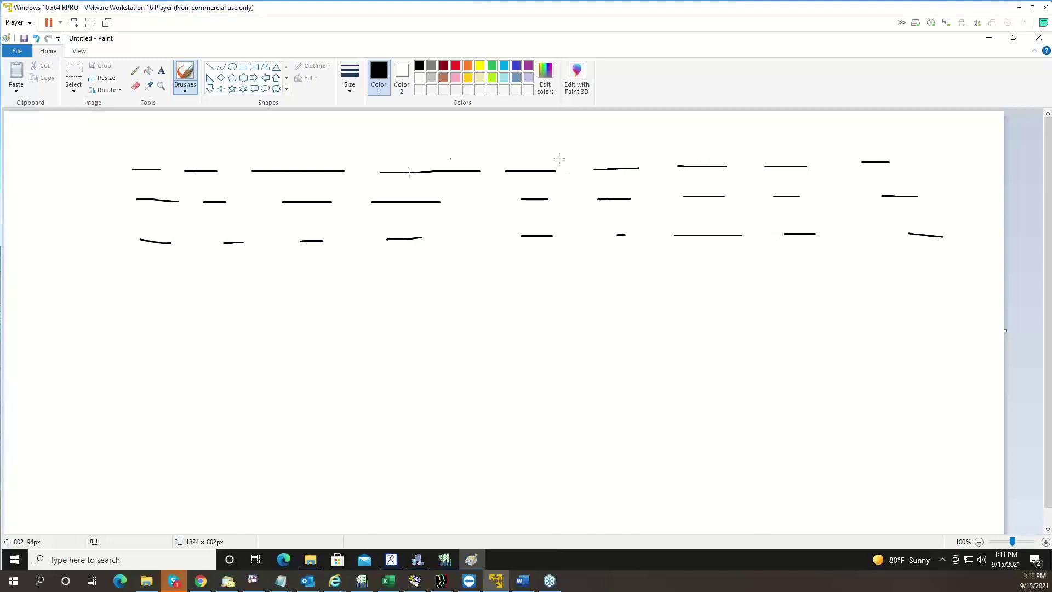
pyautogui.moveTo(80, 168)
pyautogui.mouseDown()
pyautogui.moveTo(95, 168)
pyautogui.moveTo(94, 200)
pyautogui.mouseUp()
pyautogui.moveTo(80, 244); pyautogui.dragTo(105, 245)
# Annotate the second column with an oval, a ringed box above it and a V beside it, and circle selected top-row dashes
pyautogui.moveTo(179, 154)
pyautogui.mouseDown()
pyautogui.moveTo(127, 167)
pyautogui.moveTo(180, 260)
pyautogui.moveTo(150, 147)
pyautogui.moveTo(132, 149)
pyautogui.moveTo(152, 141)
pyautogui.moveTo(143, 146)
pyautogui.moveTo(200, 159)
pyautogui.moveTo(205, 141)
pyautogui.mouseUp()
pyautogui.moveTo(148, 168)
pyautogui.mouseDown()
pyautogui.moveTo(127, 169)
pyautogui.moveTo(140, 161)
pyautogui.moveTo(199, 176)
pyautogui.moveTo(207, 191)
pyautogui.mouseUp()
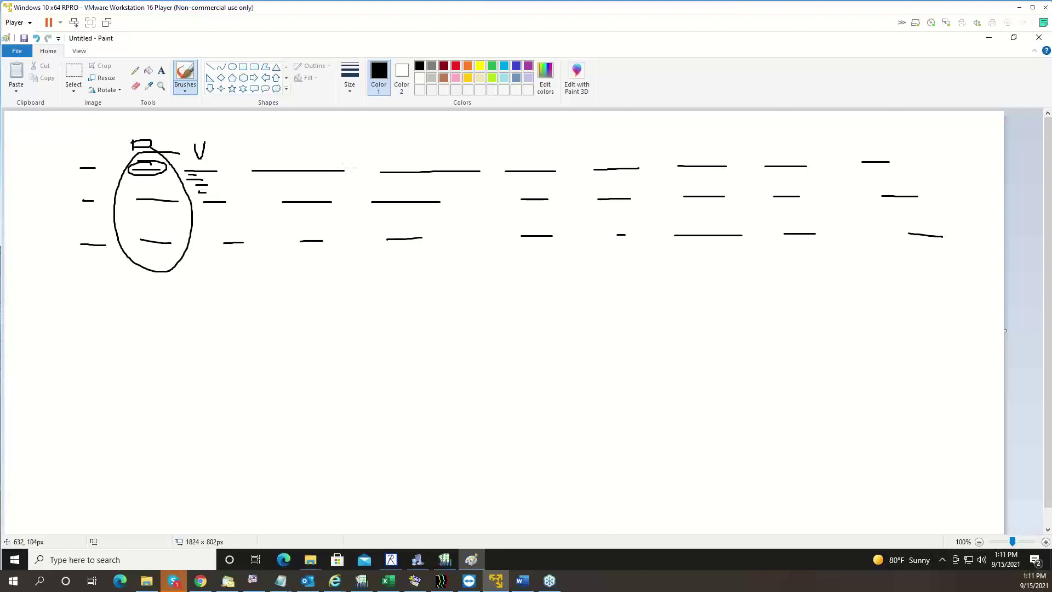
pyautogui.moveTo(322, 175)
pyautogui.mouseDown()
pyautogui.moveTo(349, 171)
pyautogui.moveTo(254, 158)
pyautogui.moveTo(325, 176)
pyautogui.mouseUp()
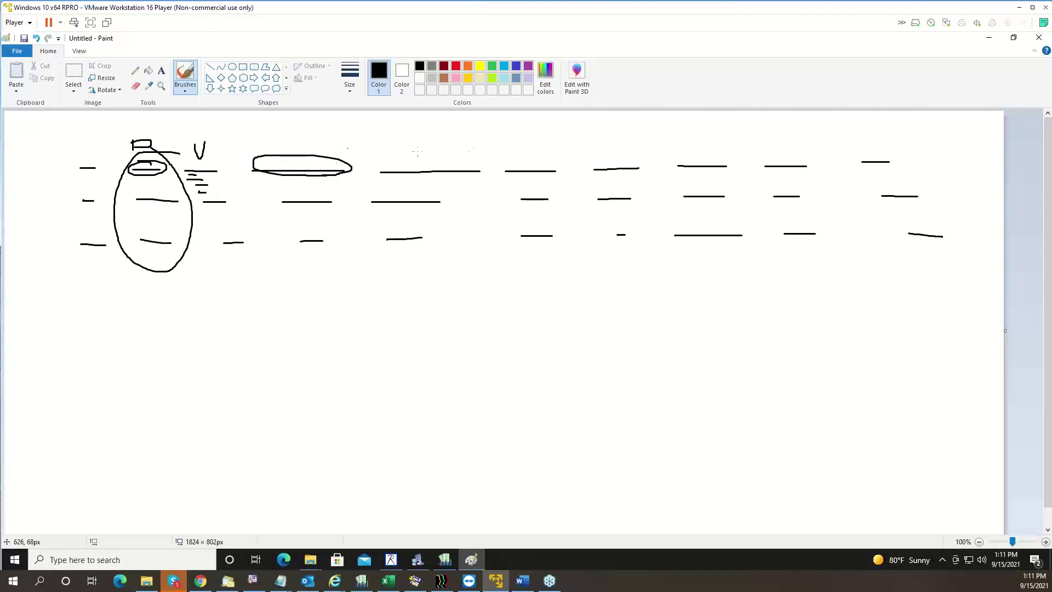
pyautogui.moveTo(509, 178)
pyautogui.mouseDown()
pyautogui.moveTo(550, 180)
pyautogui.moveTo(518, 171)
pyautogui.mouseUp()
pyautogui.moveTo(133, 150)
pyautogui.mouseDown()
pyautogui.moveTo(183, 132)
pyautogui.moveTo(107, 150)
pyautogui.moveTo(152, 158)
pyautogui.mouseUp()
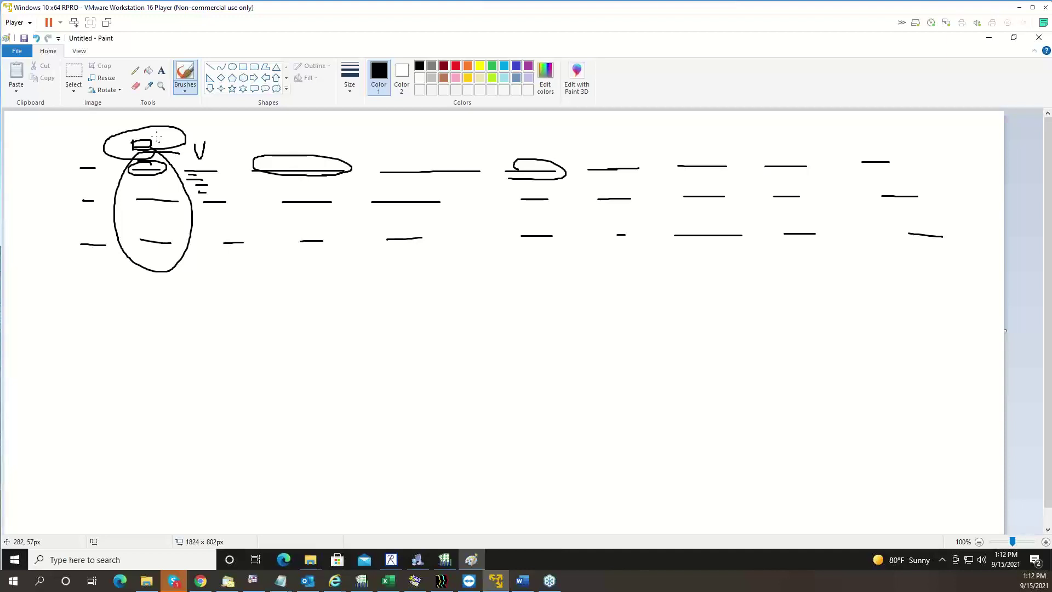
# Minimize the Paint sketch and close the SALES: Department Summary preview without saving the report
pyautogui.click(989, 37)
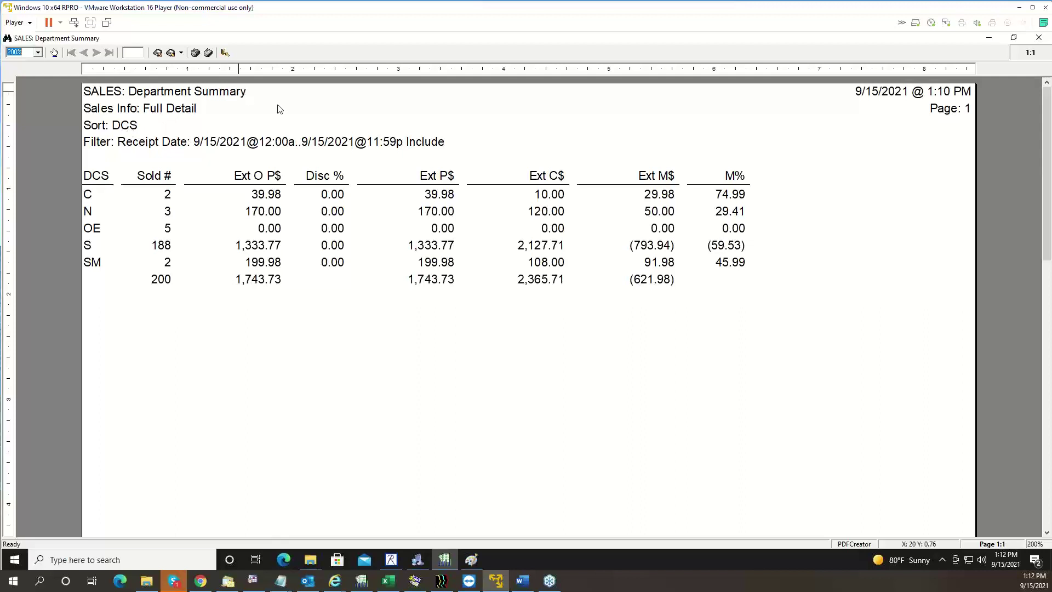
pyautogui.click(1039, 38)
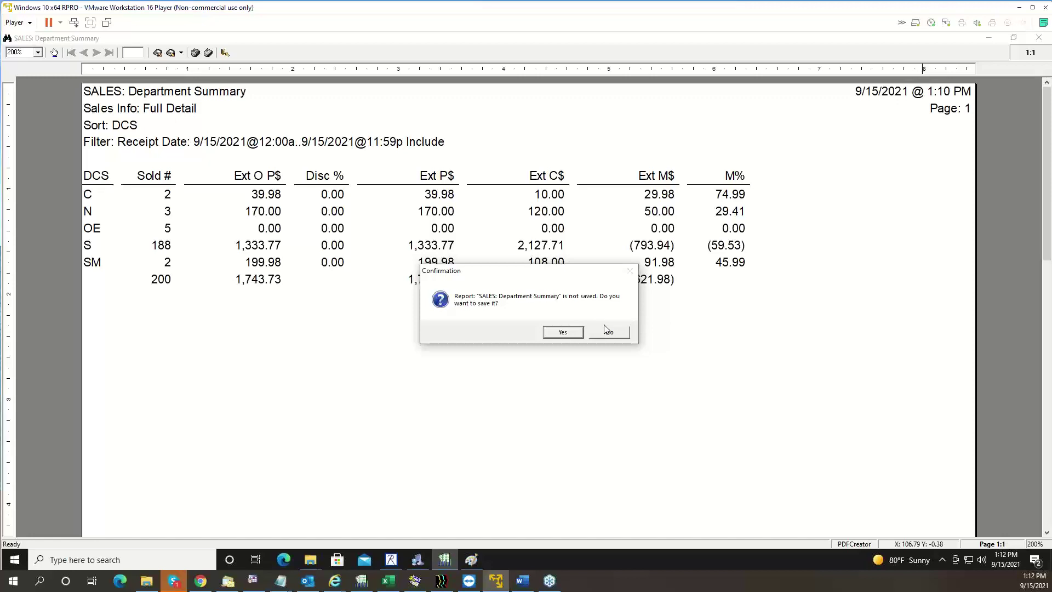
pyautogui.click(607, 334)
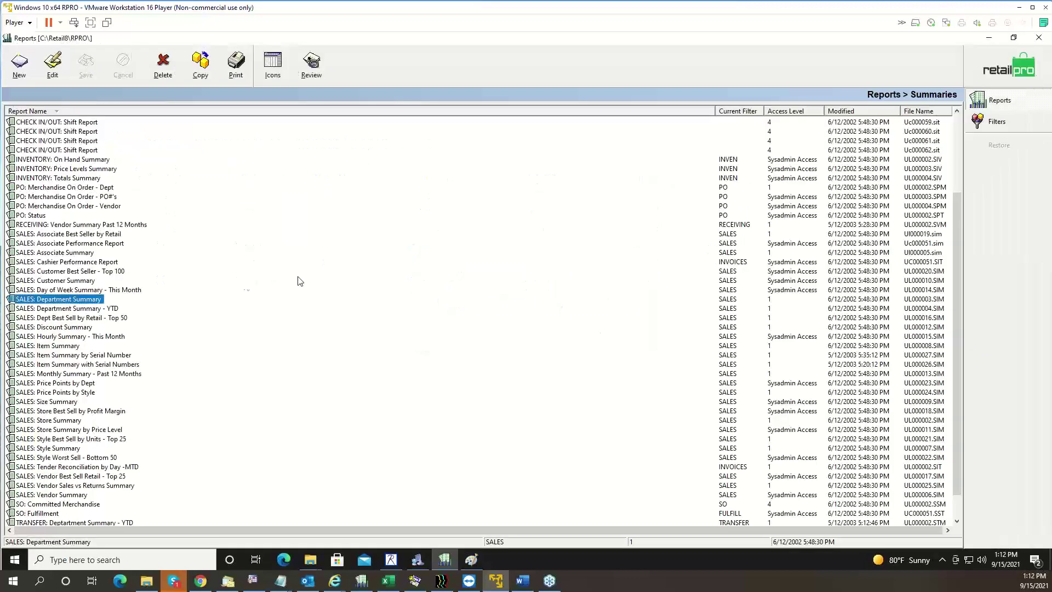
# Run the SALES: Vendor Summary report with its default options and enlarge the preview to 200%
pyautogui.scroll(-1, 42, 319)
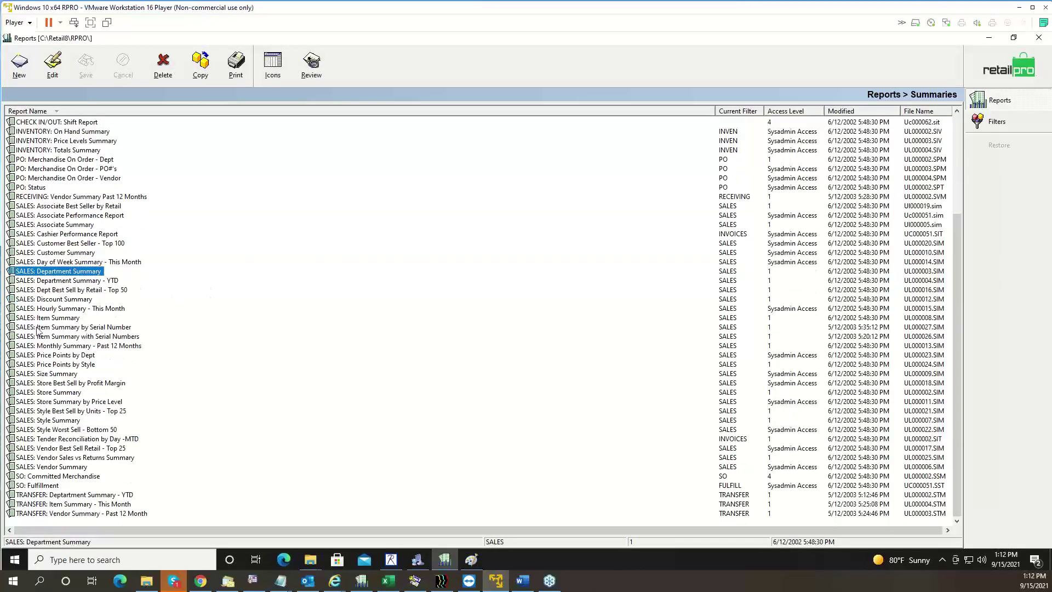
pyautogui.click(50, 468)
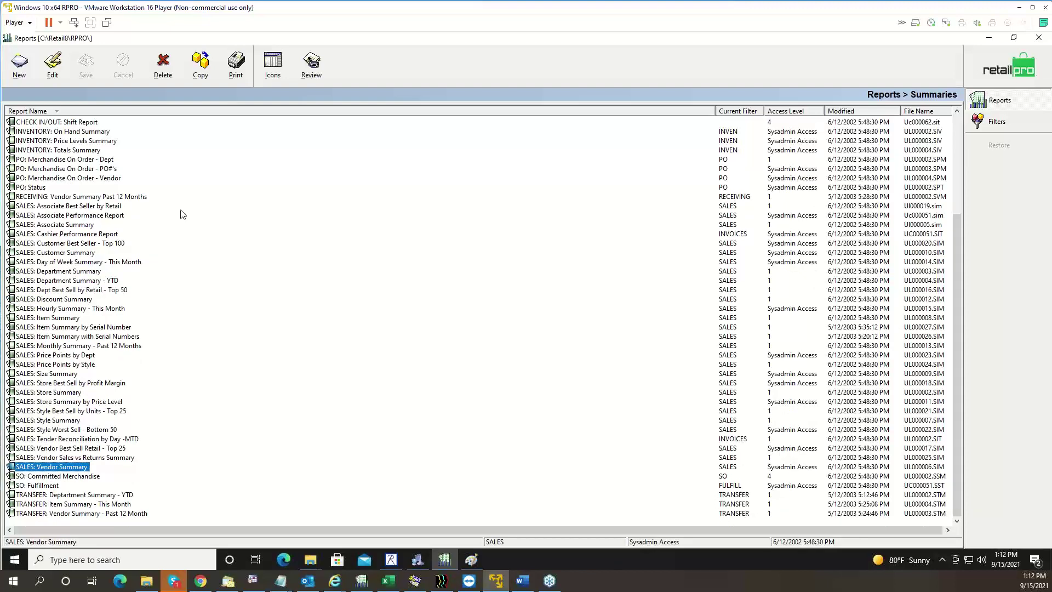
pyautogui.click(229, 80)
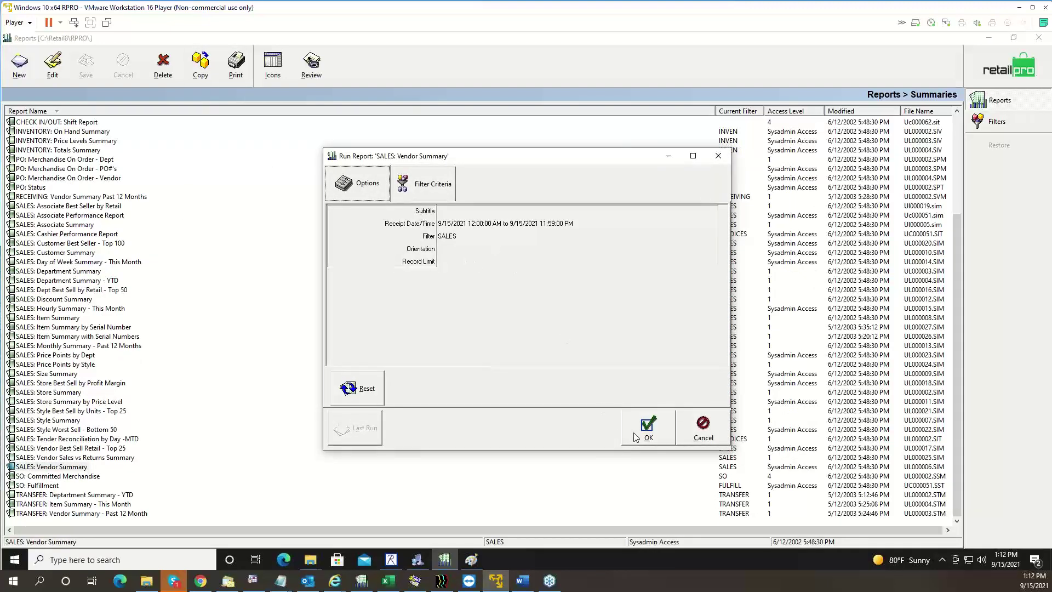
pyautogui.click(637, 435)
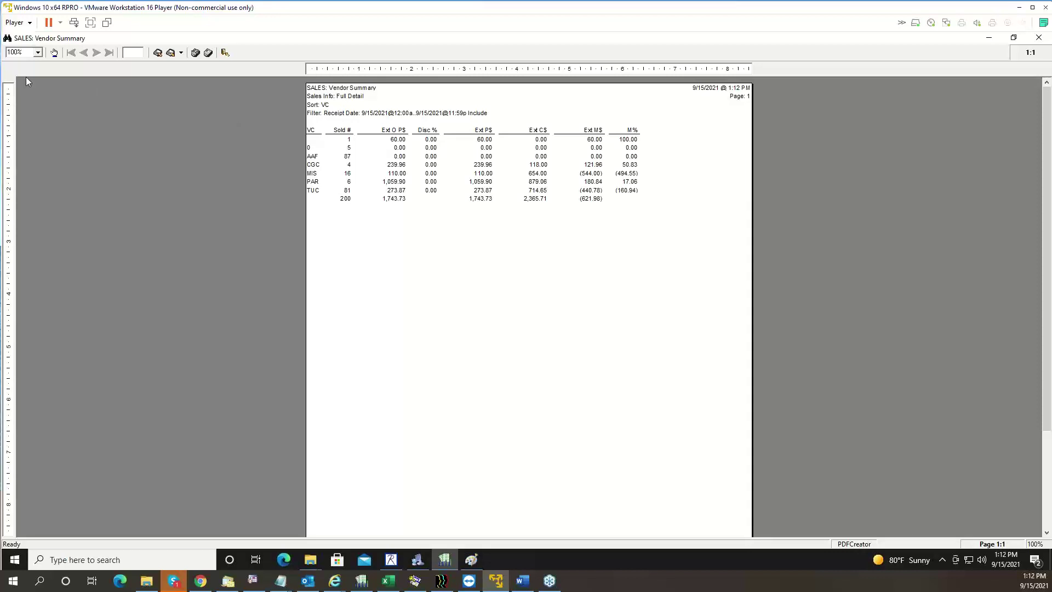
pyautogui.click(40, 55)
pyautogui.click(40, 54)
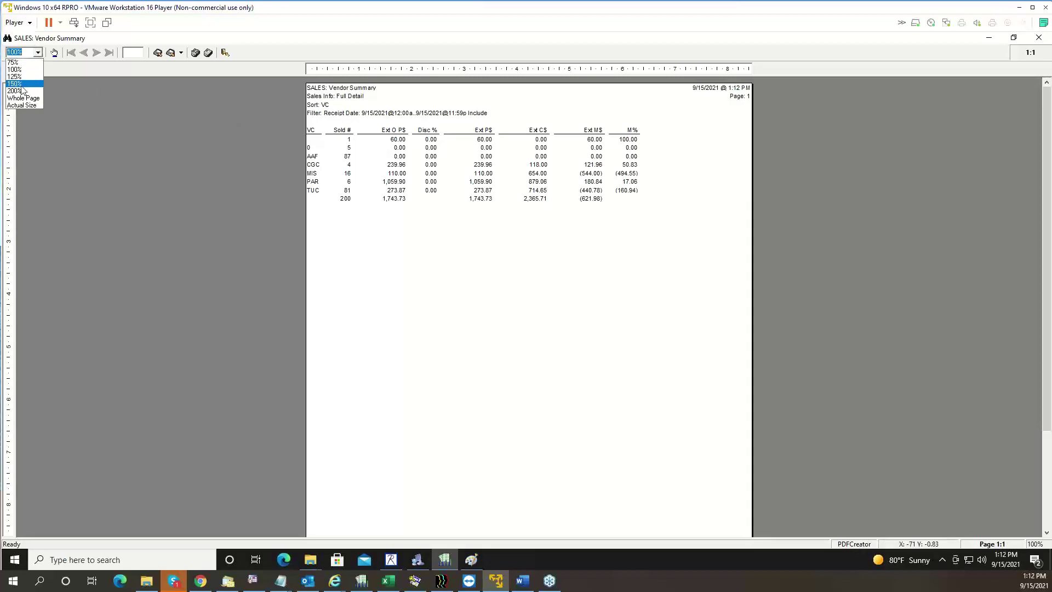
pyautogui.click(24, 94)
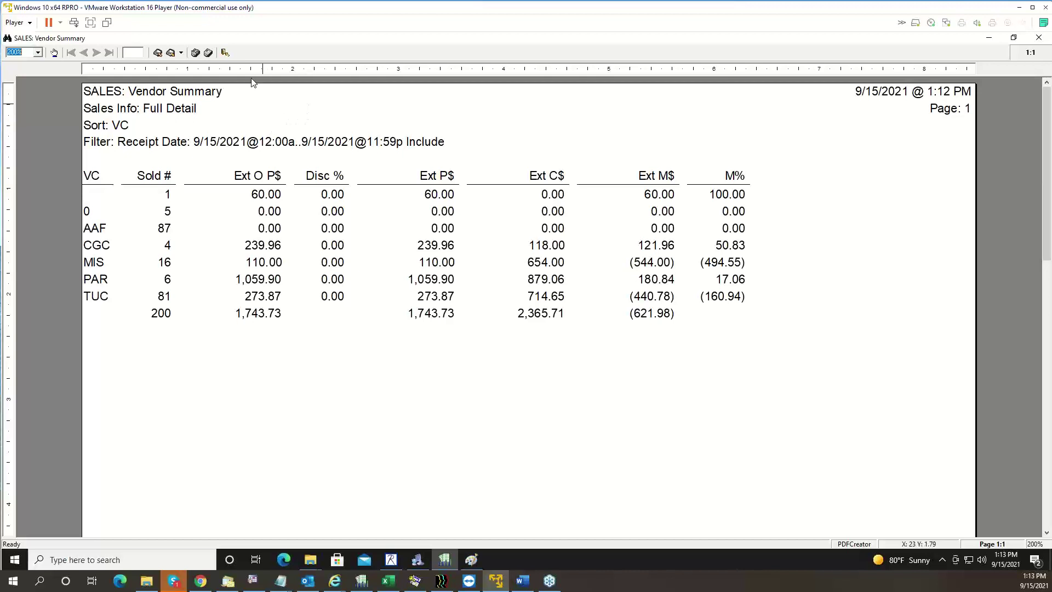
# Turn on large buttons in the report preview, and close the Vendor Summary without saving it
pyautogui.rightClick(252, 54)
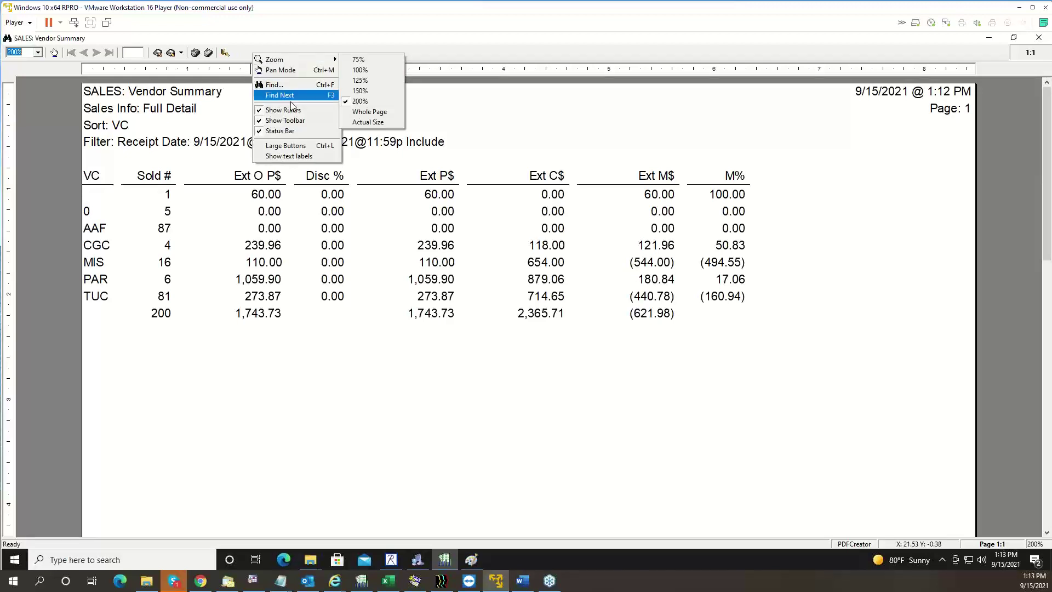
pyautogui.click(286, 145)
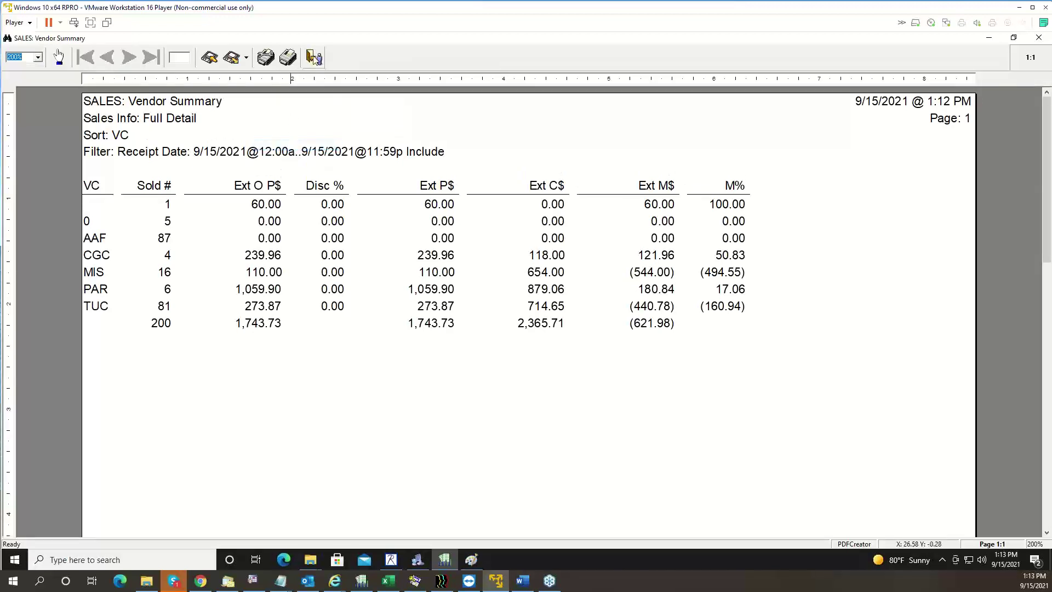
pyautogui.click(314, 57)
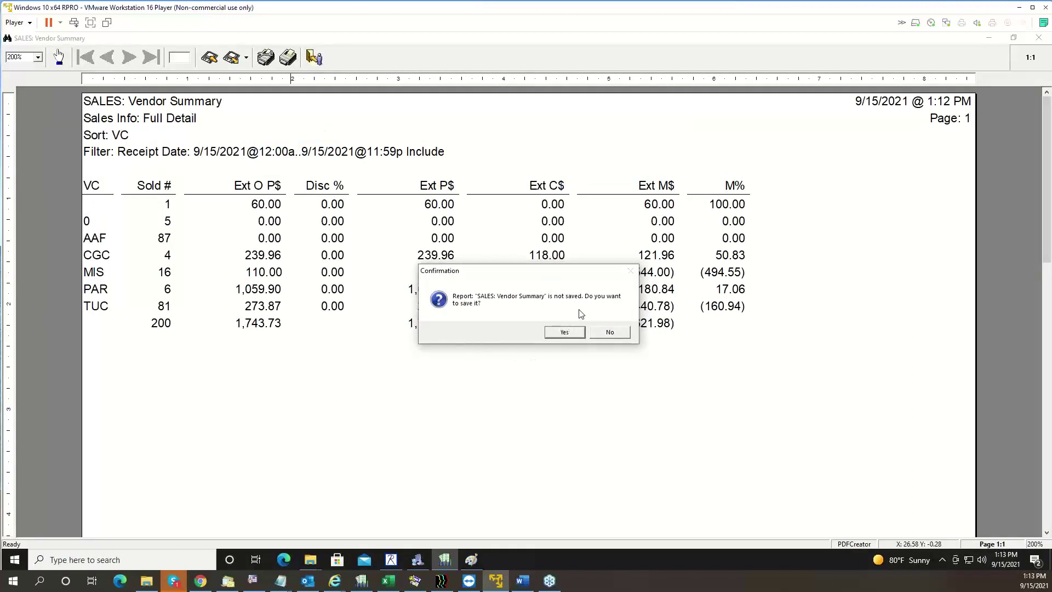
pyautogui.click(607, 333)
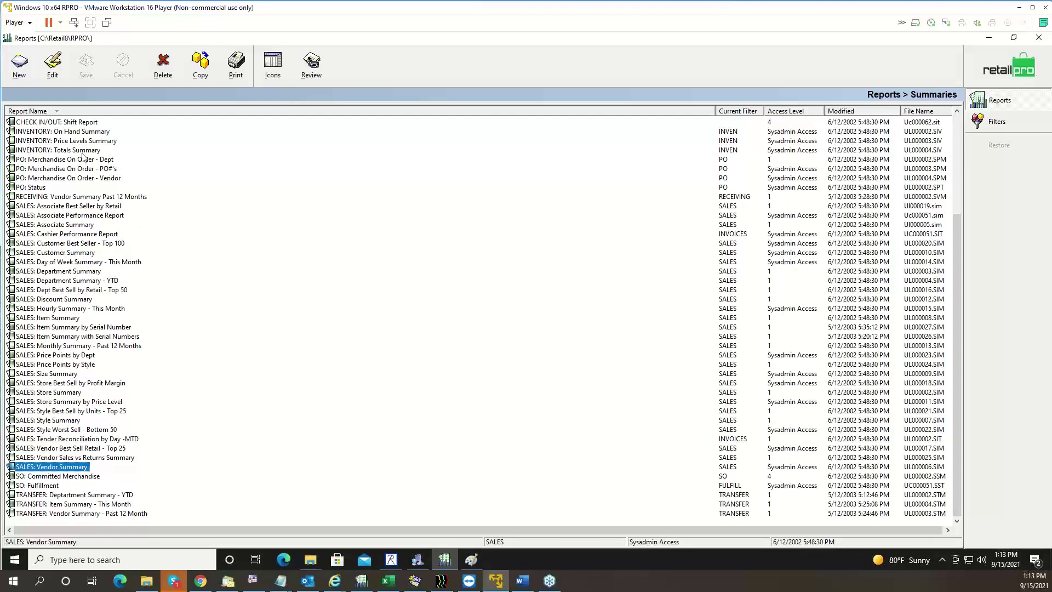
# Create a new summary report in the Sales Merchandise area and name it "SALES: DCS by VC Summary"
pyautogui.click(21, 66)
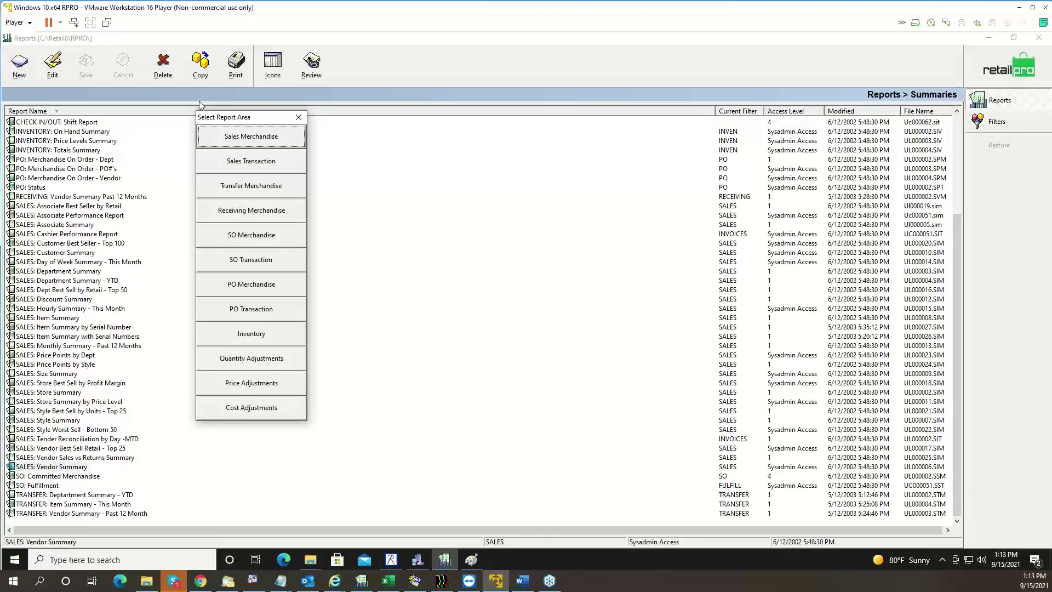
pyautogui.moveTo(261, 119); pyautogui.dragTo(393, 100)
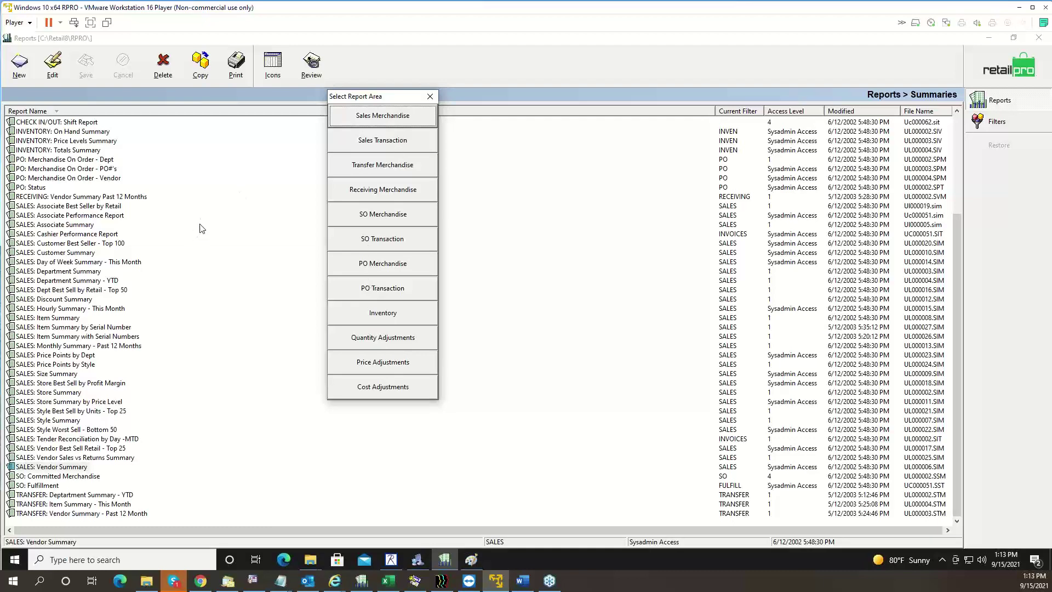
pyautogui.click(415, 149)
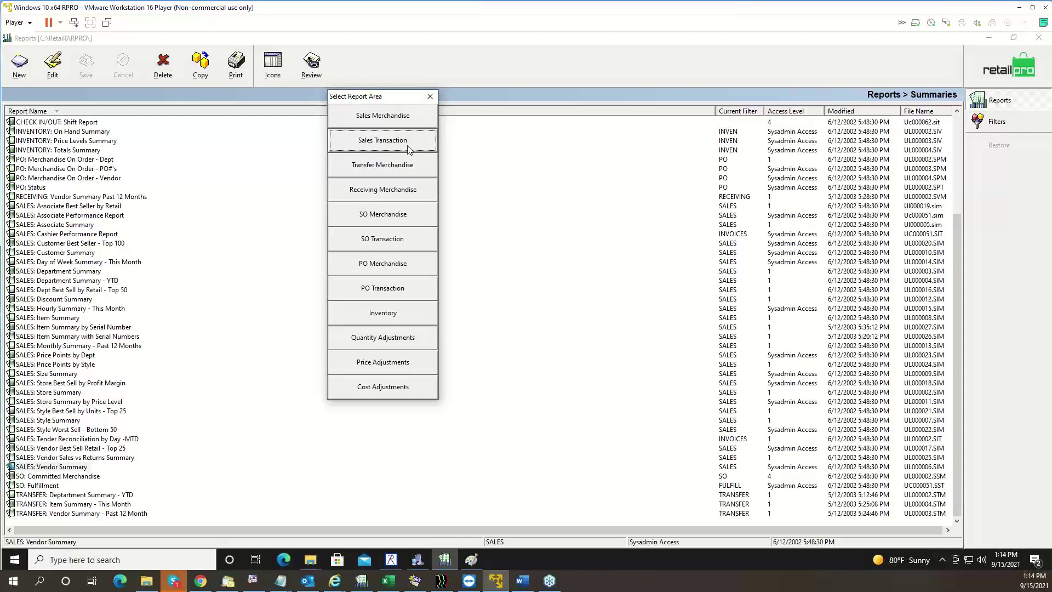
pyautogui.click(400, 118)
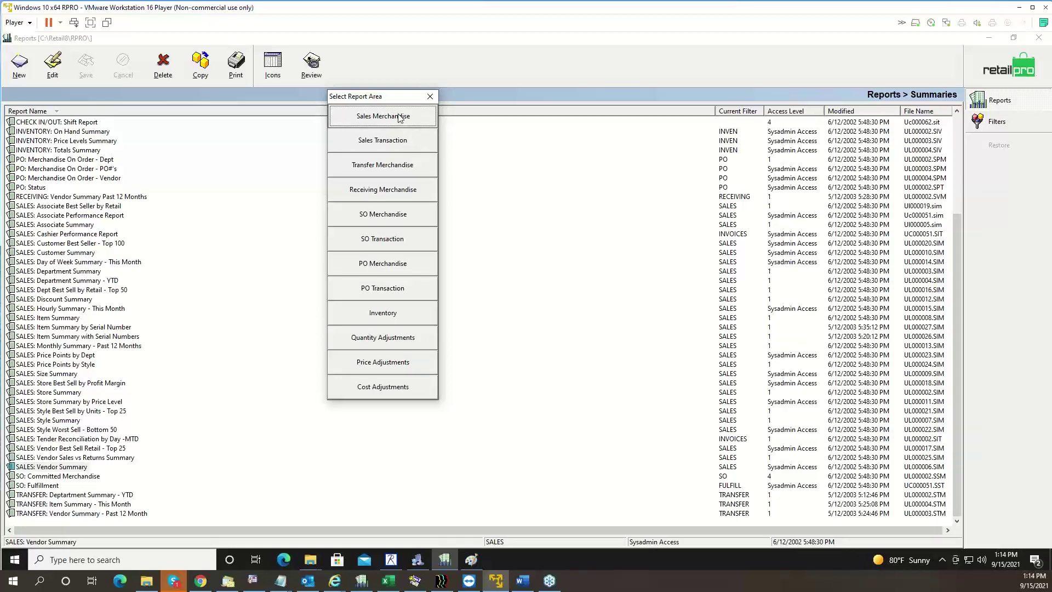
pyautogui.click(400, 118)
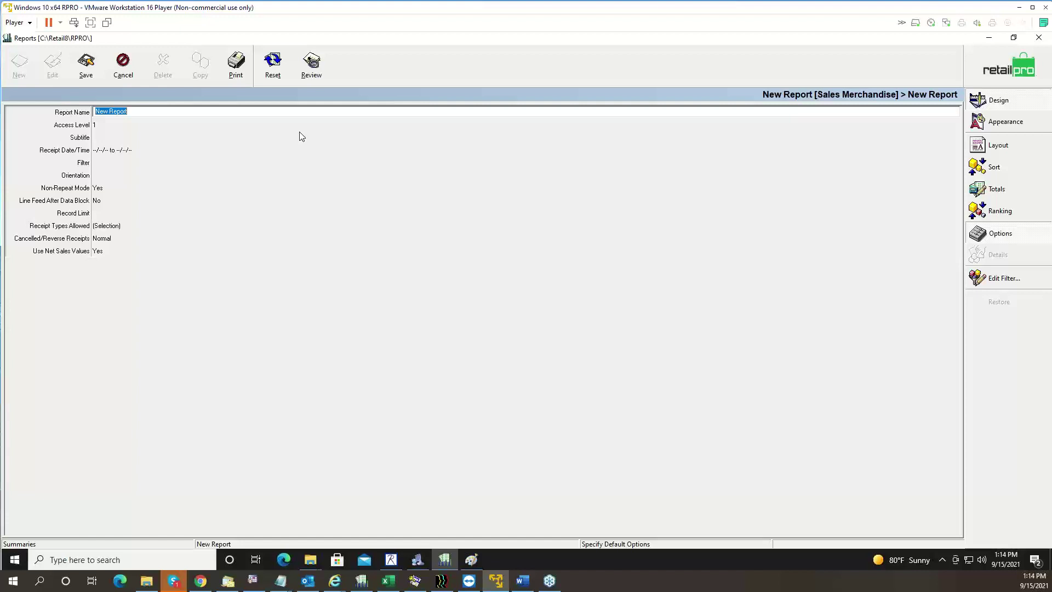
pyautogui.write('SALES: DCS by VC Summary')
# Set the new report's receipt date range to Today and its filter to SALES
pyautogui.click(178, 151)
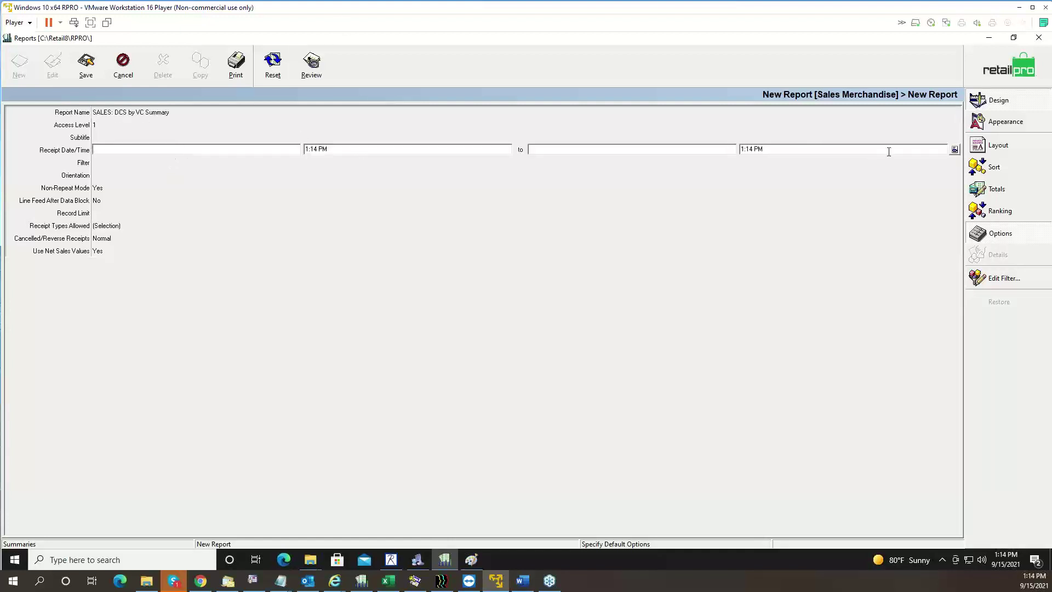
pyautogui.click(955, 149)
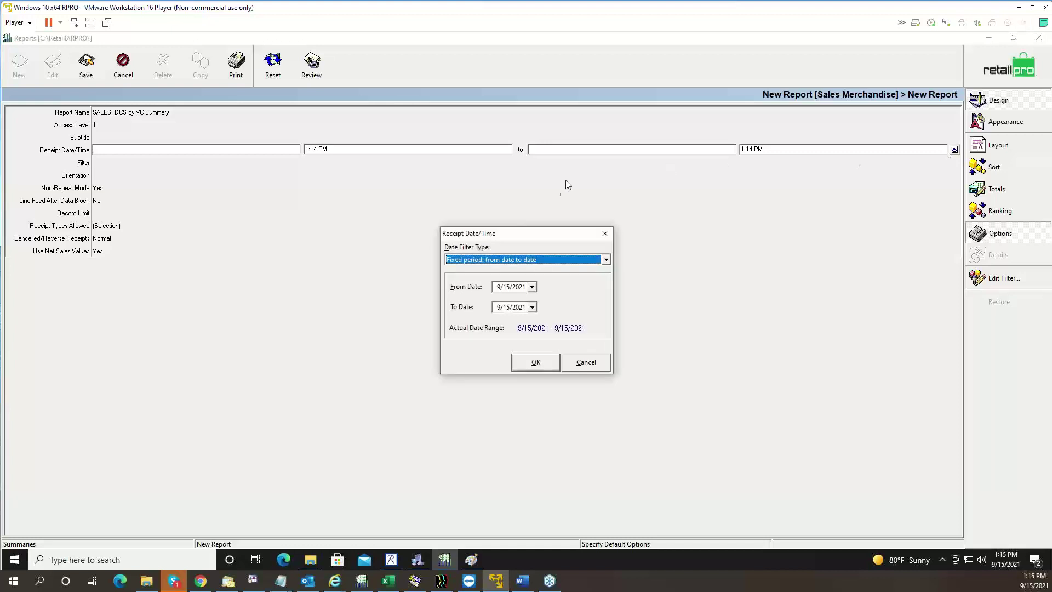
pyautogui.click(494, 259)
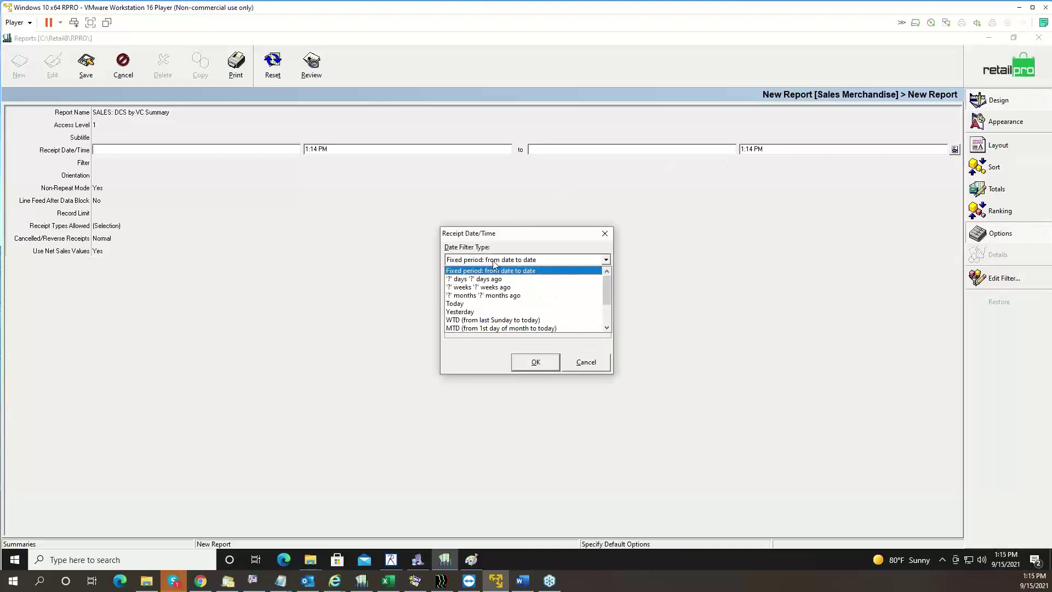
pyautogui.click(485, 304)
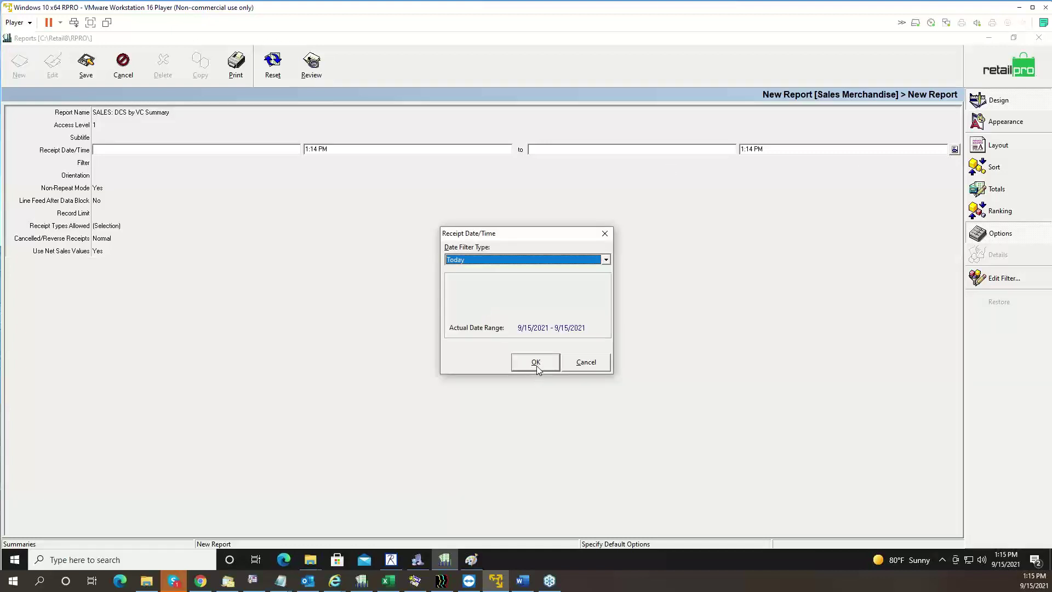
pyautogui.click(536, 363)
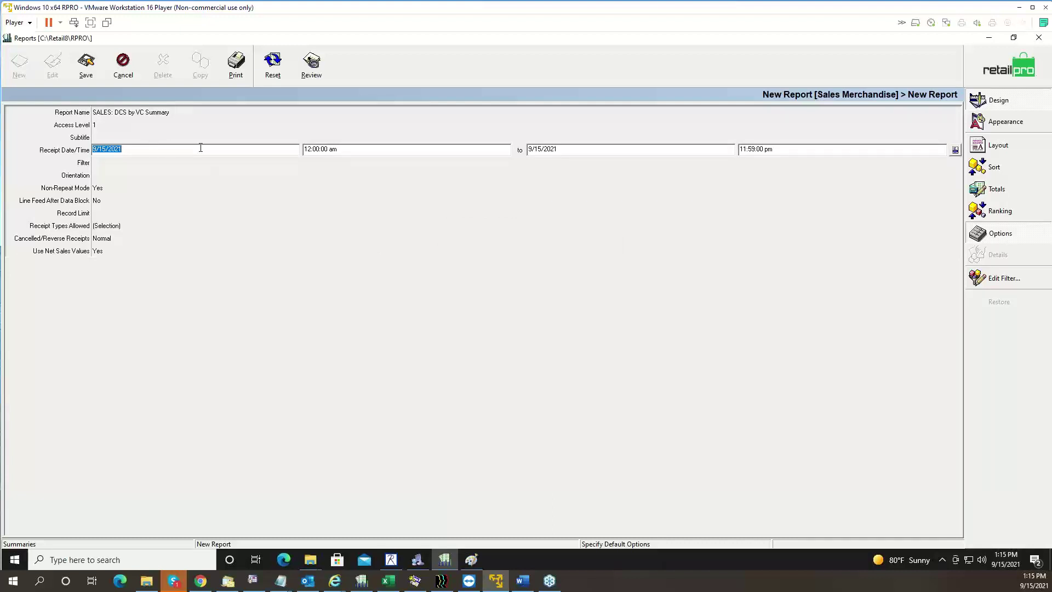
pyautogui.click(159, 162)
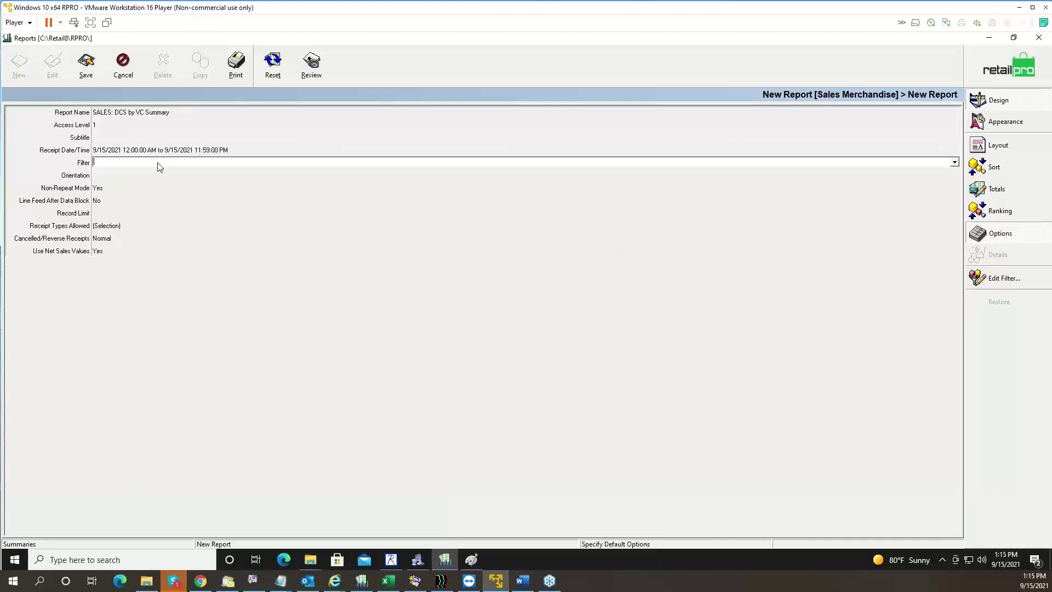
pyautogui.click(954, 162)
pyautogui.click(236, 180)
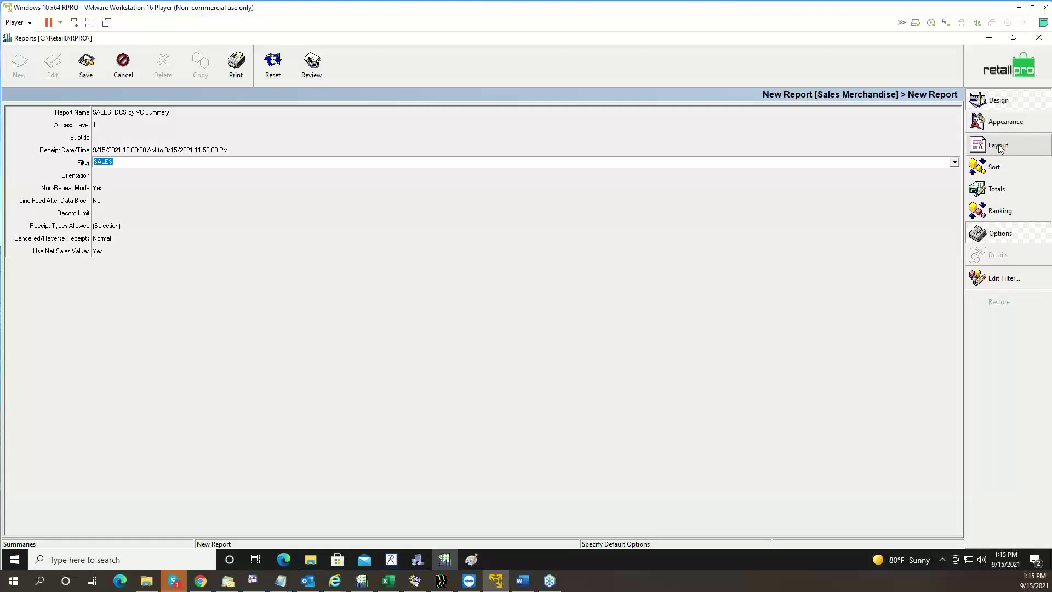
# Set the report's sort order to DCS first and Vendor Code second
pyautogui.click(995, 168)
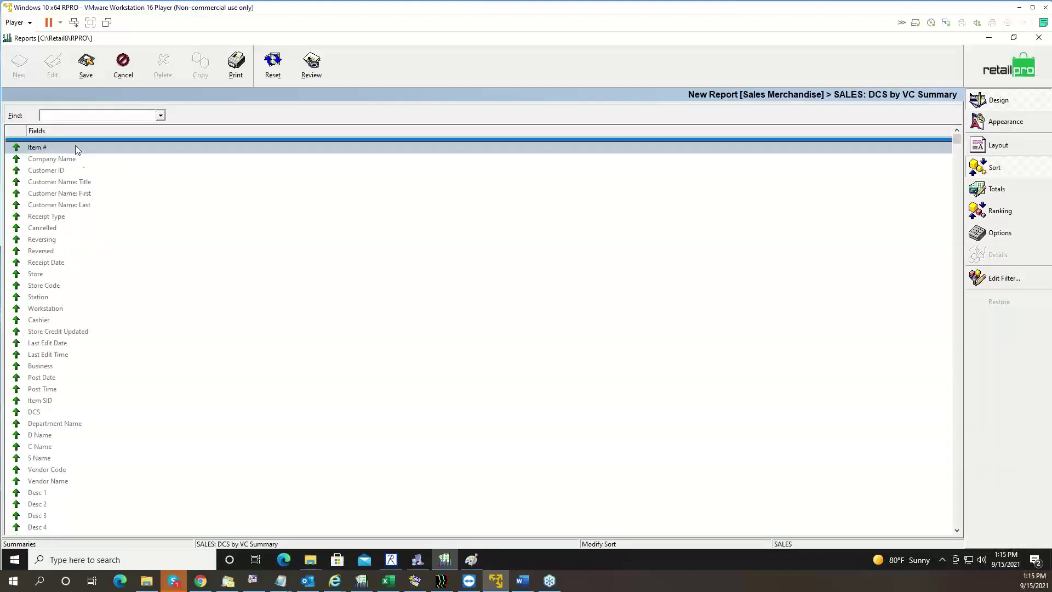
pyautogui.click(41, 412)
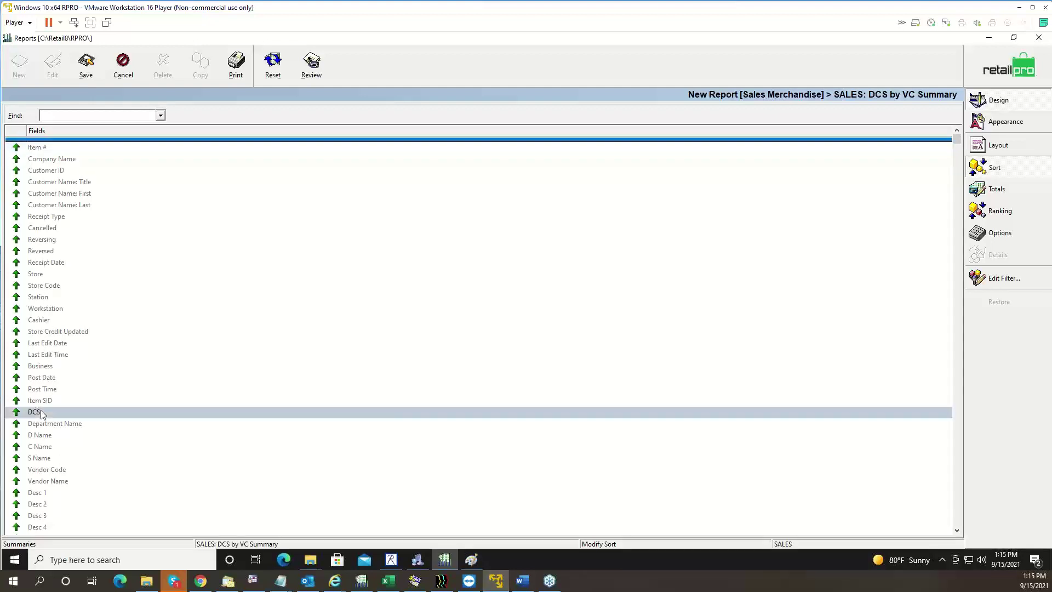
pyautogui.doubleClick(40, 412)
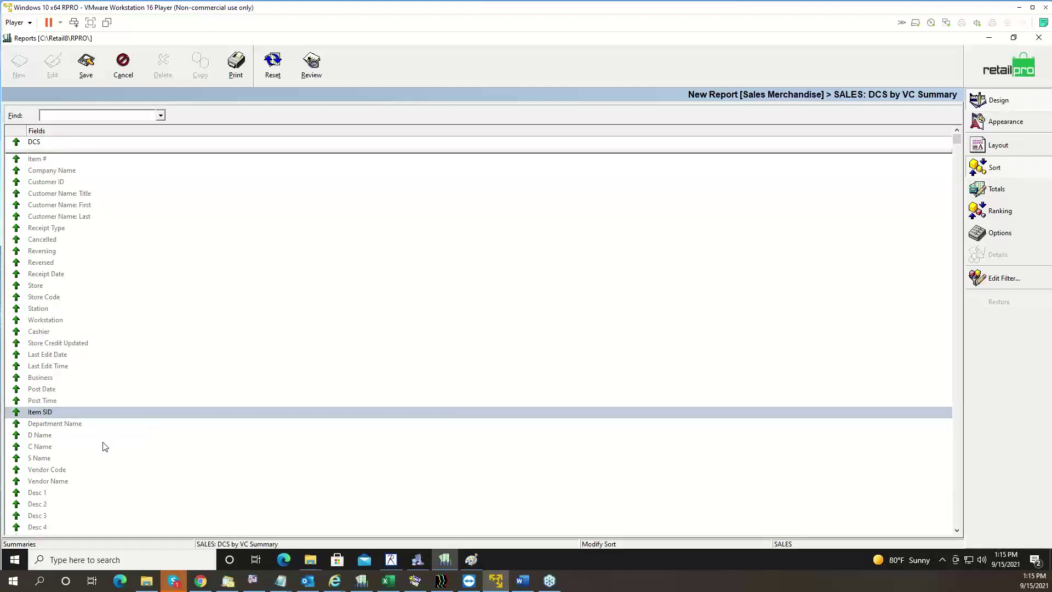
pyautogui.click(70, 473)
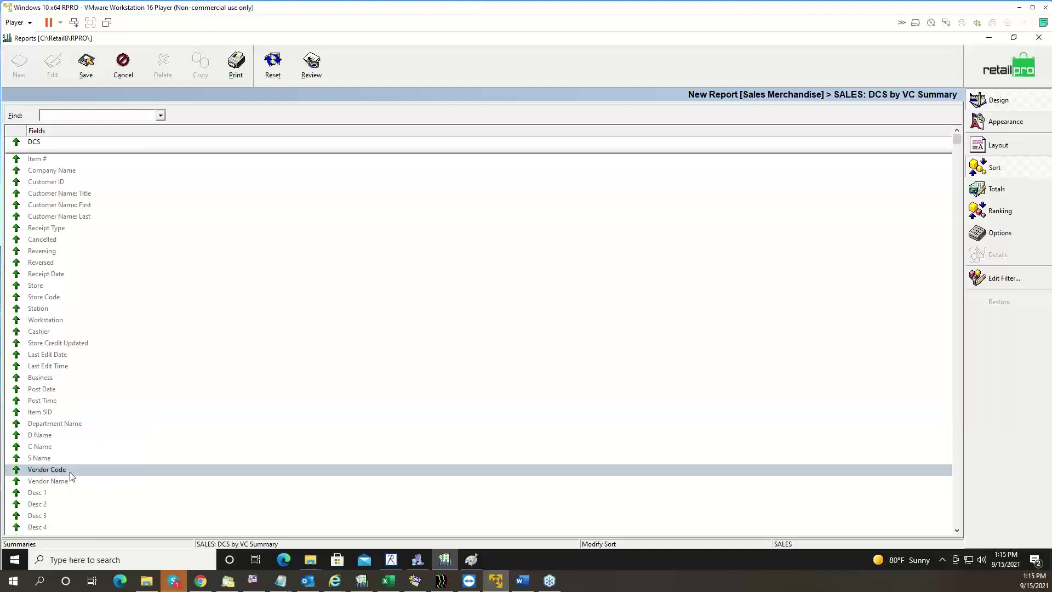
pyautogui.doubleClick(70, 472)
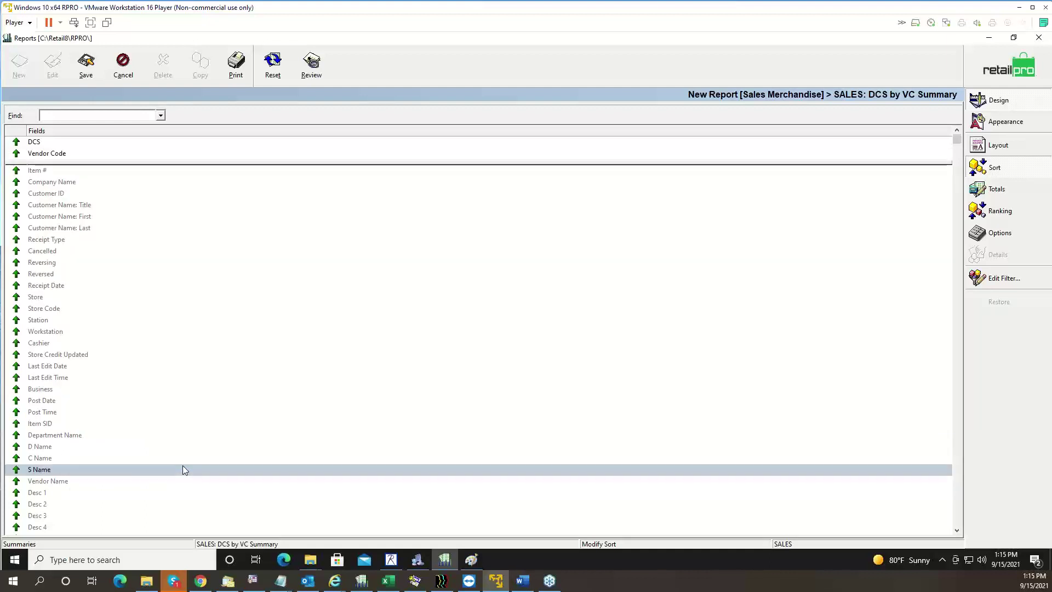
# Take DCS out of the report's sort fields and move Workstation below Last Edit Time among the unused fields
pyautogui.click(62, 144)
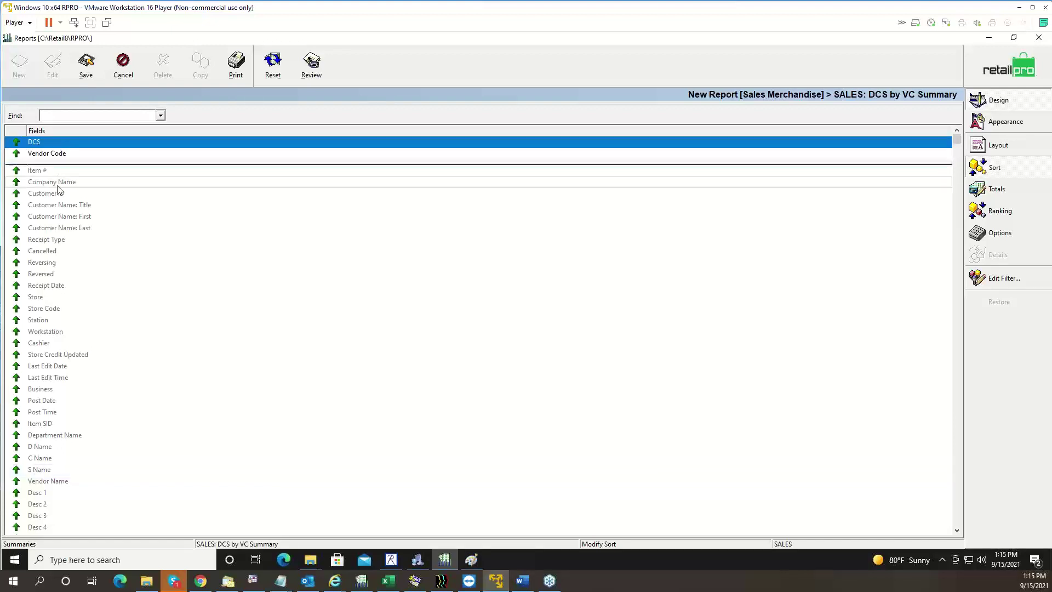
pyautogui.moveTo(59, 194); pyautogui.dragTo(58, 194)
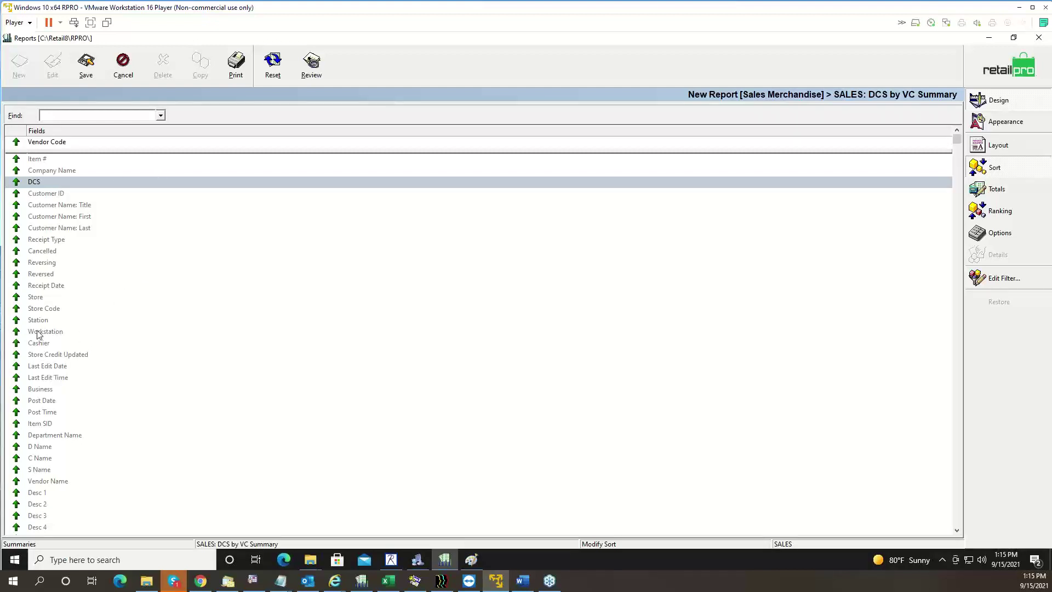
pyautogui.click(31, 297)
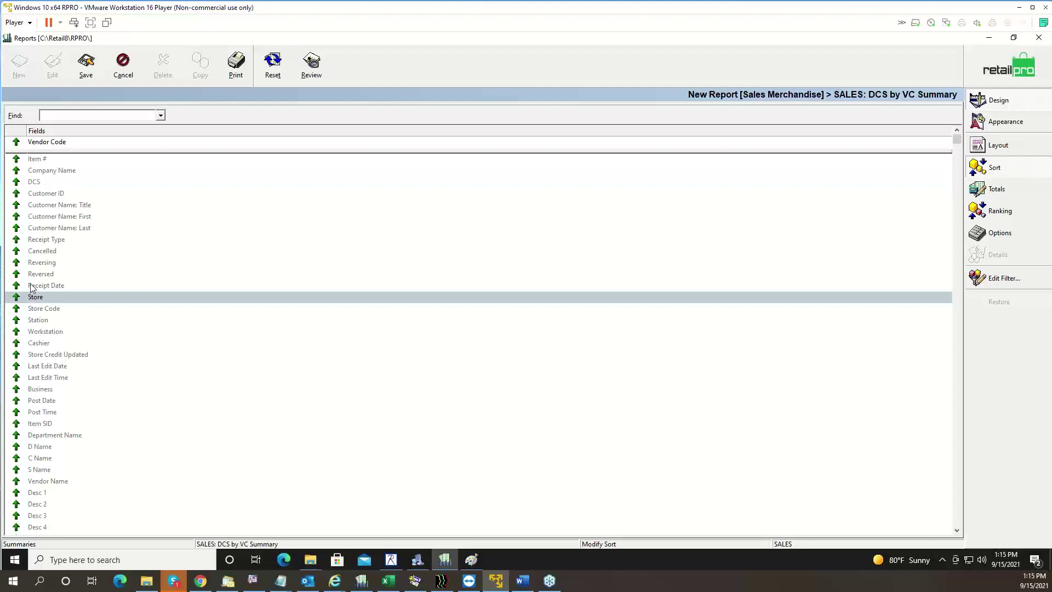
pyautogui.moveTo(49, 331); pyautogui.dragTo(89, 355)
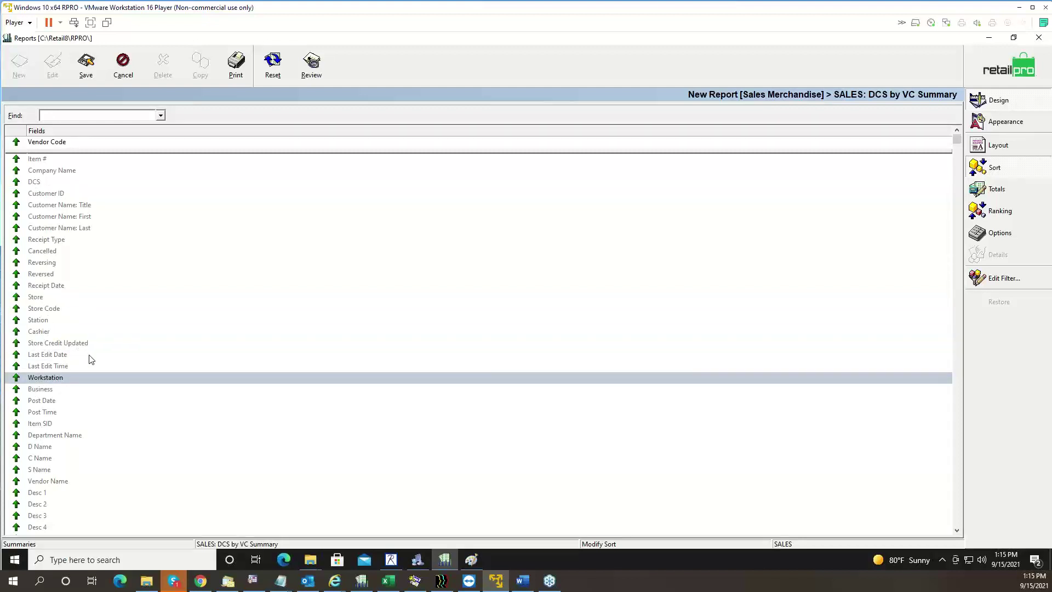
pyautogui.click(958, 521)
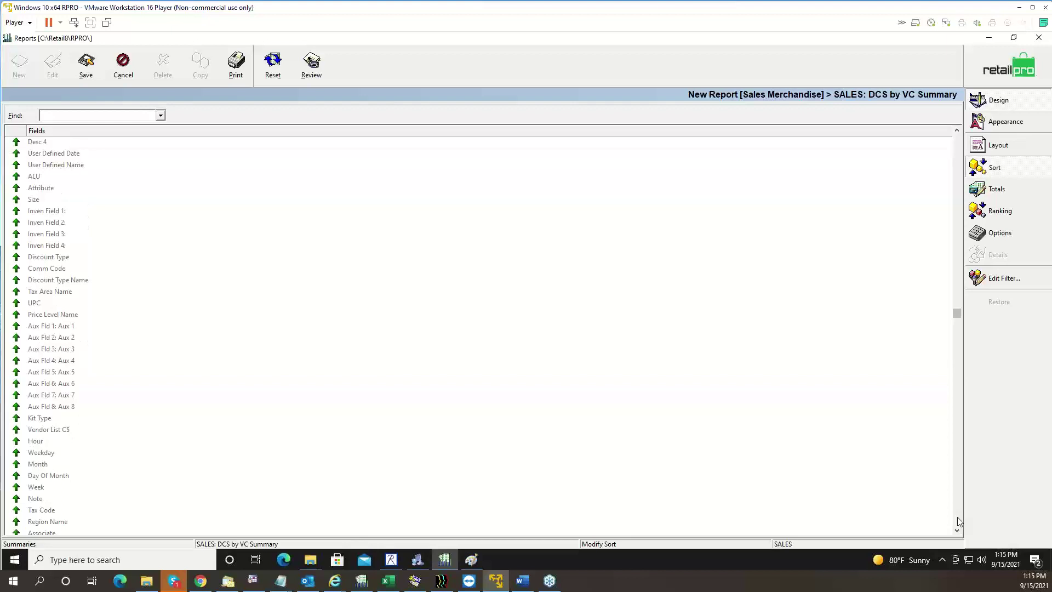
# Add D, C and S to the report's sort fields and move Vendor Code below them as the last sort level
pyautogui.click(958, 521)
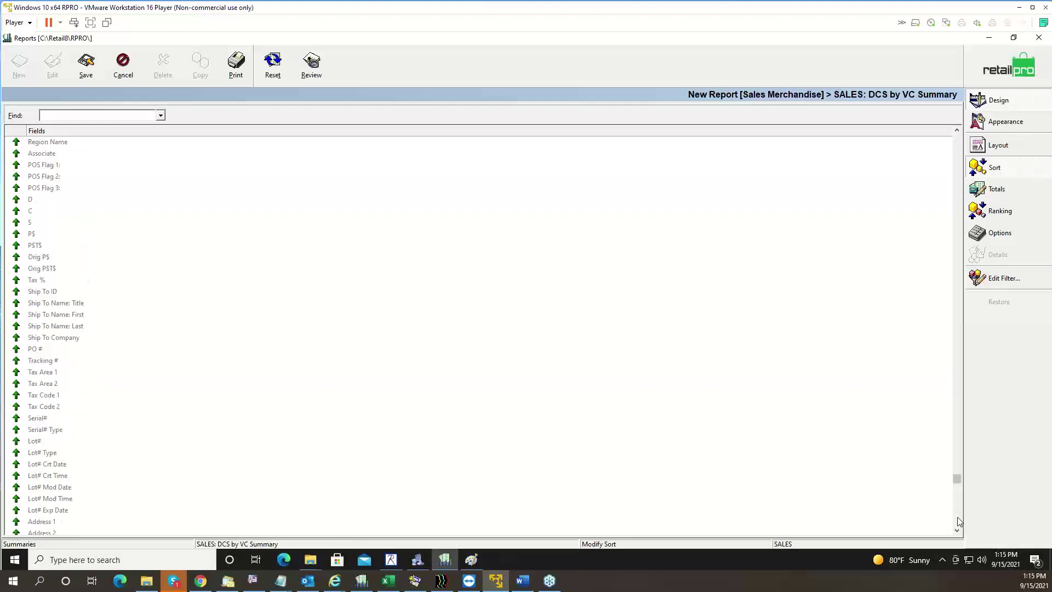
pyautogui.click(38, 204)
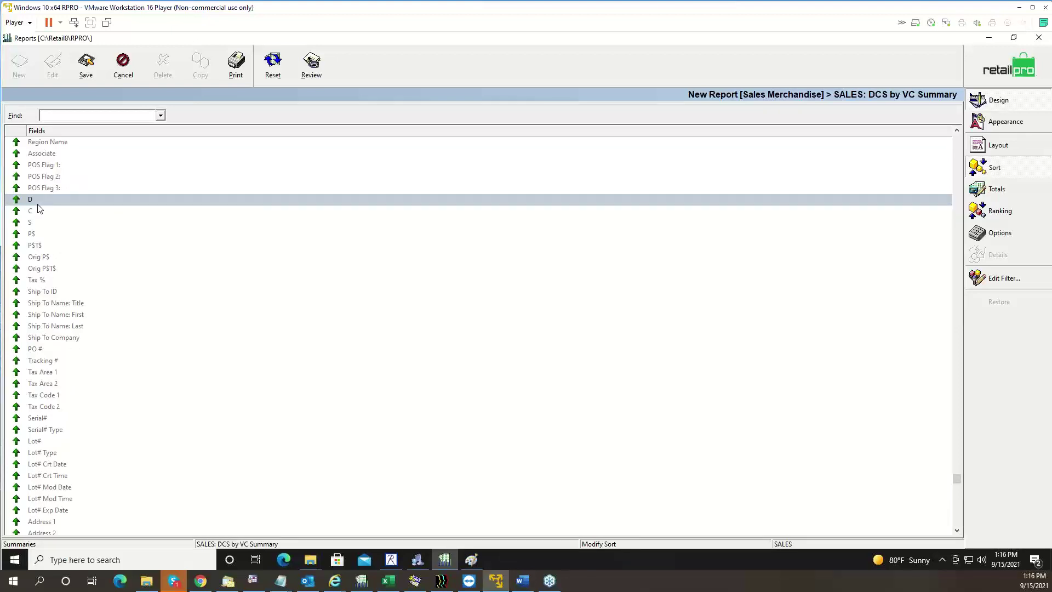
pyautogui.click(38, 215)
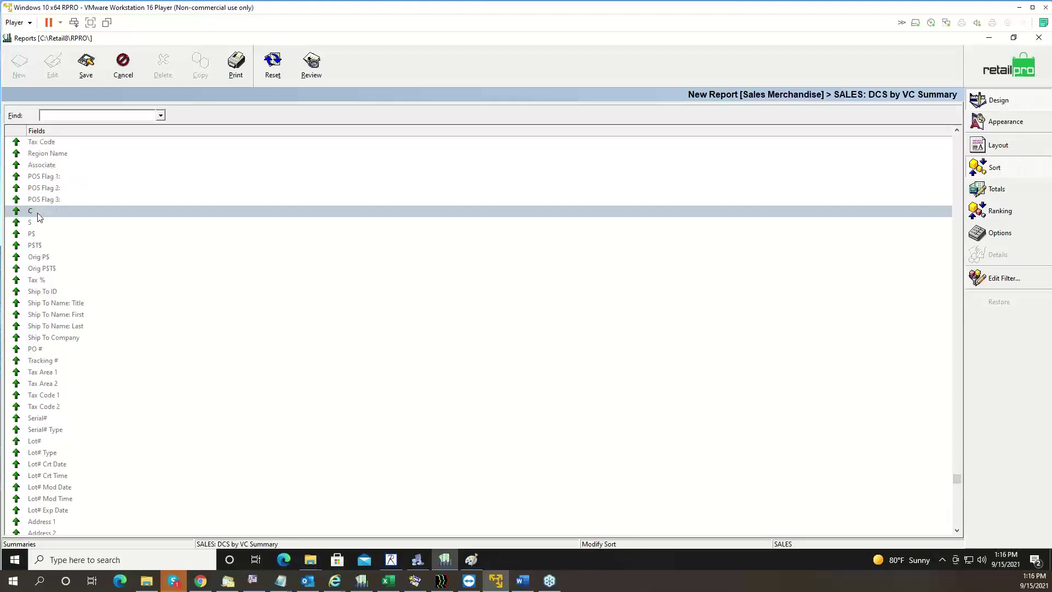
pyautogui.doubleClick(38, 214)
pyautogui.doubleClick(36, 224)
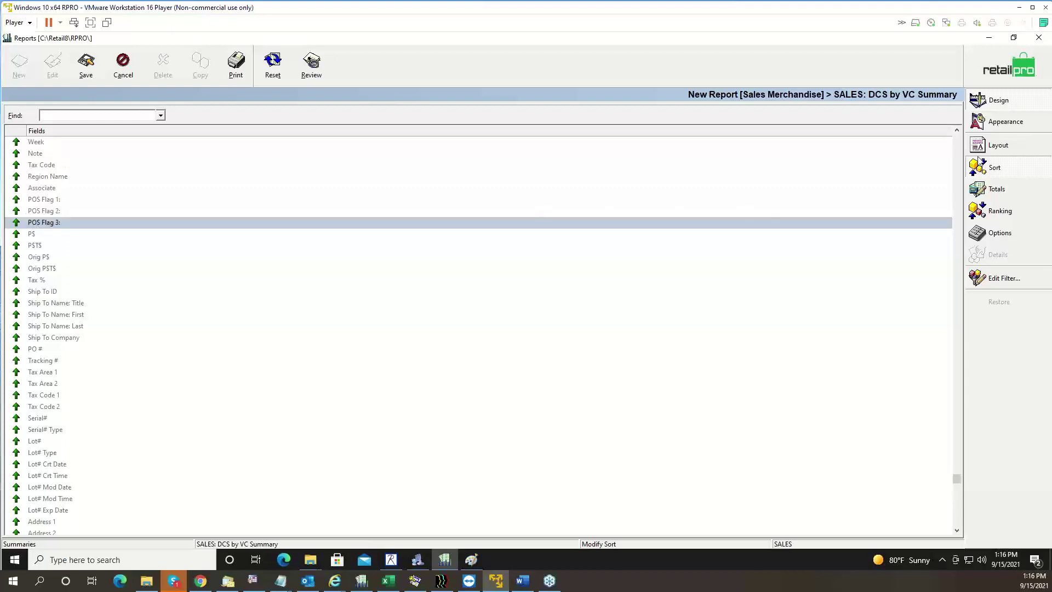
pyautogui.click(963, 144)
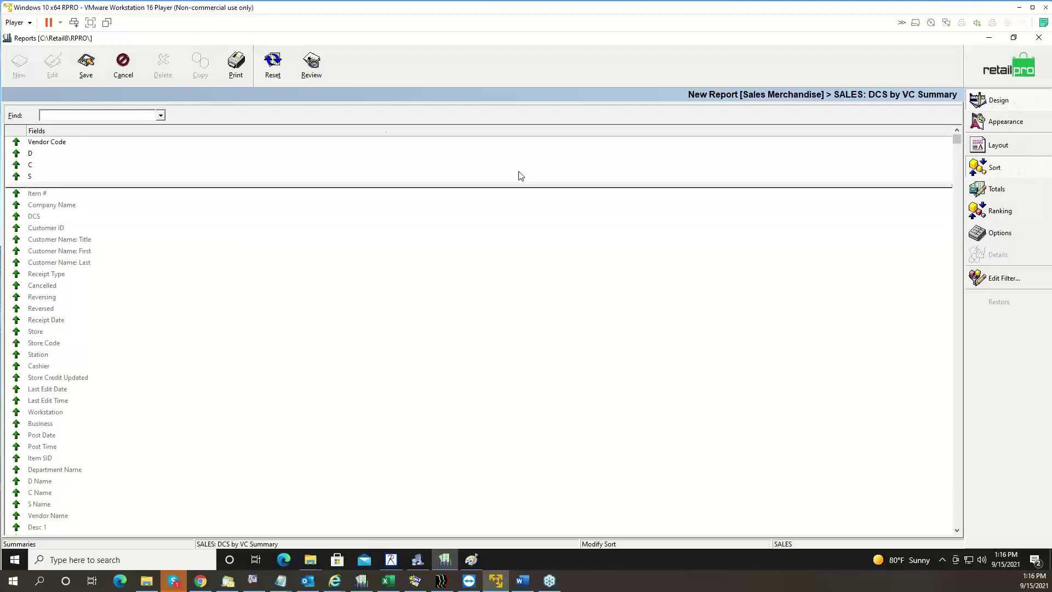
pyautogui.moveTo(64, 142); pyautogui.dragTo(58, 180)
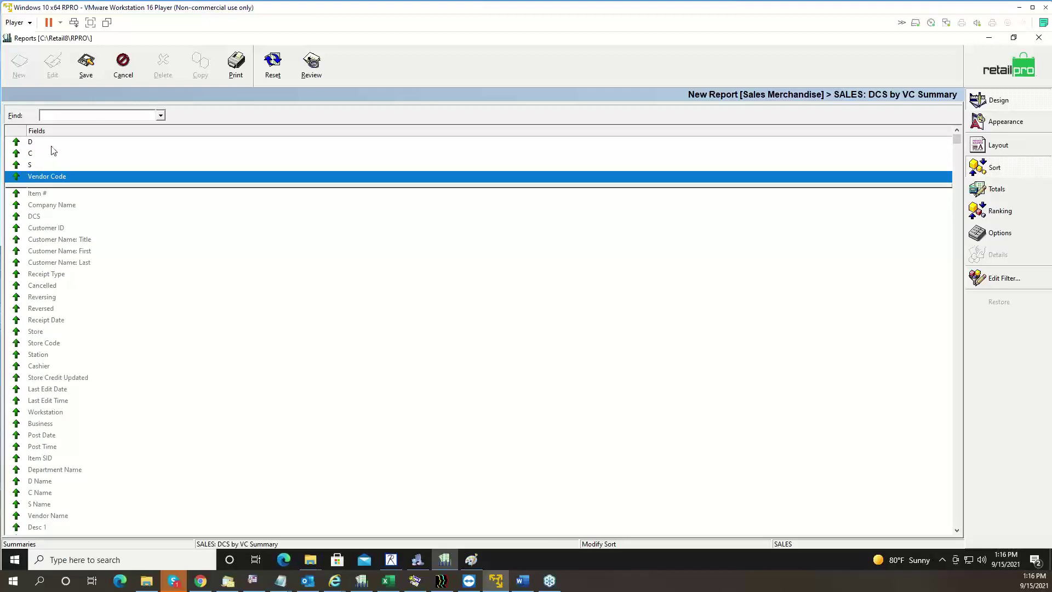
pyautogui.click(40, 219)
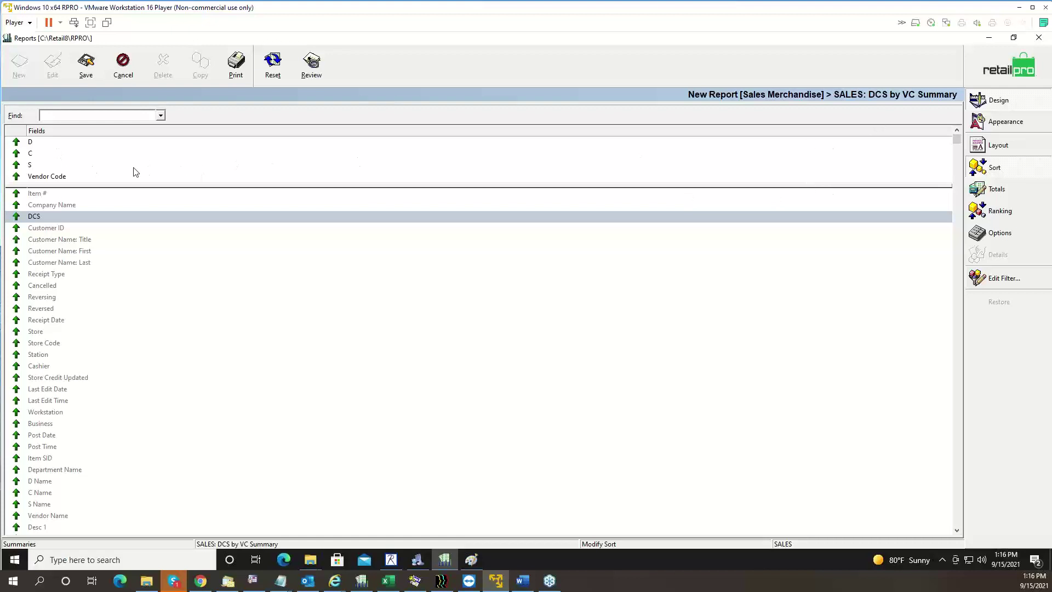
# Remove Item # from the report's layout and add the D, C and S fields to it
pyautogui.click(998, 145)
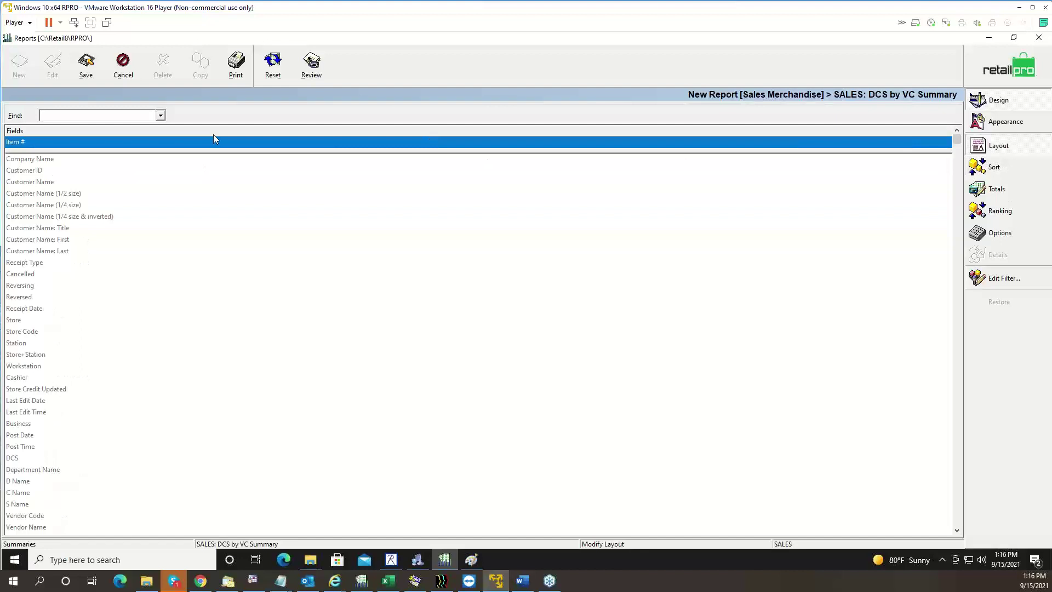
pyautogui.doubleClick(133, 143)
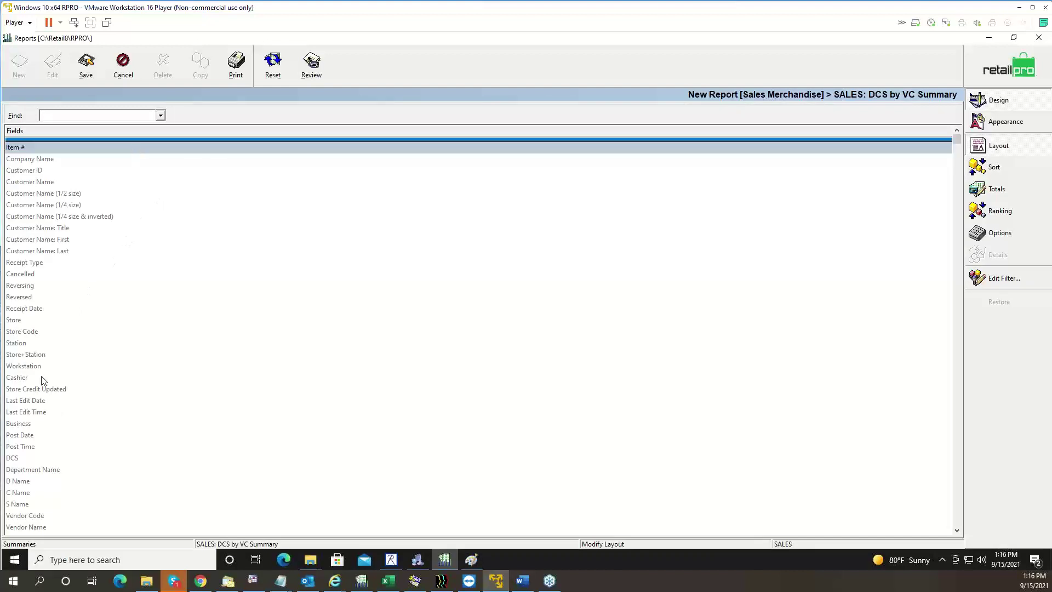
pyautogui.click(957, 511)
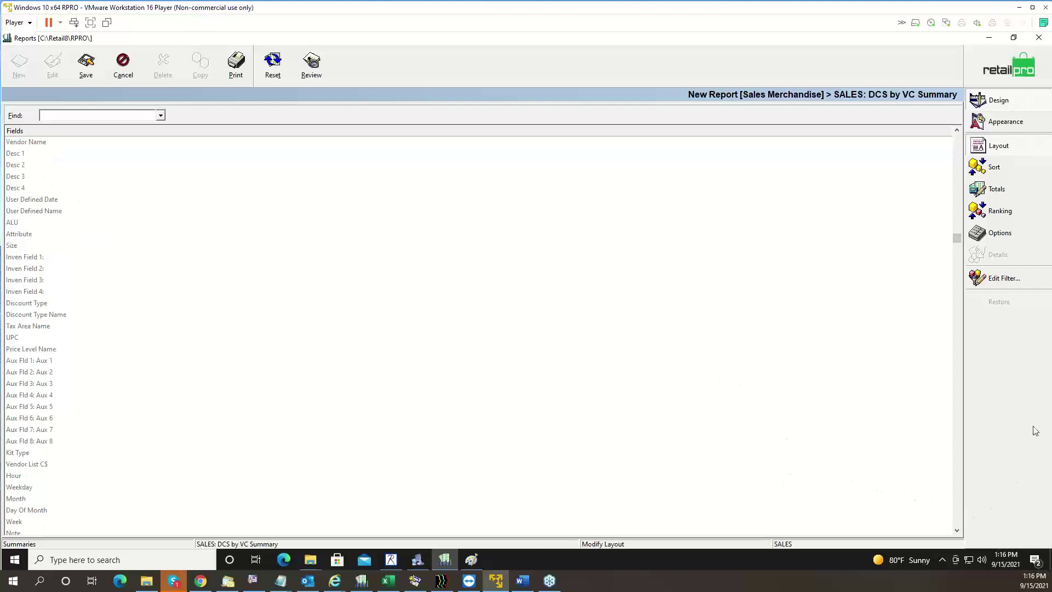
pyautogui.click(958, 511)
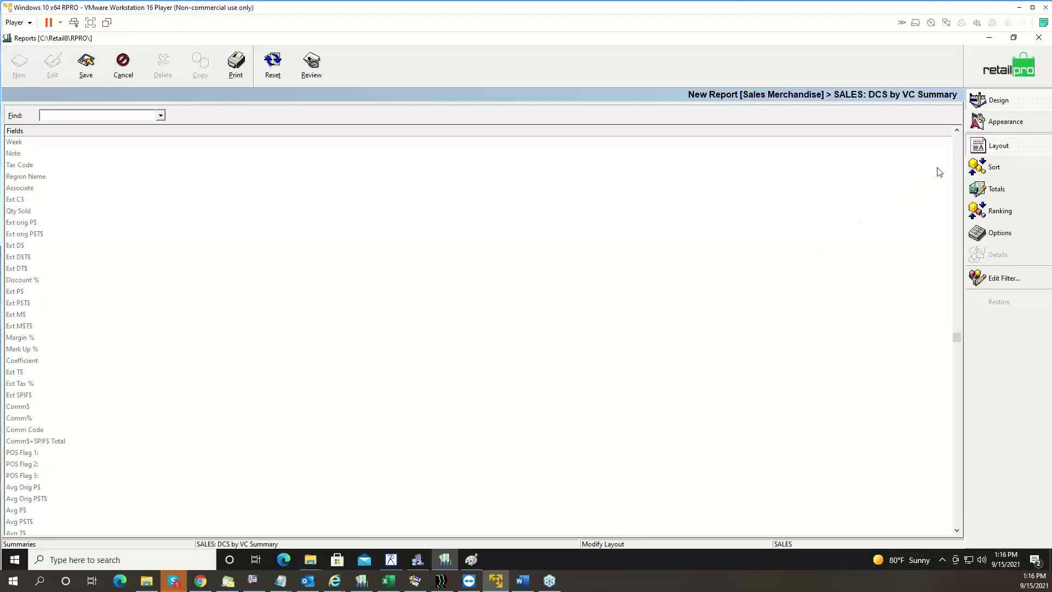
pyautogui.click(958, 159)
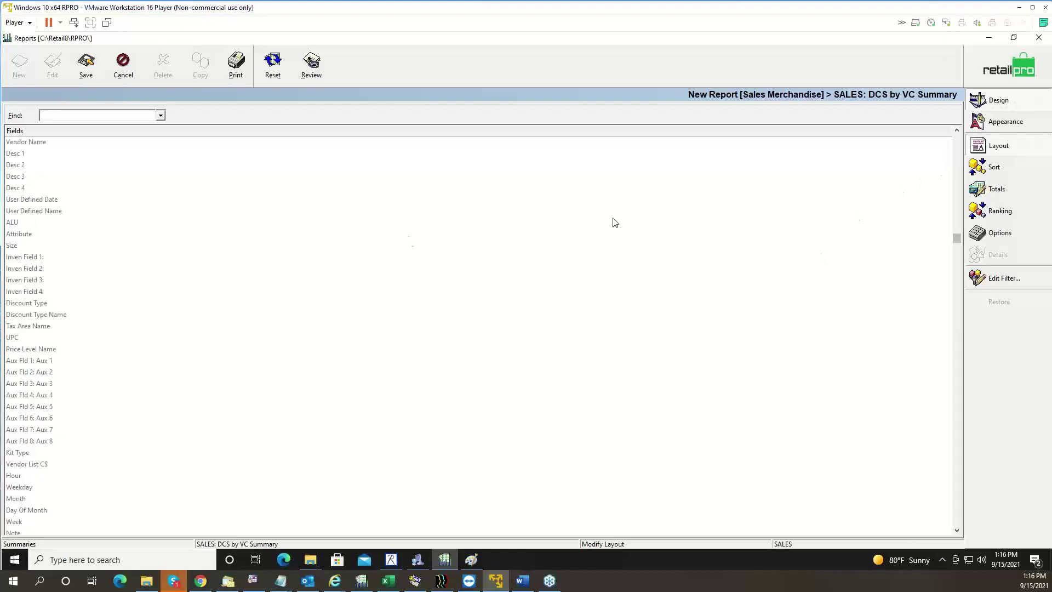
pyautogui.click(44, 175)
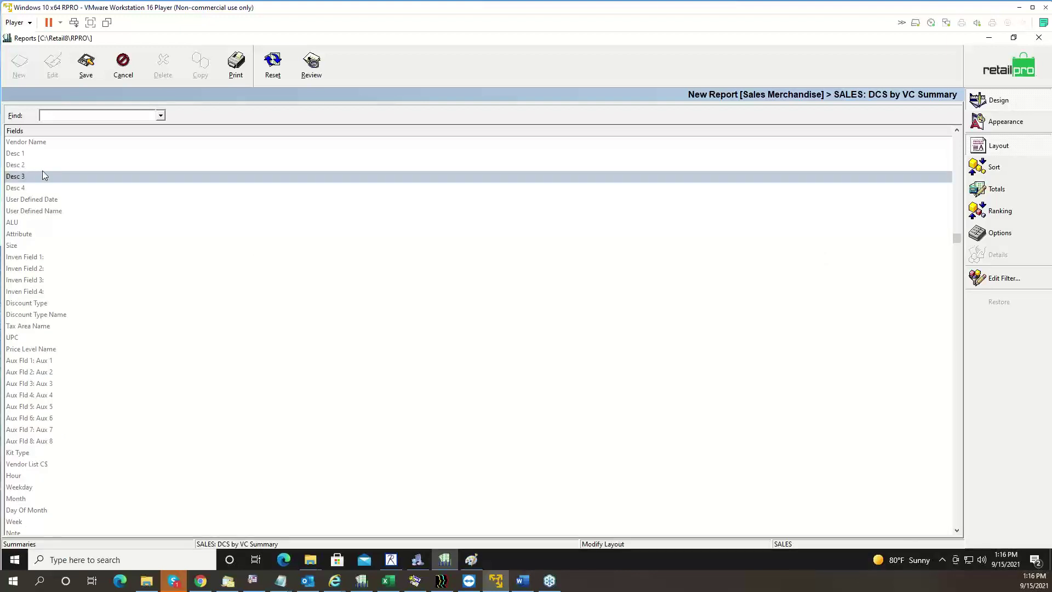
pyautogui.press('Down')
pyautogui.press('Down')
pyautogui.press('Down')
pyautogui.press('Down')
pyautogui.press('Down')
pyautogui.press('Down')
pyautogui.press('Down')
pyautogui.press('Down')
pyautogui.press('Down')
pyautogui.press('Down')
pyautogui.press('Down')
pyautogui.press('Down')
pyautogui.press('Down')
pyautogui.press('Down')
pyautogui.press('Down')
pyautogui.press('Down')
pyautogui.press('Down')
pyautogui.press('Down')
pyautogui.press('Down')
pyautogui.press('Down')
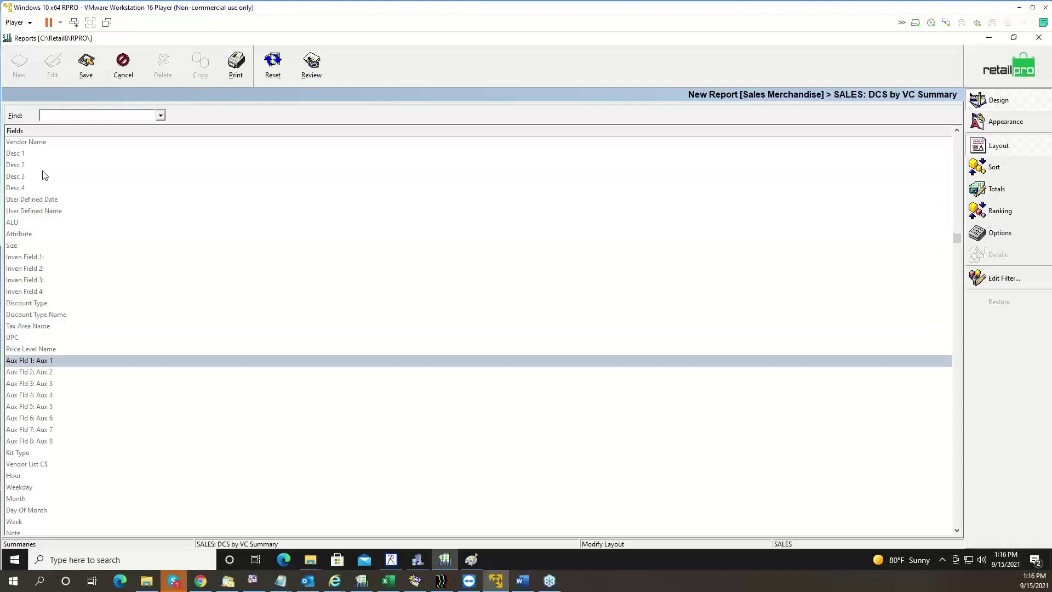
pyautogui.press('Down')
pyautogui.press('Down')
pyautogui.press('Down')
pyautogui.press('Down')
pyautogui.press('Down')
pyautogui.press('Down')
pyautogui.press('Down')
pyautogui.press('Down')
pyautogui.press('Down')
pyautogui.press('Down')
pyautogui.press('Down')
pyautogui.press('Down')
pyautogui.press('Down')
pyautogui.press('Down')
pyautogui.press('Down')
pyautogui.press('Down')
pyautogui.press('Down')
pyautogui.press('Down')
pyautogui.press('Down')
pyautogui.press('Down')
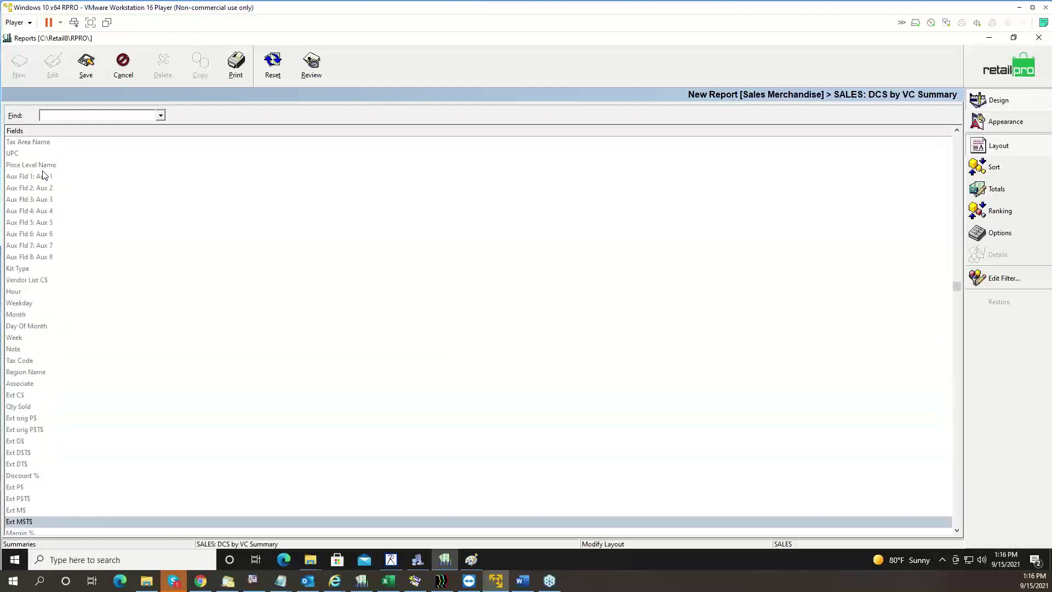
pyautogui.press('Down')
pyautogui.press('Down')
pyautogui.press('Down')
pyautogui.press('Down')
pyautogui.press('Down')
pyautogui.press('Down')
pyautogui.press('Down')
pyautogui.press('Down')
pyautogui.press('Down')
pyautogui.press('Down')
pyautogui.press('Down')
pyautogui.press('Down')
pyautogui.press('Down')
pyautogui.press('Down')
pyautogui.press('Down')
pyautogui.press('Down')
pyautogui.press('Down')
pyautogui.press('Down')
pyautogui.press('Down')
pyautogui.press('Down')
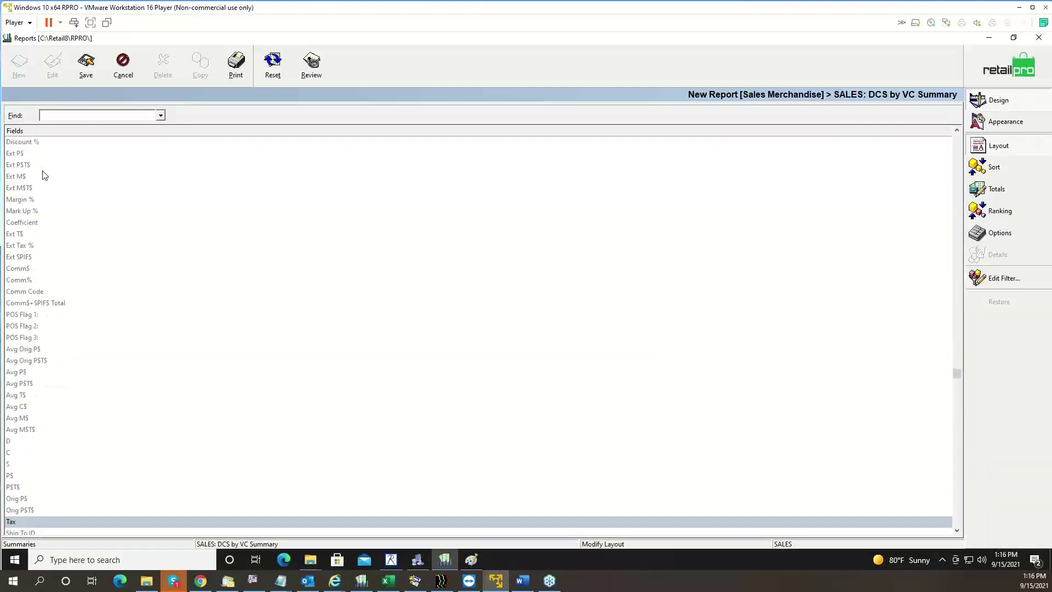
pyautogui.doubleClick(18, 442)
pyautogui.doubleClick(17, 452)
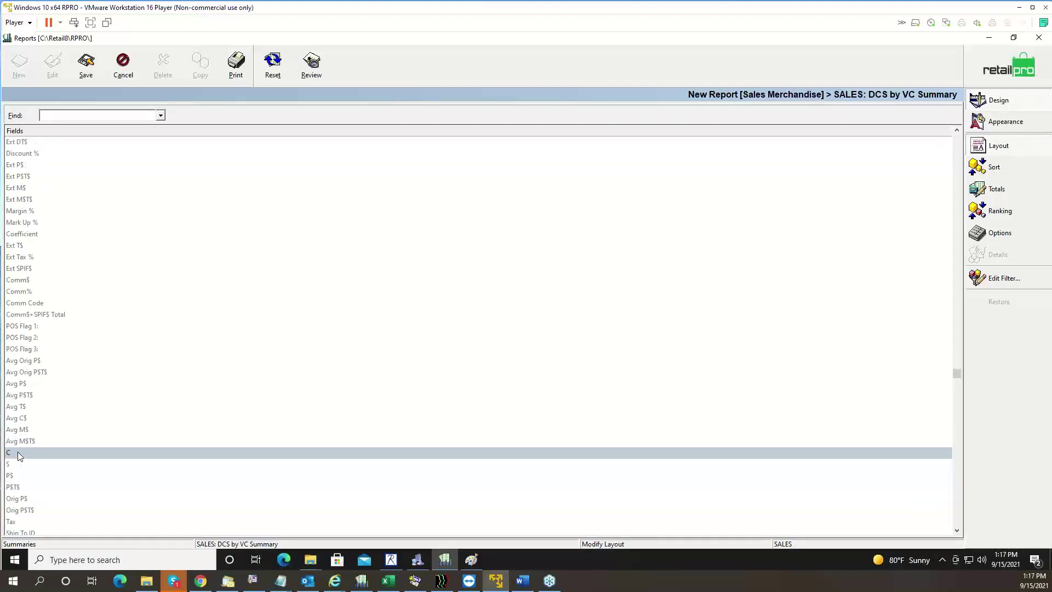
pyautogui.doubleClick(18, 463)
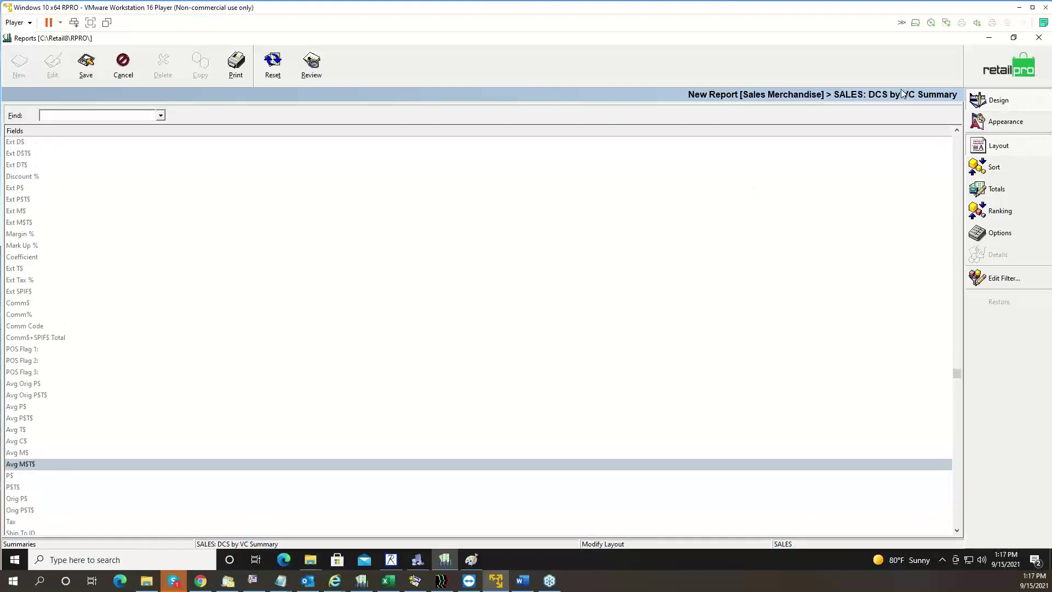
pyautogui.click(959, 149)
pyautogui.click(959, 146)
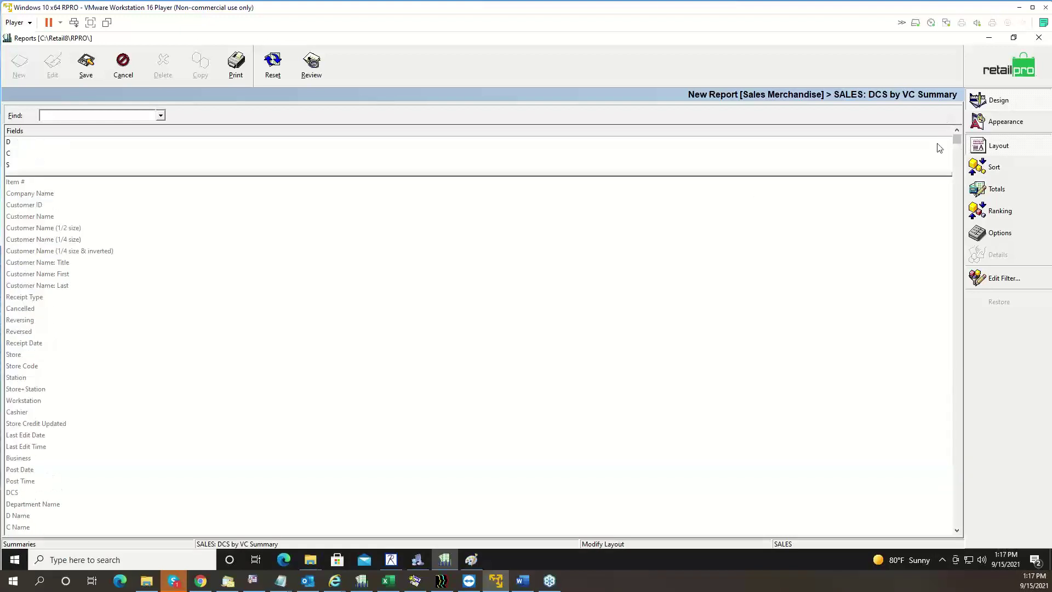
# Add Vendor Code to the report's layout fields
pyautogui.click(36, 438)
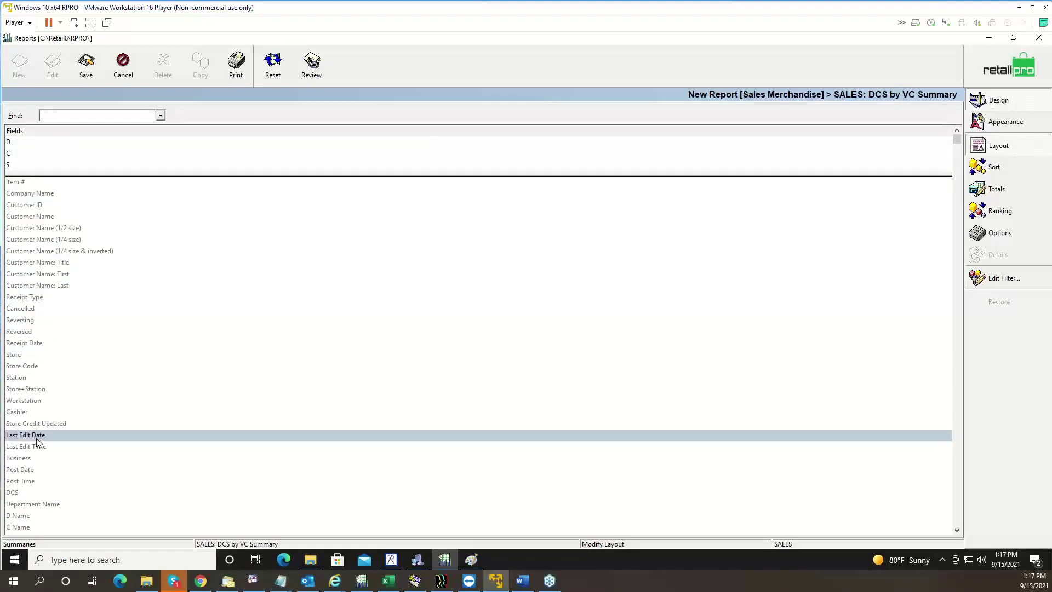
pyautogui.click(956, 530)
pyautogui.click(957, 530)
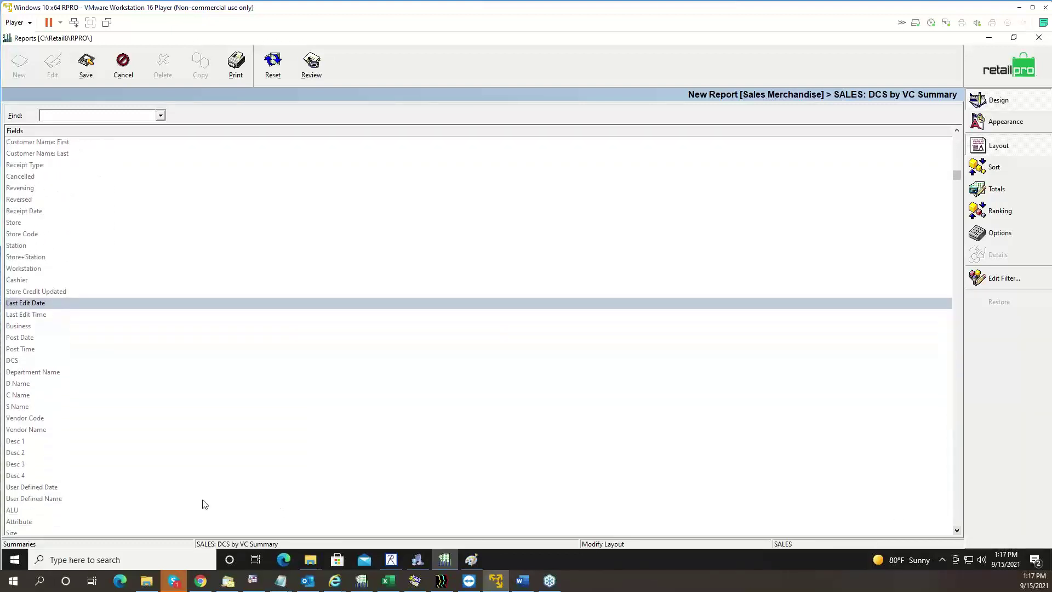
pyautogui.click(35, 419)
pyautogui.scroll(1, 35, 419)
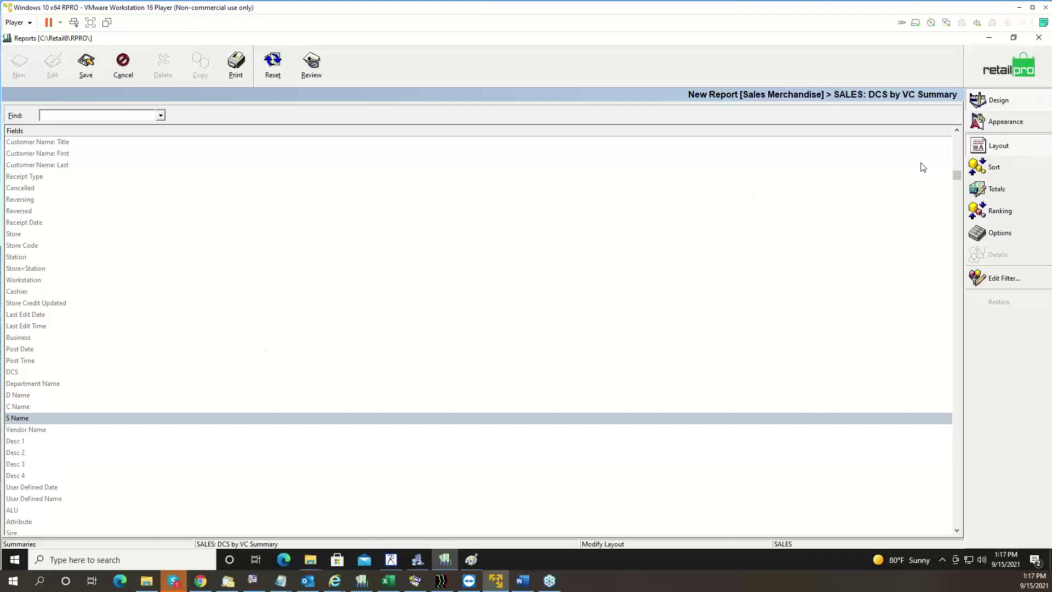
# Add D Name, C Name, S Name and Vendor Name to the report's layout fields
pyautogui.click(29, 400)
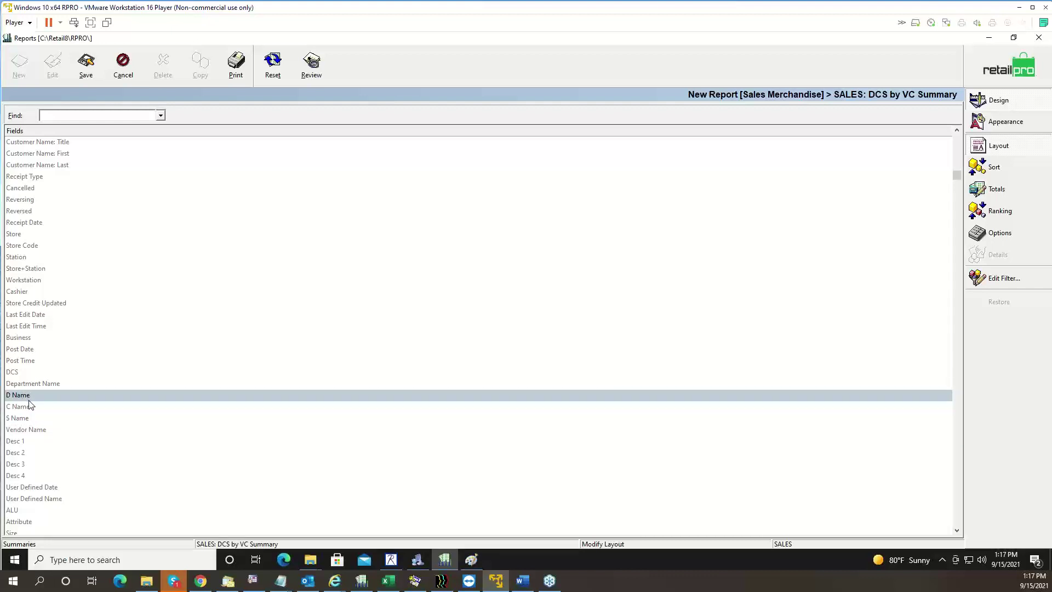
pyautogui.doubleClick(31, 400)
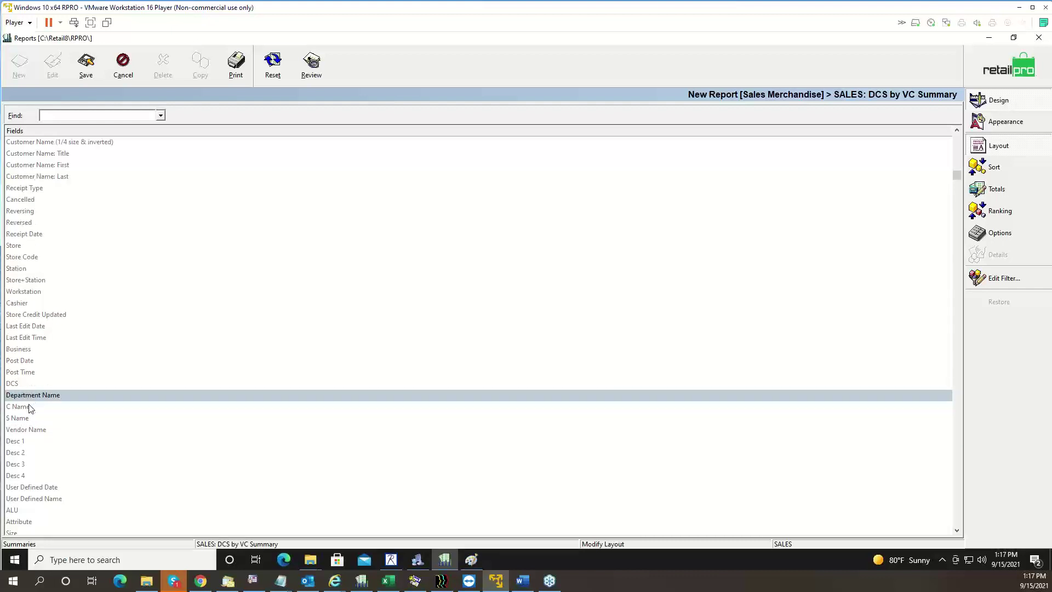
pyautogui.doubleClick(29, 405)
pyautogui.doubleClick(29, 418)
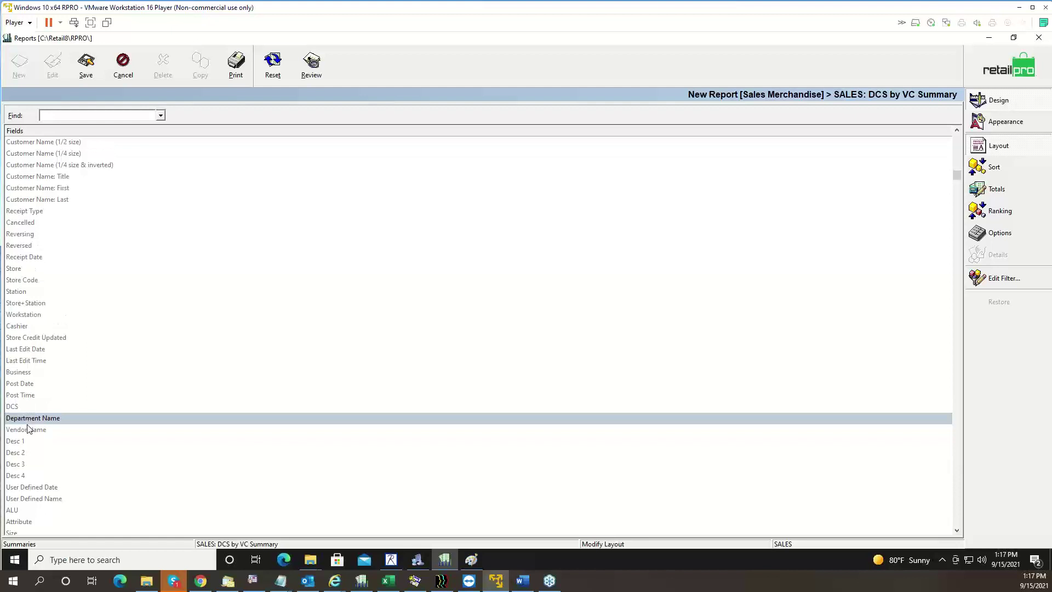
pyautogui.click(29, 431)
pyautogui.doubleClick(29, 432)
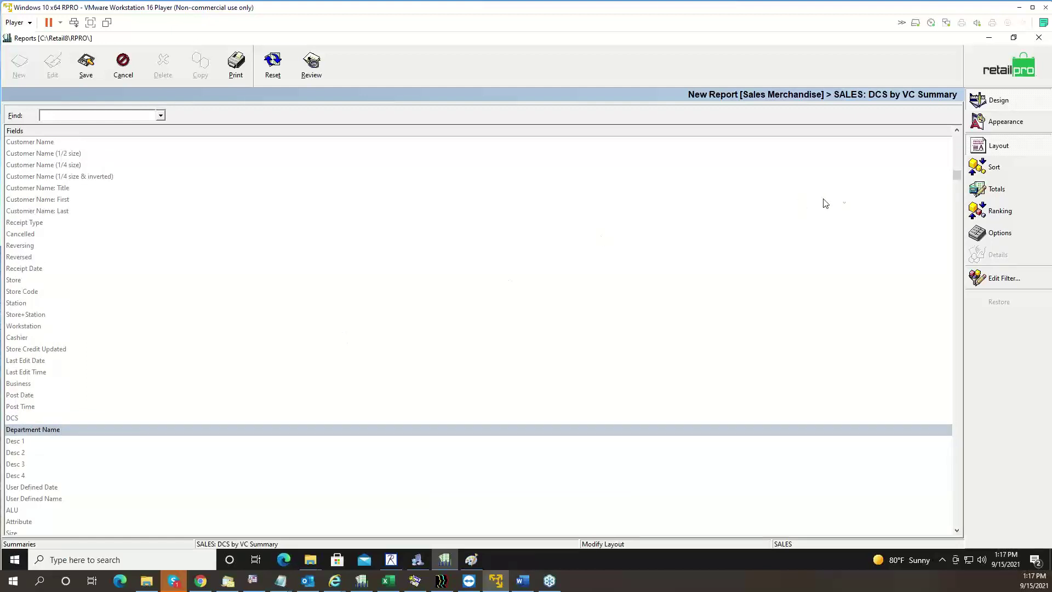
pyautogui.click(957, 148)
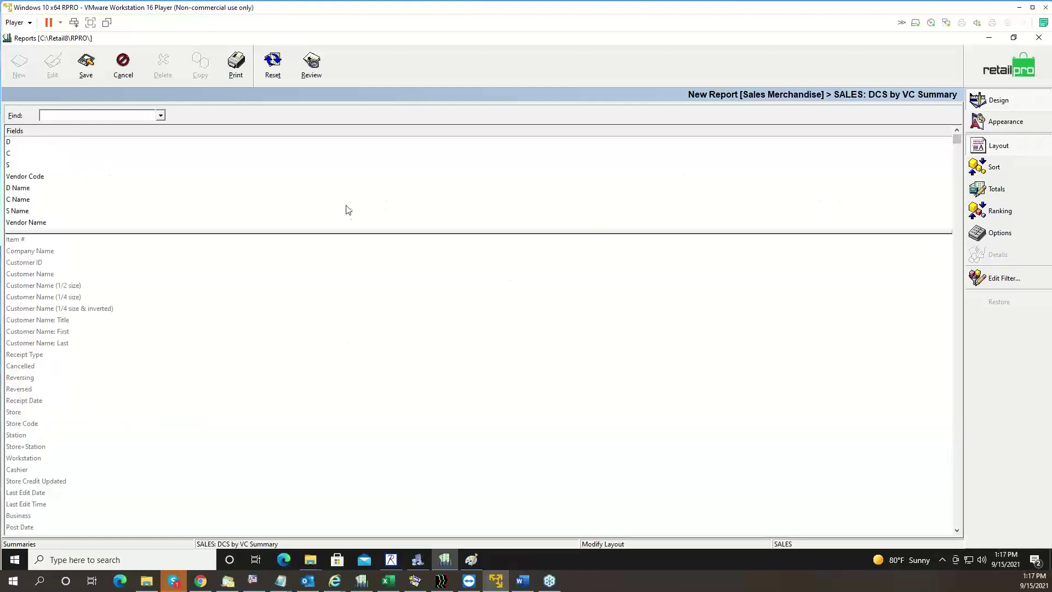
# Reorder the layout fields as D, D Name, C, C Name, S, S Name, Vendor Code, Vendor Name
pyautogui.moveTo(38, 176); pyautogui.dragTo(35, 216)
pyautogui.moveTo(31, 179); pyautogui.dragTo(32, 155)
pyautogui.moveTo(33, 192); pyautogui.dragTo(32, 174)
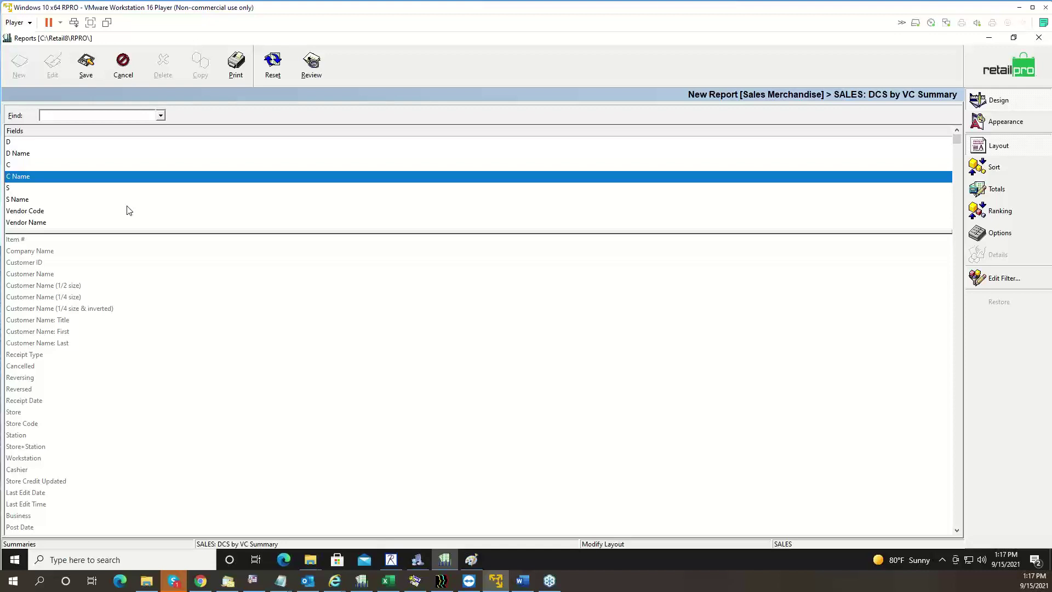
# Compare the unused fields available for sorting with the unused fields available for the report's layout
pyautogui.click(1017, 162)
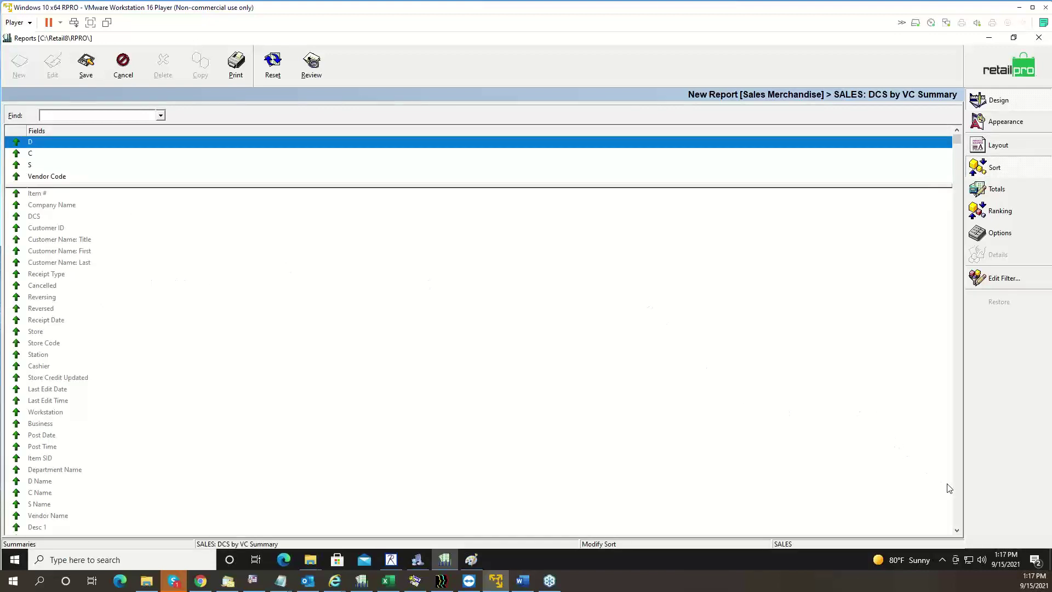
pyautogui.click(956, 499)
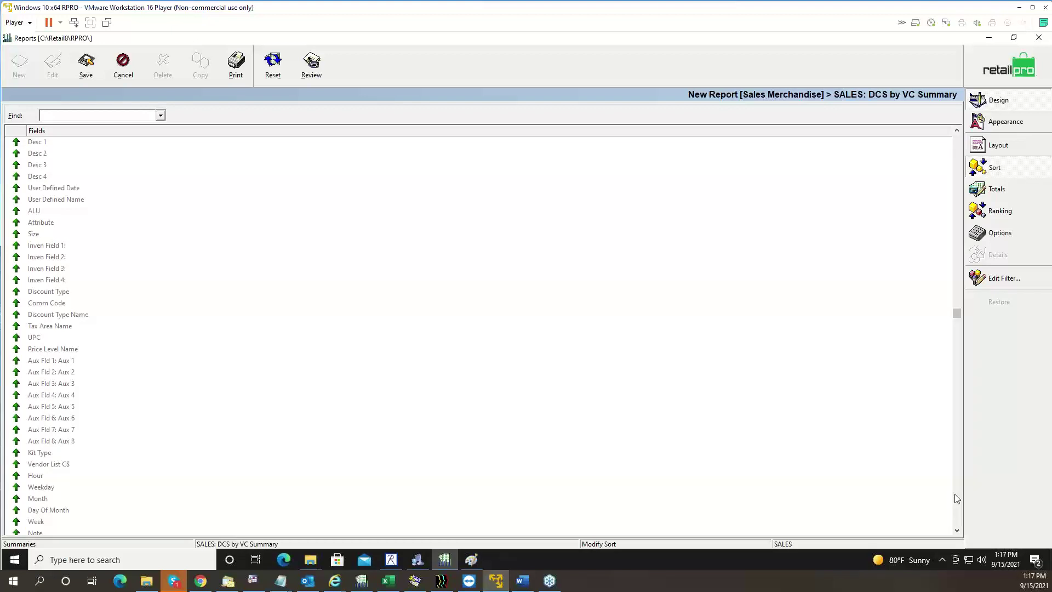
pyautogui.click(956, 497)
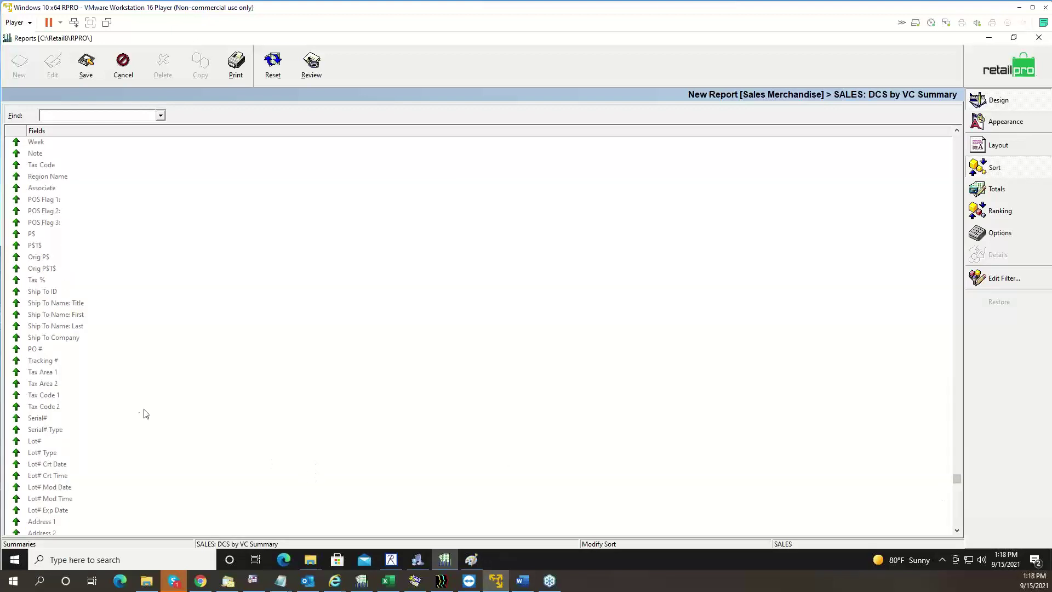
pyautogui.click(43, 315)
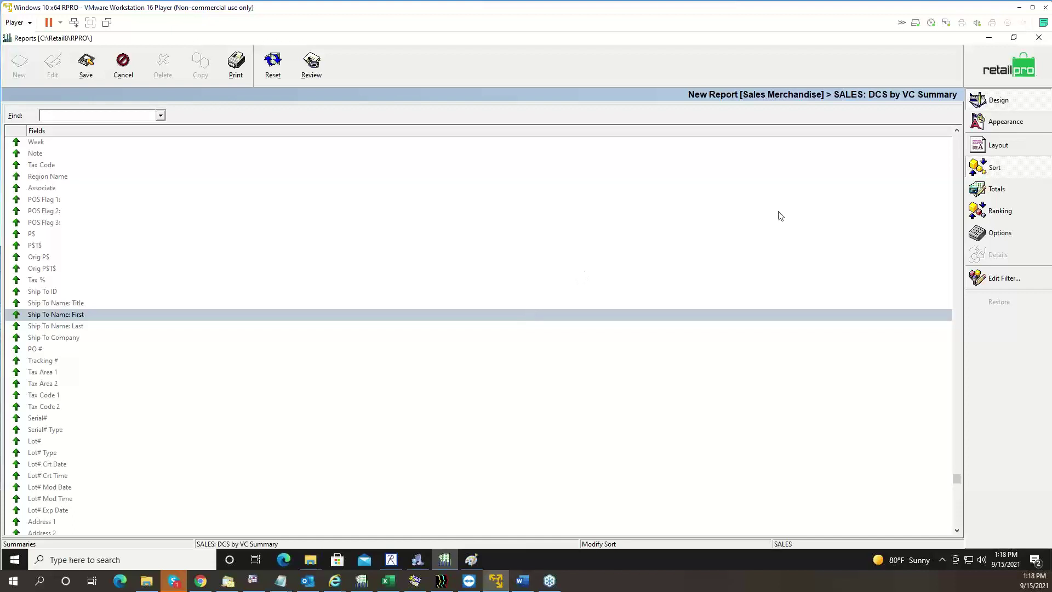
pyautogui.click(996, 145)
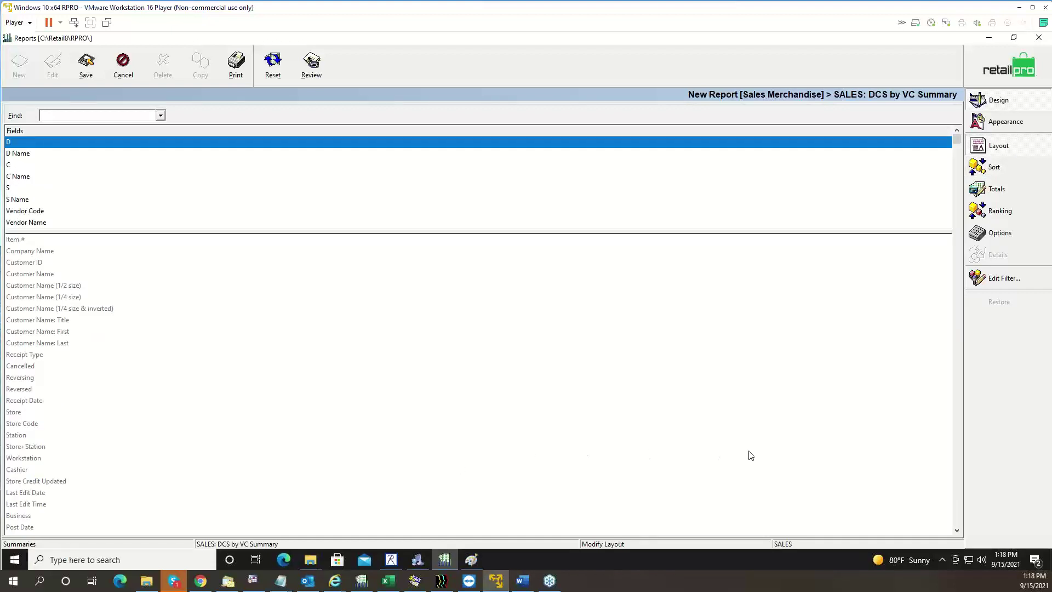
pyautogui.click(957, 516)
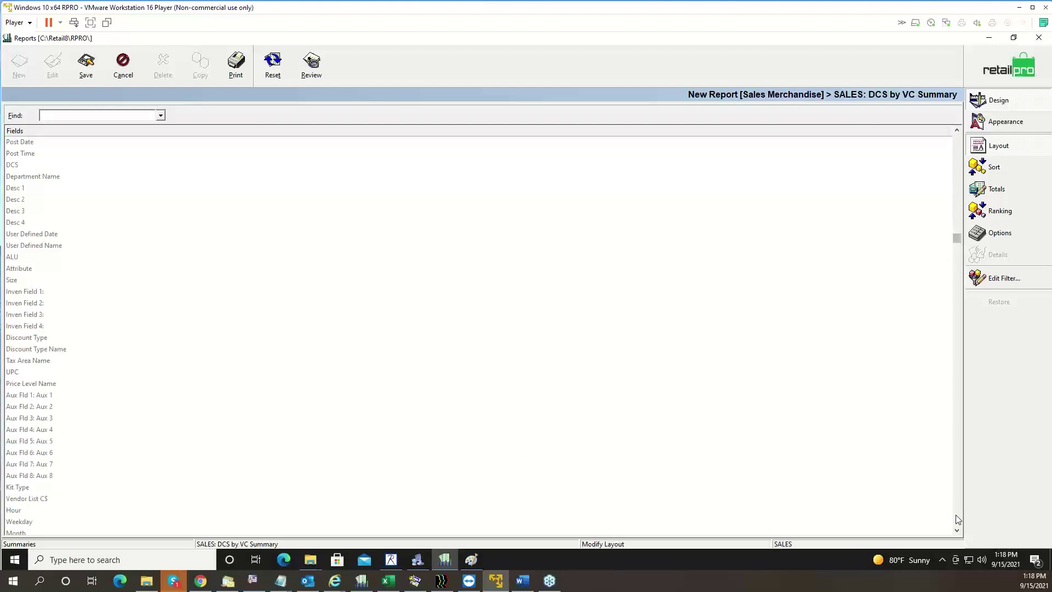
pyautogui.click(957, 517)
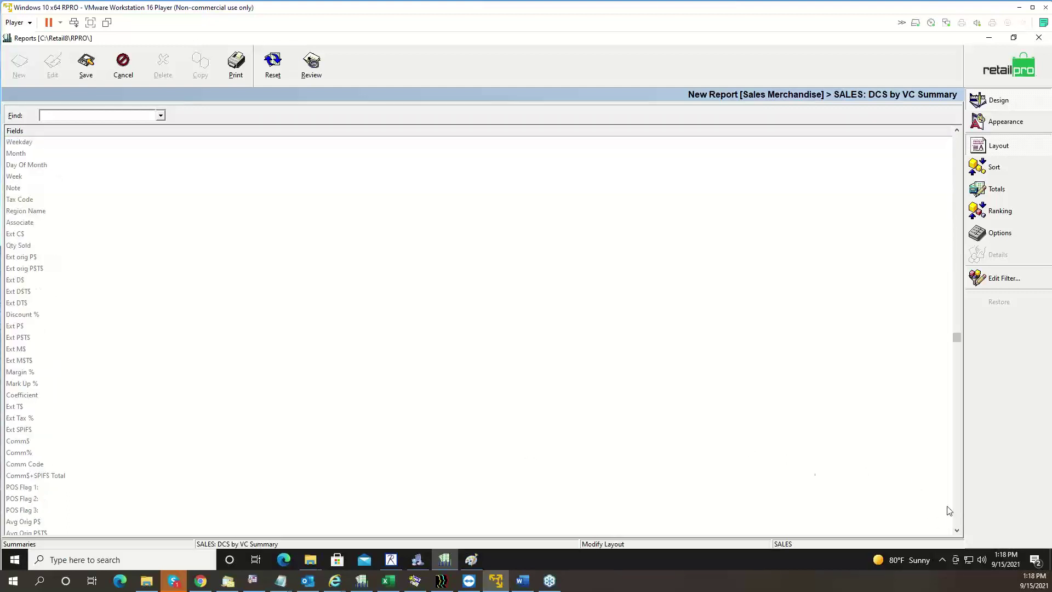
# Add Ext C$ and Qty Sold to the report's layout fields
pyautogui.click(21, 280)
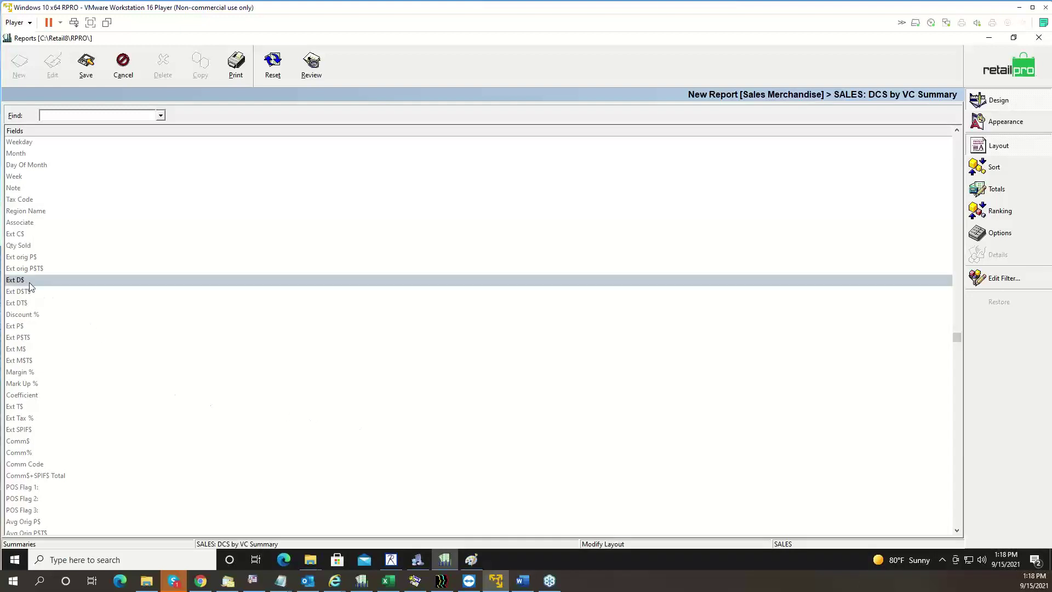
pyautogui.click(28, 234)
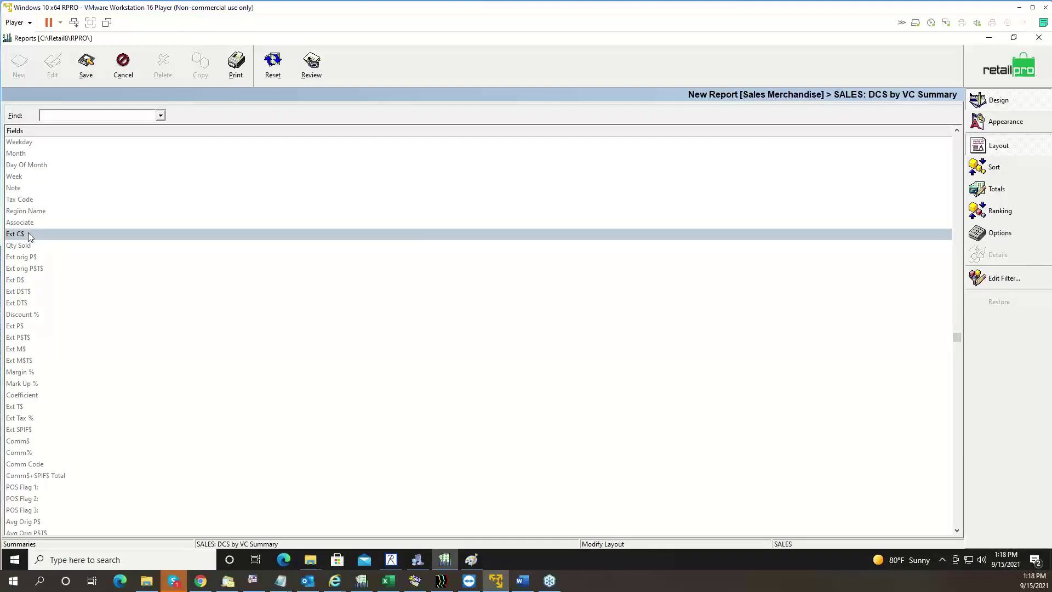
pyautogui.doubleClick(28, 232)
pyautogui.click(31, 245)
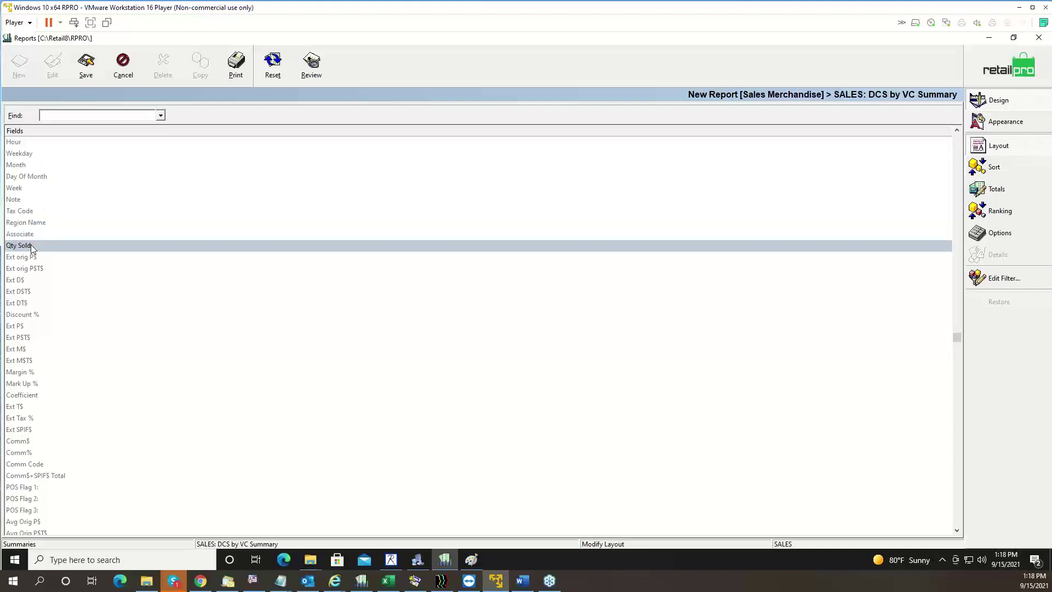
pyautogui.doubleClick(32, 244)
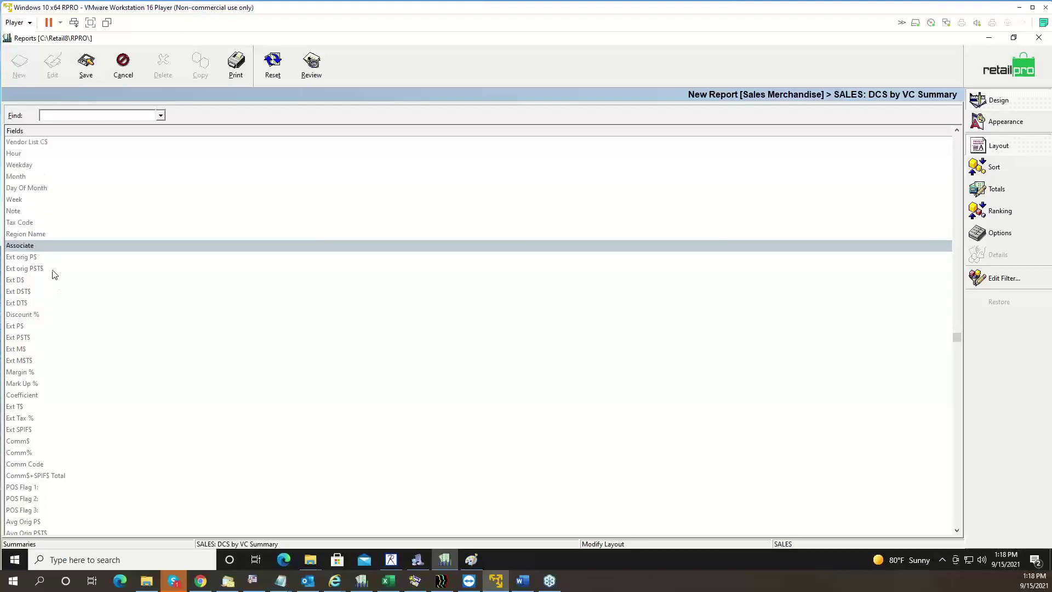
# Add Discount %, Margin % and Ext P$ to the report's layout fields
pyautogui.click(38, 258)
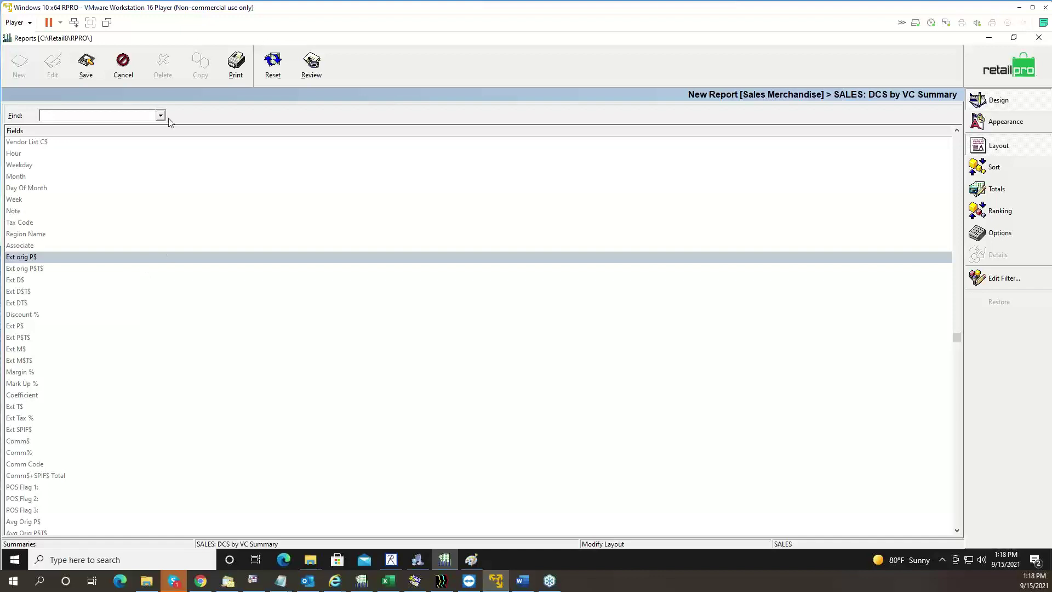
pyautogui.click(38, 316)
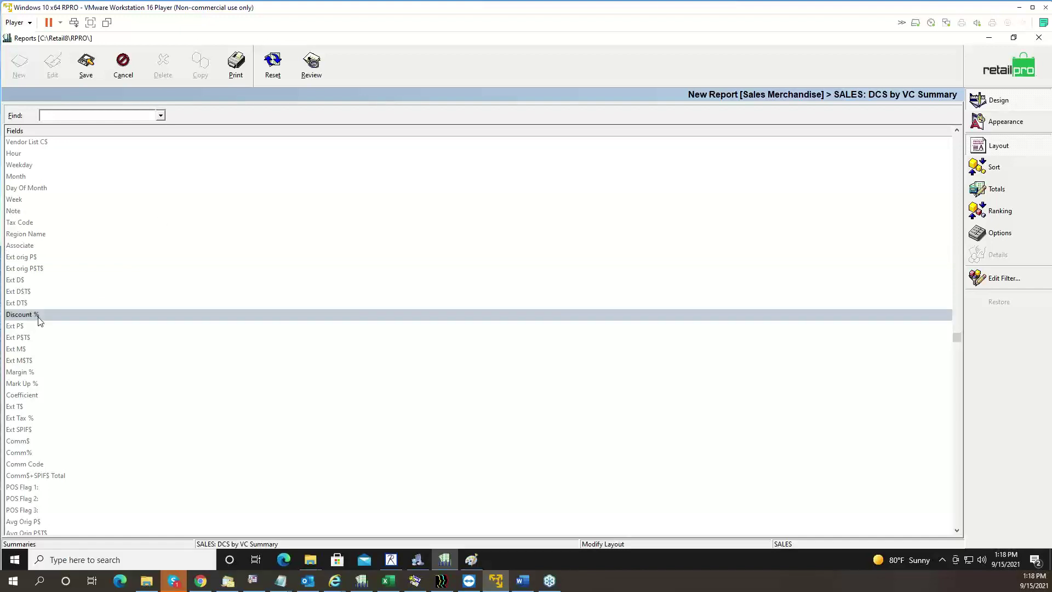
pyautogui.doubleClick(38, 317)
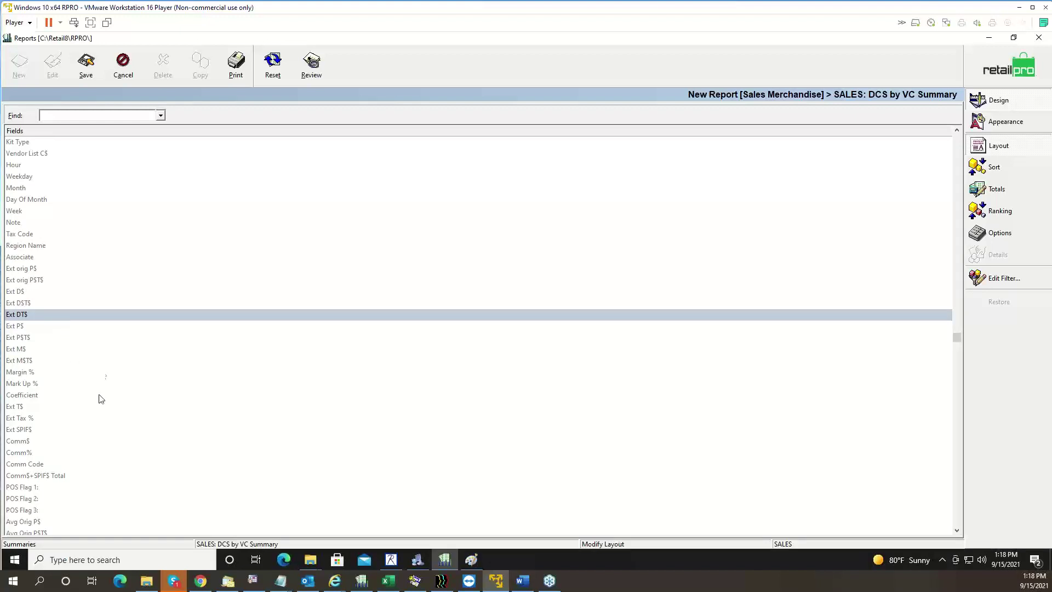
pyautogui.click(35, 373)
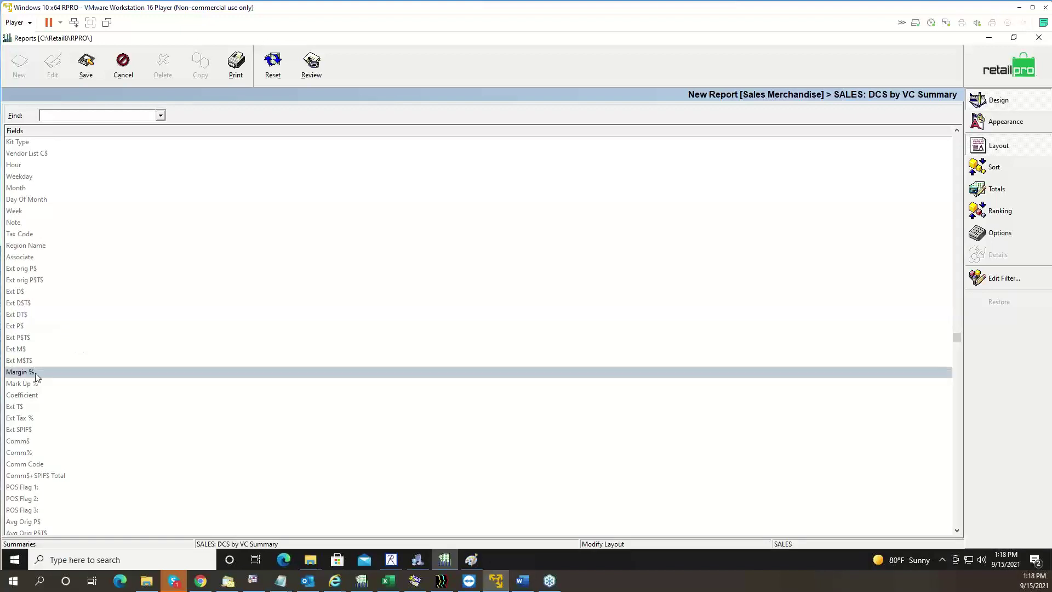
pyautogui.doubleClick(35, 373)
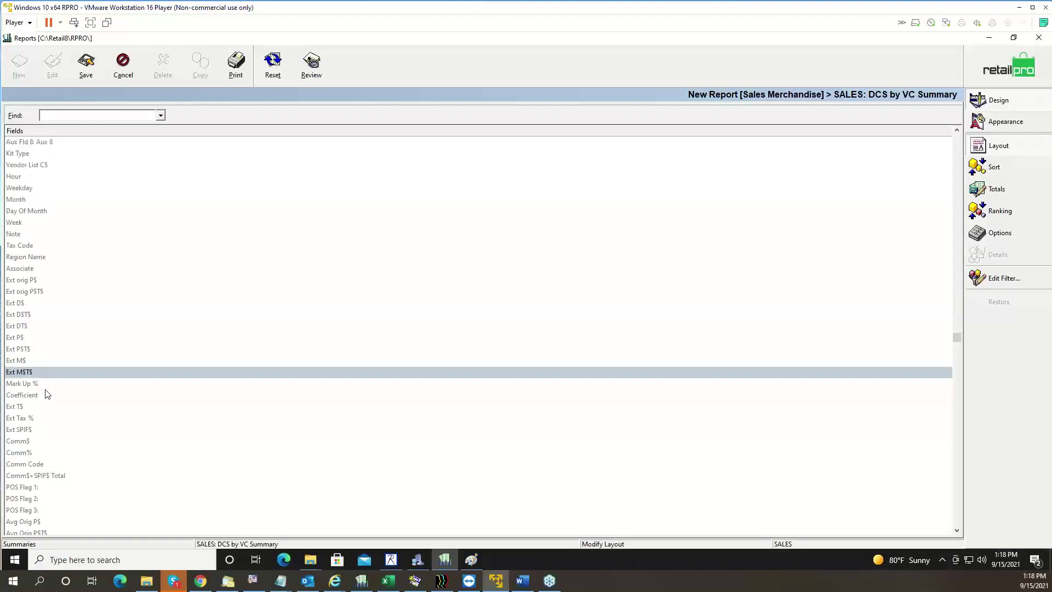
pyautogui.click(34, 337)
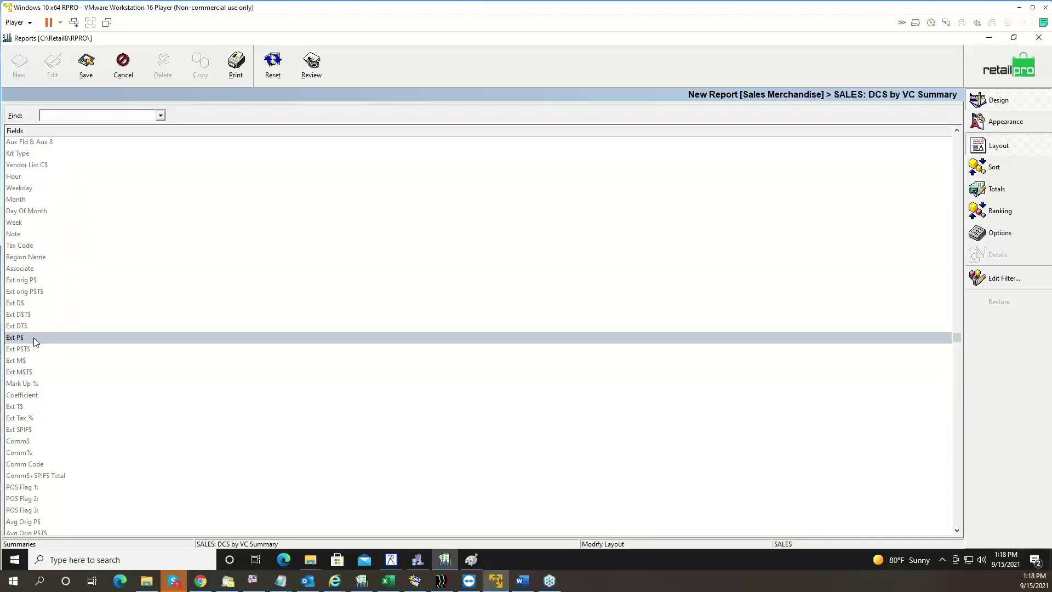
pyautogui.doubleClick(34, 337)
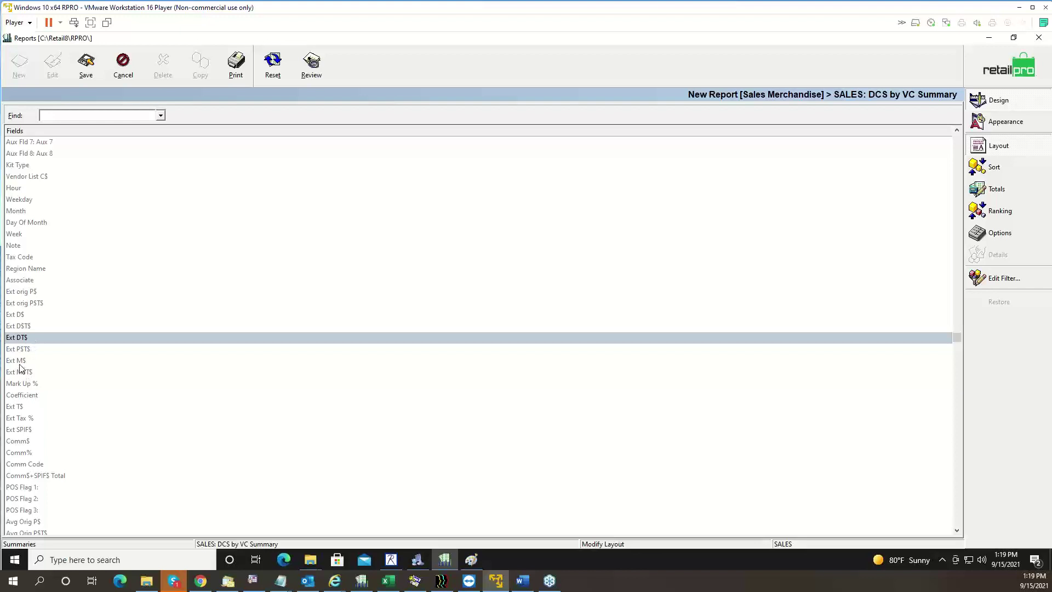
pyautogui.click(21, 362)
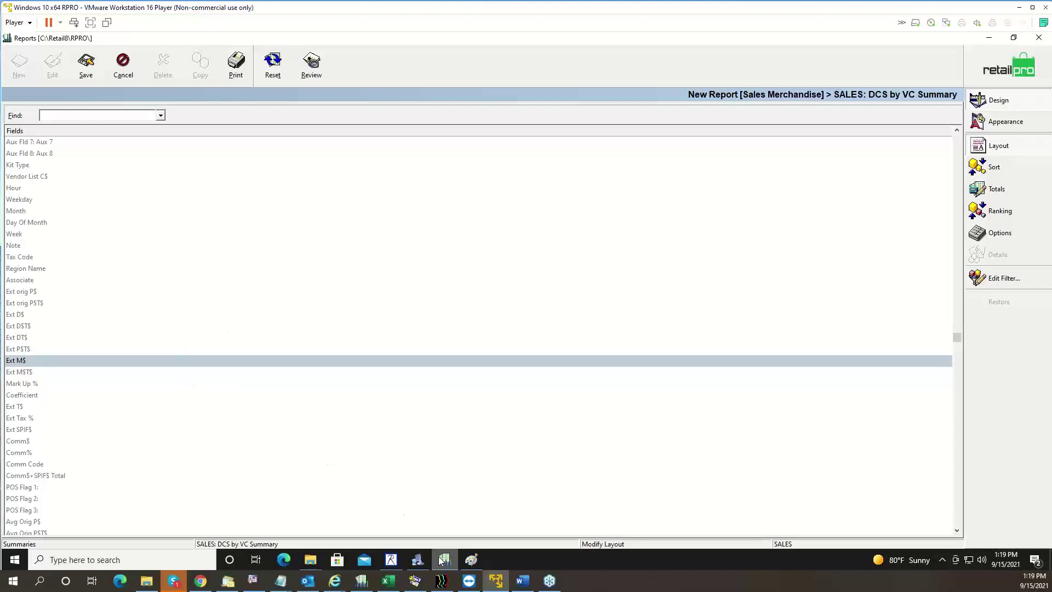
# Open Notepad in the virtual machine and write Ext P$ as the first line of a new note
pyautogui.click(15, 563)
pyautogui.write('n')
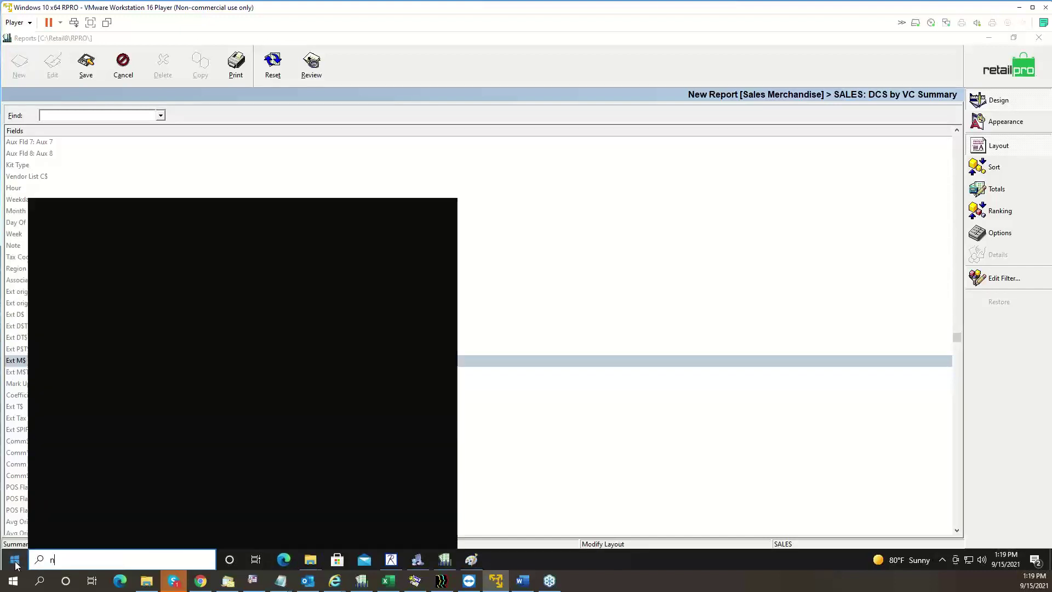
pyautogui.write('otepad')
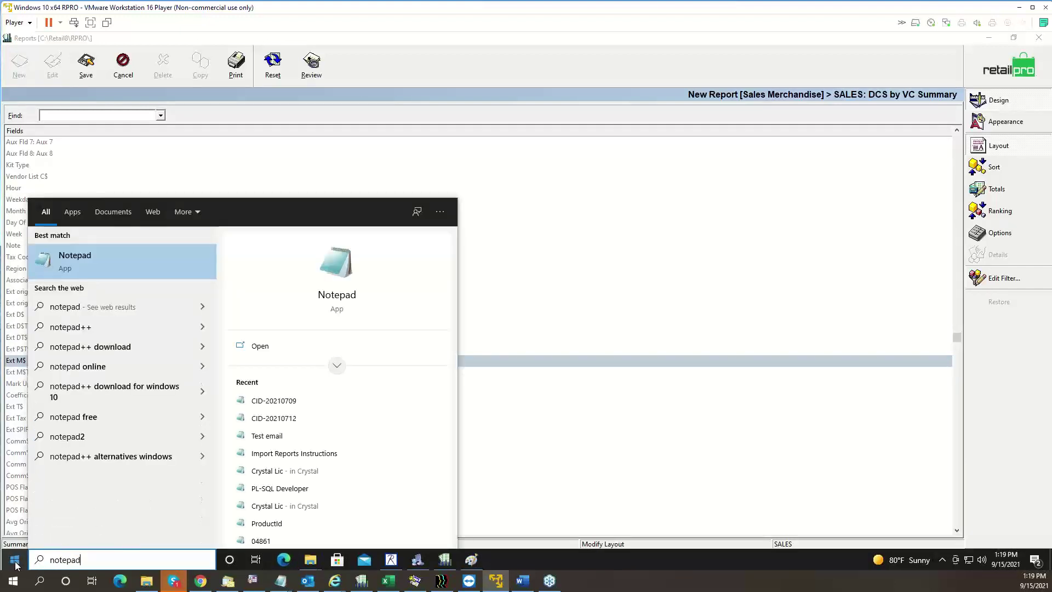
pyautogui.press('Return')
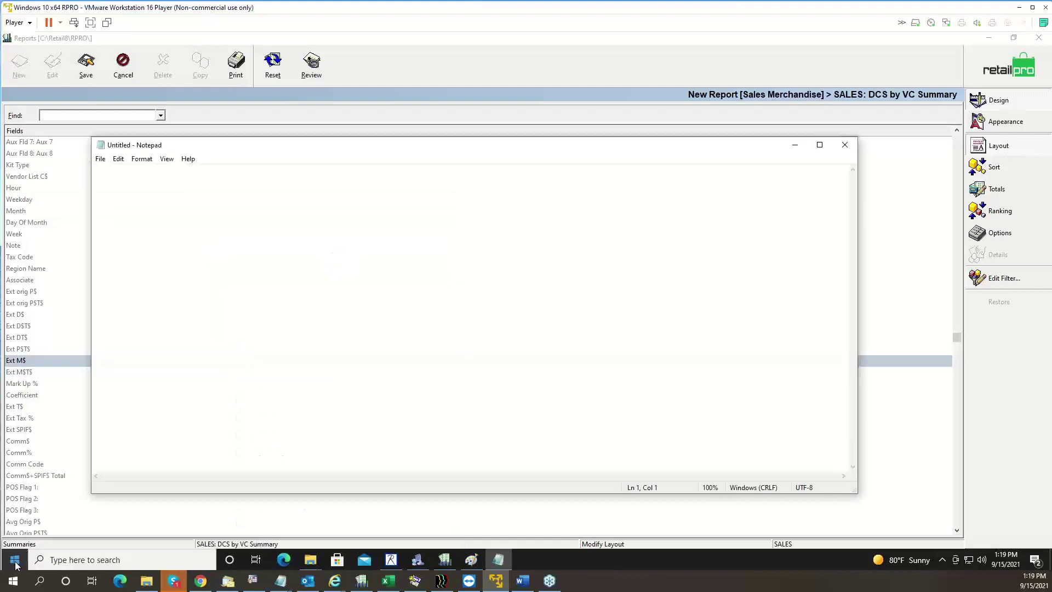
pyautogui.write('Ext P')
pyautogui.write('$  ')
# List the field abbreviations below it, one per line: P= Price, C= Cost, D= Discount Dollars, M= Margin, T= Tax
pyautogui.write('P= Price')
pyautogui.write('C= Cost')
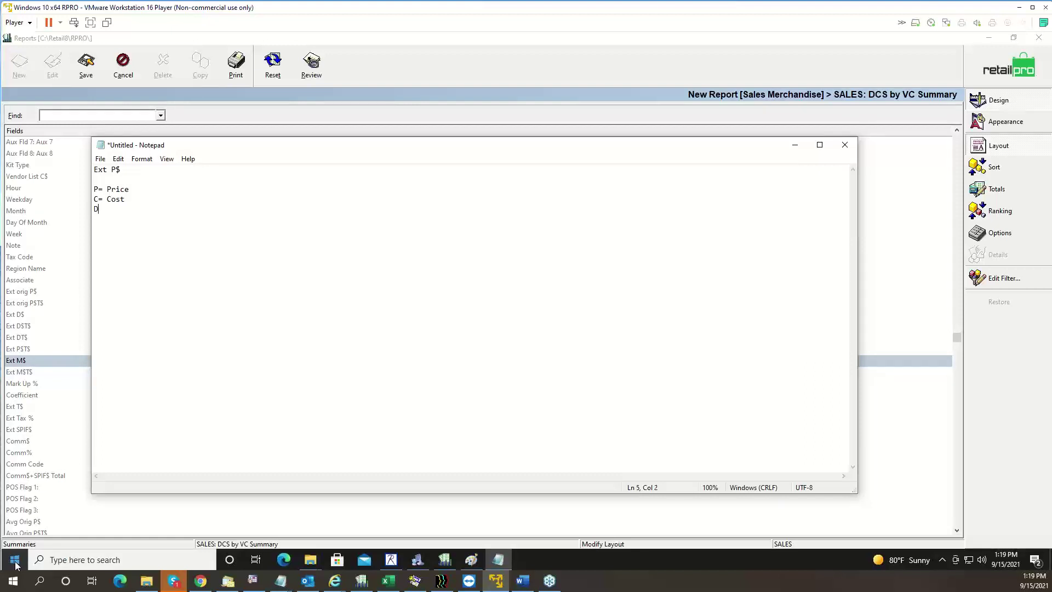
pyautogui.write('+')
pyautogui.write(' Discoun')
pyautogui.write('t Dollars')
pyautogui.write('M')
pyautogui.write('= Margi')
pyautogui.write('n ')
pyautogui.write('T')
pyautogui.write('= ')
pyautogui.write('Tax')
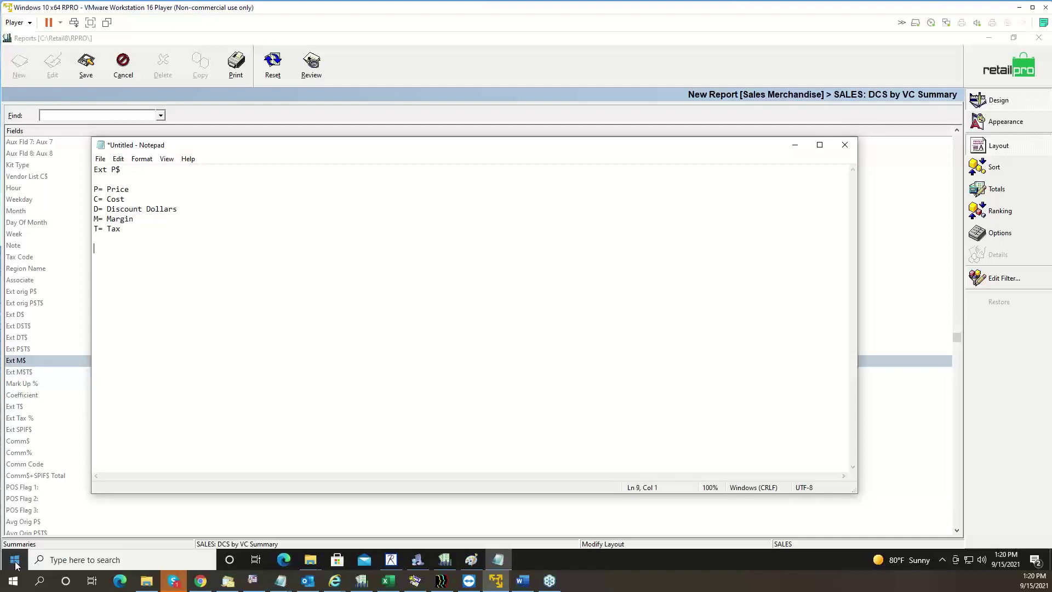
# Below the abbreviations, add the example field names P$, Ext P$ and Ext P$T$ on separate lines
pyautogui.press('Return')
pyautogui.write('P')
pyautogui.write('$ ')
pyautogui.write('Ext')
pyautogui.write(' P')
pyautogui.write('$ ')
pyautogui.write('Ext')
pyautogui.write(' P')
pyautogui.write('$T$')
# Add the further examples Ext Orig P$, Ext O P$ and Ext M$T$, separated by blank lines
pyautogui.write('Ext ')
pyautogui.write('Orig ')
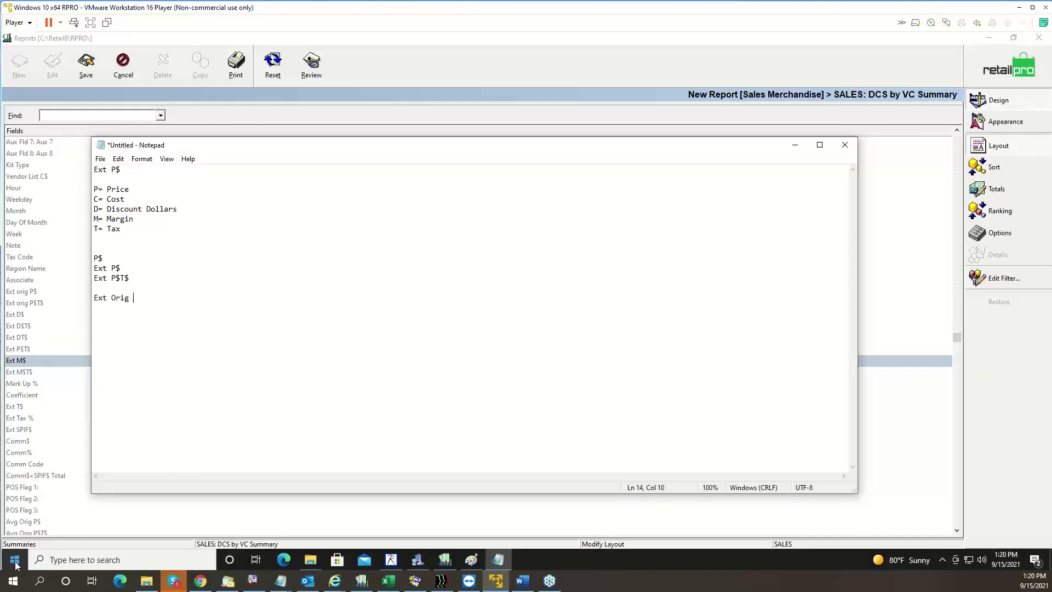
pyautogui.write('P$  ')
pyautogui.write('Ext')
pyautogui.write(' O')
pyautogui.write(' P')
pyautogui.write('$')
pyautogui.write('Ext M')
pyautogui.write('$T$')
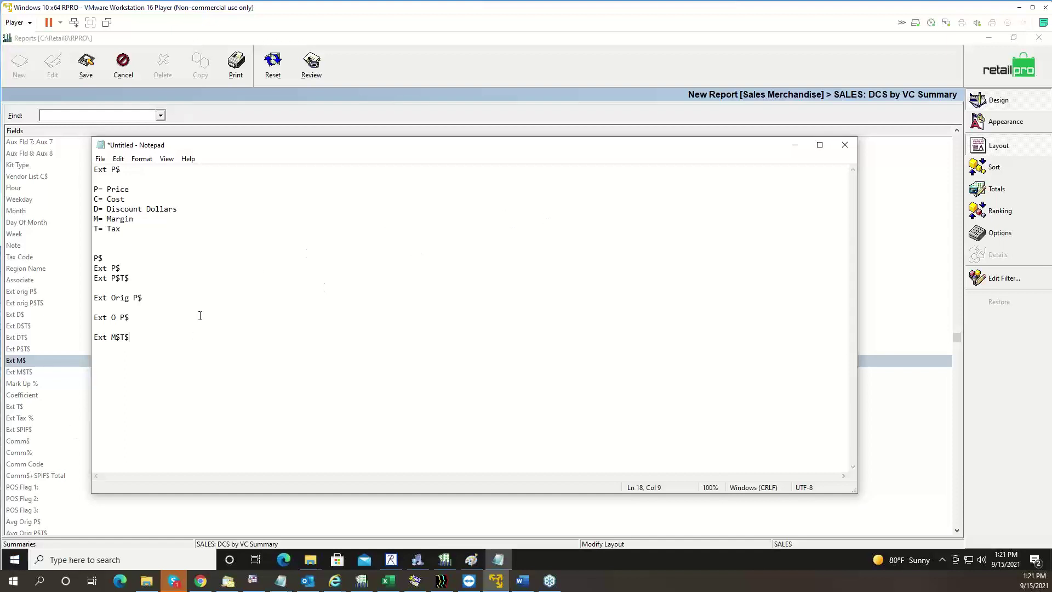
# Set the note's font size to 16
pyautogui.moveTo(148, 339); pyautogui.dragTo(85, 157)
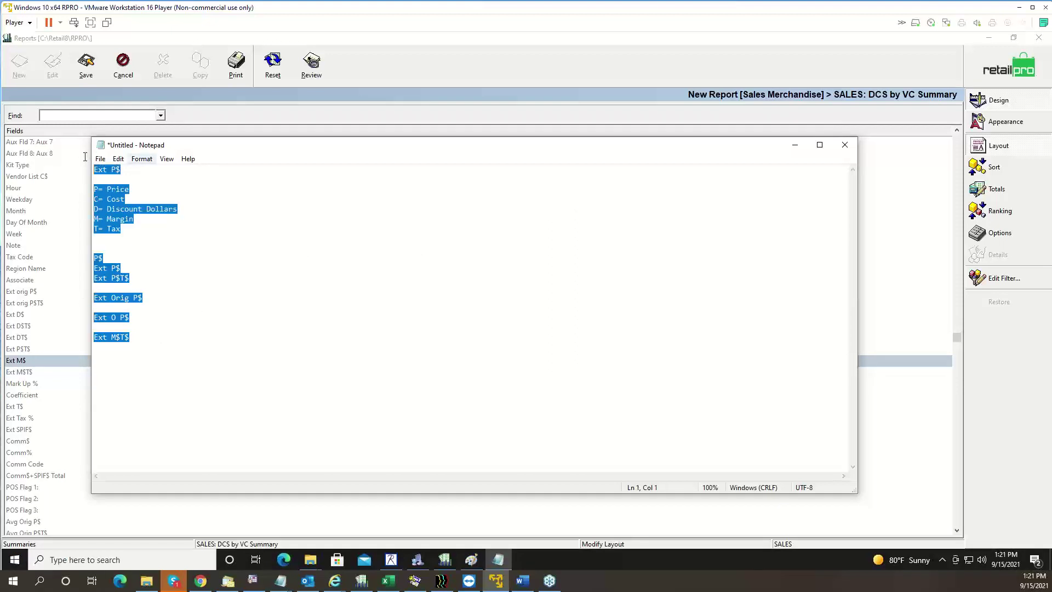
pyautogui.click(142, 159)
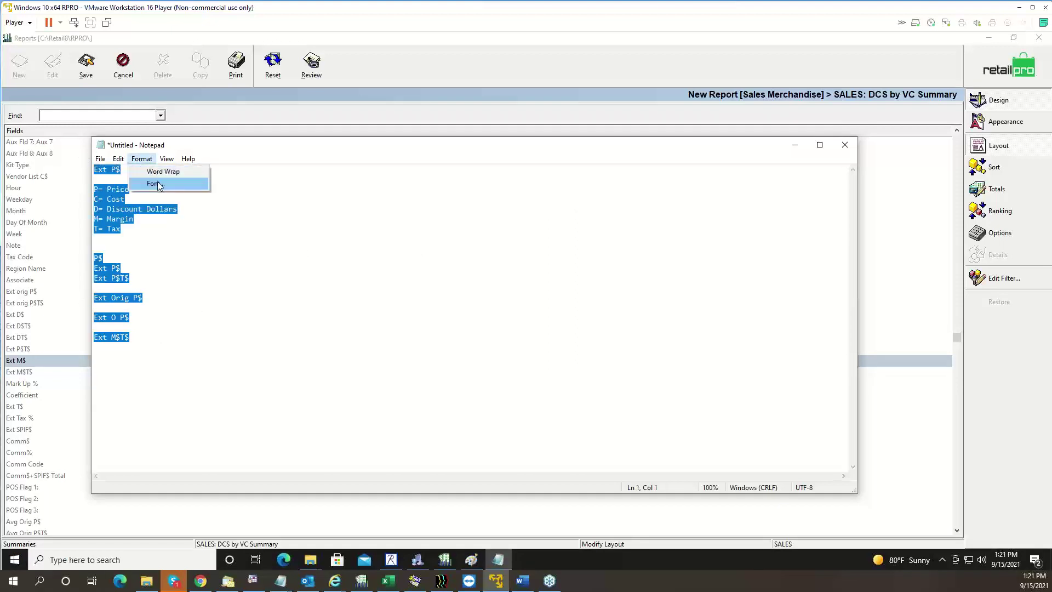
pyautogui.click(158, 184)
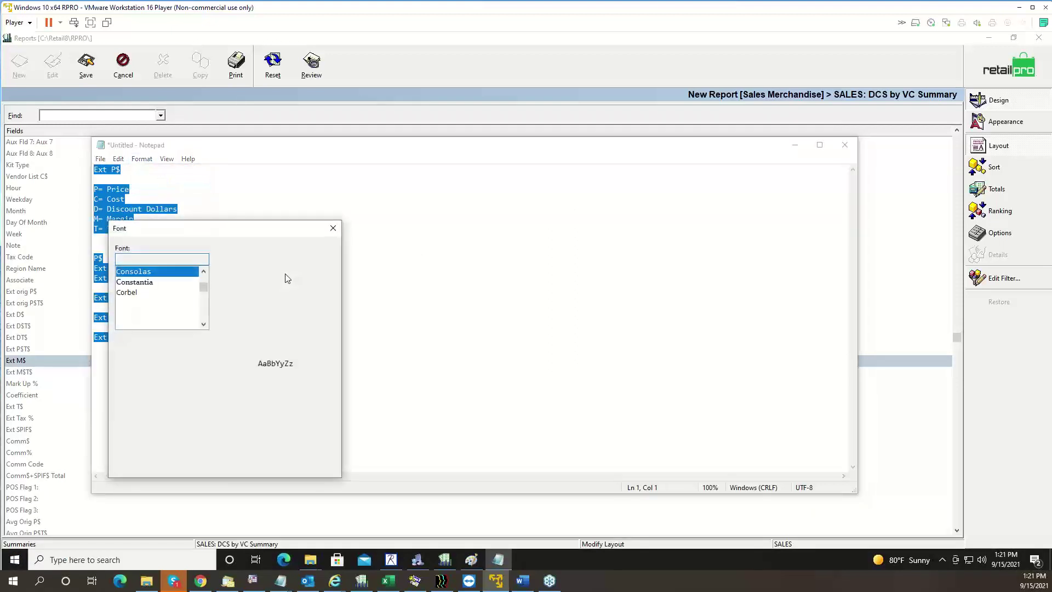
pyautogui.click(304, 295)
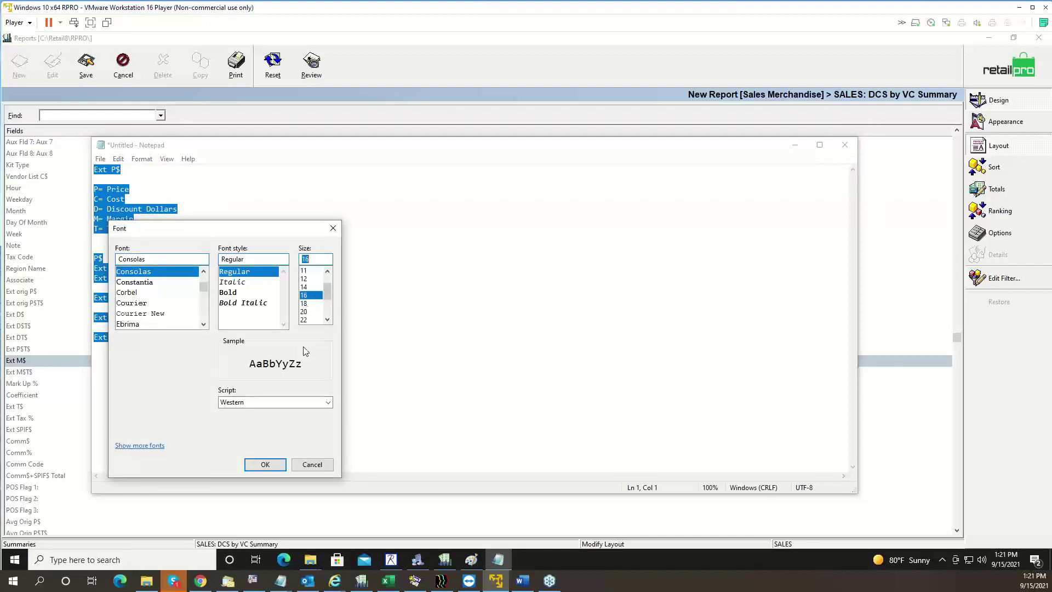
pyautogui.click(273, 464)
pyautogui.click(382, 328)
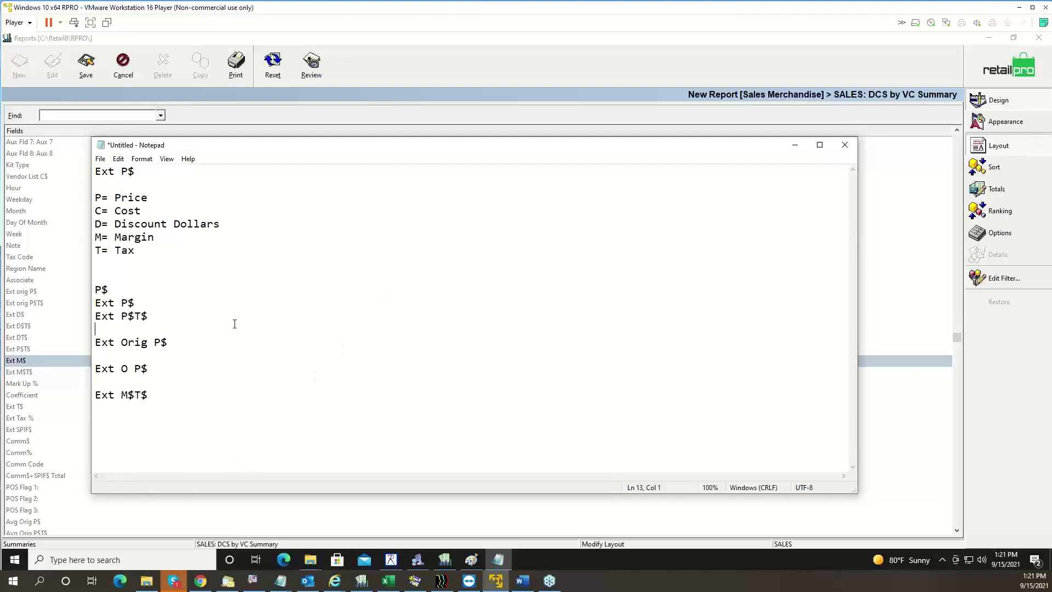
# Switch back to Reports and reorder the fields after Vendor Name as Qty Sold, Ext P$, Ext C$, Margin %, Discount %
pyautogui.click(794, 146)
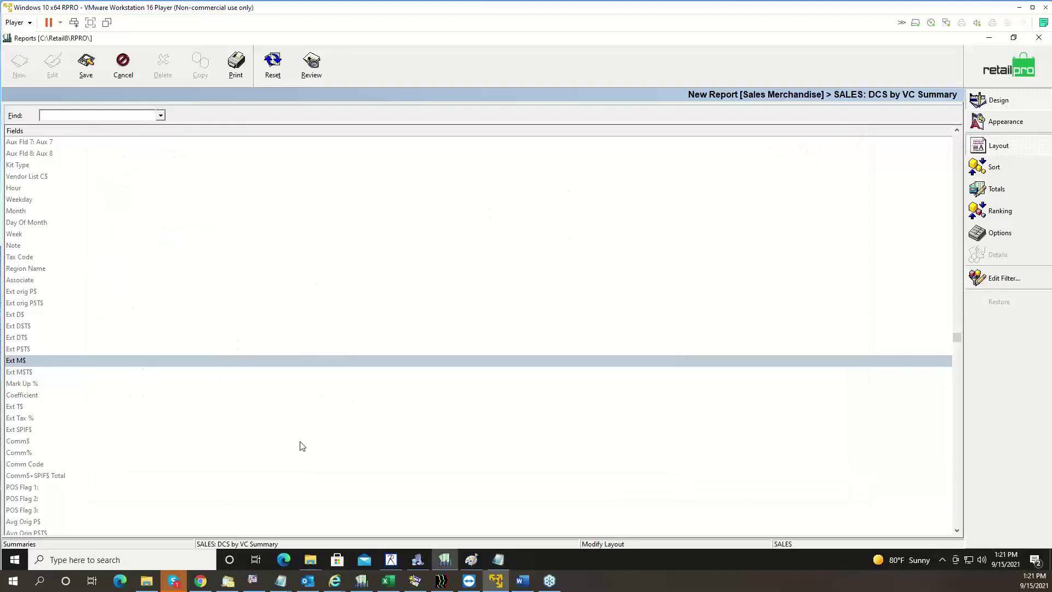
pyautogui.click(40, 530)
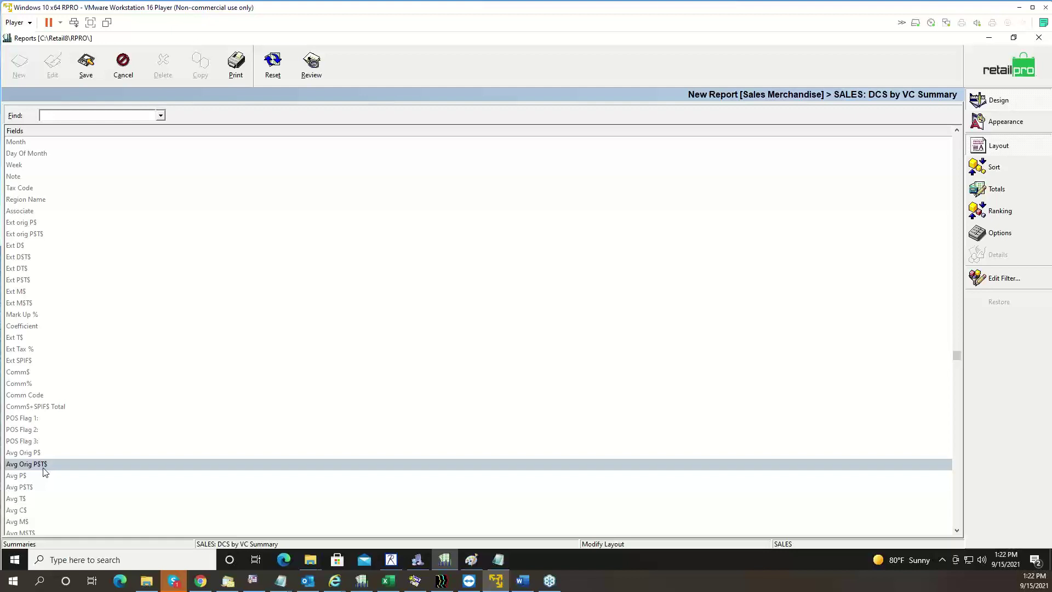
pyautogui.click(956, 147)
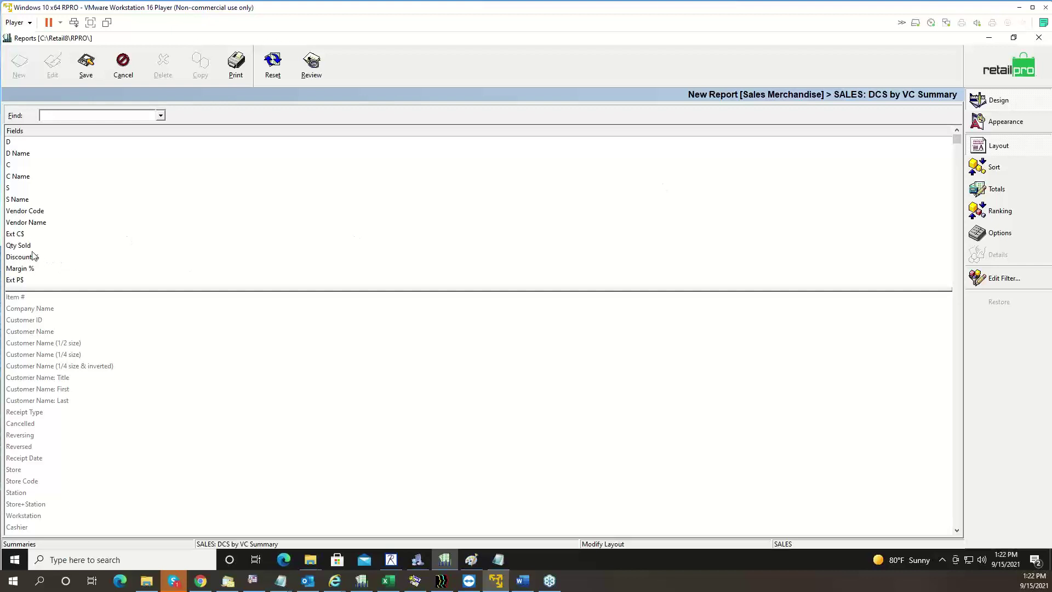
pyautogui.moveTo(32, 248); pyautogui.dragTo(31, 239)
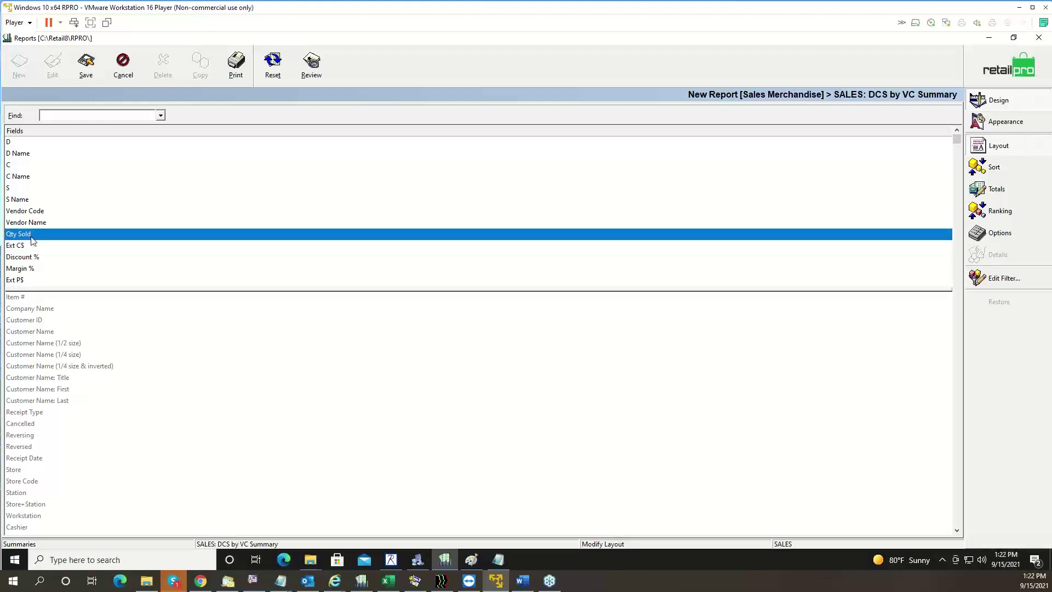
pyautogui.moveTo(30, 281)
pyautogui.mouseDown()
pyautogui.moveTo(28, 246)
pyautogui.moveTo(30, 281)
pyautogui.mouseUp()
pyautogui.click(41, 280)
pyautogui.click(30, 282)
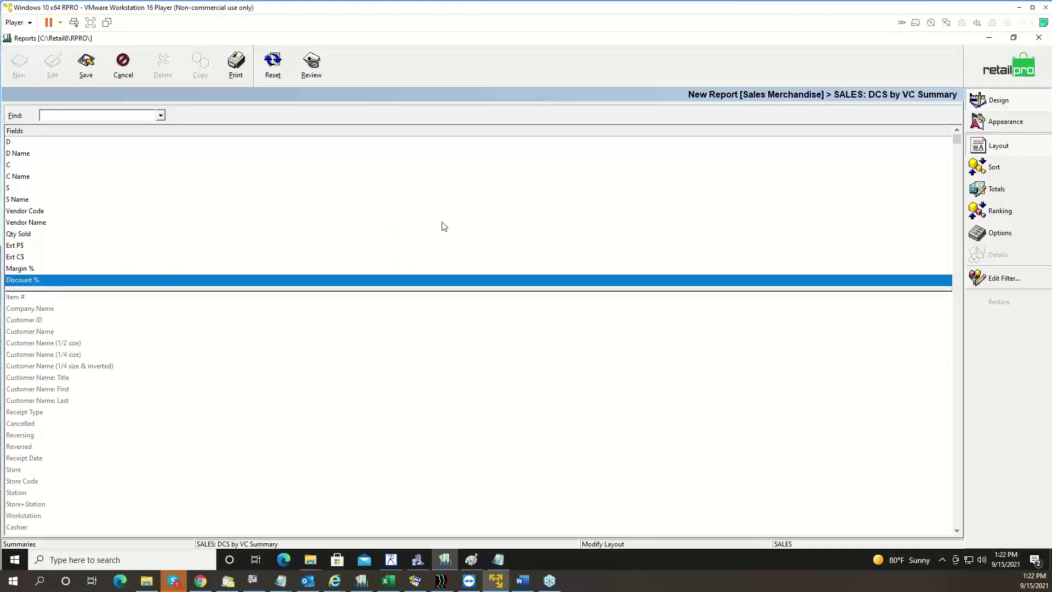
# Save the report design and run the report with its default date range and SALES filter
pyautogui.click(86, 65)
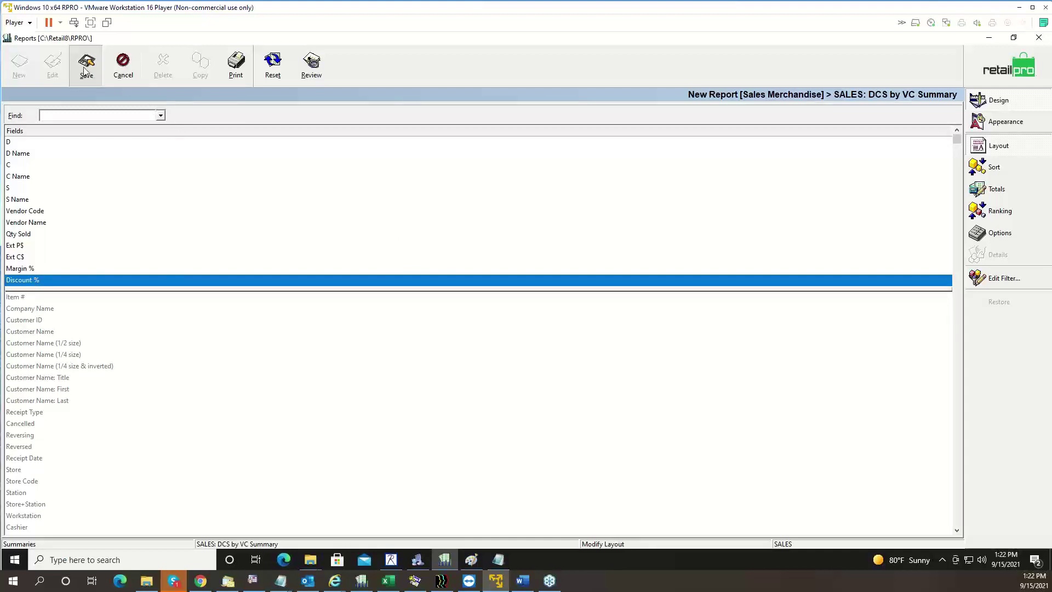
pyautogui.click(236, 66)
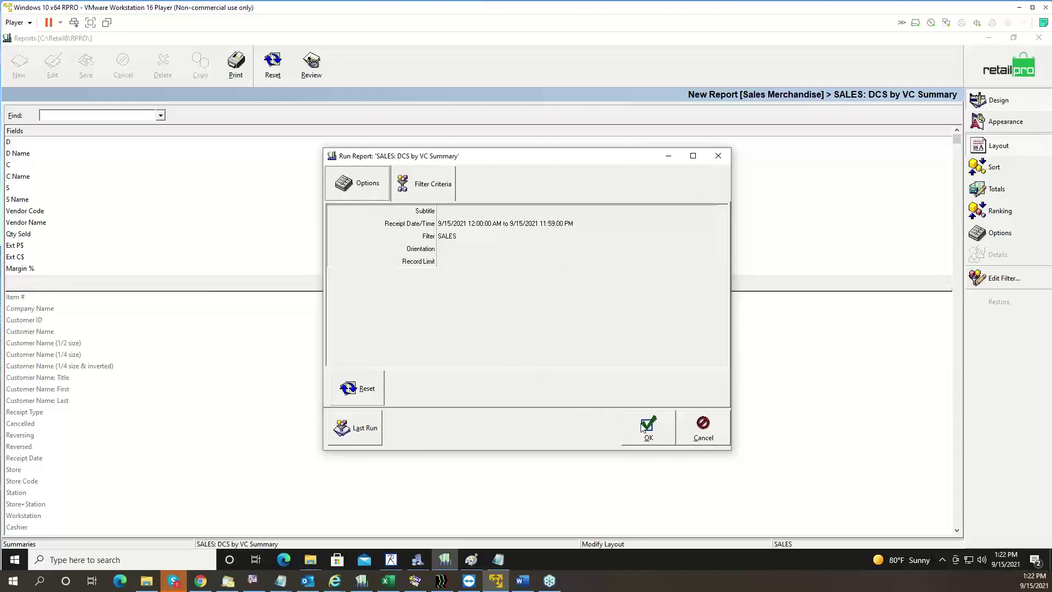
pyautogui.click(647, 427)
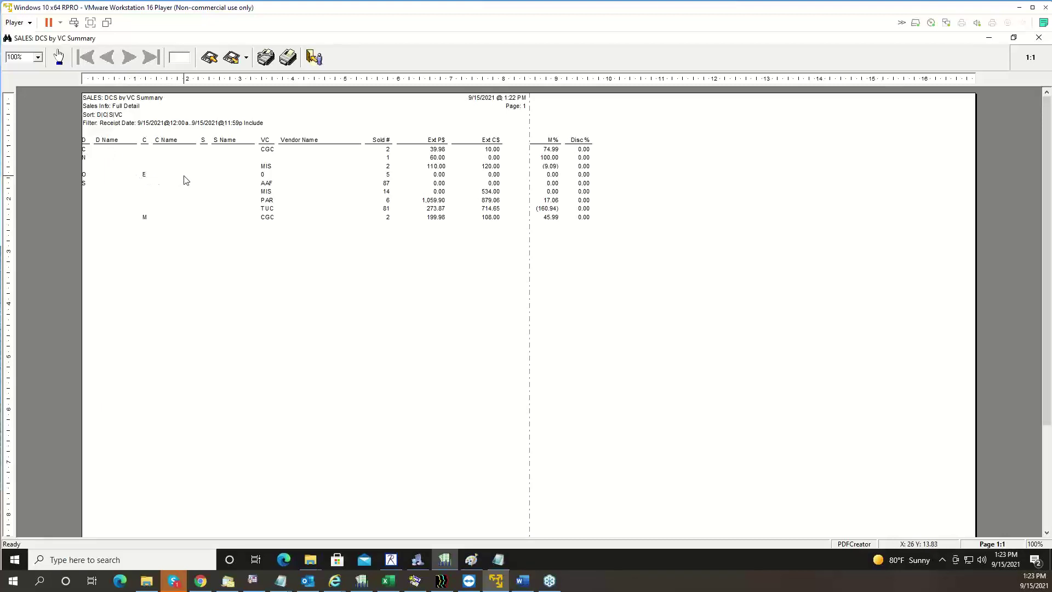
# Close the report preview without saving its output and open the report's default options
pyautogui.click(316, 58)
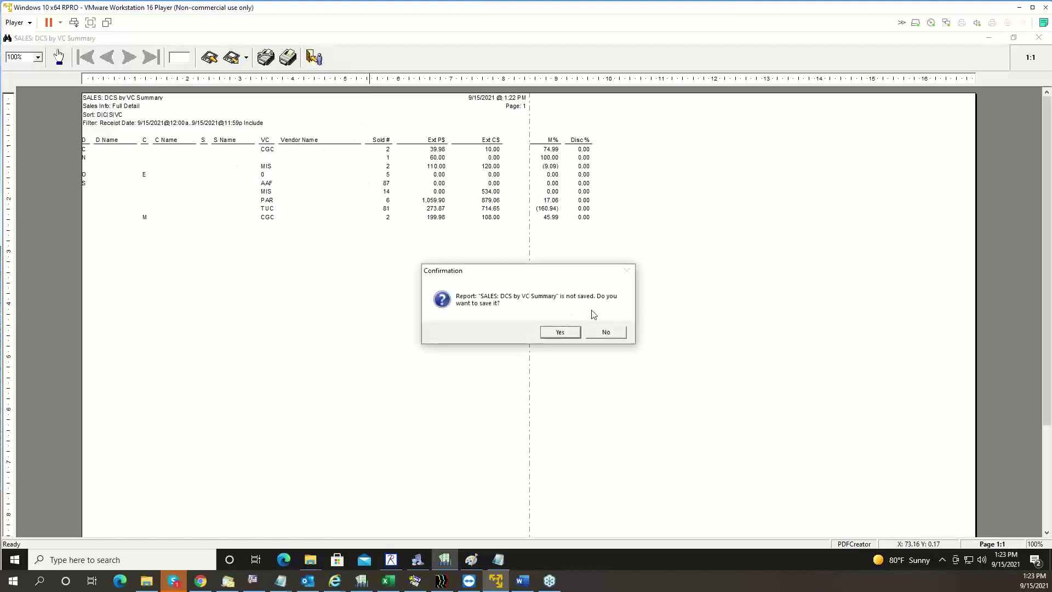
pyautogui.click(607, 333)
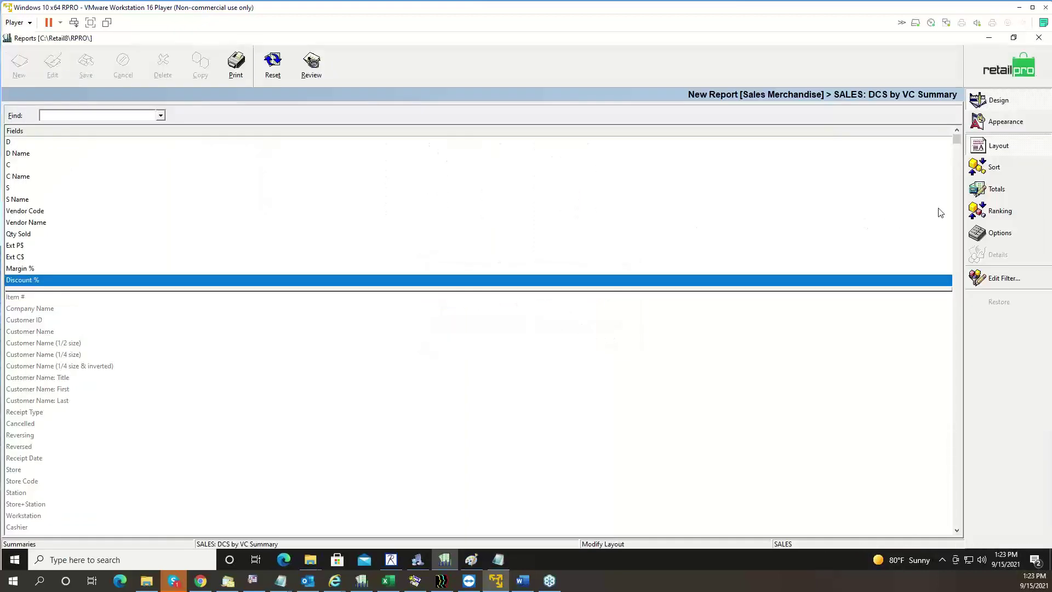
pyautogui.click(997, 234)
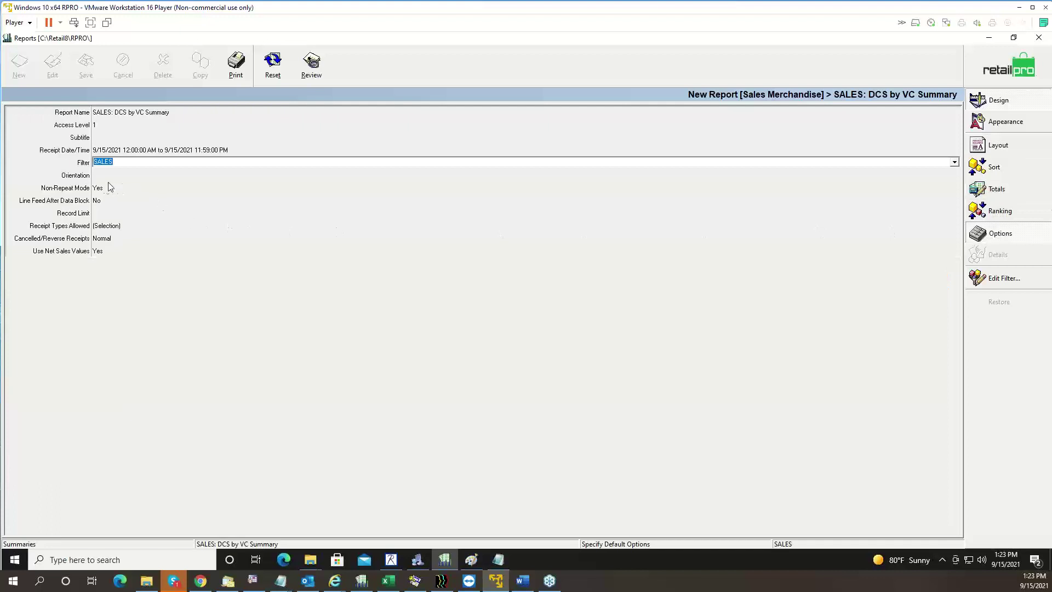
# Set the report's Non-Repeat Mode option to No and save the options
pyautogui.click(107, 188)
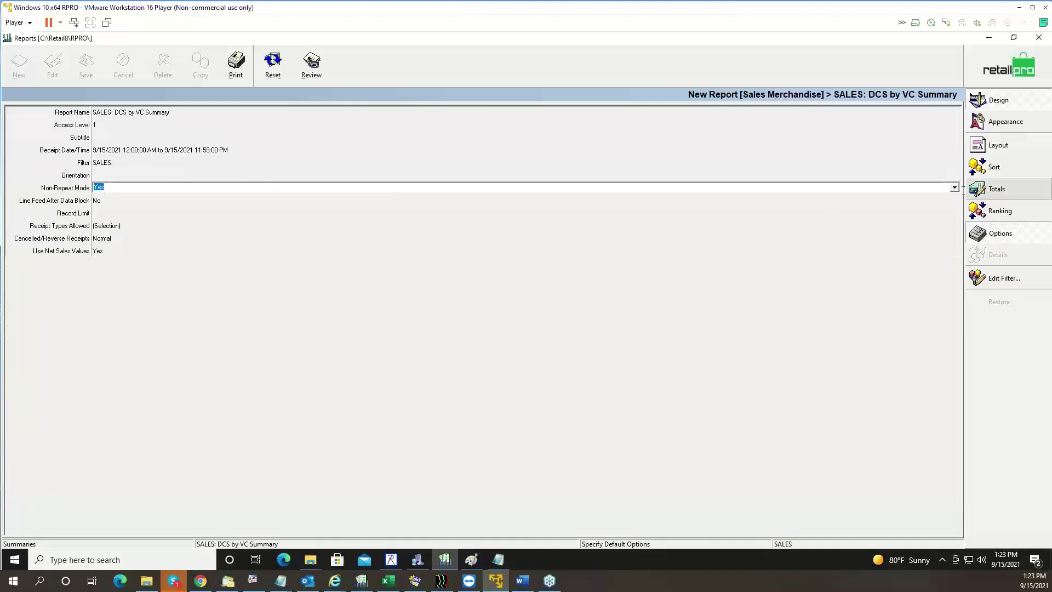
pyautogui.click(954, 188)
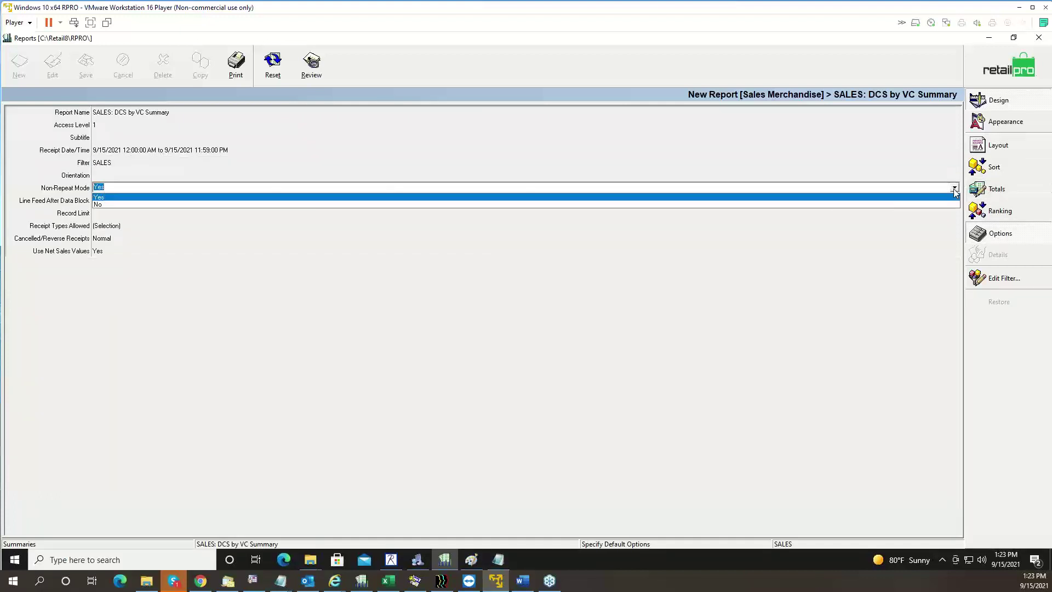
pyautogui.click(643, 204)
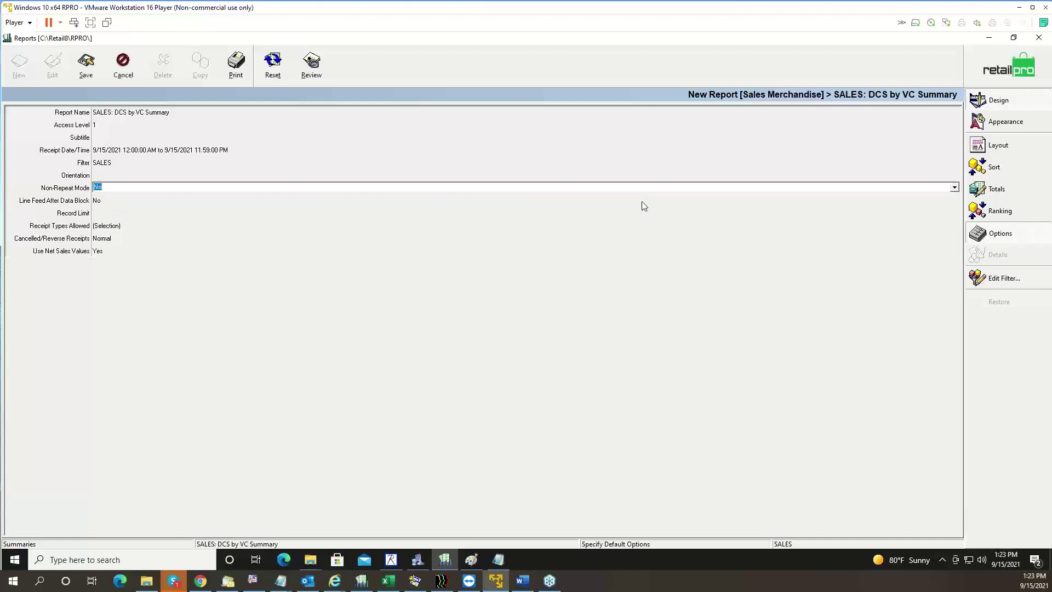
pyautogui.click(86, 70)
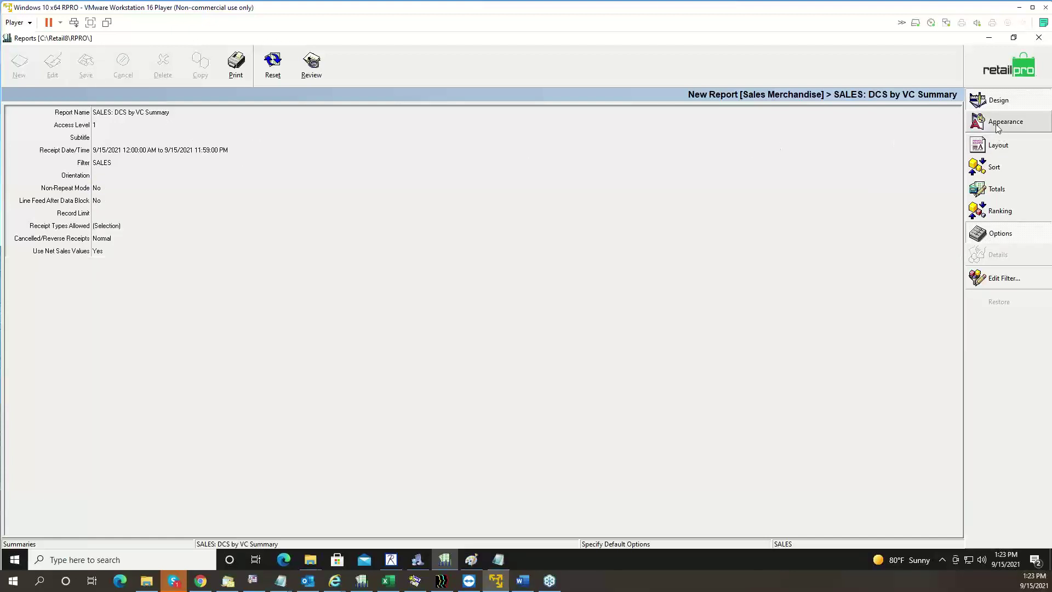
# Remove D Name, C Name, S Name and Vendor Name from the report layout and save it
pyautogui.click(998, 147)
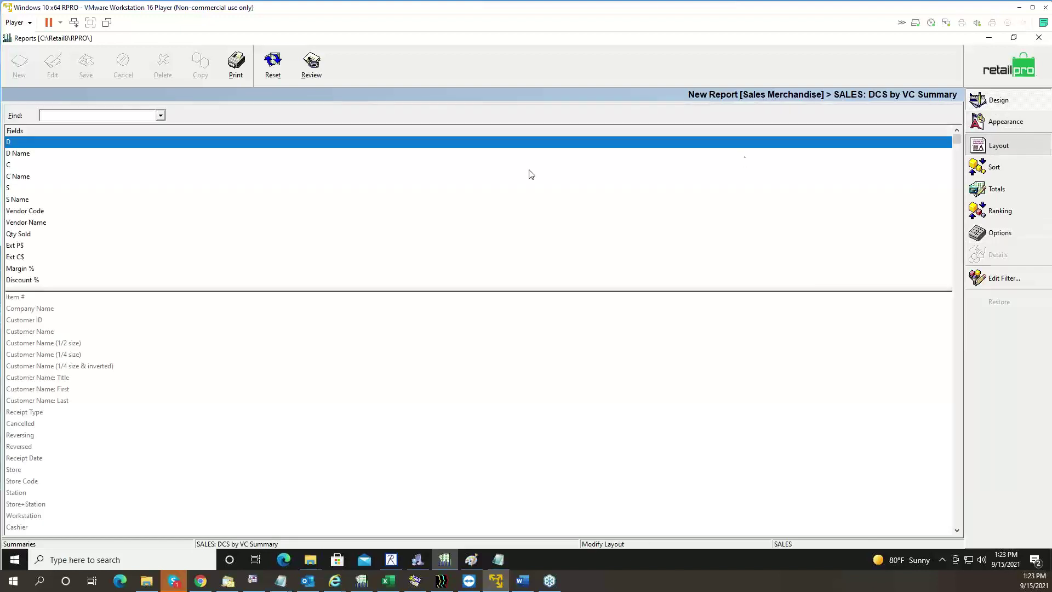
pyautogui.doubleClick(46, 154)
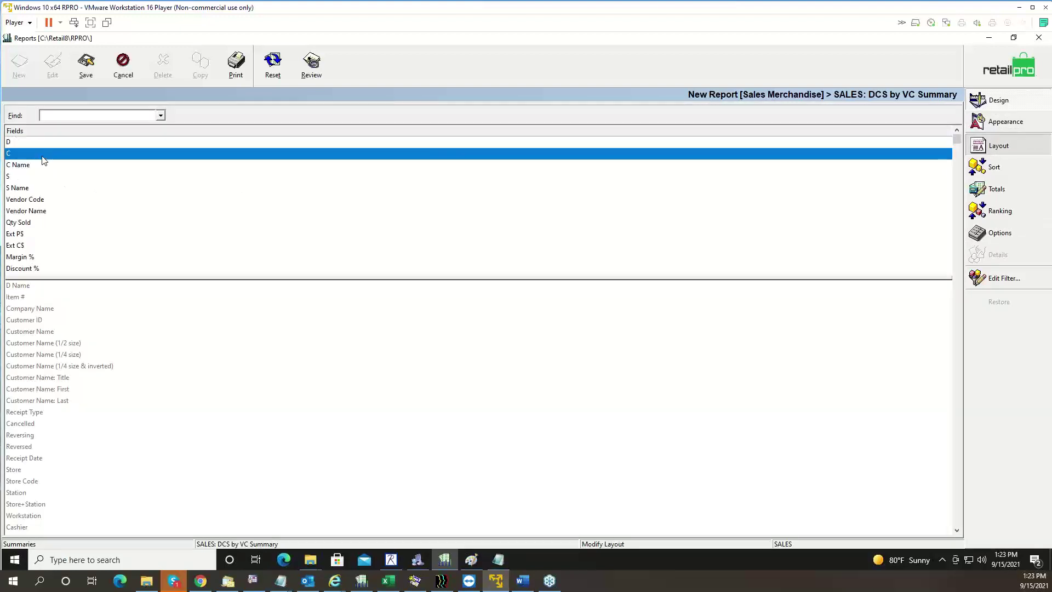
pyautogui.click(38, 166)
pyautogui.doubleClick(37, 165)
pyautogui.click(38, 179)
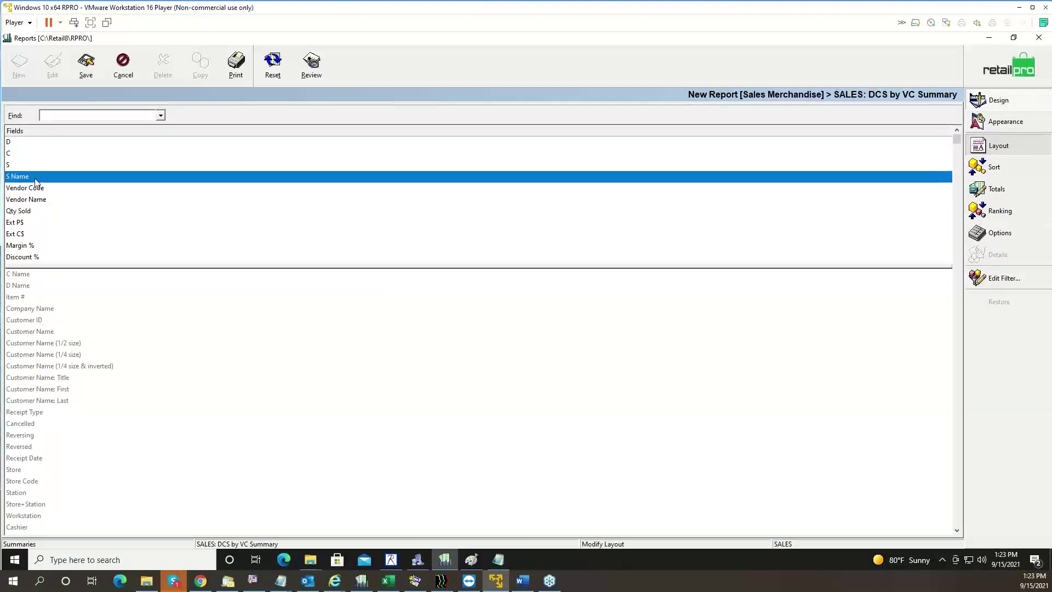
pyautogui.doubleClick(38, 179)
pyautogui.click(39, 186)
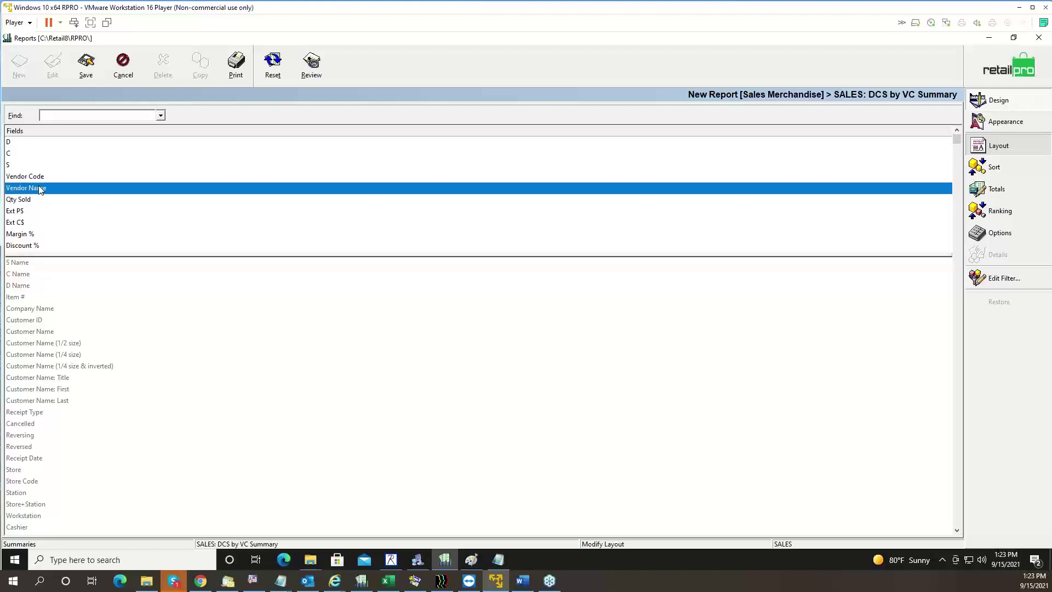
pyautogui.doubleClick(38, 187)
pyautogui.click(86, 65)
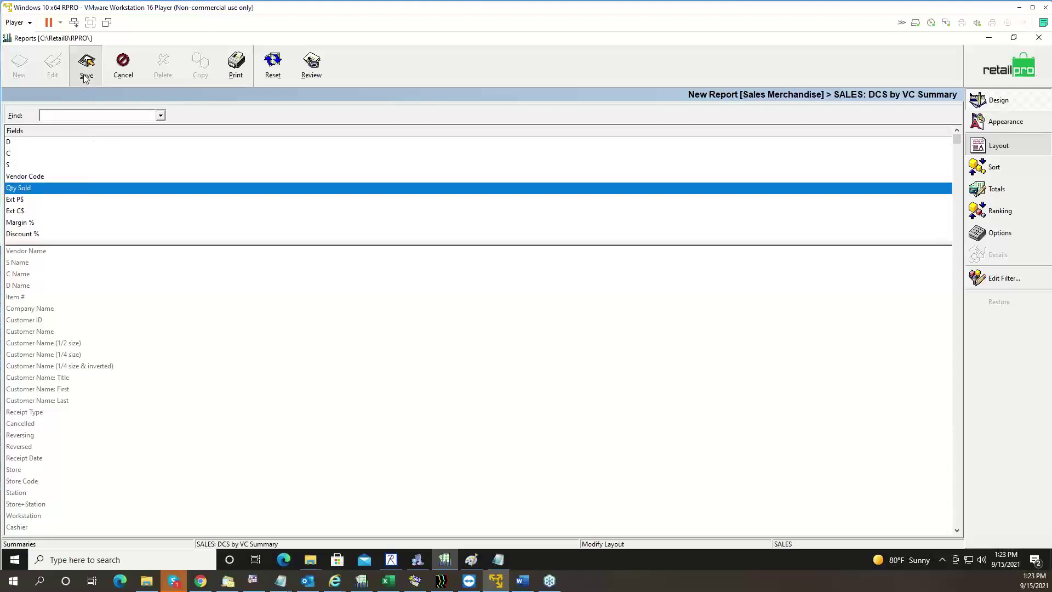
# Run the report with its default date range and SALES filter, examine it at 200% zoom, and close it without saving the output
pyautogui.click(236, 64)
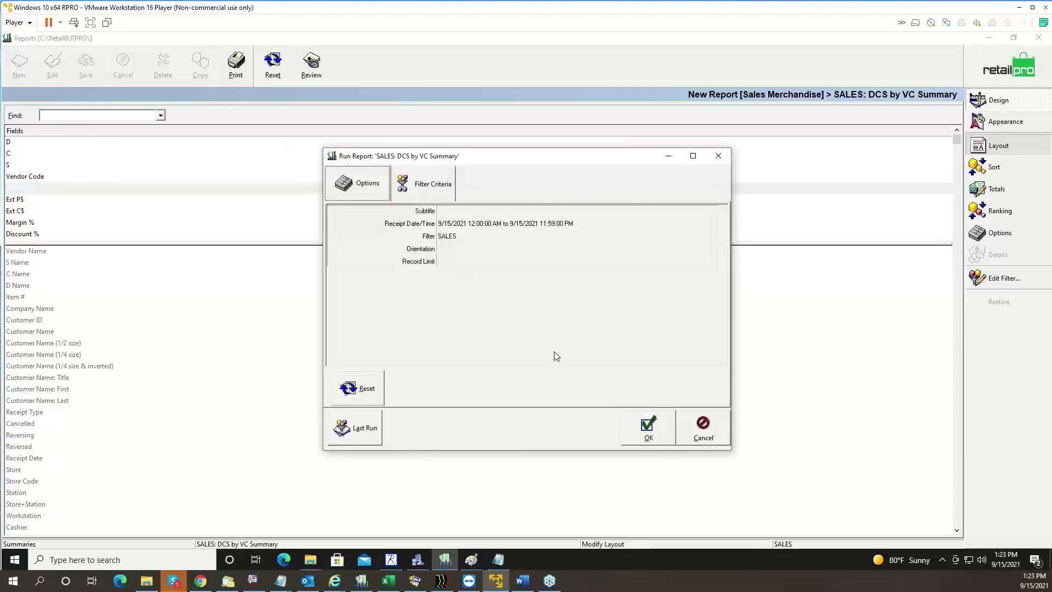
pyautogui.click(647, 430)
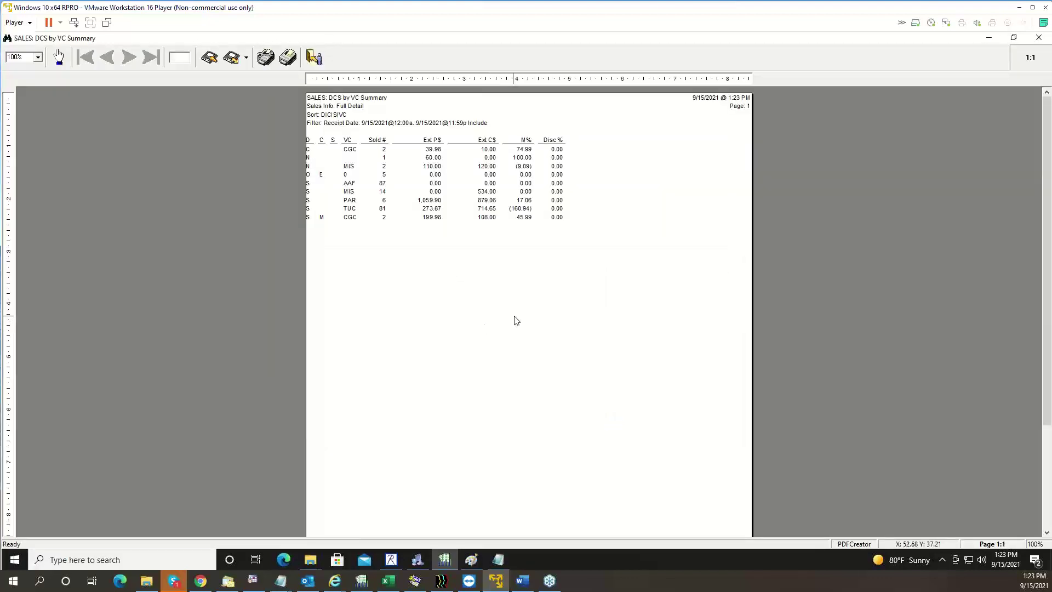
pyautogui.click(39, 57)
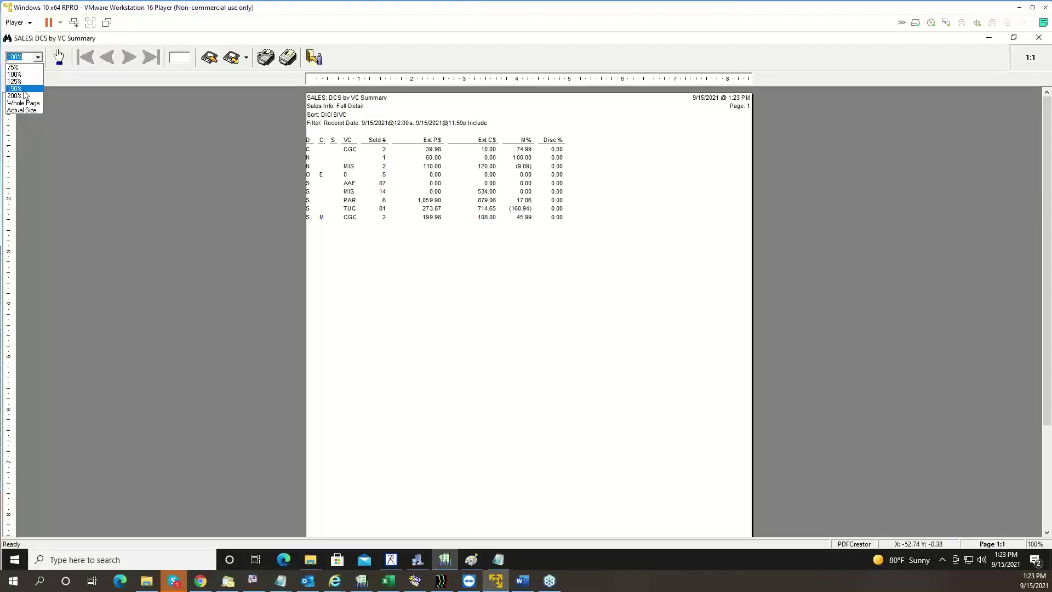
pyautogui.click(29, 89)
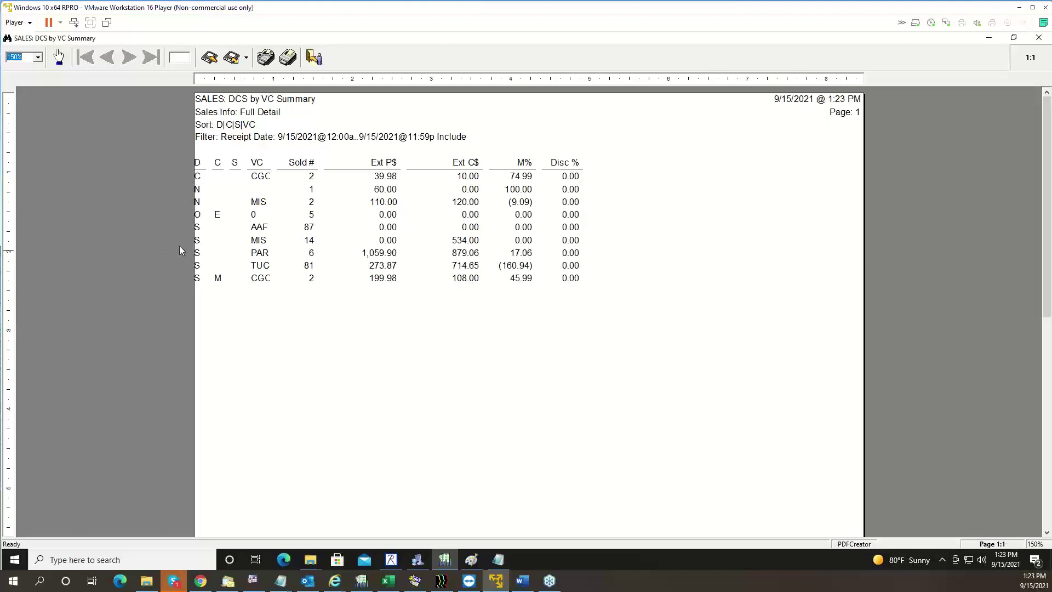
pyautogui.click(38, 57)
pyautogui.click(25, 96)
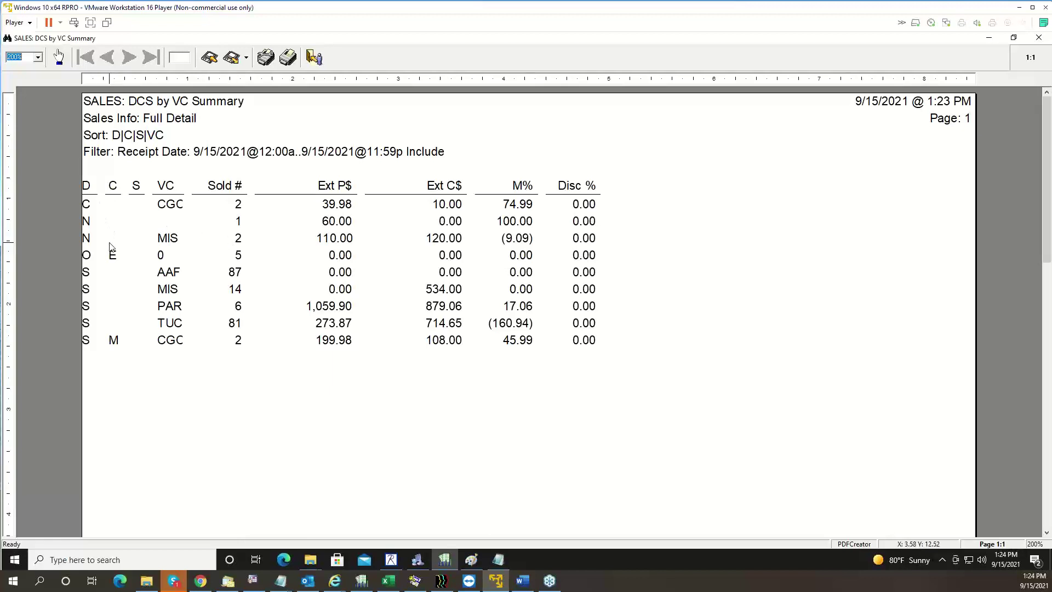
pyautogui.click(314, 57)
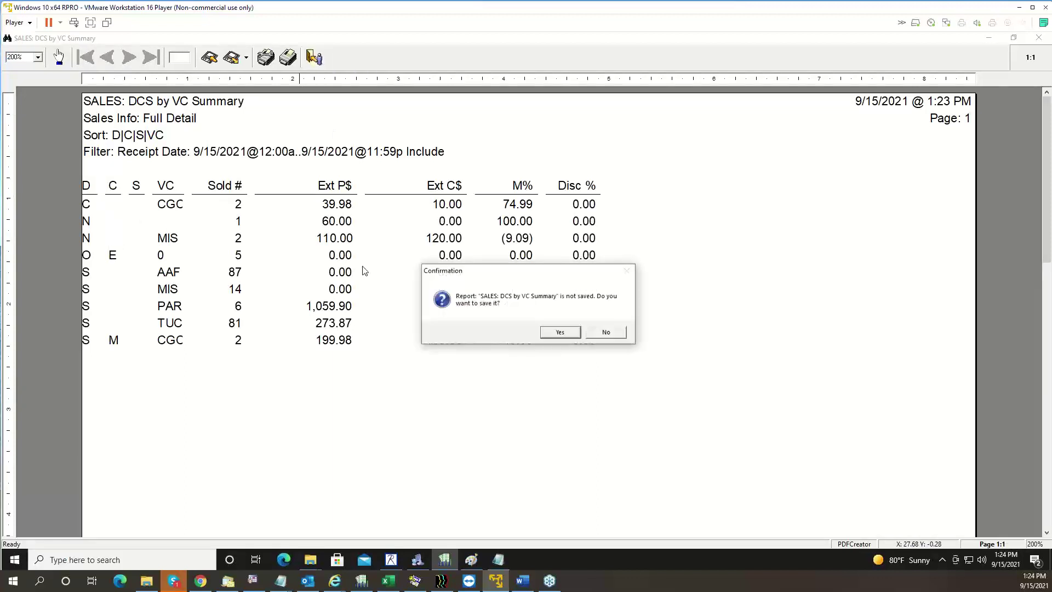
pyautogui.click(604, 332)
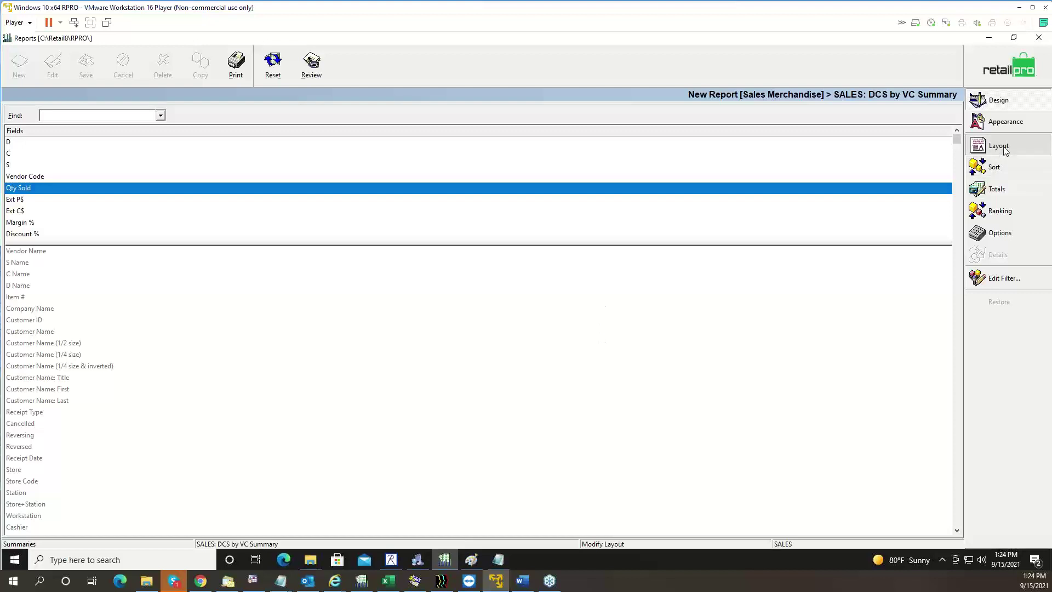
# Include Qty Sold, Ext P$, Ext C$, Margin % and Discount % in the report's grand totals
pyautogui.click(1007, 193)
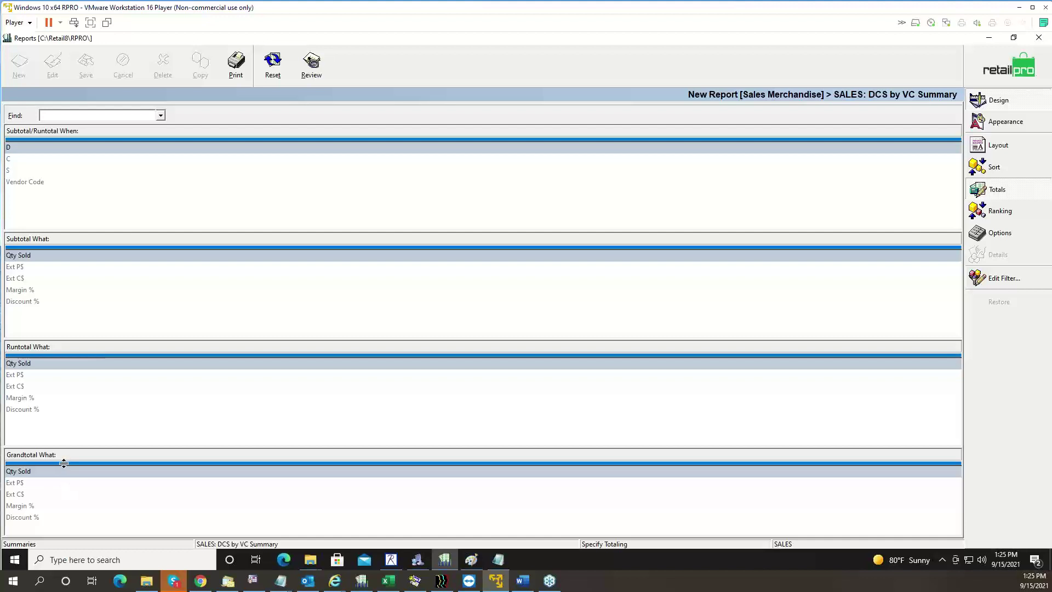
pyautogui.moveTo(63, 464); pyautogui.dragTo(59, 531)
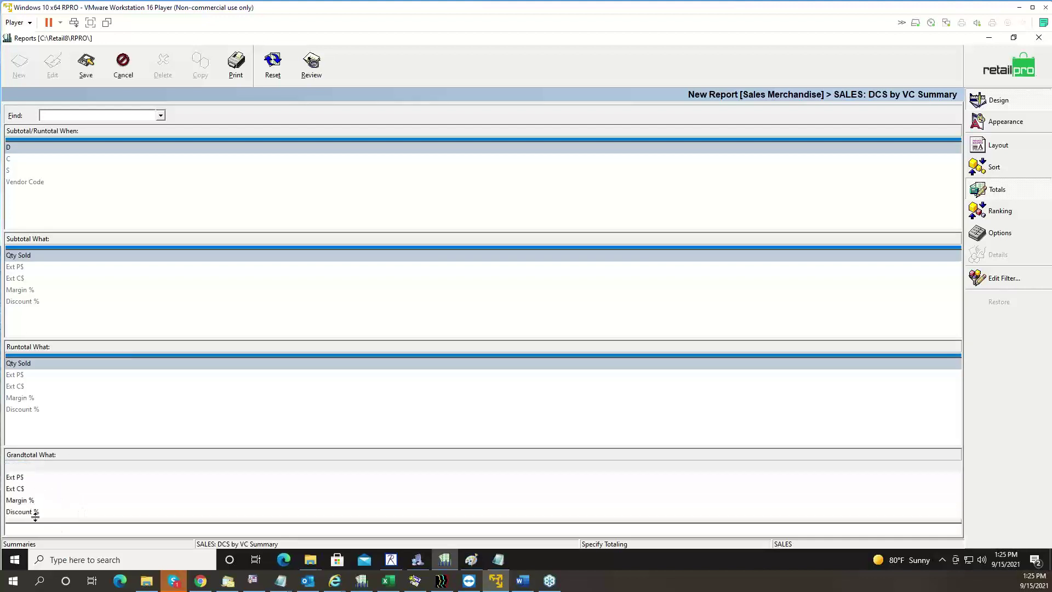
pyautogui.moveTo(36, 519)
pyautogui.mouseDown()
pyautogui.moveTo(46, 461)
pyautogui.moveTo(46, 537)
pyautogui.mouseUp()
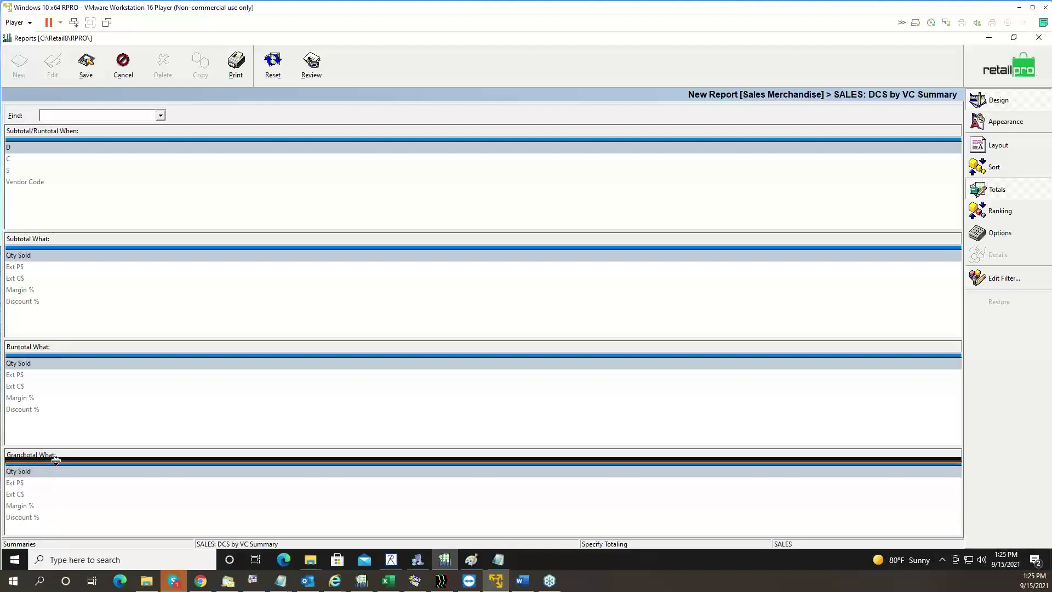
pyautogui.click(41, 471)
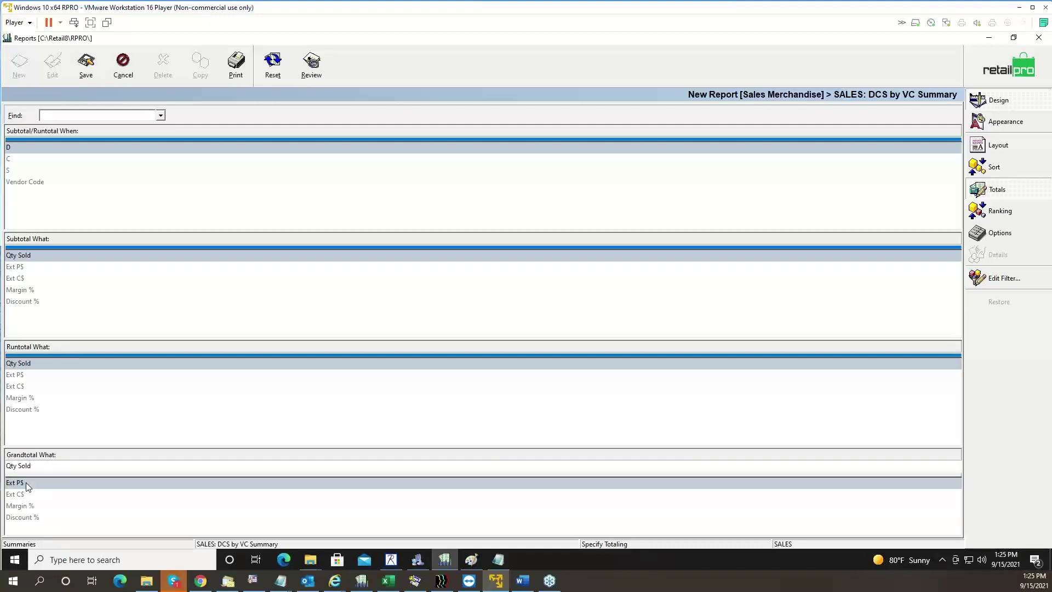
pyautogui.click(25, 482)
pyautogui.click(29, 489)
pyautogui.click(28, 504)
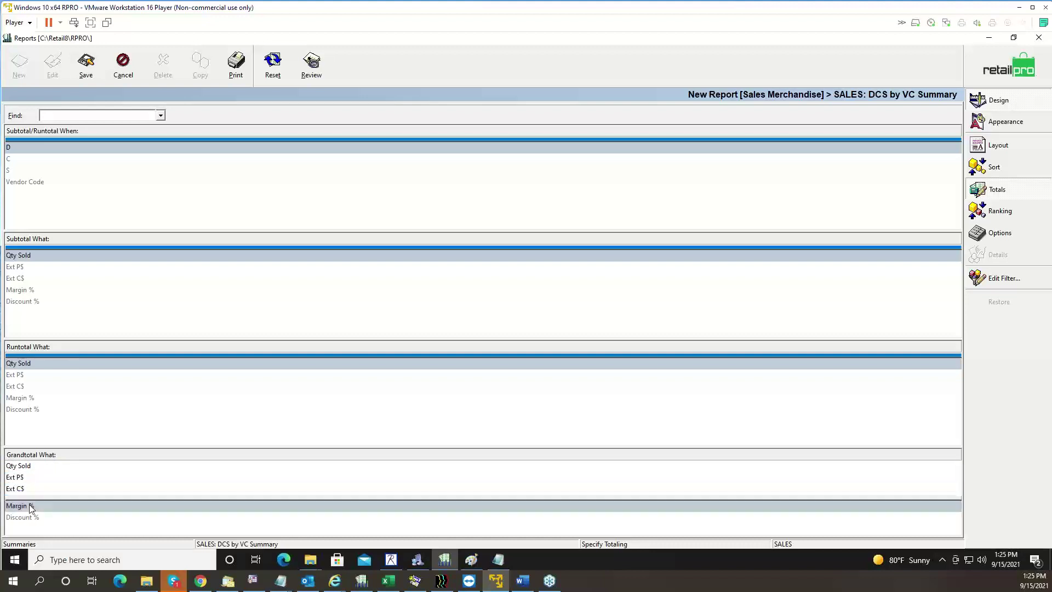
pyautogui.click(30, 518)
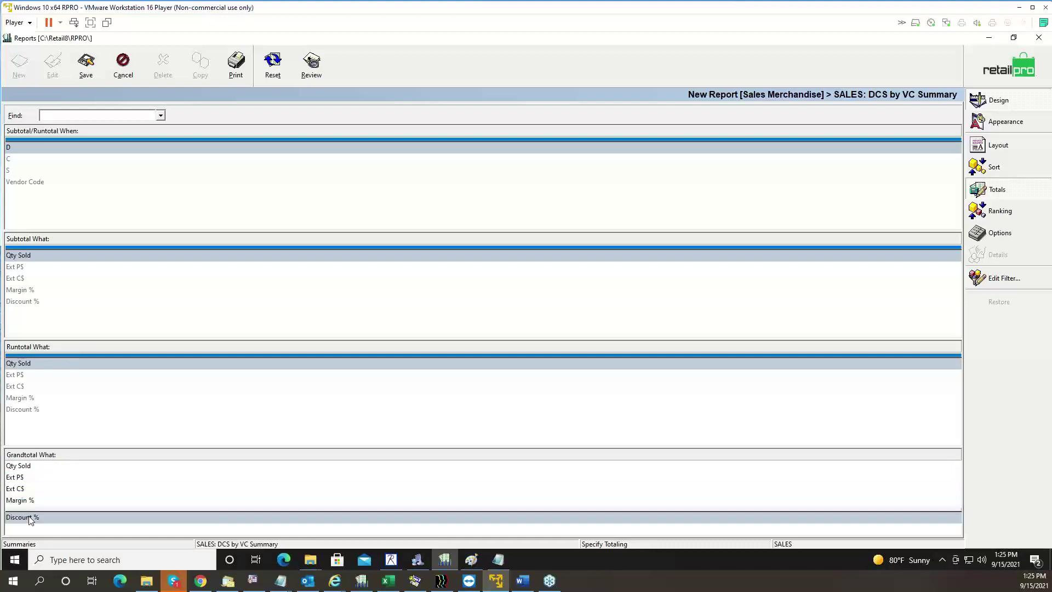
pyautogui.click(30, 517)
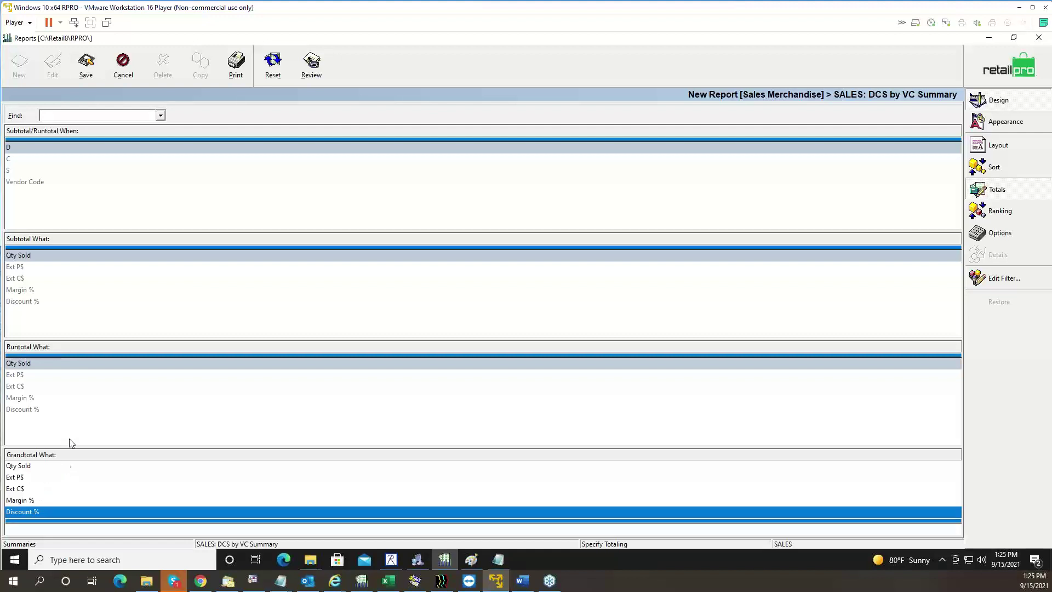
# Subtotal Qty Sold, Ext P$, Ext C$, Margin % and Discount % by D, and save the totals settings
pyautogui.click(42, 151)
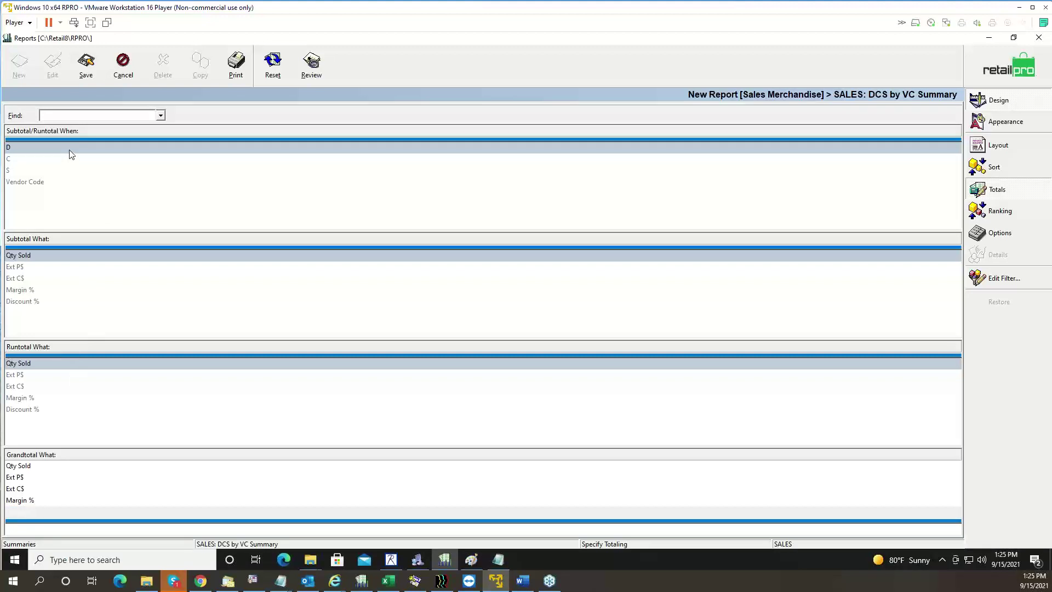
pyautogui.moveTo(70, 154); pyautogui.dragTo(20, 141)
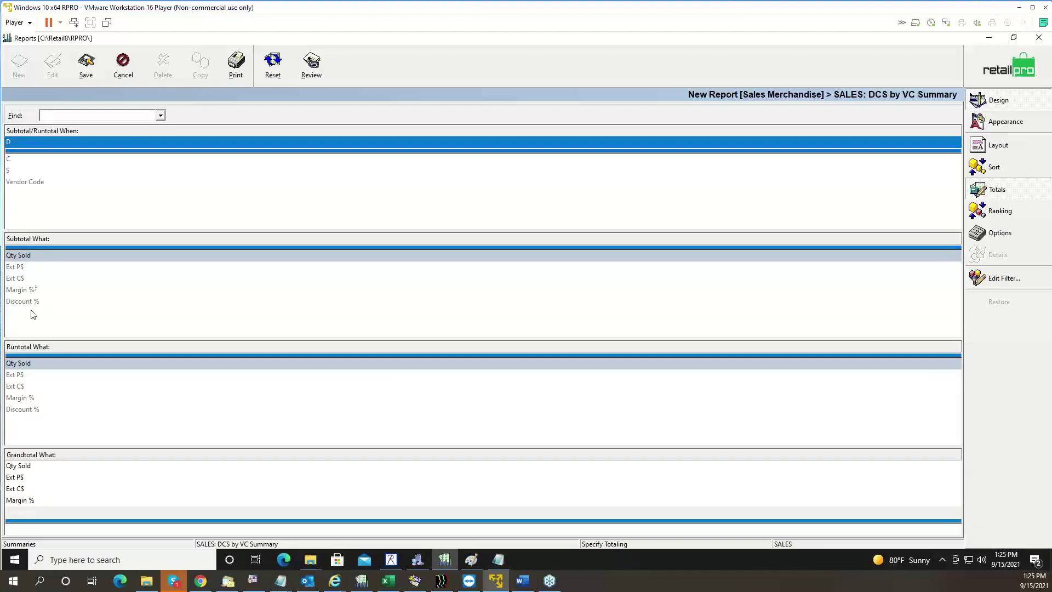
pyautogui.click(31, 364)
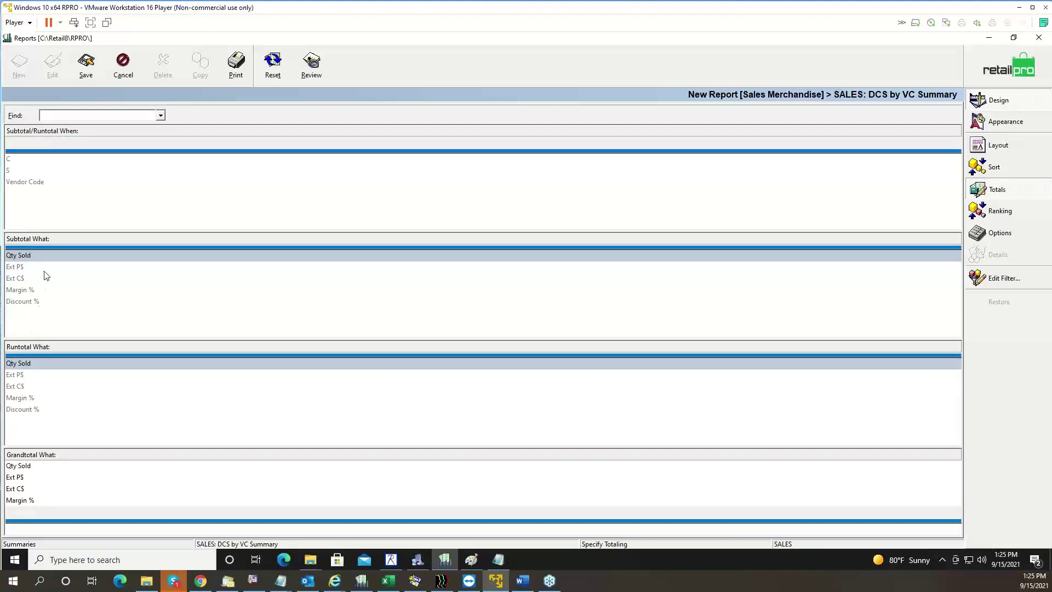
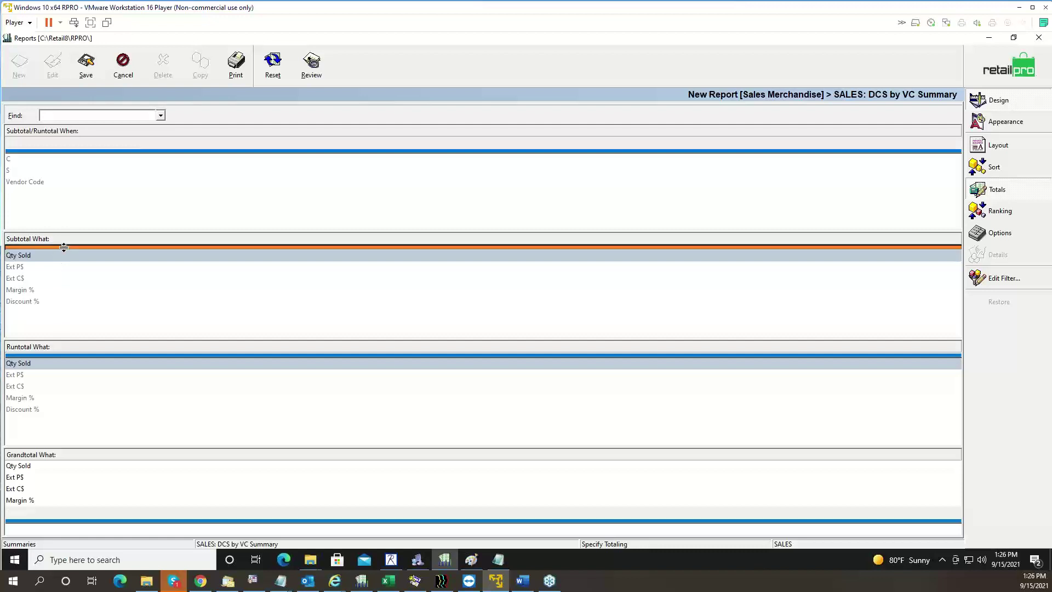
pyautogui.moveTo(64, 247); pyautogui.dragTo(66, 311)
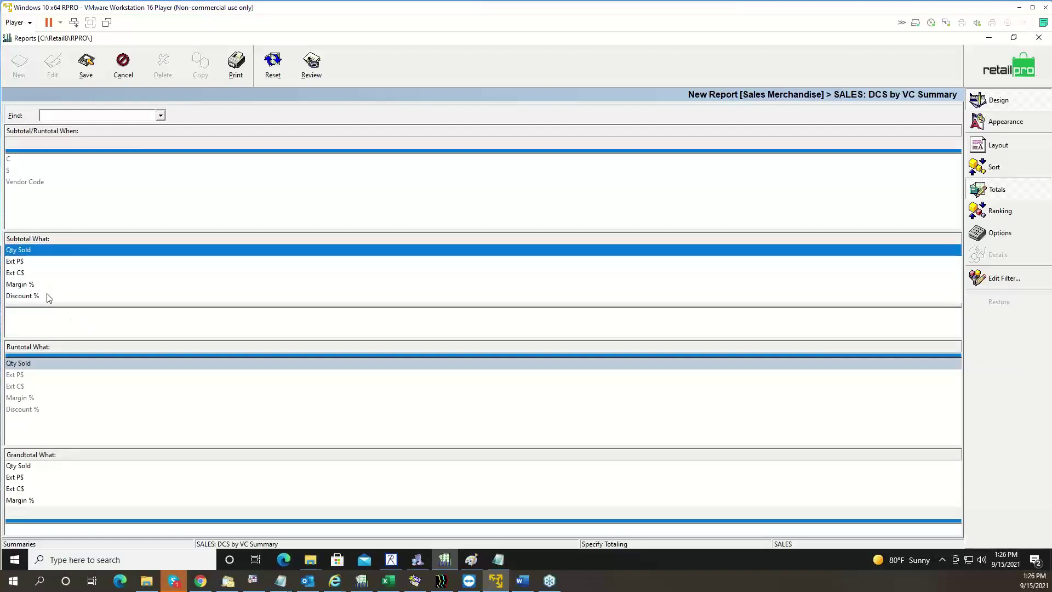
pyautogui.click(47, 148)
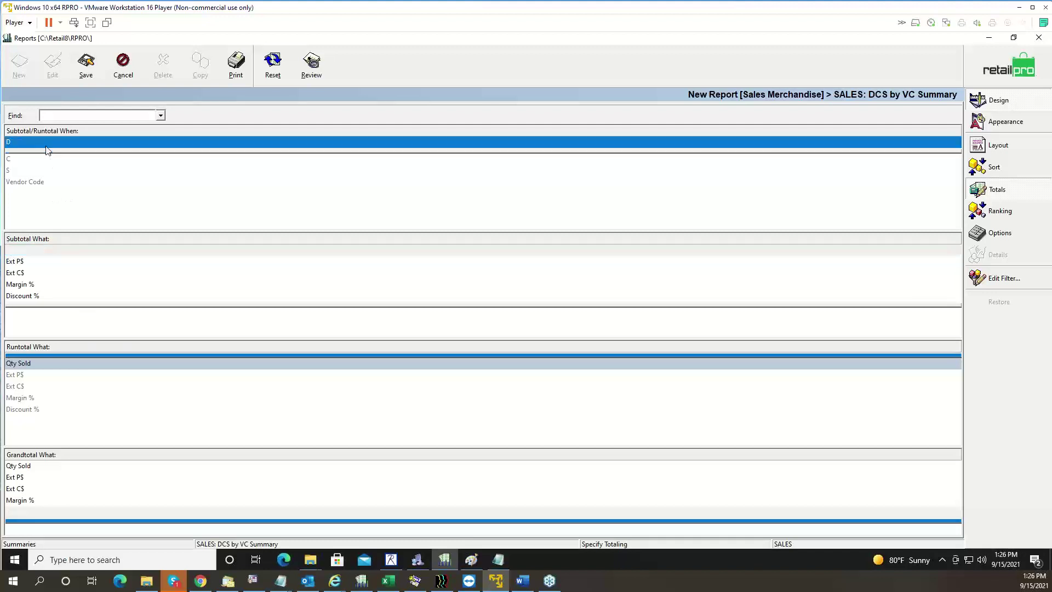
pyautogui.click(38, 266)
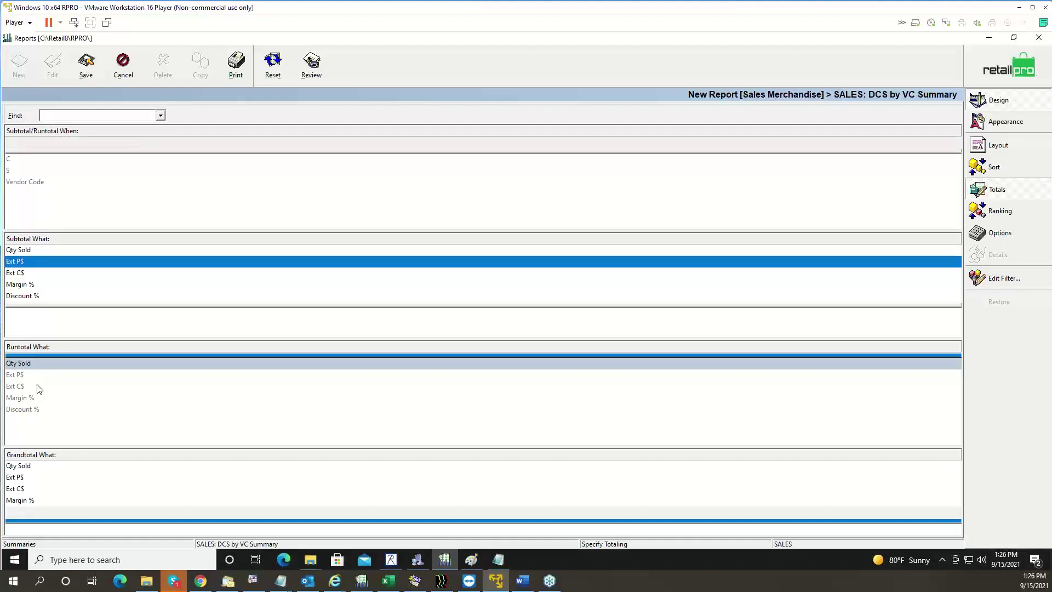
pyautogui.click(21, 481)
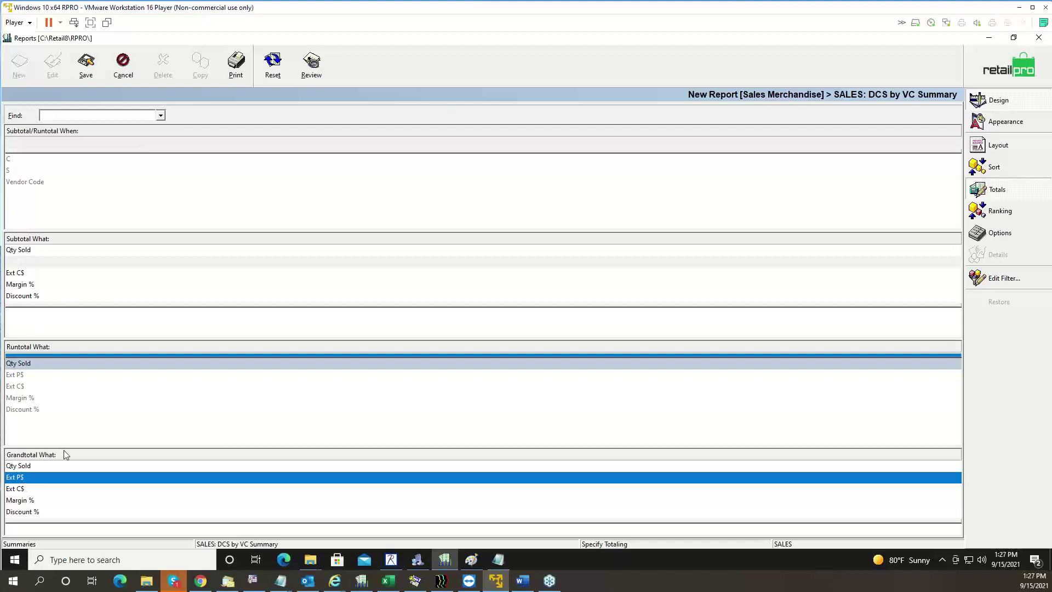
pyautogui.click(76, 64)
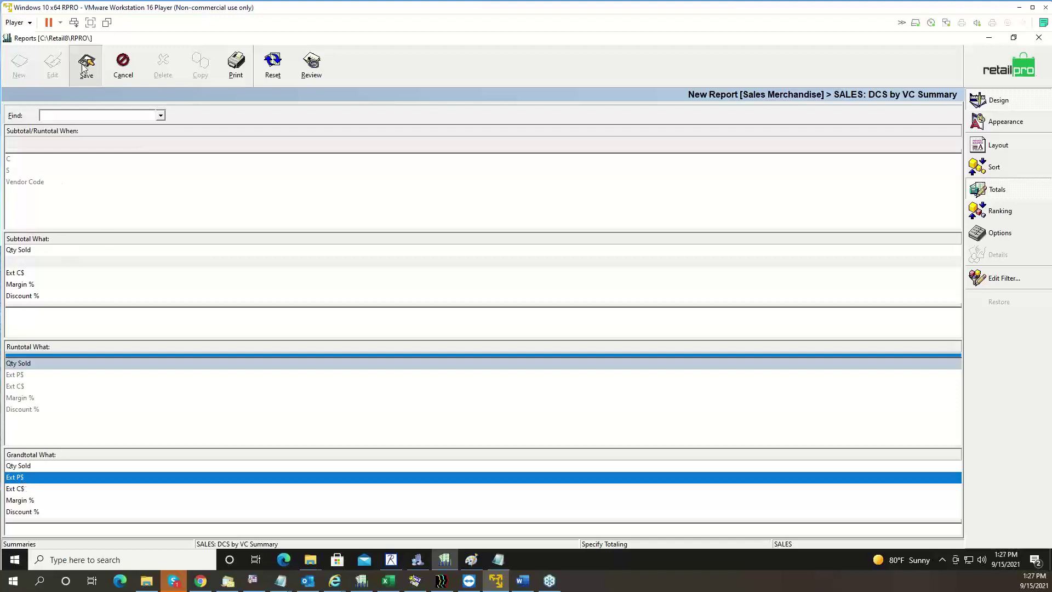
# Run the report with its default date range and SALES filter, check the subtotals at 200% zoom, and close the output unsaved
pyautogui.click(235, 65)
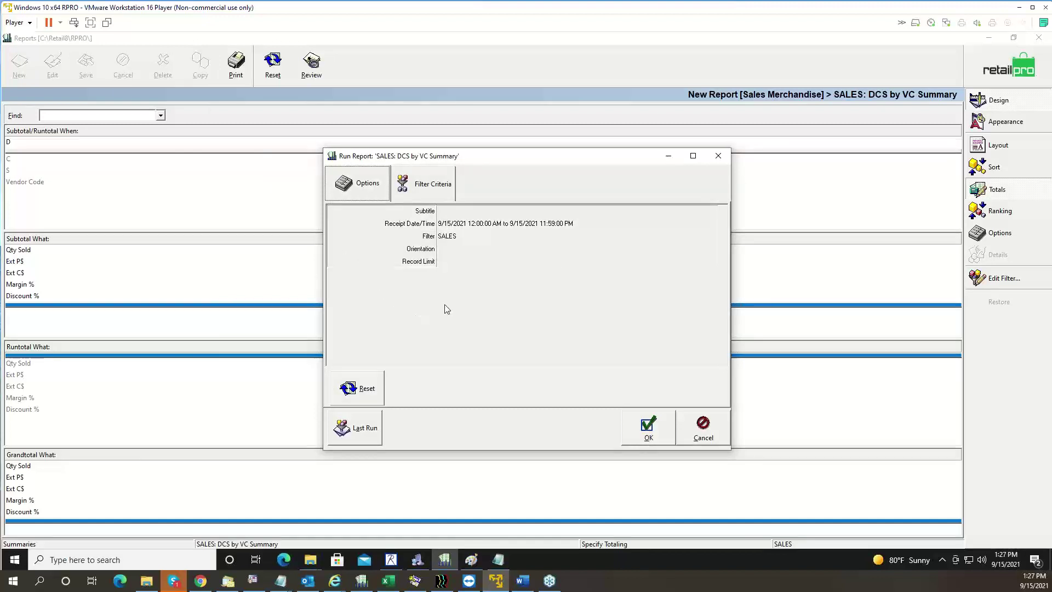
pyautogui.click(648, 433)
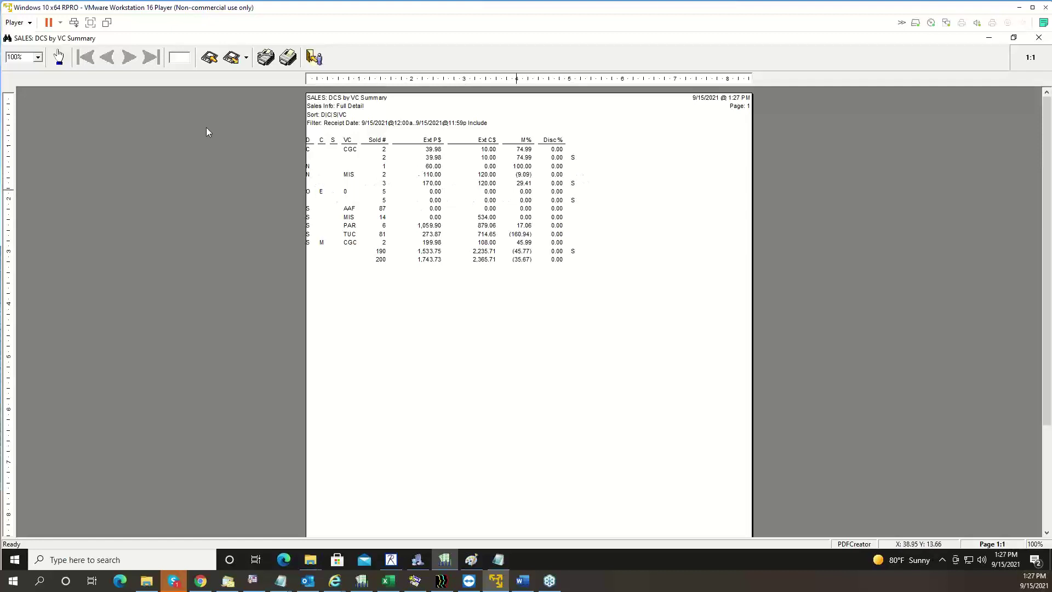
pyautogui.click(37, 57)
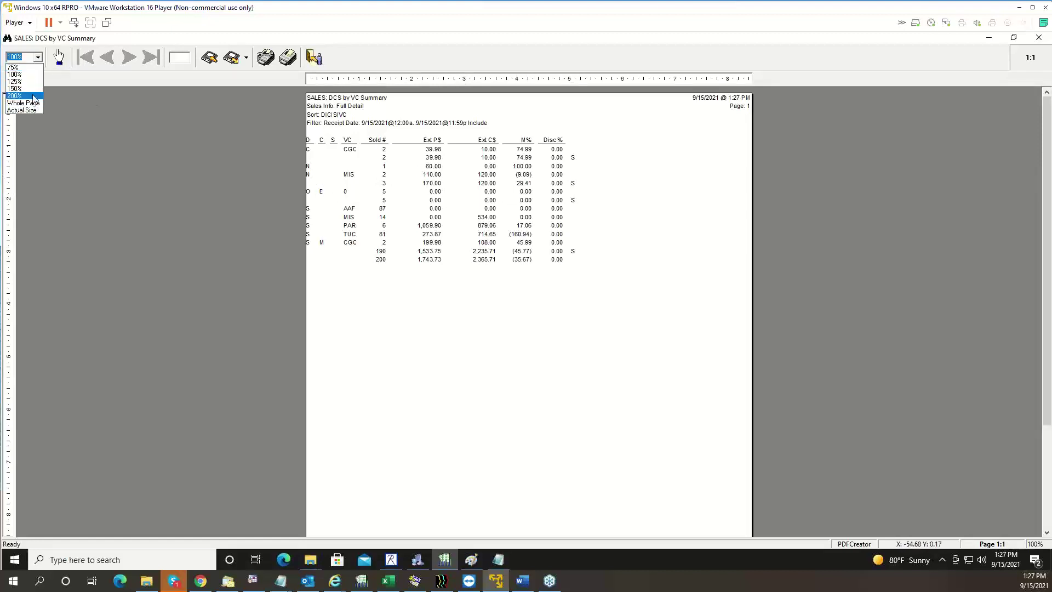
pyautogui.click(30, 100)
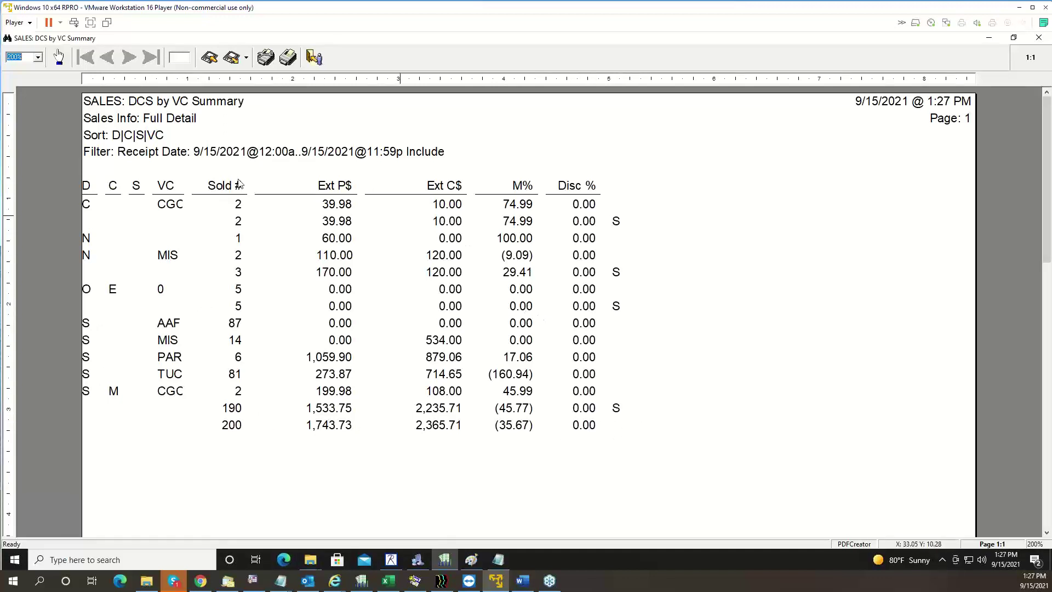
pyautogui.click(316, 62)
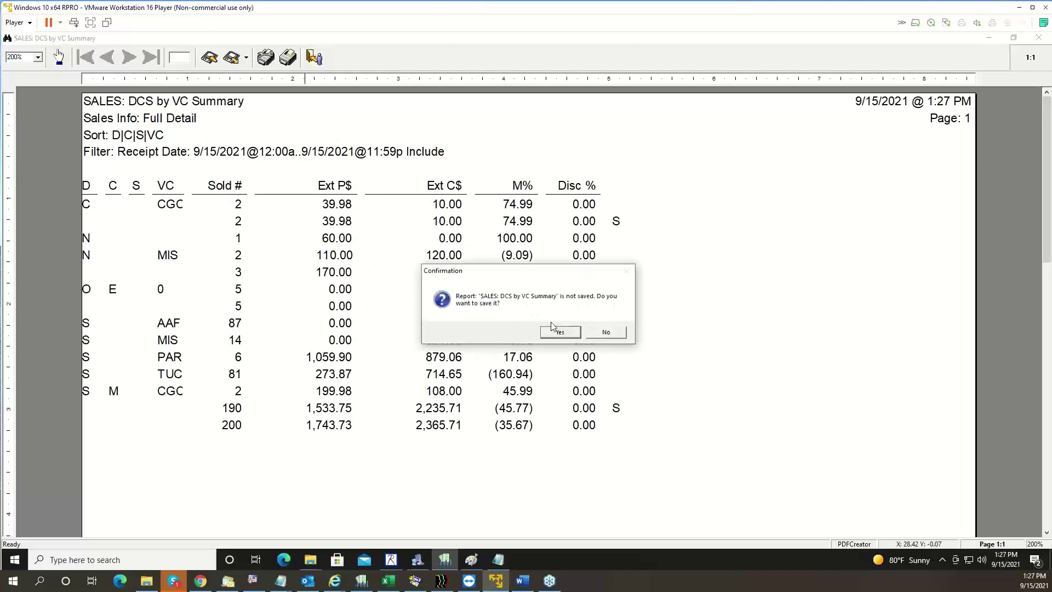
pyautogui.moveTo(498, 272); pyautogui.dragTo(719, 298)
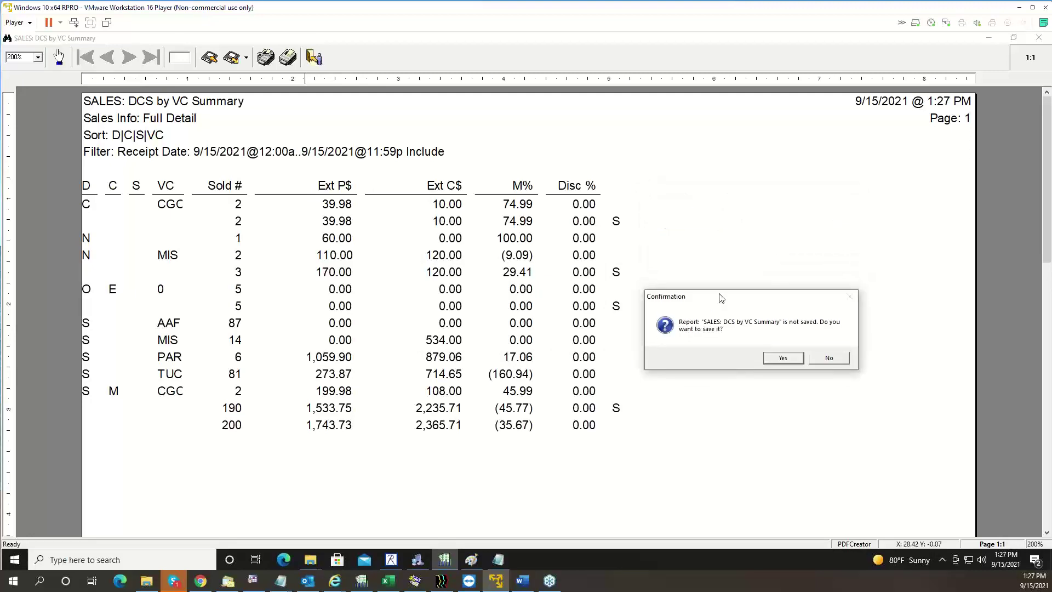
pyautogui.click(829, 358)
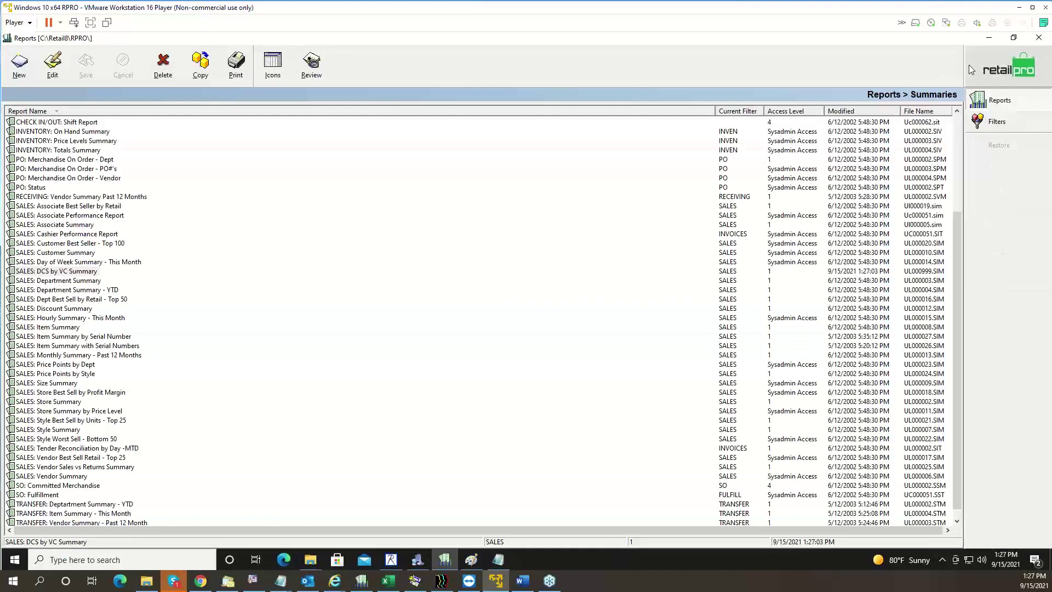
# Leave the Summaries report list and close the Reports application, confirming the exit
pyautogui.click(1039, 39)
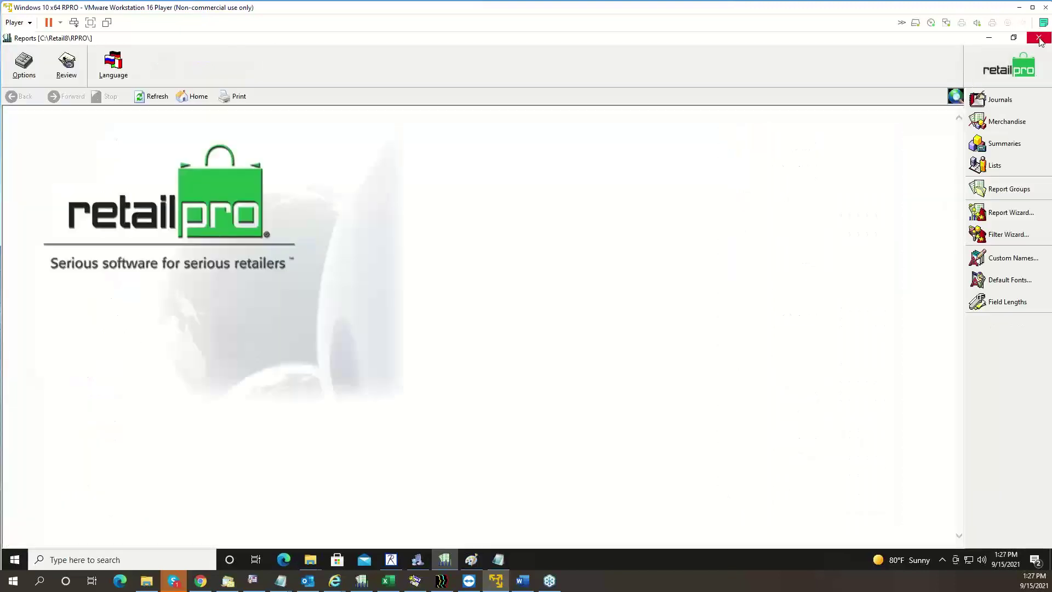
pyautogui.click(1039, 38)
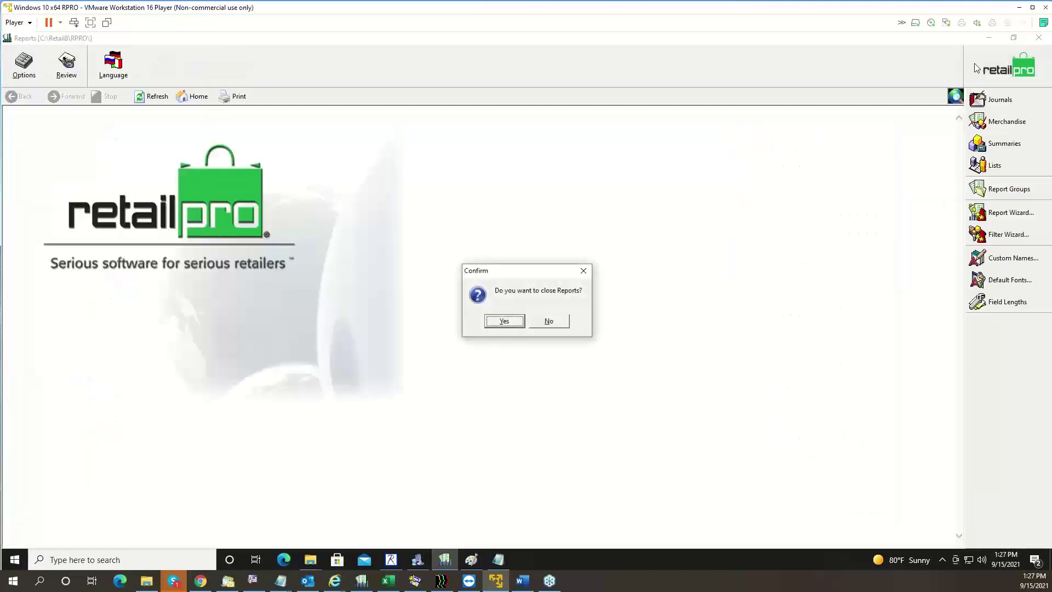
pyautogui.click(504, 322)
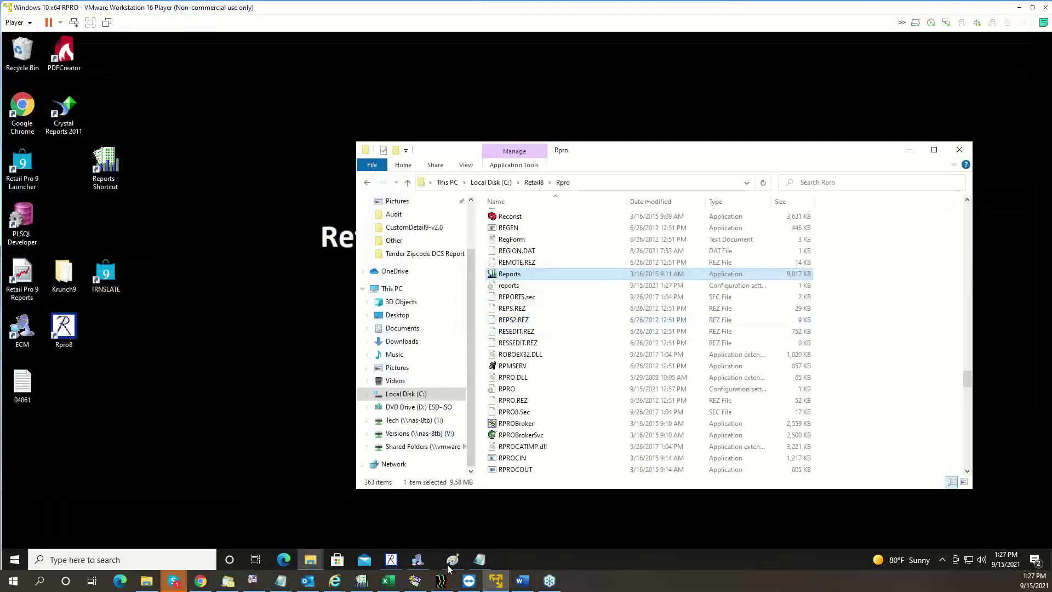
# In Retail Pro Merchant Edition's workstation preferences, enable inserting a blank line after each subtotal line in reports, and save
pyautogui.click(391, 559)
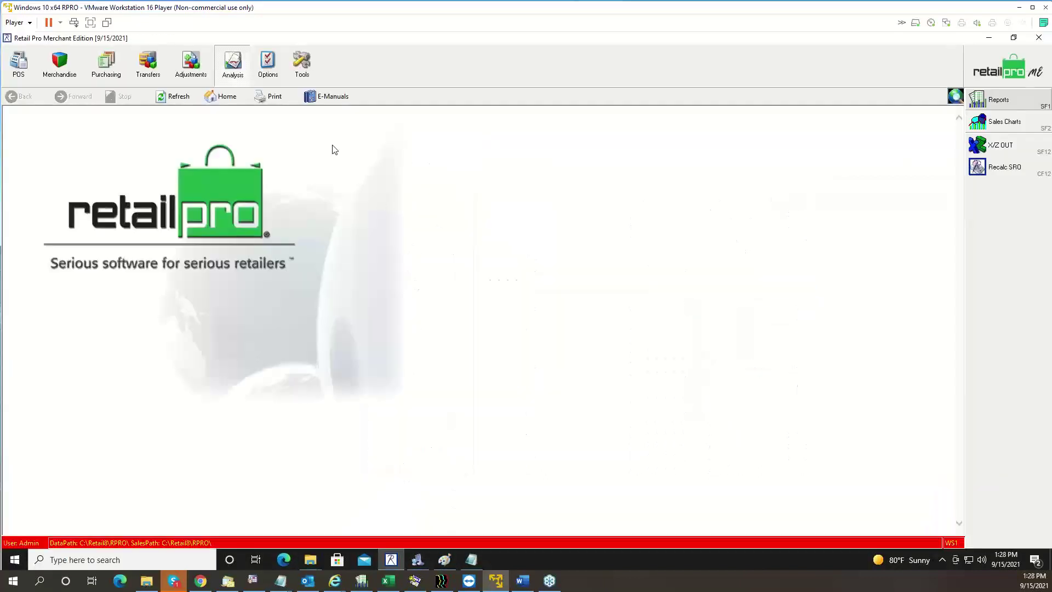
pyautogui.click(268, 63)
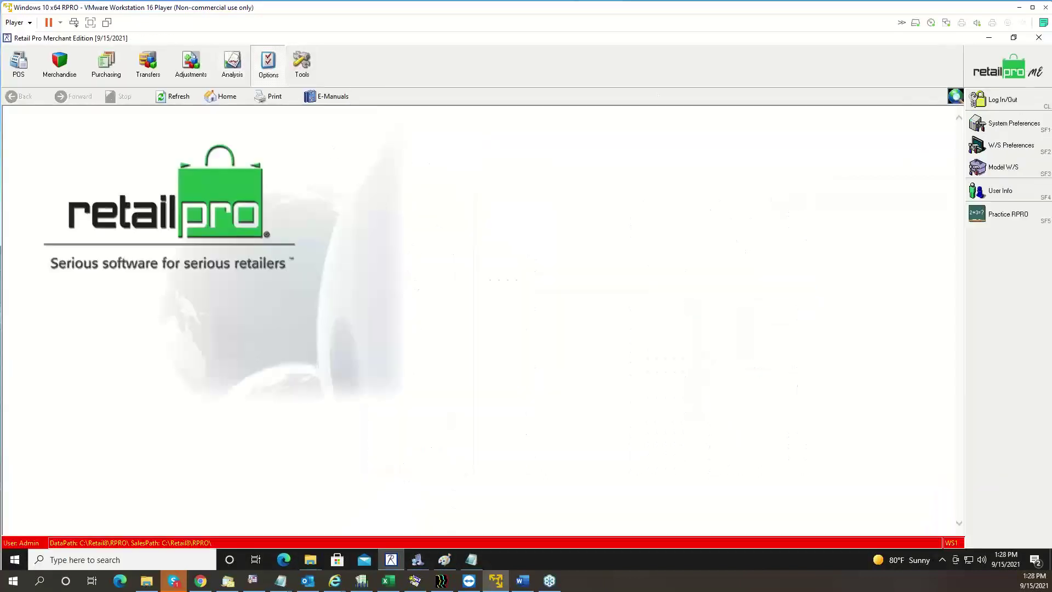
pyautogui.click(994, 148)
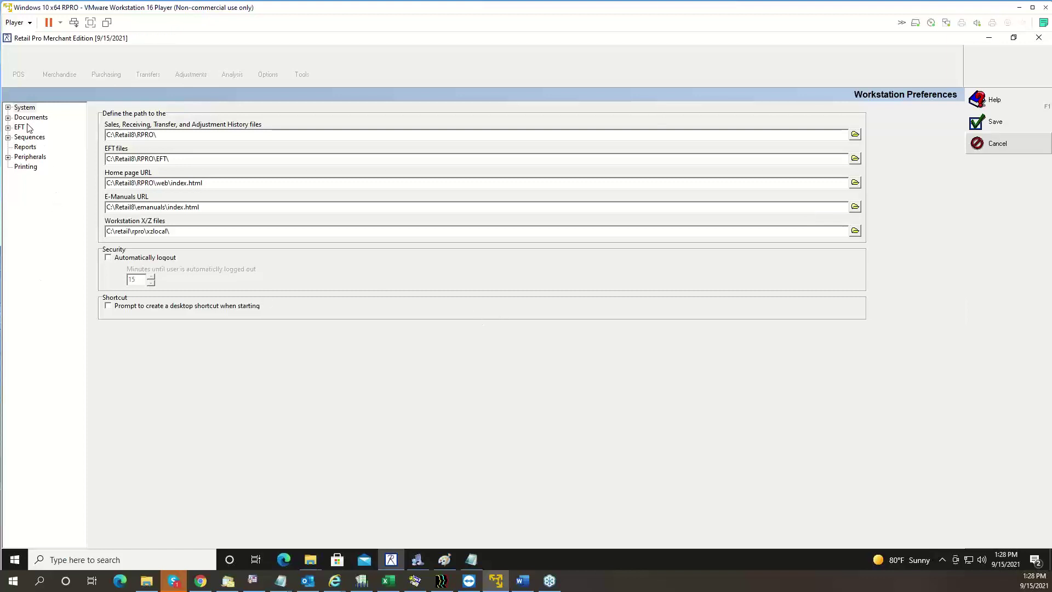
pyautogui.click(23, 148)
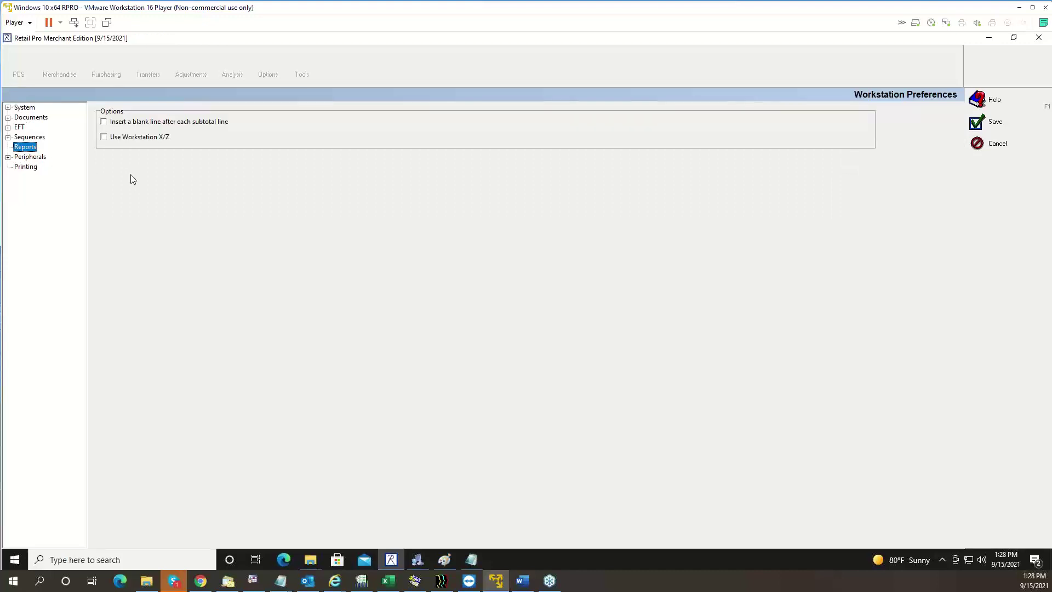
pyautogui.click(116, 124)
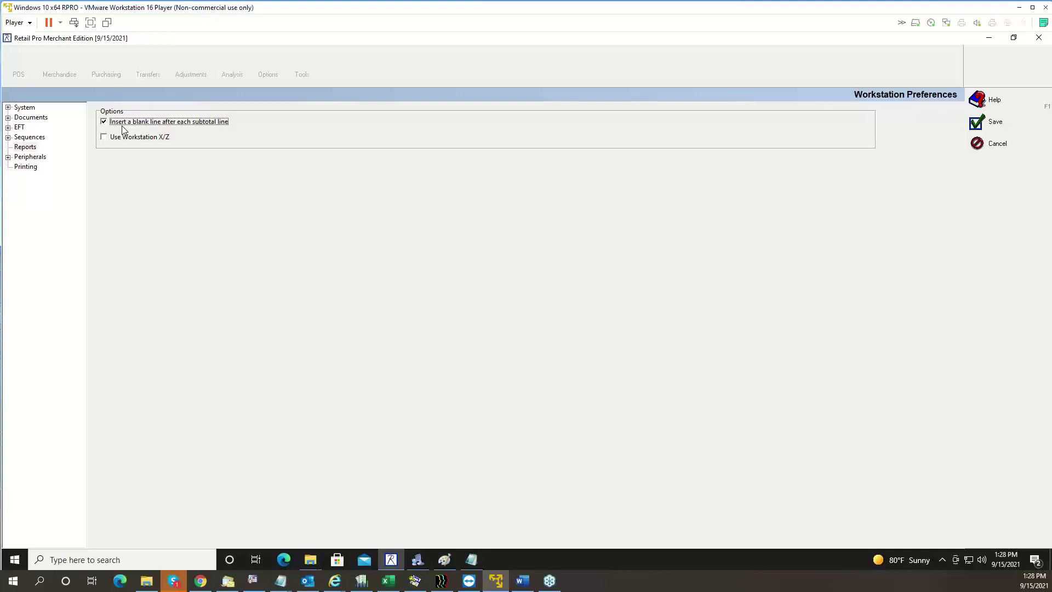
pyautogui.click(990, 125)
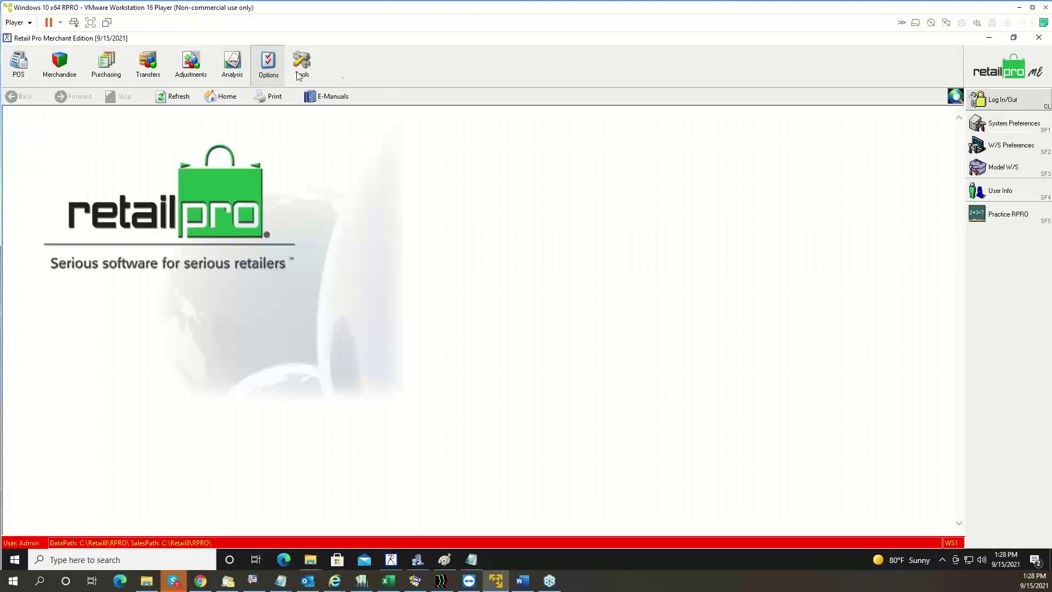
# Reopen Reports from Retail Pro and open the summary report SALES: DCS by VC Summary for editing
pyautogui.click(233, 63)
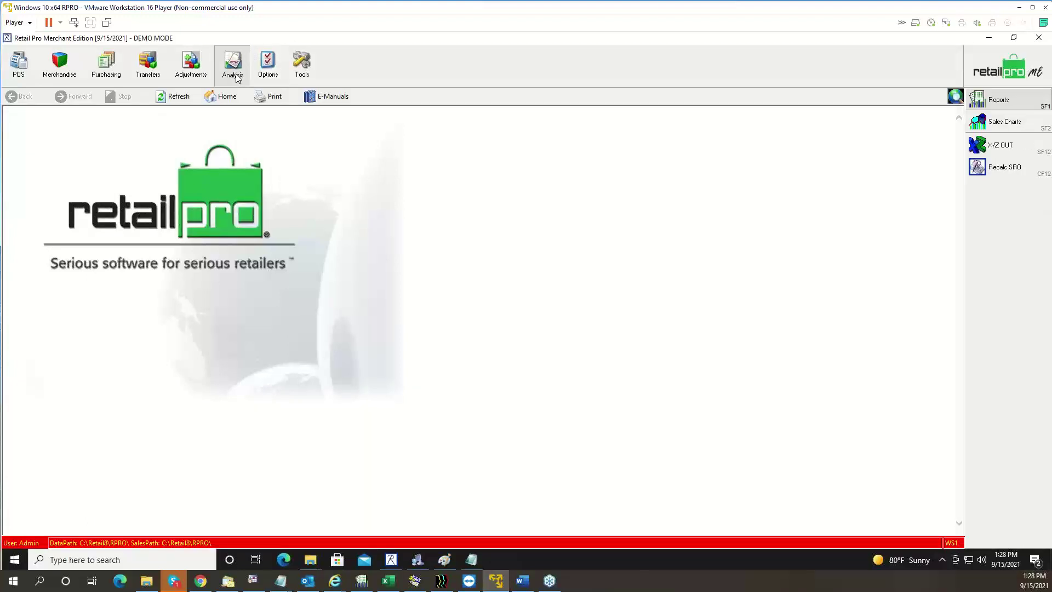
pyautogui.click(1013, 105)
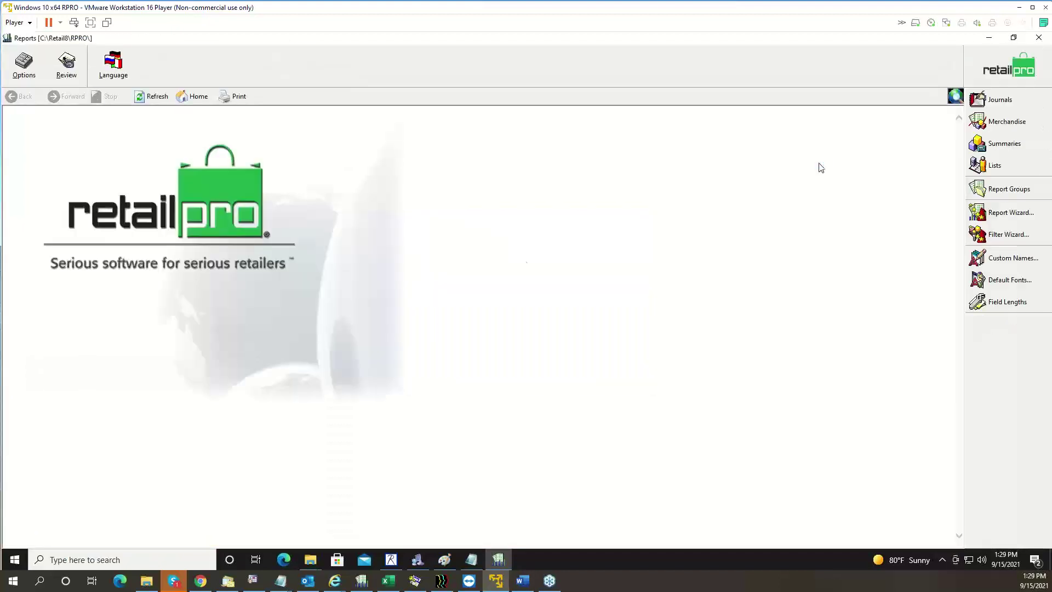
pyautogui.click(996, 143)
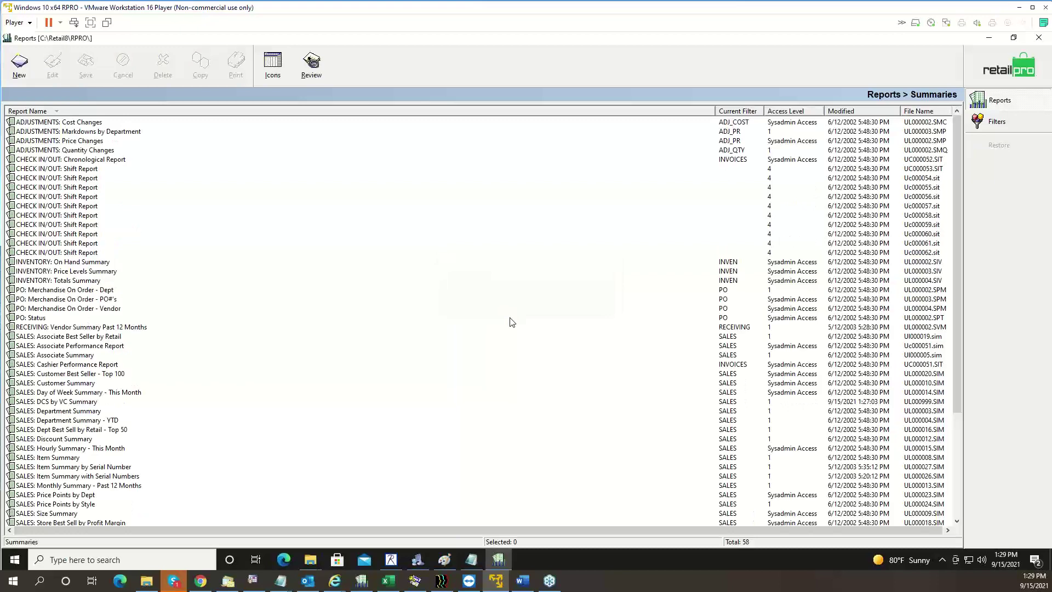
pyautogui.click(50, 374)
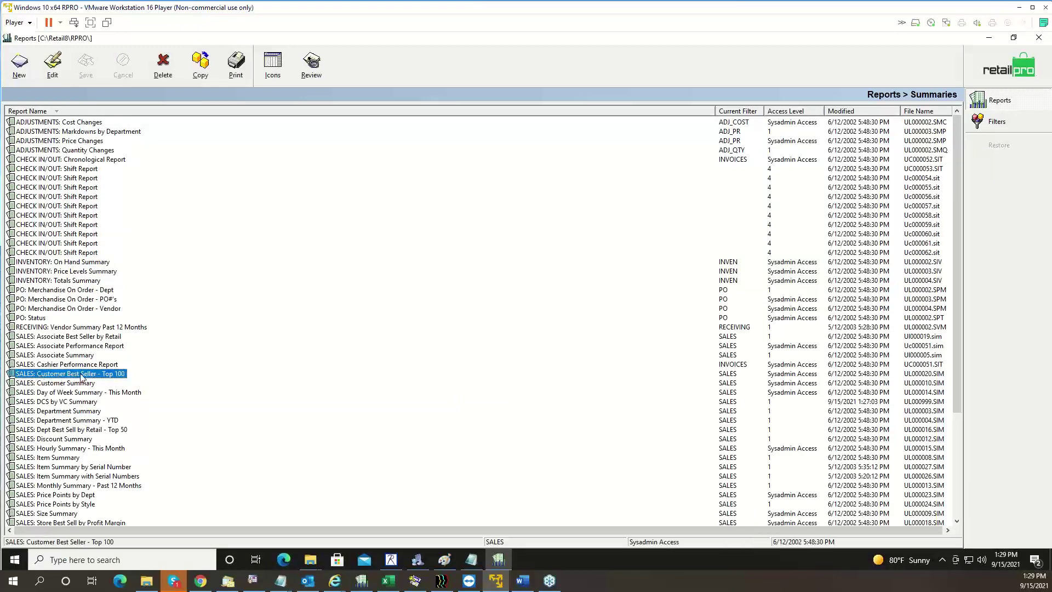
pyautogui.scroll(-3, 81, 382)
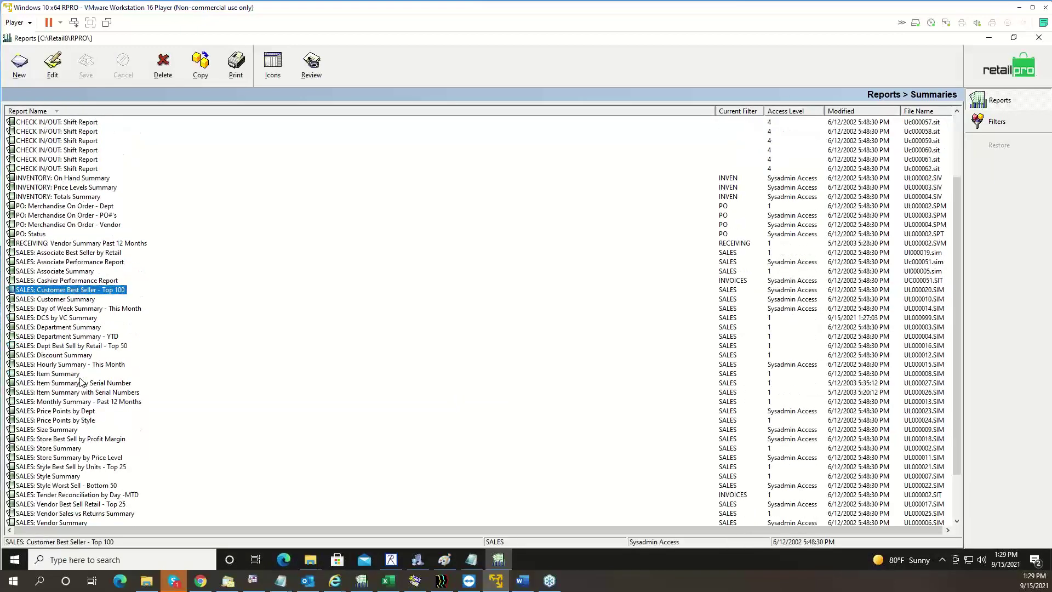
pyautogui.click(45, 317)
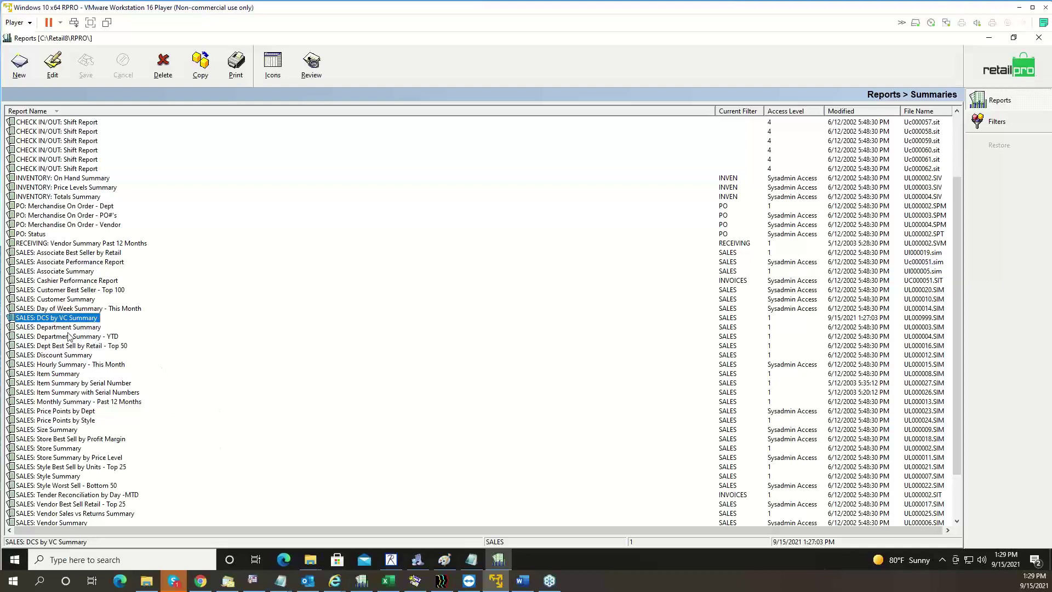
pyautogui.click(53, 71)
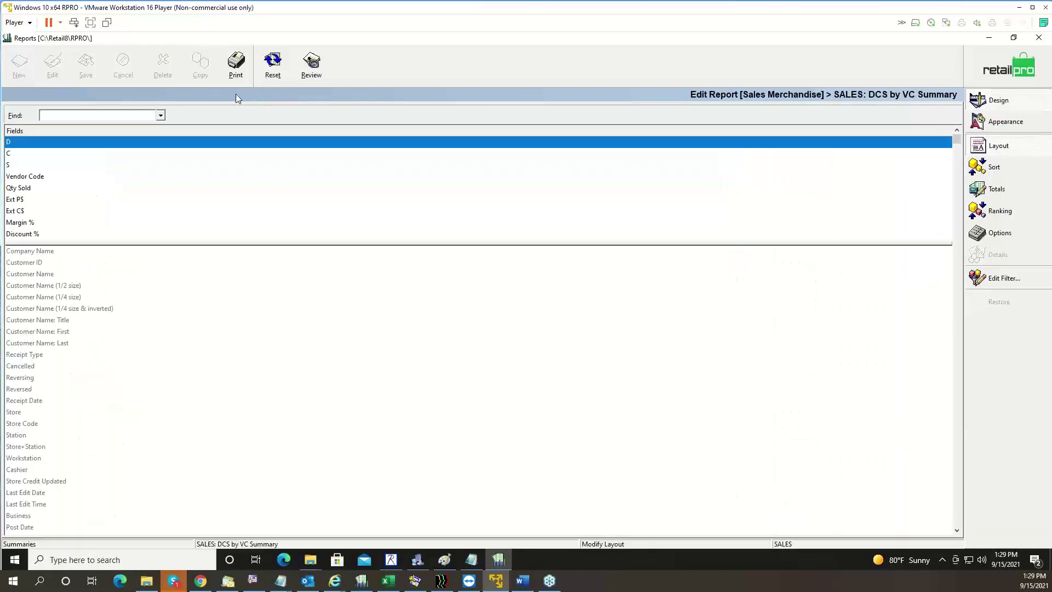
# Rerun the report with its default criteria, examine the spacing after subtotals at 200% zoom, and close it without saving the output
pyautogui.click(237, 68)
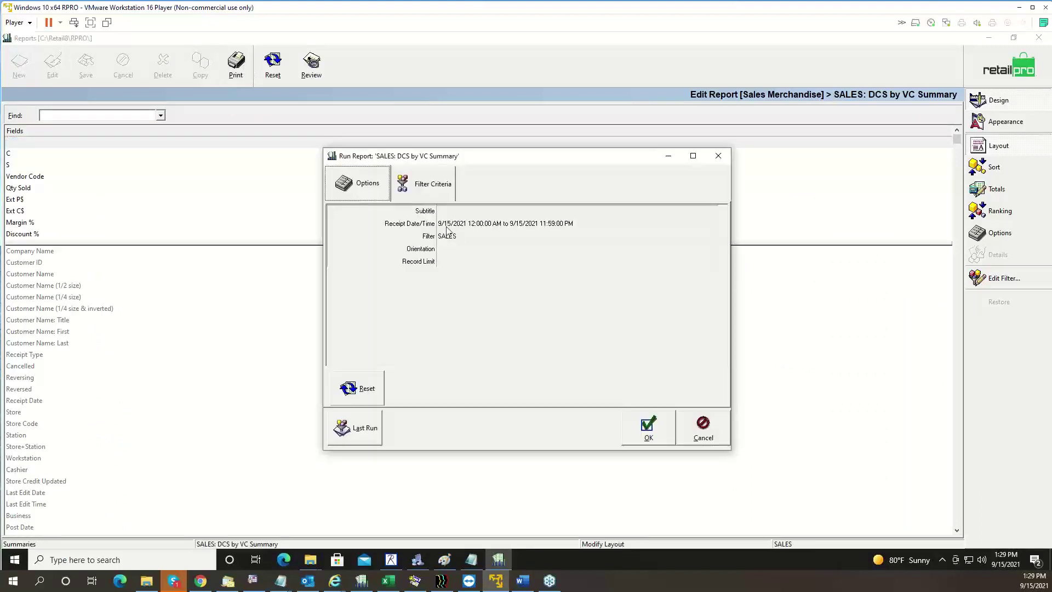
pyautogui.click(629, 421)
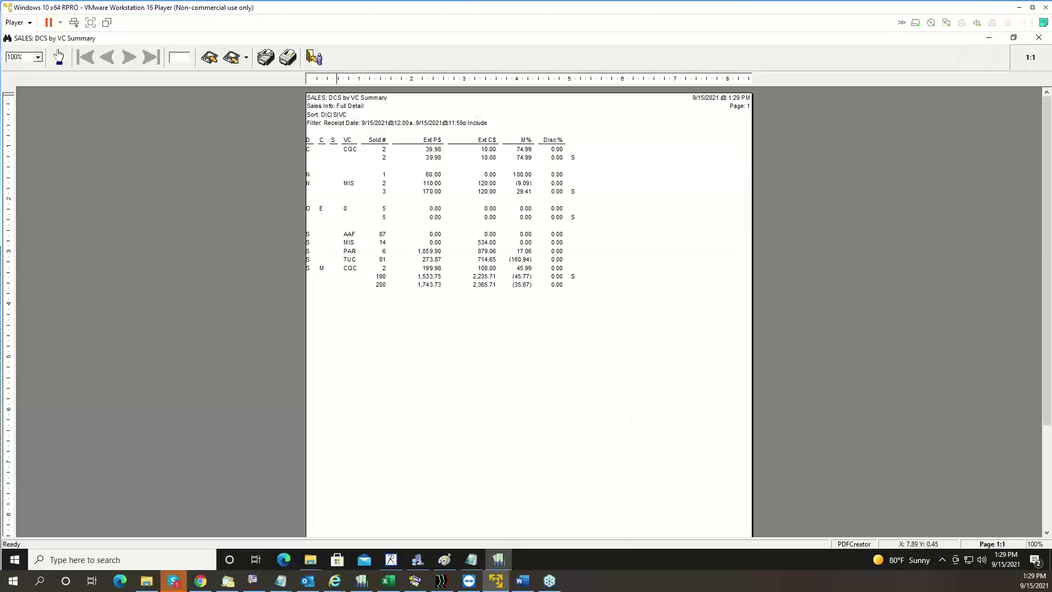
pyautogui.click(38, 60)
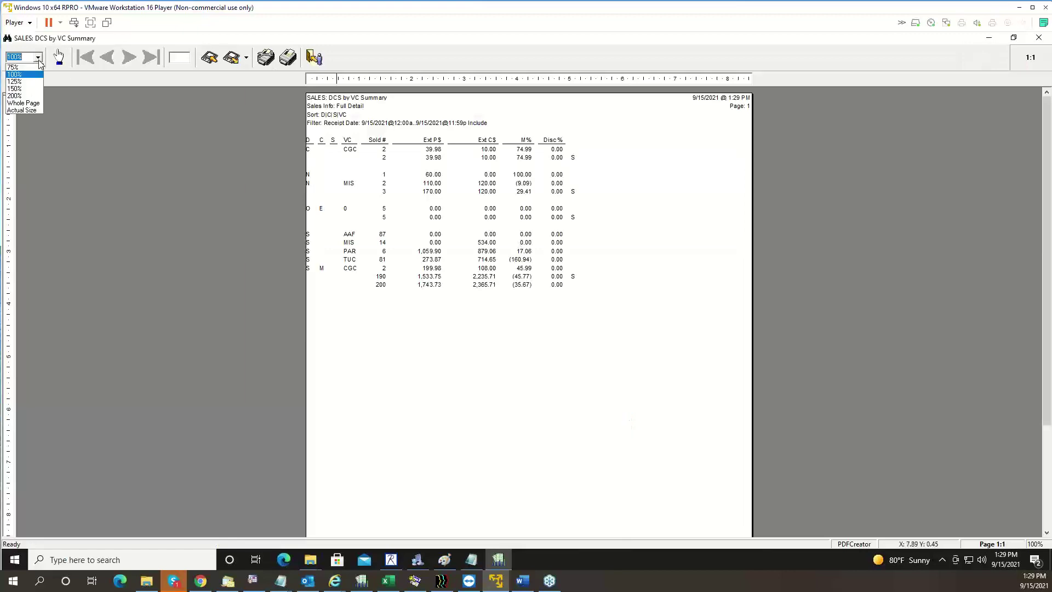
pyautogui.click(31, 96)
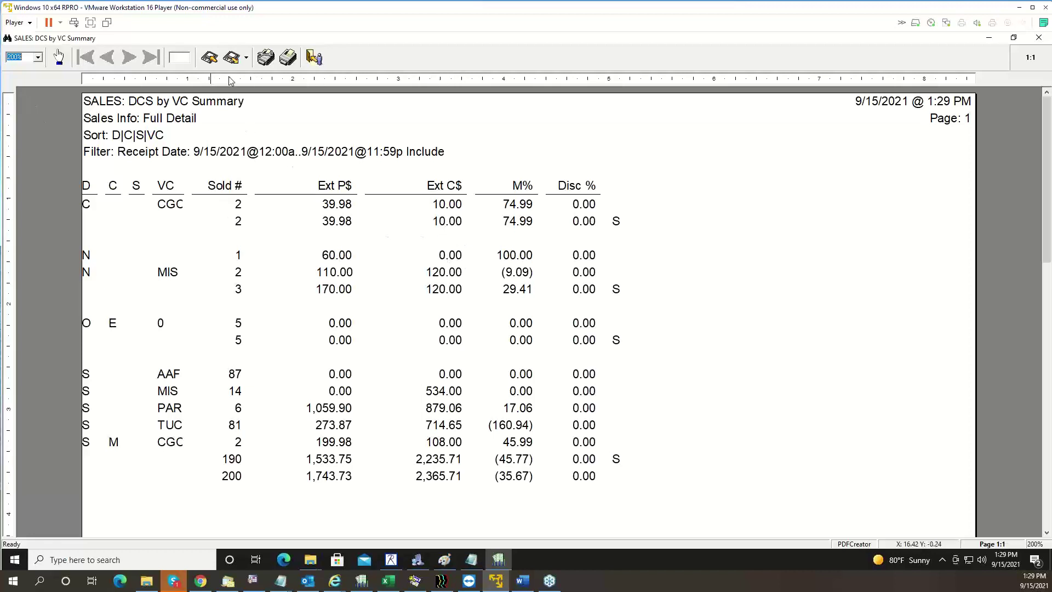
pyautogui.click(314, 57)
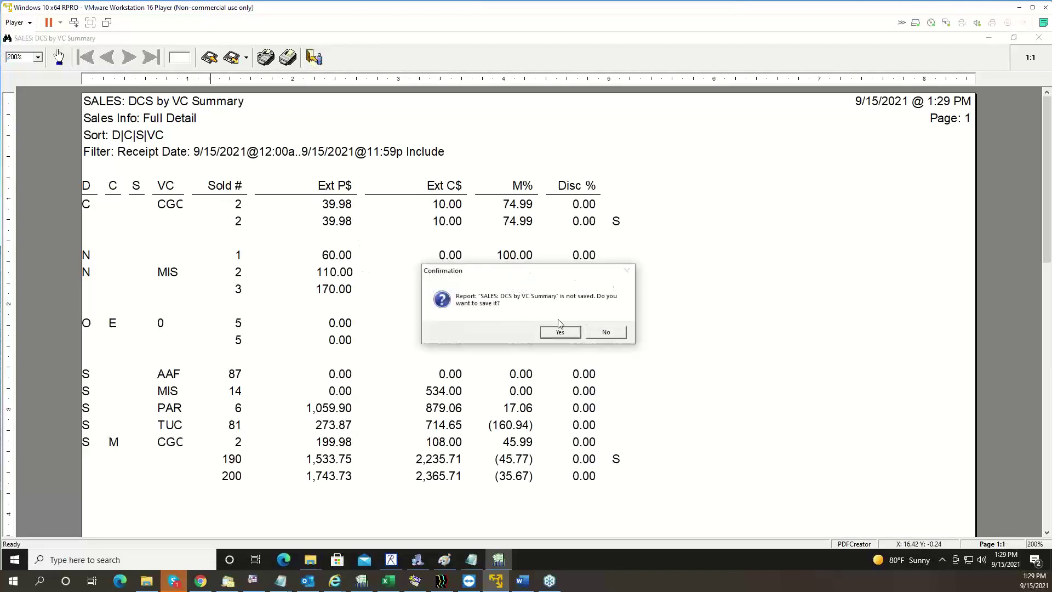
pyautogui.click(600, 333)
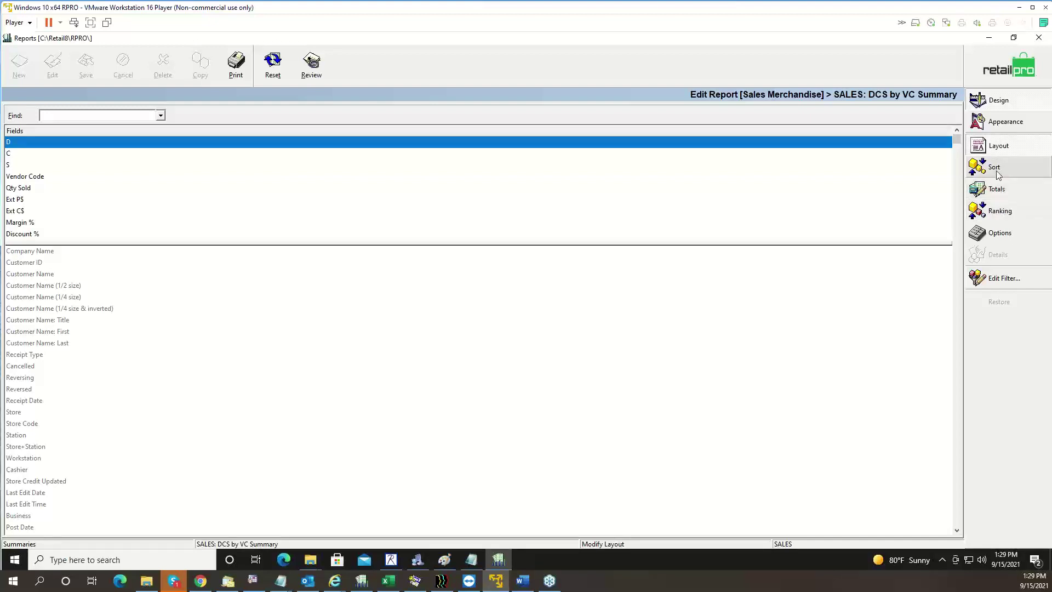
# Set the report's column headings font style to Bold, and leave the details font as it is
pyautogui.click(1002, 126)
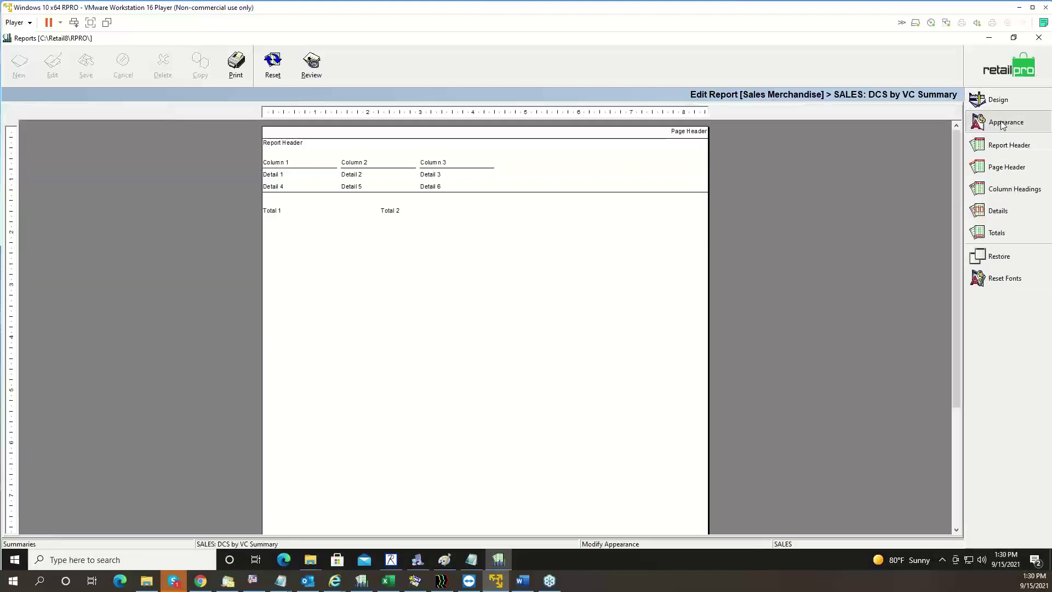
pyautogui.click(1004, 189)
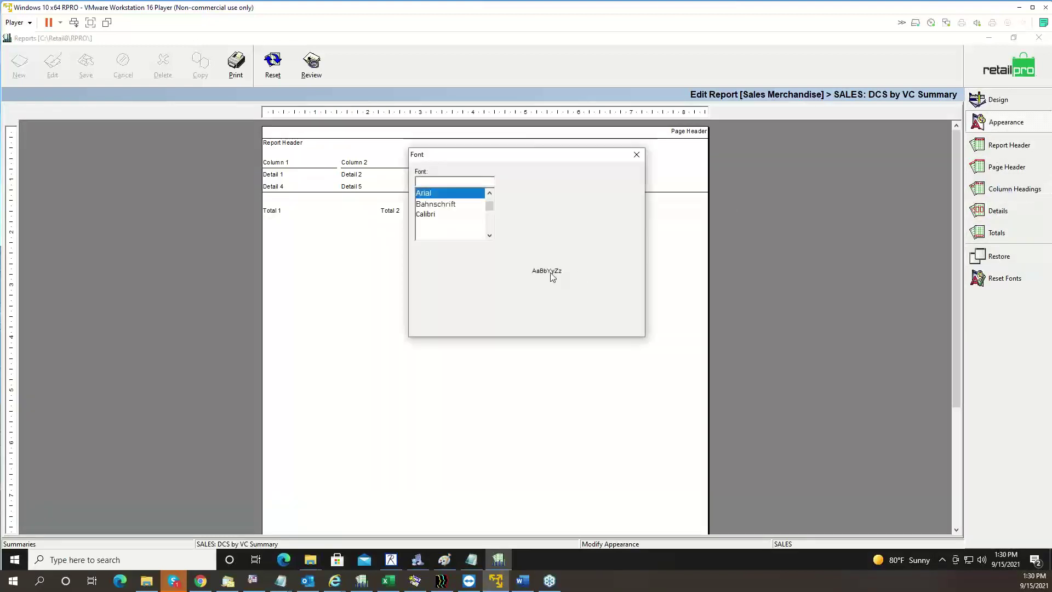
pyautogui.click(515, 214)
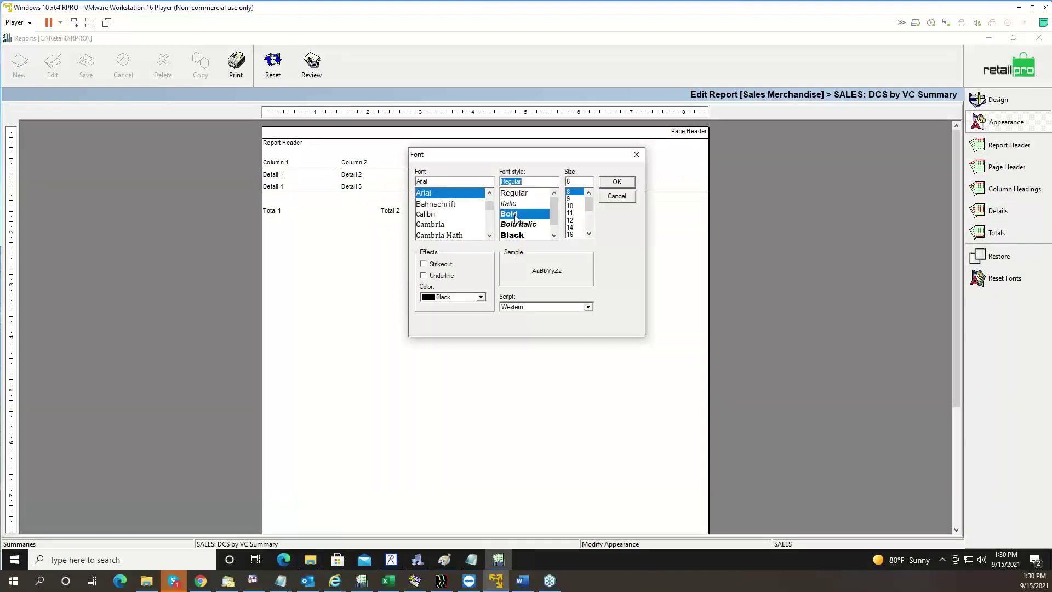
pyautogui.click(616, 182)
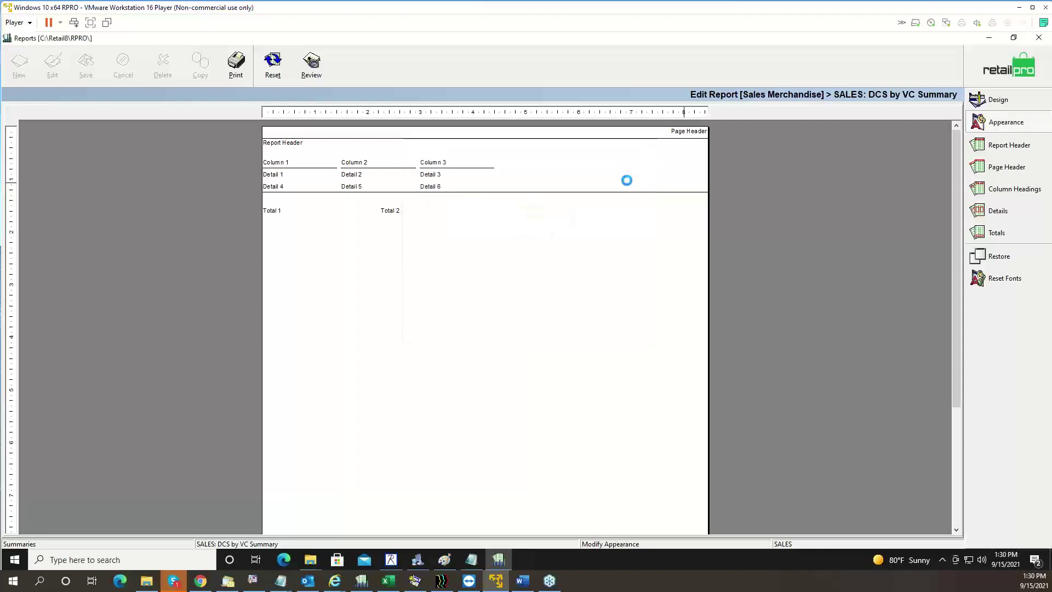
pyautogui.click(999, 212)
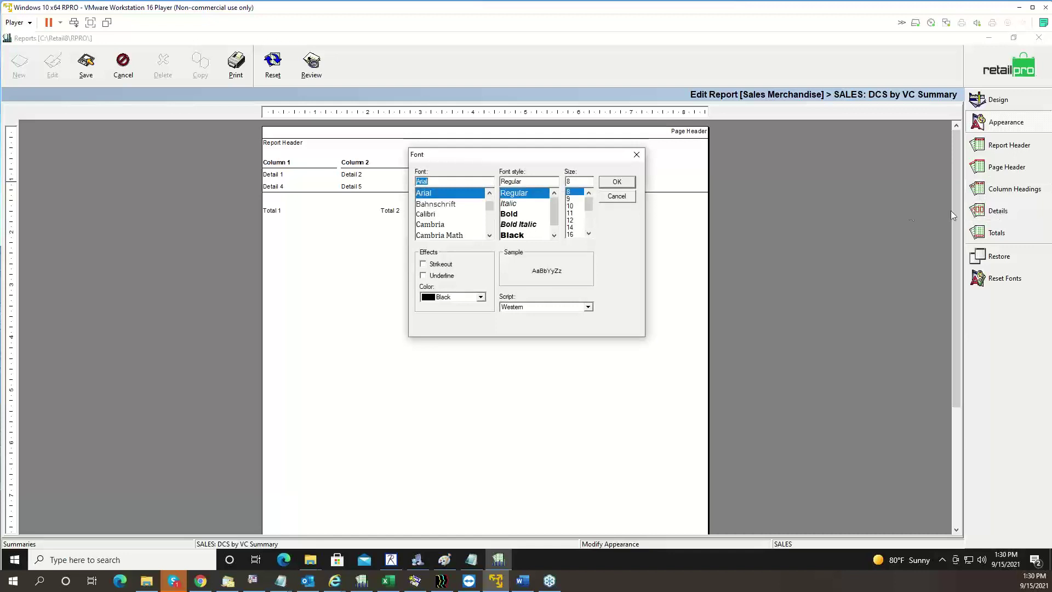
pyautogui.click(637, 155)
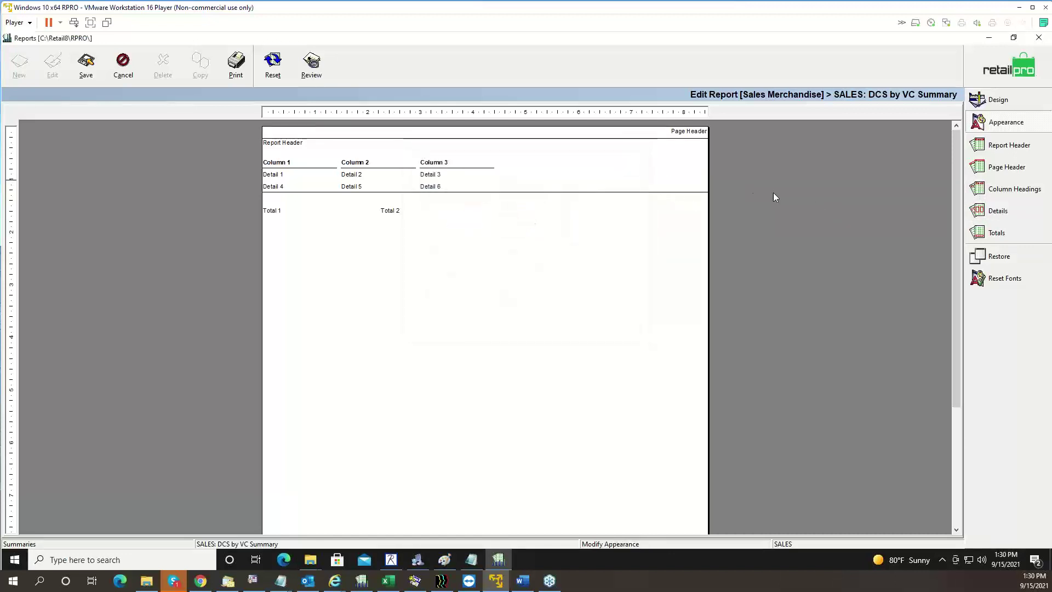
# Set the report's totals font to Bold in Navy and save the report
pyautogui.click(996, 234)
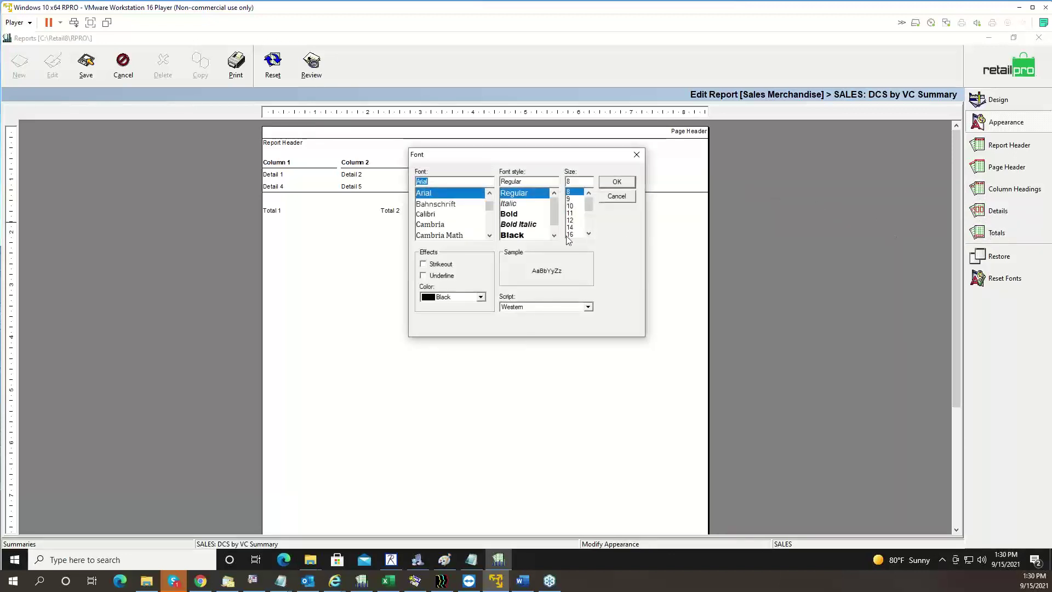
pyautogui.click(509, 214)
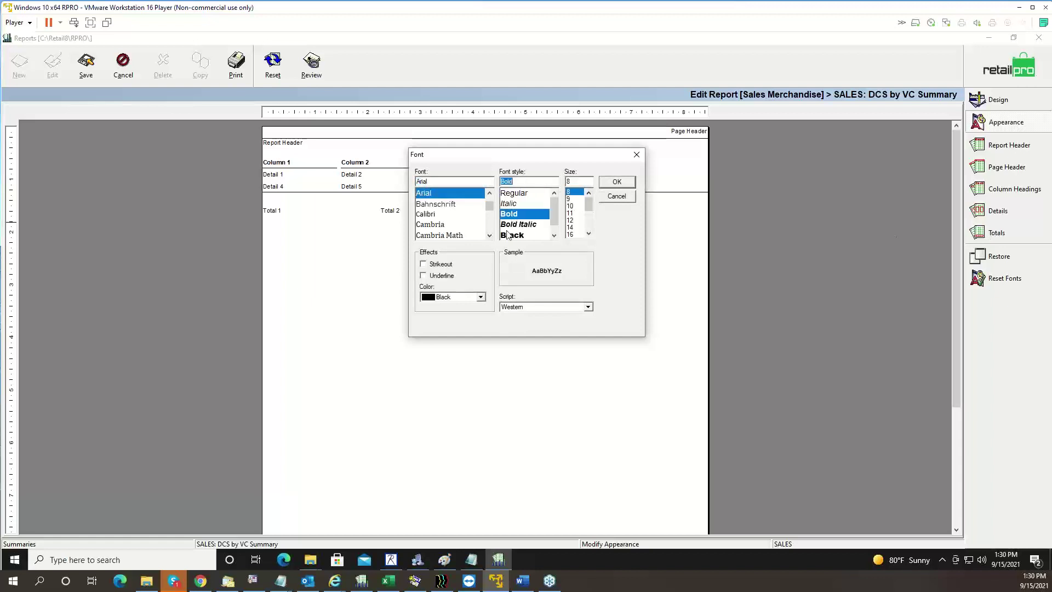
pyautogui.click(480, 297)
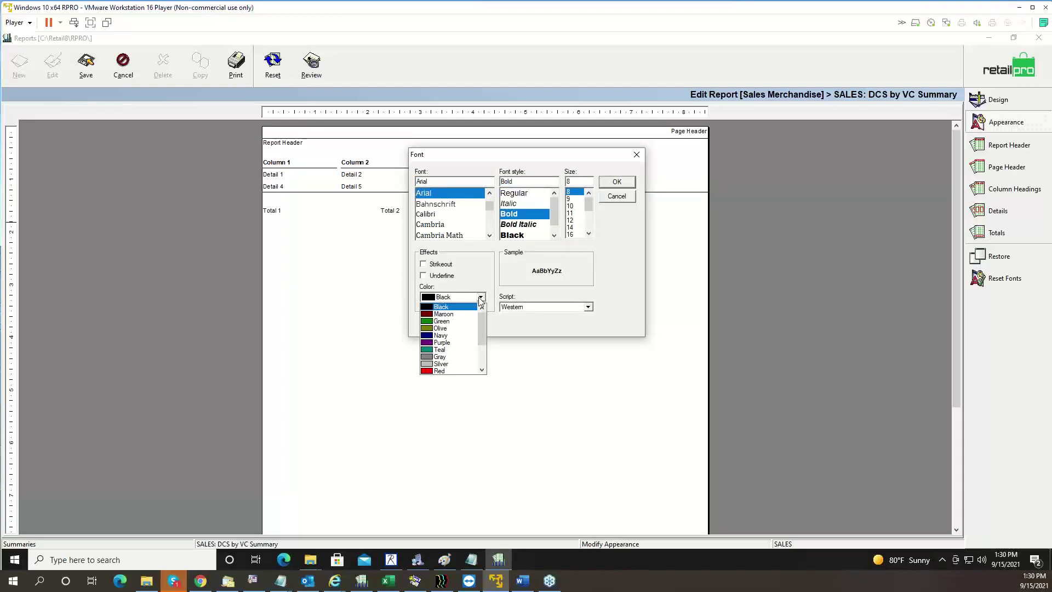
pyautogui.click(438, 335)
pyautogui.click(624, 181)
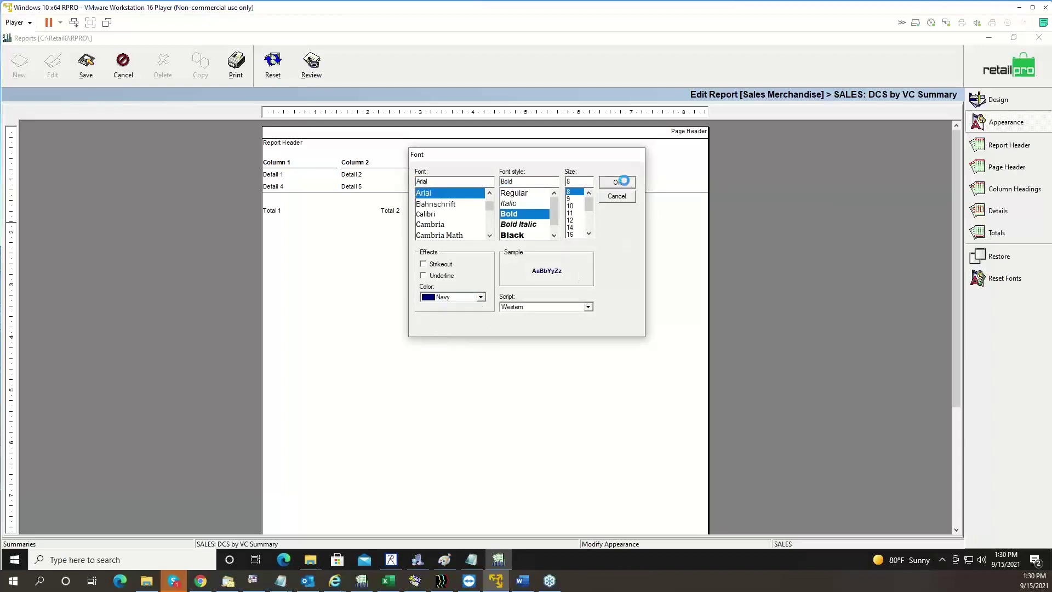
pyautogui.click(85, 70)
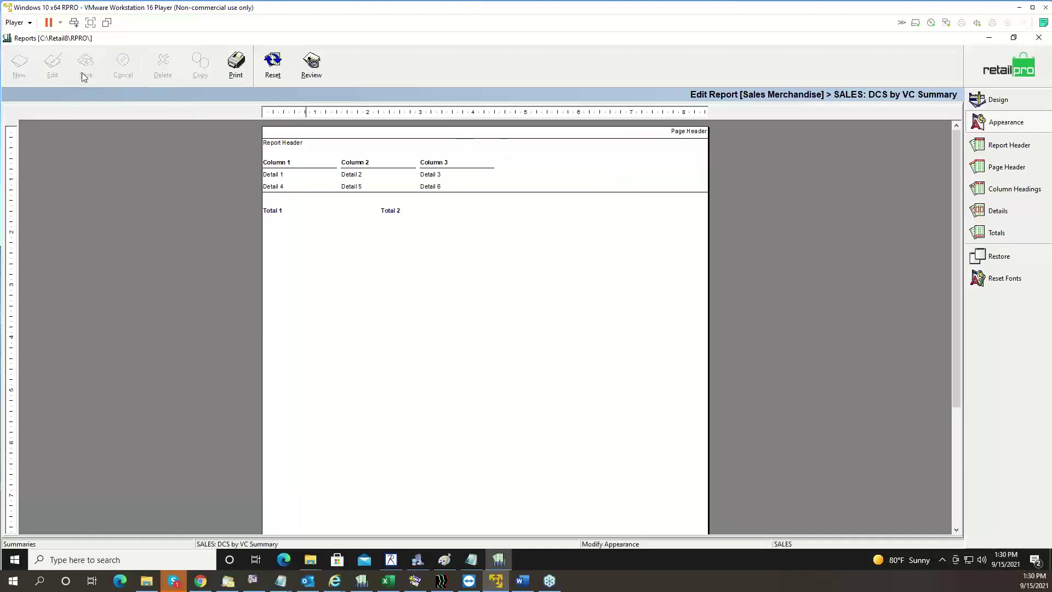
# Run the report with its default criteria, examine the totals formatting at 200% zoom, and close it without saving the output
pyautogui.click(230, 76)
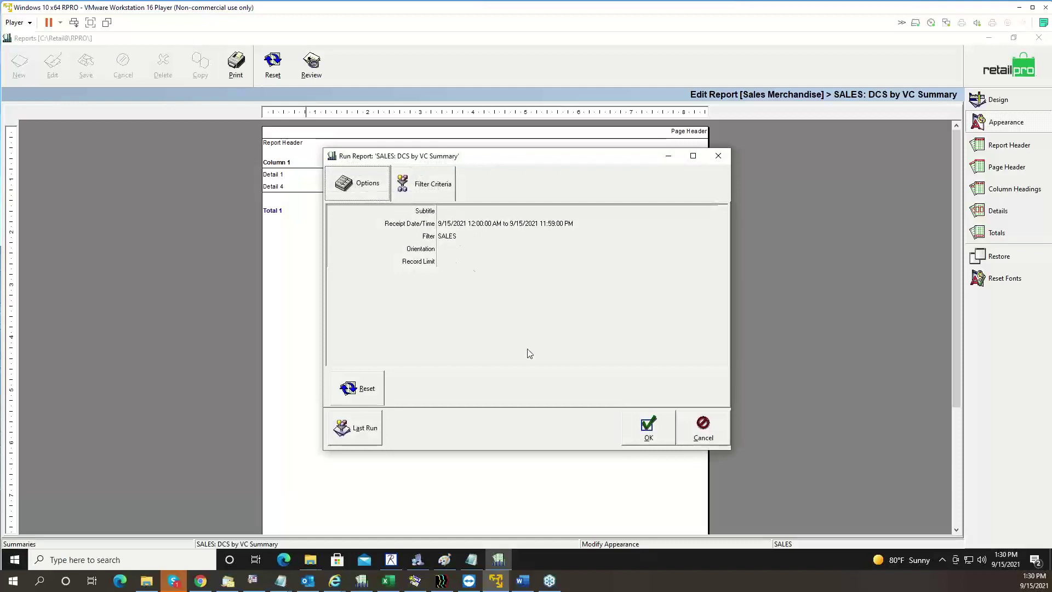
pyautogui.click(639, 442)
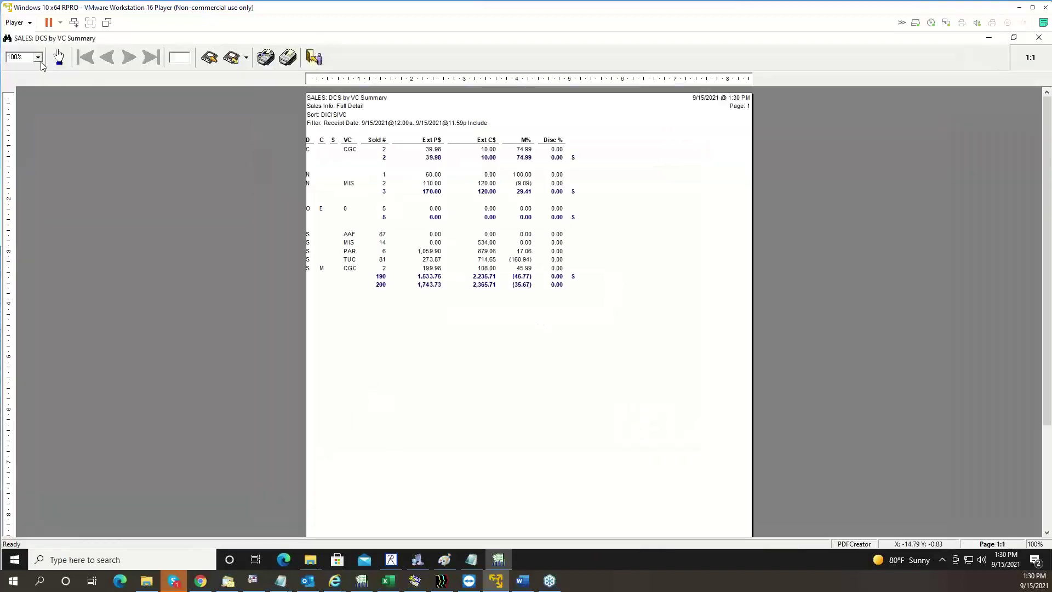
pyautogui.click(38, 58)
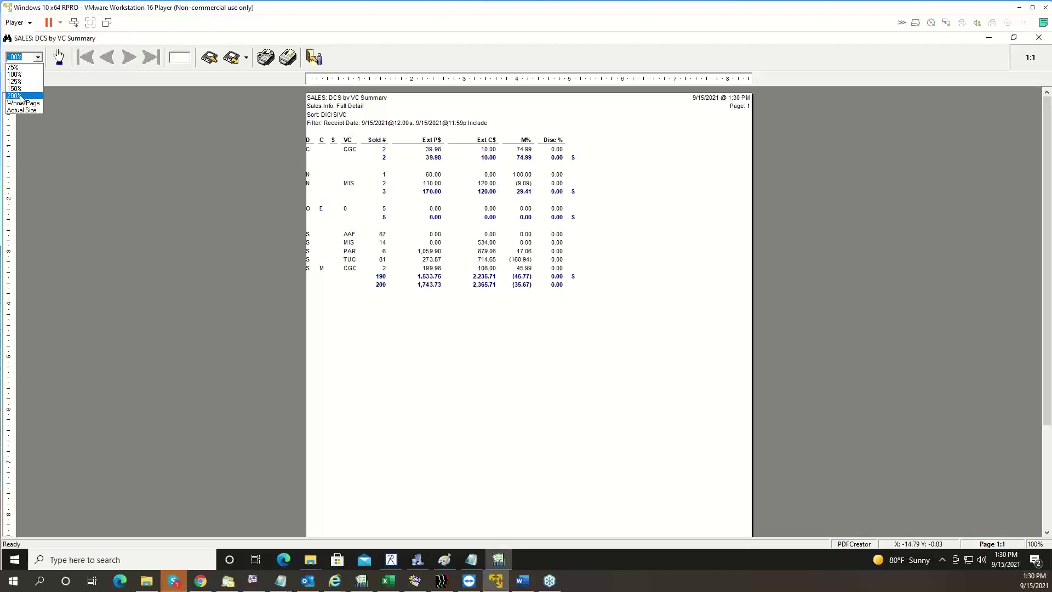
pyautogui.click(15, 96)
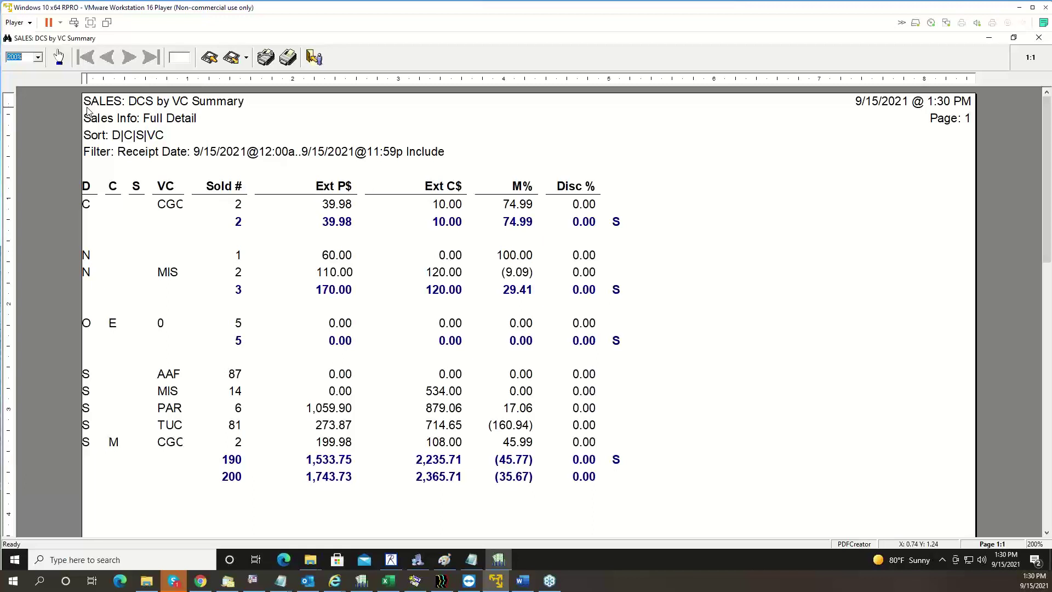
pyautogui.click(321, 61)
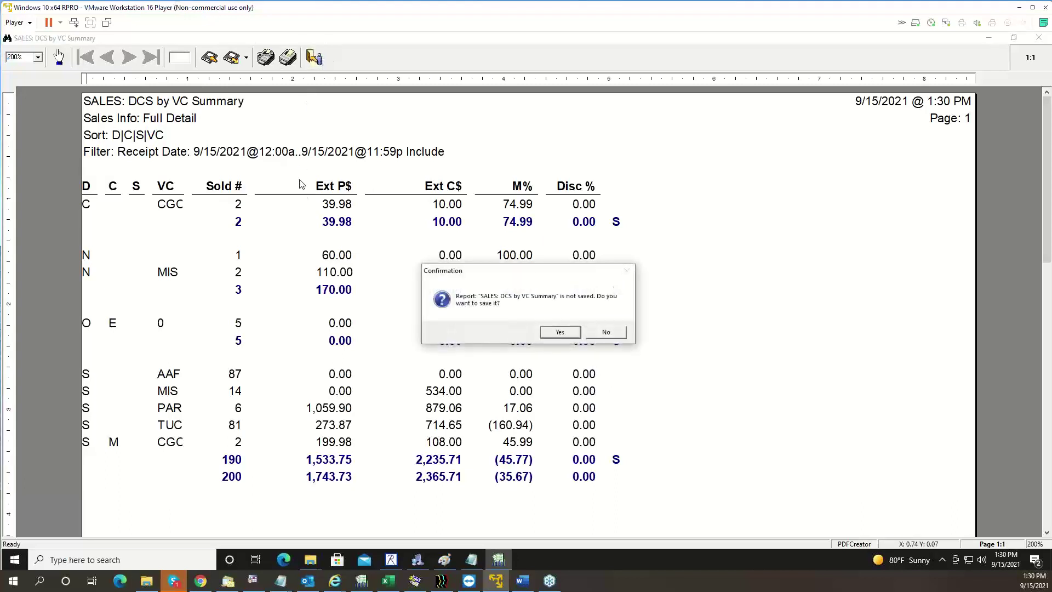
pyautogui.moveTo(464, 269); pyautogui.dragTo(559, 350)
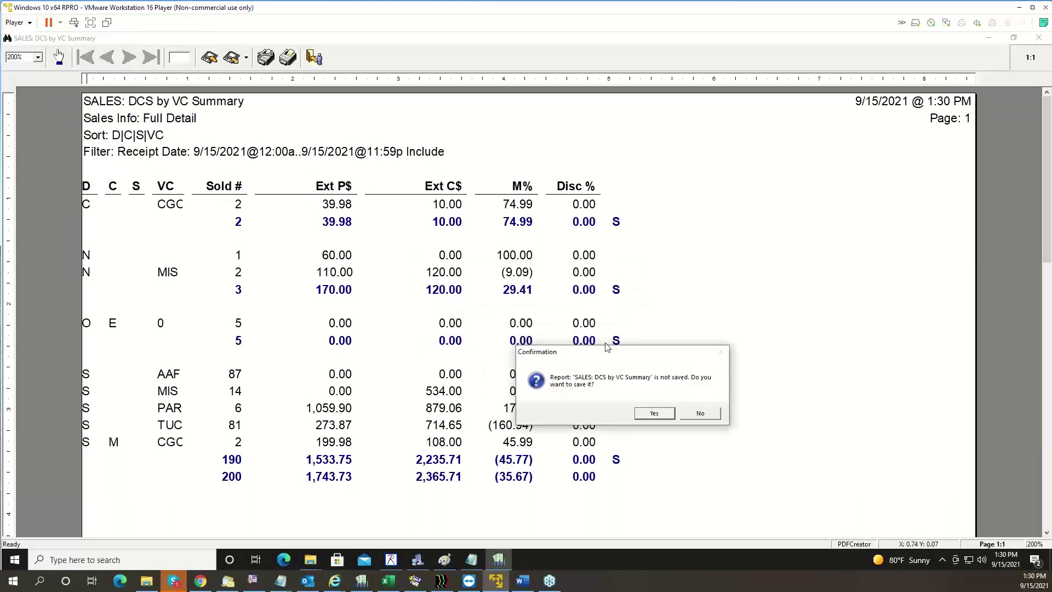
pyautogui.click(688, 414)
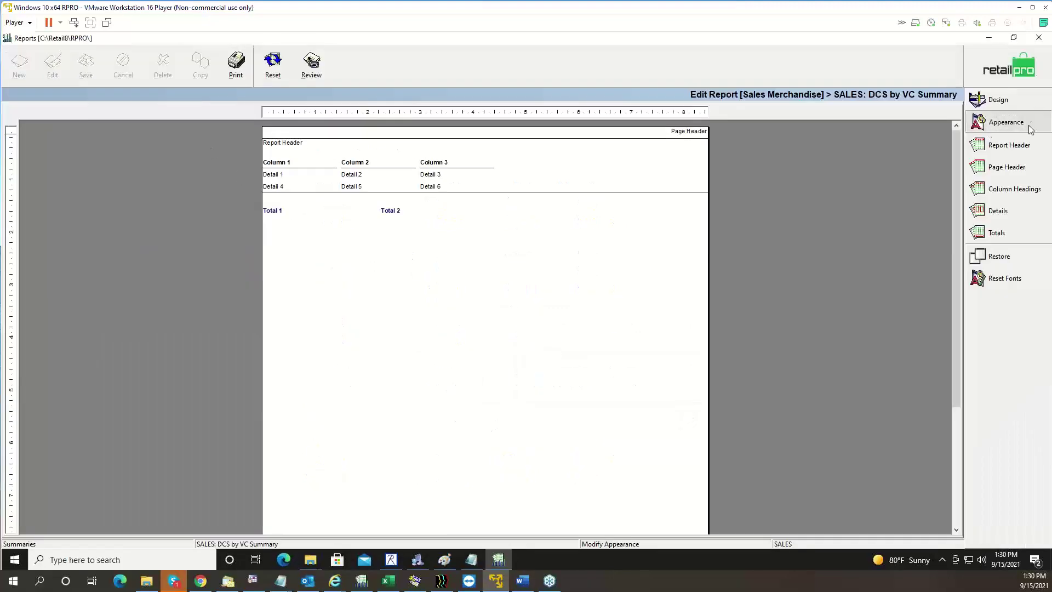
# In the report design, add Qty Sold as the ranking field and save the report
pyautogui.click(1018, 107)
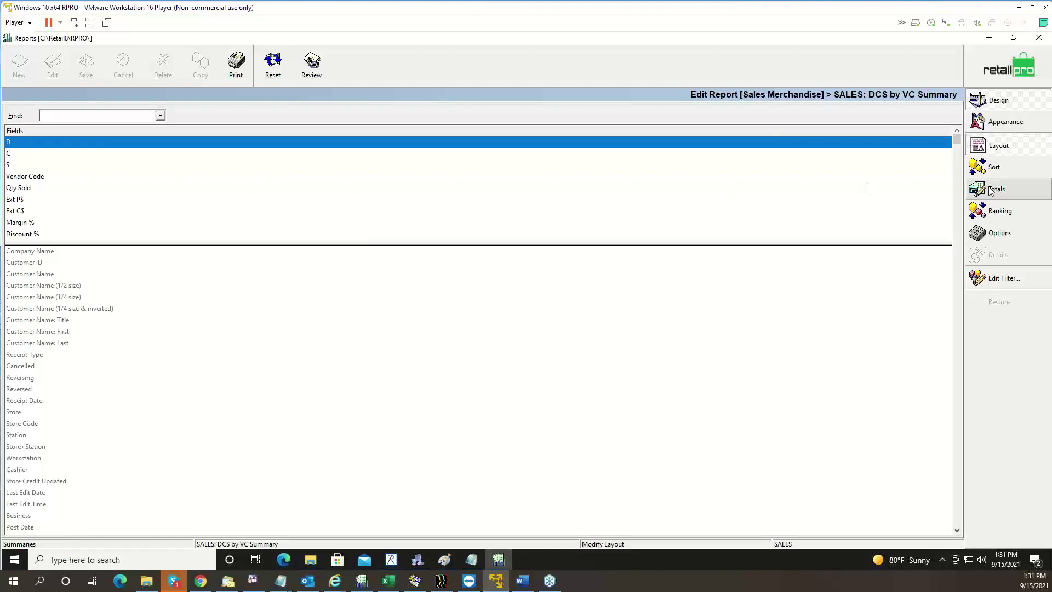
pyautogui.click(994, 213)
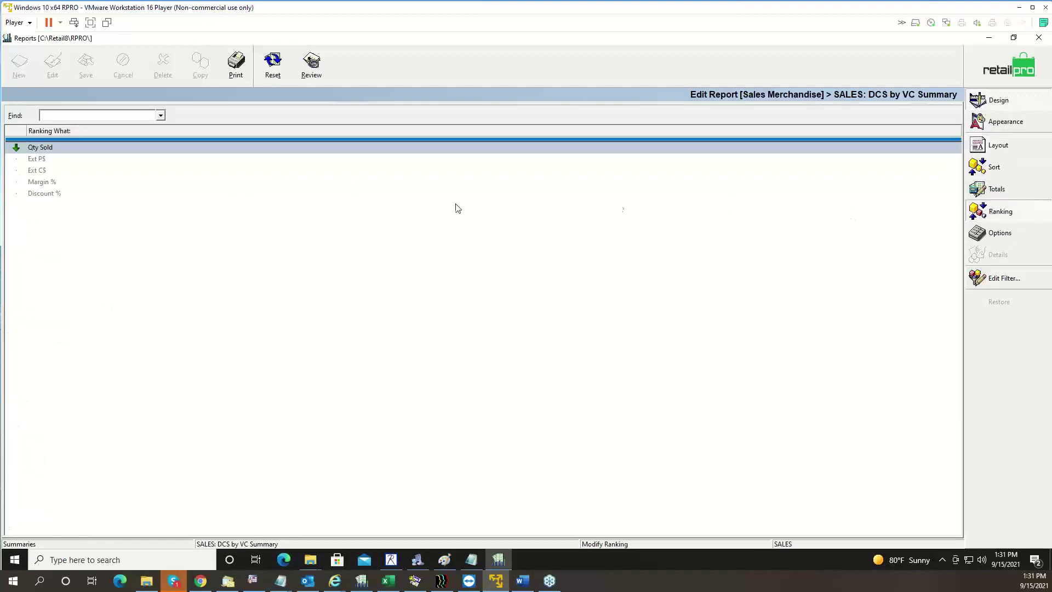
pyautogui.click(18, 148)
pyautogui.click(62, 150)
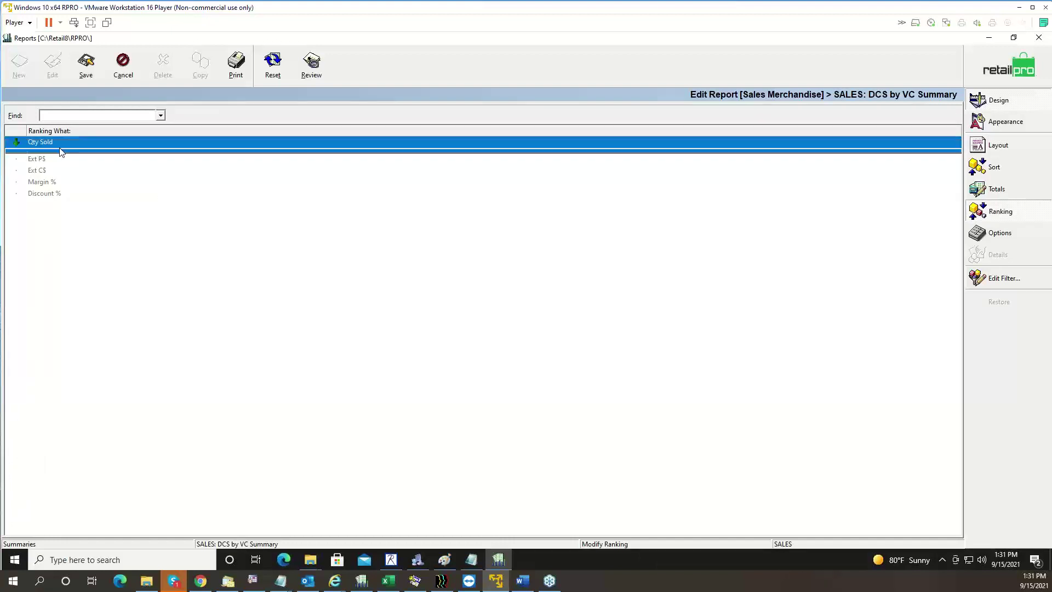
pyautogui.click(86, 65)
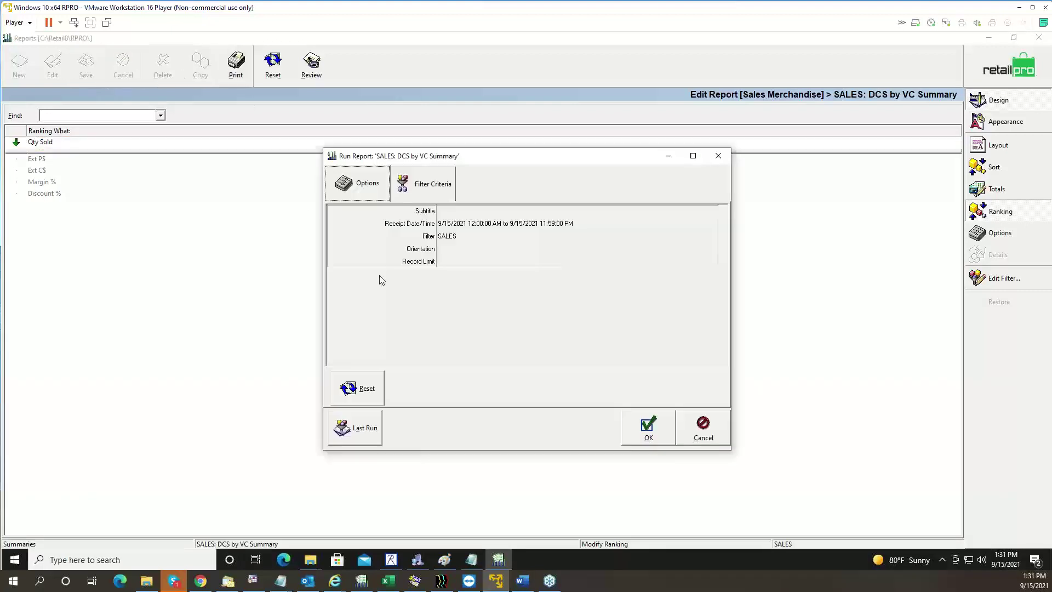
# Run the ranked report with its default criteria, examine the Sold # ordering at 200% zoom, and close it without saving the output
pyautogui.click(648, 427)
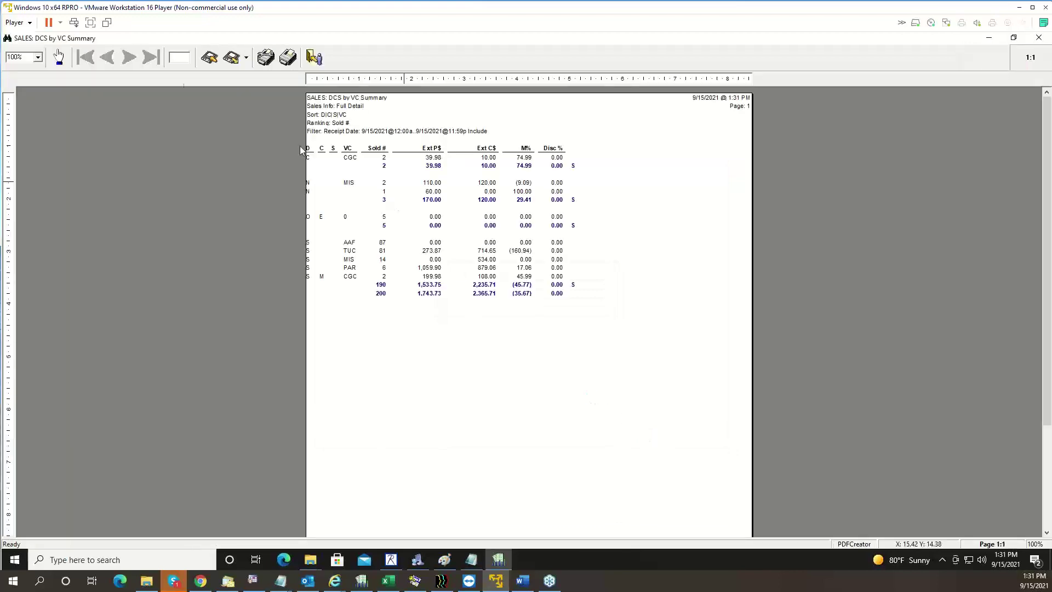
pyautogui.click(38, 57)
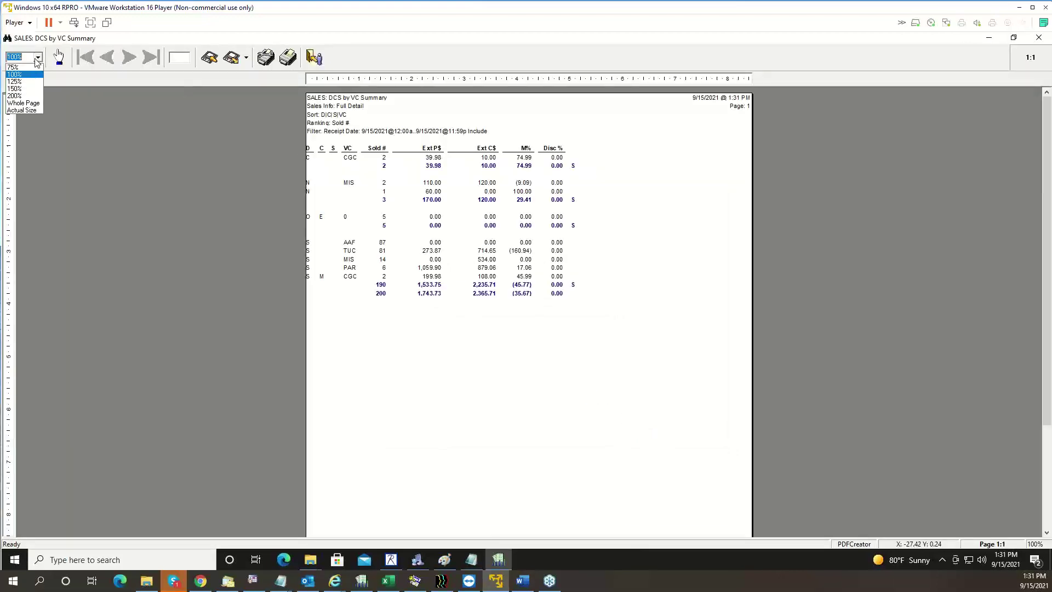
pyautogui.click(22, 96)
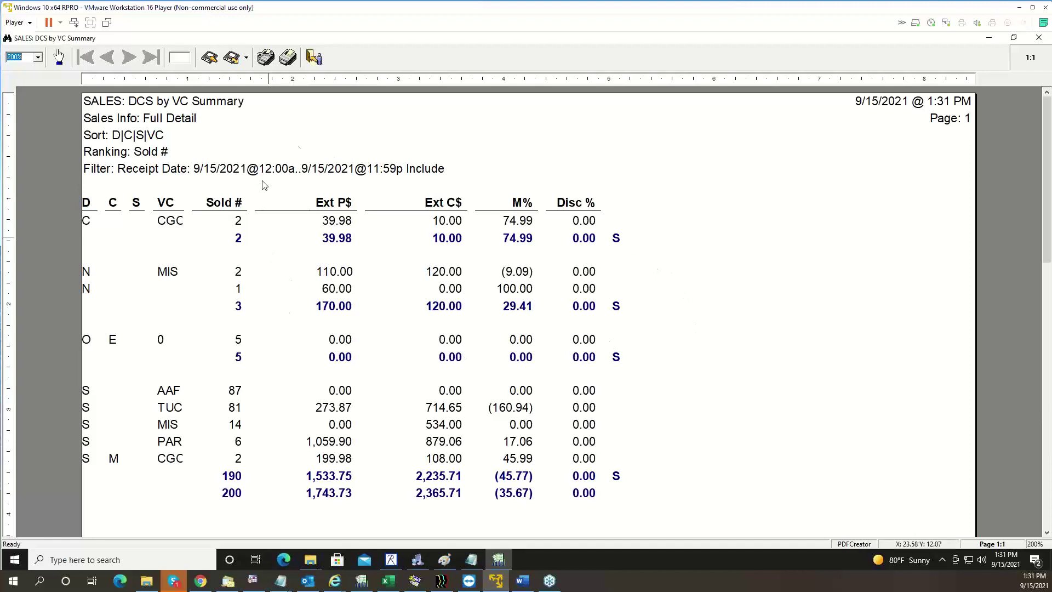
pyautogui.click(314, 60)
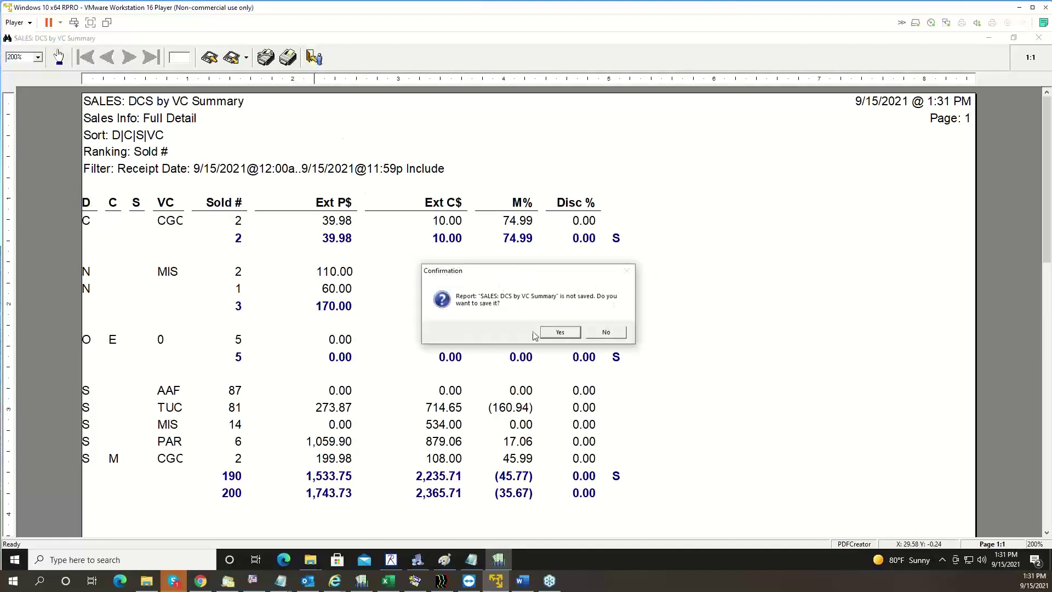
pyautogui.click(606, 333)
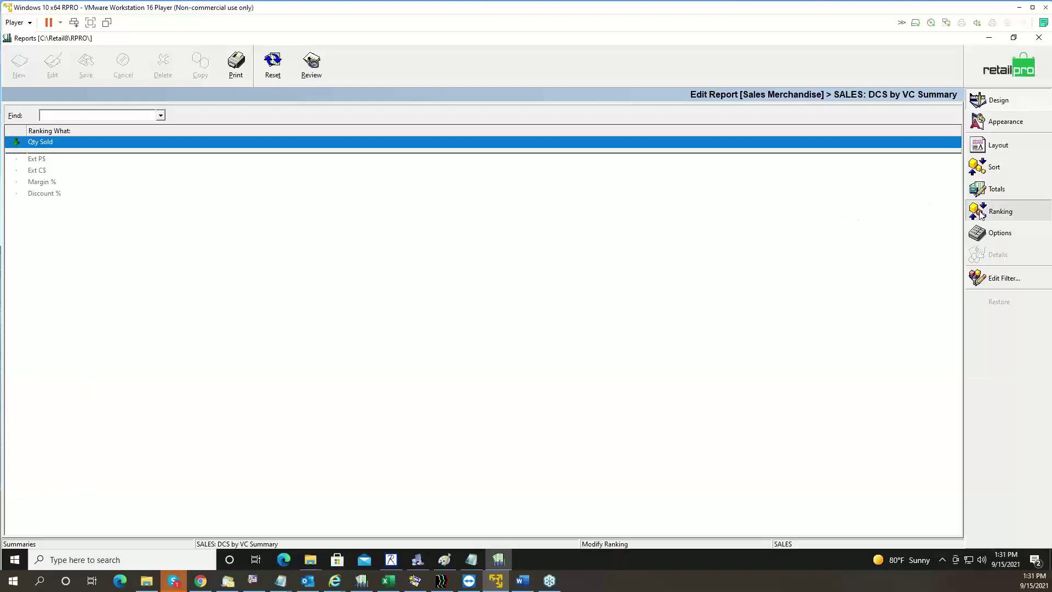
# Add Ext P$ as a second ranking field below Qty Sold
pyautogui.click(43, 159)
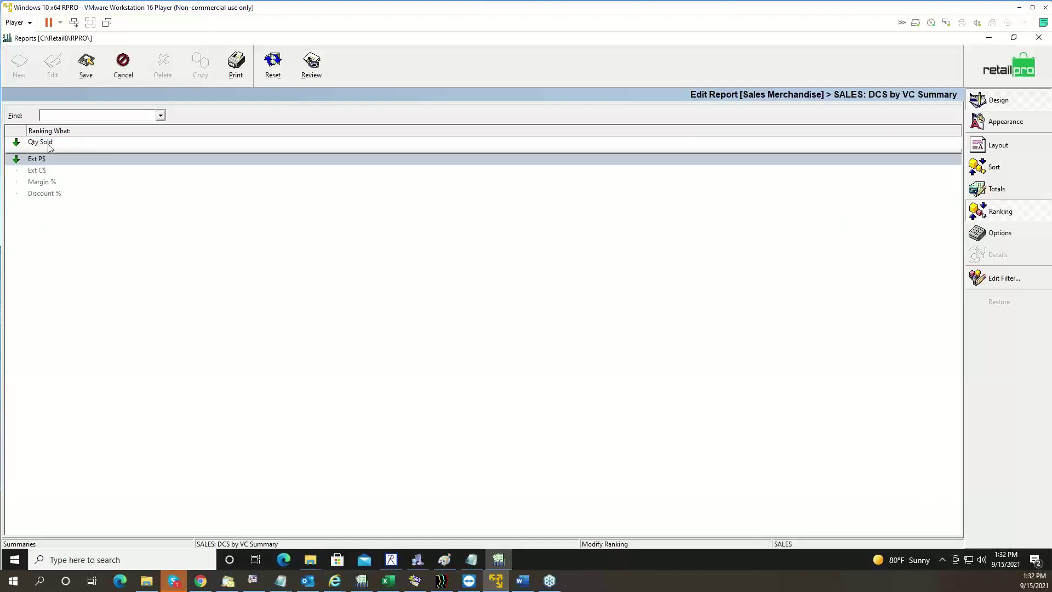
pyautogui.click(49, 143)
pyautogui.click(43, 160)
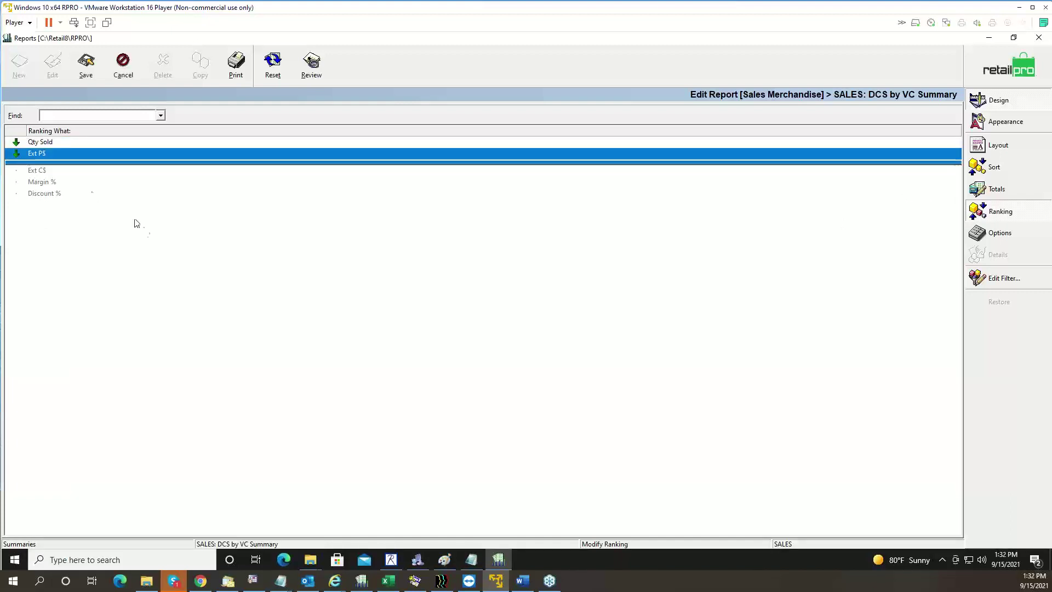
pyautogui.click(53, 142)
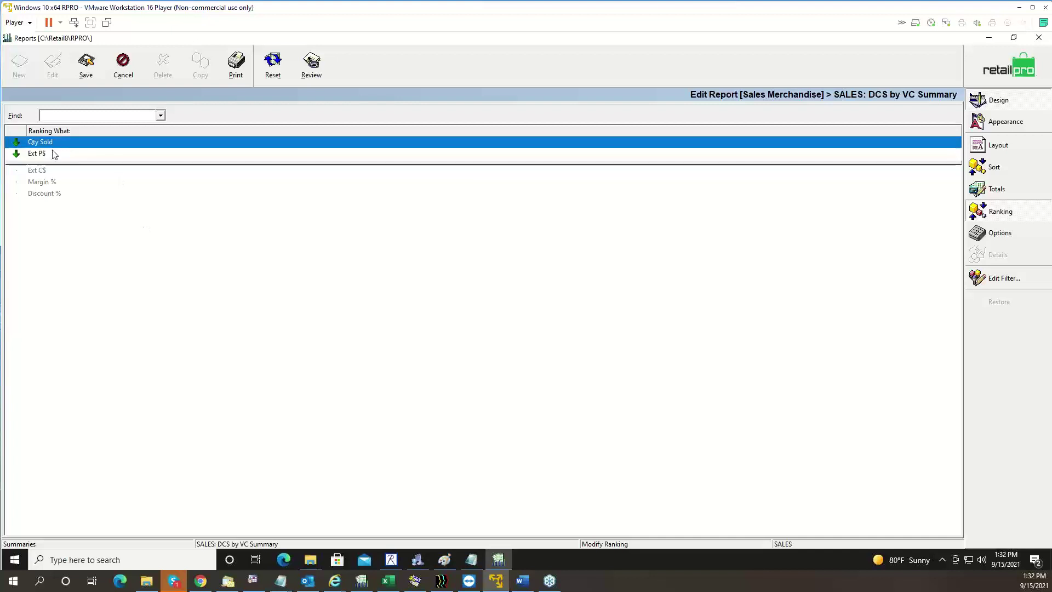
pyautogui.click(51, 154)
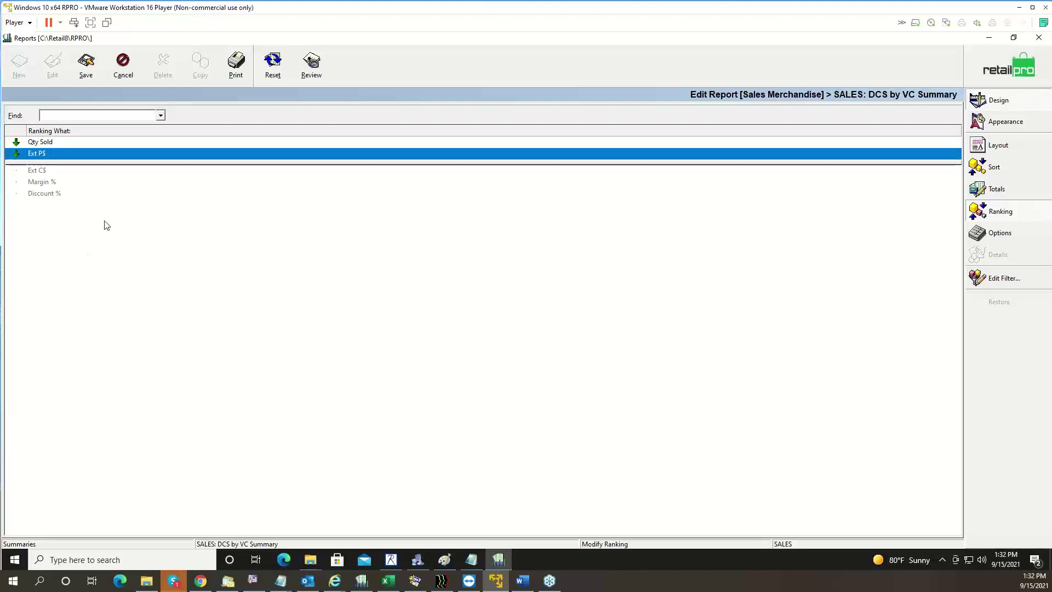
# Remove both fields from the ranking, glance at the Reports outline in Word, and close the report with its changes saved
pyautogui.moveTo(66, 162); pyautogui.dragTo(78, 136)
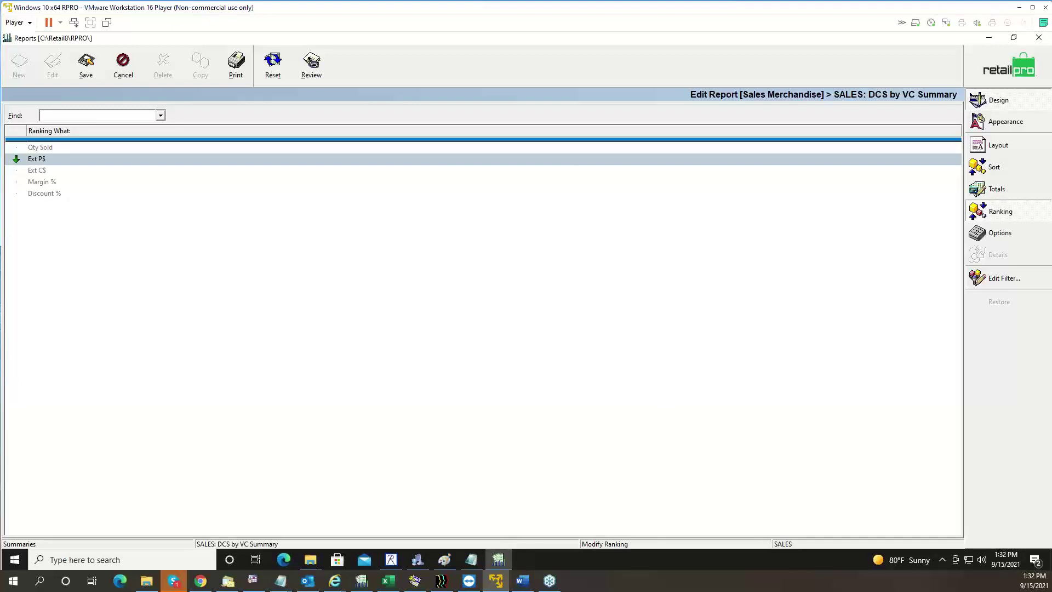
pyautogui.moveTo(0, 117); pyautogui.dragTo(624, 96)
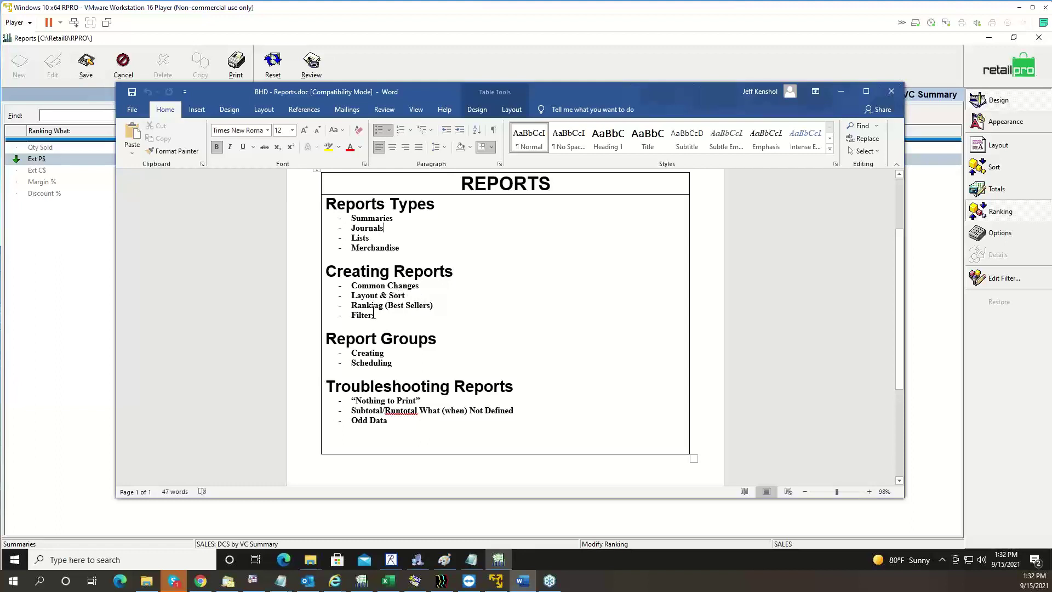
pyautogui.moveTo(572, 92); pyautogui.dragTo(0, 105)
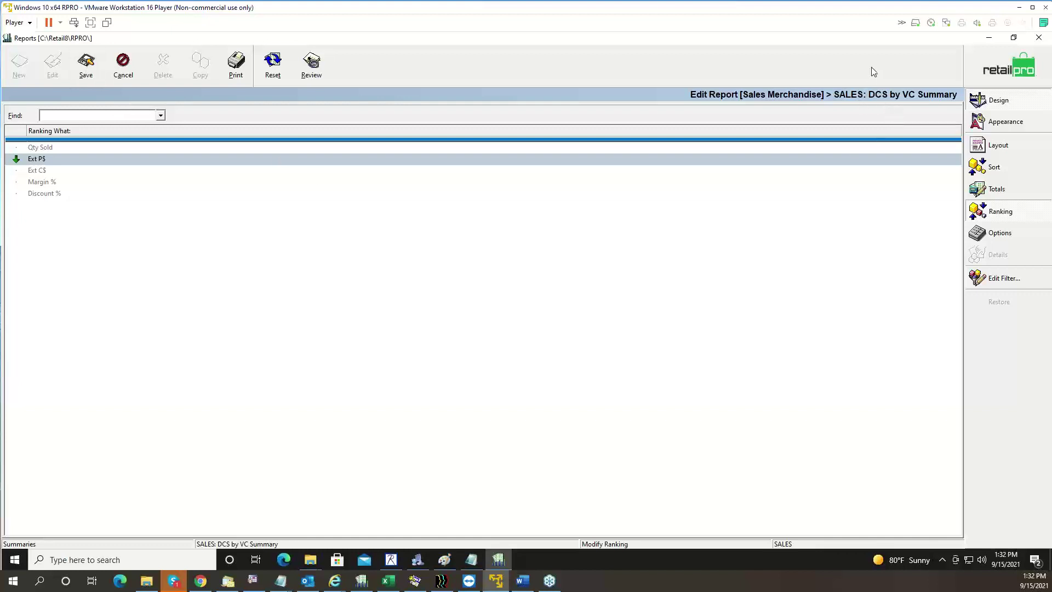
pyautogui.click(988, 72)
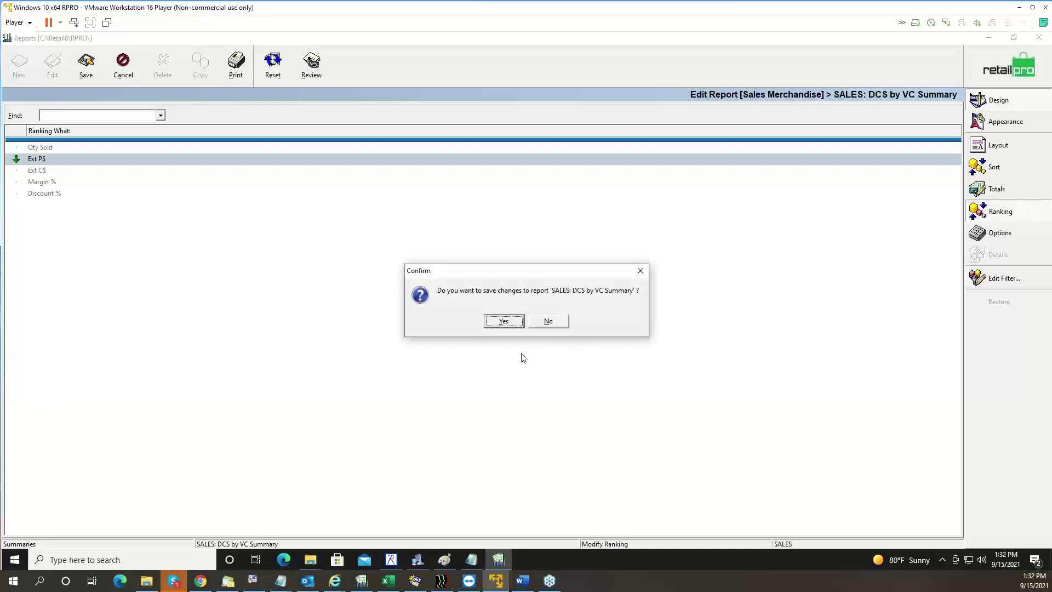
pyautogui.click(504, 323)
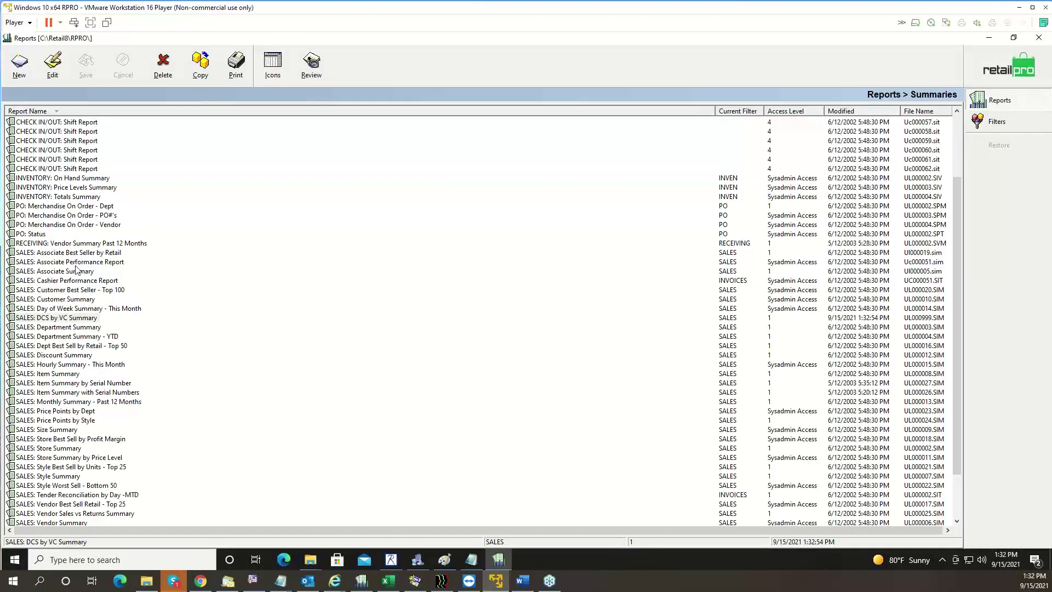
# Start running SALES: DCS by VC Summary from the summaries list and set its Store filter to store 001
pyautogui.click(236, 79)
pyautogui.click(445, 186)
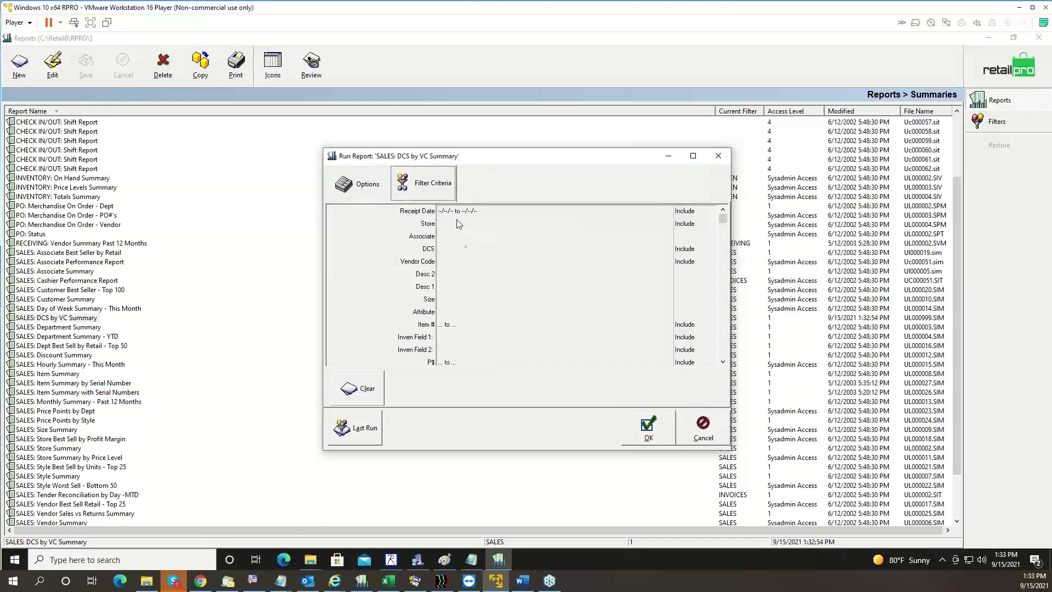
pyautogui.click(462, 249)
pyautogui.click(459, 225)
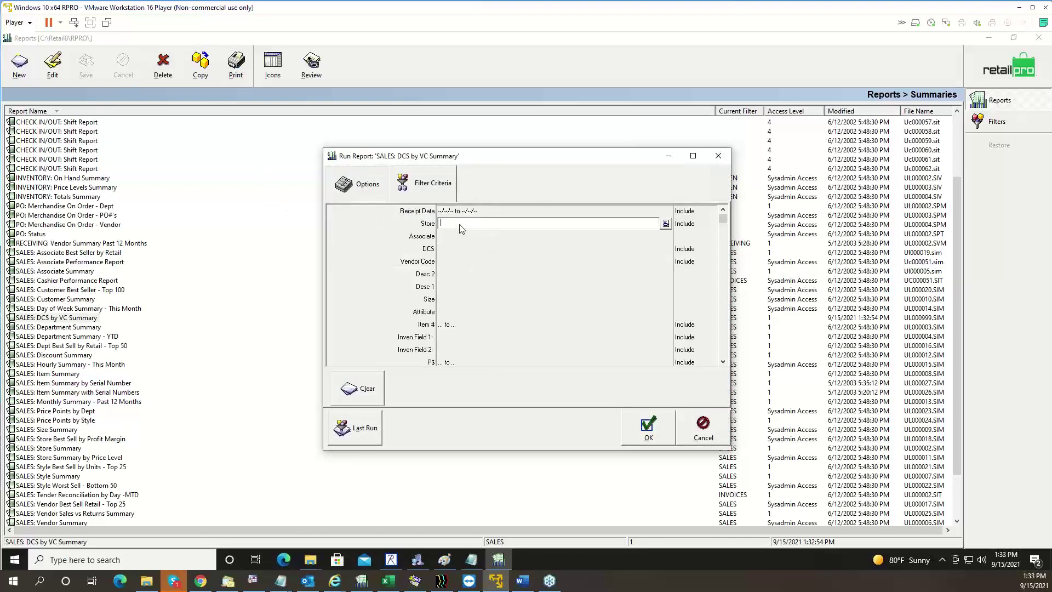
pyautogui.click(665, 223)
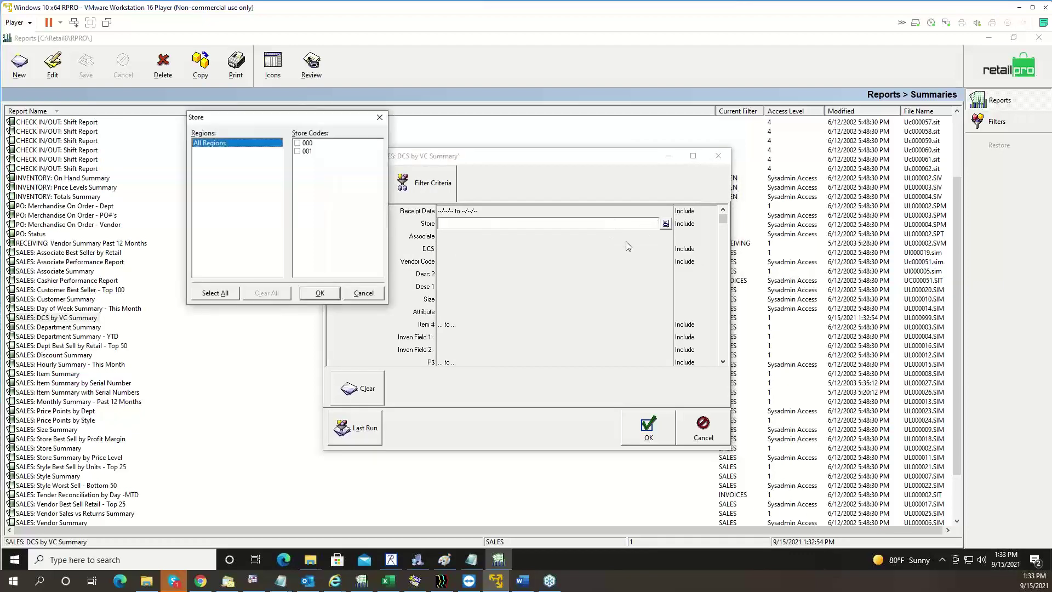
pyautogui.click(298, 152)
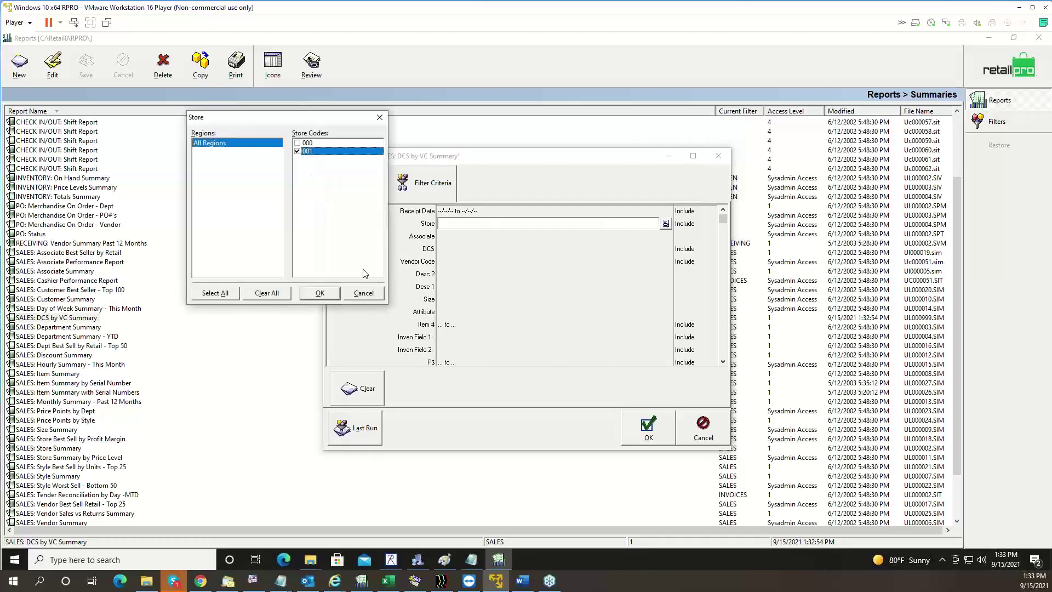
pyautogui.click(320, 293)
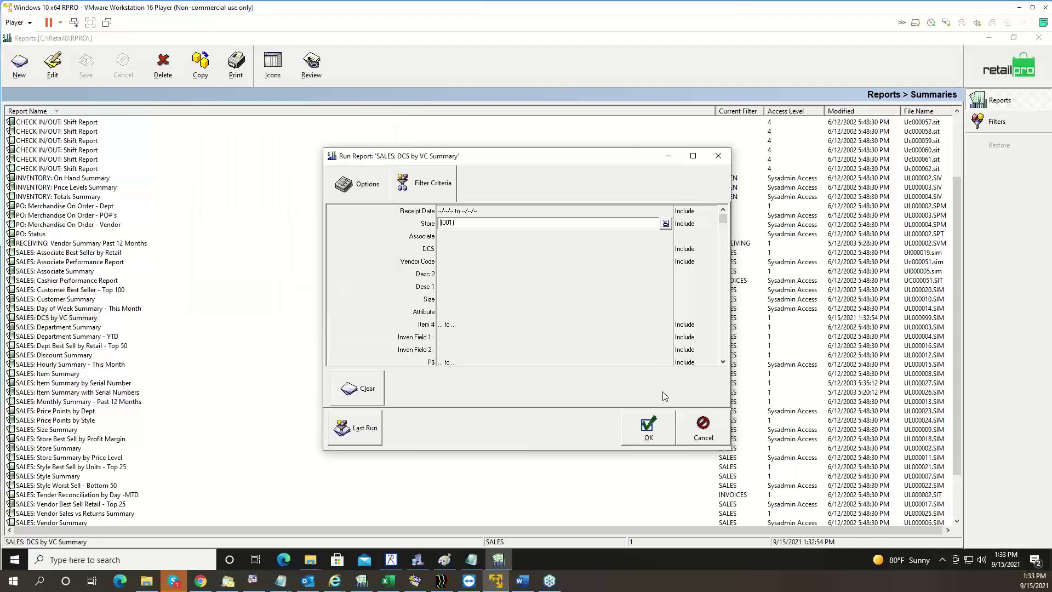
# Run the report with the store 001 filter, view its output, and close it without saving
pyautogui.click(650, 430)
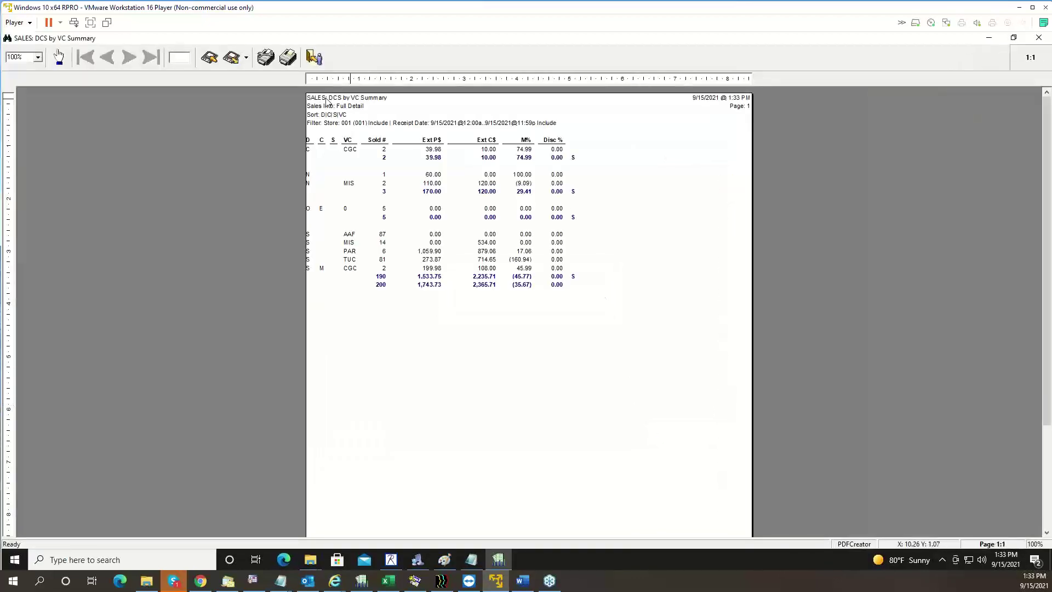
pyautogui.click(314, 57)
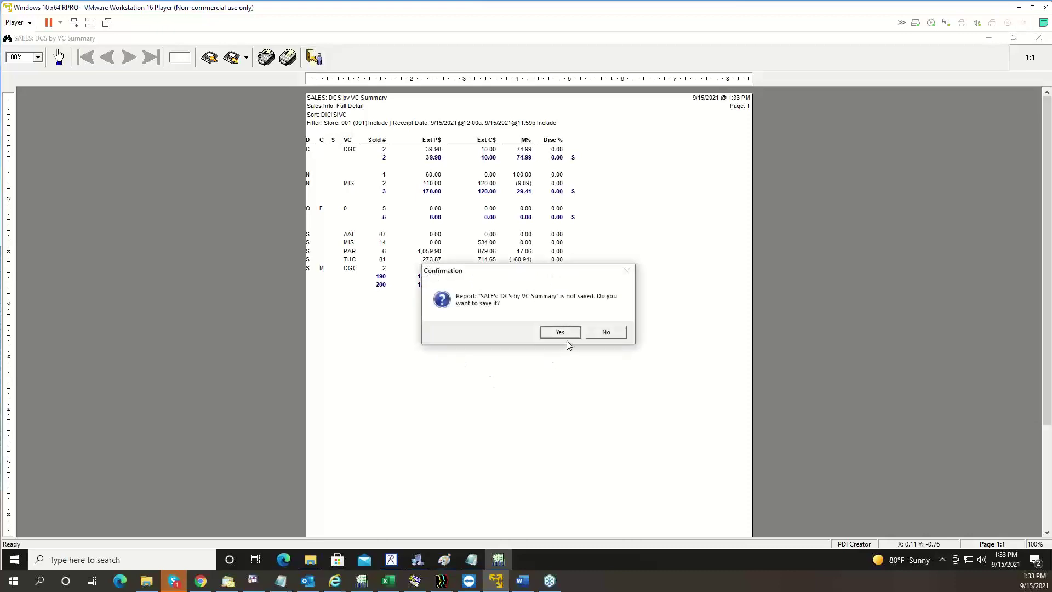
pyautogui.click(603, 332)
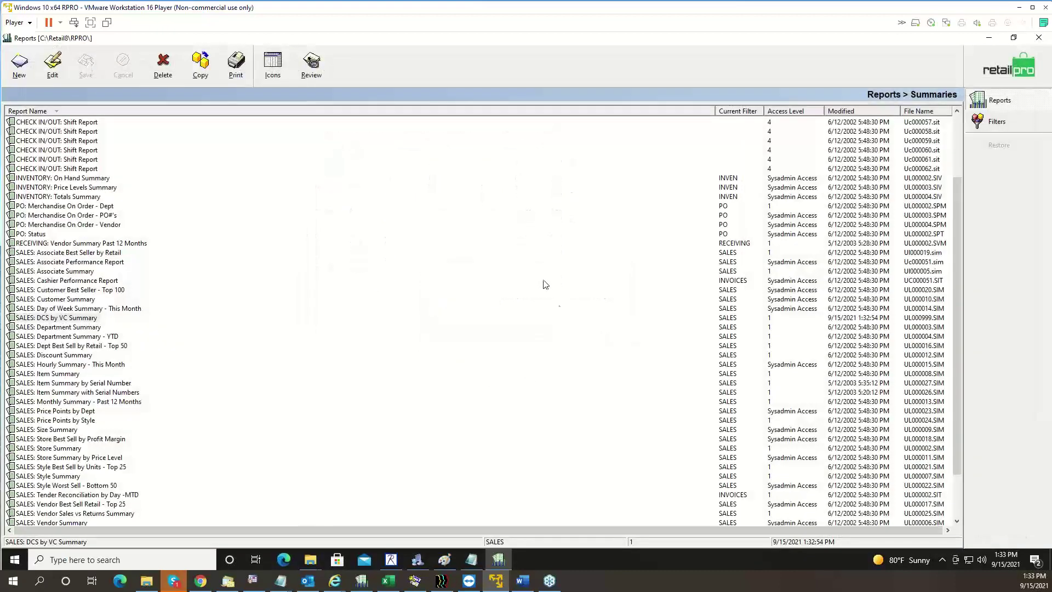
# Reopen the run settings for SALES: DCS by VC Summary, check the Store criterion, and close them without running
pyautogui.click(252, 74)
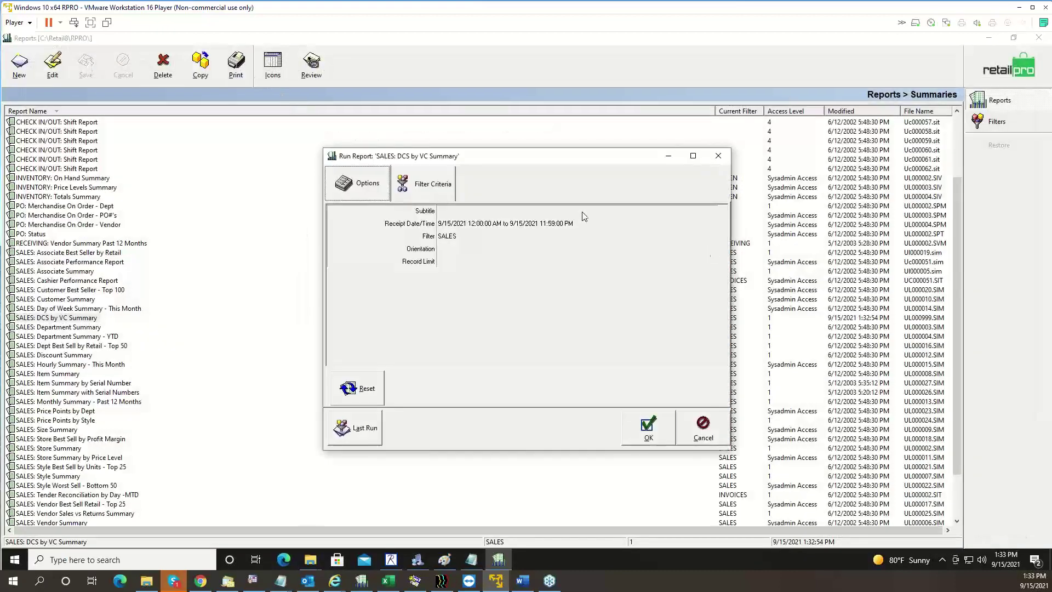
pyautogui.click(466, 227)
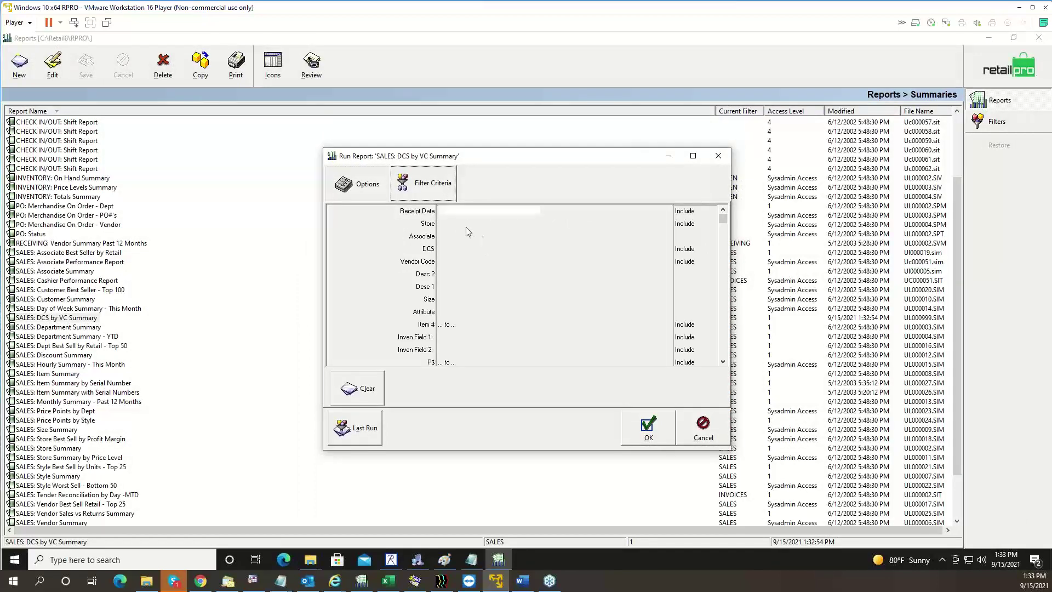
pyautogui.click(497, 224)
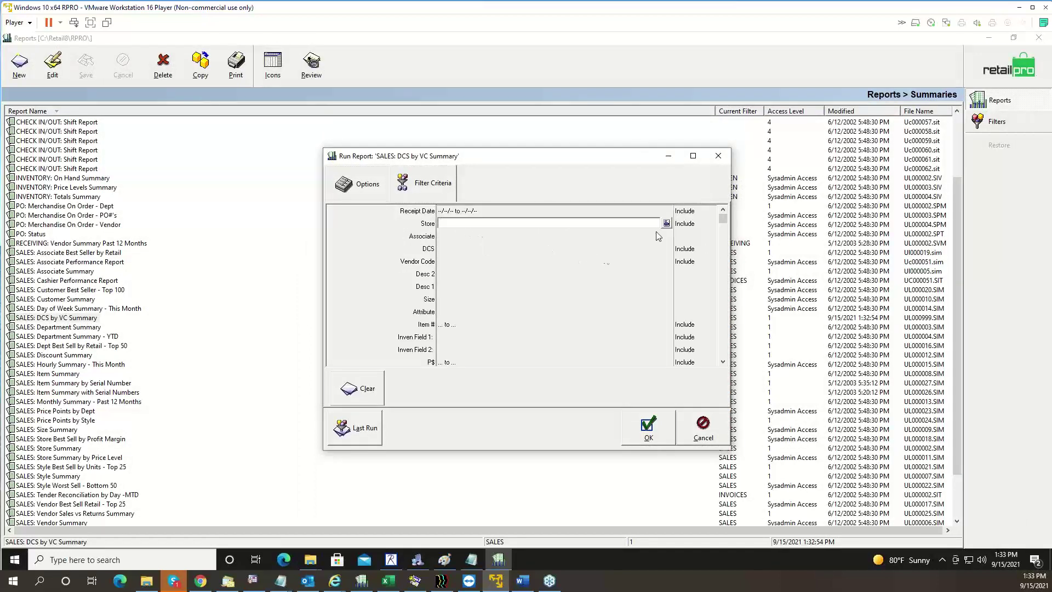
pyautogui.click(717, 155)
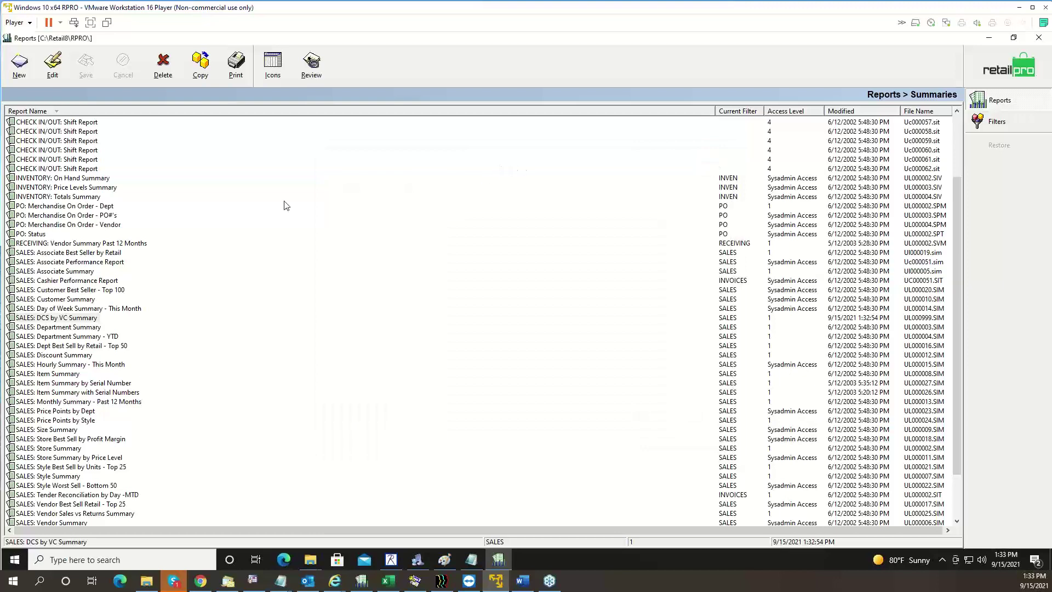
# Narrow the Report Name column in the summaries list and select SALES: DCS by VC Summary
pyautogui.click(64, 318)
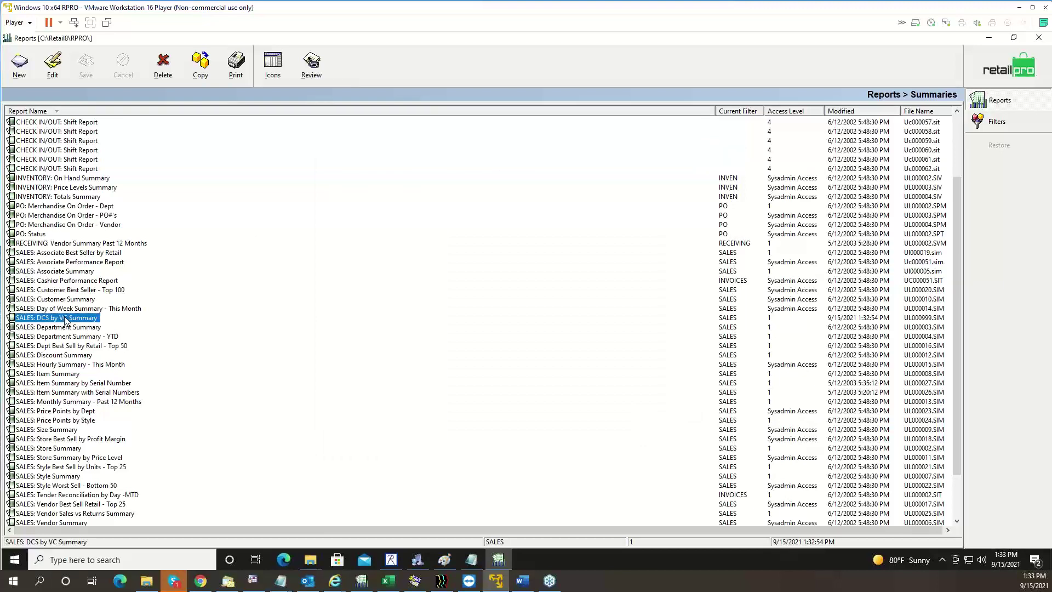
pyautogui.click(115, 323)
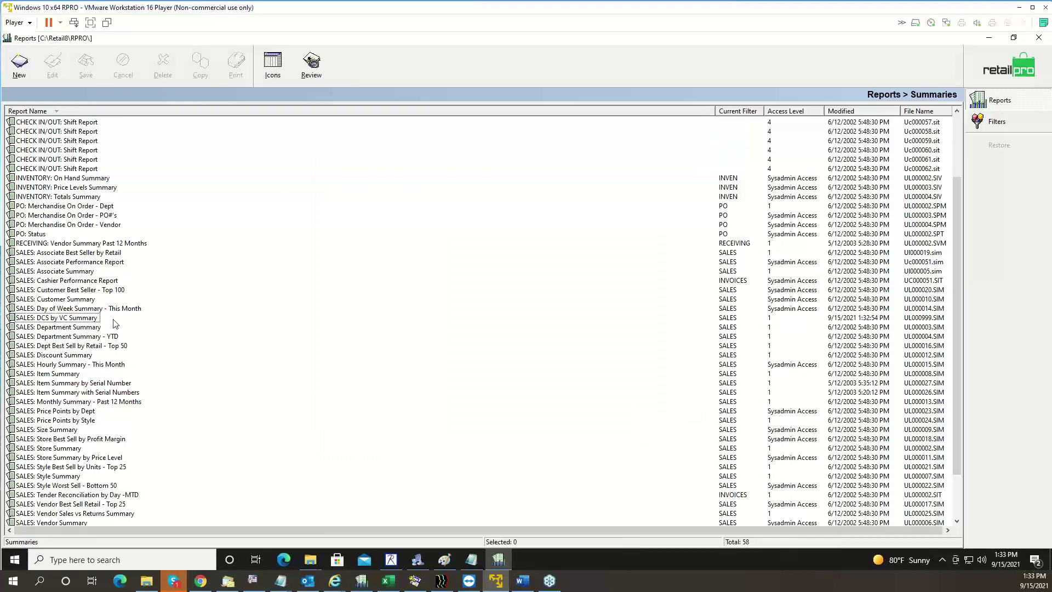
pyautogui.click(1007, 129)
pyautogui.moveTo(707, 108); pyautogui.dragTo(196, 108)
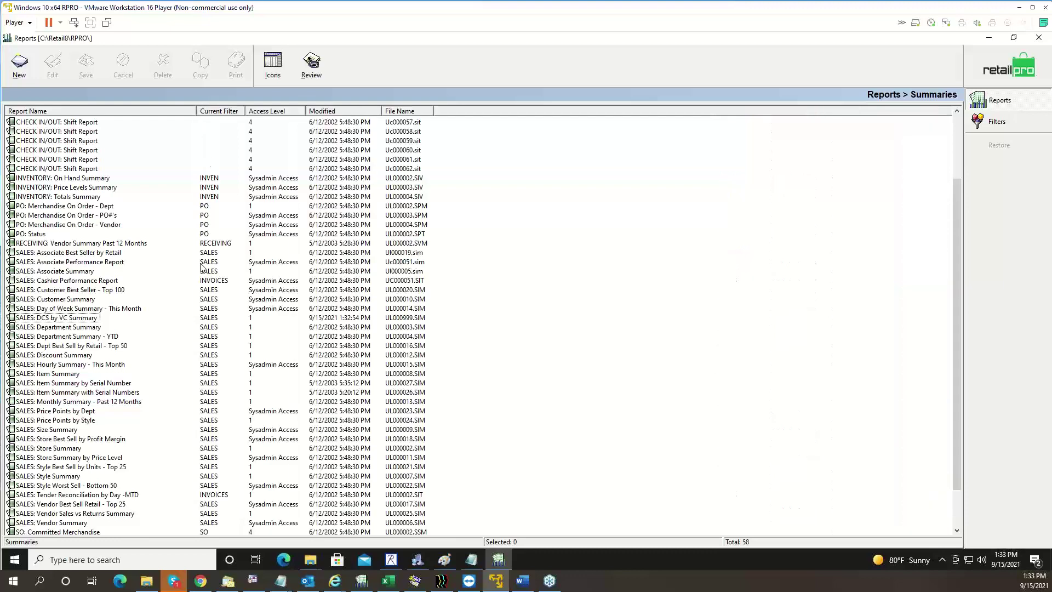
pyautogui.click(36, 318)
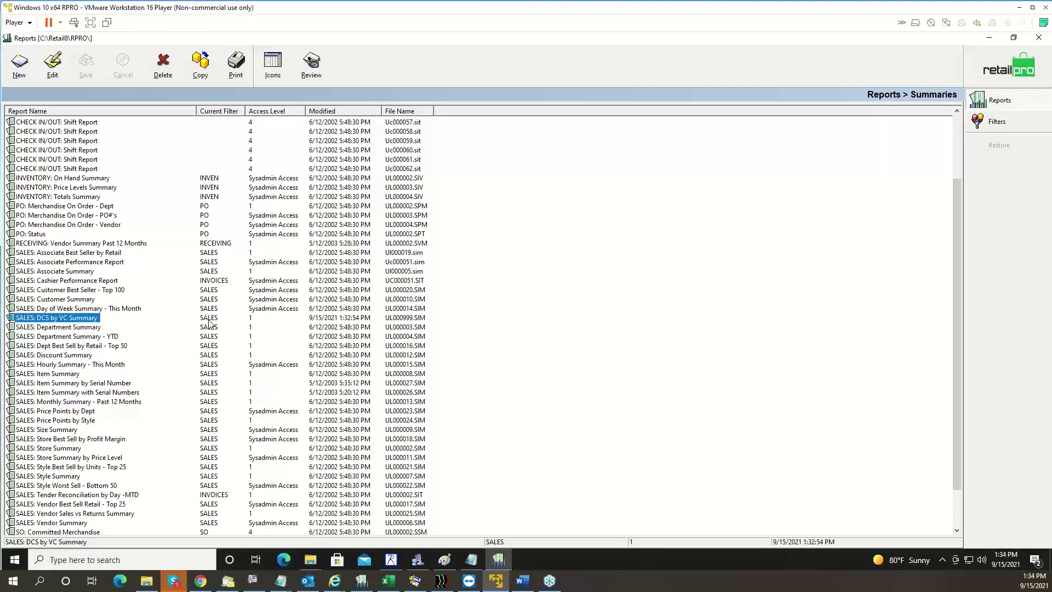
# Copy the SALES summary filter to a new filter named SALES Store 1
pyautogui.click(986, 124)
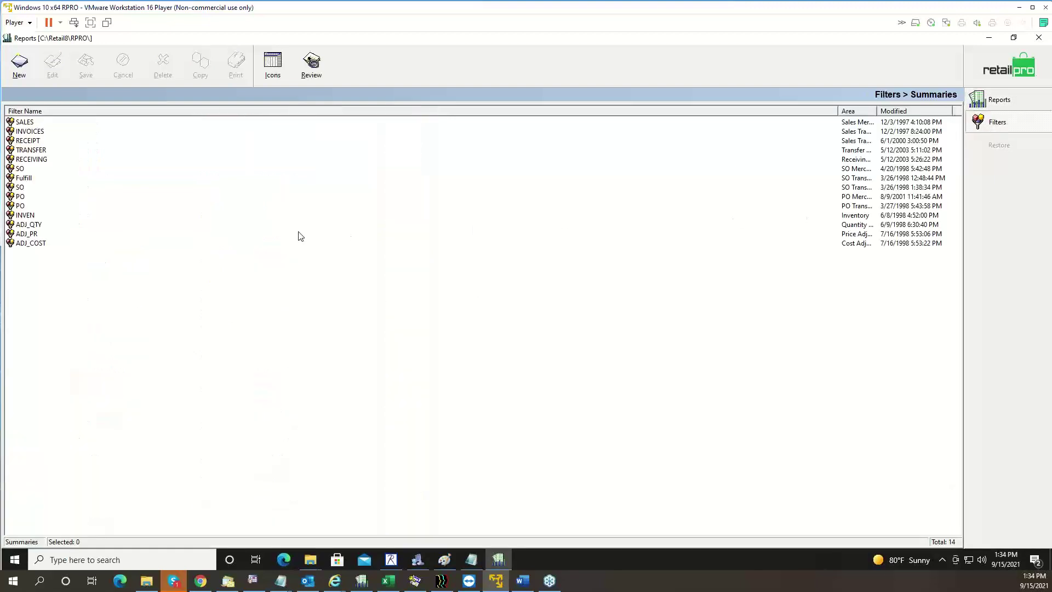
pyautogui.click(27, 123)
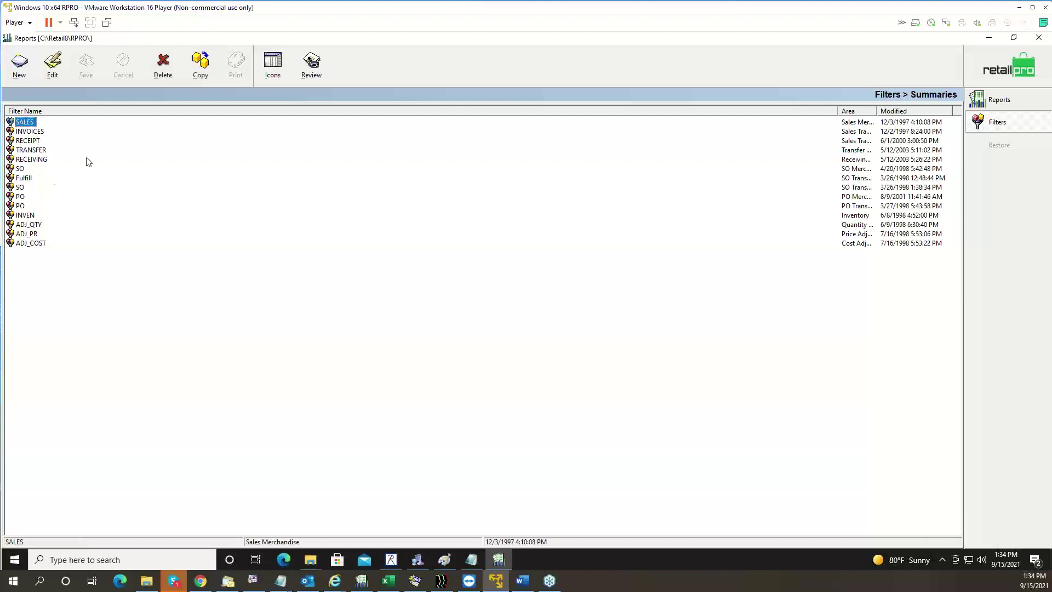
pyautogui.click(207, 83)
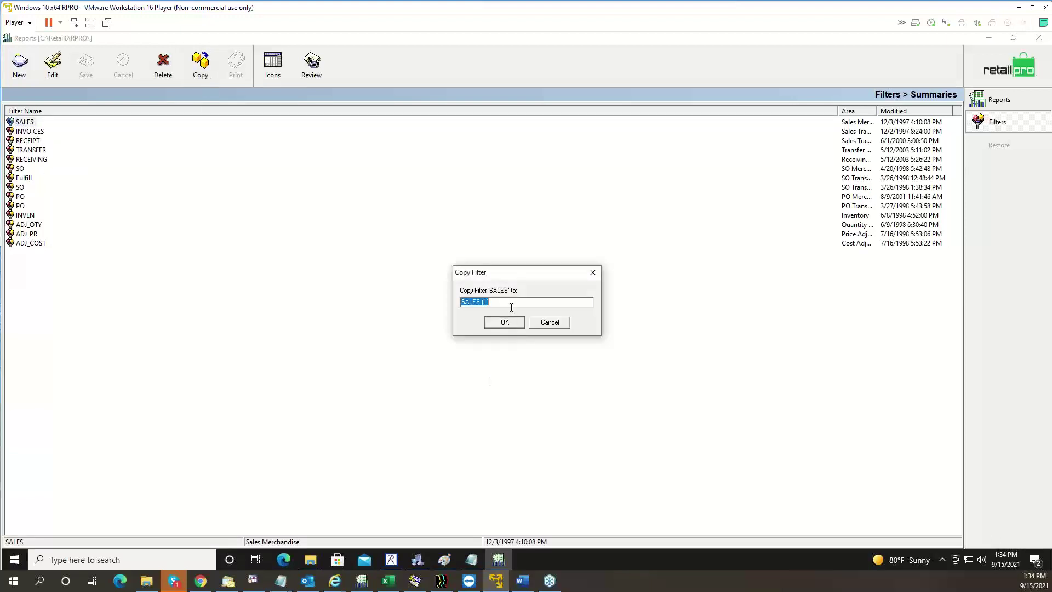
pyautogui.click(511, 307)
pyautogui.write('Store 1')
pyautogui.click(498, 322)
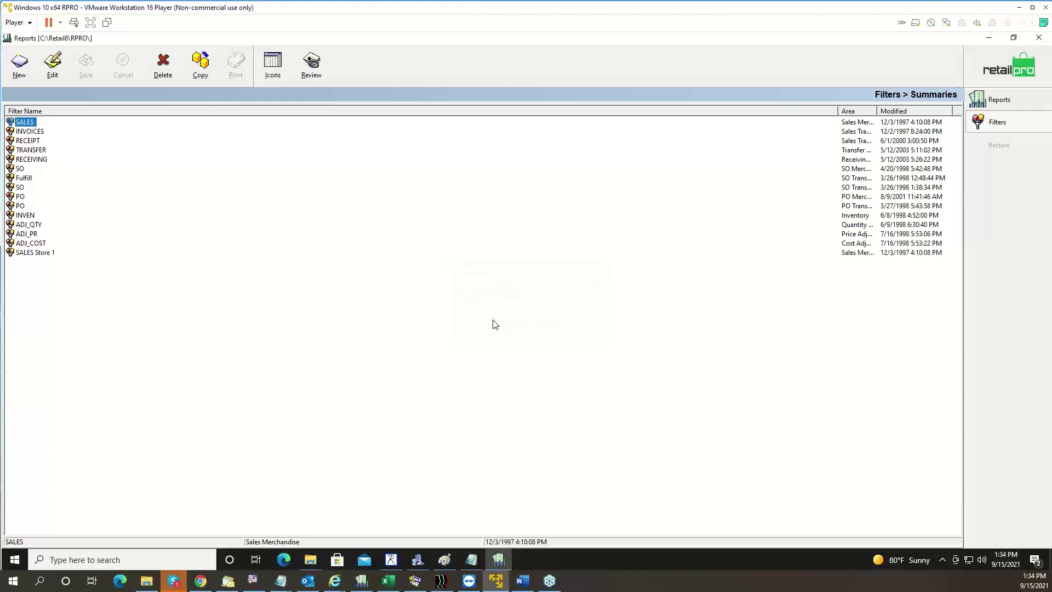
# Edit the SALES Store 1 filter and add Receipt # and Cashier to its filter elements
pyautogui.click(35, 253)
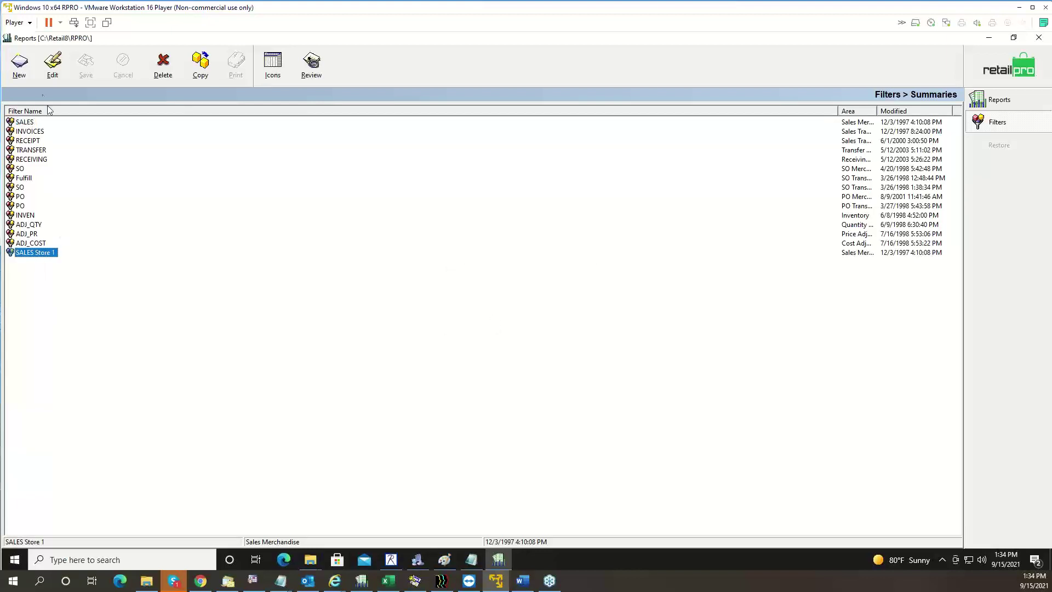
pyautogui.click(54, 66)
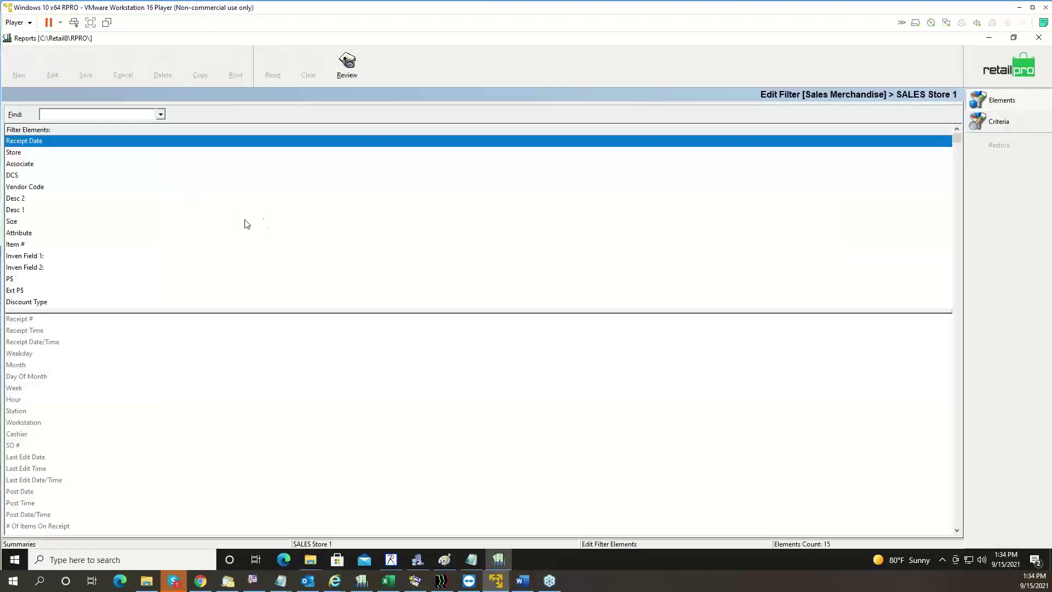
pyautogui.click(1029, 120)
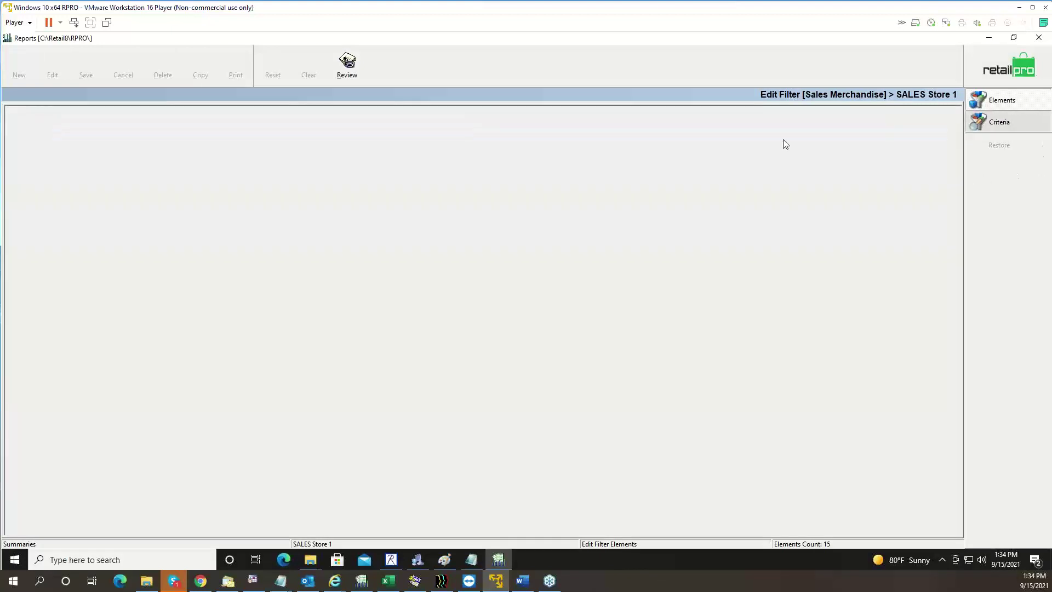
pyautogui.click(998, 100)
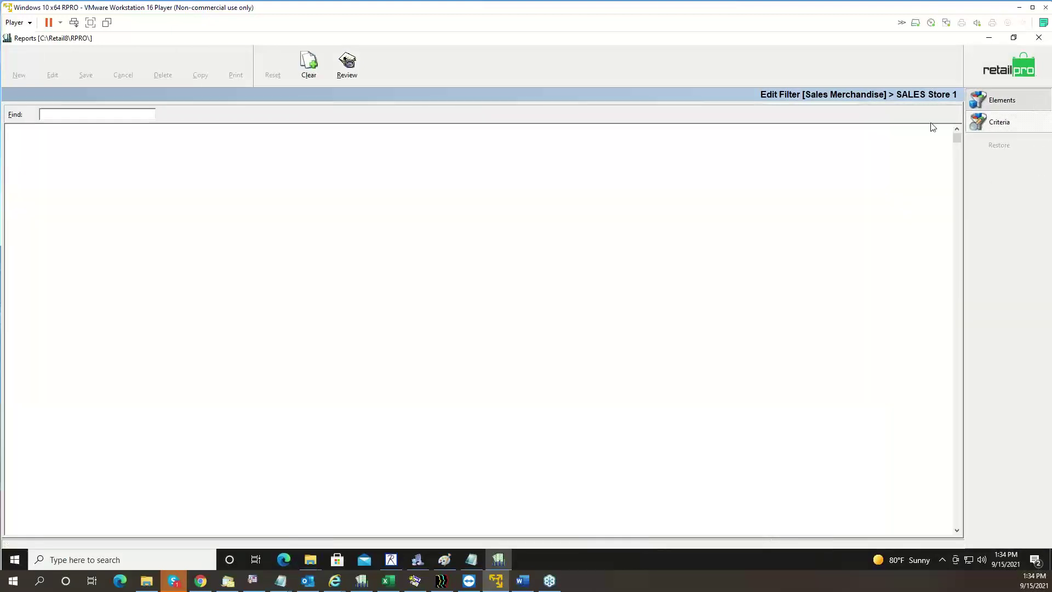
pyautogui.doubleClick(42, 319)
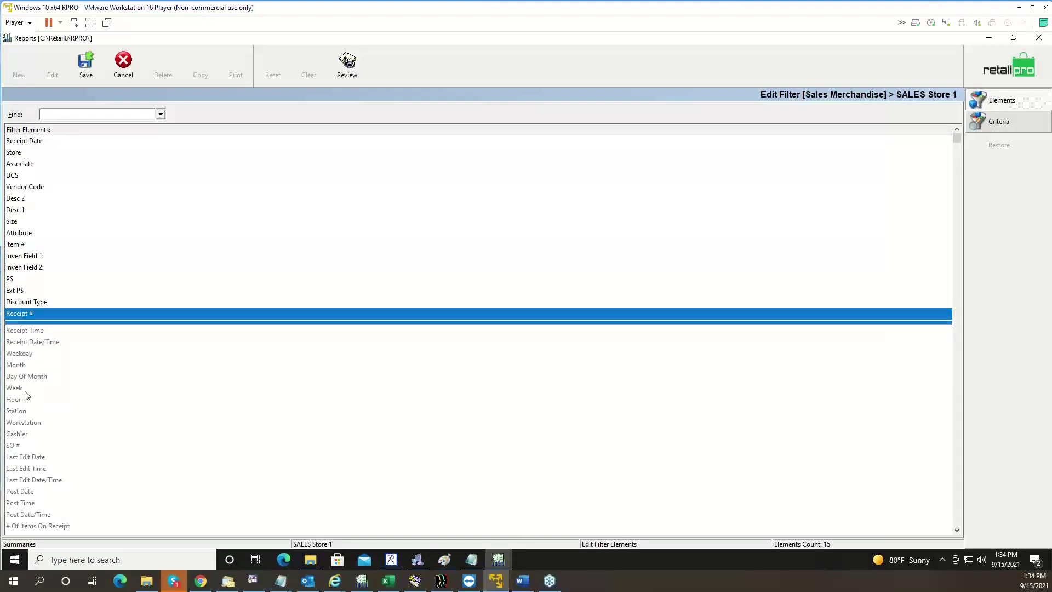
pyautogui.doubleClick(26, 436)
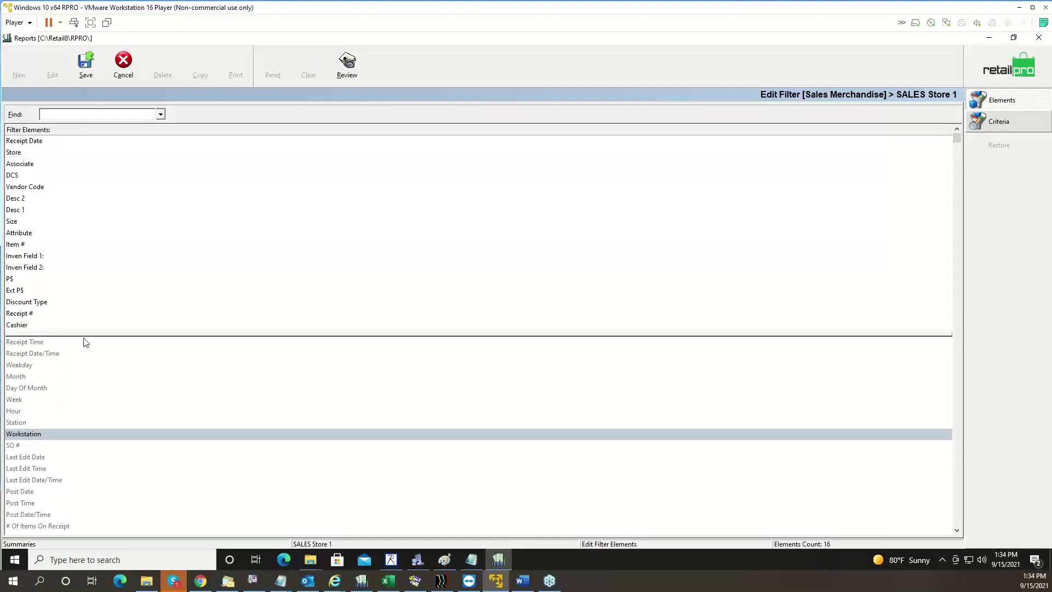
pyautogui.click(27, 328)
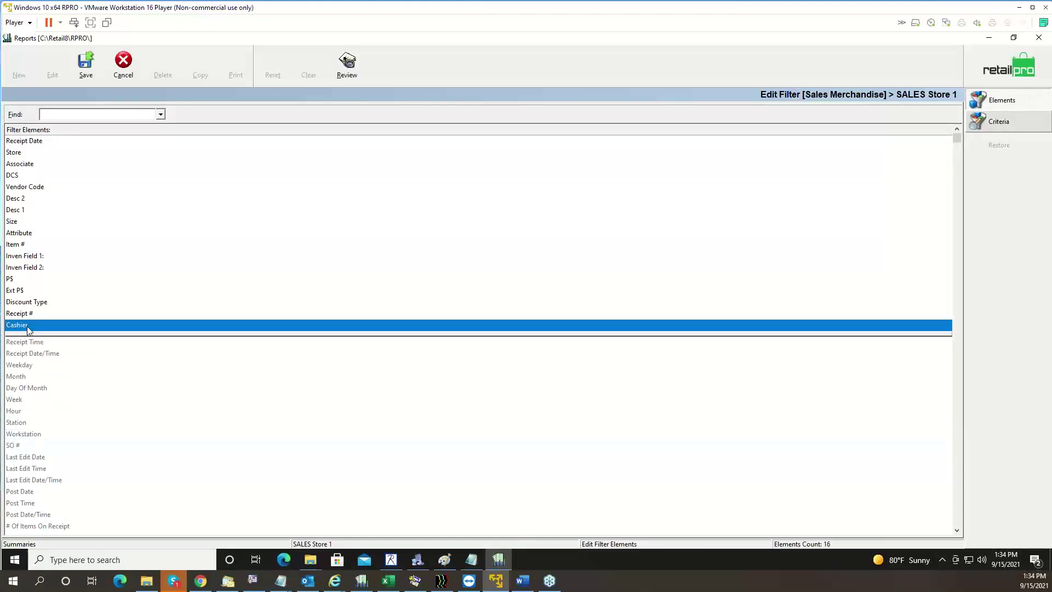
# Set the Store criterion of the SALES Store 1 filter to 001, save it, and return to the filters list
pyautogui.click(1015, 126)
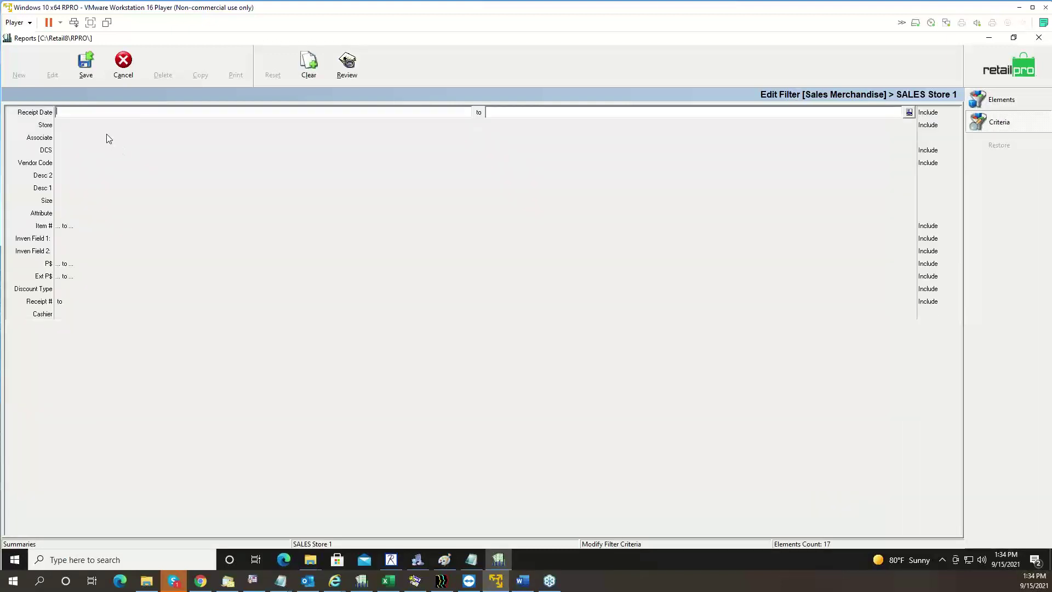
pyautogui.click(110, 136)
pyautogui.click(140, 128)
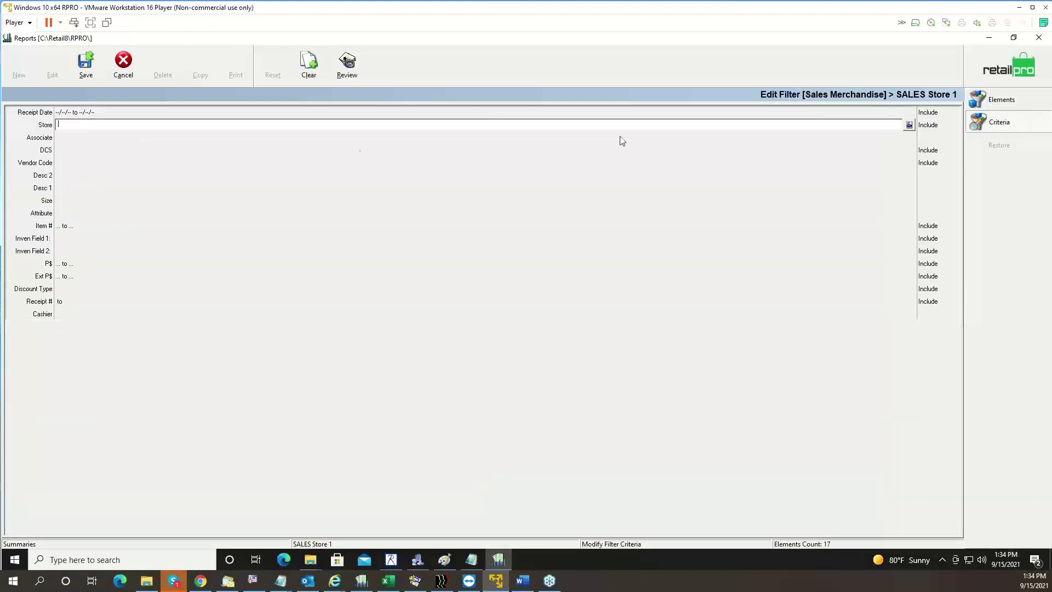
pyautogui.click(909, 126)
pyautogui.click(298, 151)
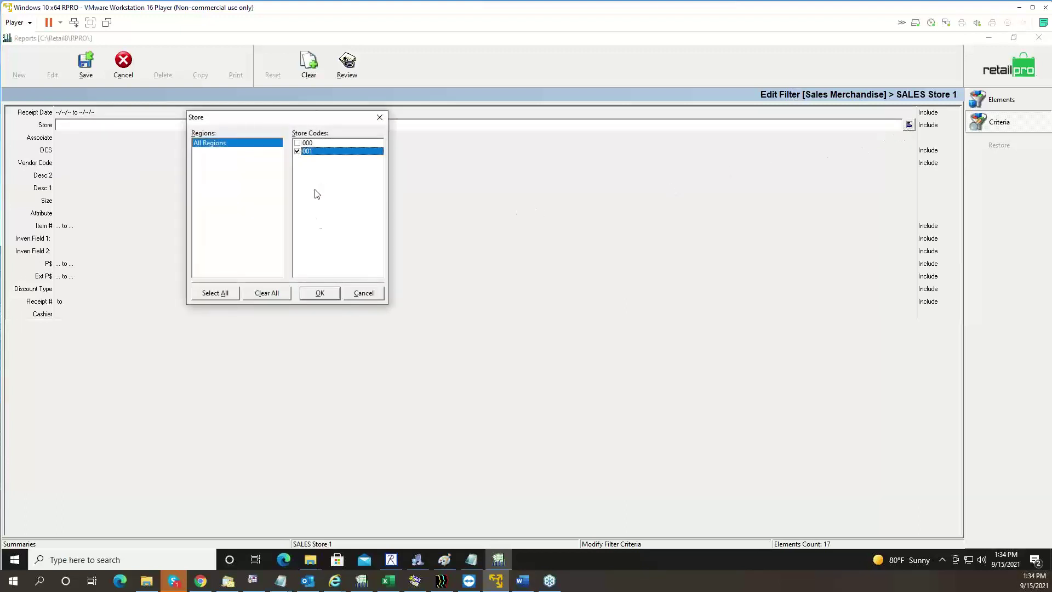
pyautogui.click(326, 297)
pyautogui.click(86, 68)
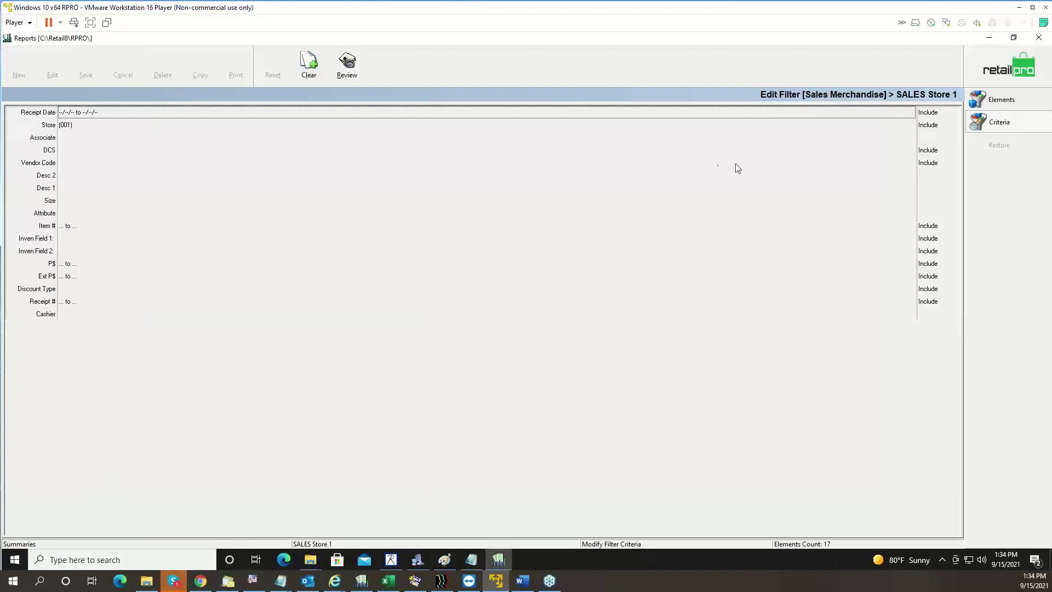
pyautogui.click(997, 67)
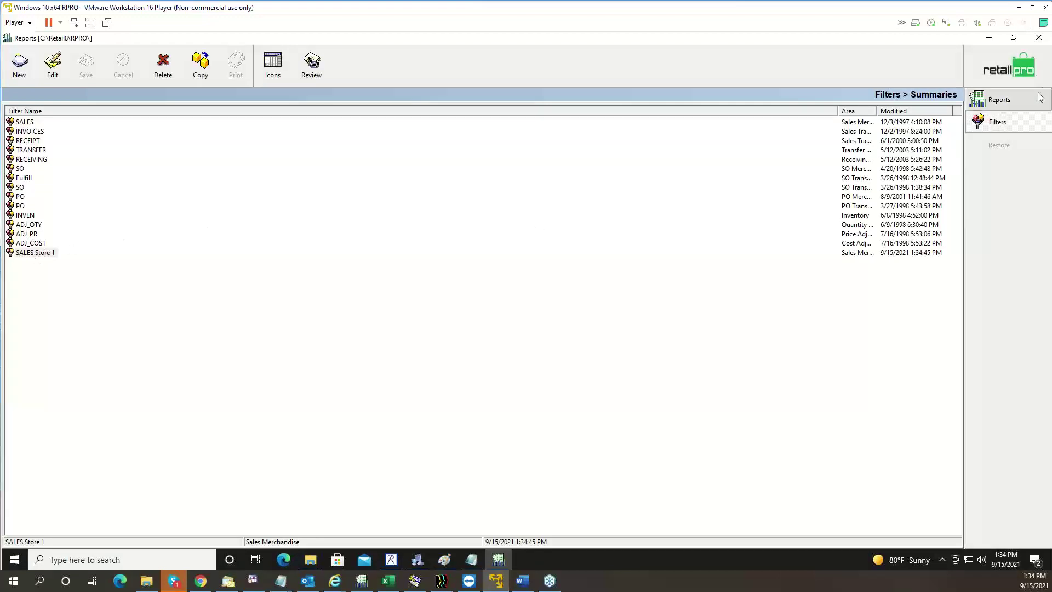
# Edit SALES: DCS by VC Summary and set SALES Store 1 as the filter in its default options
pyautogui.click(1011, 100)
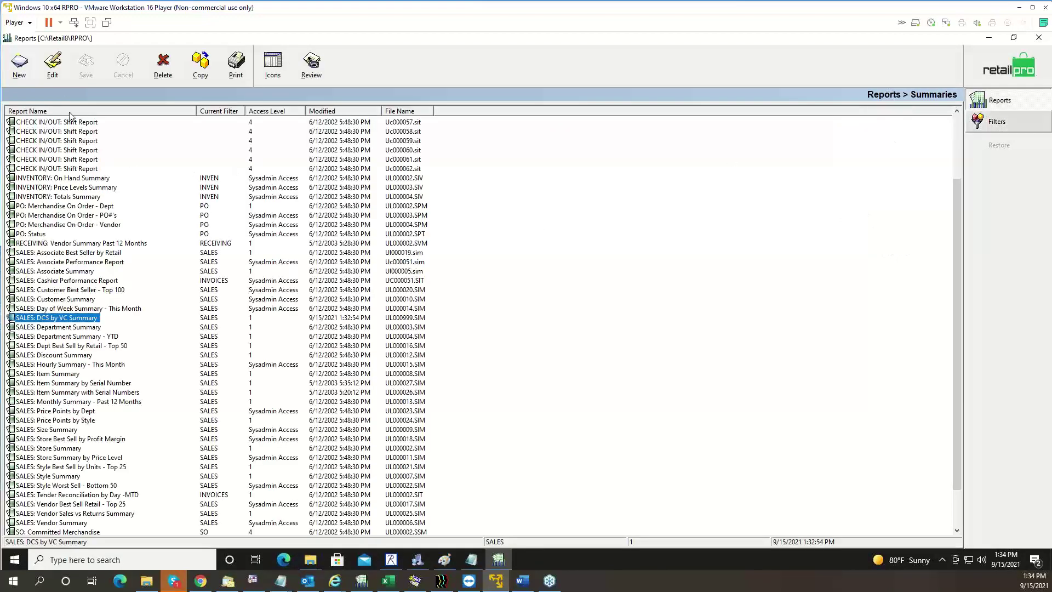
pyautogui.click(56, 76)
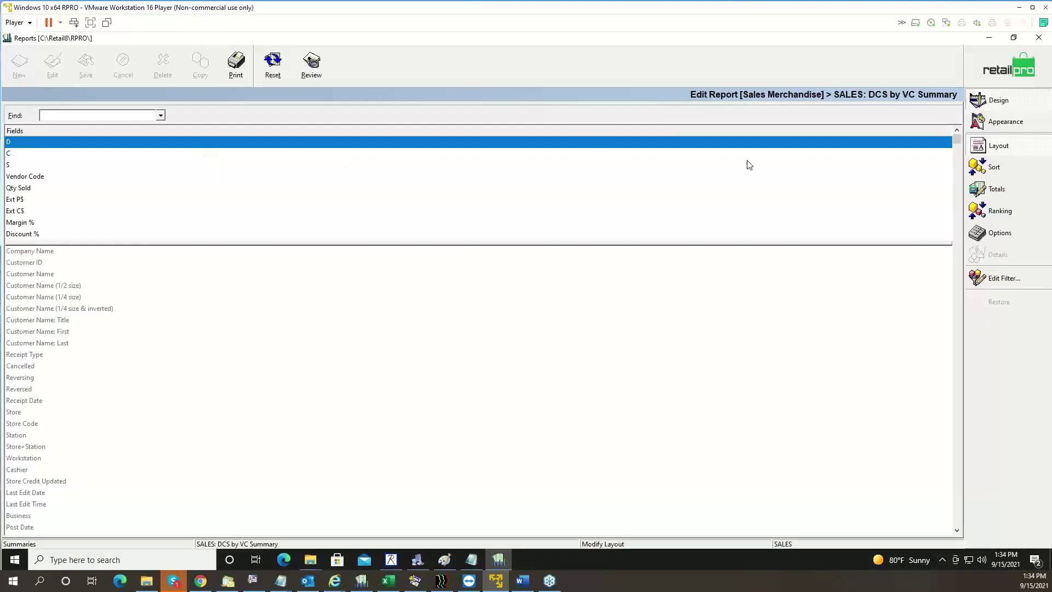
pyautogui.click(986, 233)
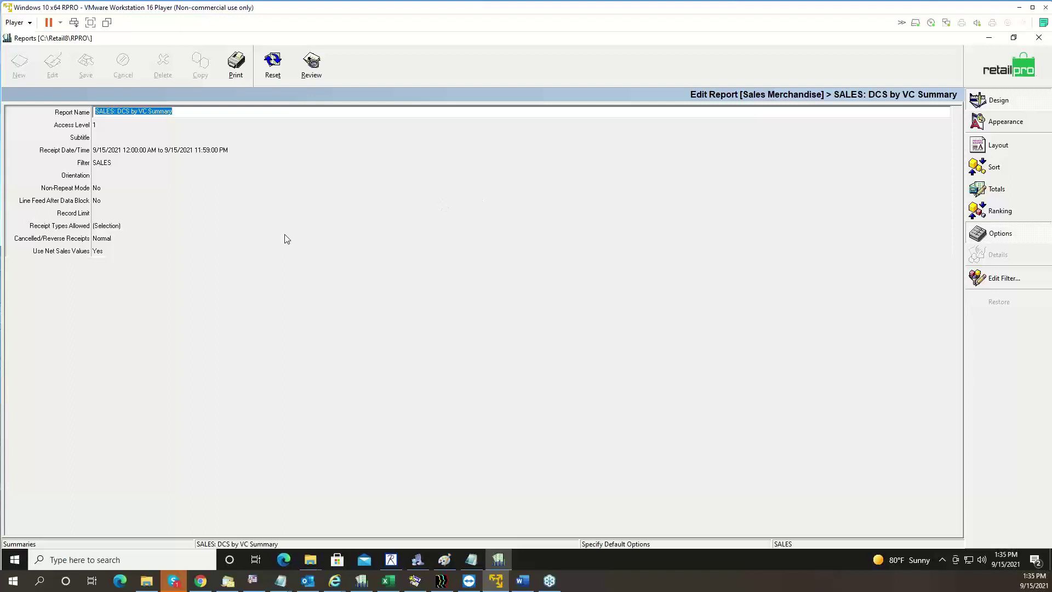
pyautogui.click(195, 151)
pyautogui.click(142, 165)
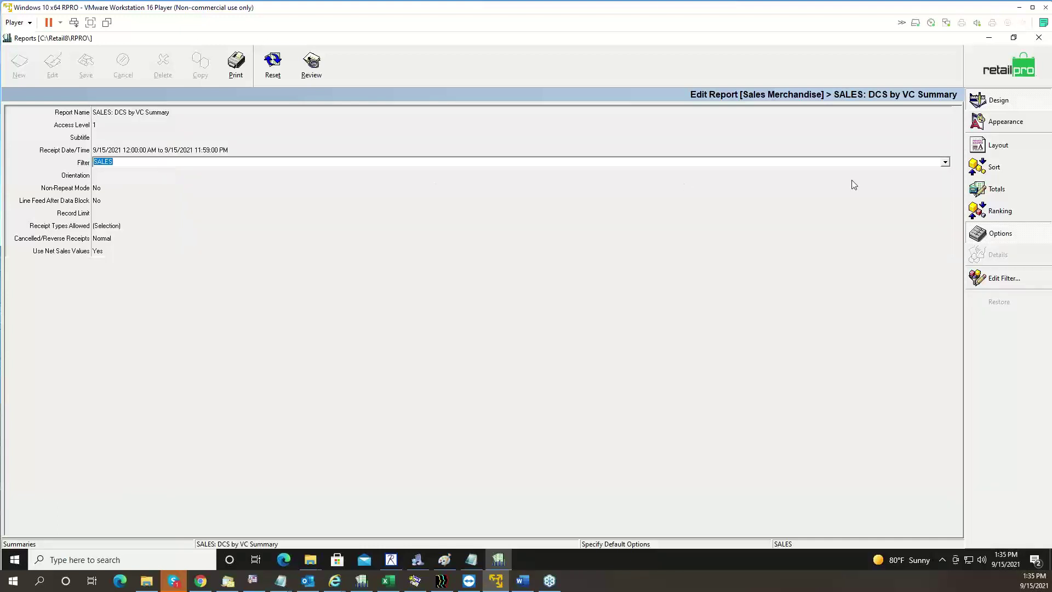
pyautogui.click(944, 162)
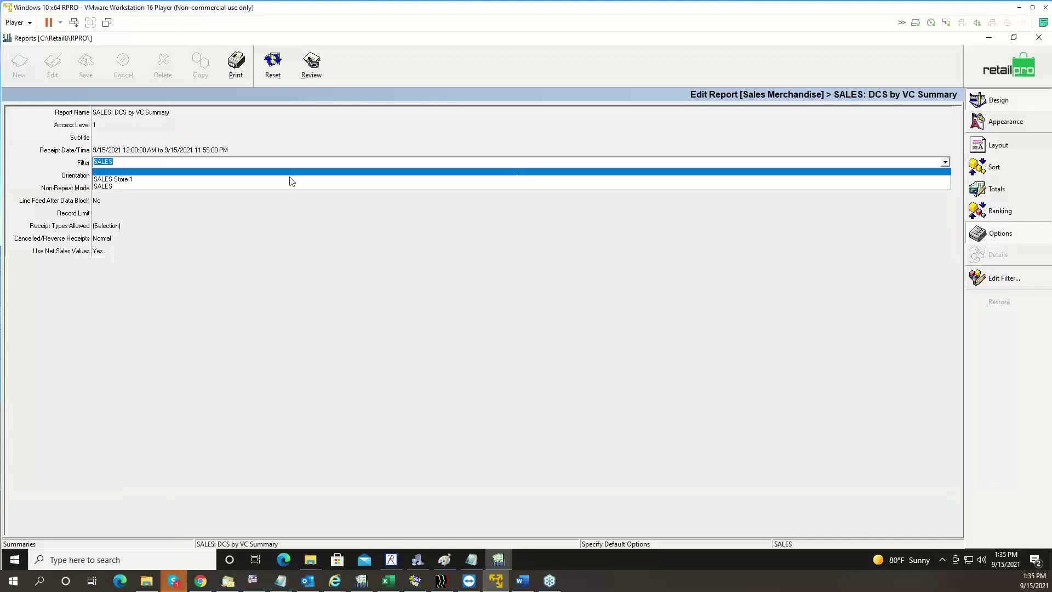
pyautogui.click(184, 179)
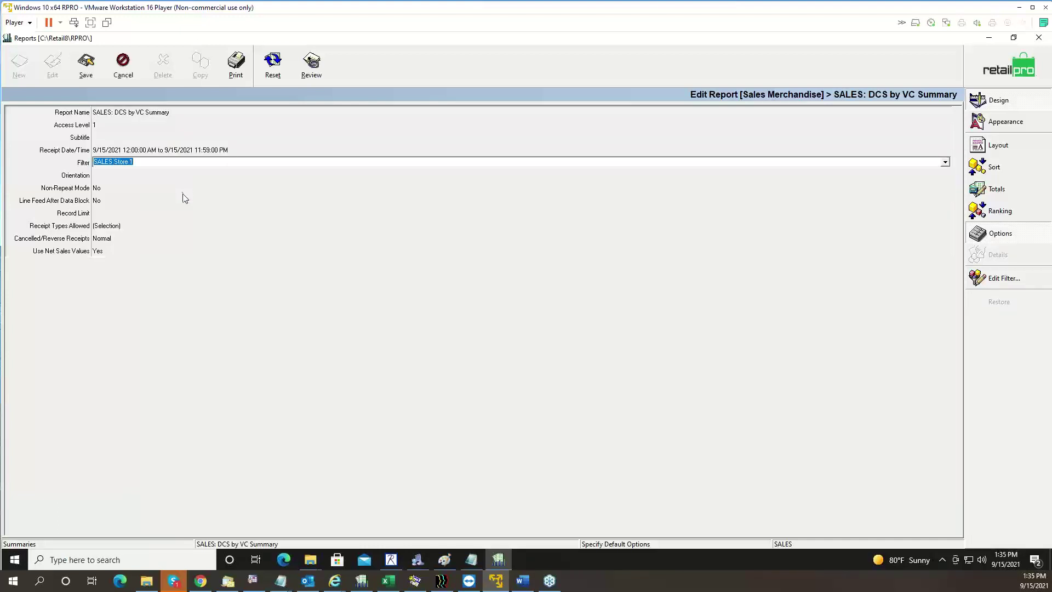
# Set the report's orientation to Portrait, keep Non-Repeat Mode and Line Feed After Data Block at No, and leave Record Limit blank
pyautogui.click(147, 175)
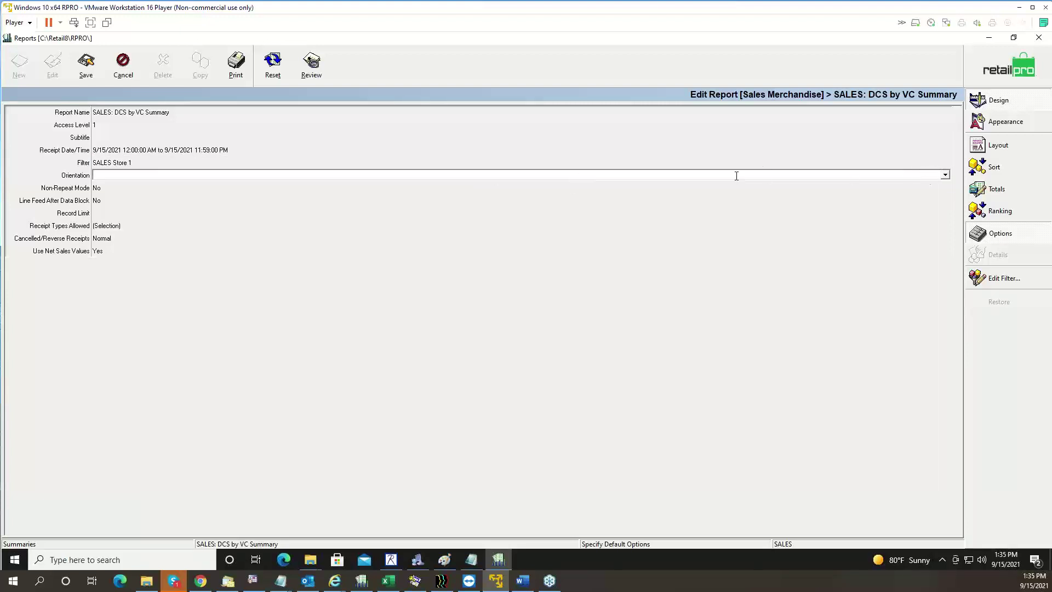
pyautogui.click(945, 174)
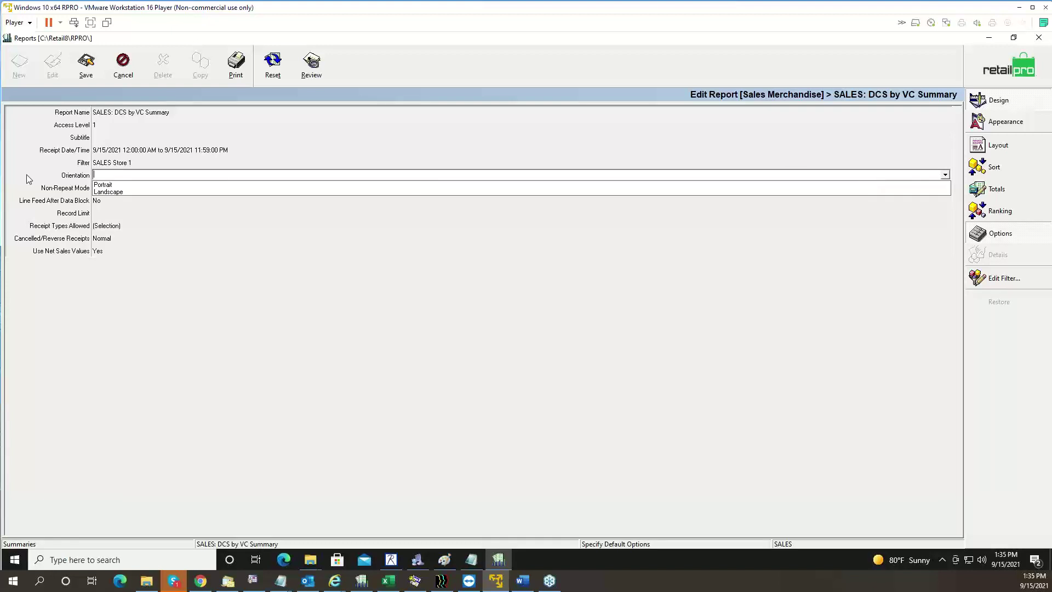
pyautogui.click(106, 185)
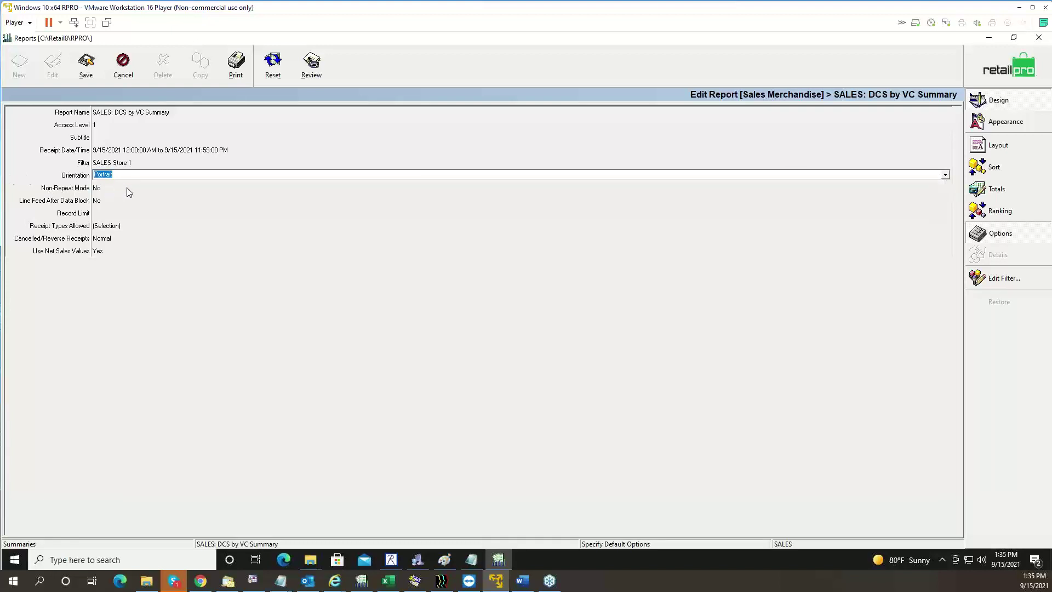
pyautogui.click(112, 188)
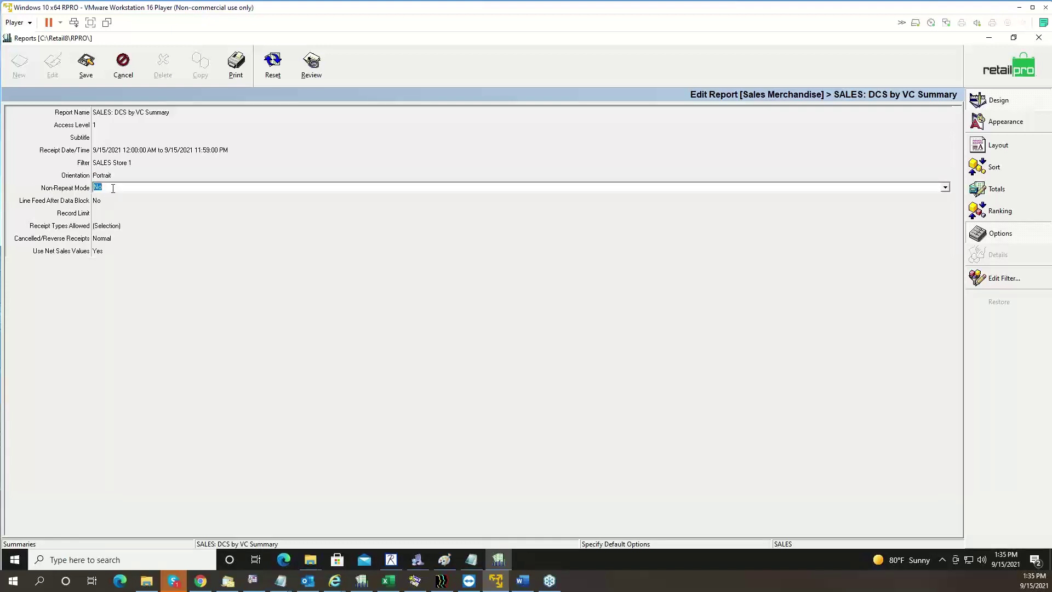
pyautogui.click(105, 200)
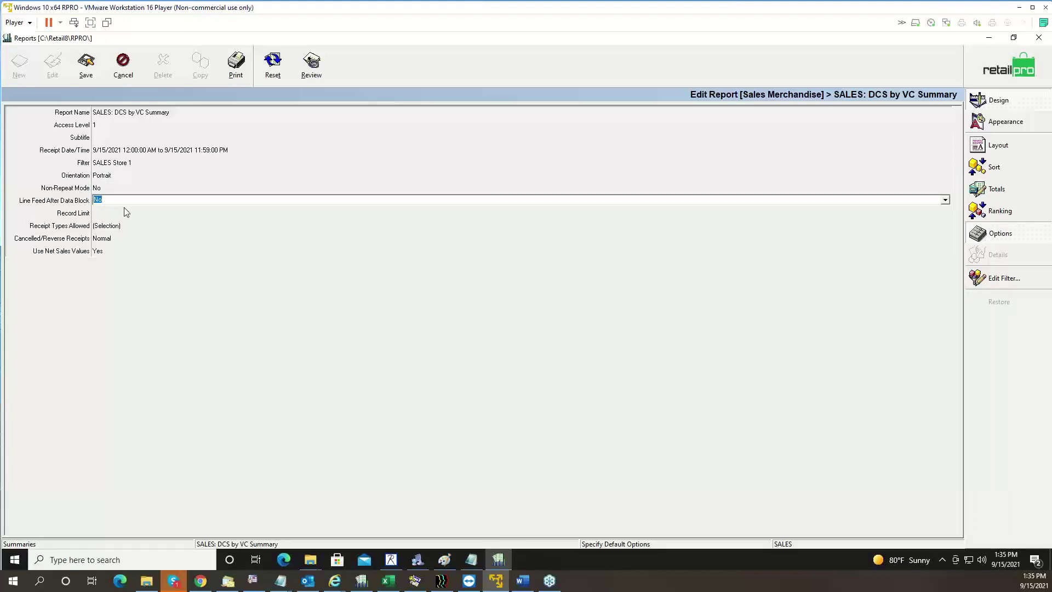
pyautogui.click(123, 215)
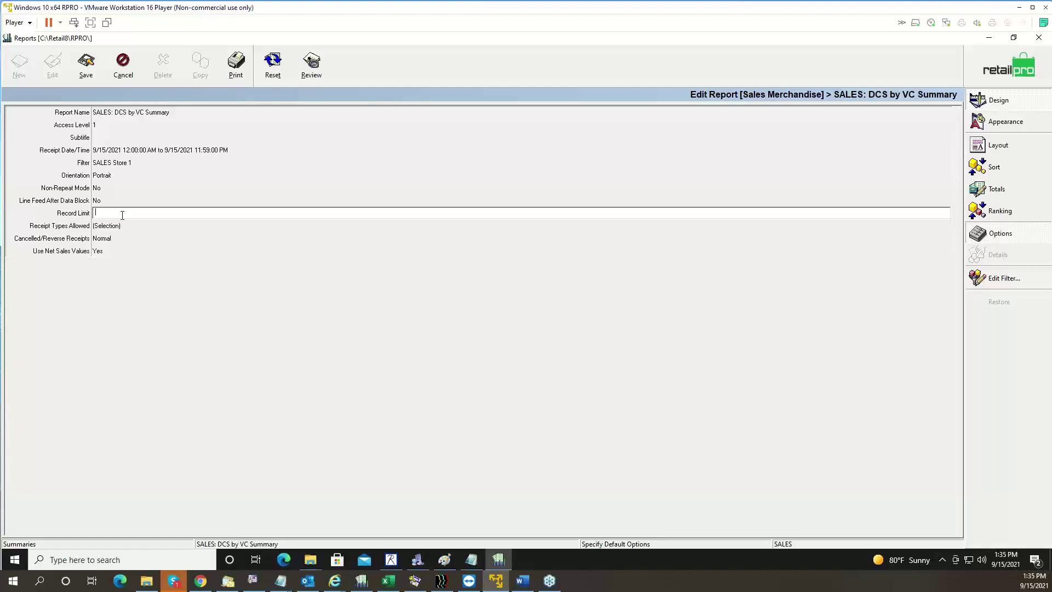
# Review the choices for Receipt Types Allowed and accept the selection of Sales and Return
pyautogui.click(124, 230)
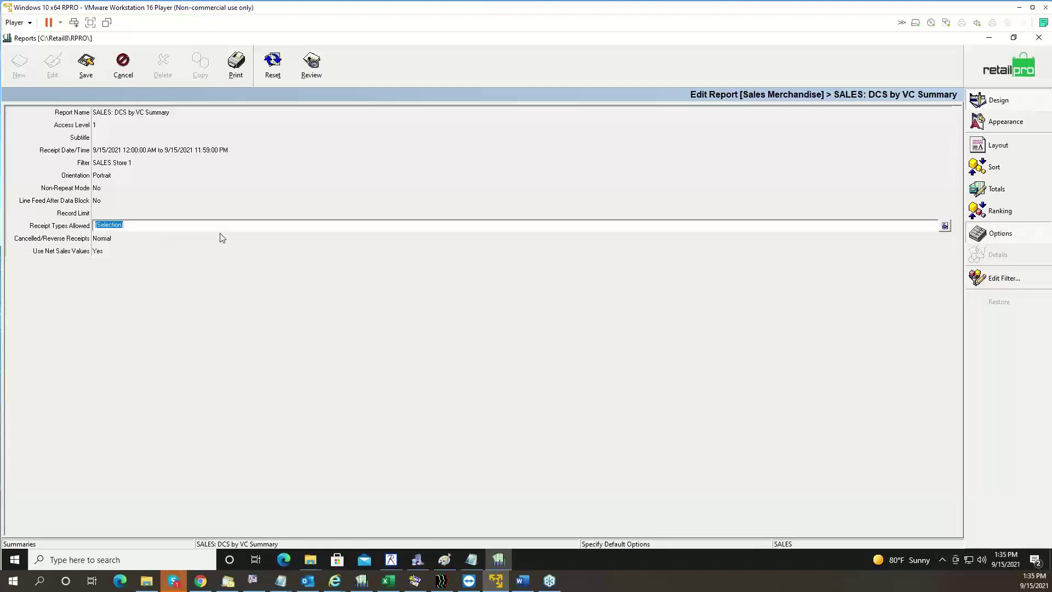
pyautogui.click(947, 226)
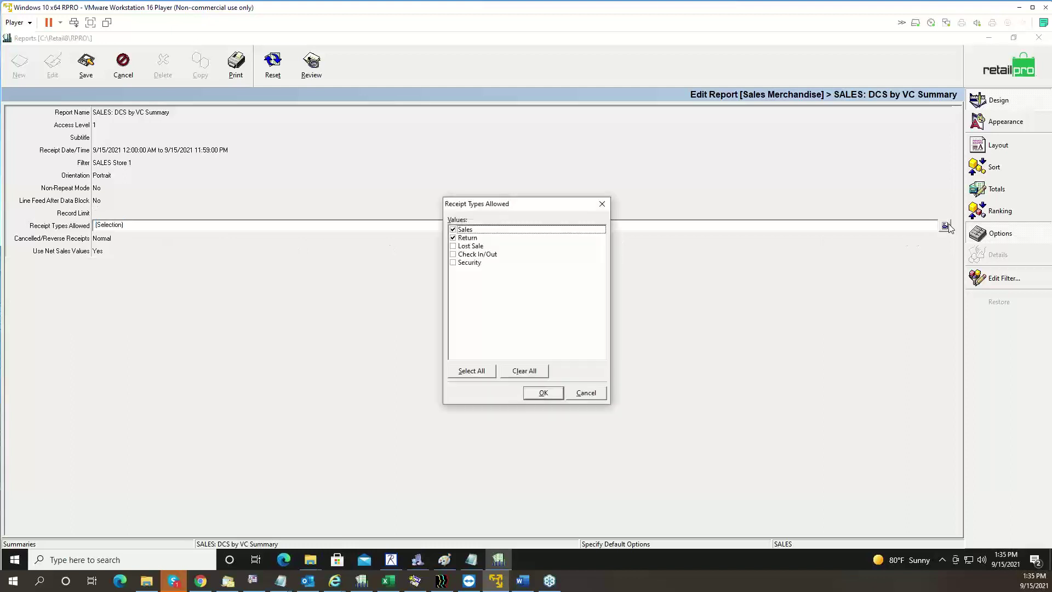
pyautogui.click(475, 267)
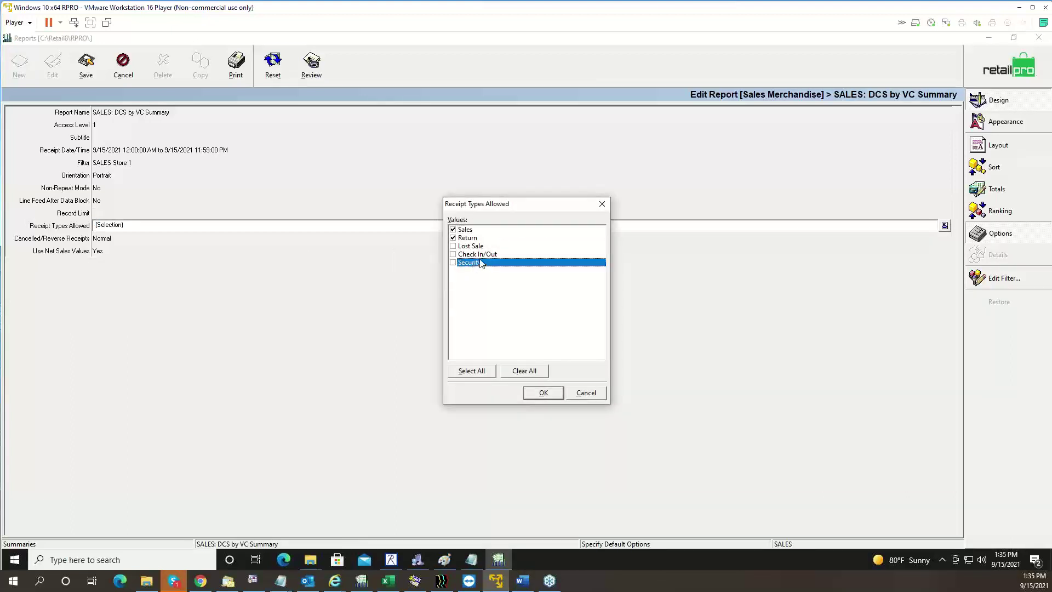
pyautogui.click(543, 393)
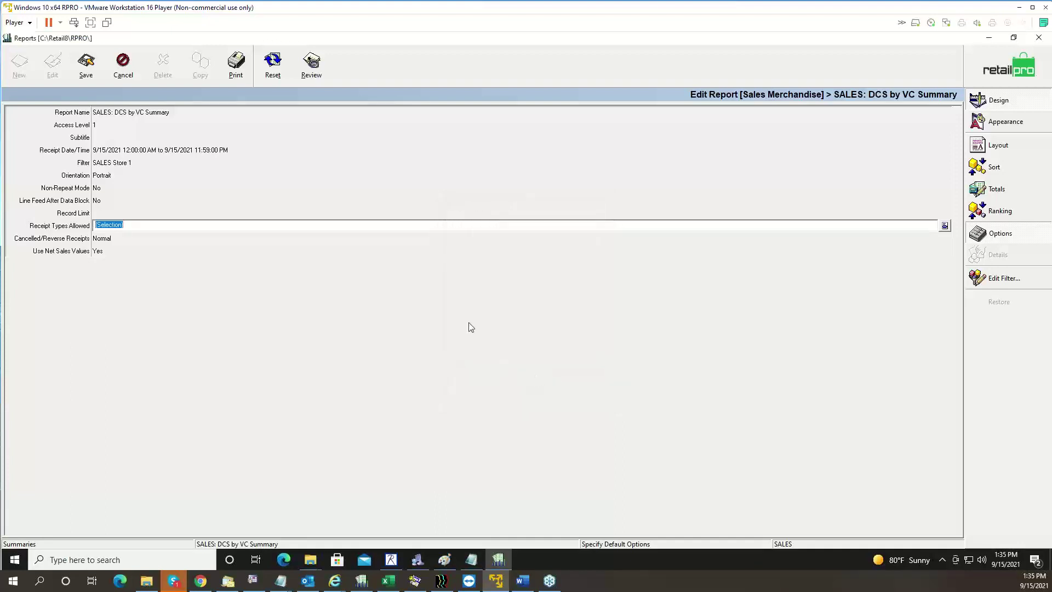
# Accept Normal for Cancelled/Reverse Receipts, keep Use Net Sales Values at Yes, and save the report's default options
pyautogui.click(133, 239)
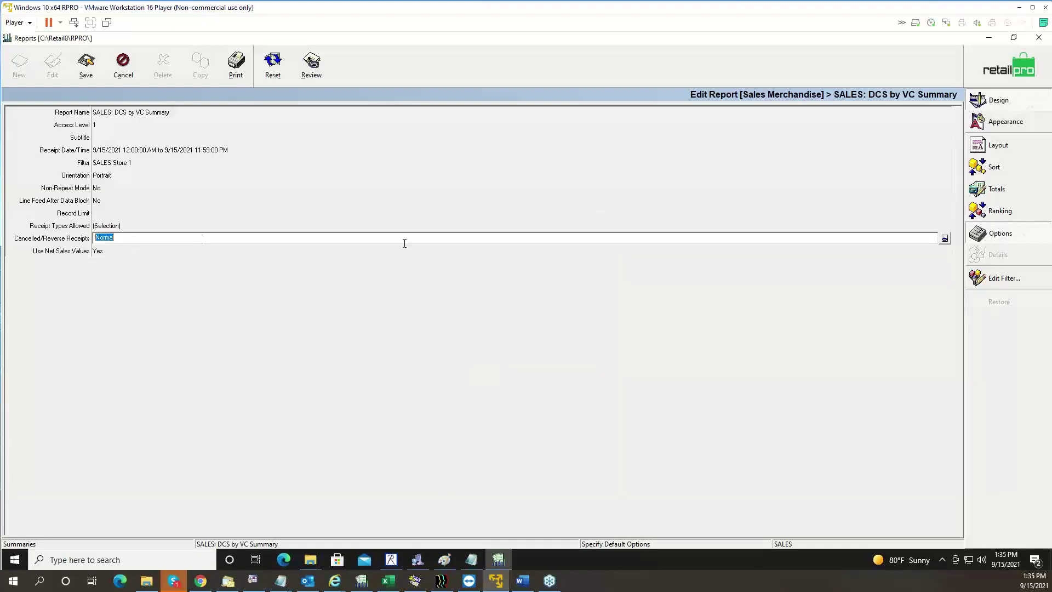
pyautogui.click(945, 239)
pyautogui.click(470, 254)
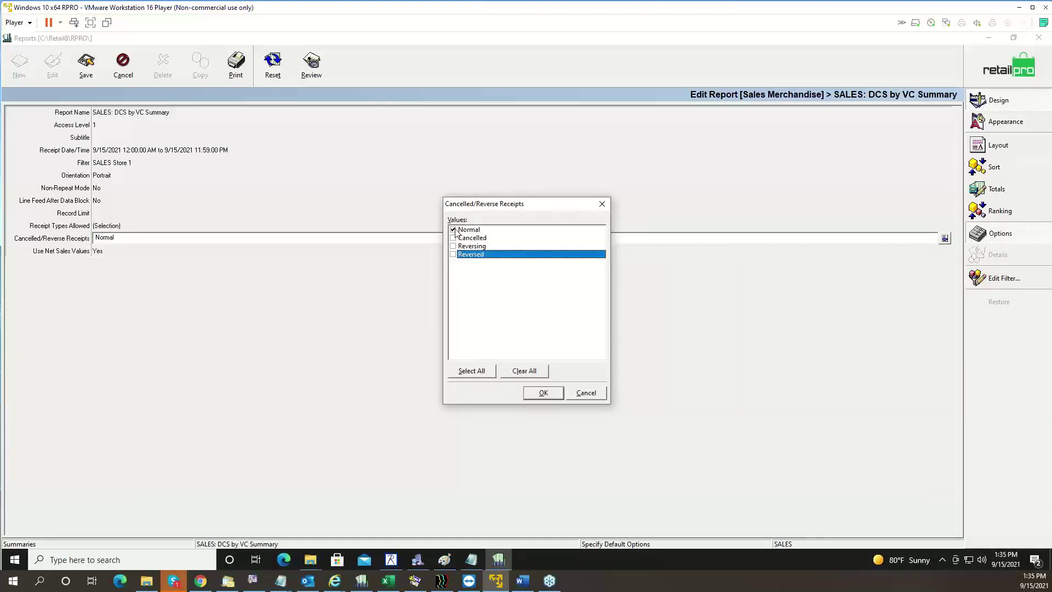
pyautogui.click(544, 393)
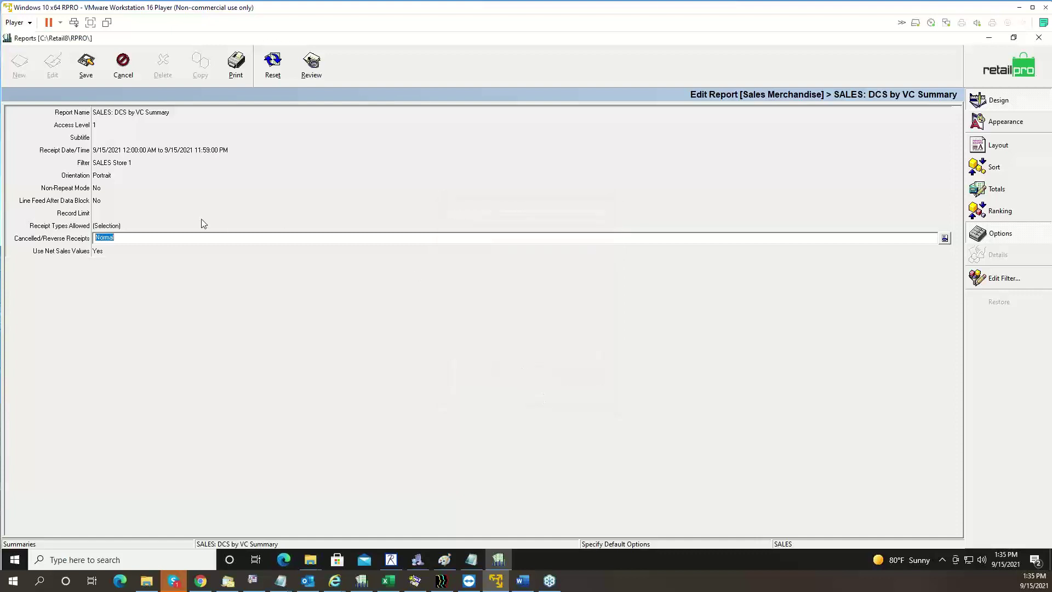
pyautogui.click(130, 252)
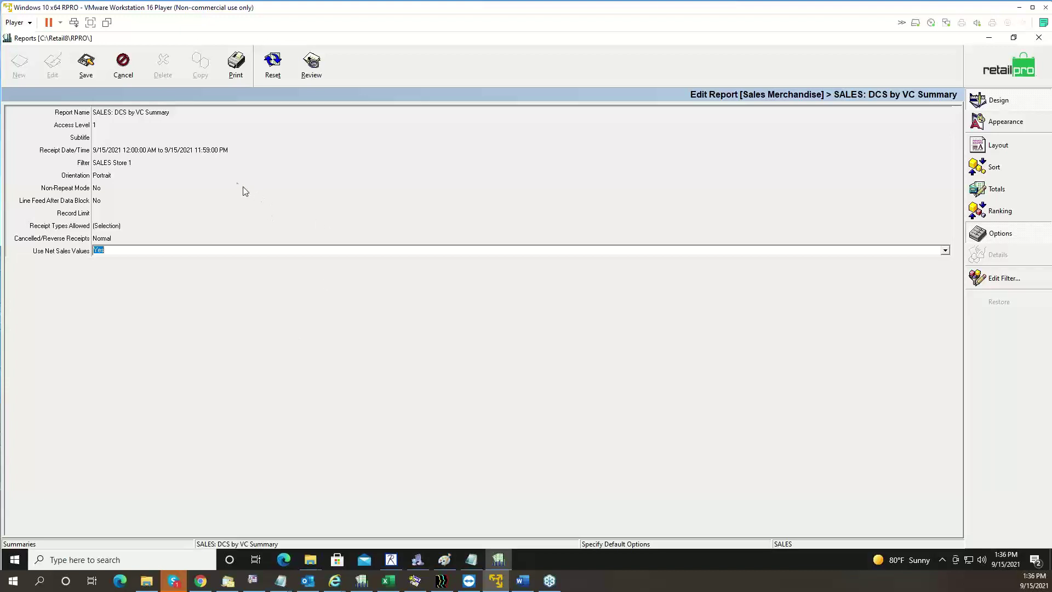
pyautogui.click(86, 65)
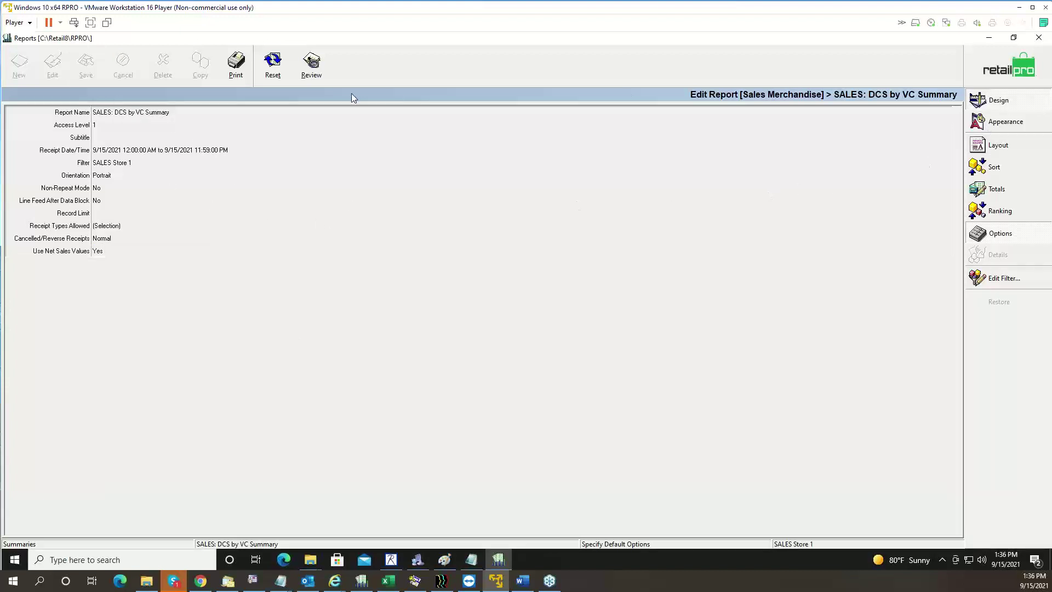
# Preview SALES: DCS by VC Summary at 200% zoom to check its filter and totals, and close the preview without saving the output
pyautogui.click(268, 66)
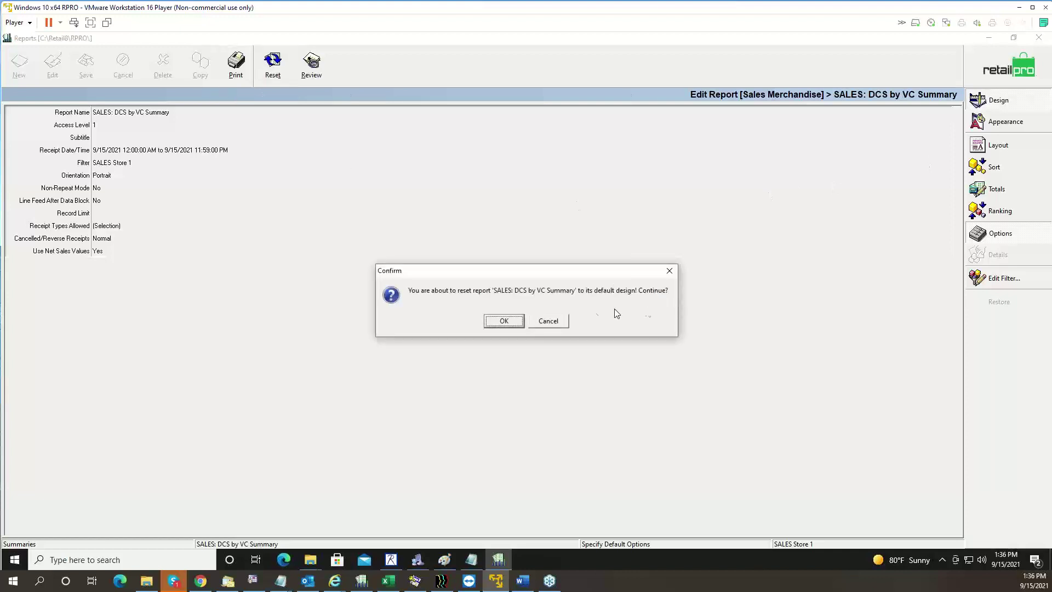
pyautogui.click(560, 322)
pyautogui.click(235, 65)
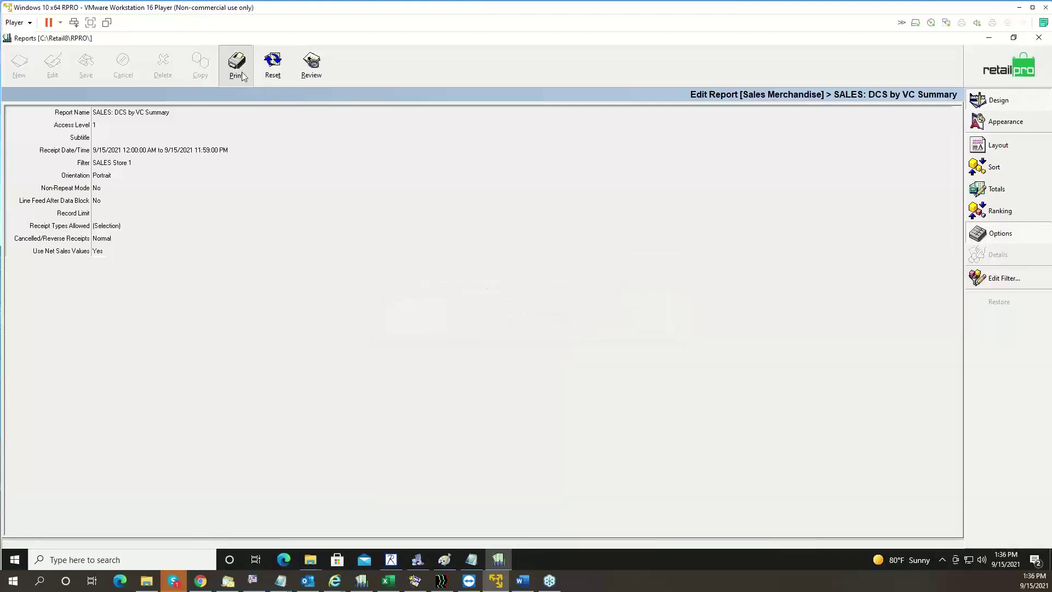
pyautogui.click(639, 428)
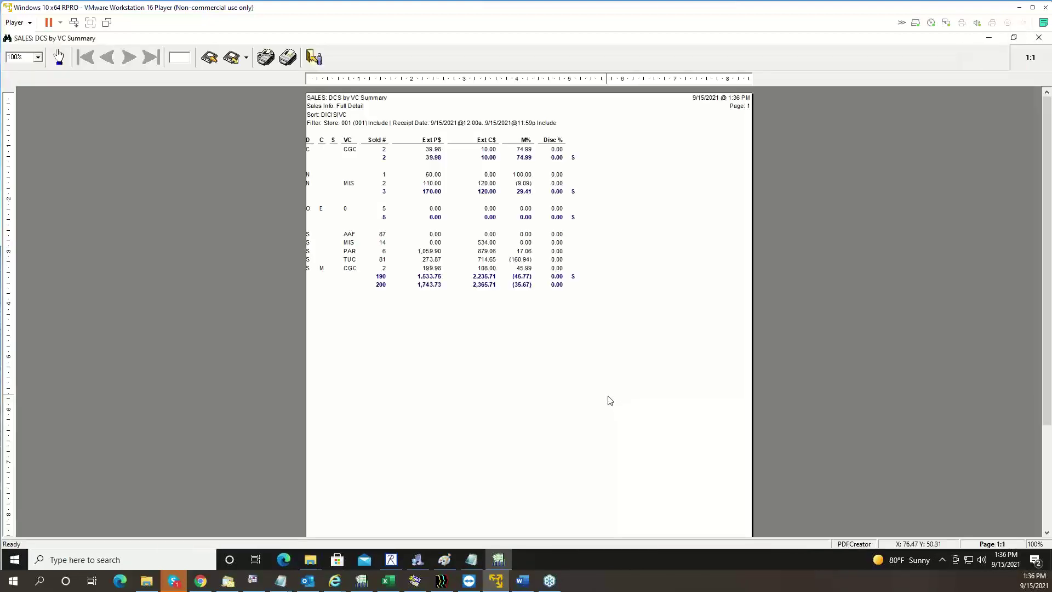
pyautogui.click(40, 60)
pyautogui.click(22, 99)
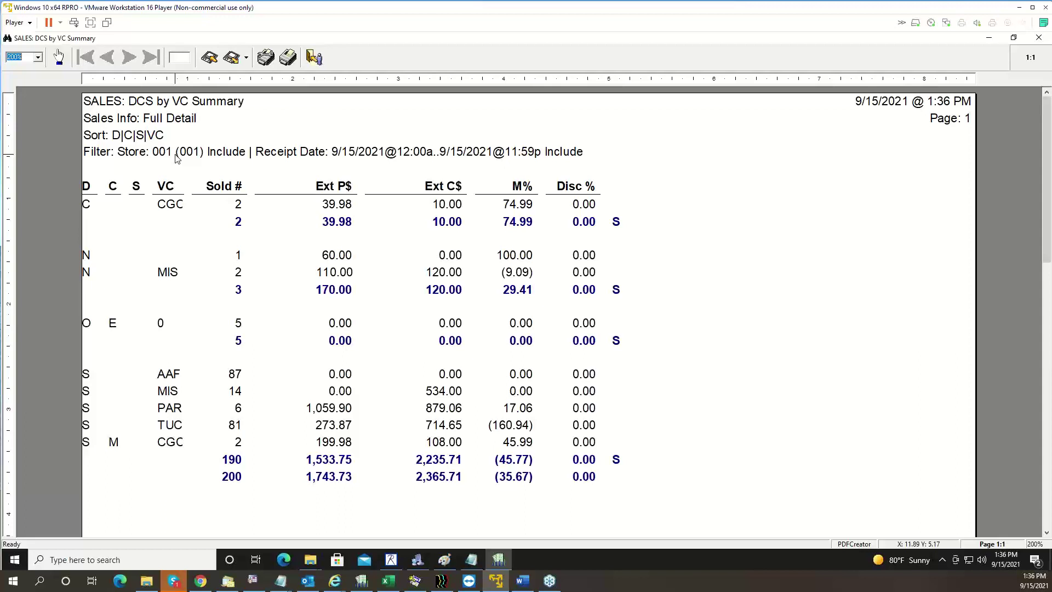
pyautogui.click(315, 59)
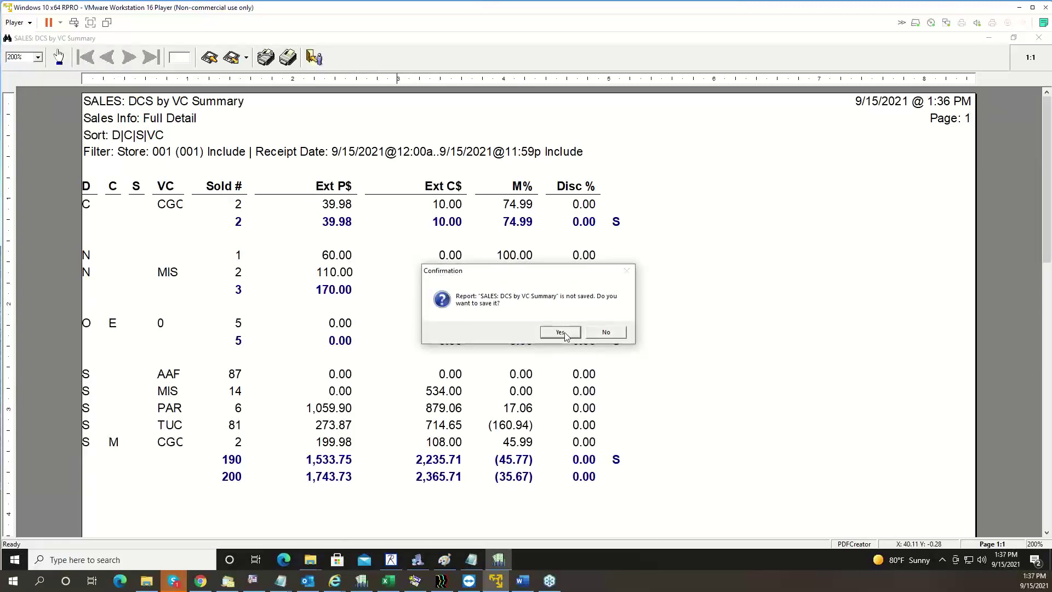
pyautogui.click(605, 333)
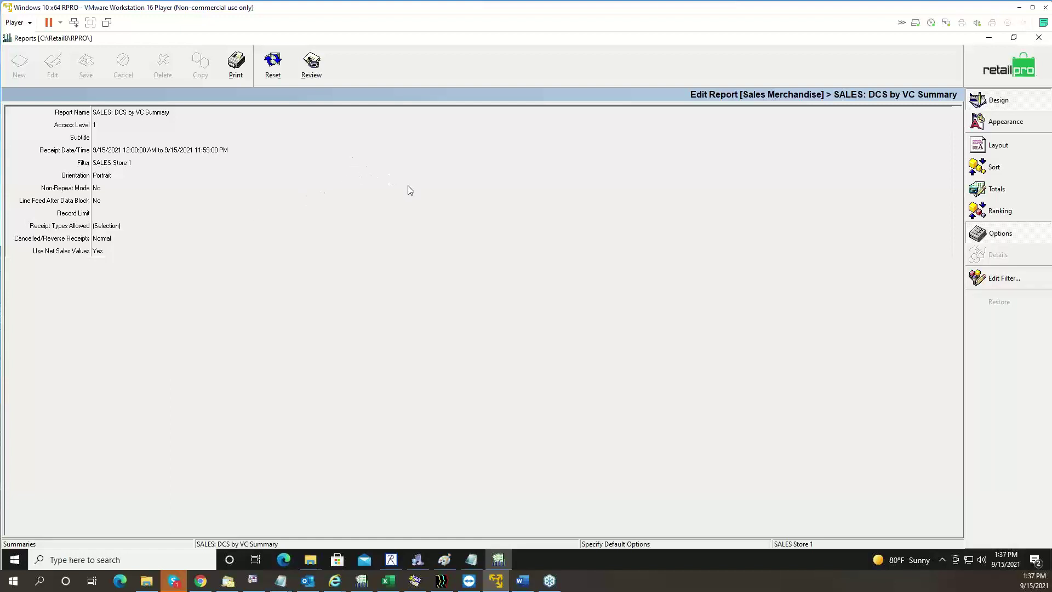
# Leave the summary reports, open the Journals report list, and select SALES: Receipt Journal
pyautogui.click(997, 71)
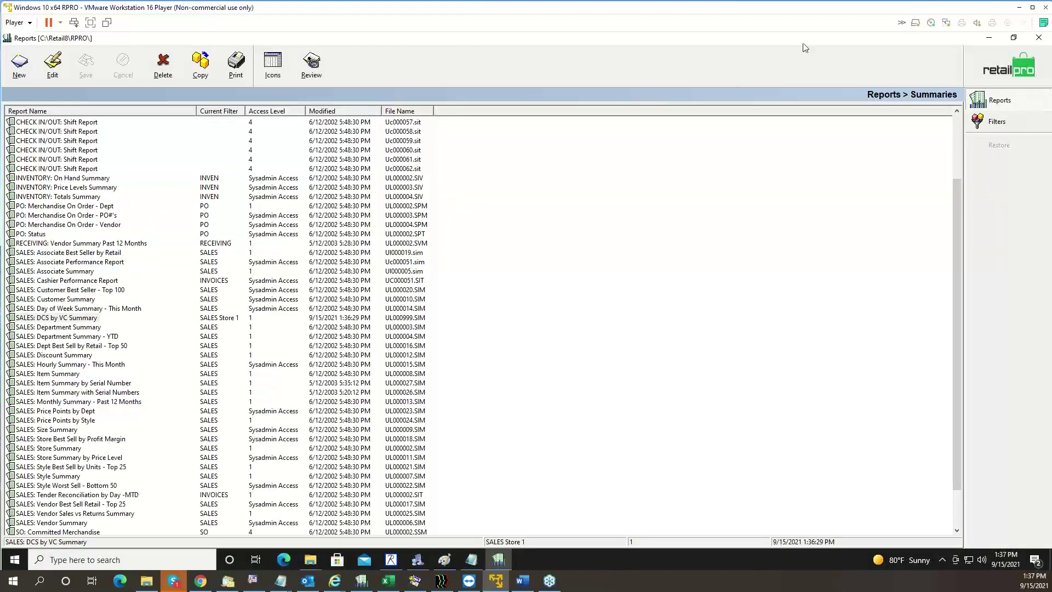
pyautogui.click(995, 76)
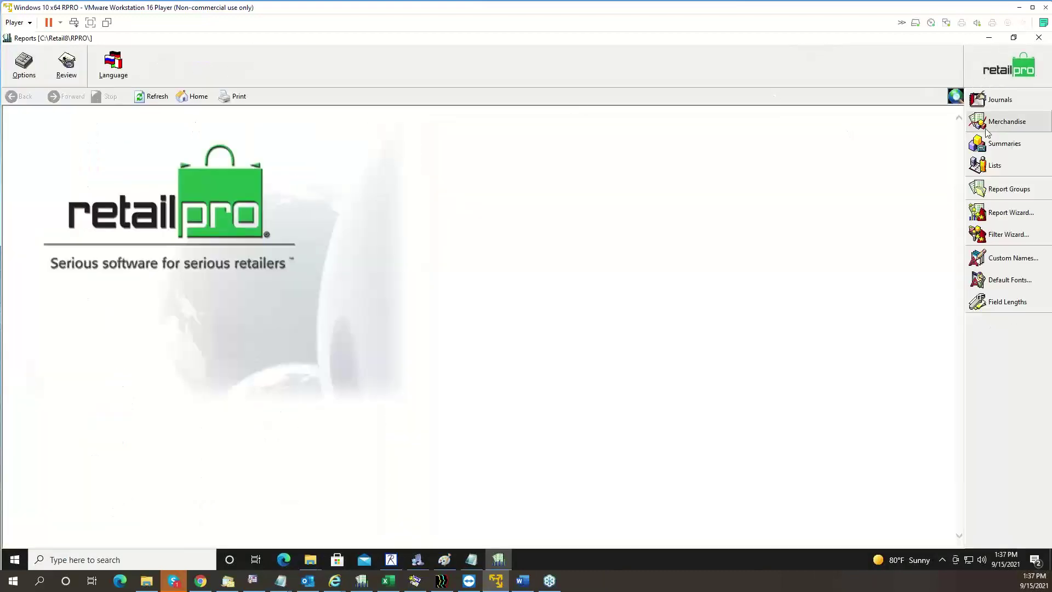
pyautogui.click(1020, 104)
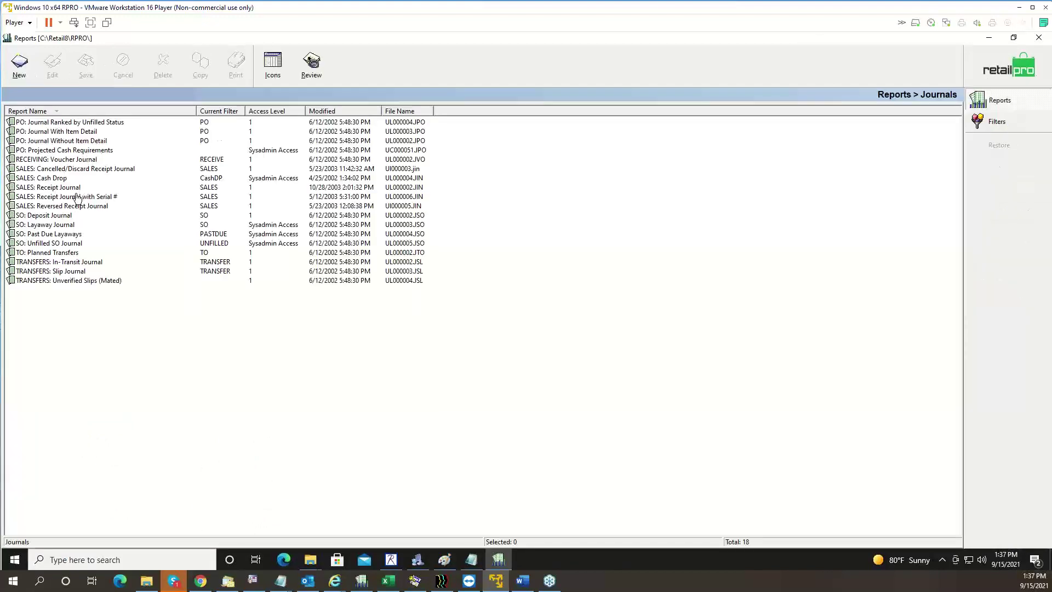
pyautogui.click(67, 189)
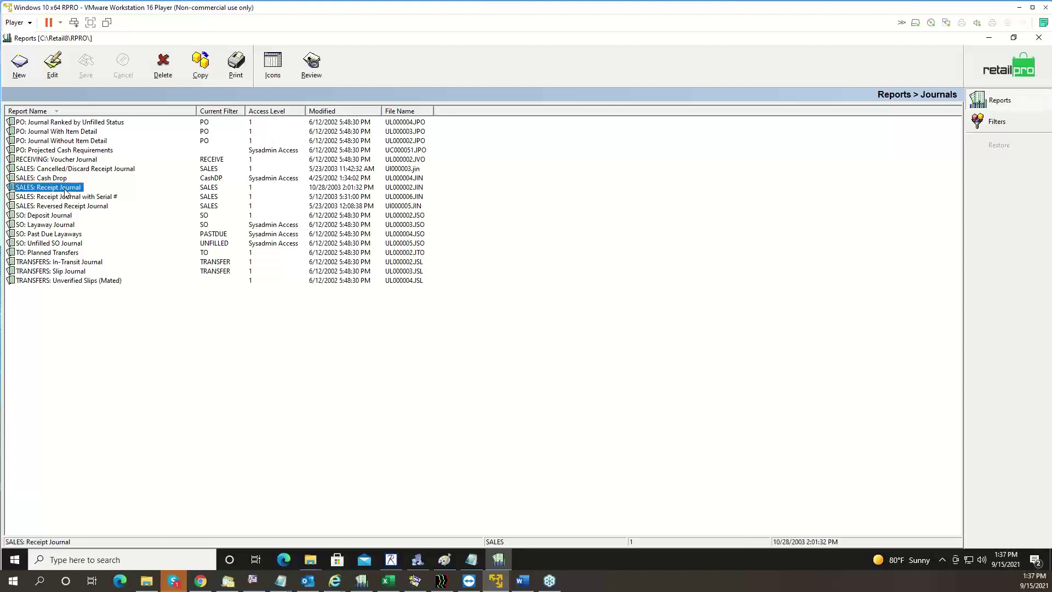
# Remove the Company Name field from the layout of the SALES: Receipt Journal report, save it and return to the report list
pyautogui.click(53, 64)
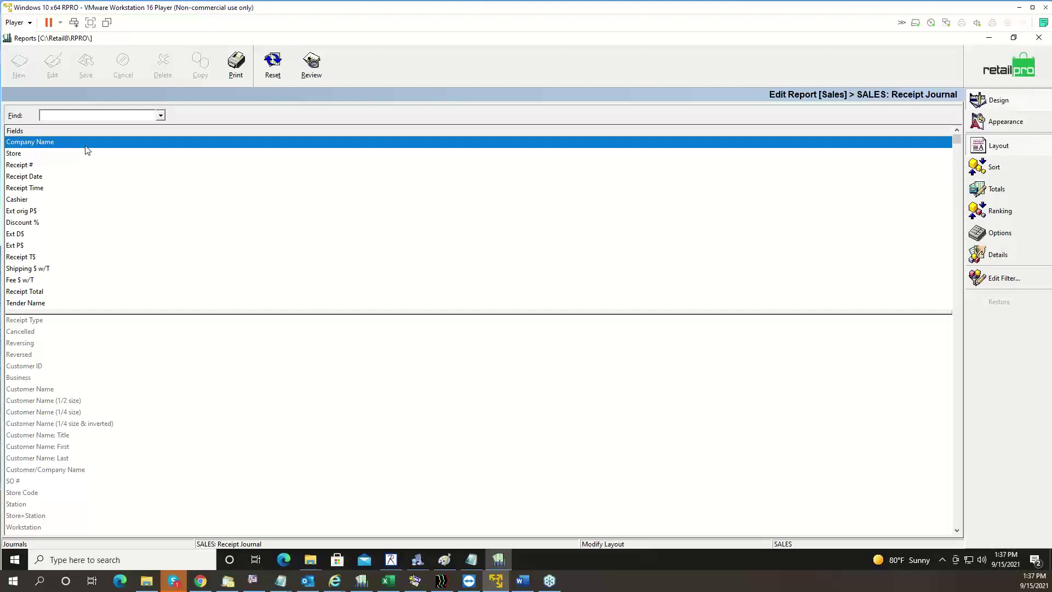
pyautogui.doubleClick(85, 146)
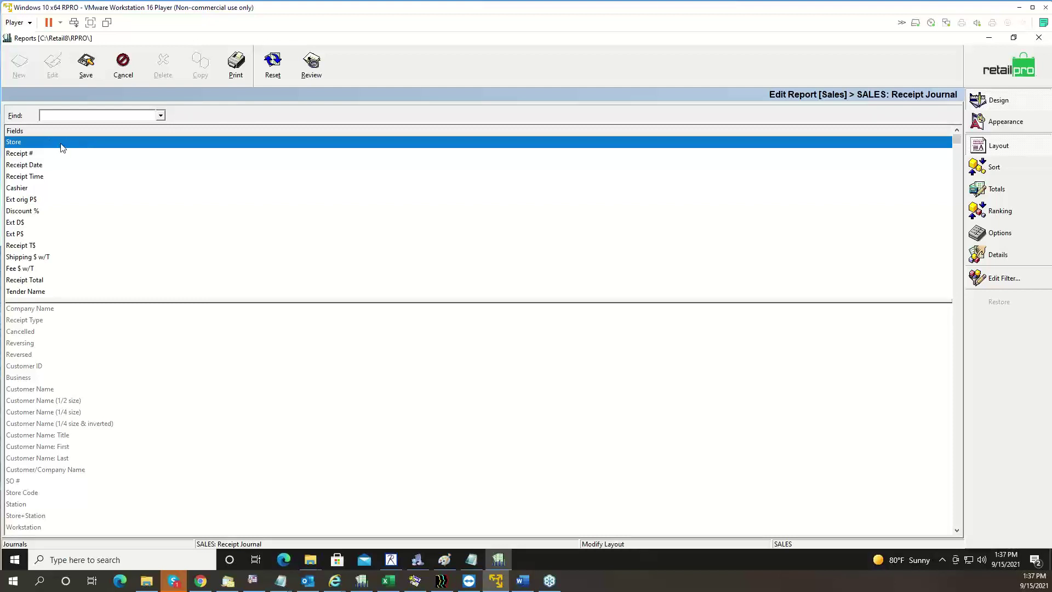
pyautogui.click(82, 73)
pyautogui.click(34, 157)
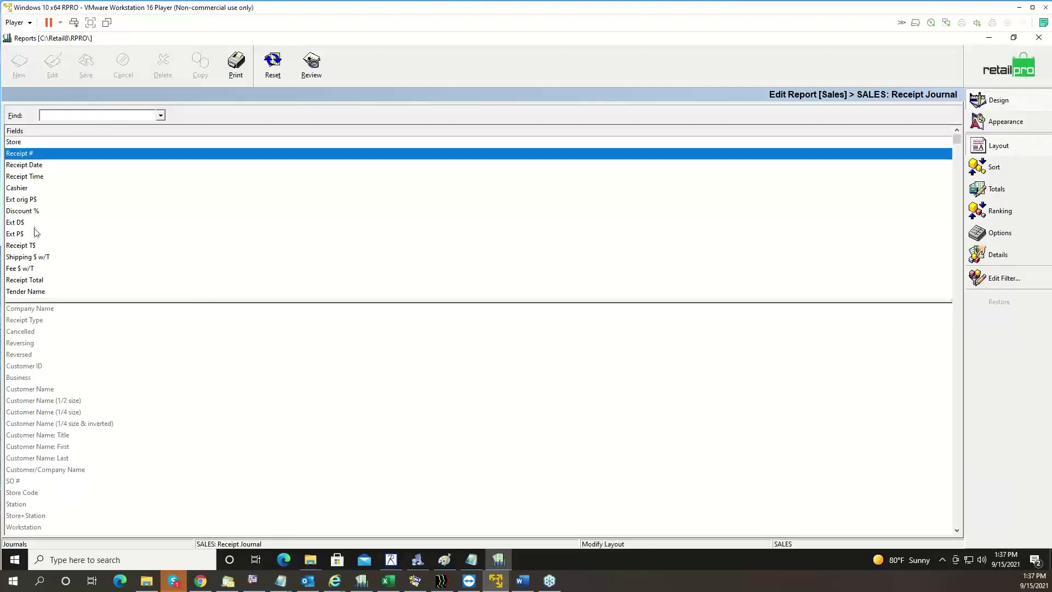
pyautogui.click(39, 282)
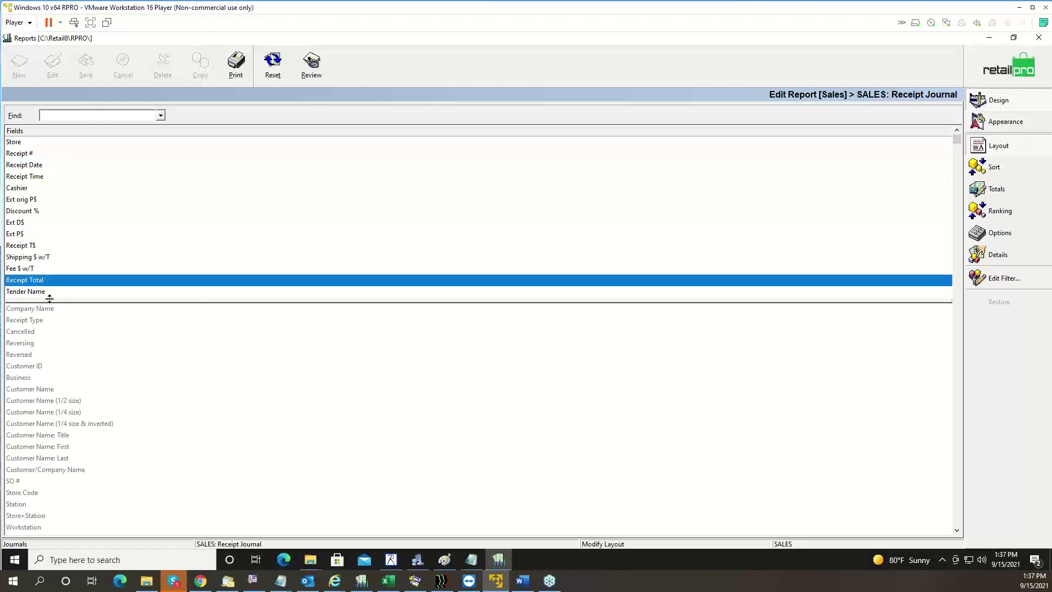
pyautogui.click(50, 297)
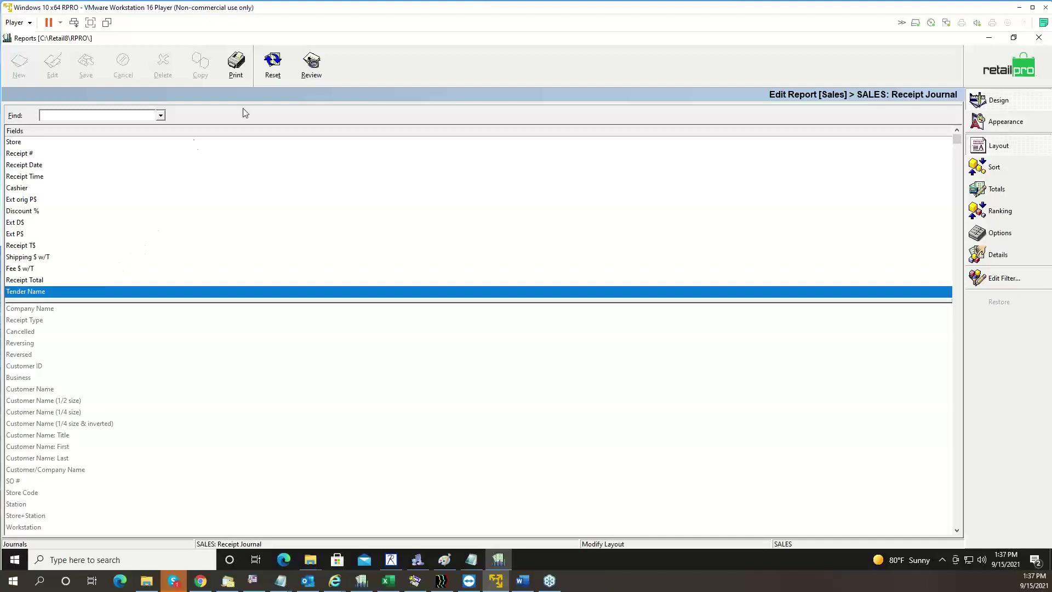
pyautogui.click(975, 59)
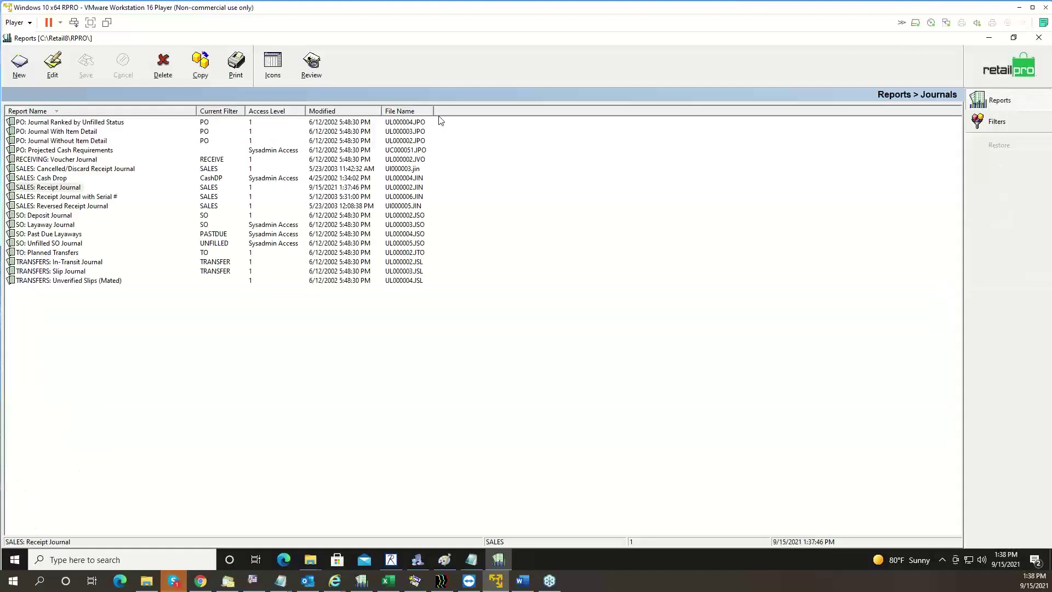
# Copy the SALES: Receipt Journal report under the name "SALES: Receipt Journal W/Item Detail"
pyautogui.click(70, 189)
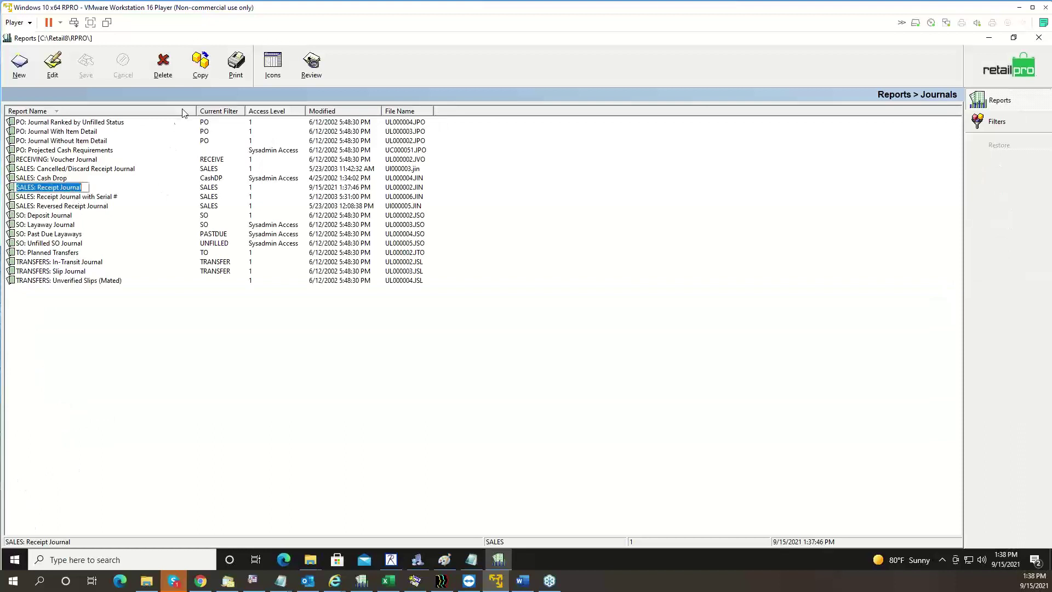
pyautogui.click(201, 63)
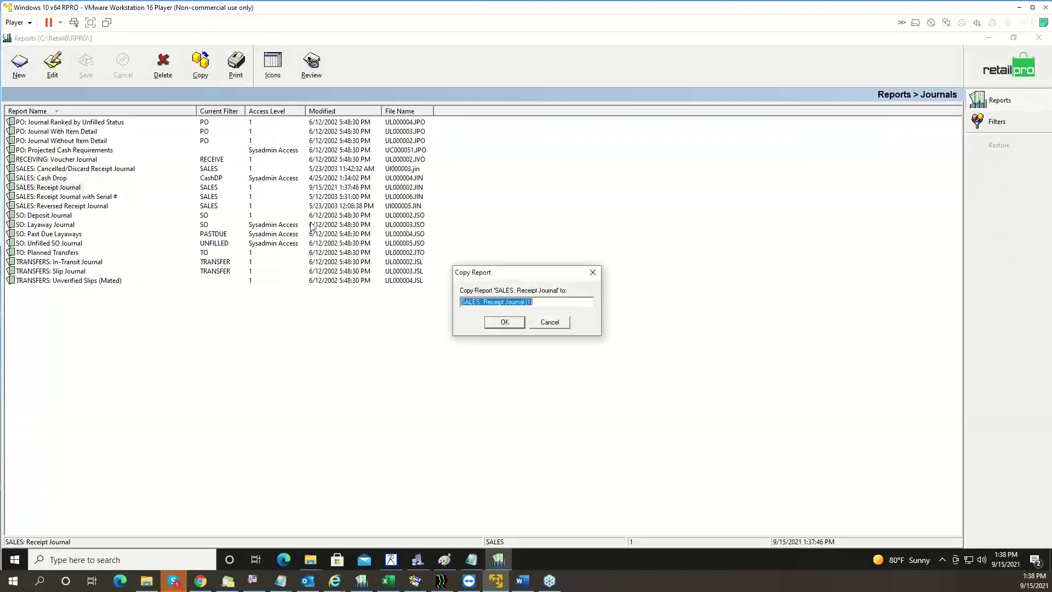
pyautogui.click(547, 302)
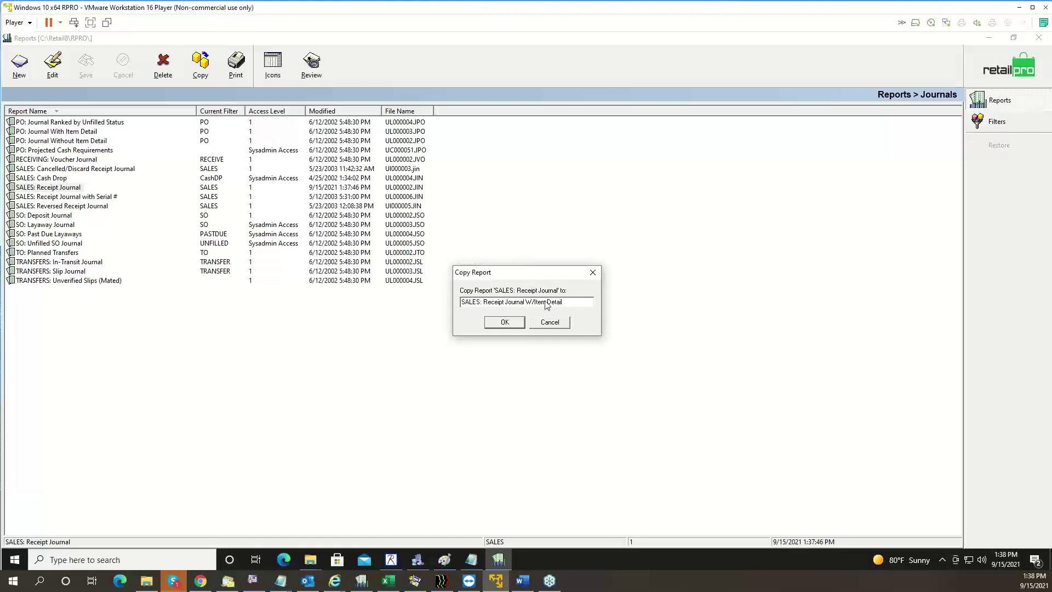
pyautogui.click(506, 323)
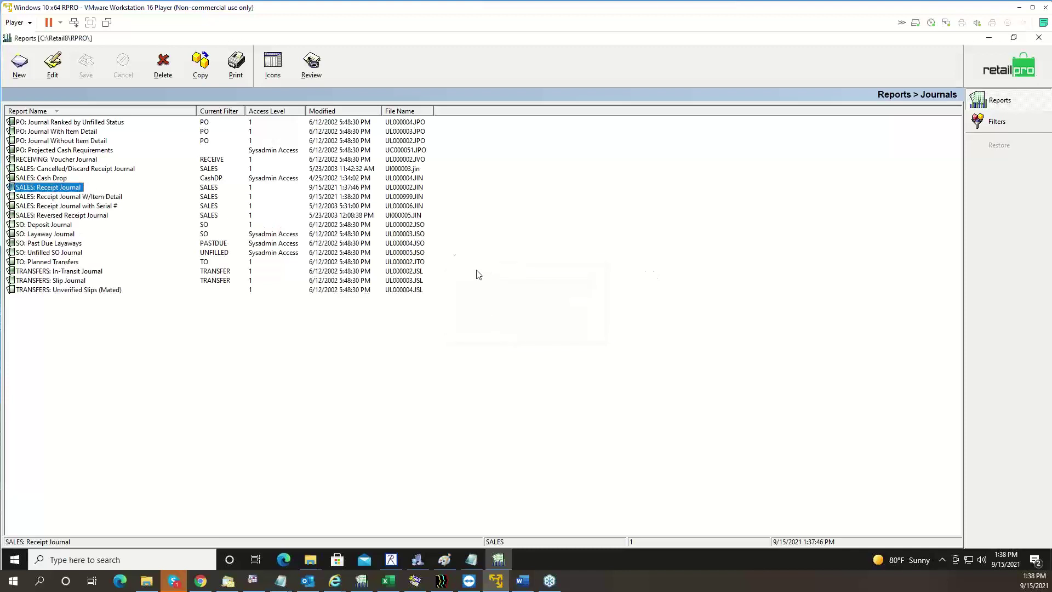
# Set Show Item Detail to Yes in the options of the SALES: Receipt Journal W/Item Detail report and save it
pyautogui.click(80, 198)
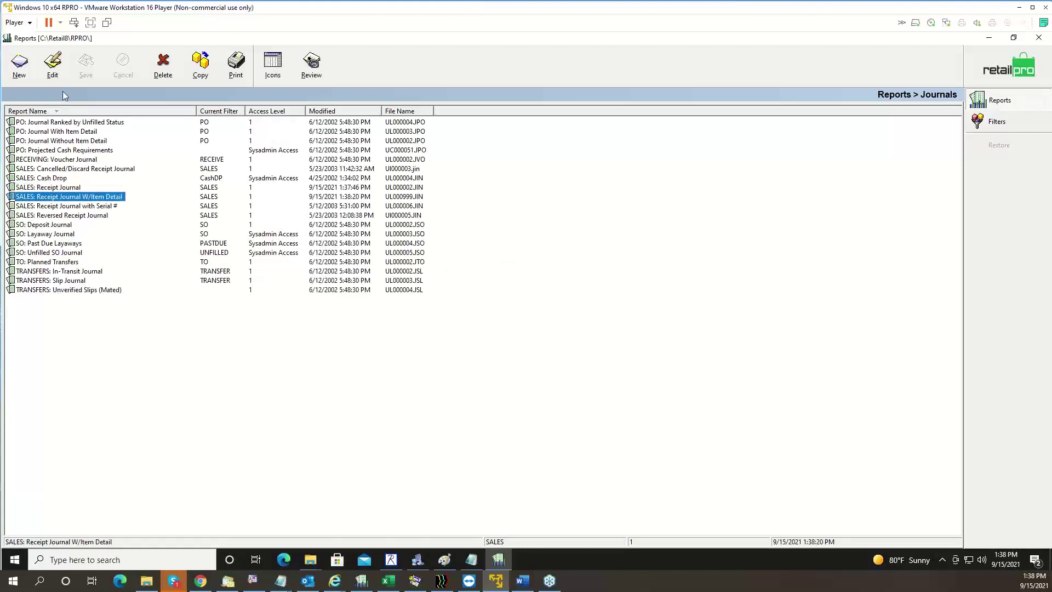
pyautogui.click(53, 65)
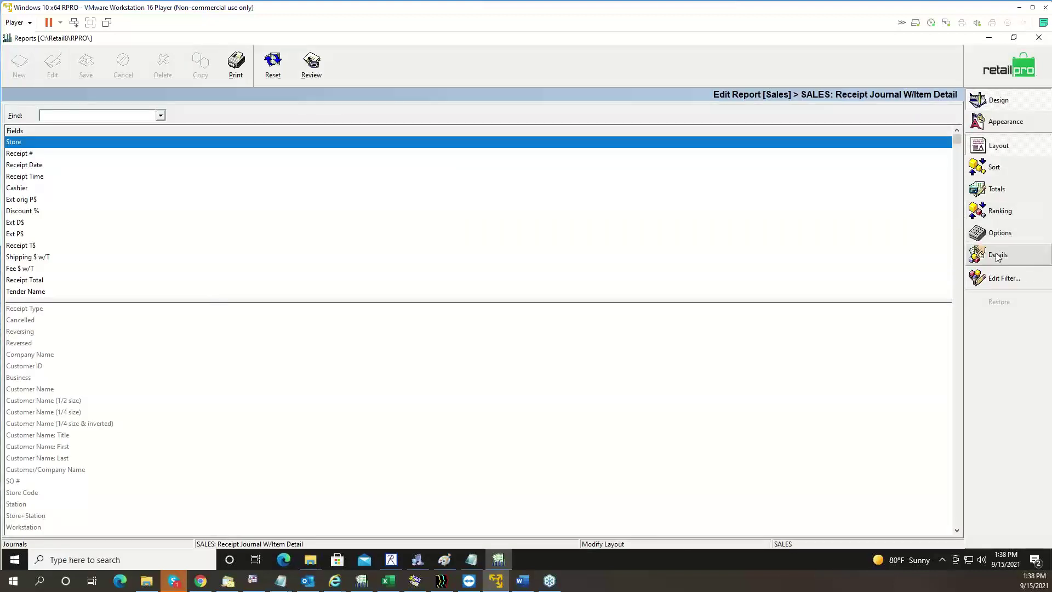
pyautogui.click(1000, 233)
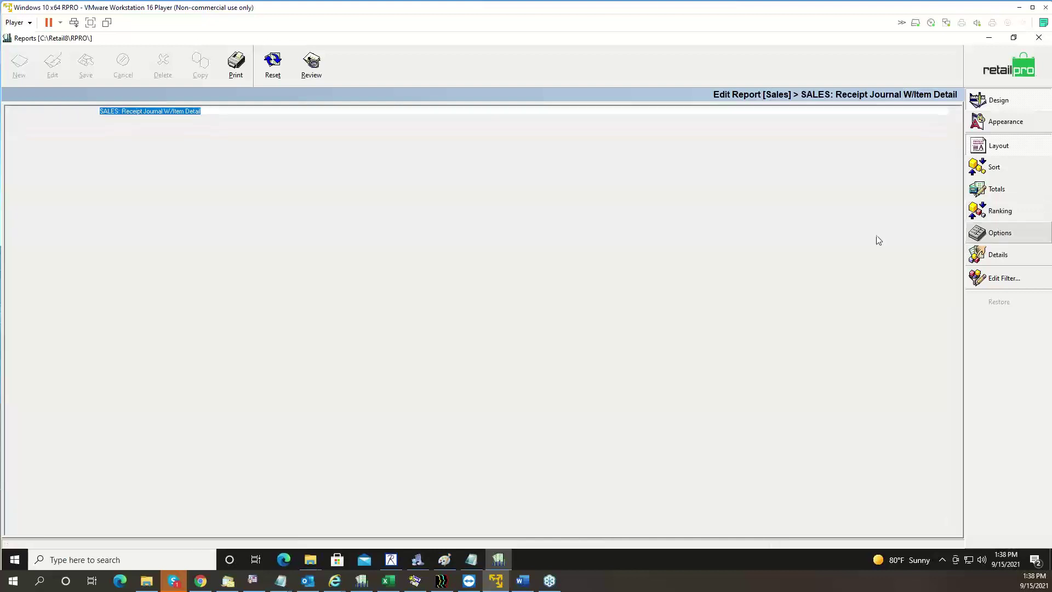
pyautogui.click(114, 261)
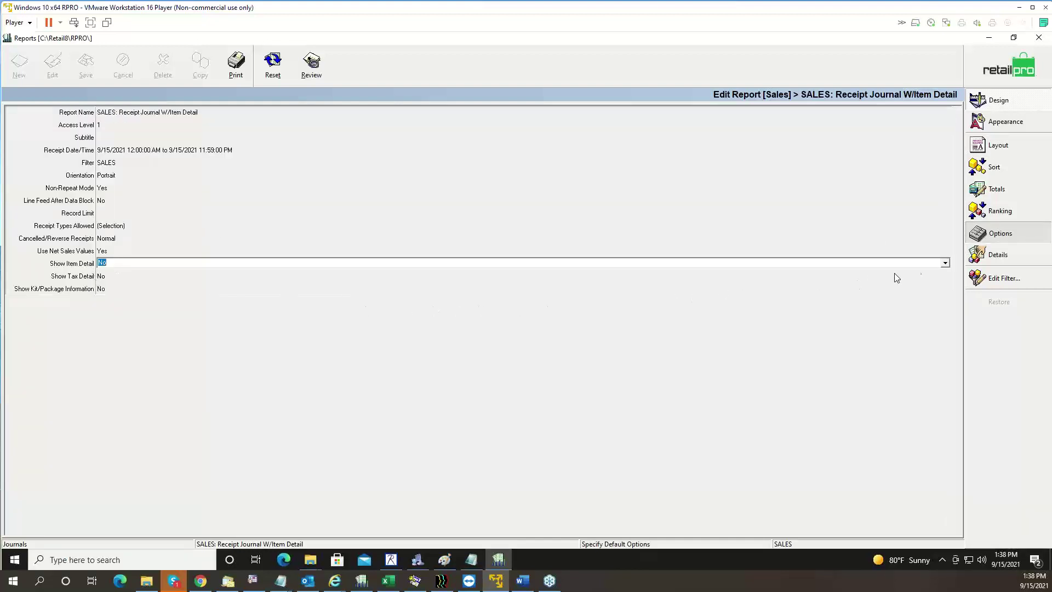
pyautogui.click(946, 263)
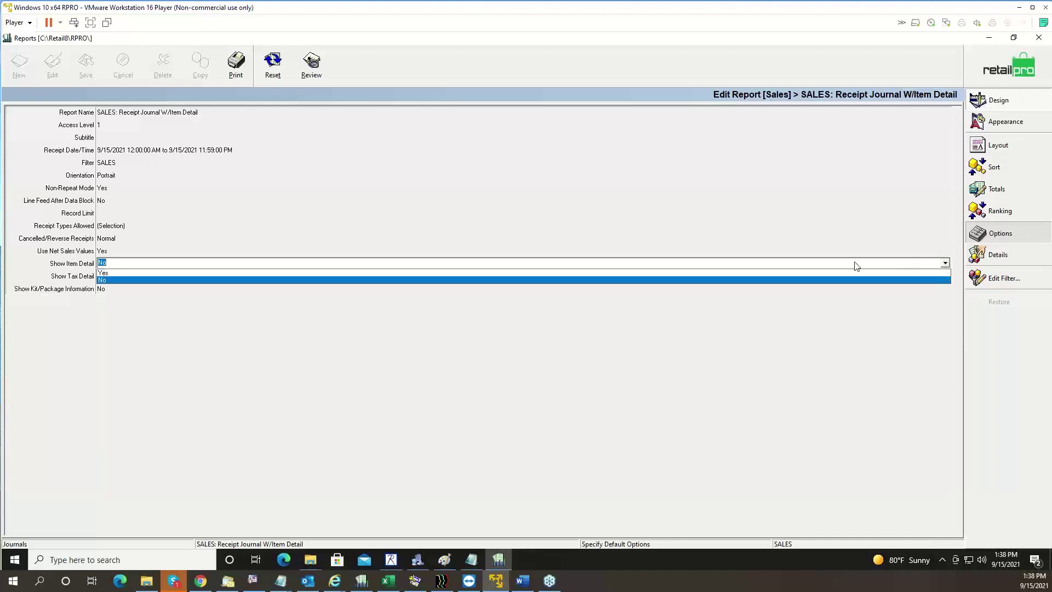
pyautogui.click(665, 272)
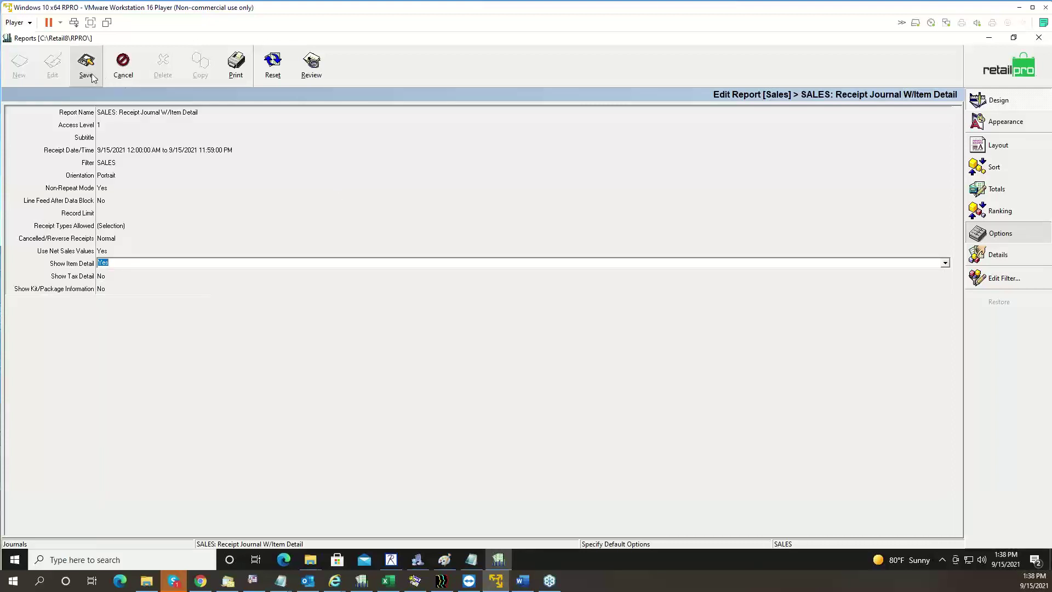
pyautogui.click(86, 68)
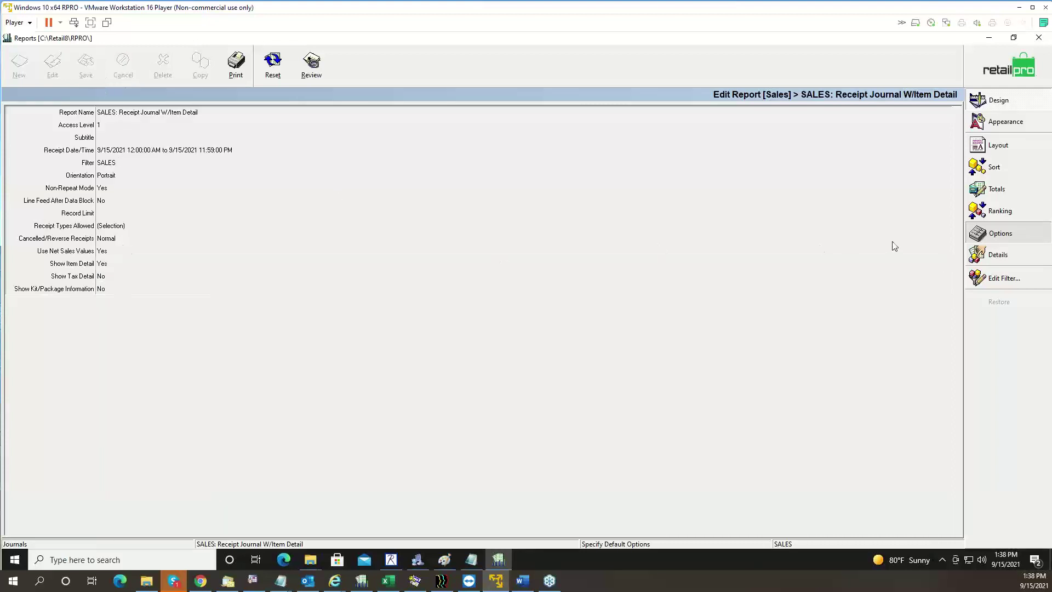
# In the report's item details, move Desc 1 directly below Vendor Code and remove the Cost field
pyautogui.click(990, 251)
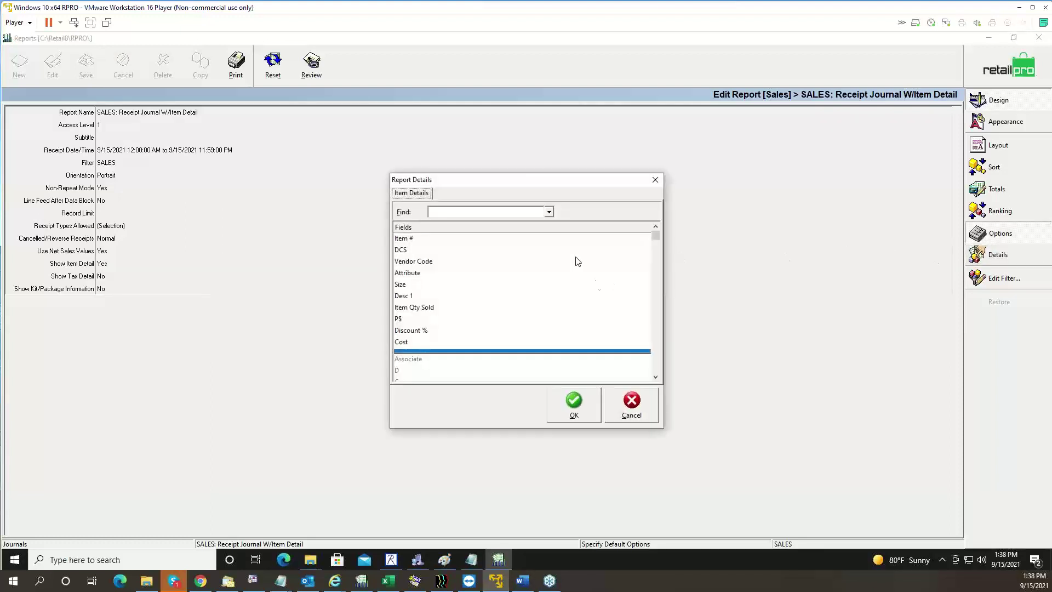
pyautogui.moveTo(460, 182); pyautogui.dragTo(336, 131)
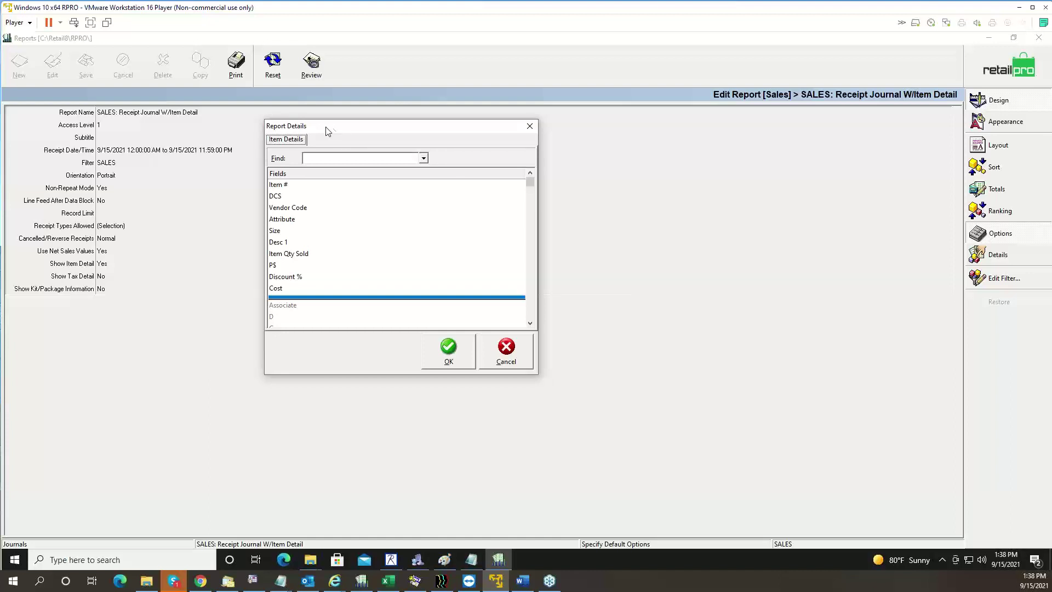
pyautogui.moveTo(297, 243); pyautogui.dragTo(287, 220)
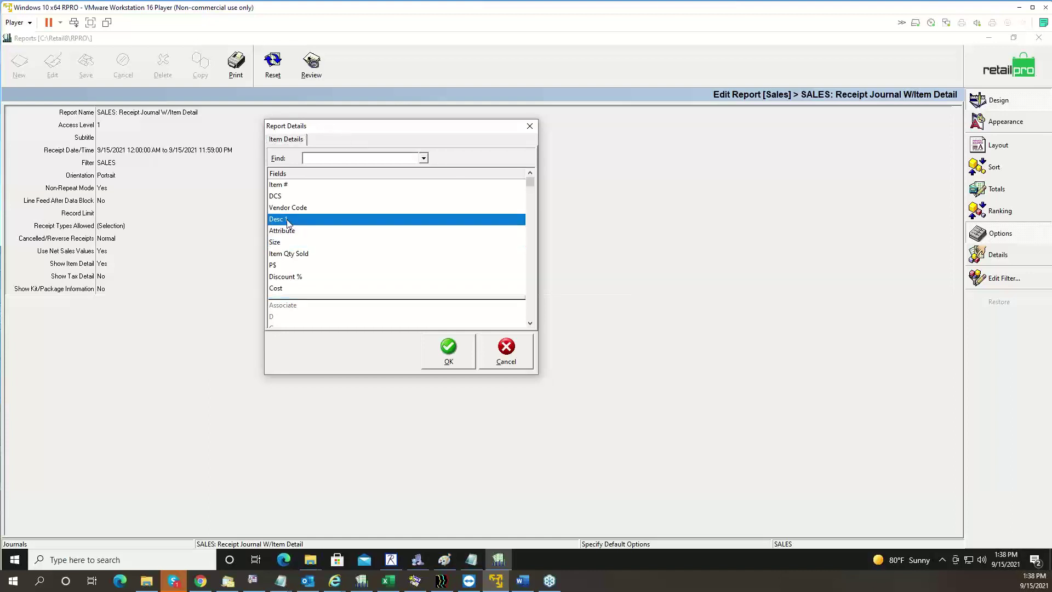
pyautogui.click(282, 266)
pyautogui.click(282, 277)
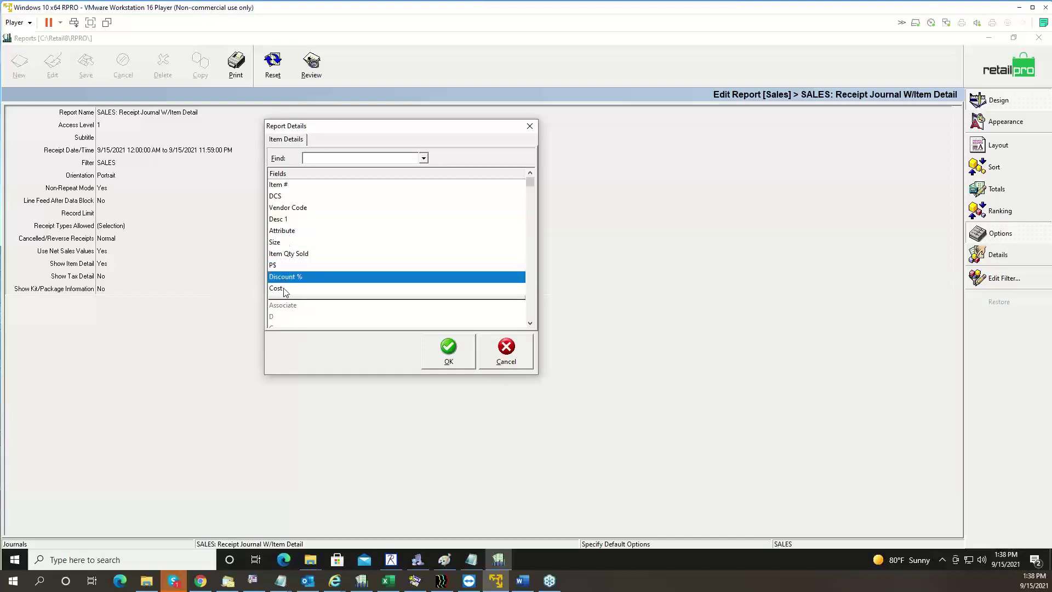
pyautogui.click(284, 290)
pyautogui.doubleClick(284, 290)
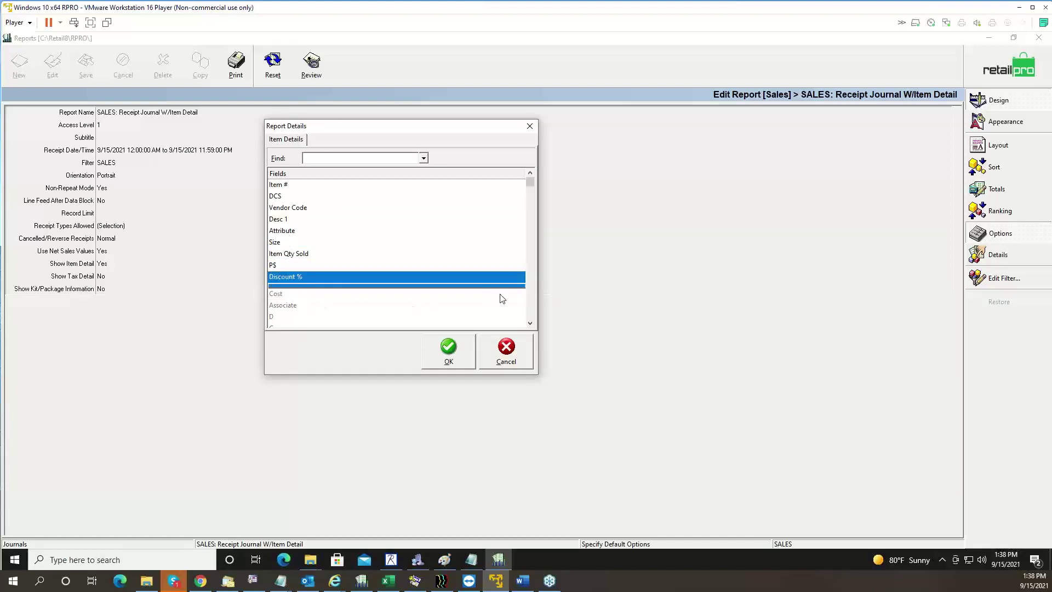
# Add Desc 2 to the item details directly below Desc 1, accept the field list and save the report
pyautogui.click(531, 317)
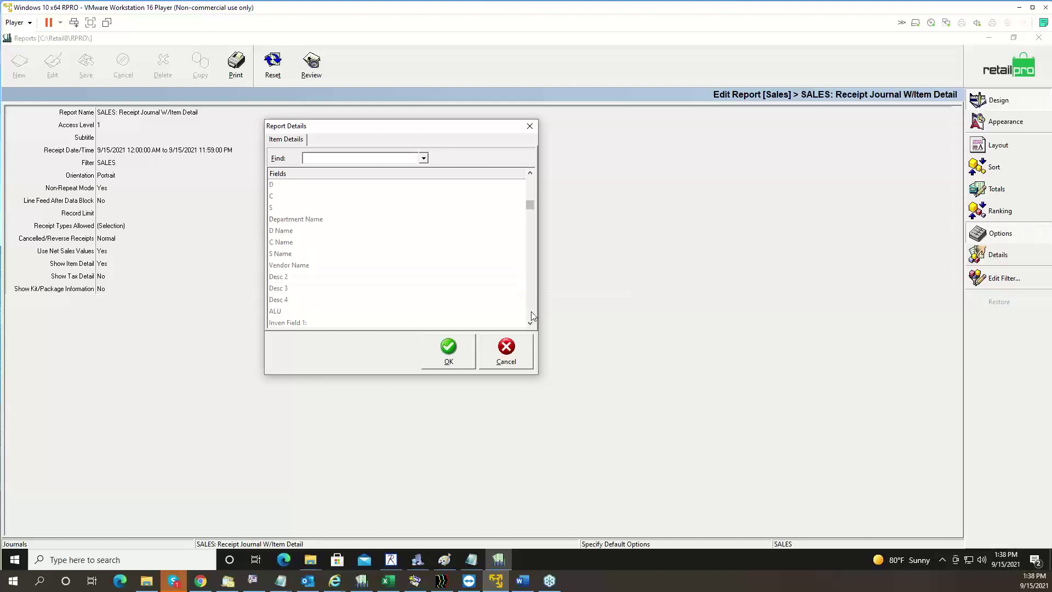
pyautogui.doubleClick(289, 278)
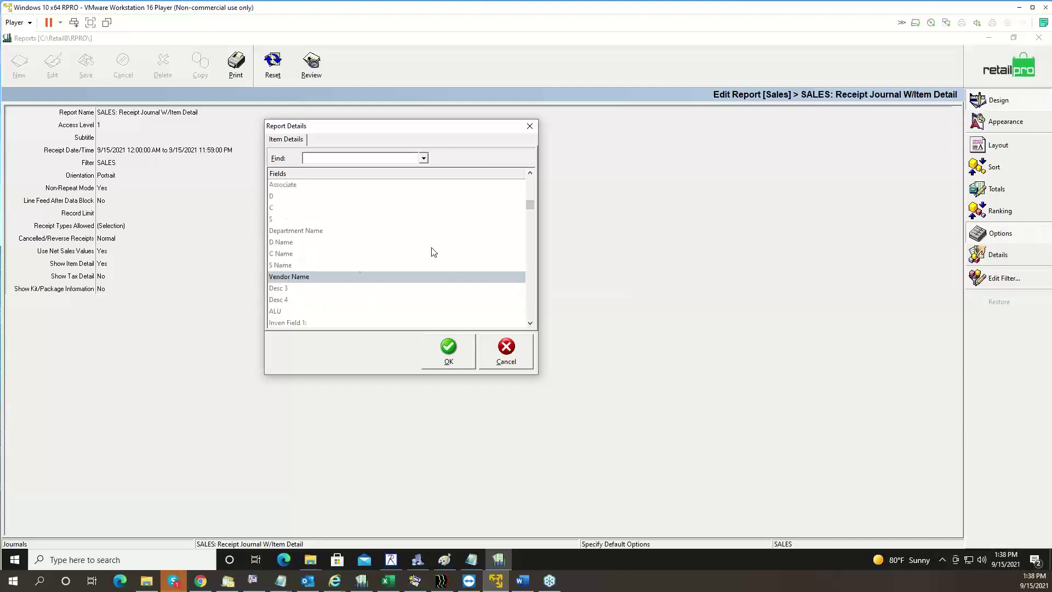
pyautogui.moveTo(529, 203); pyautogui.dragTo(529, 182)
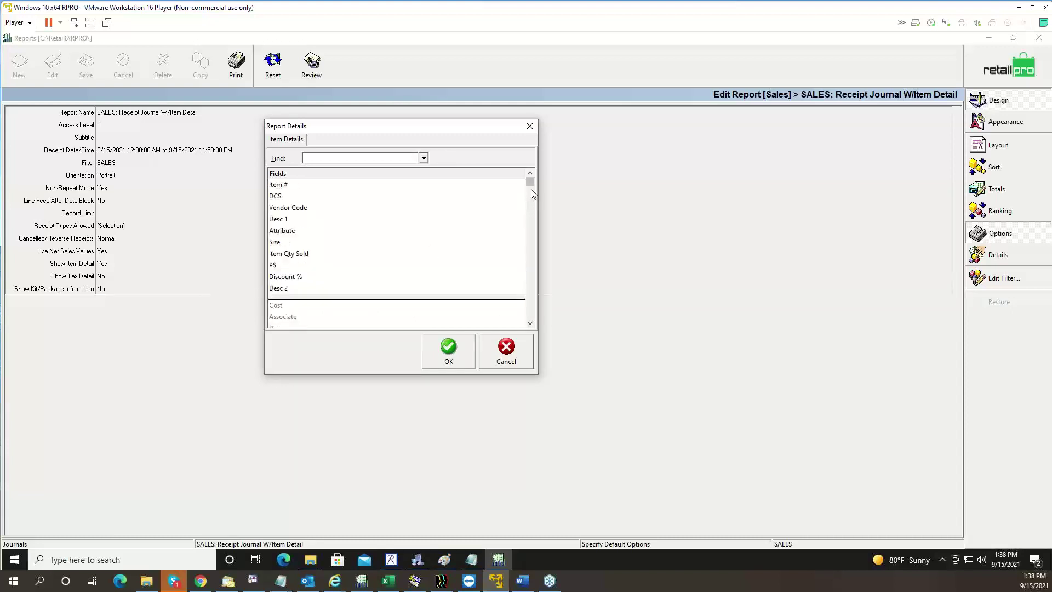
pyautogui.doubleClick(294, 293)
pyautogui.moveTo(290, 265); pyautogui.dragTo(289, 236)
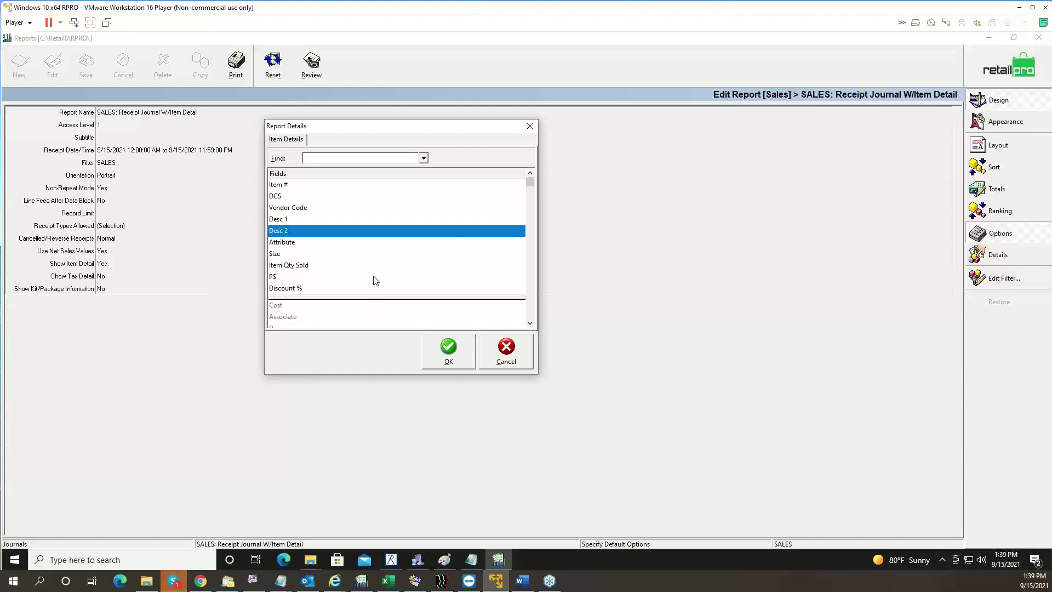
pyautogui.click(440, 357)
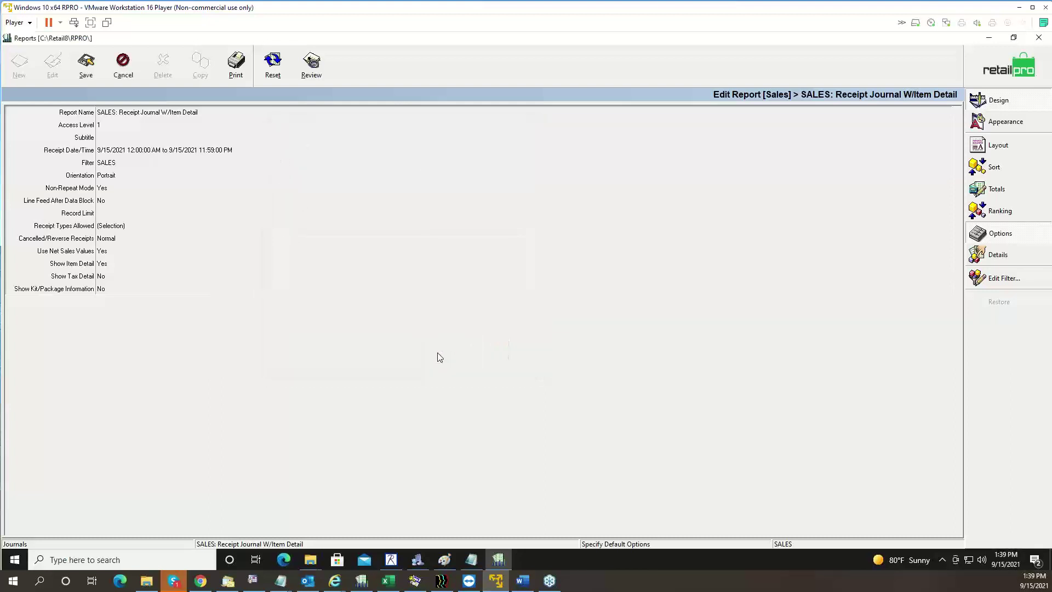
pyautogui.click(85, 69)
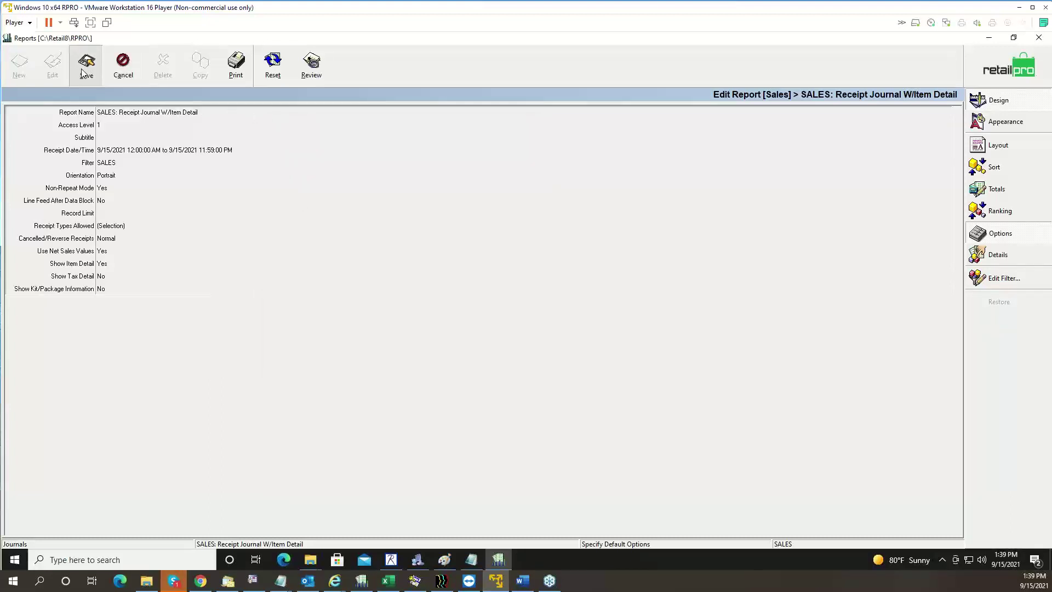
# Run the item detail report for 9/15/2021, examine its item lines in the preview, and close it without saving
pyautogui.click(236, 63)
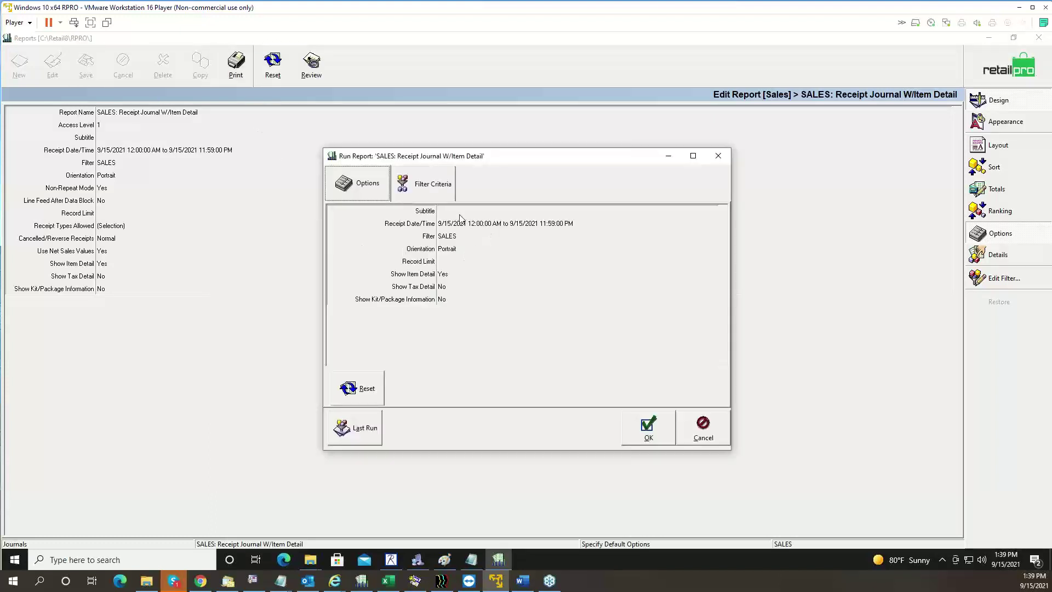
pyautogui.click(433, 187)
pyautogui.click(347, 191)
pyautogui.click(655, 431)
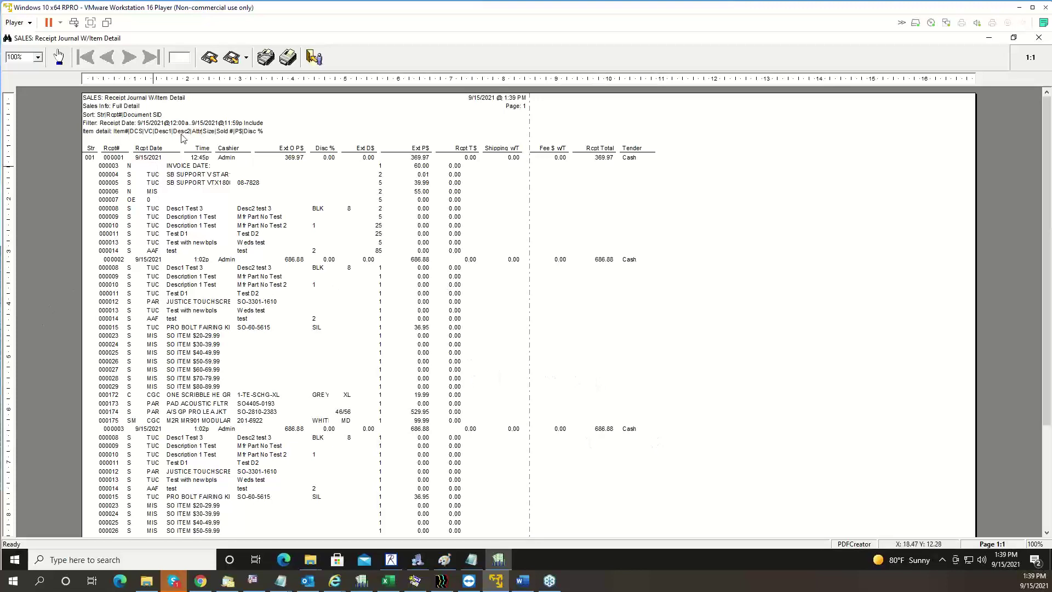
pyautogui.click(319, 60)
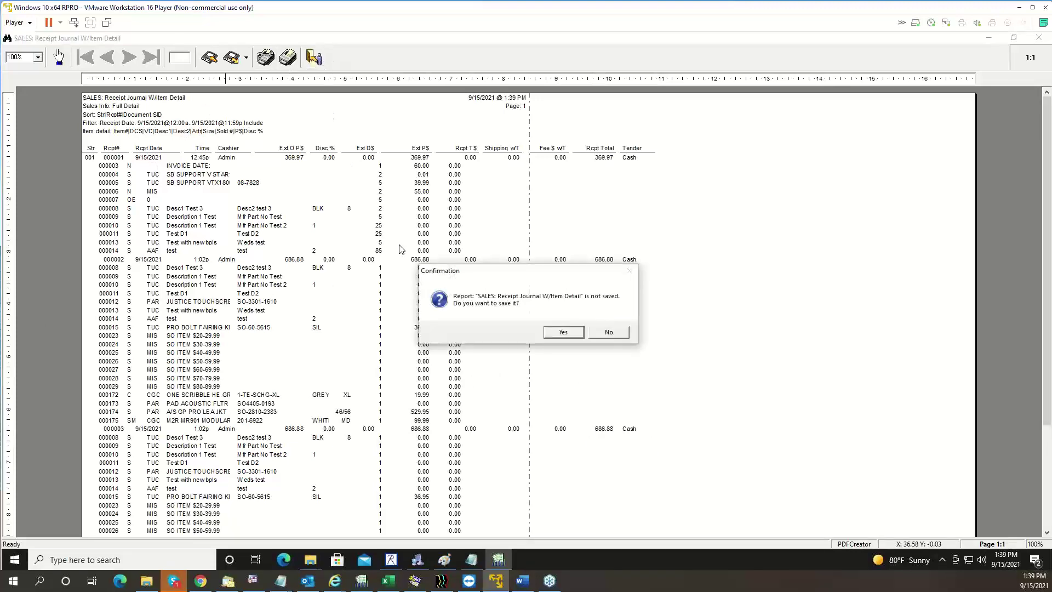
pyautogui.click(616, 335)
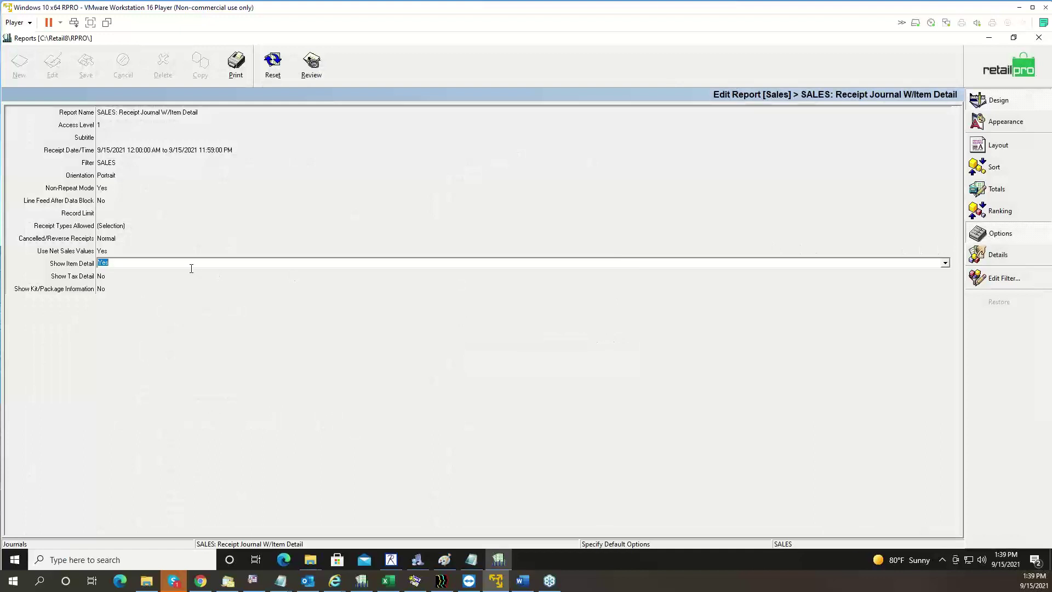
# In the item detail report's options, set Non-Repeat Mode to No and Line Feed After Data Block to Yes, and save
pyautogui.click(120, 188)
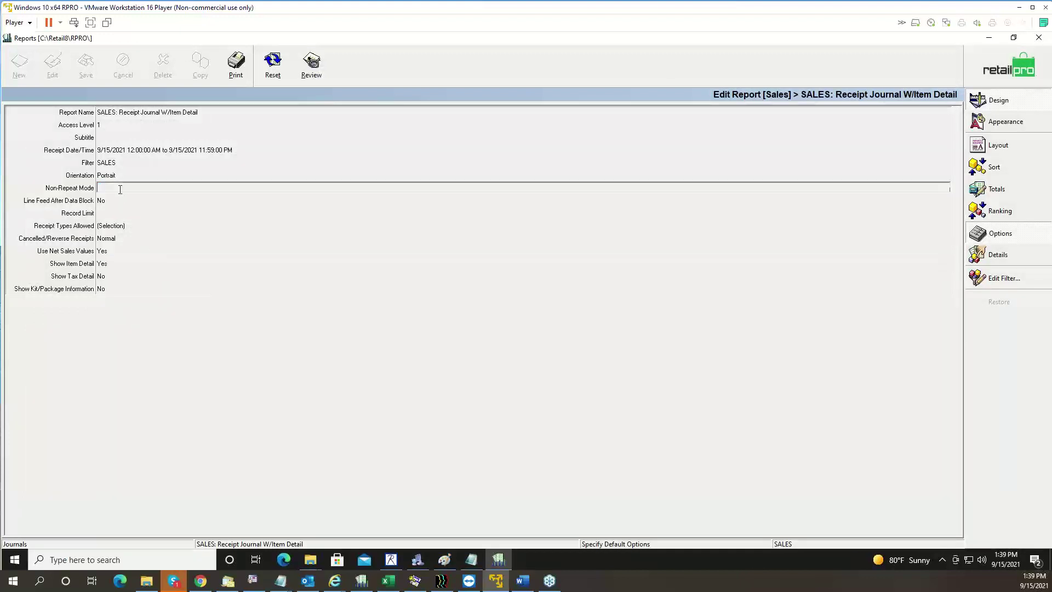
pyautogui.click(944, 187)
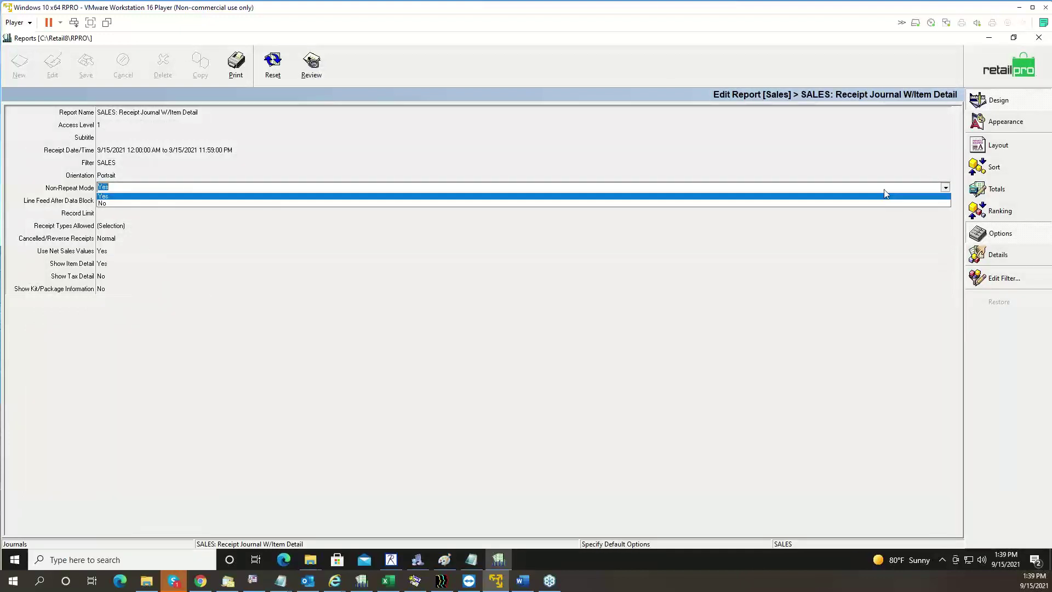
pyautogui.click(104, 205)
pyautogui.click(121, 200)
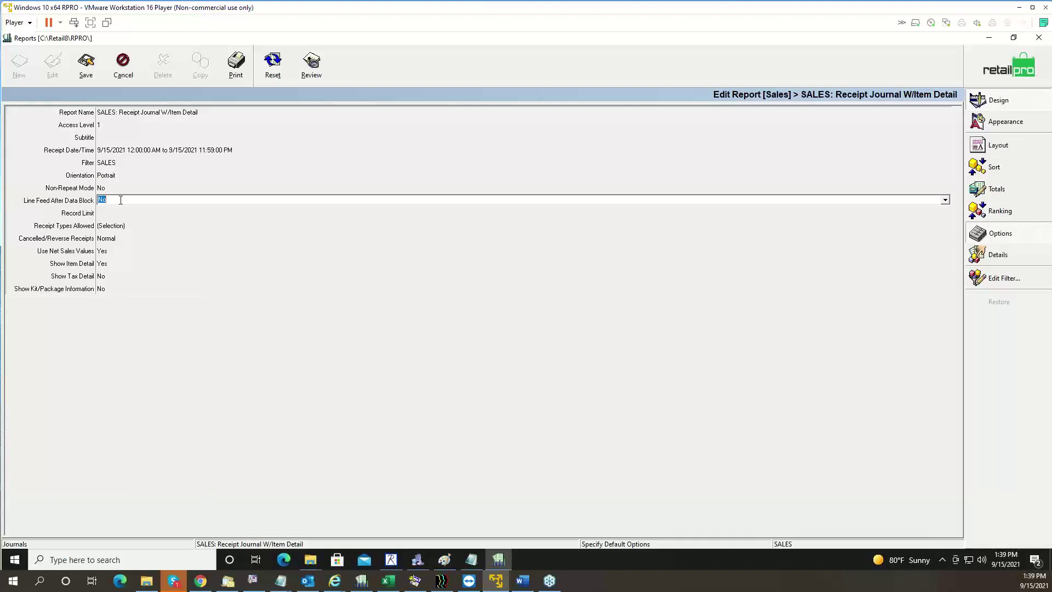
pyautogui.click(945, 200)
pyautogui.click(801, 211)
pyautogui.click(86, 65)
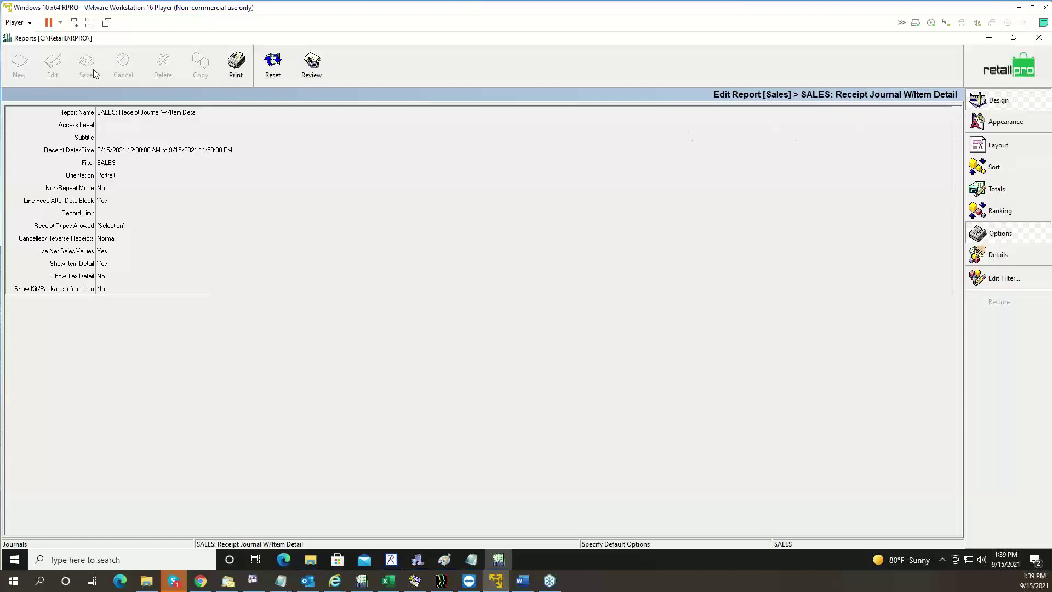
# Run the SALES: Receipt Journal W/Item Detail report, examine the receipt spacing at 150% zoom, and close the preview without saving
pyautogui.click(236, 65)
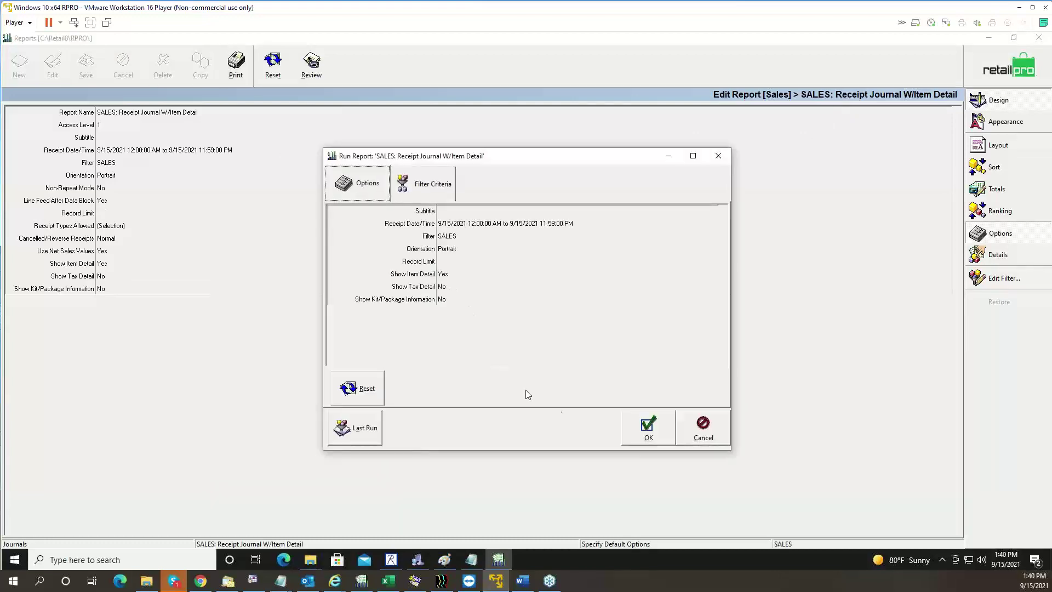
pyautogui.click(635, 442)
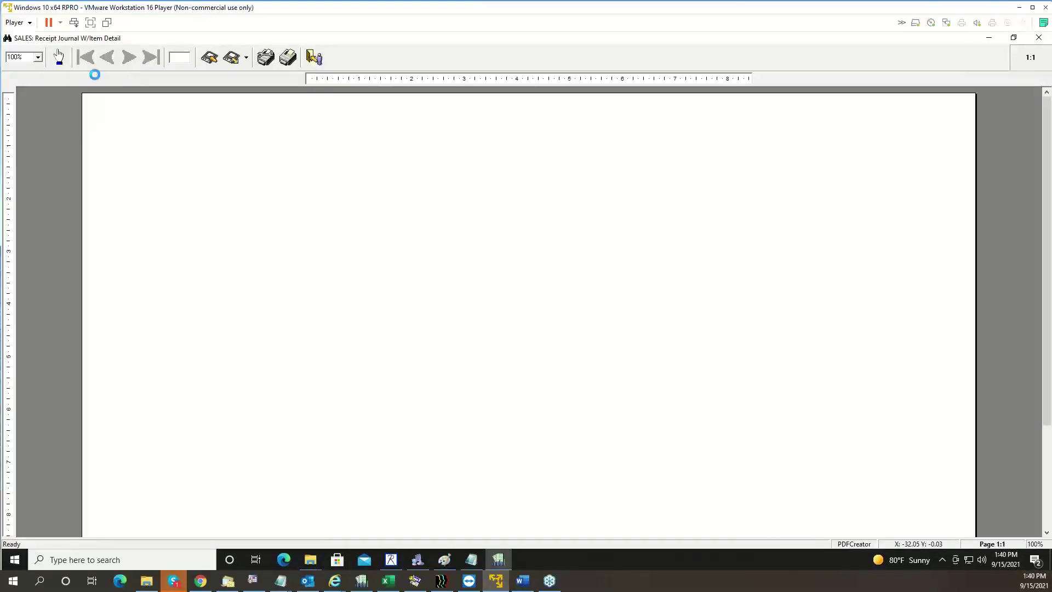
pyautogui.click(38, 57)
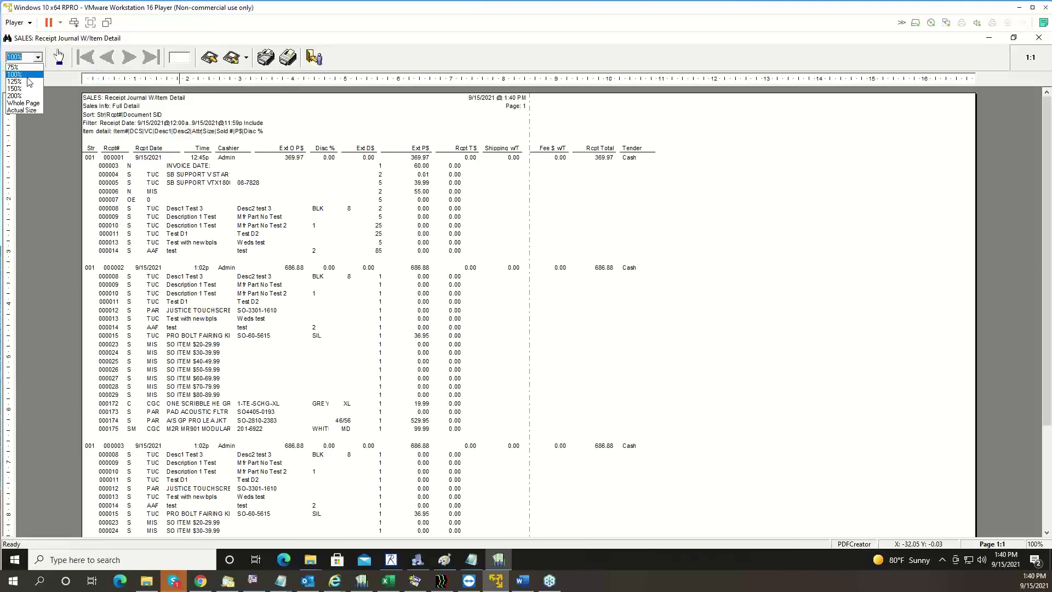
pyautogui.click(24, 89)
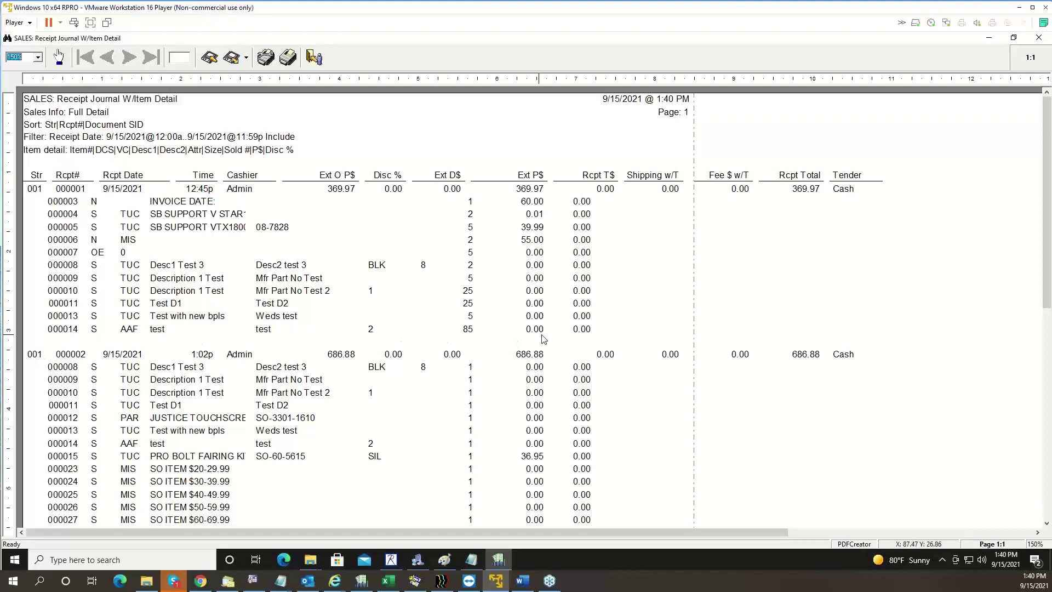
pyautogui.click(315, 57)
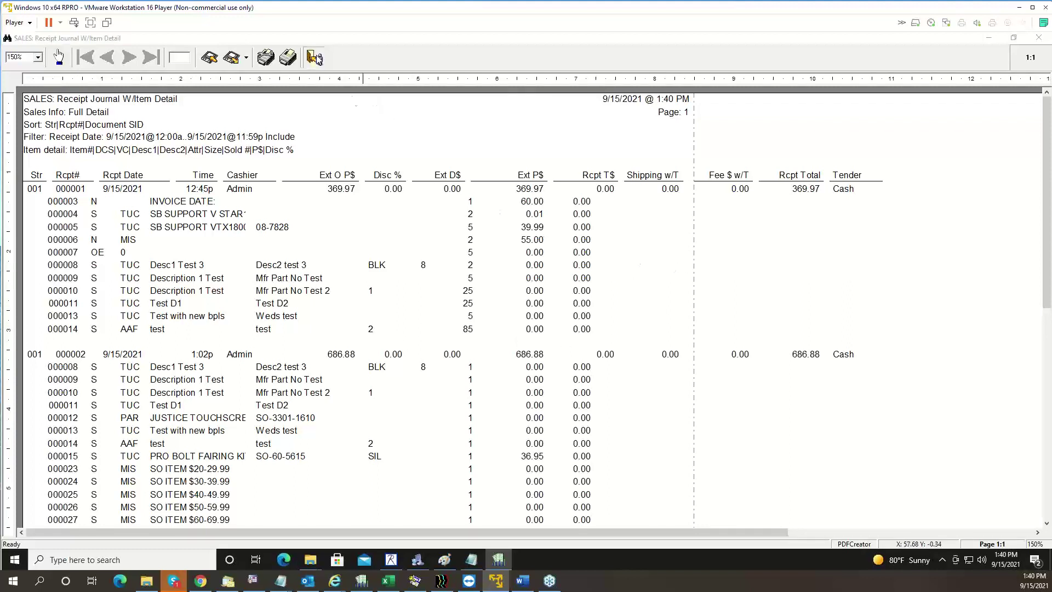
pyautogui.click(618, 337)
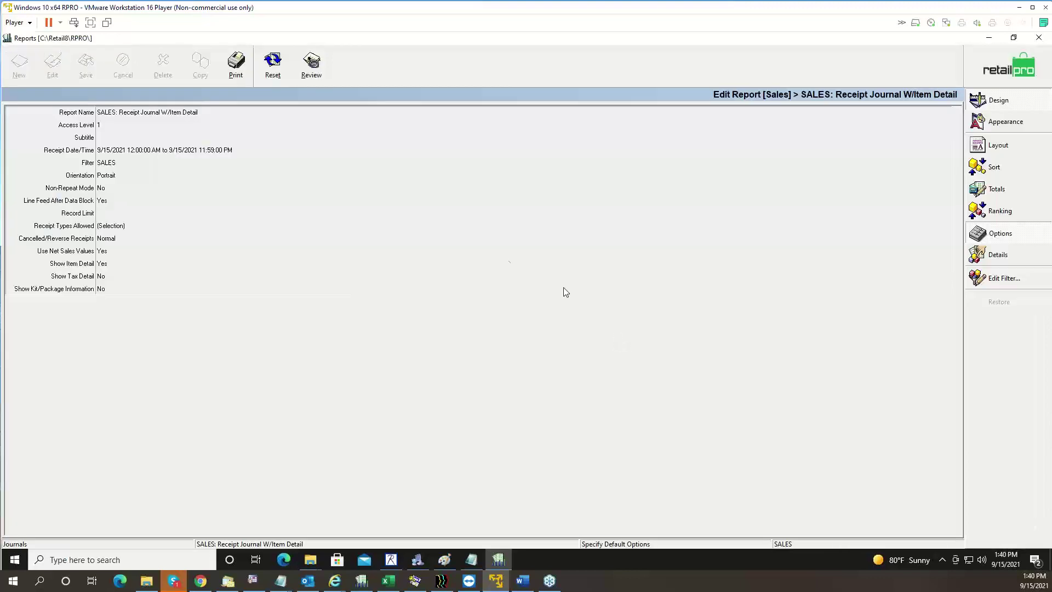
# Set the Orientation of the SALES: Receipt Journal W/Item Detail report to Landscape and save the report
pyautogui.click(139, 178)
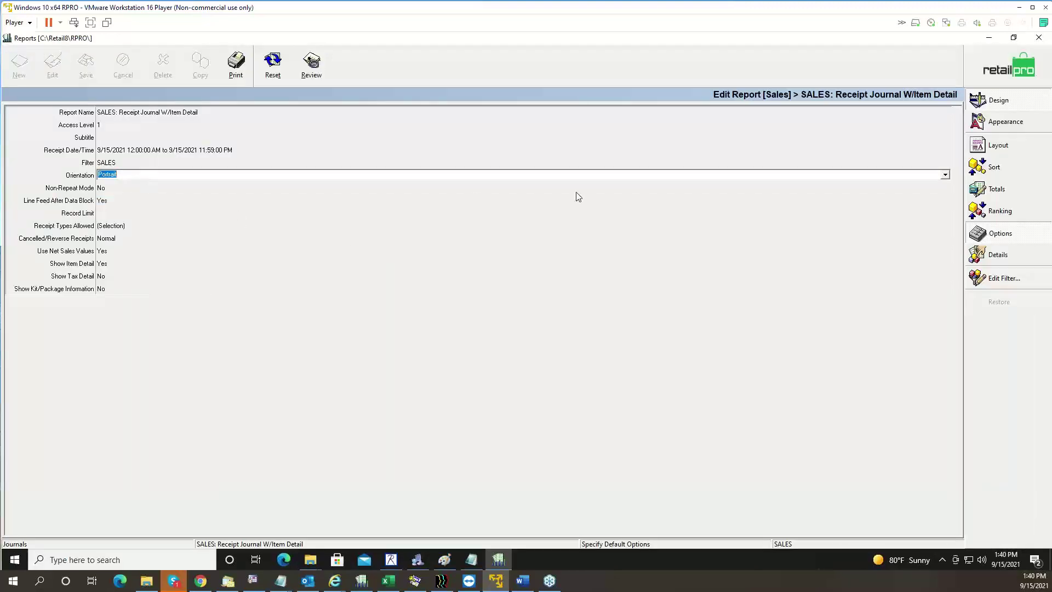
pyautogui.click(945, 175)
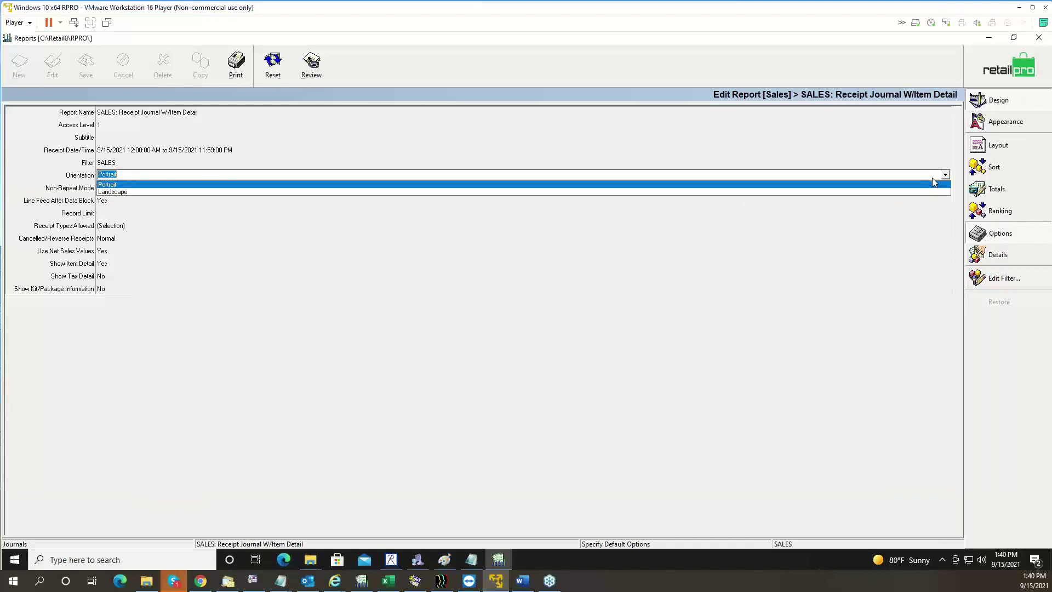
pyautogui.click(801, 192)
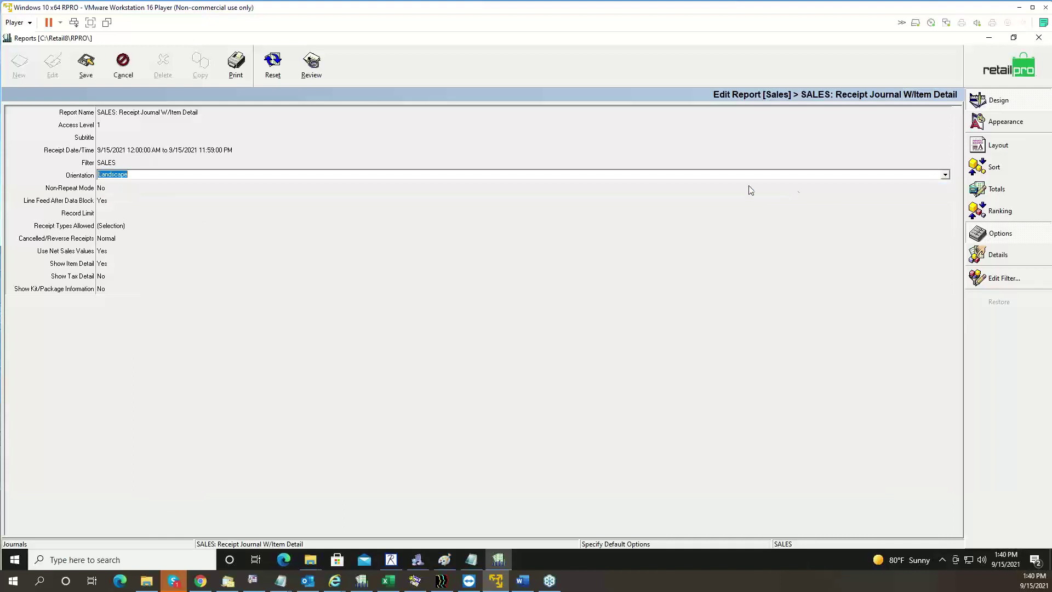
pyautogui.click(86, 70)
# Run the landscape version of the item detail report, check the column fit on both pages, and close the preview without saving
pyautogui.click(236, 65)
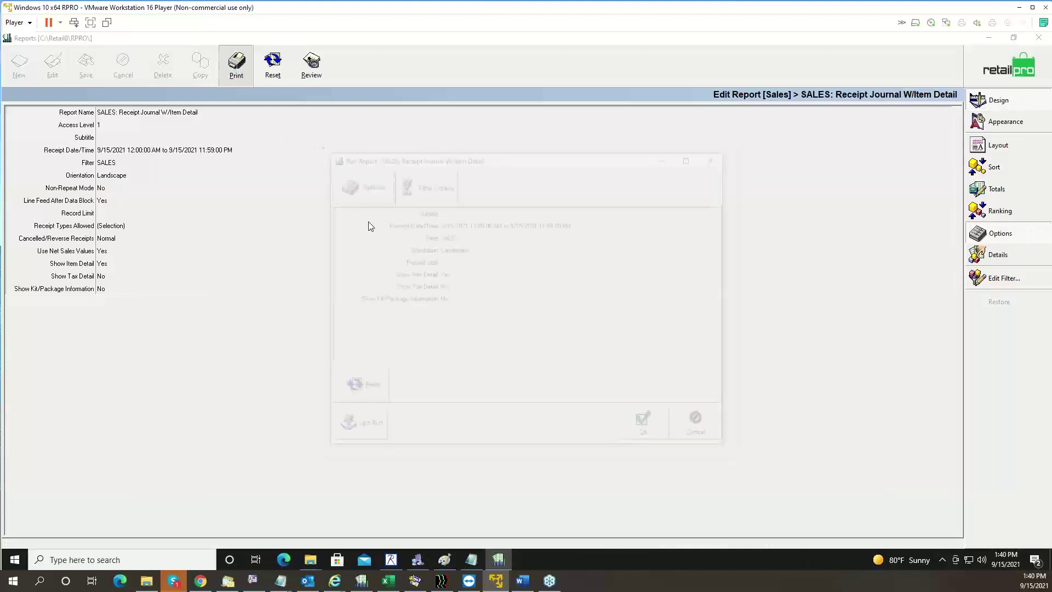
pyautogui.click(663, 441)
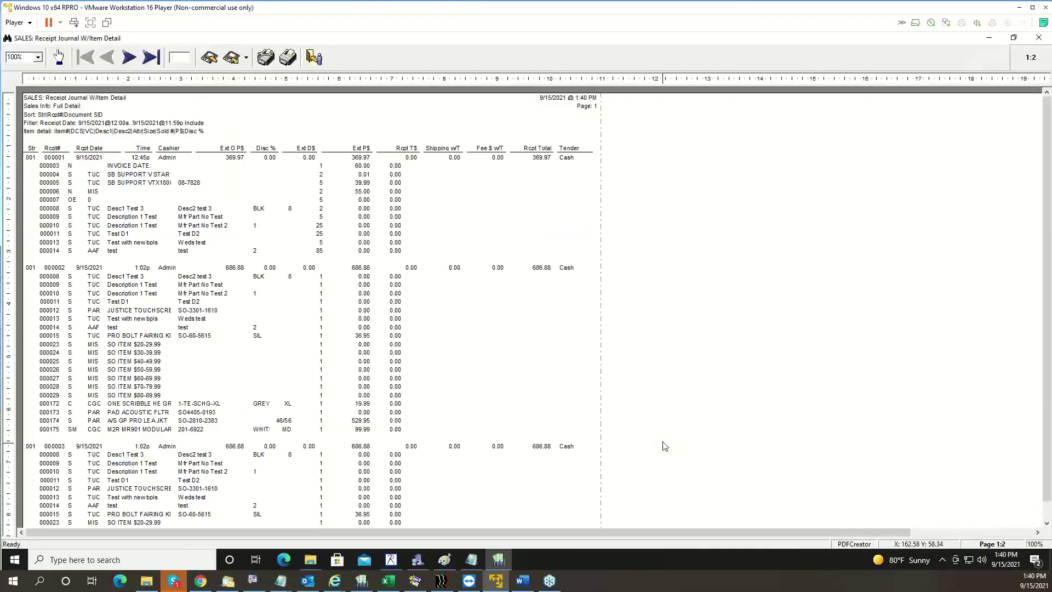
pyautogui.scroll(-1, 775, 422)
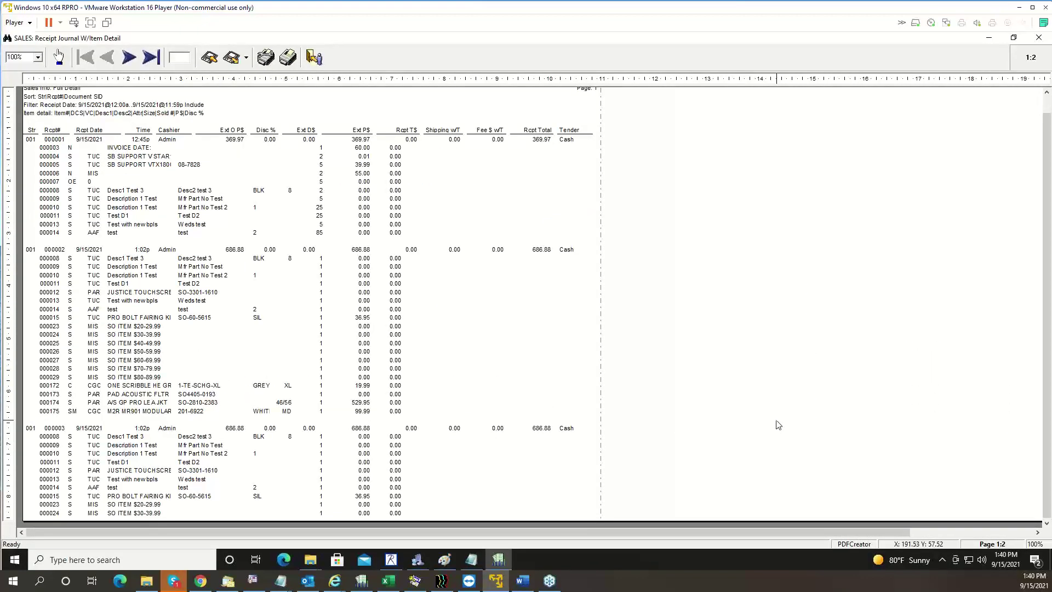
pyautogui.click(128, 57)
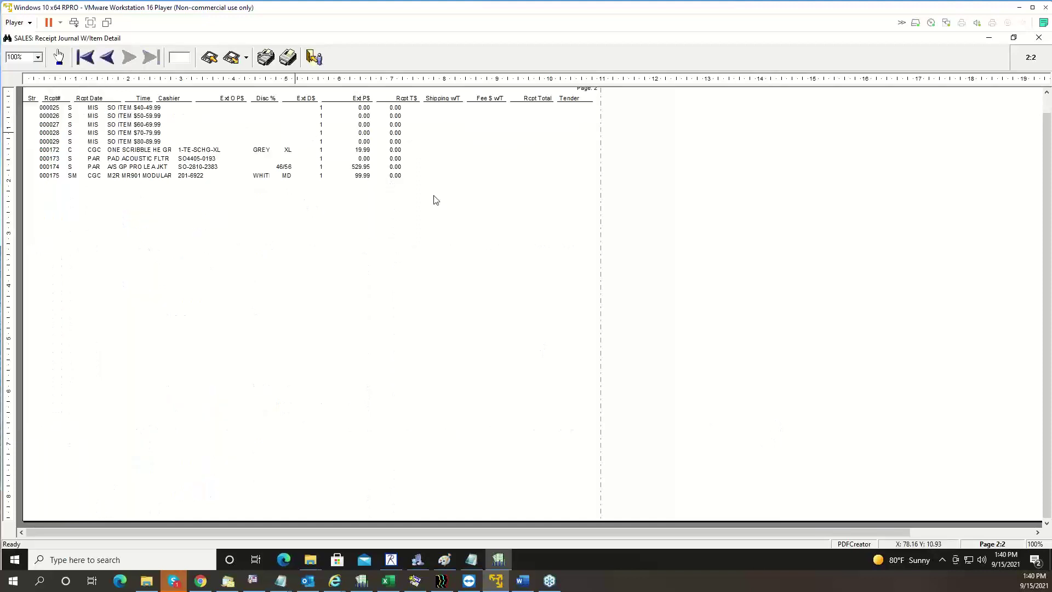
pyautogui.scroll(1, 630, 310)
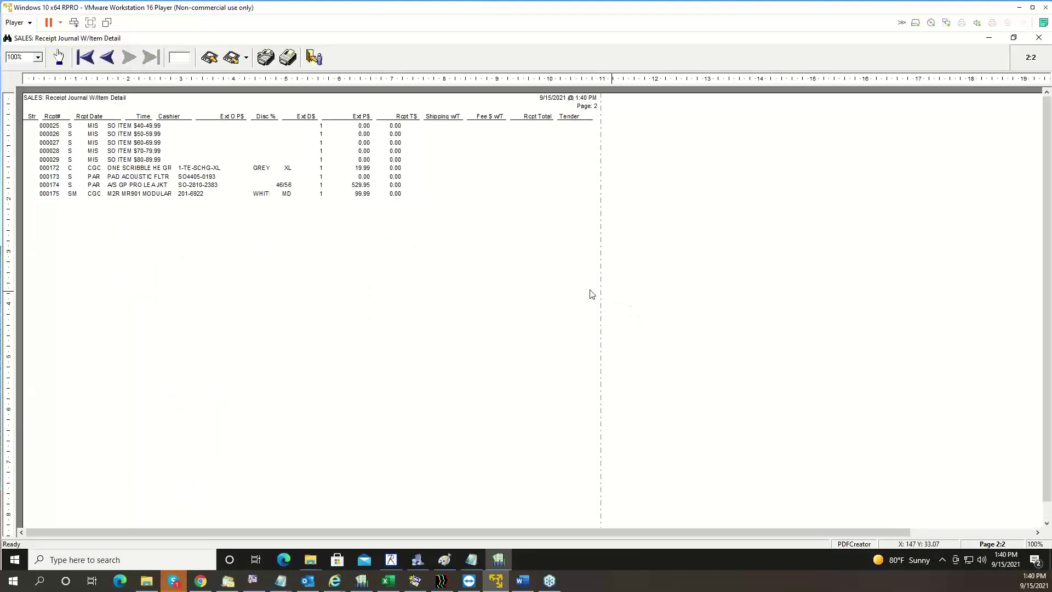
pyautogui.scroll(-1, 585, 296)
pyautogui.scroll(1, 589, 301)
pyautogui.click(107, 58)
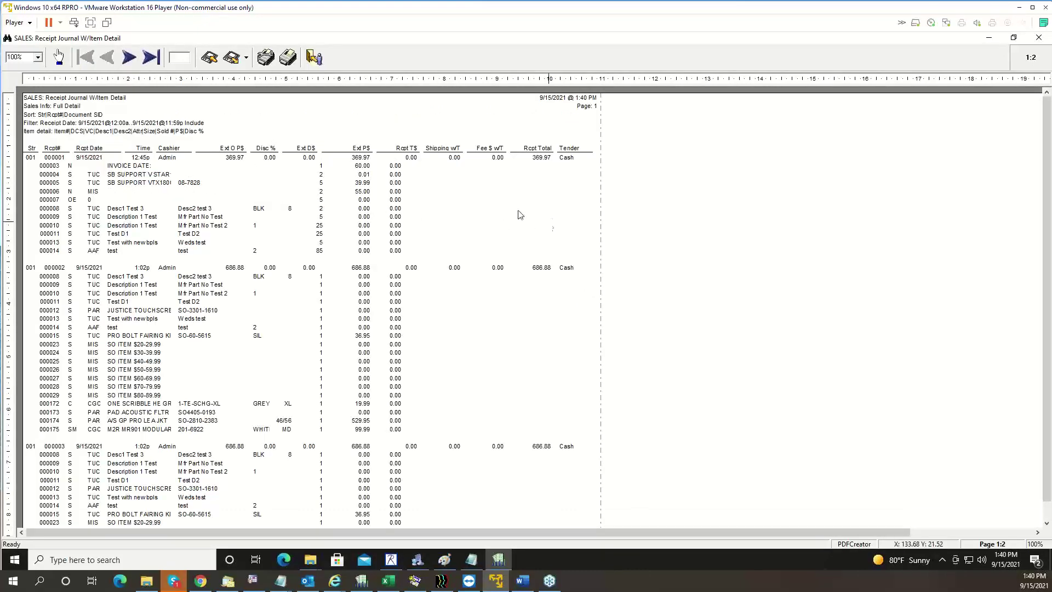
pyautogui.click(314, 57)
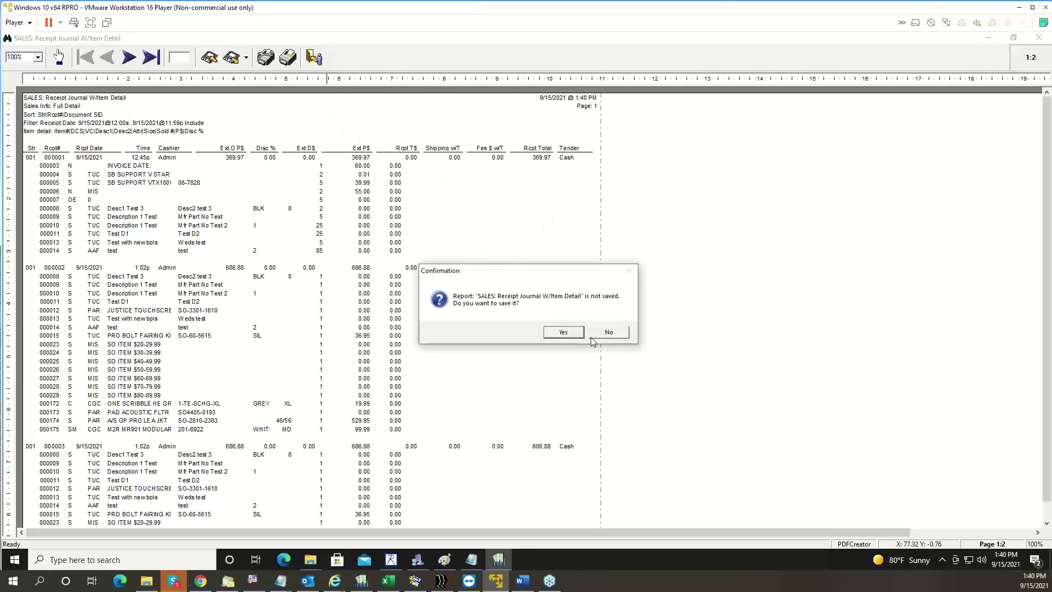
pyautogui.click(608, 332)
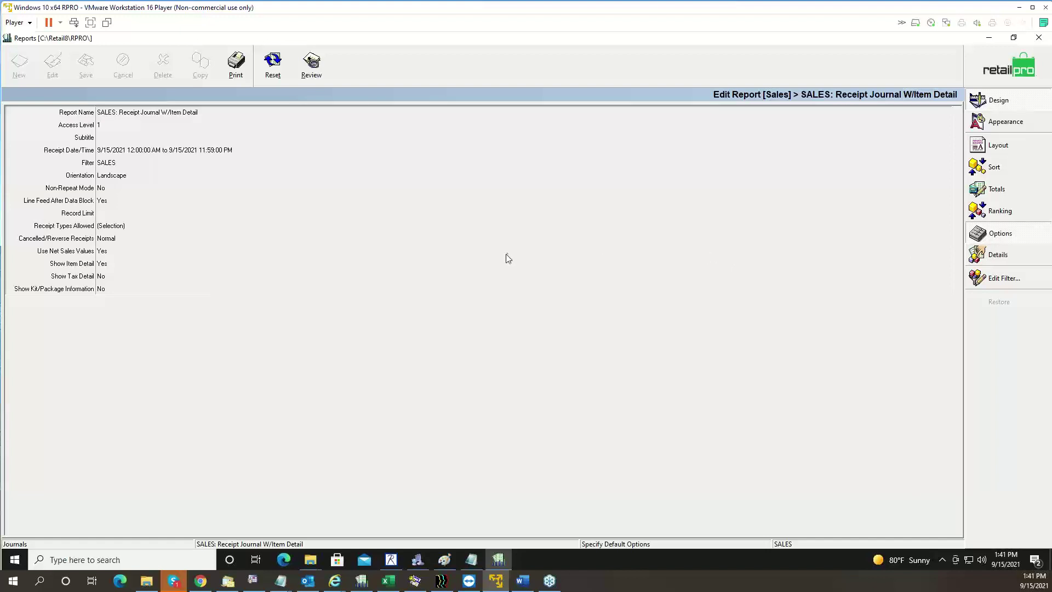
# Leave the journals and create a new merchandise report named "Vendor by DCS TY v LY"
pyautogui.click(986, 67)
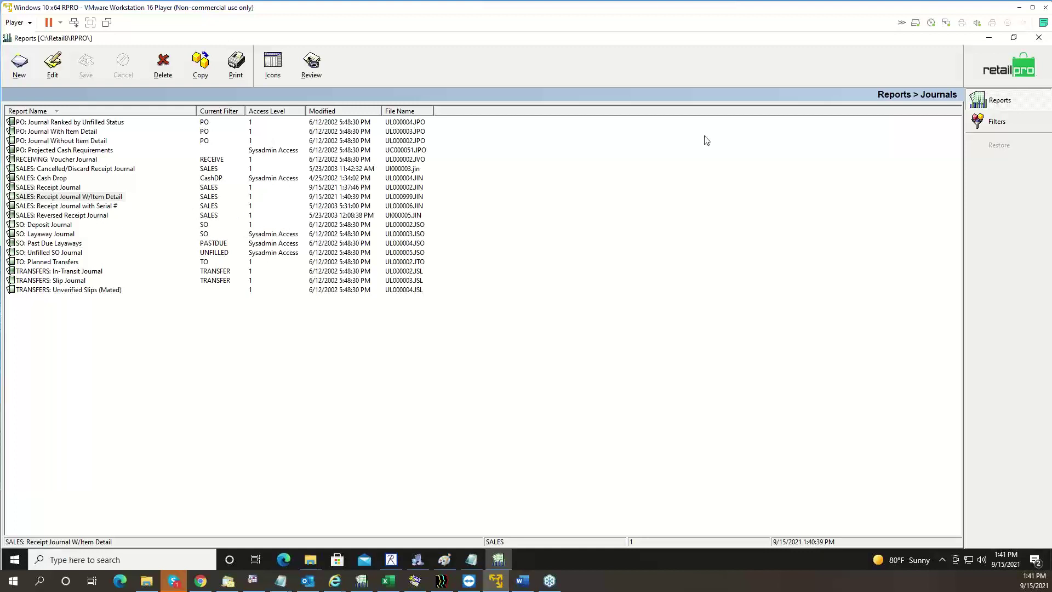
pyautogui.click(988, 77)
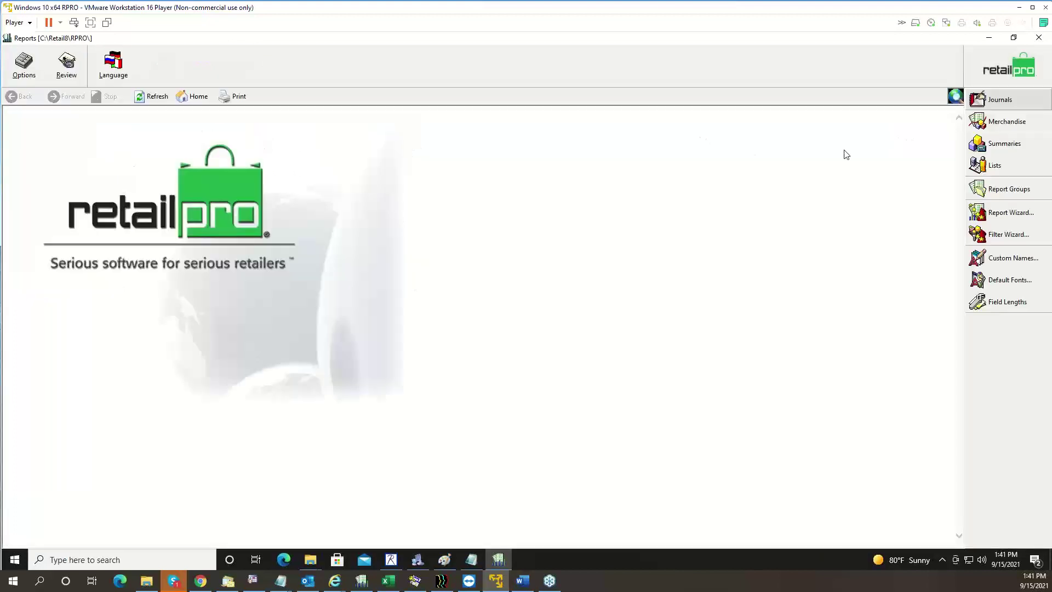
pyautogui.click(1008, 122)
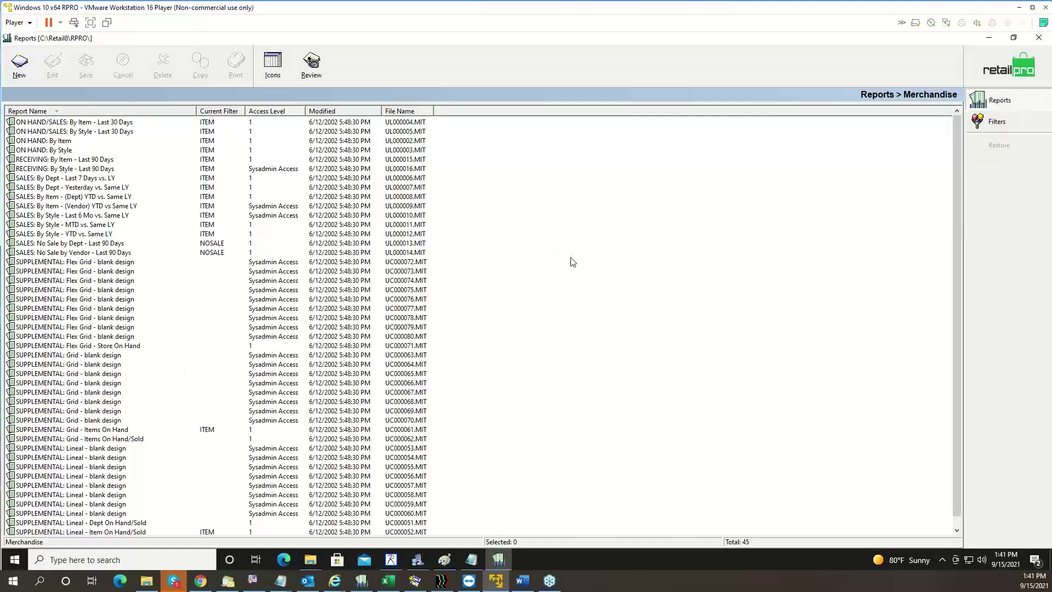
pyautogui.click(21, 67)
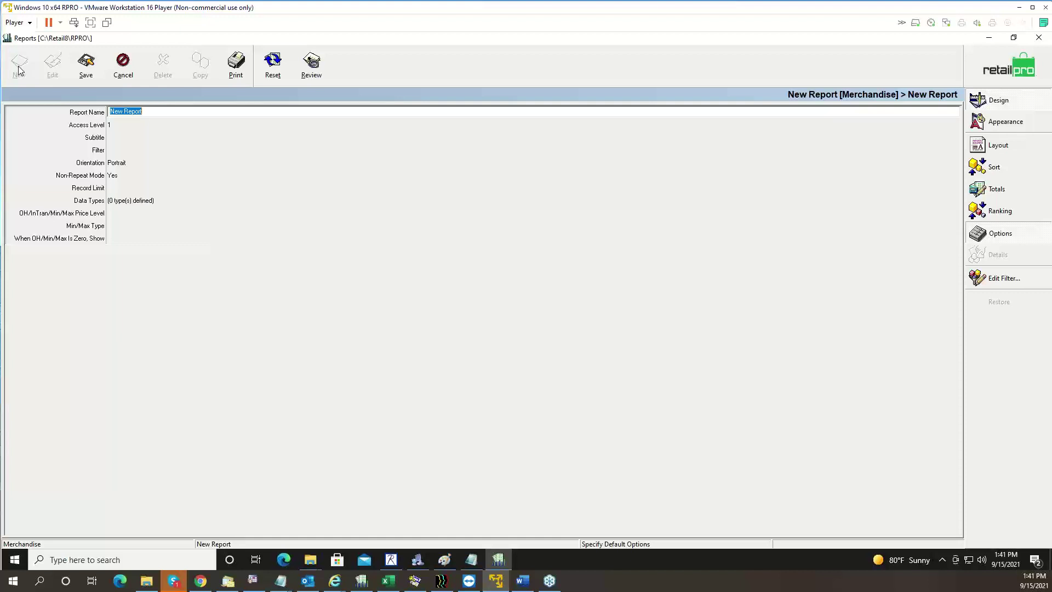
pyautogui.write('Vendor by DCS TY v LY')
# Add Vendor Code to the new report's sort fields and place it above DCS
pyautogui.click(1001, 169)
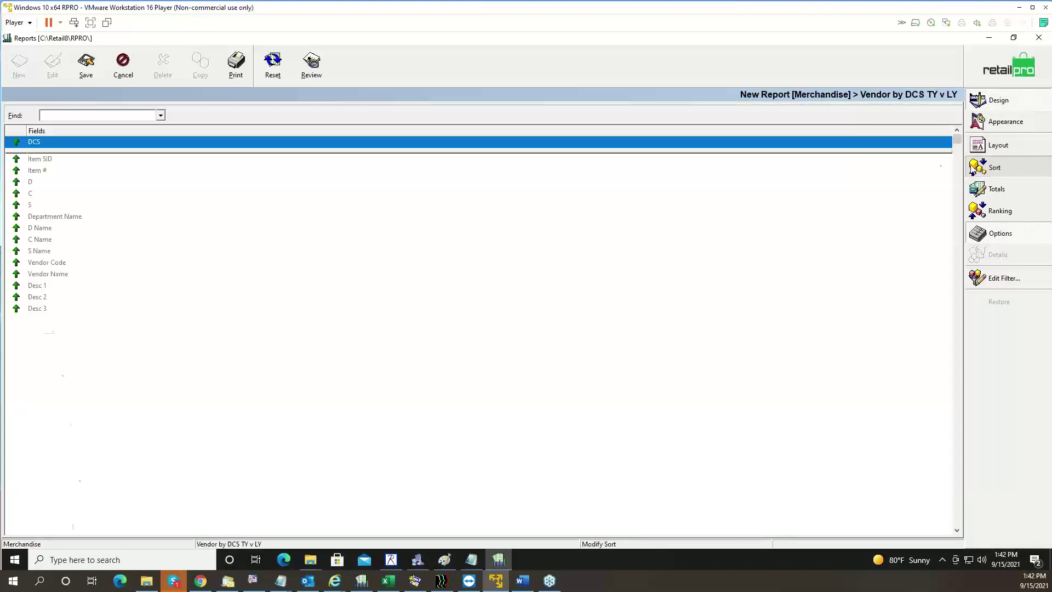
pyautogui.click(47, 264)
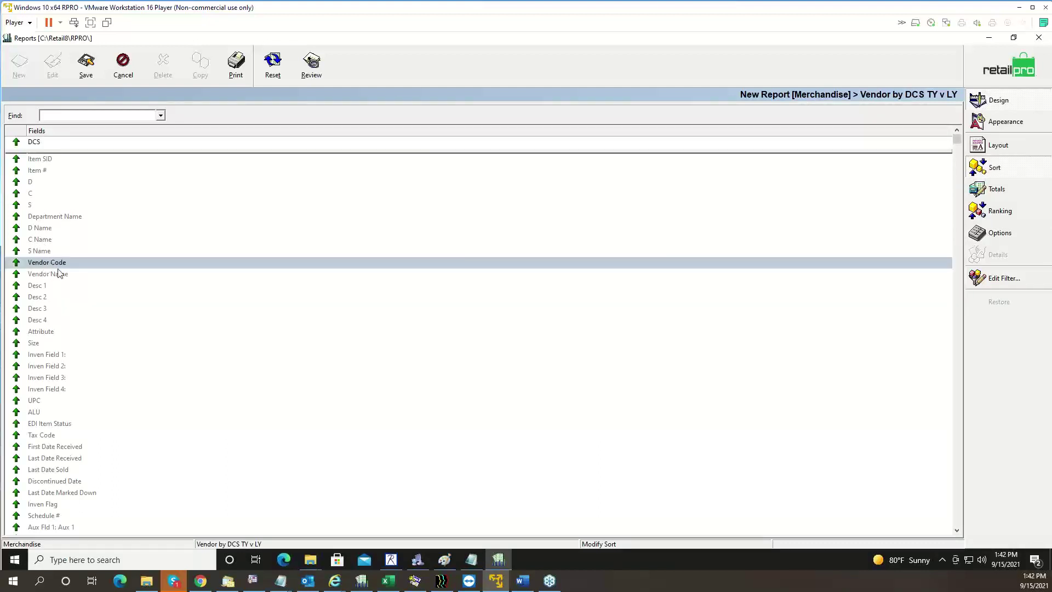
pyautogui.doubleClick(82, 267)
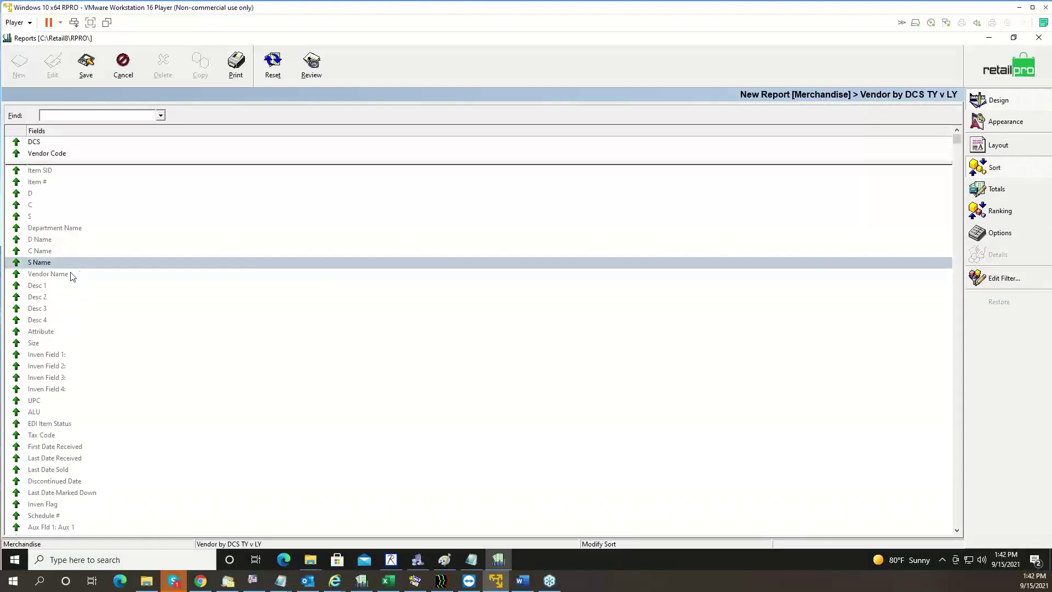
pyautogui.click(70, 275)
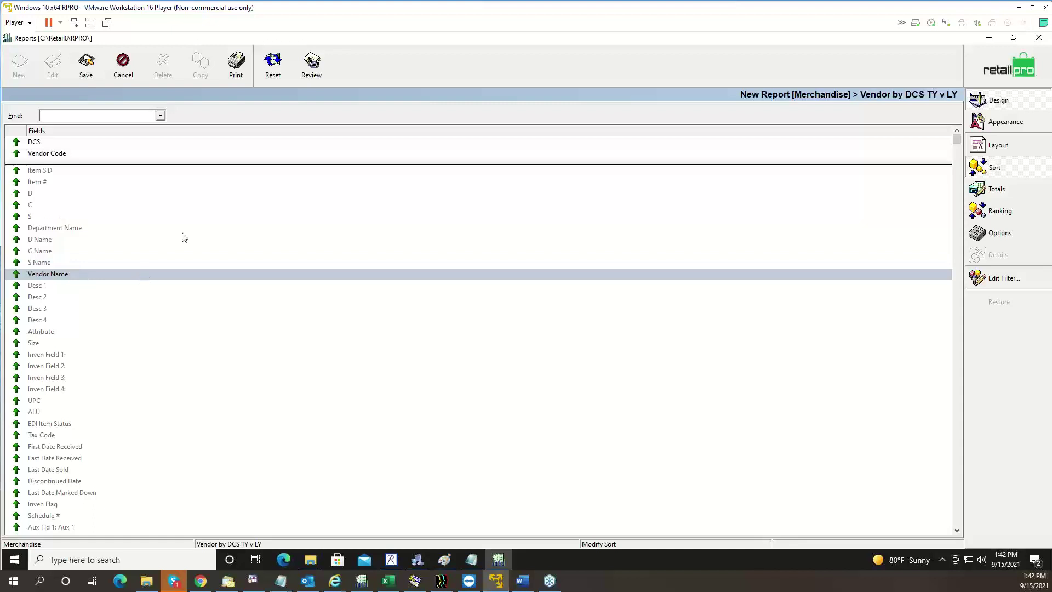
pyautogui.click(64, 156)
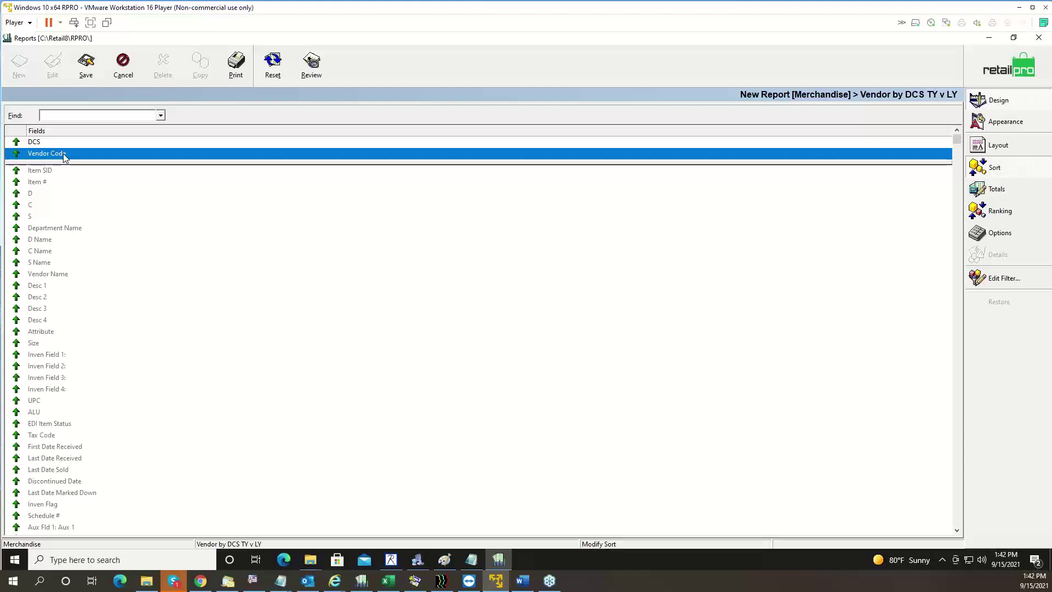
pyautogui.moveTo(63, 147); pyautogui.dragTo(74, 146)
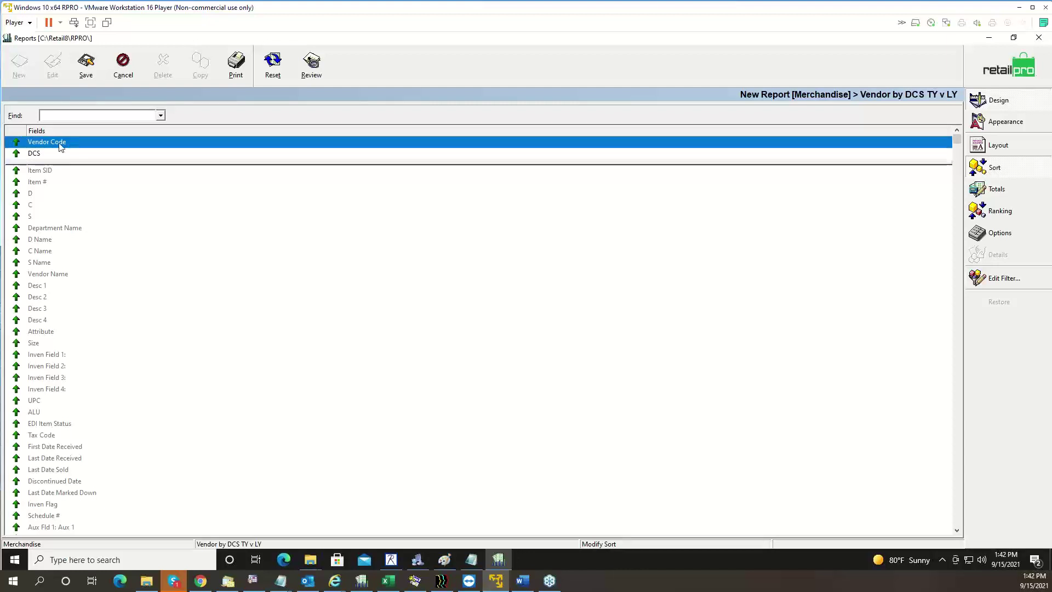
pyautogui.click(37, 155)
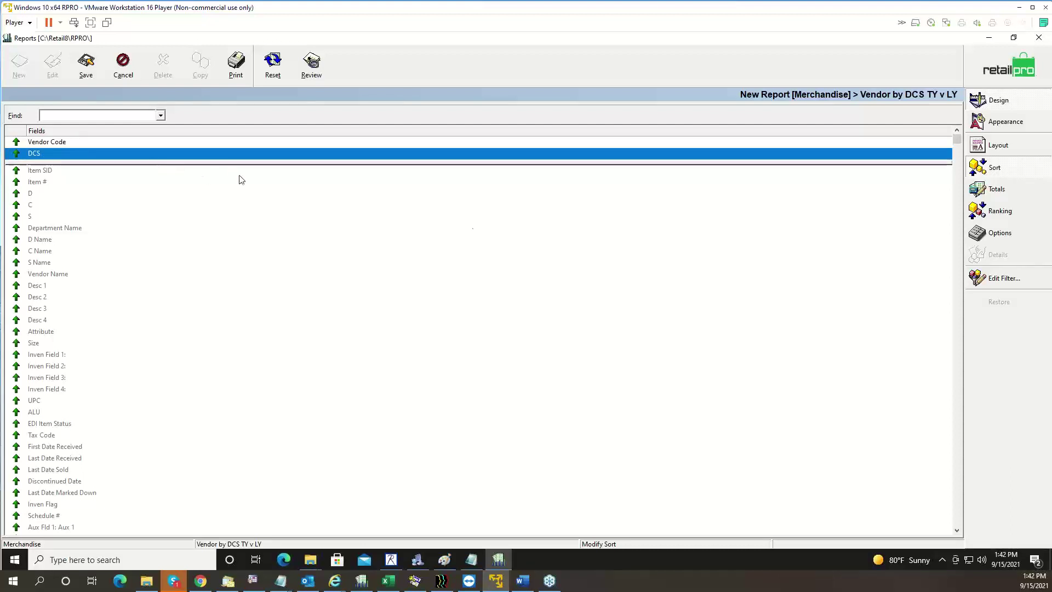
# Add Vendor Code to the report's layout columns and place it above DCS
pyautogui.click(1008, 149)
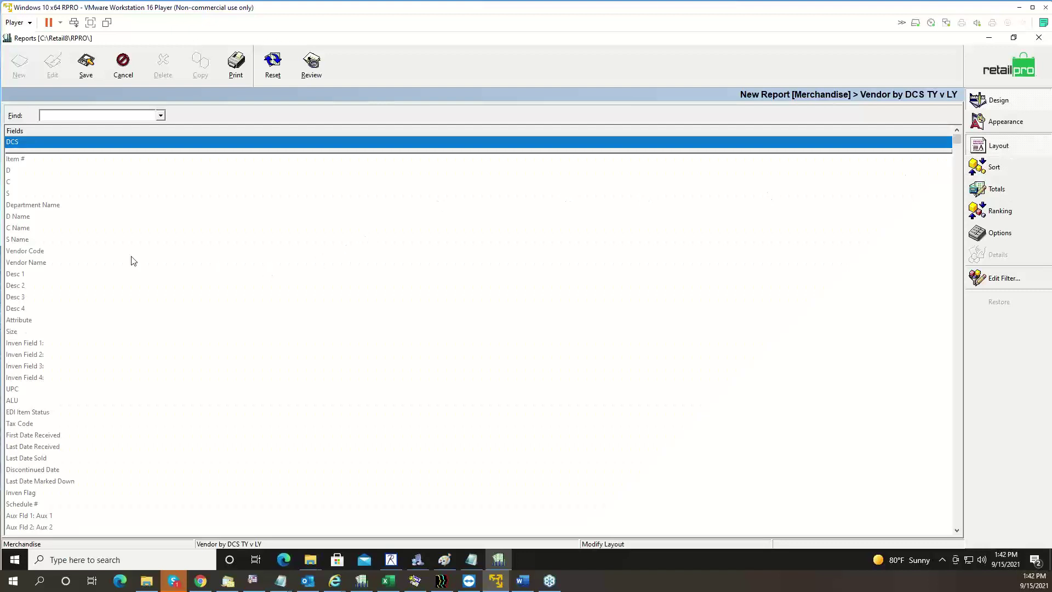
pyautogui.moveTo(45, 256); pyautogui.dragTo(39, 143)
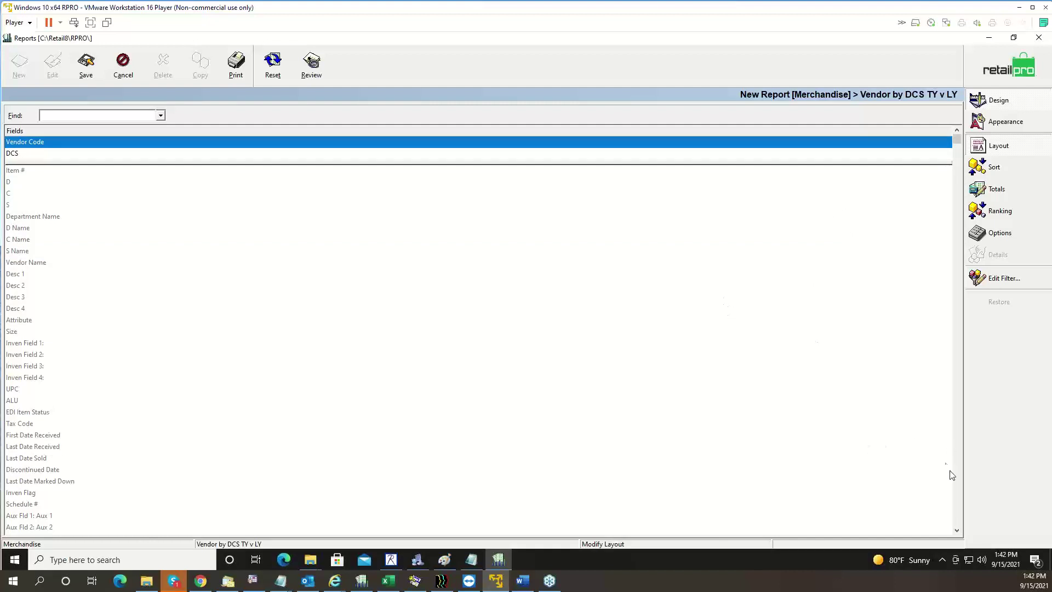
# Look through the available layout fields for the numbered data-type fields, such as DT1-Qty and DT2-Qty
pyautogui.scroll(-10, 956, 478)
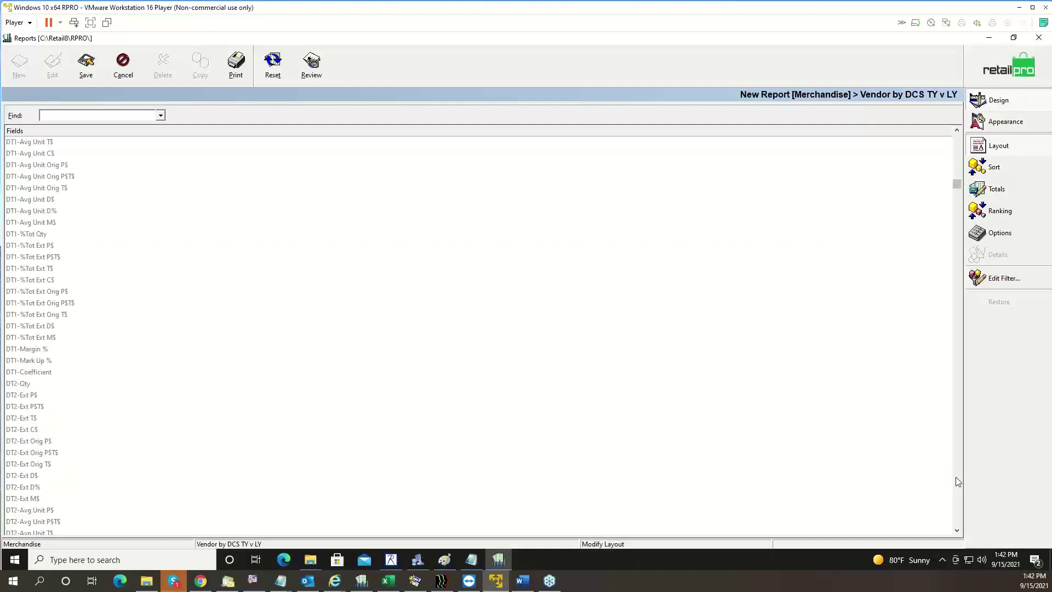
pyautogui.click(958, 138)
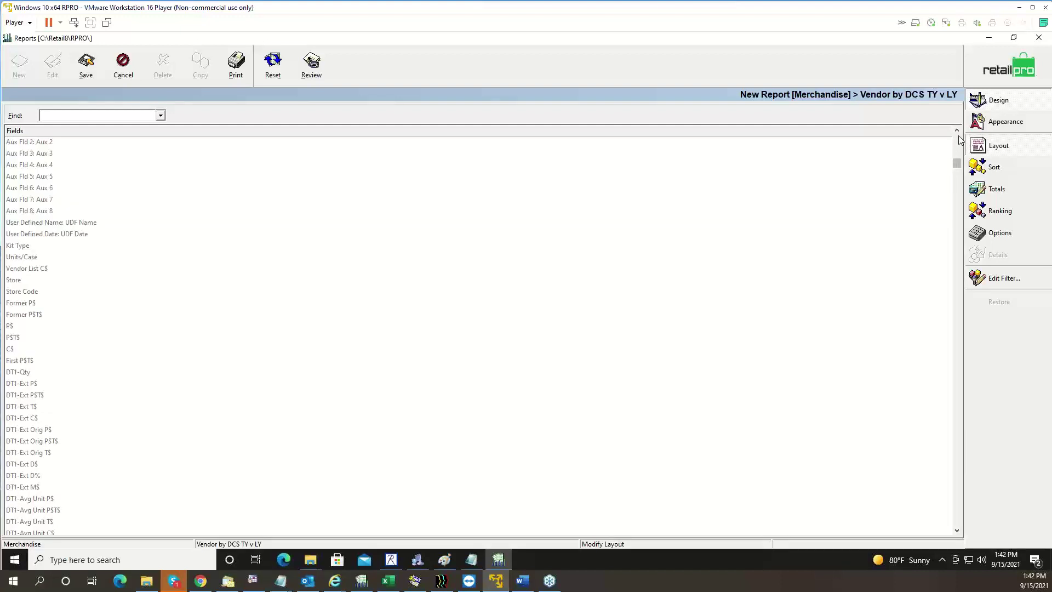
pyautogui.click(16, 374)
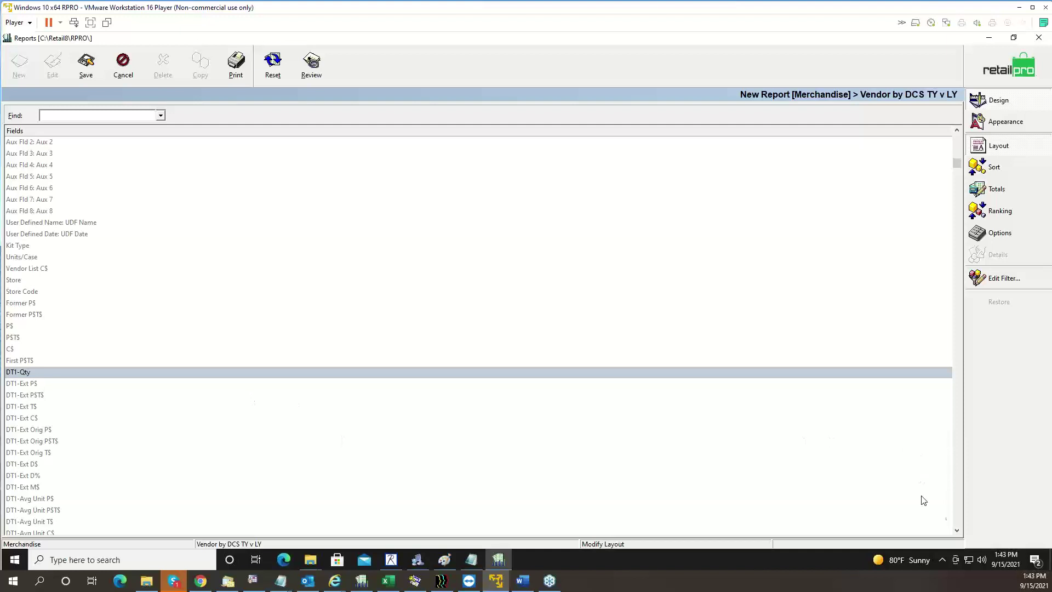
pyautogui.click(958, 514)
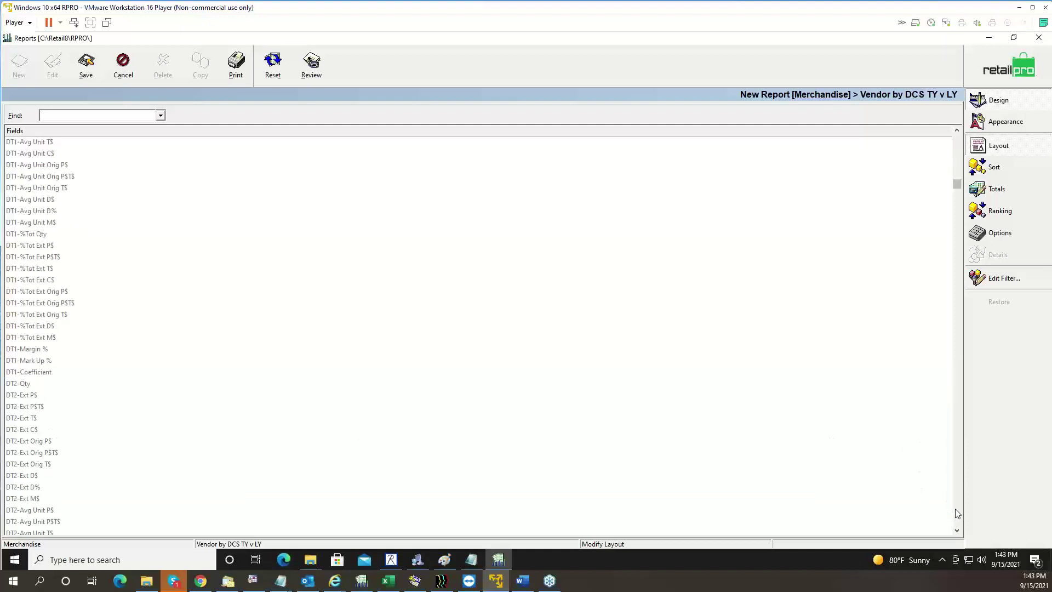
pyautogui.click(24, 387)
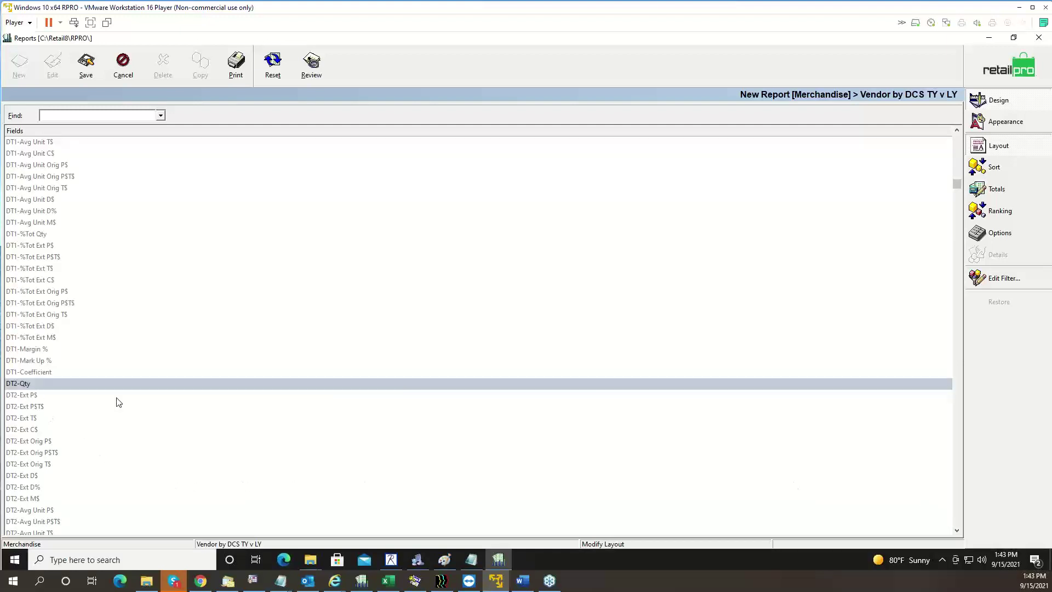
pyautogui.click(957, 513)
pyautogui.click(957, 513)
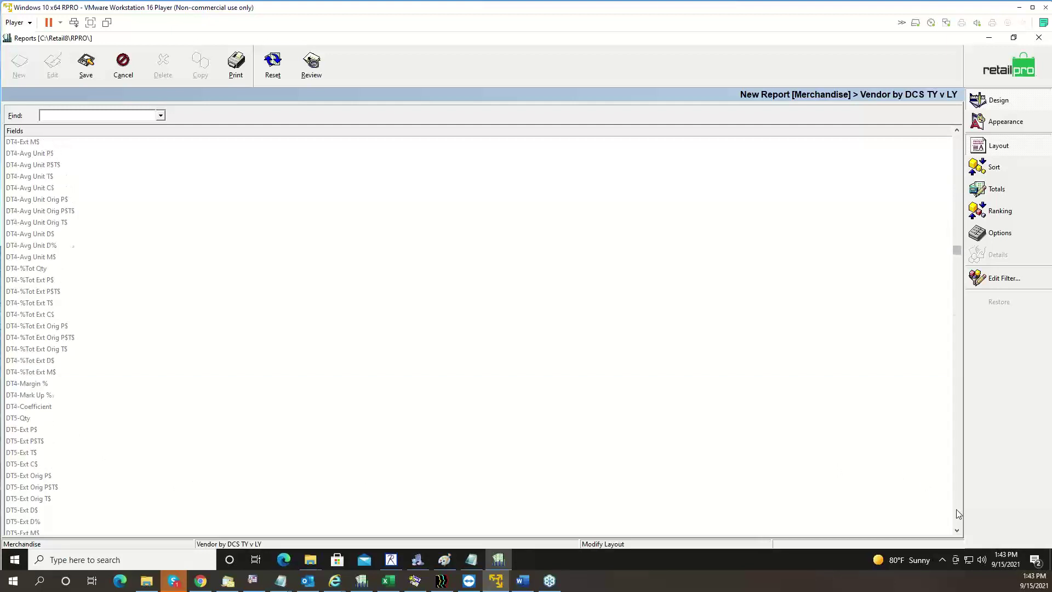
pyautogui.click(957, 513)
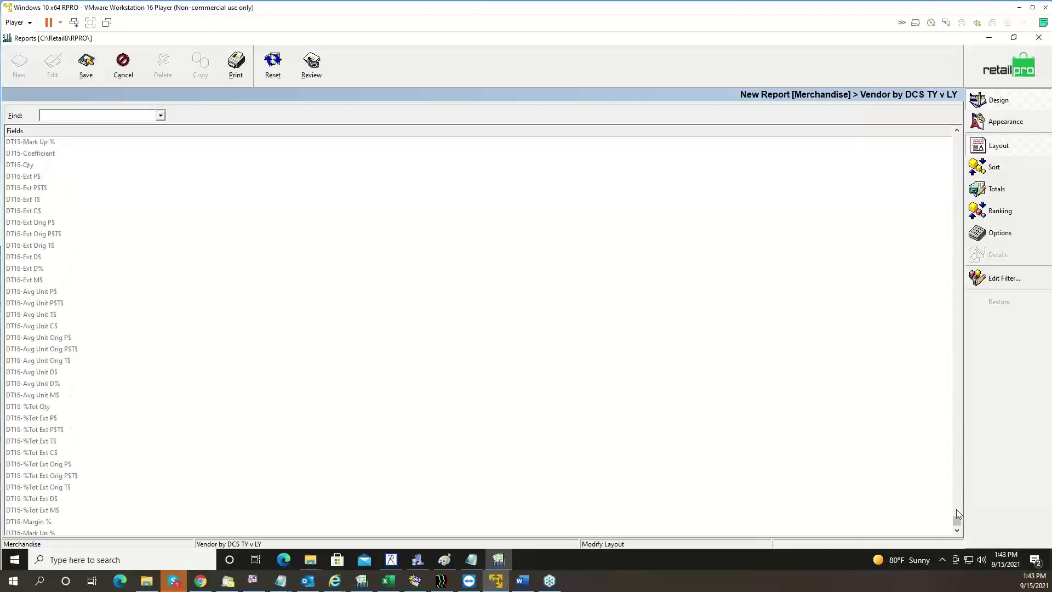
# Start a Net Sales data type in the report options with description "TY last 90 Days" and column header "TYSold"
pyautogui.click(1005, 230)
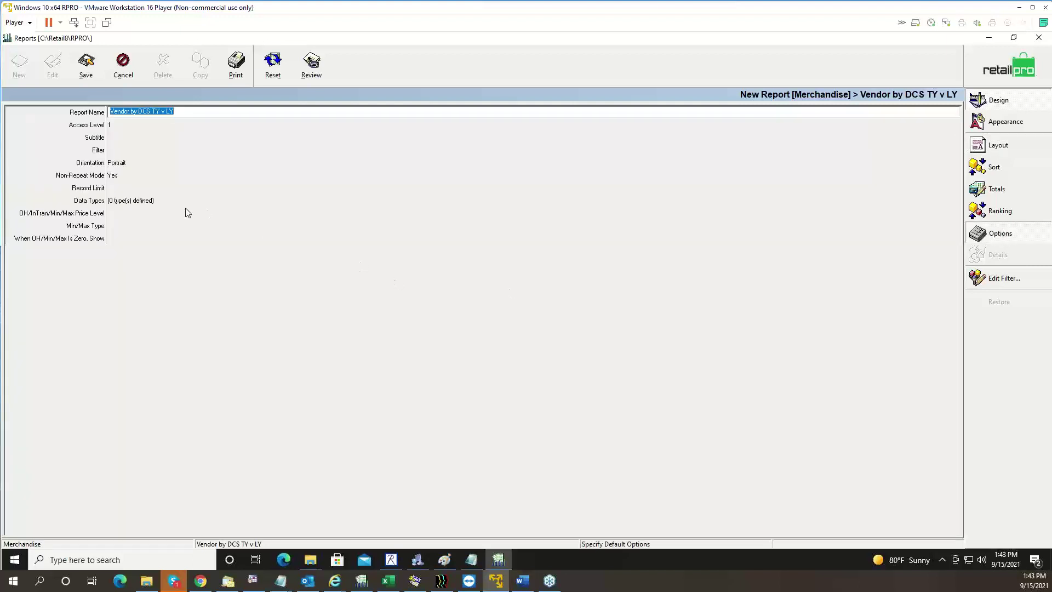
pyautogui.click(145, 201)
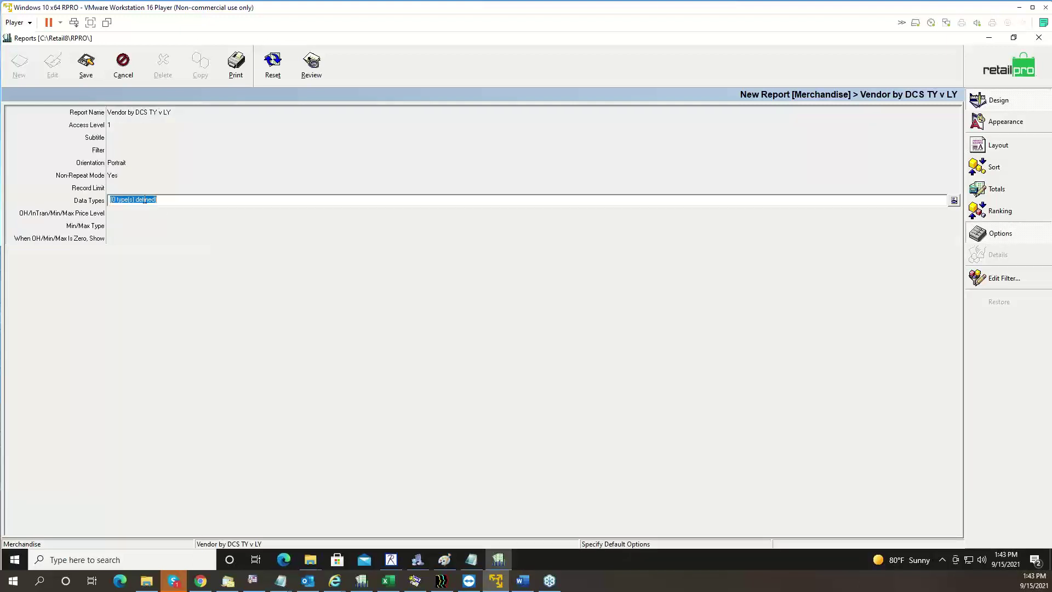
pyautogui.click(954, 200)
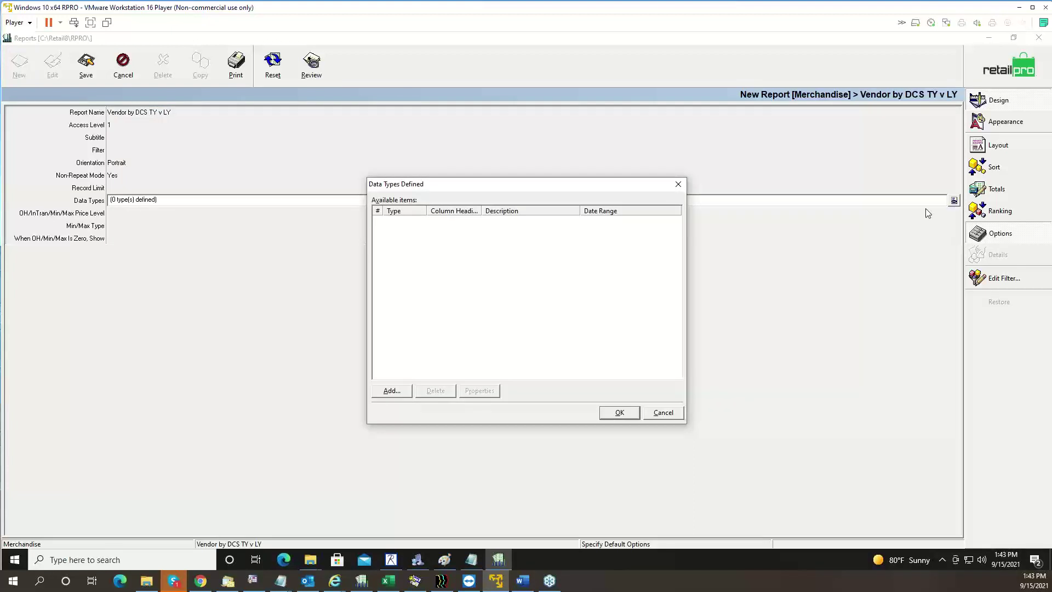
pyautogui.click(395, 392)
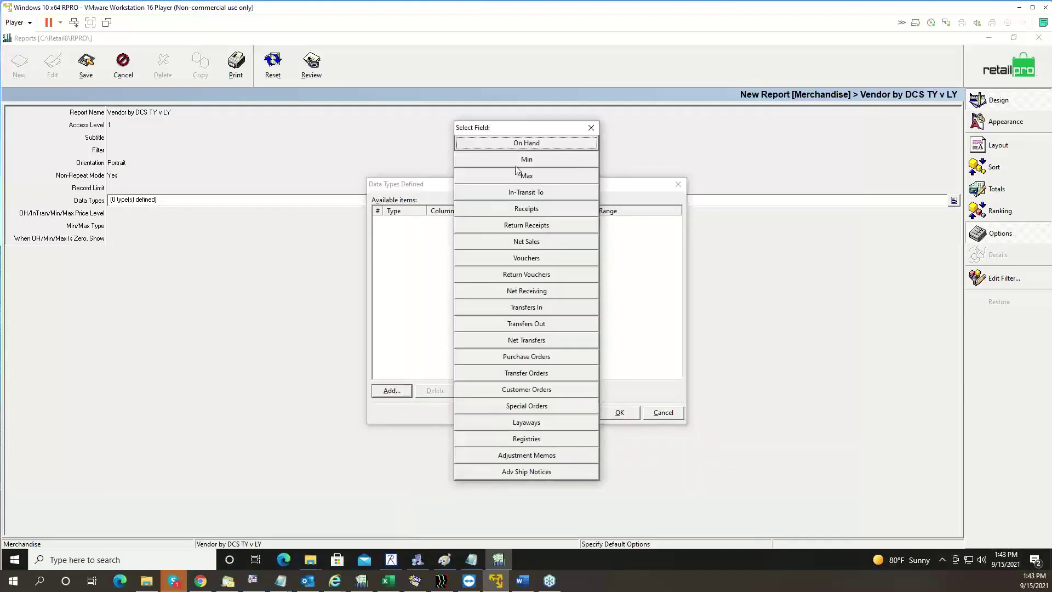
pyautogui.click(521, 243)
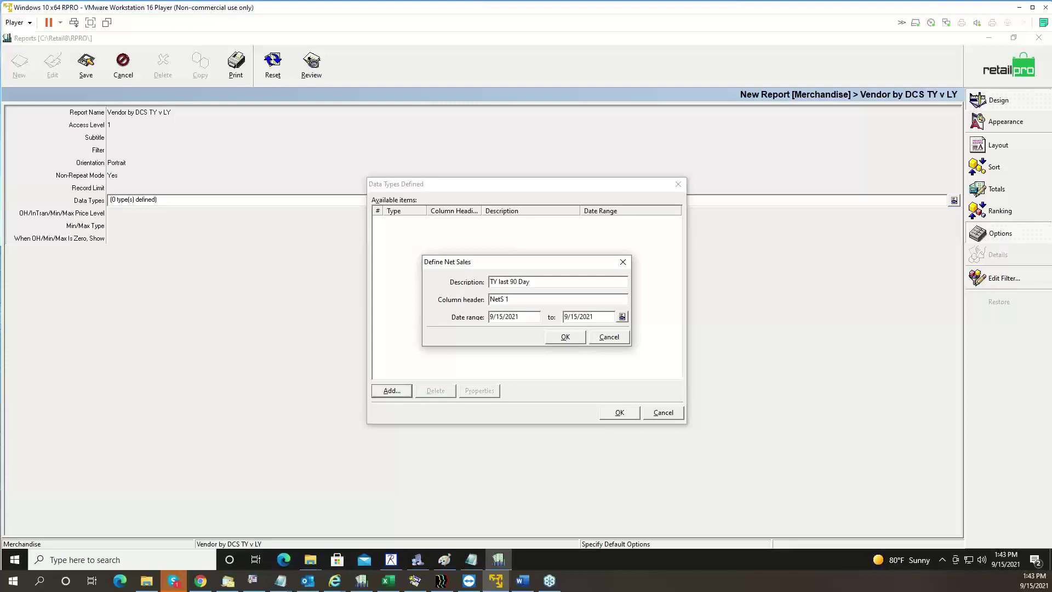
pyautogui.moveTo(524, 301); pyautogui.dragTo(319, 306)
pyautogui.write('TYSold')
# Give the TYSold data type a days-ago date range of 91 days starting 90 days ago, and add it to the list
pyautogui.click(622, 316)
pyautogui.click(550, 260)
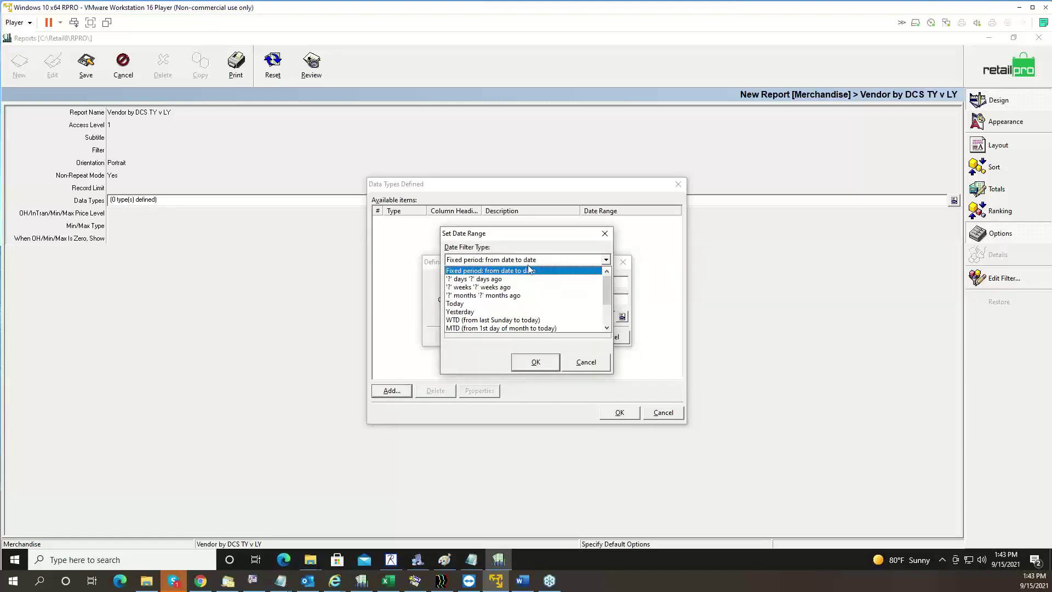
pyautogui.click(504, 279)
pyautogui.doubleClick(491, 286)
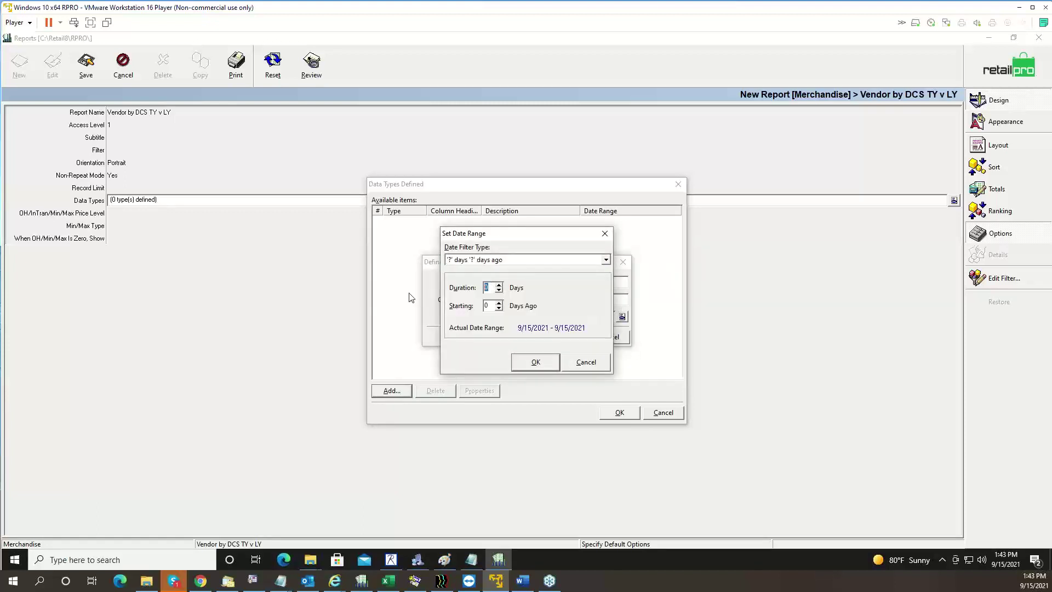
pyautogui.write('91')
pyautogui.write('90')
pyautogui.click(545, 364)
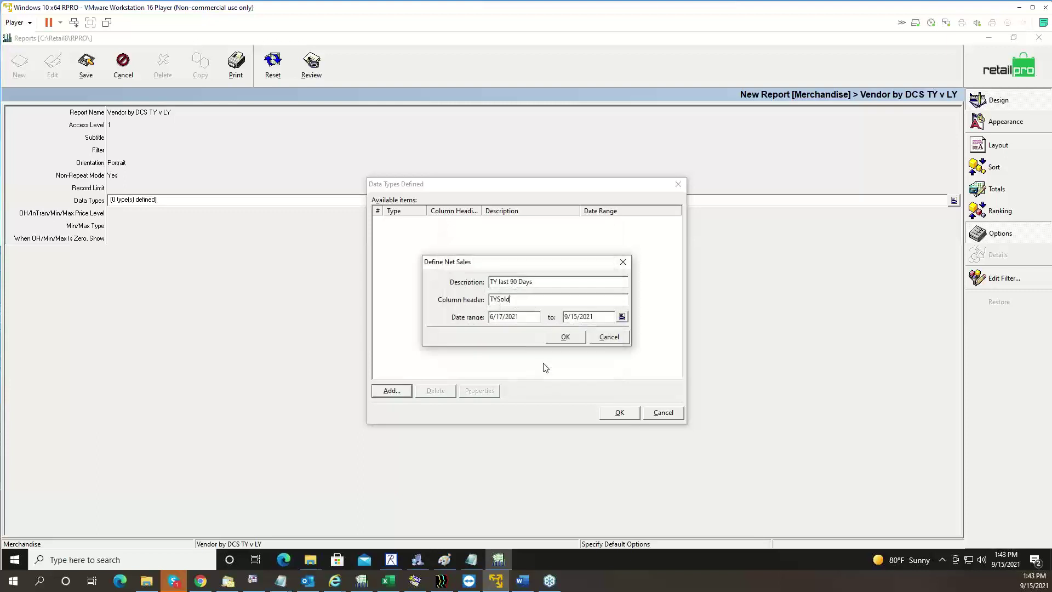
pyautogui.click(569, 339)
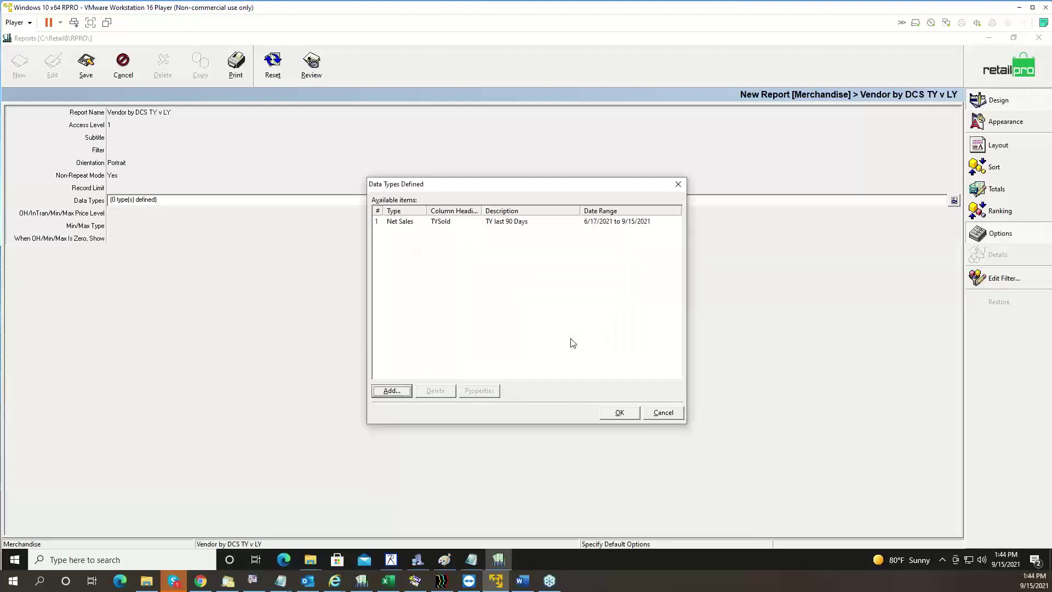
# Start a second Net Sales data type with description "LY Last 90 days" and column header "LYSold"
pyautogui.click(389, 391)
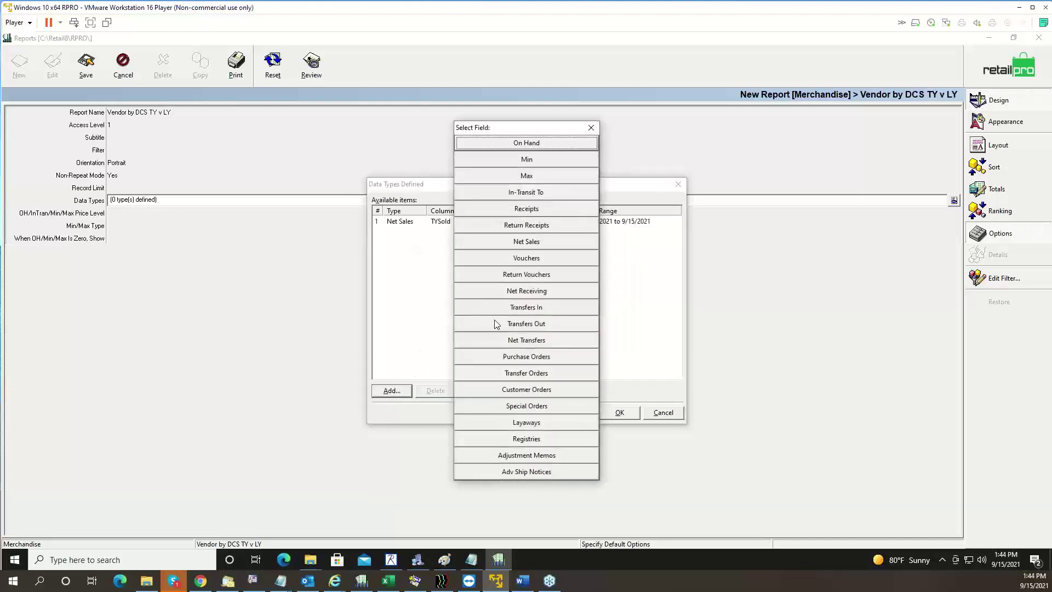
pyautogui.click(529, 242)
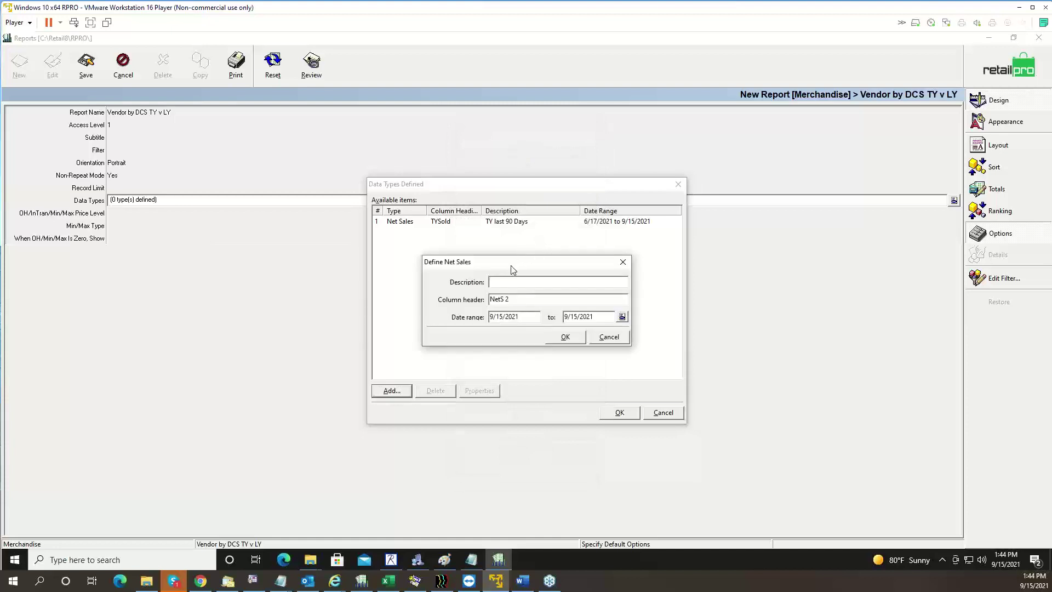
pyautogui.write('LY Last 90 days')
pyautogui.moveTo(513, 301); pyautogui.dragTo(395, 310)
pyautogui.write('Last 90 days')
# Switch the LYSold date range to the days-ago filter type with a duration of 90 days
pyautogui.click(622, 316)
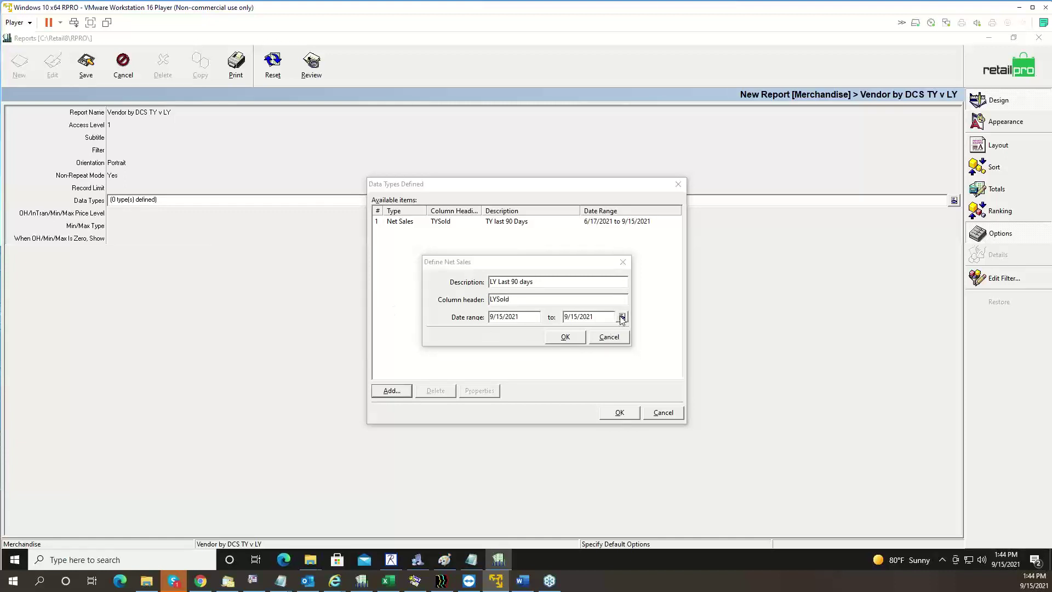
pyautogui.click(525, 262)
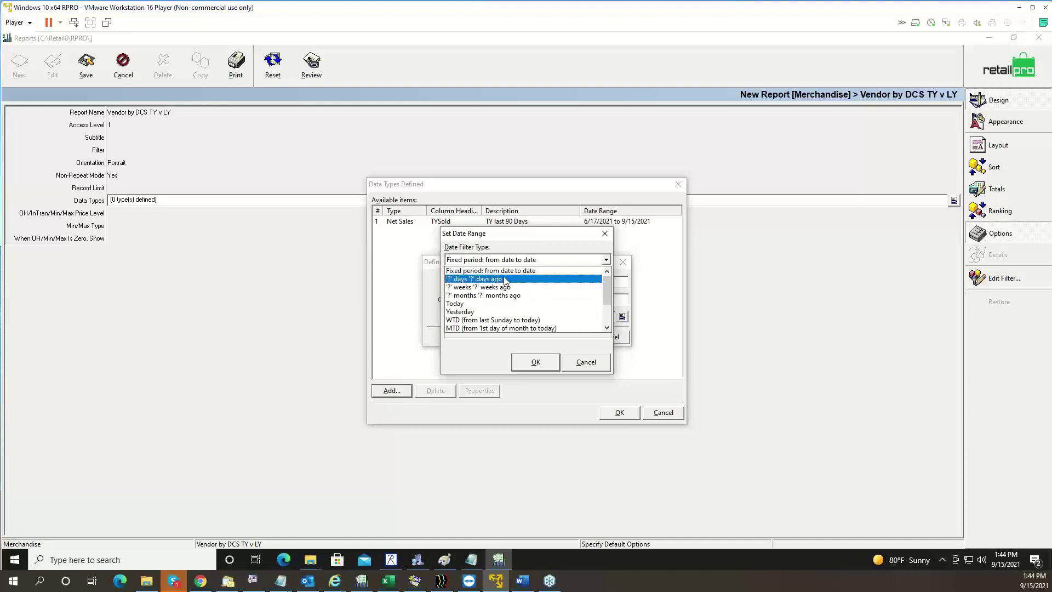
pyautogui.click(505, 280)
pyautogui.click(488, 287)
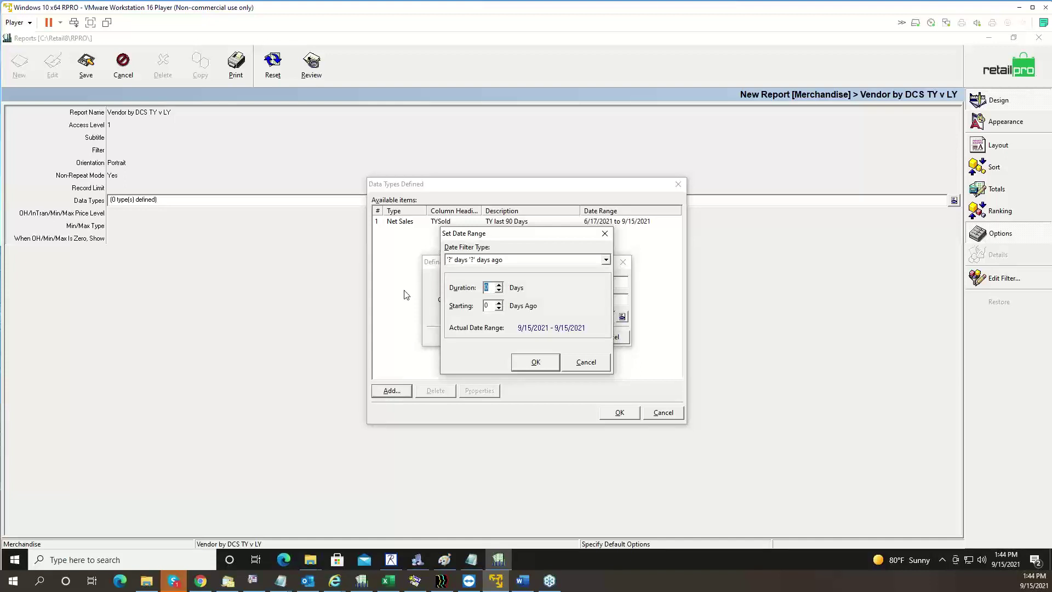
pyautogui.write('90')
# Open Calculator and add 365 and 90 to work out the starting offset for last year's range
pyautogui.click(52, 560)
pyautogui.write('calc')
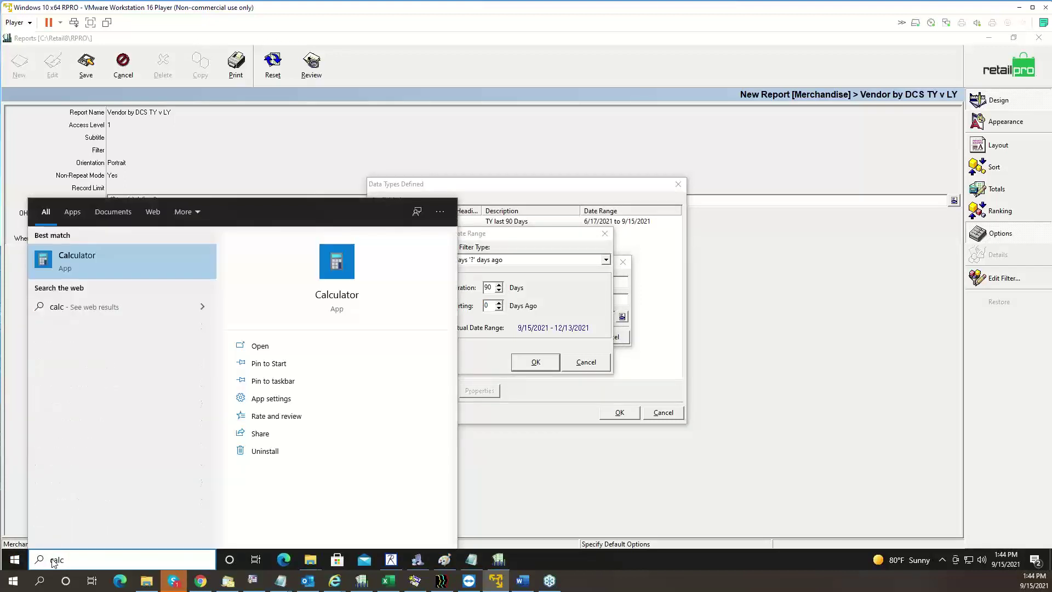
pyautogui.press('Return')
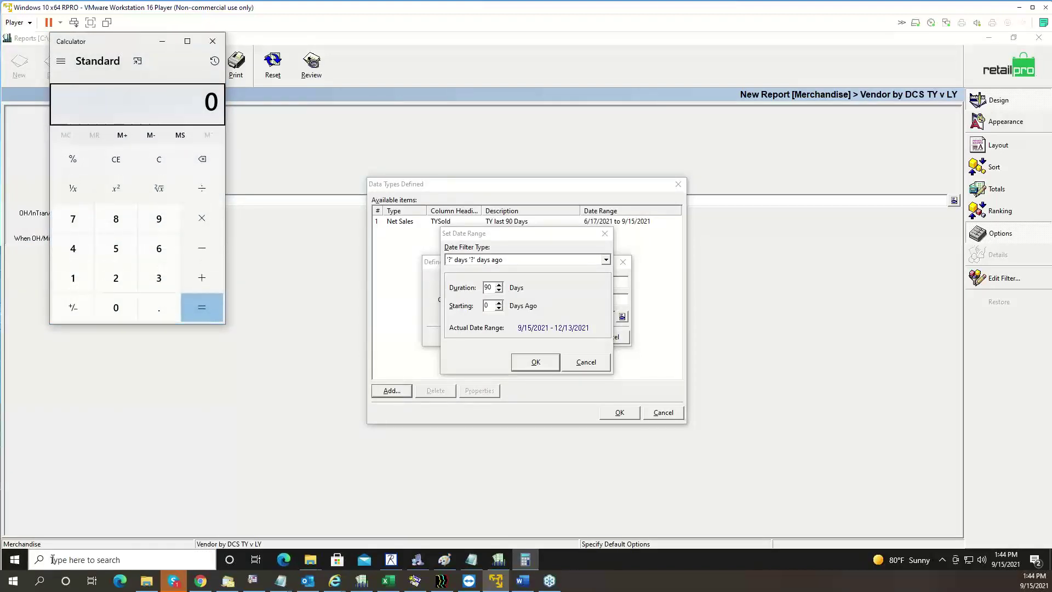
pyautogui.write('365+90')
pyautogui.press('Return')
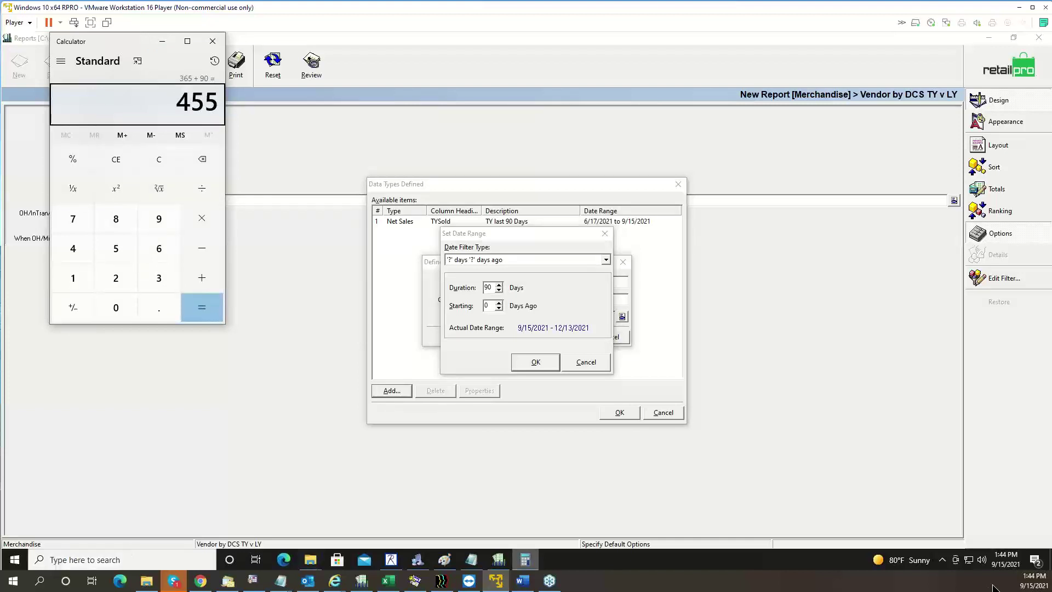
# Set the LYSold date range to start 455 days ago and add the data type to the list
pyautogui.doubleClick(487, 305)
pyautogui.write('455')
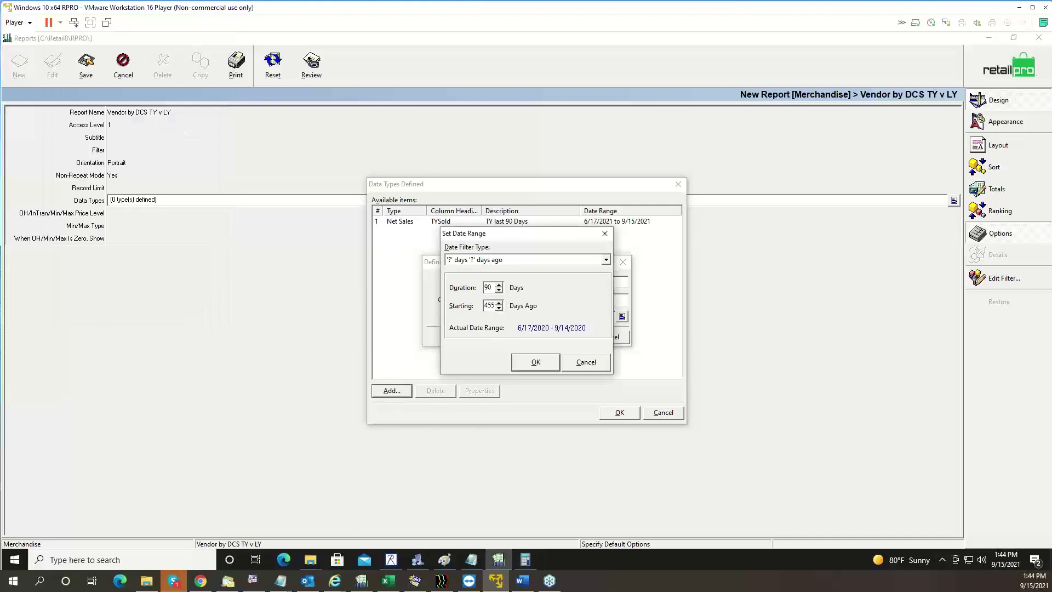
pyautogui.click(535, 362)
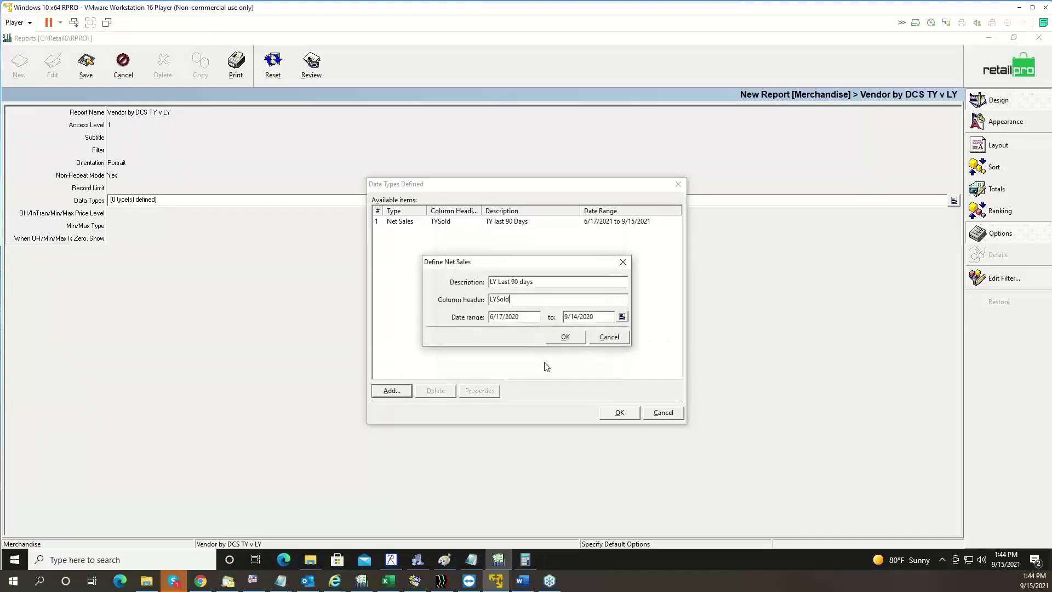
pyautogui.click(570, 338)
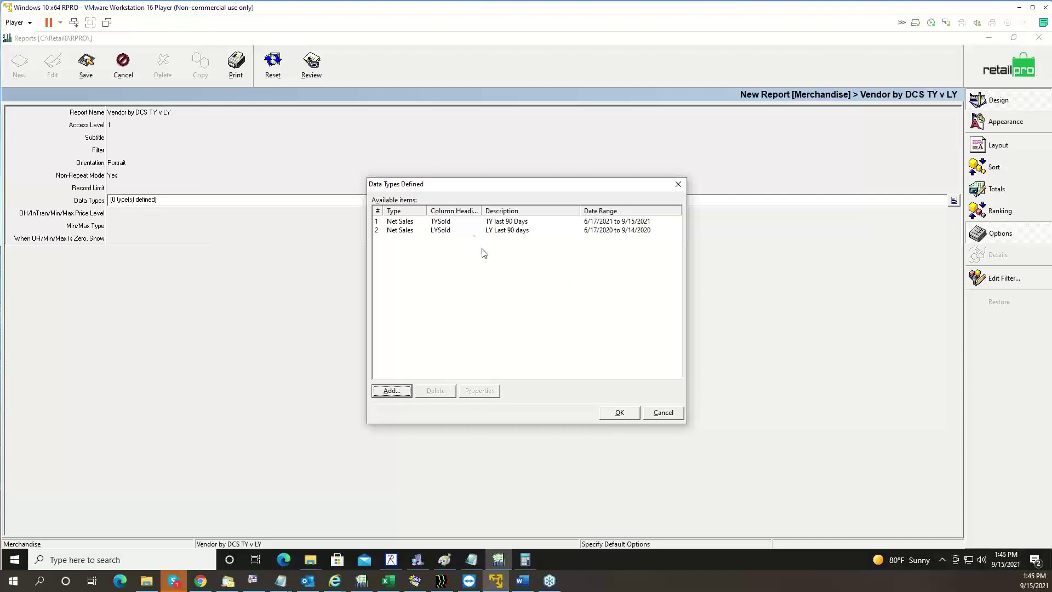
# Reopen the LYSold data type and set its date range duration to 91 days
pyautogui.doubleClick(470, 231)
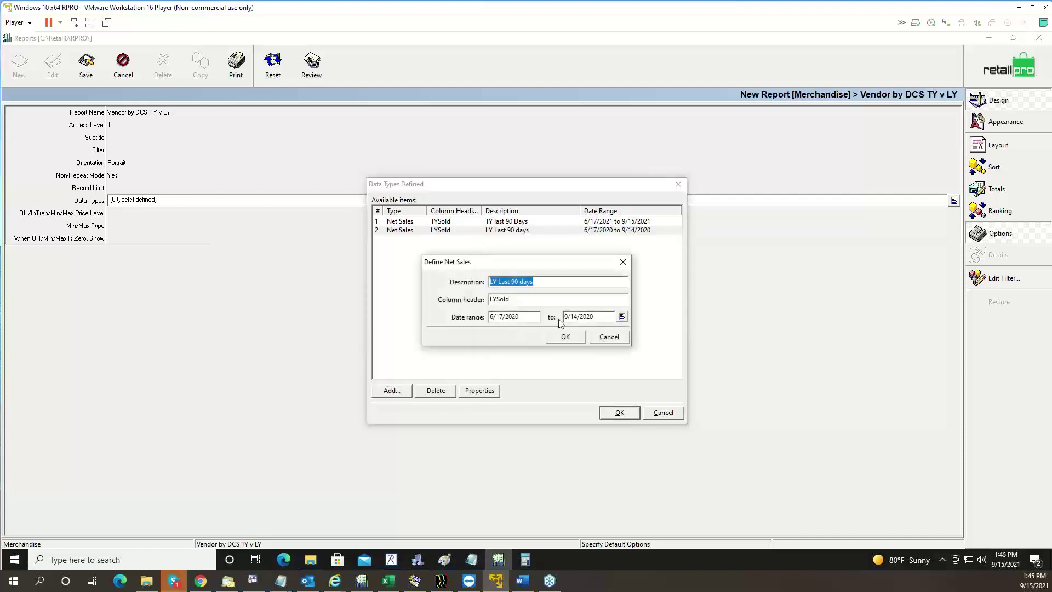
pyautogui.click(622, 317)
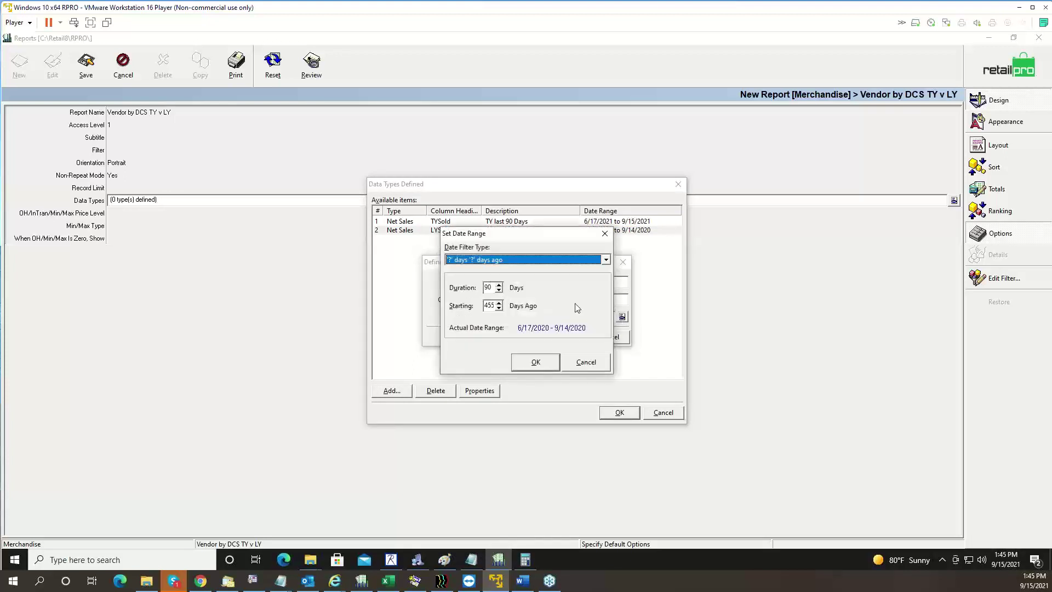
pyautogui.doubleClick(493, 287)
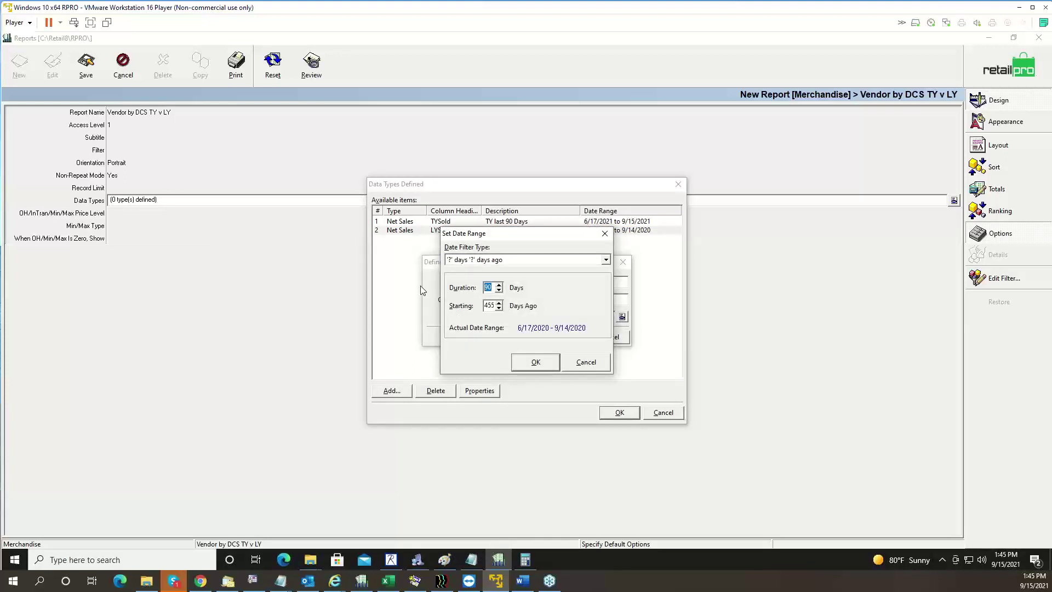
pyautogui.write('91')
pyautogui.click(535, 359)
pyautogui.click(573, 337)
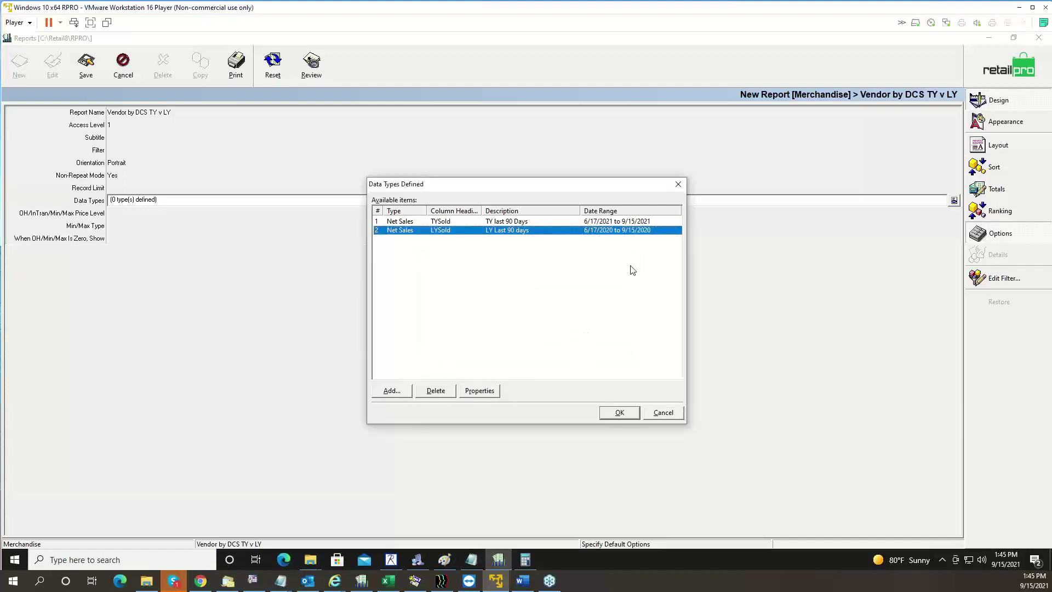
# Compare the date ranges of the TYSold and LYSold entries, and accept the defined data types
pyautogui.click(641, 222)
pyautogui.click(642, 230)
pyautogui.click(412, 222)
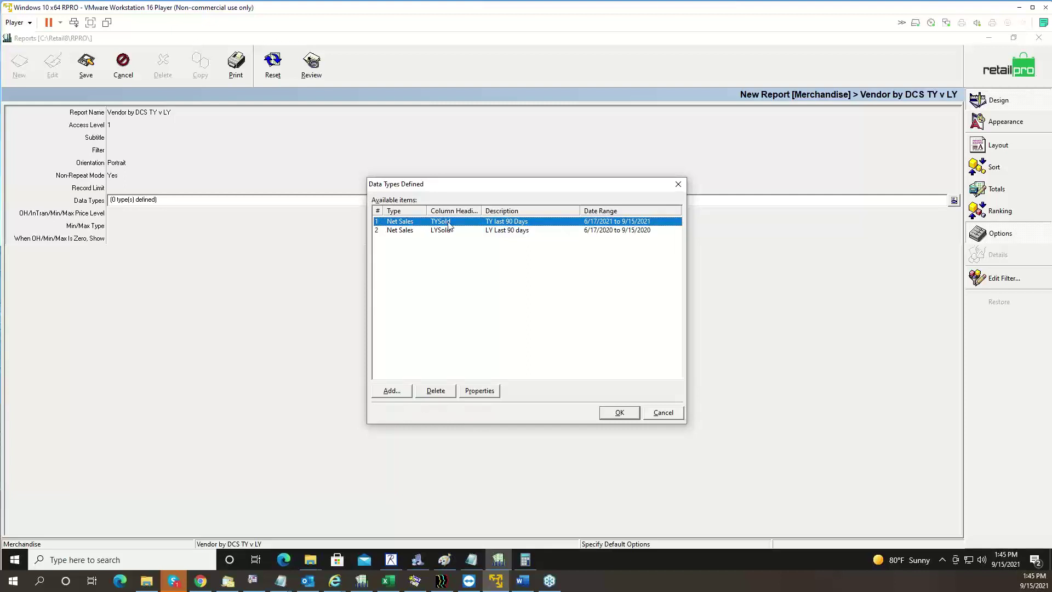
pyautogui.click(619, 412)
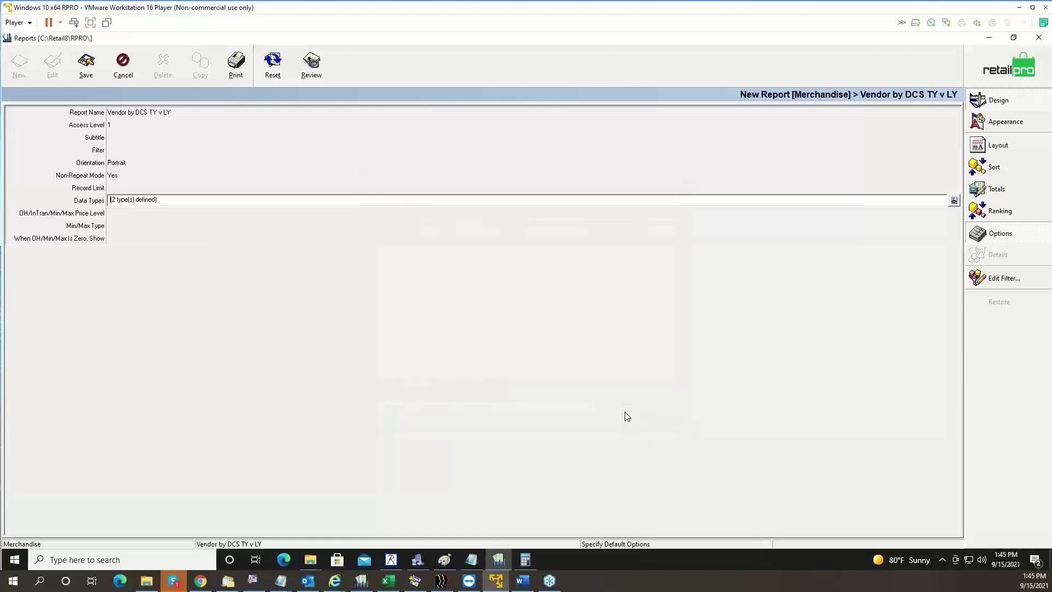
# Add the DT1-Qty, DT1-Ext P$, DT1-Ext C$ and DT1-Ext D% fields to the report layout
pyautogui.click(1006, 151)
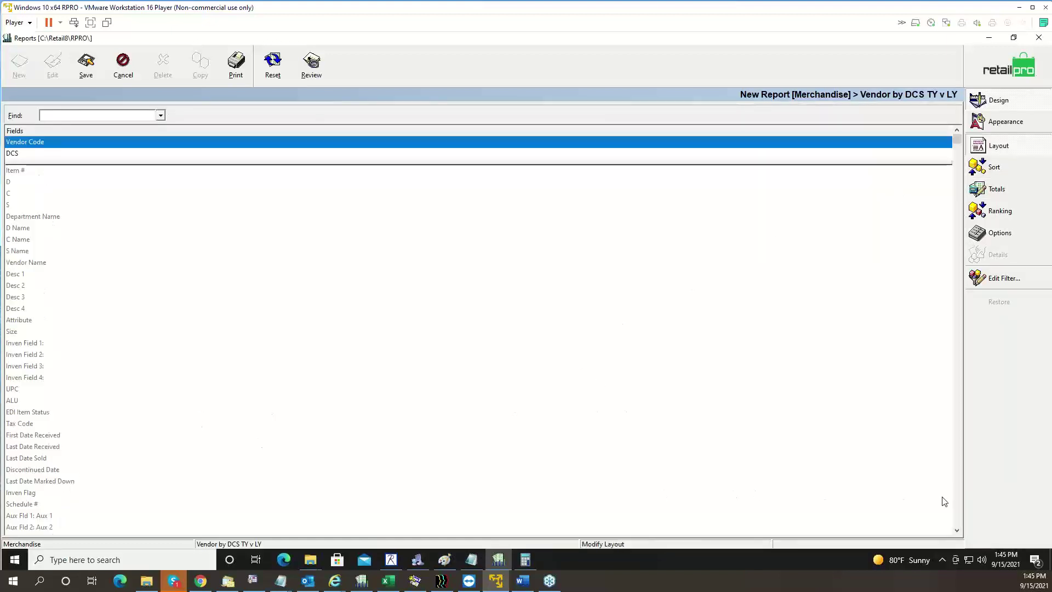
pyautogui.click(958, 518)
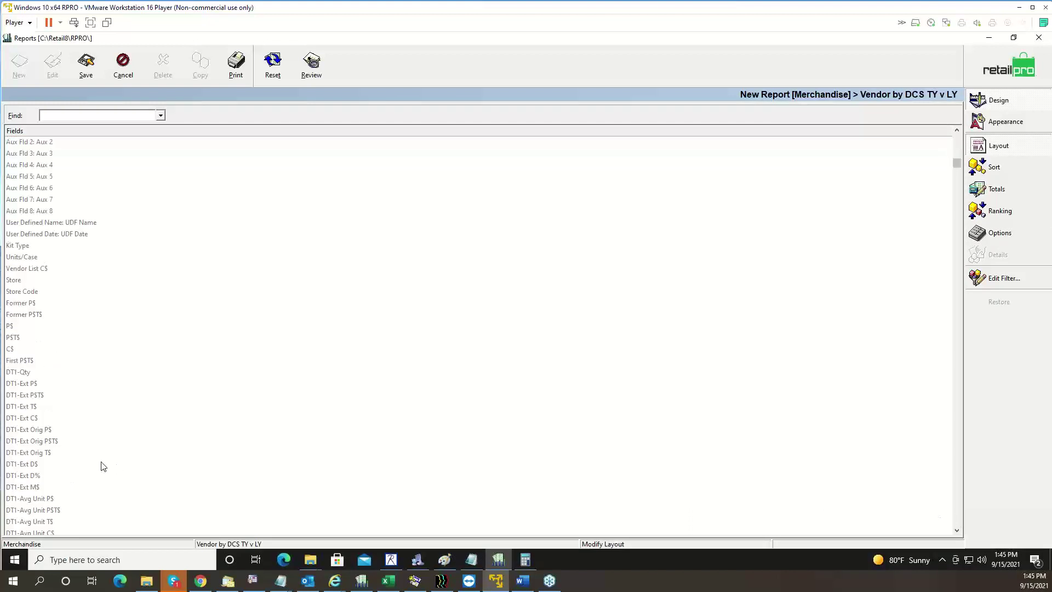
pyautogui.click(19, 373)
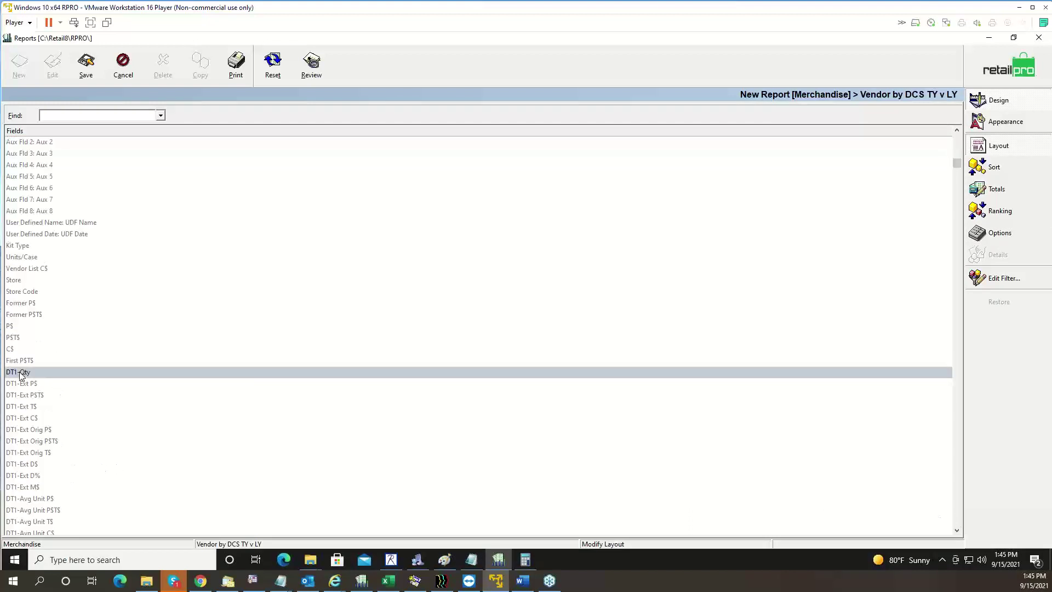
pyautogui.doubleClick(19, 373)
pyautogui.doubleClick(22, 384)
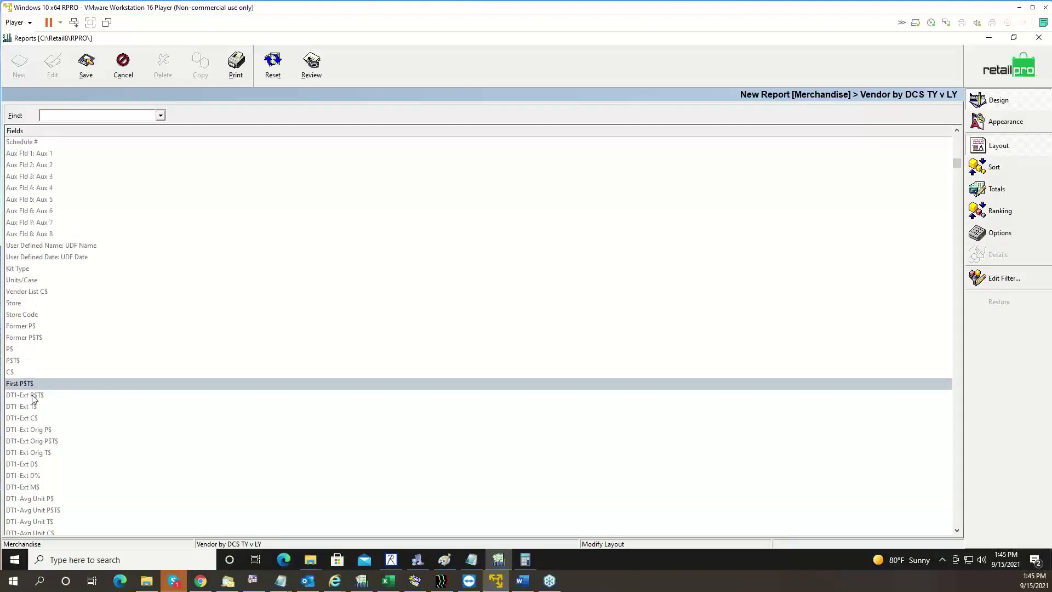
pyautogui.click(35, 419)
pyautogui.doubleClick(35, 419)
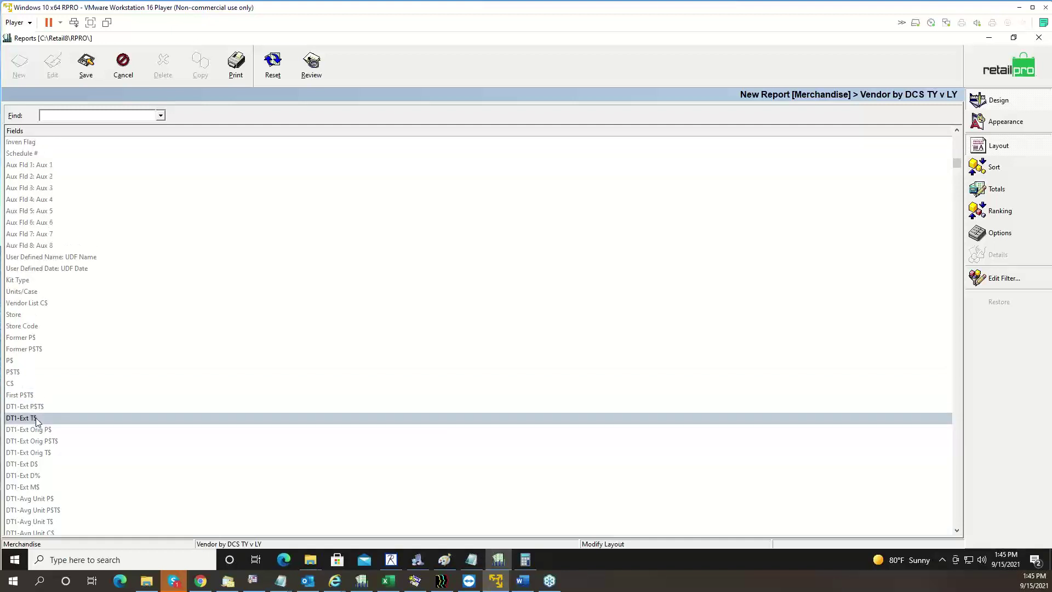
pyautogui.doubleClick(31, 478)
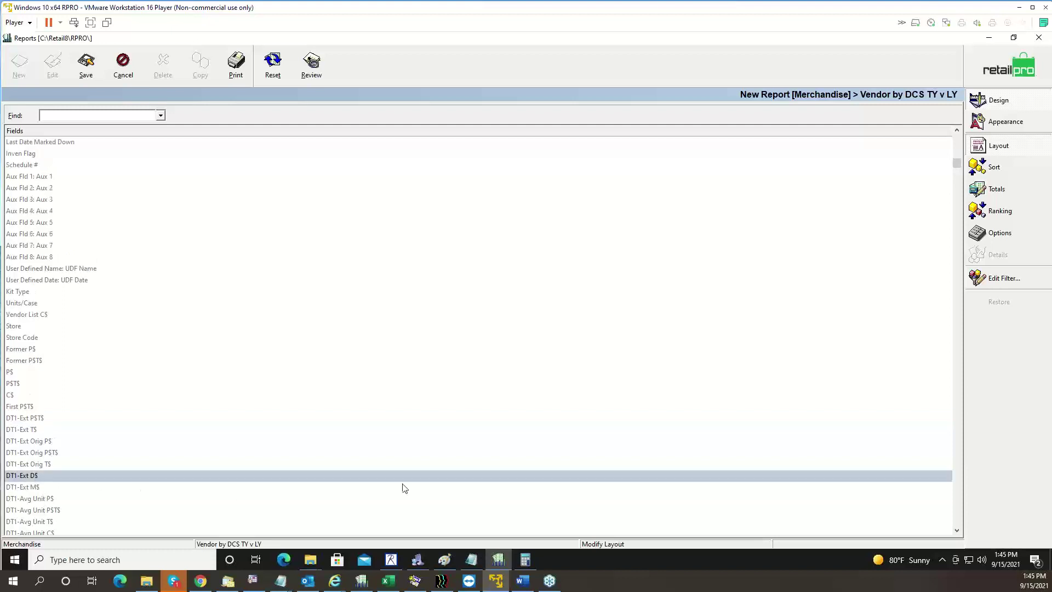
# Add the DT1-Margin % field to the report layout
pyautogui.click(957, 530)
pyautogui.click(957, 531)
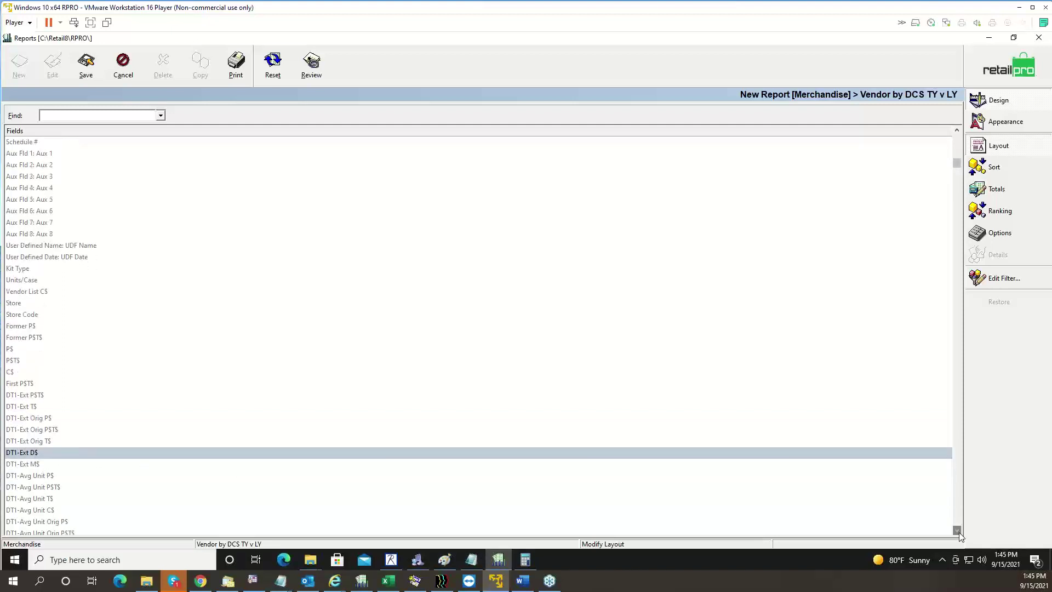
pyautogui.click(956, 531)
pyautogui.click(957, 530)
pyautogui.click(956, 530)
pyautogui.click(957, 530)
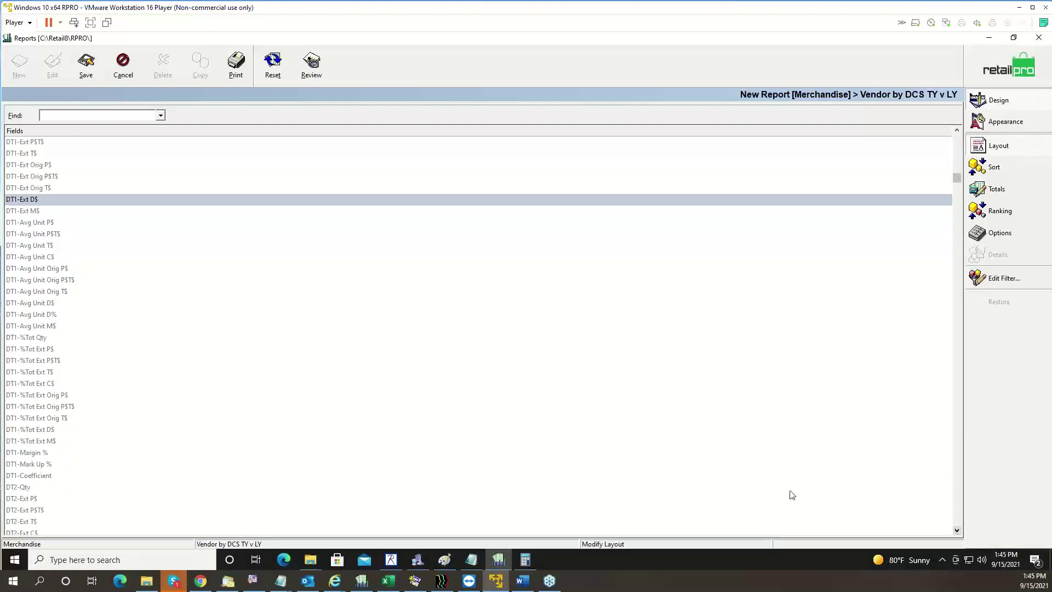
pyautogui.click(38, 223)
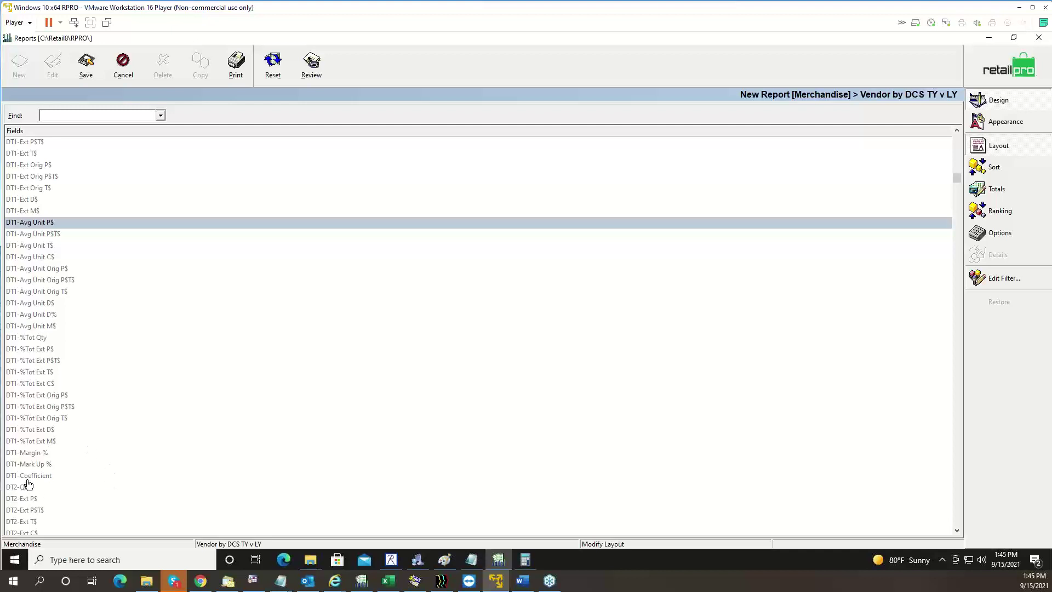
pyautogui.click(39, 456)
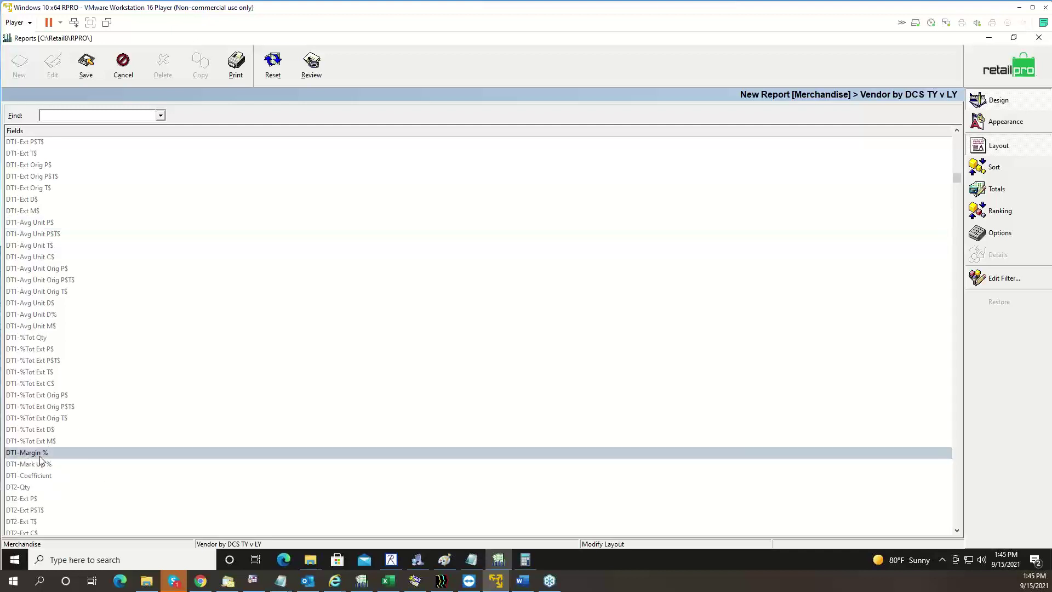
# Add the DT2-Qty, DT2-Ext P$, DT2-Ext C$ and DT2-Ext D% fields to the report layout
pyautogui.click(27, 489)
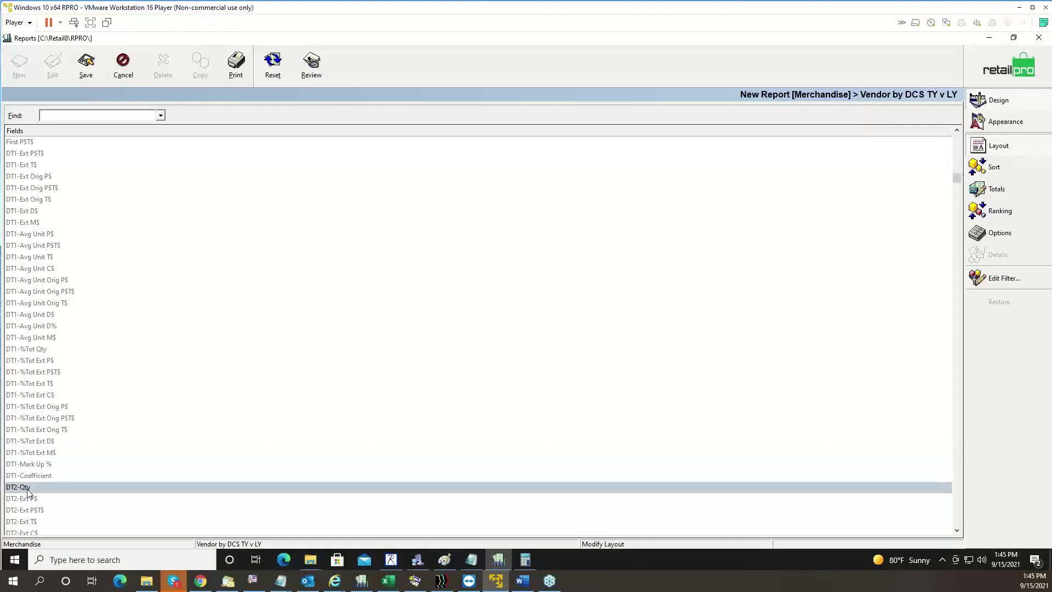
pyautogui.doubleClick(27, 489)
pyautogui.doubleClick(33, 502)
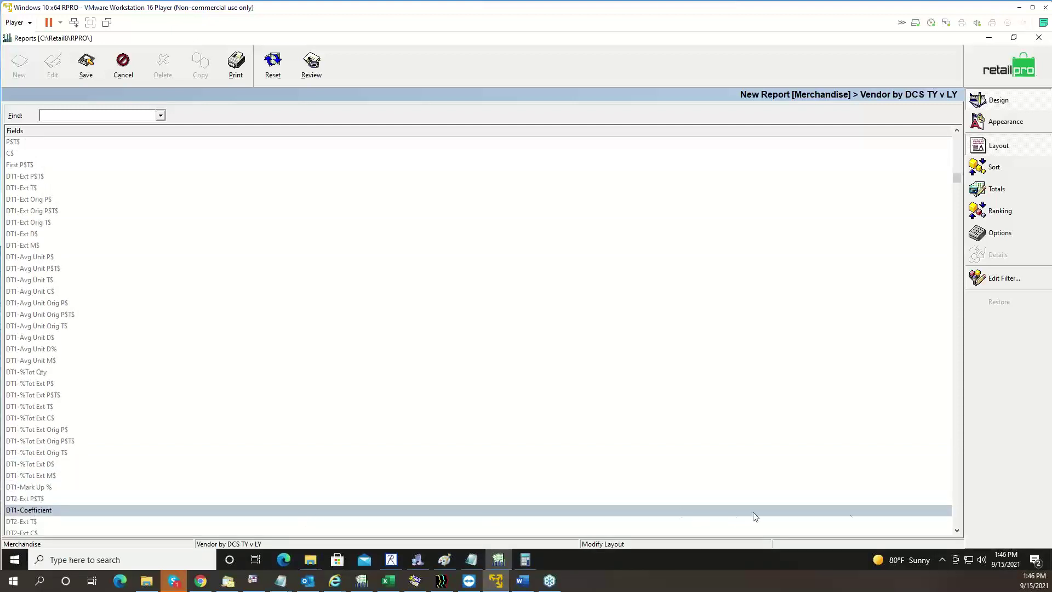
pyautogui.click(956, 531)
pyautogui.click(956, 530)
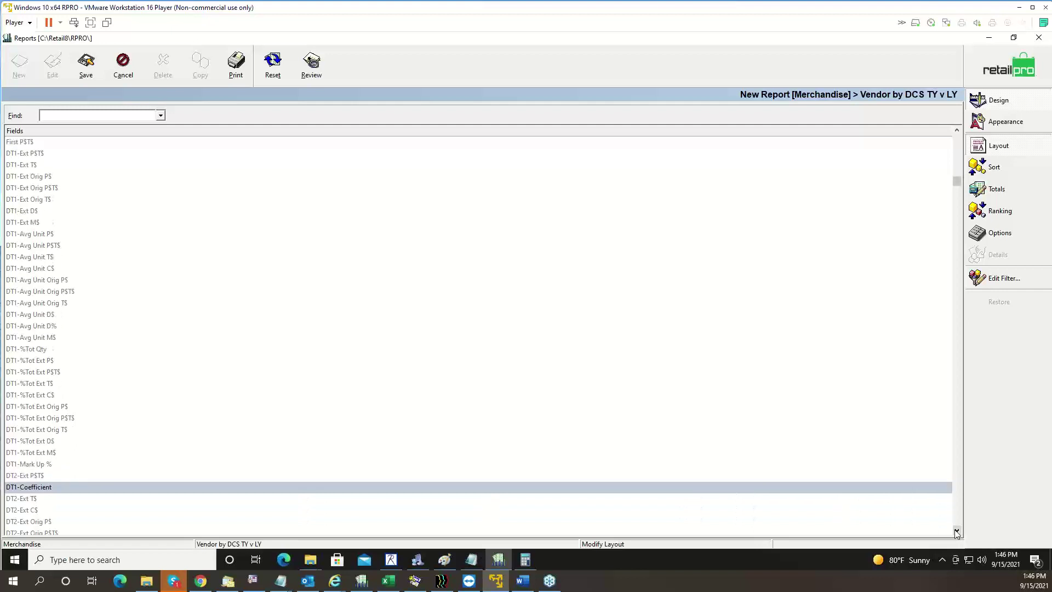
pyautogui.click(957, 532)
pyautogui.click(957, 532)
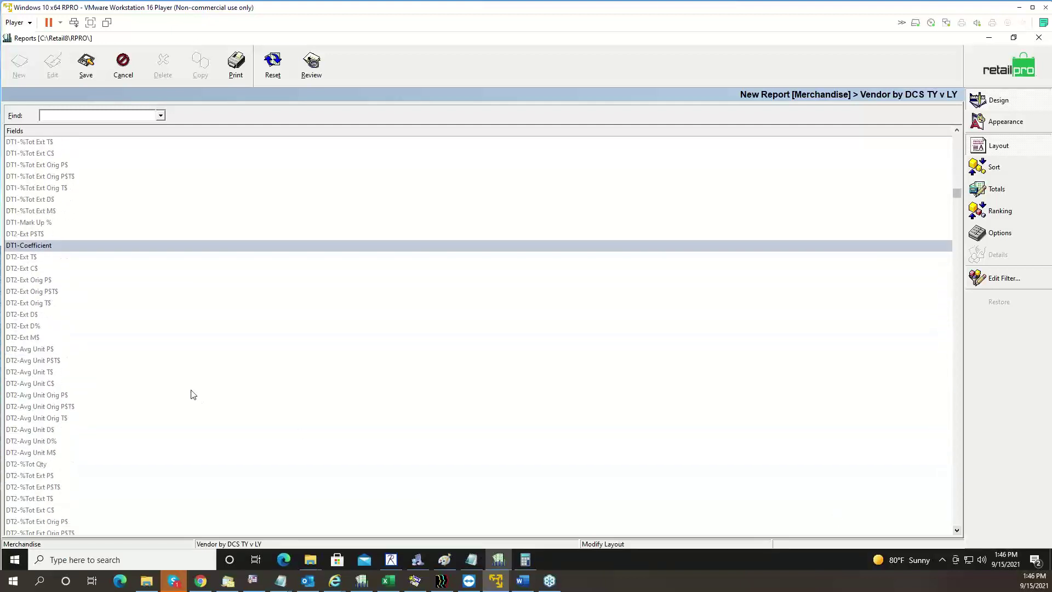
pyautogui.click(40, 269)
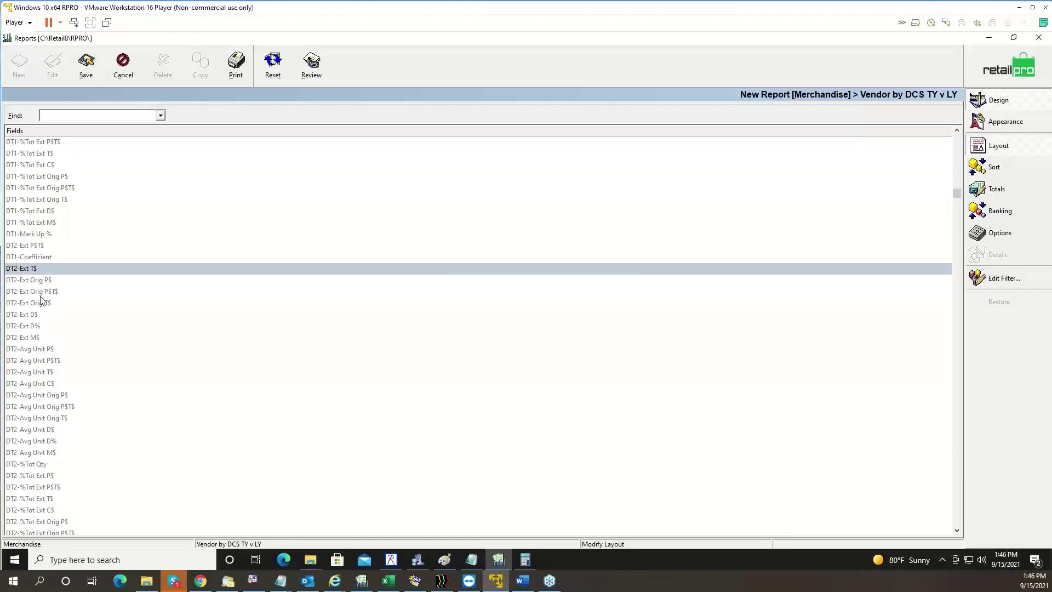
pyautogui.click(38, 326)
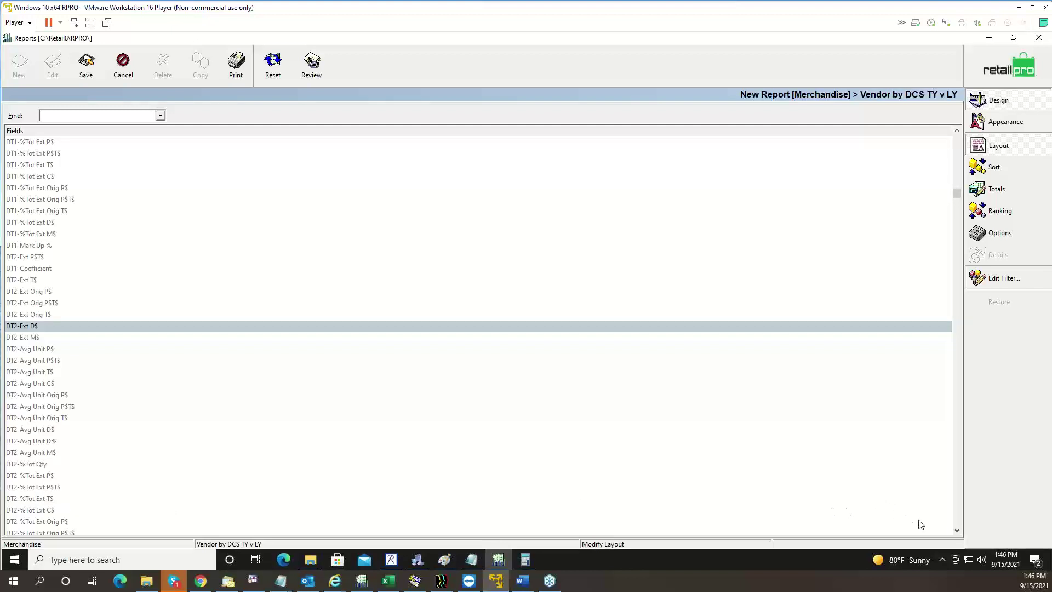
# Add the DT2-Margin % field to the report layout
pyautogui.click(956, 530)
pyautogui.click(956, 530)
pyautogui.click(957, 530)
pyautogui.click(957, 530)
pyautogui.click(957, 531)
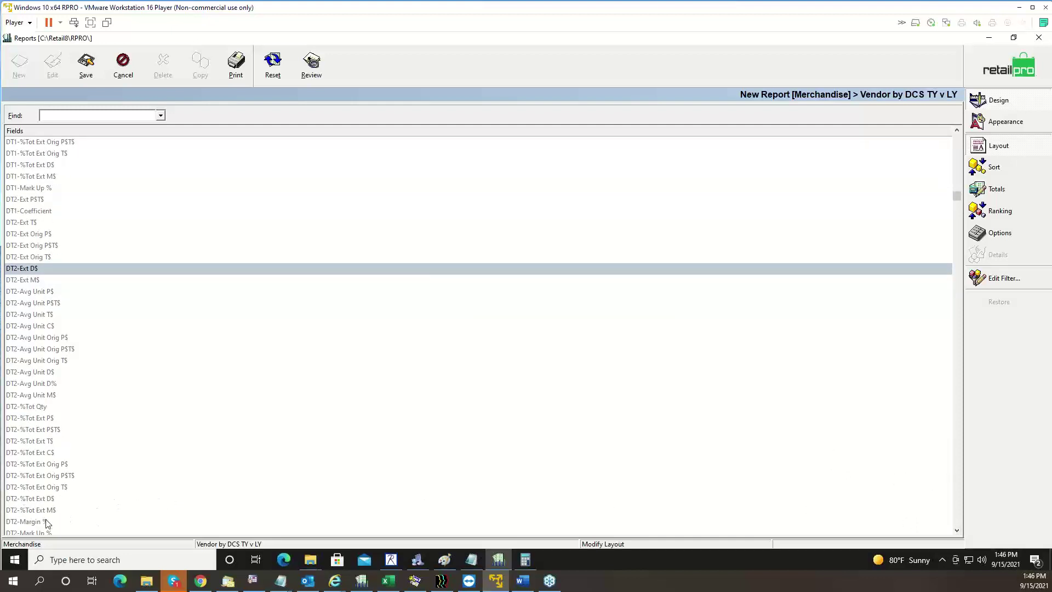
pyautogui.click(24, 523)
pyautogui.doubleClick(25, 523)
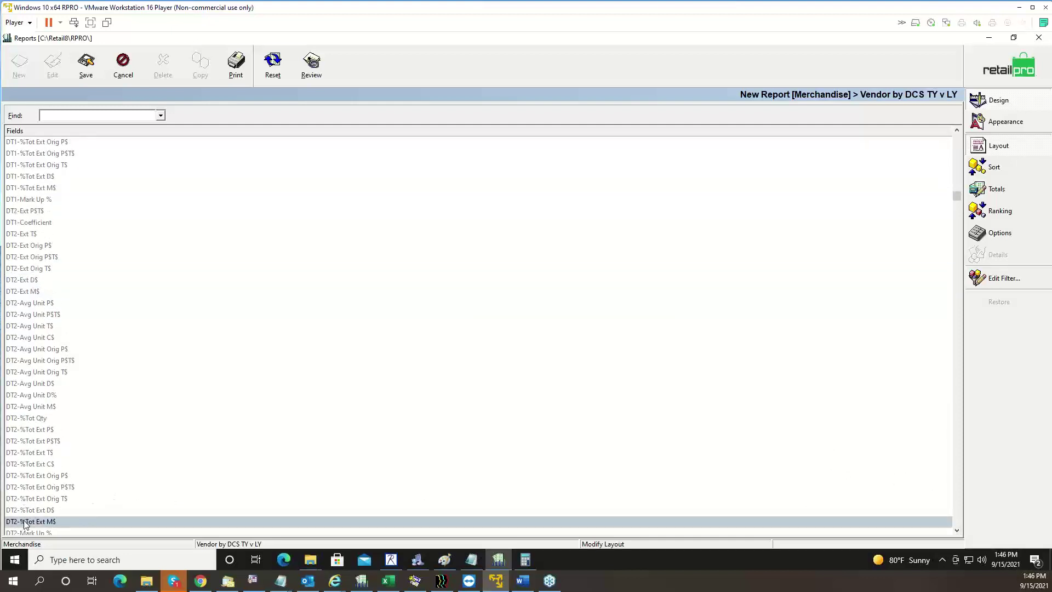
# Reorder the layout so DT1-Margin % and DT2-Margin % each come directly before their Ext D% field
pyautogui.click(960, 145)
pyautogui.click(960, 145)
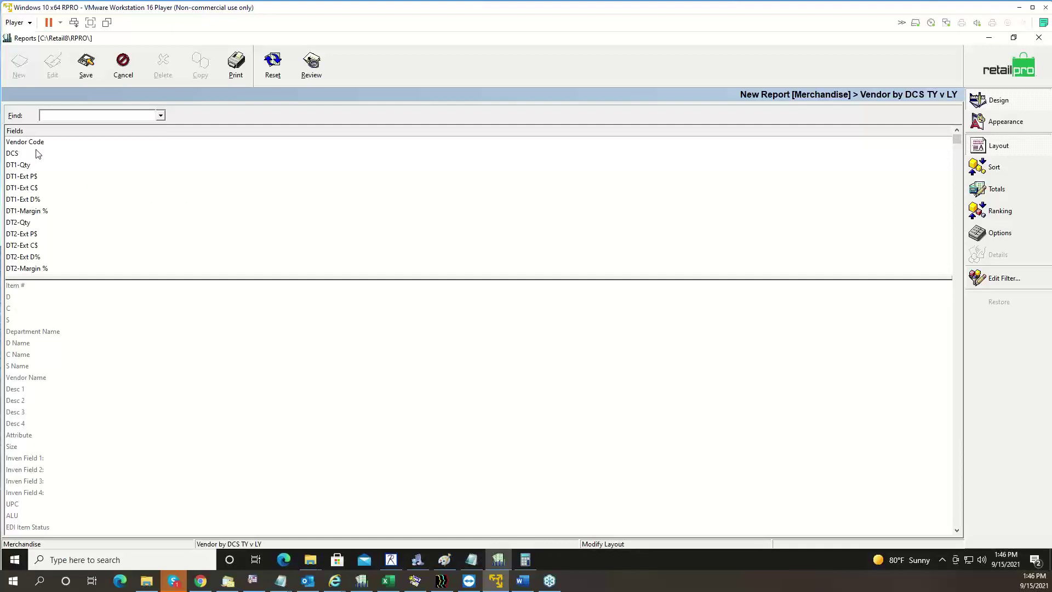
pyautogui.click(31, 214)
pyautogui.moveTo(29, 212); pyautogui.dragTo(30, 202)
pyautogui.moveTo(36, 271); pyautogui.dragTo(36, 259)
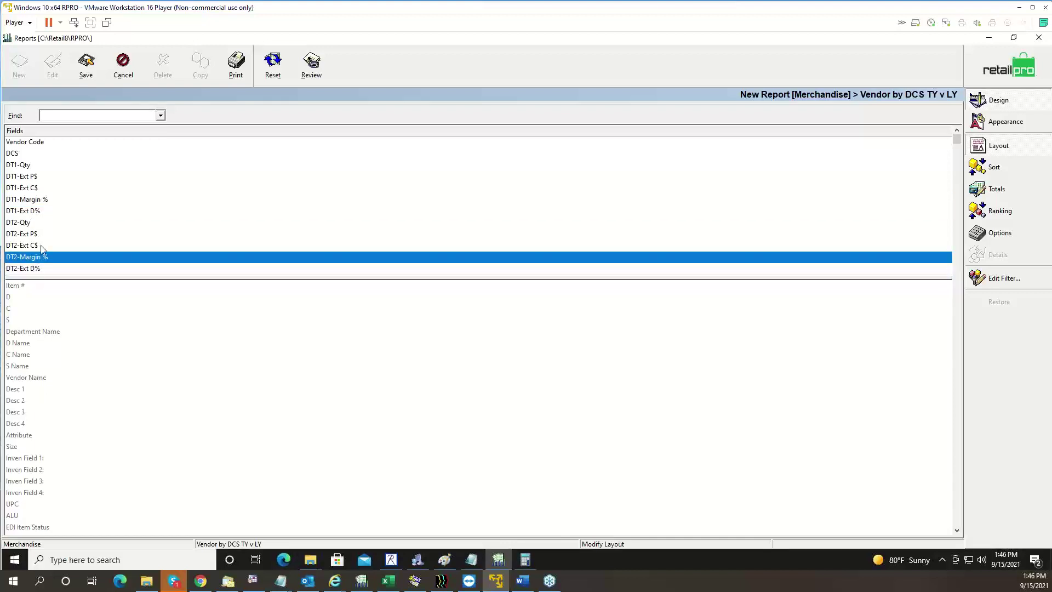
# Move the DT2 Qty, Ext P$, Ext C$ and Margin % fields directly below their matching DT1 fields
pyautogui.moveTo(31, 223); pyautogui.dragTo(29, 185)
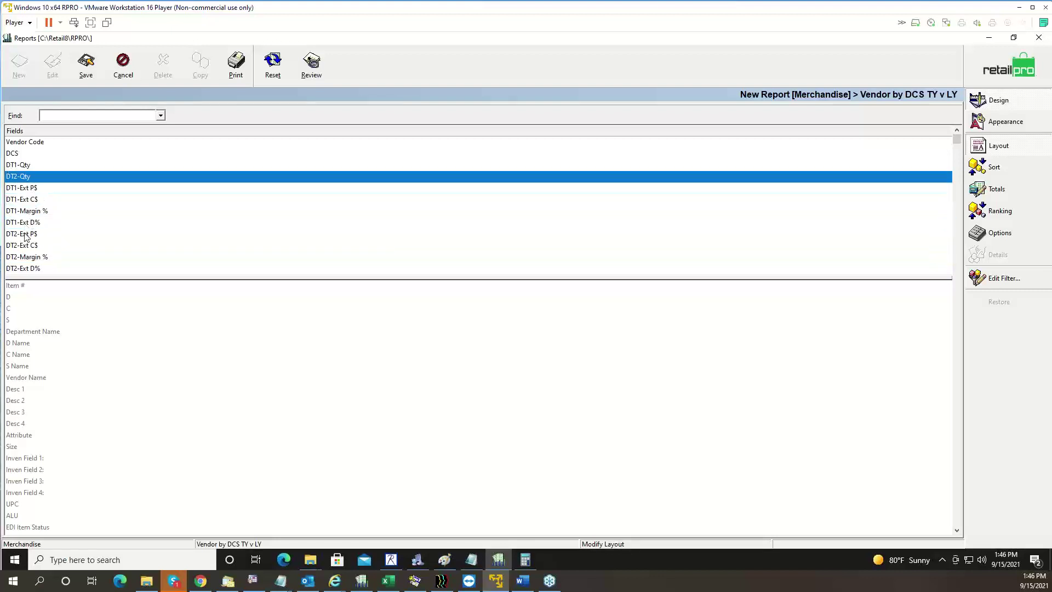
pyautogui.moveTo(26, 234); pyautogui.dragTo(27, 203)
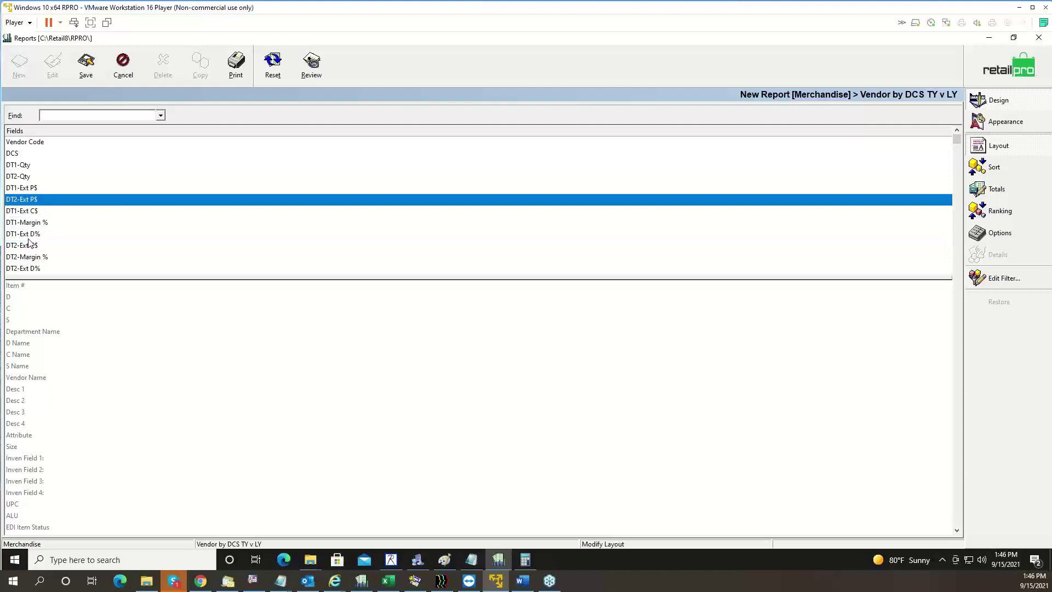
pyautogui.moveTo(30, 247)
pyautogui.mouseDown()
pyautogui.moveTo(31, 224)
pyautogui.moveTo(36, 257)
pyautogui.moveTo(37, 248)
pyautogui.mouseUp()
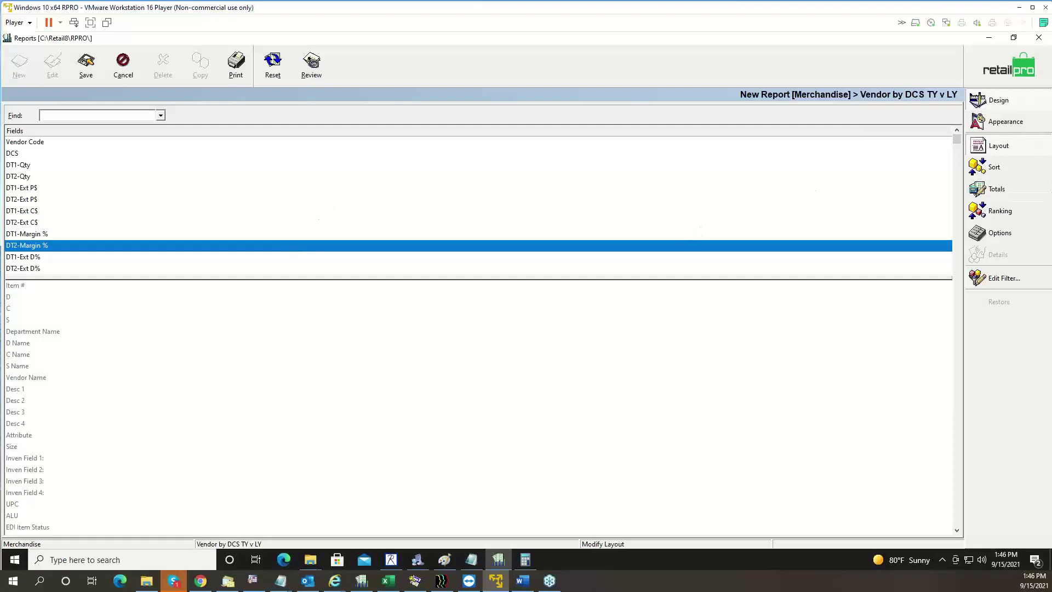
# Subtotal on Vendor Code, include all data fields in the subtotals and grand totals, and save the report design
pyautogui.click(1012, 199)
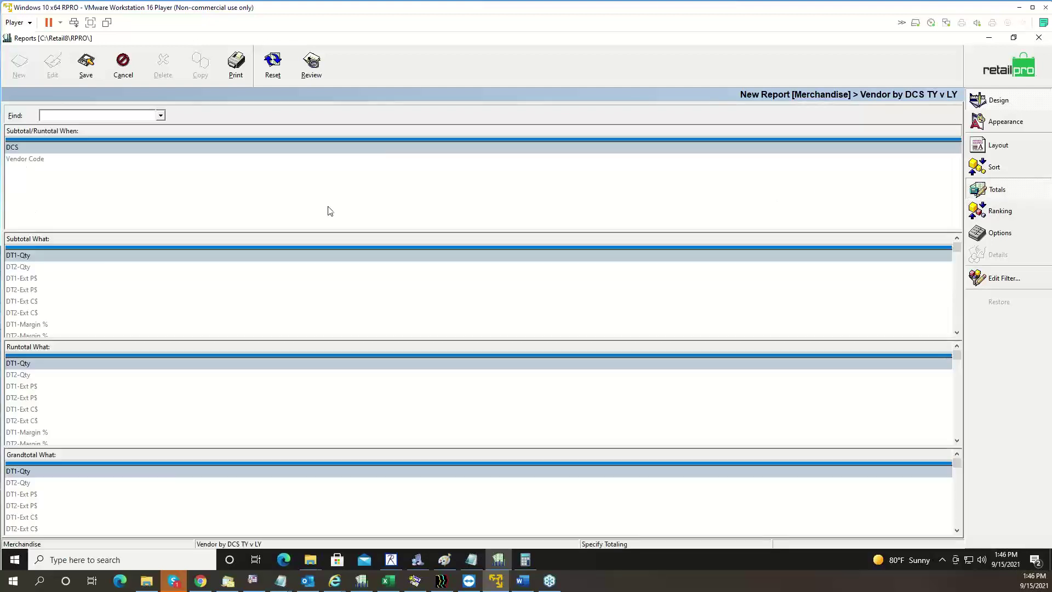
pyautogui.click(48, 162)
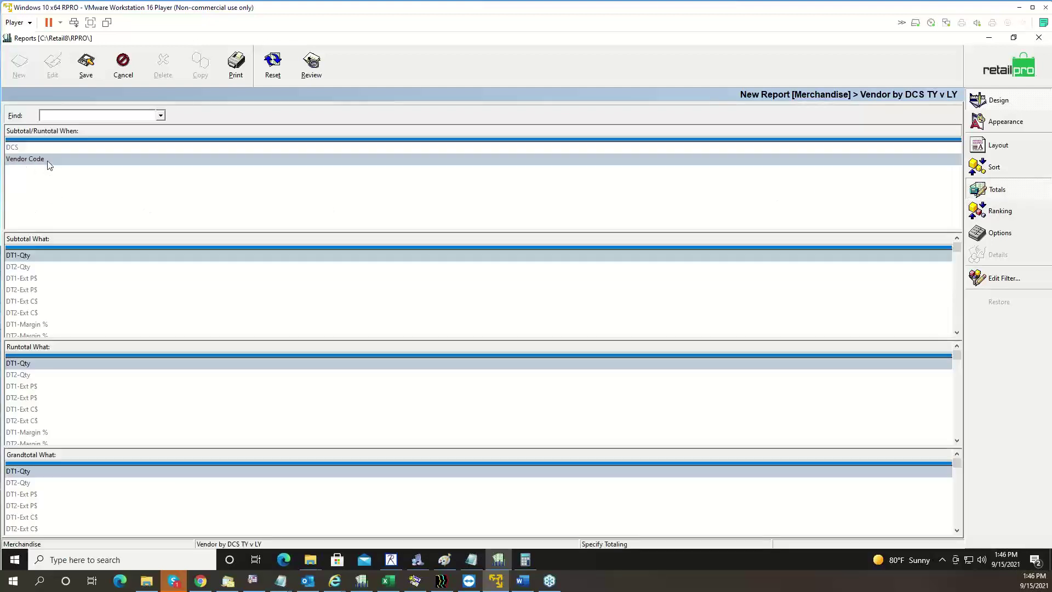
pyautogui.doubleClick(48, 161)
pyautogui.moveTo(74, 248); pyautogui.dragTo(80, 363)
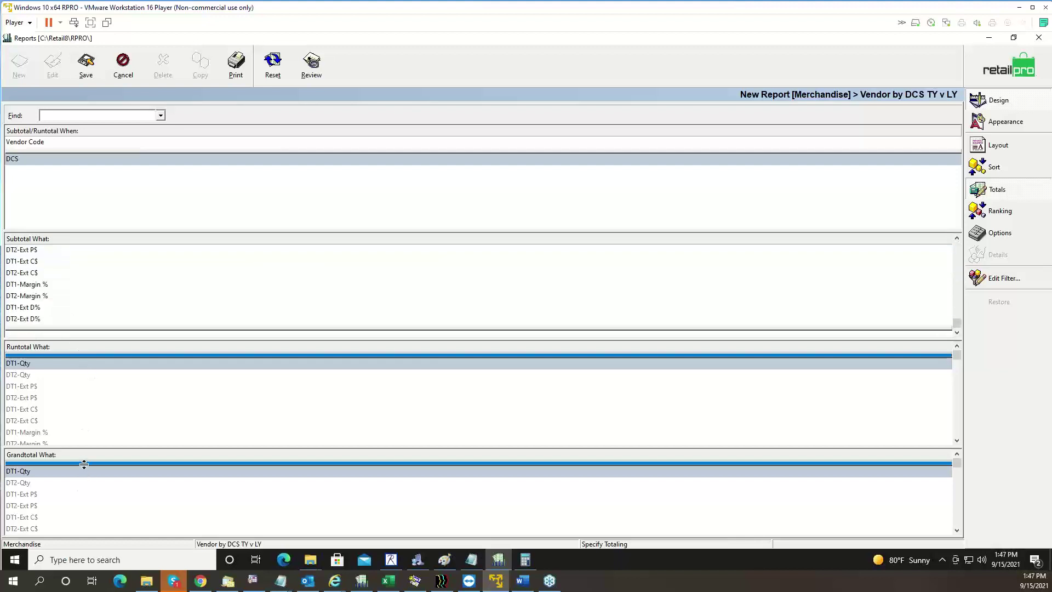
pyautogui.moveTo(83, 466); pyautogui.dragTo(92, 546)
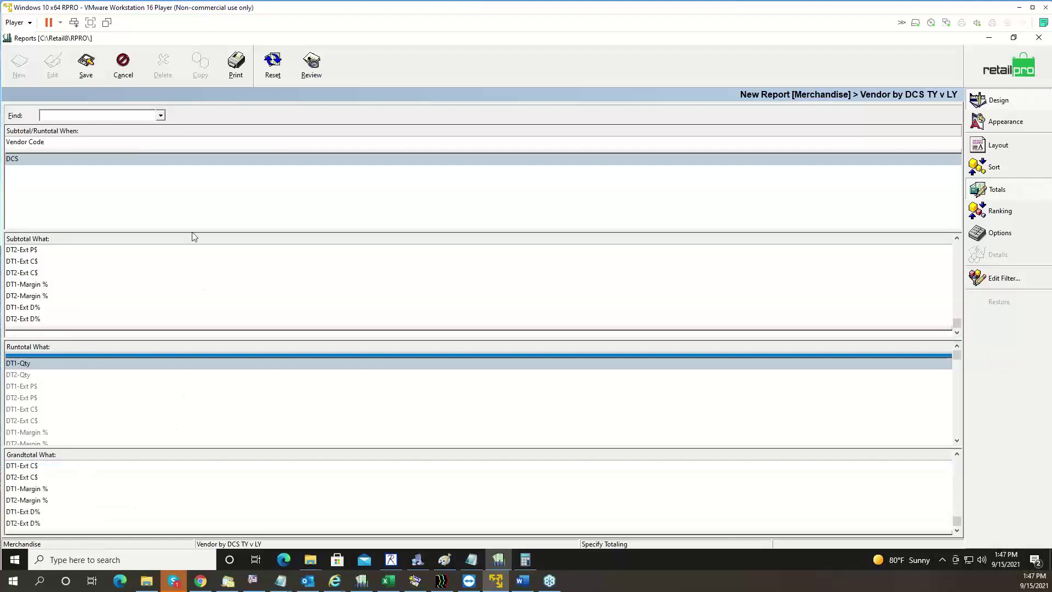
pyautogui.click(86, 63)
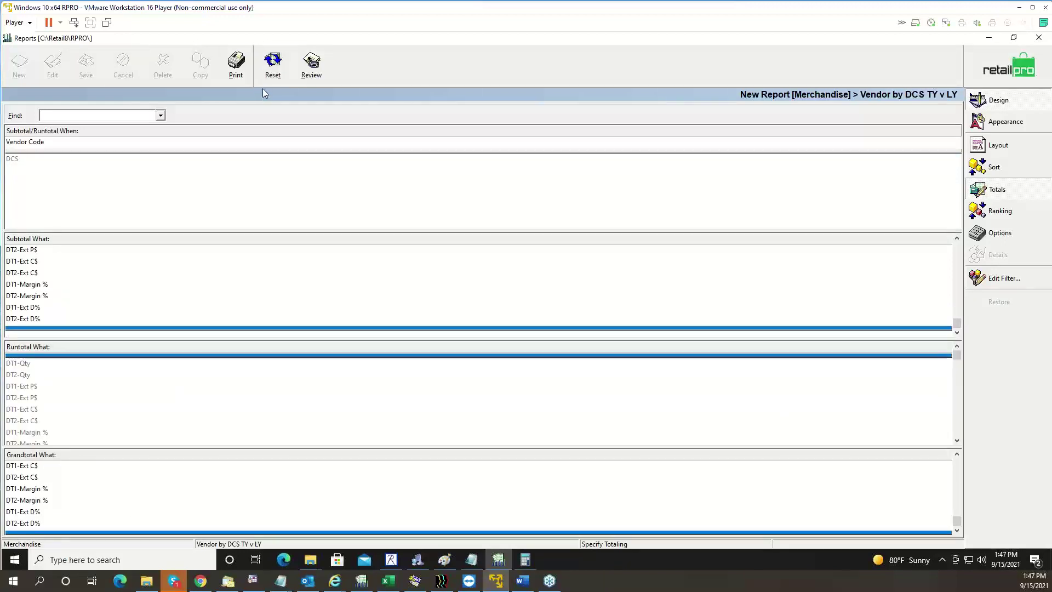
# Open the run options for the report and review the date ranges of its defined data types without changing them
pyautogui.click(239, 79)
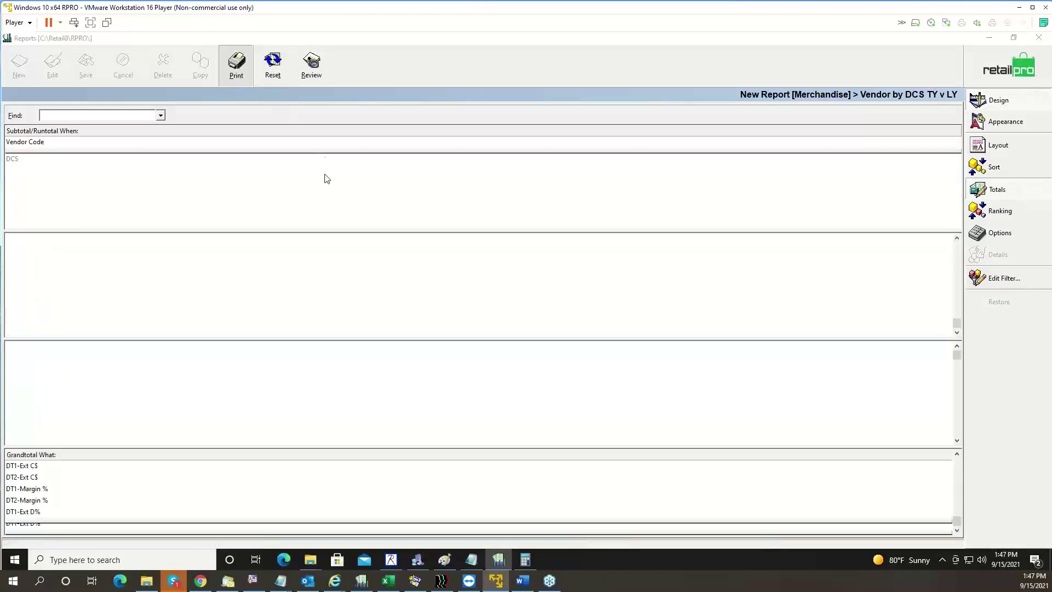
pyautogui.click(440, 194)
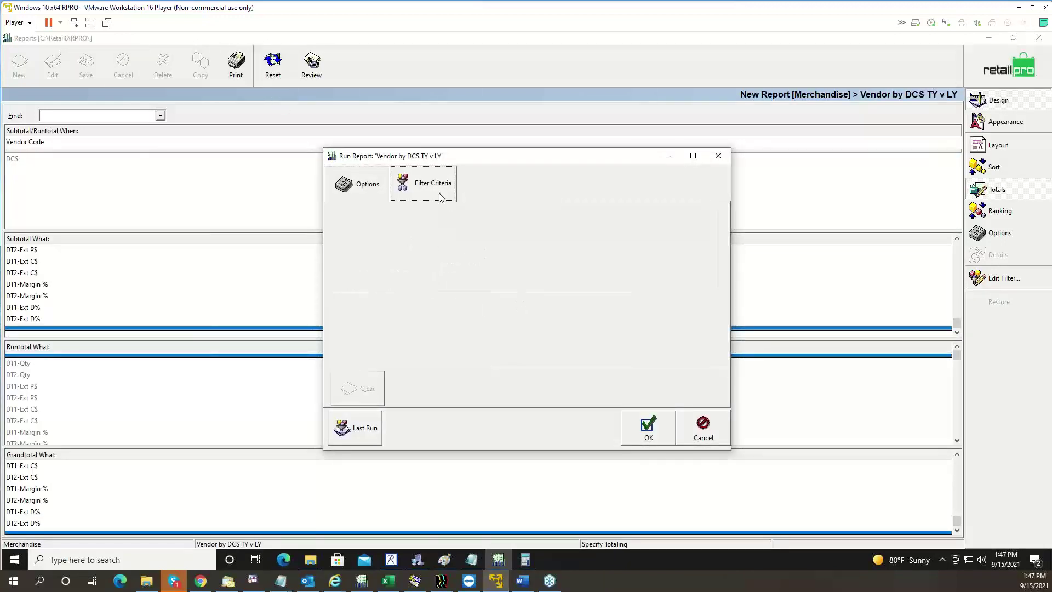
pyautogui.click(376, 192)
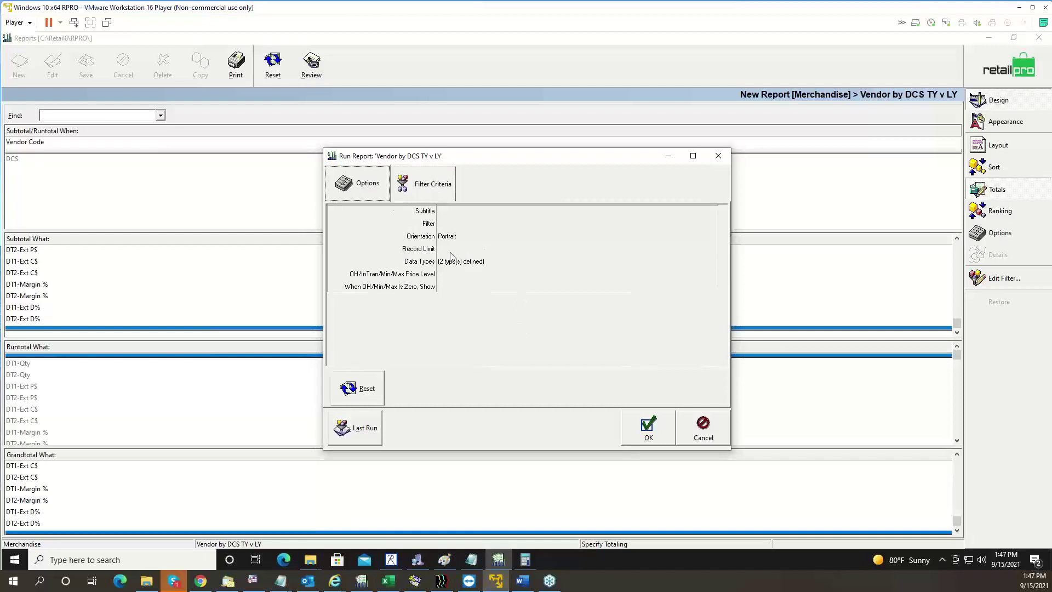
pyautogui.click(486, 263)
pyautogui.click(711, 261)
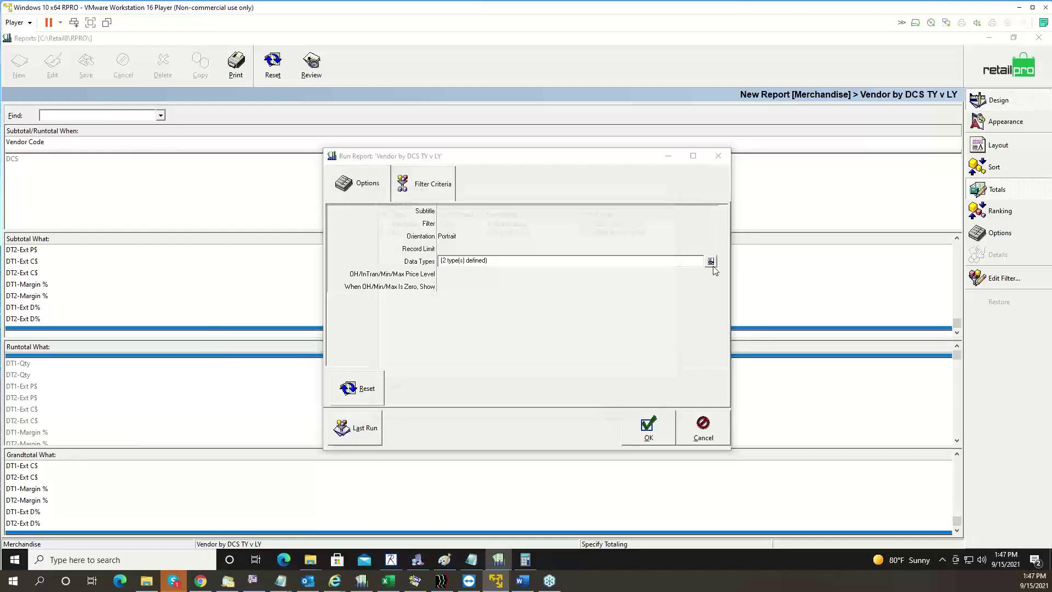
pyautogui.click(663, 412)
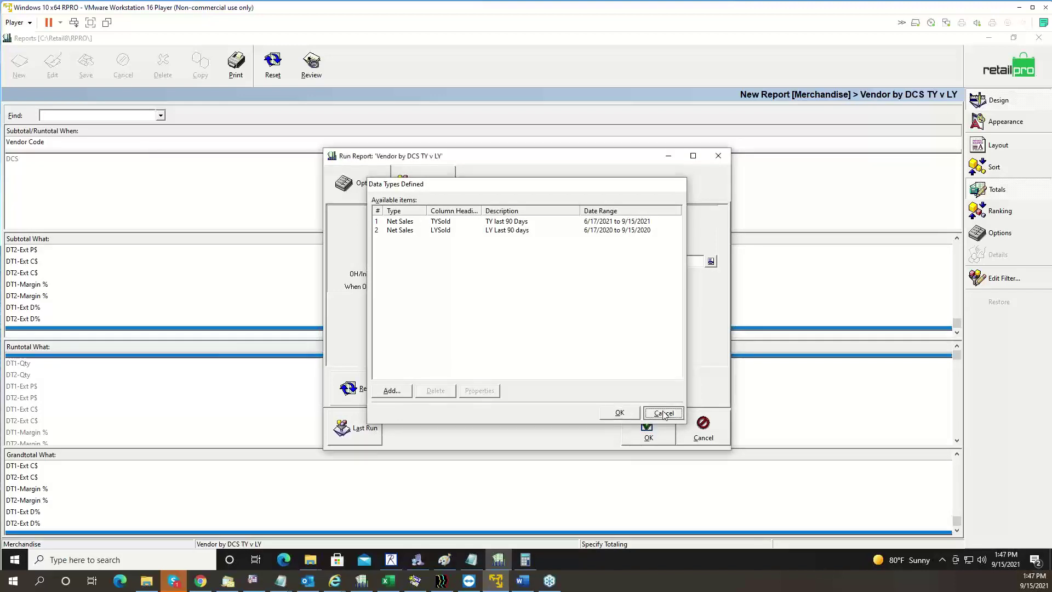
# Run the Vendor by DCS TY v LY report to preview, examine the results, and close the preview without saving the output
pyautogui.click(654, 431)
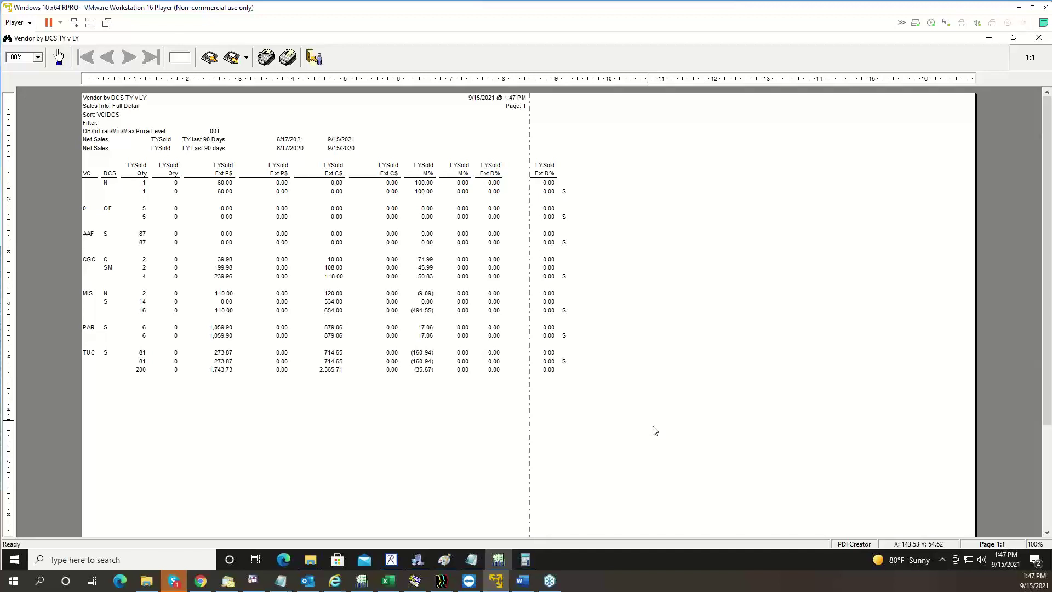
pyautogui.click(314, 57)
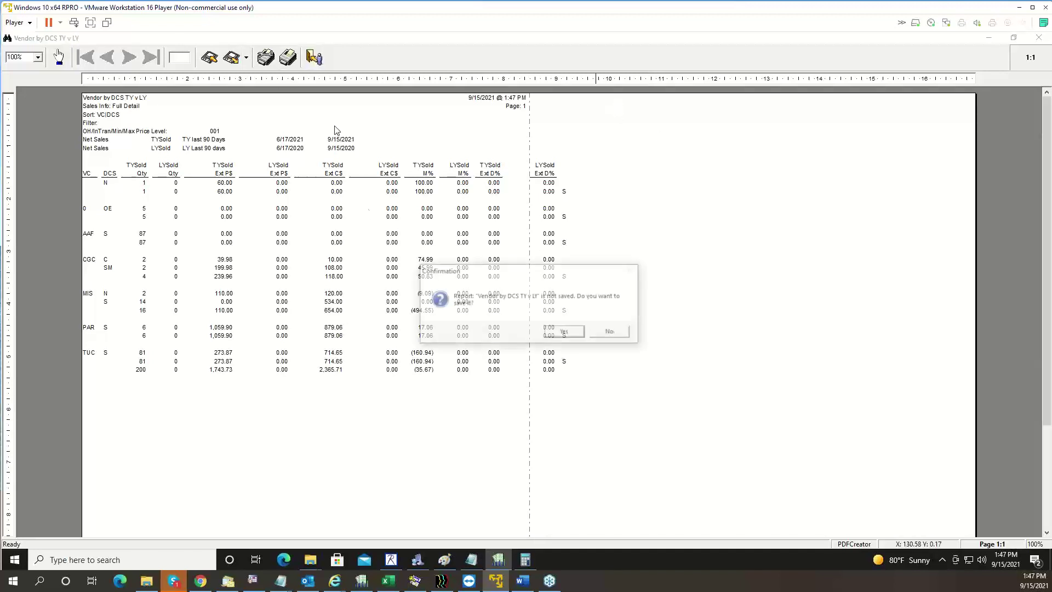
pyautogui.click(600, 335)
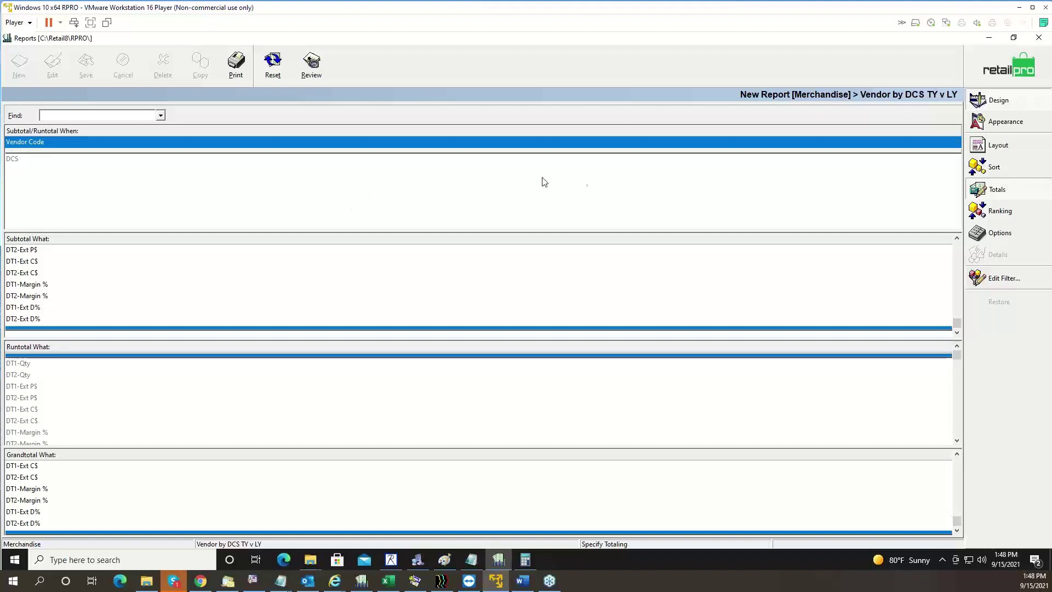
# Set the default filter of the Vendor by DCS TY v LY report to ITEM
pyautogui.click(975, 237)
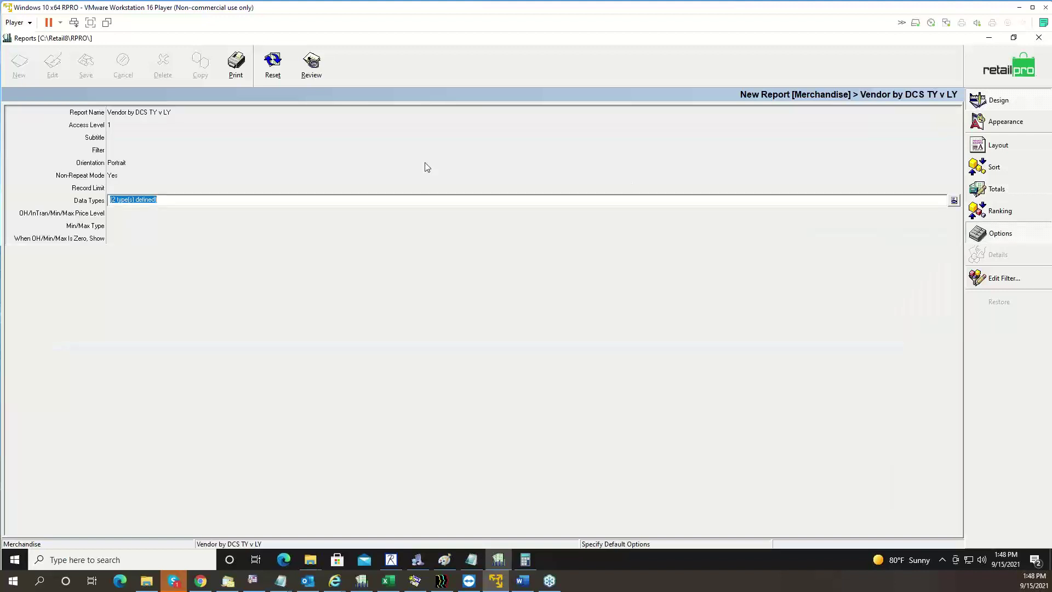
pyautogui.click(120, 150)
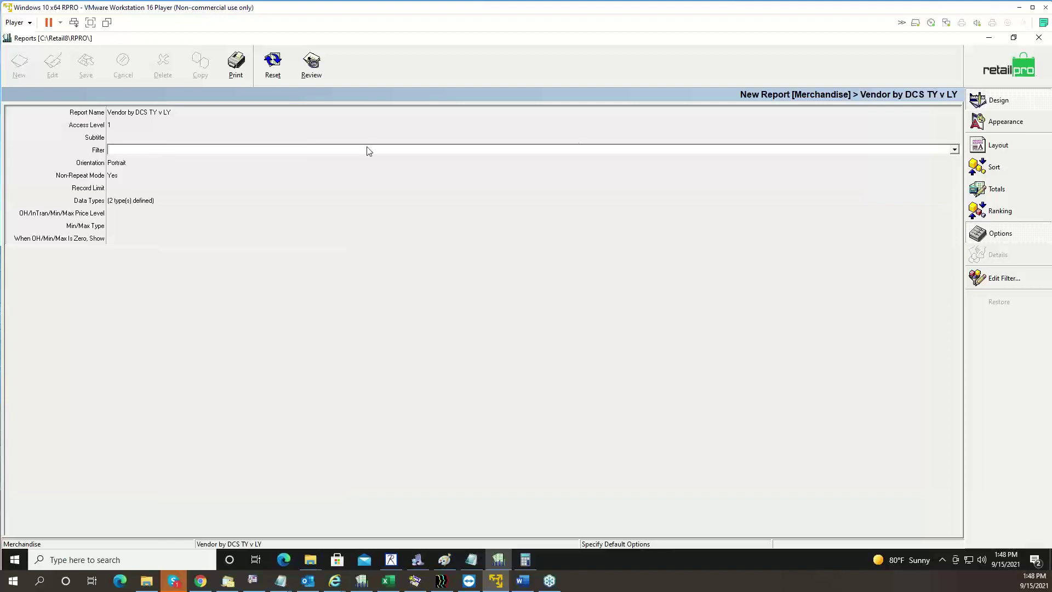
pyautogui.click(954, 149)
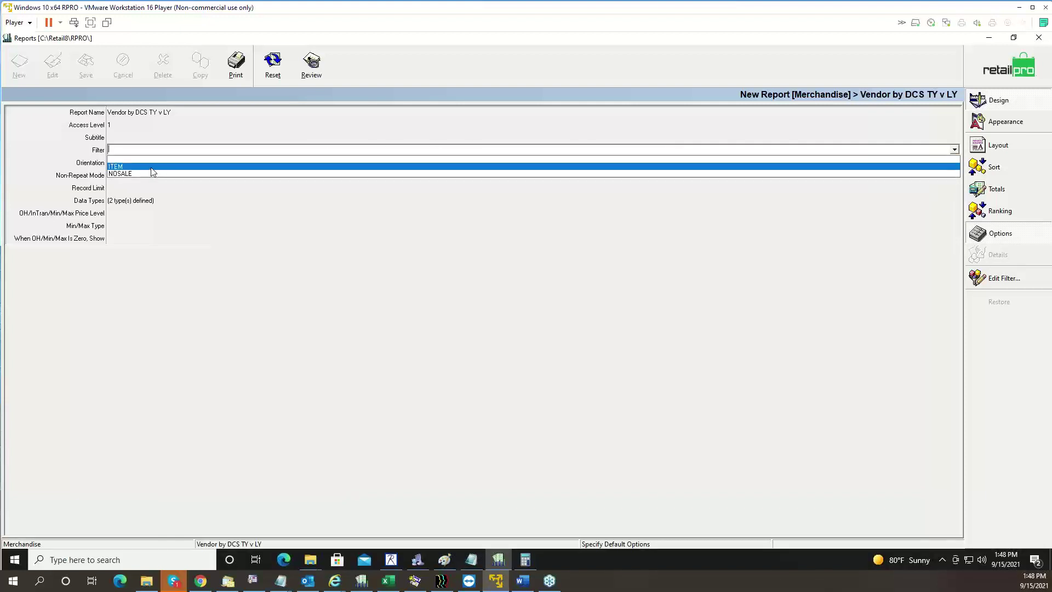
pyautogui.click(165, 167)
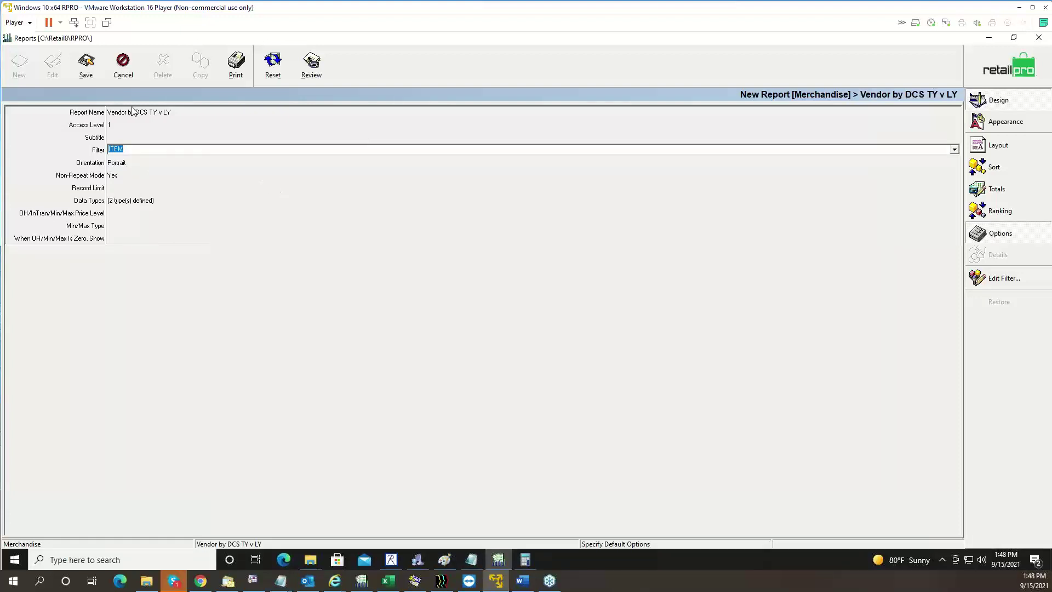
# Review the choices for zero data display, Min/Max type and price level, leaving them blank, and save the report's default options
pyautogui.click(120, 239)
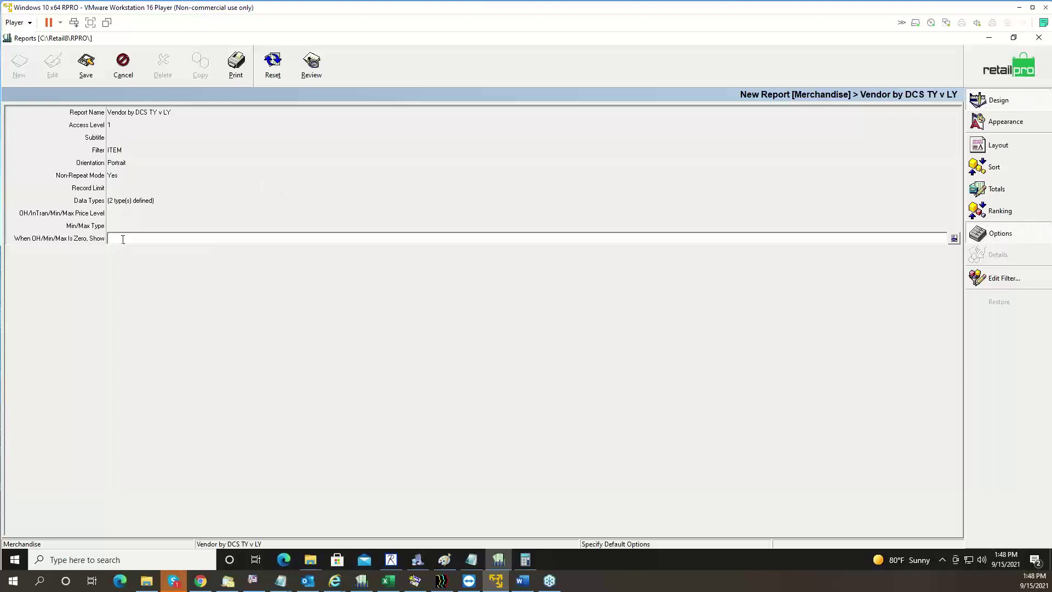
pyautogui.click(954, 239)
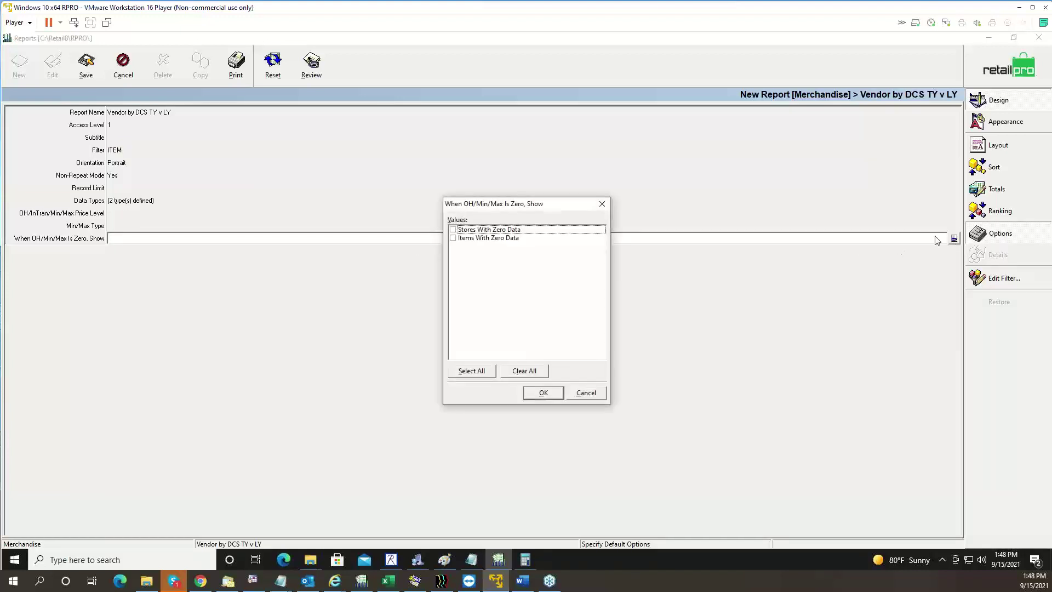
pyautogui.click(602, 205)
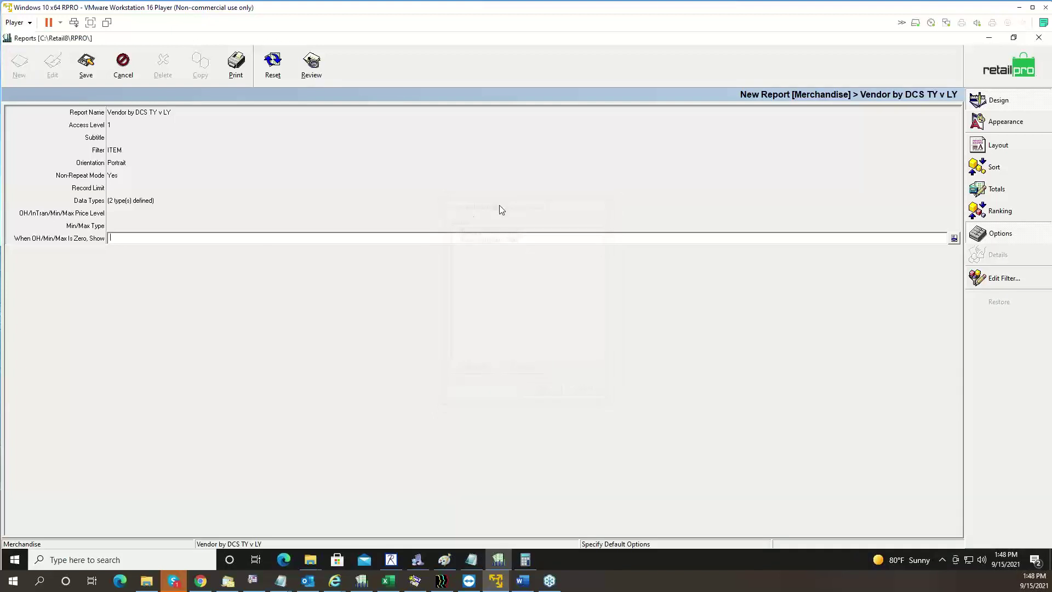
pyautogui.click(140, 229)
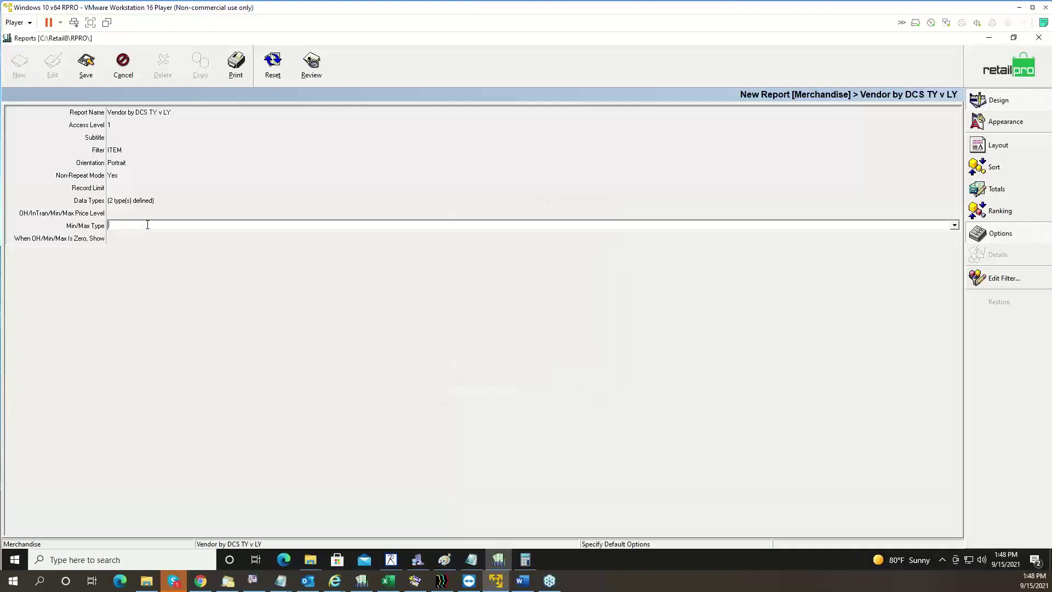
pyautogui.click(954, 225)
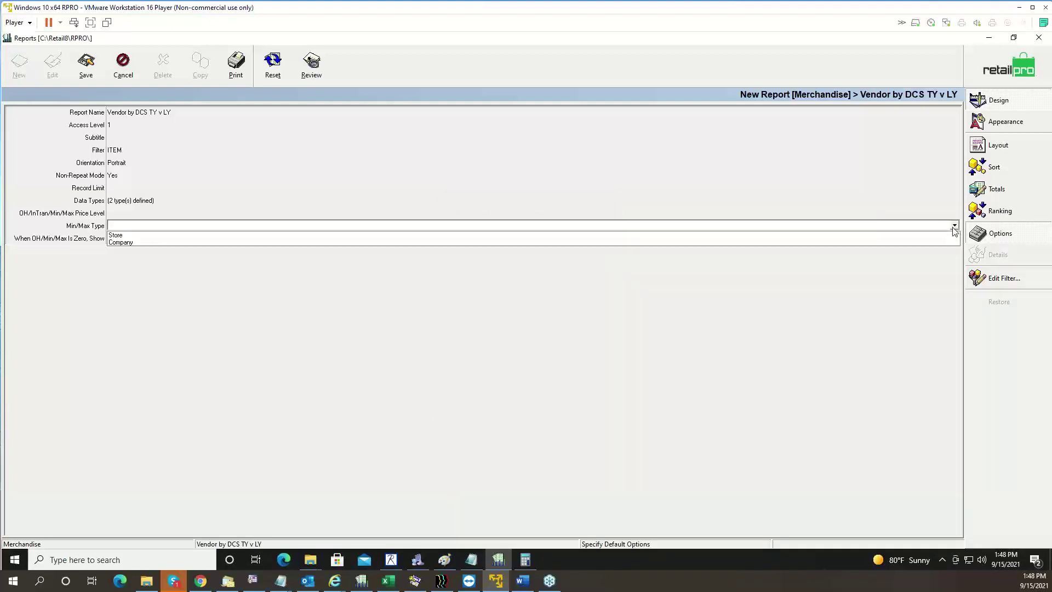
pyautogui.click(953, 228)
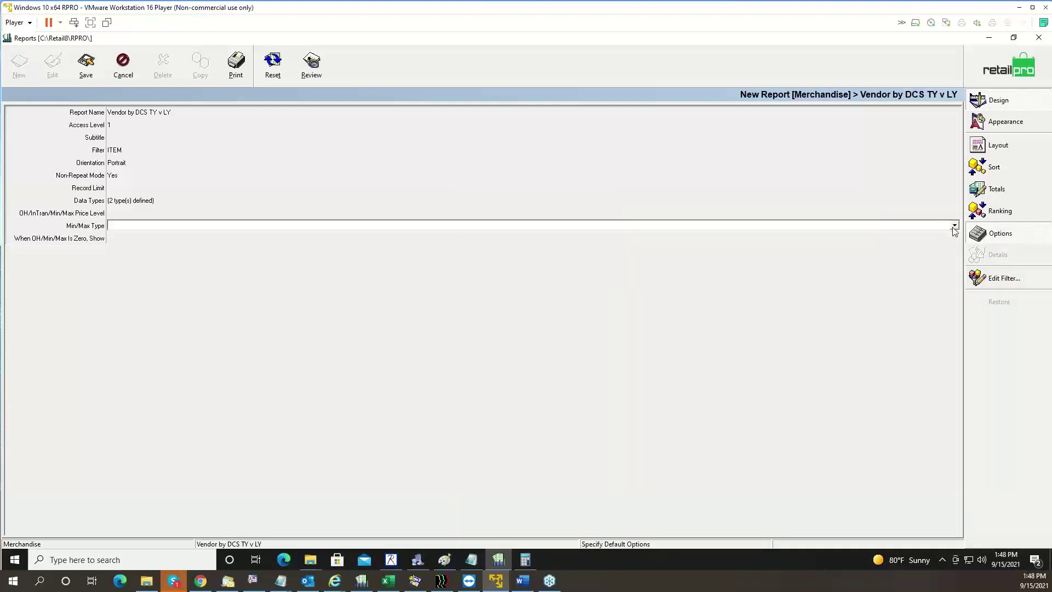
pyautogui.click(145, 214)
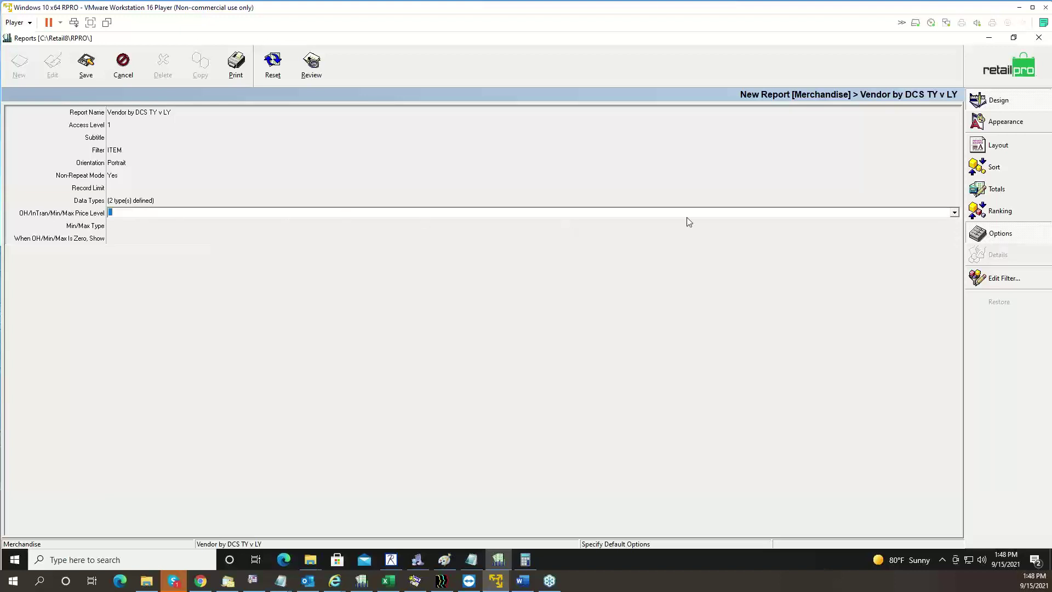
pyautogui.click(954, 214)
pyautogui.click(955, 214)
pyautogui.click(86, 65)
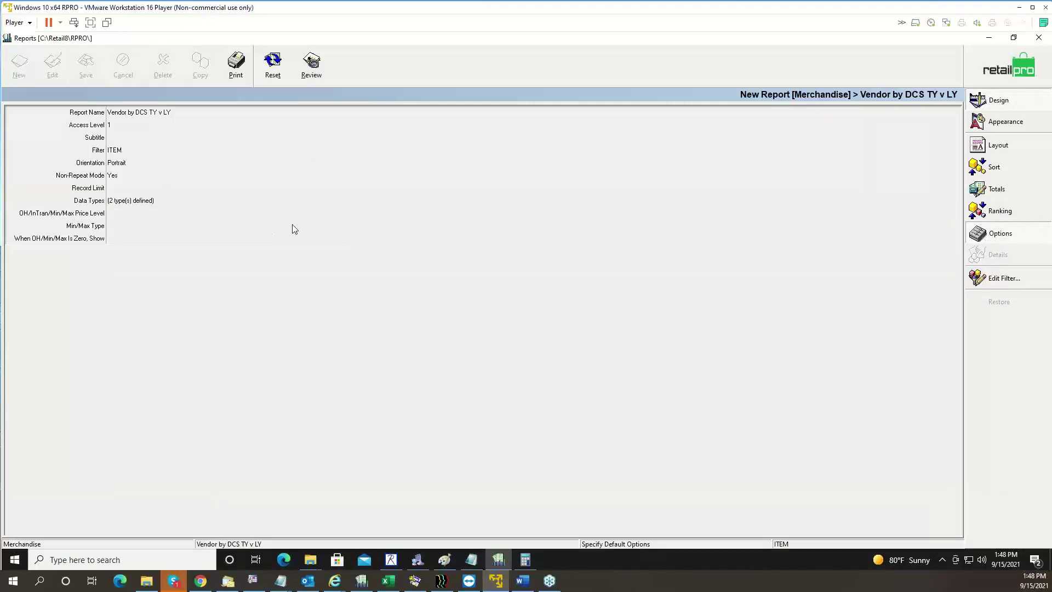
# View the report's appearance template, and consult the Reports outline document in Word
pyautogui.click(983, 123)
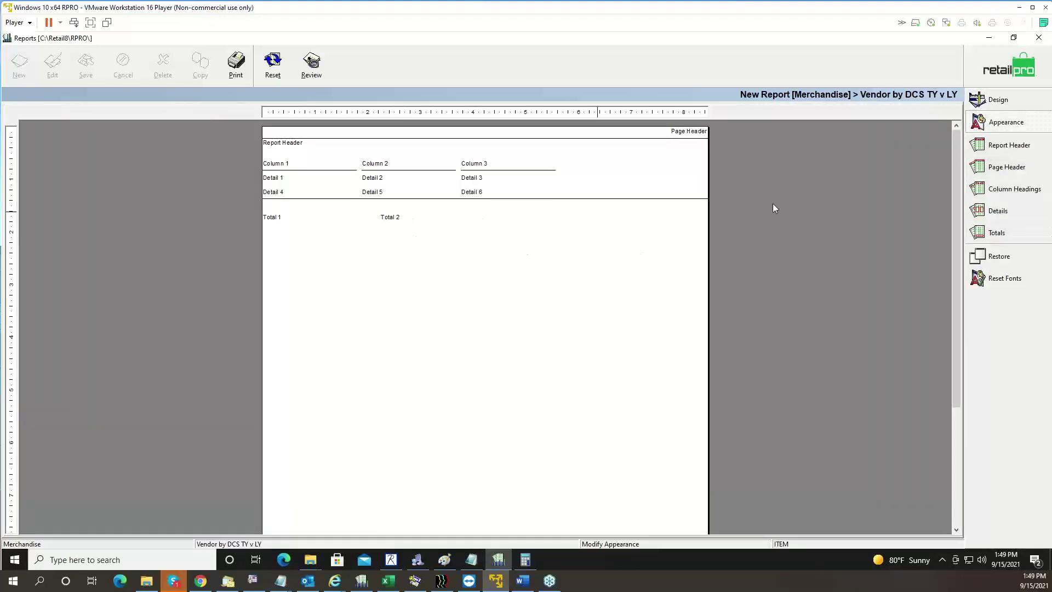
pyautogui.click(996, 105)
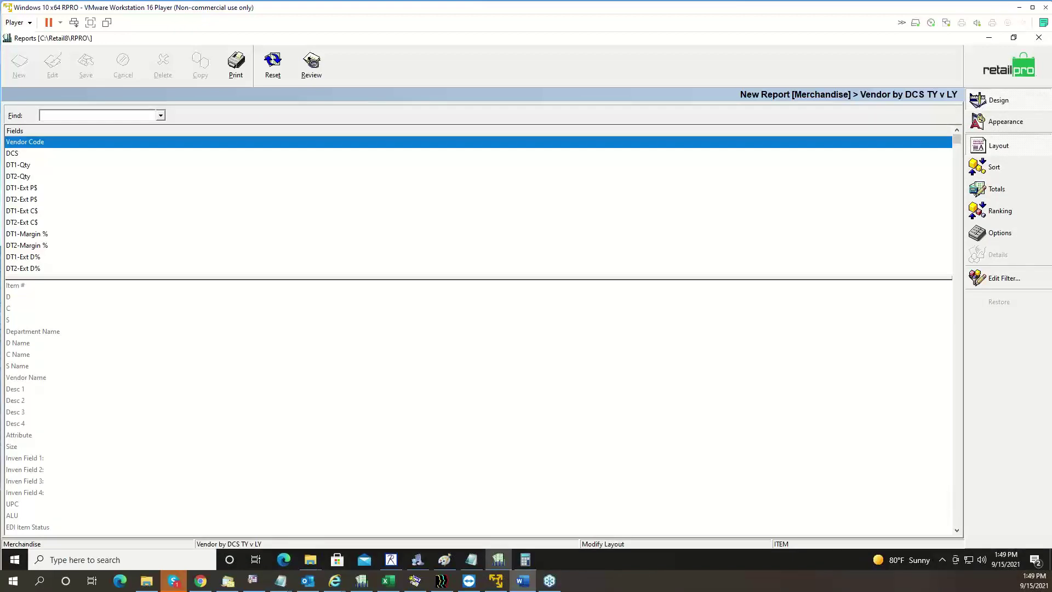
pyautogui.moveTo(0, 75); pyautogui.dragTo(560, 72)
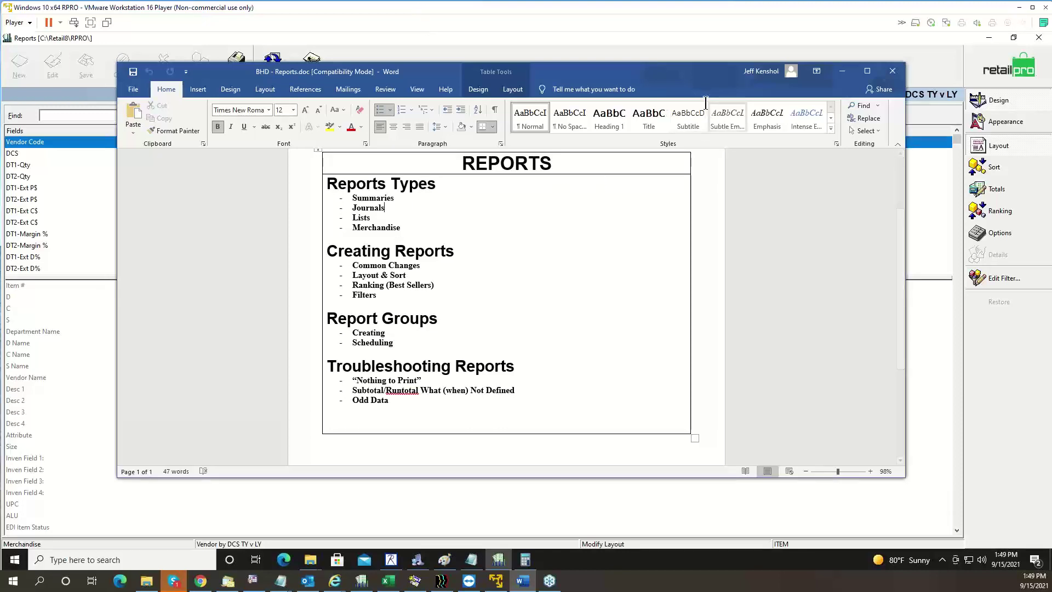
pyautogui.click(843, 71)
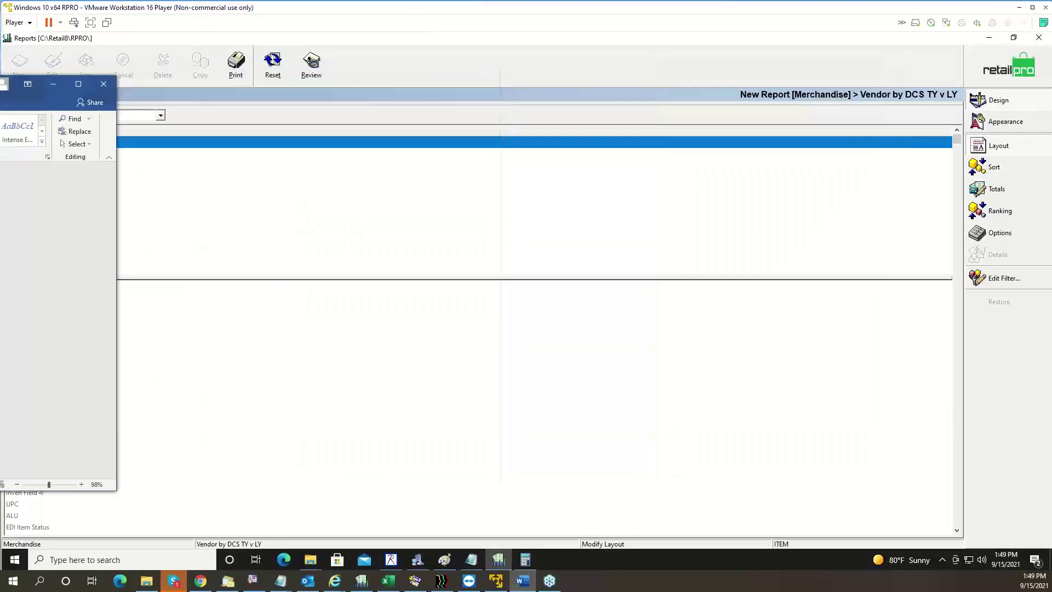
# Leave the merchandise reports and open the SALES: Department Summary report from Summaries for editing
pyautogui.click(989, 77)
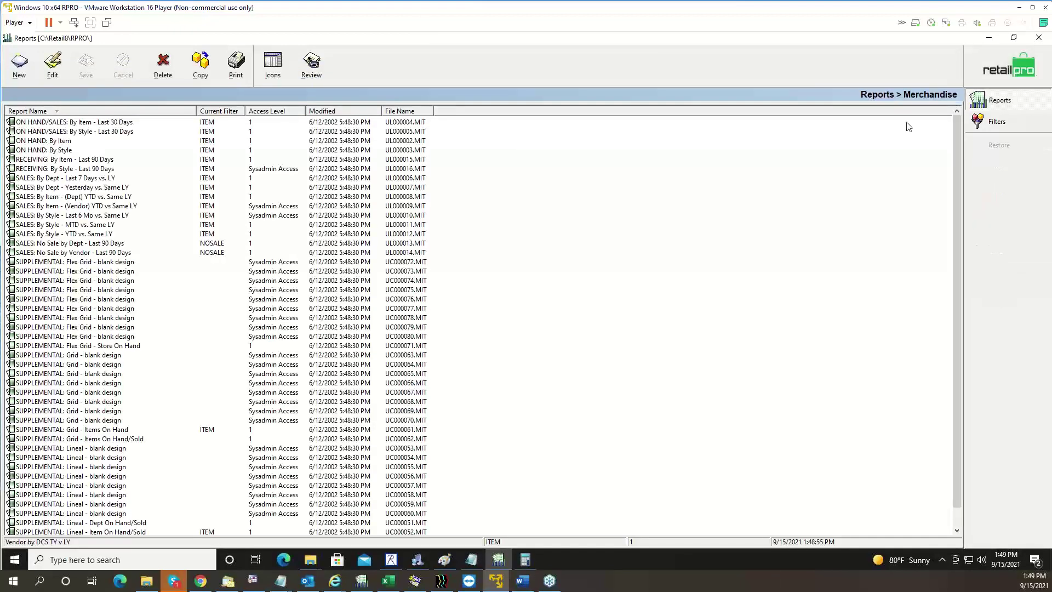
pyautogui.click(1014, 72)
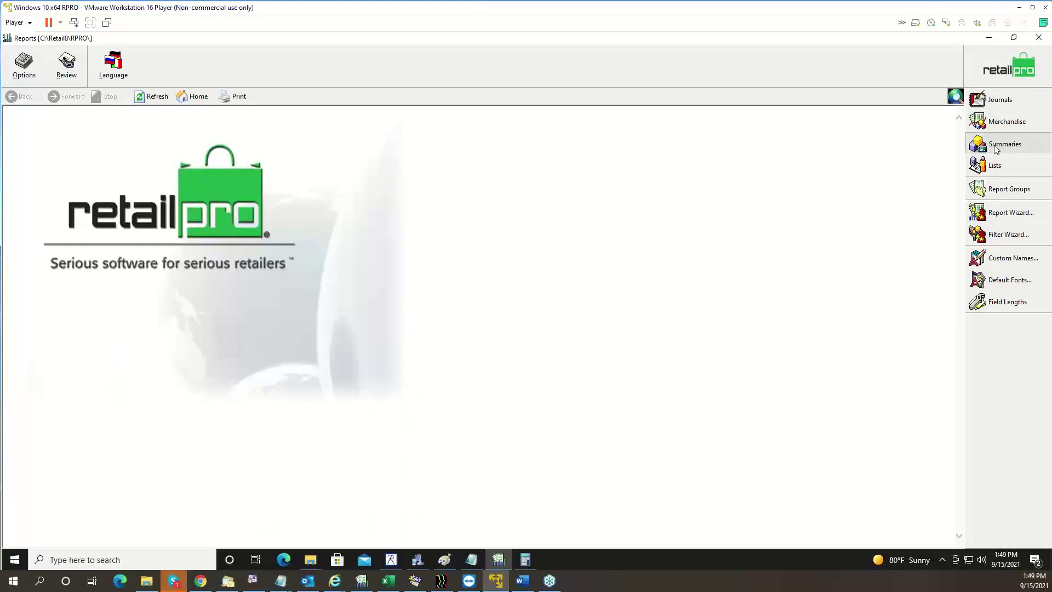
pyautogui.click(995, 148)
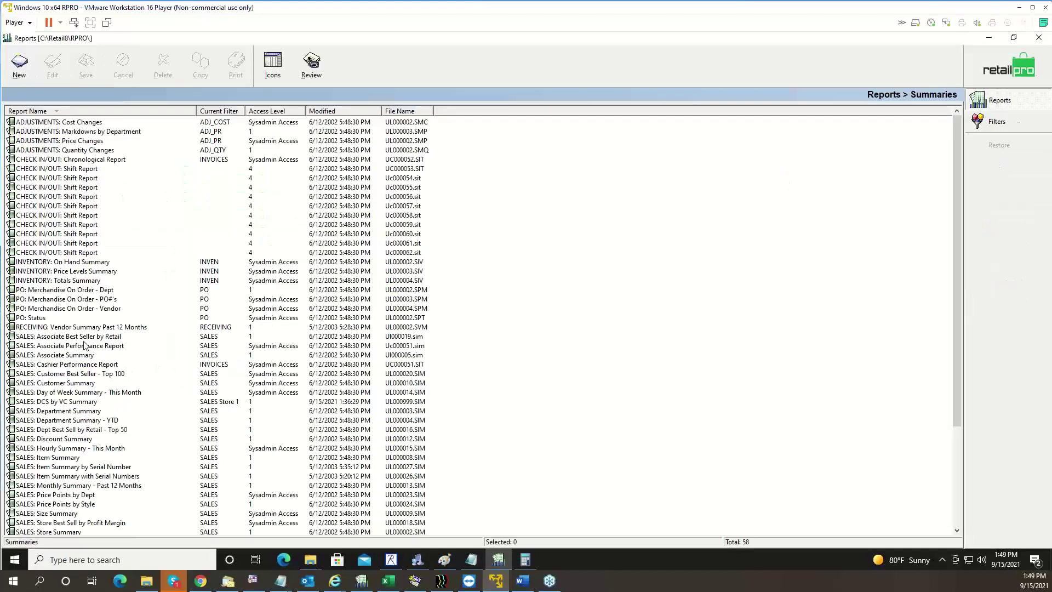
pyautogui.scroll(-5, 39, 340)
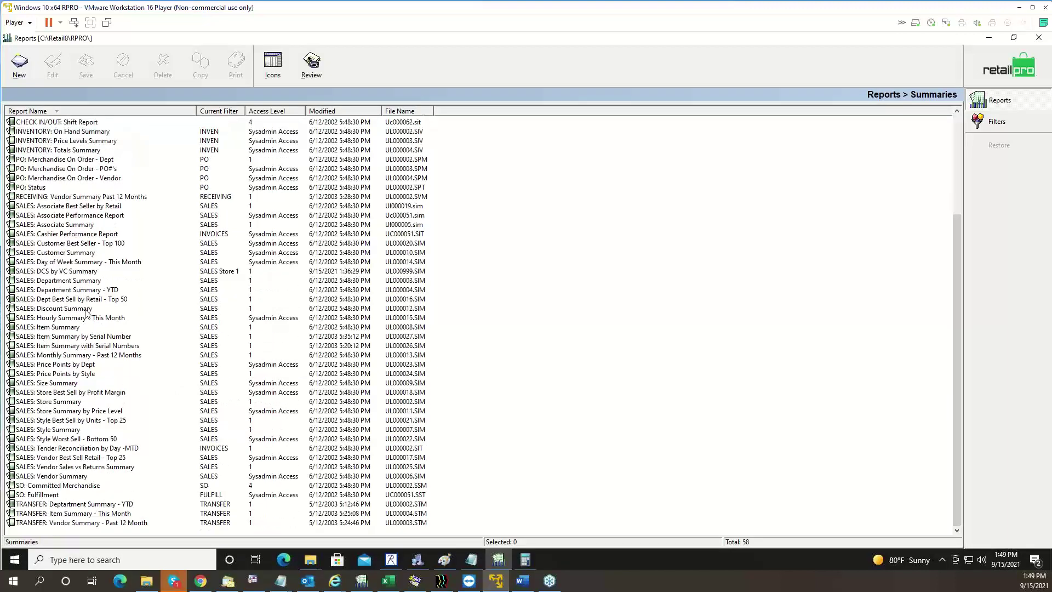
pyautogui.click(55, 281)
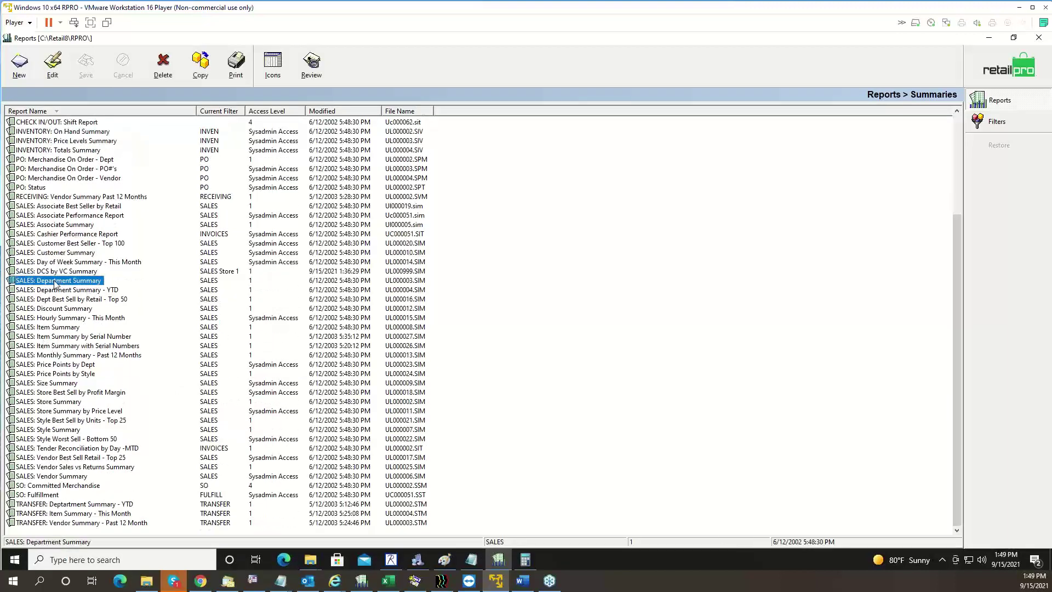
pyautogui.click(53, 63)
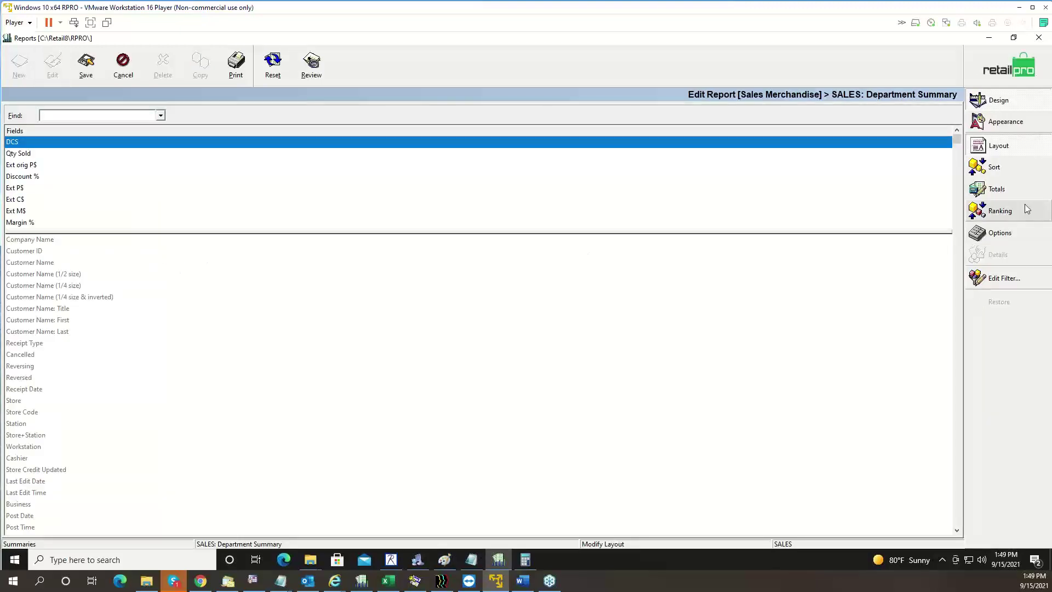
# Compare the sort fields of the Department Summary report with its layout fields
pyautogui.click(1005, 167)
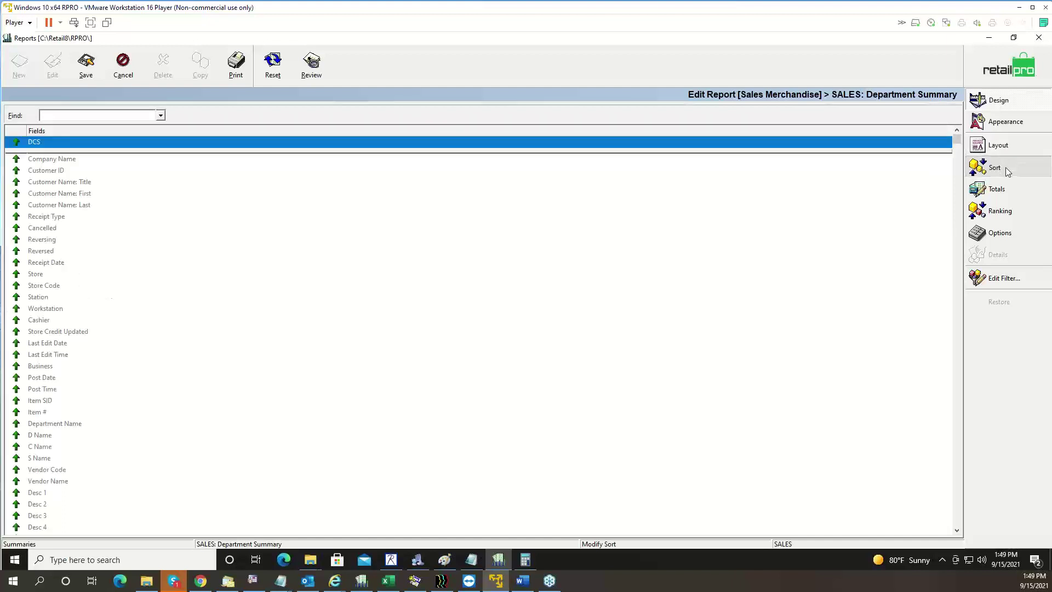
pyautogui.click(1008, 146)
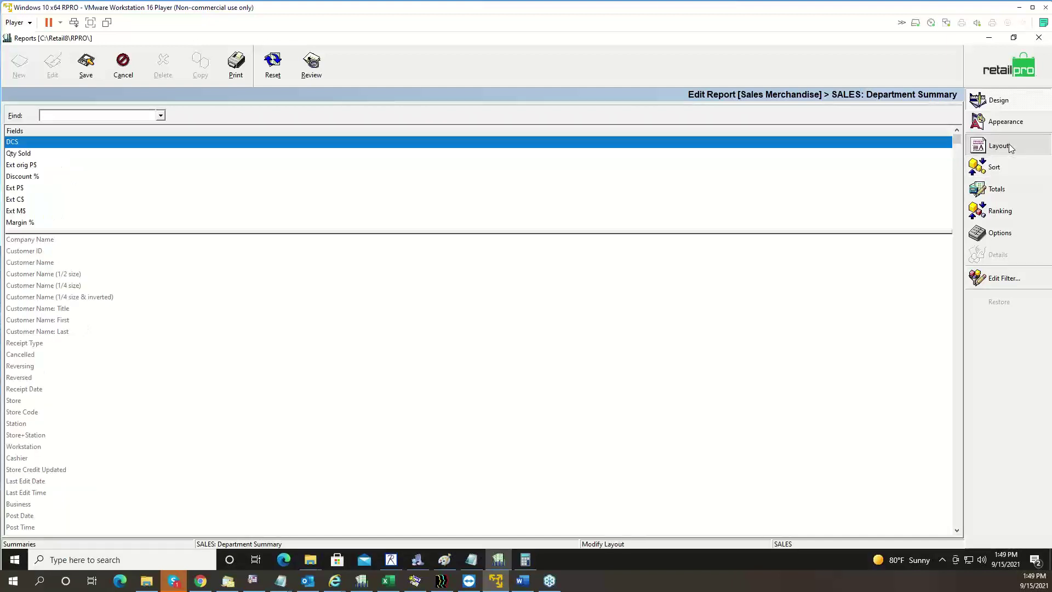
pyautogui.click(998, 176)
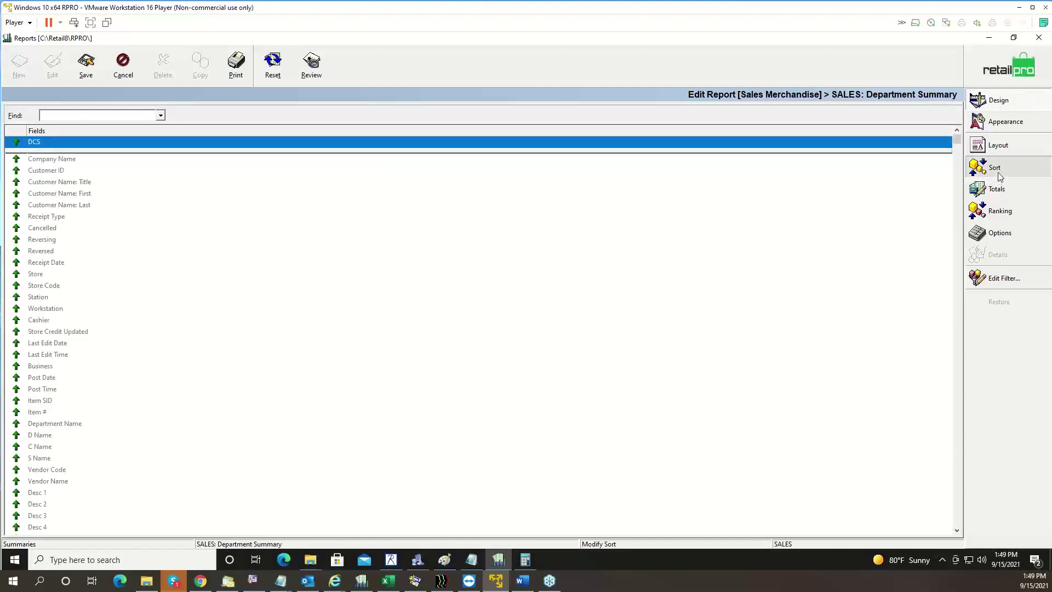
pyautogui.click(1004, 150)
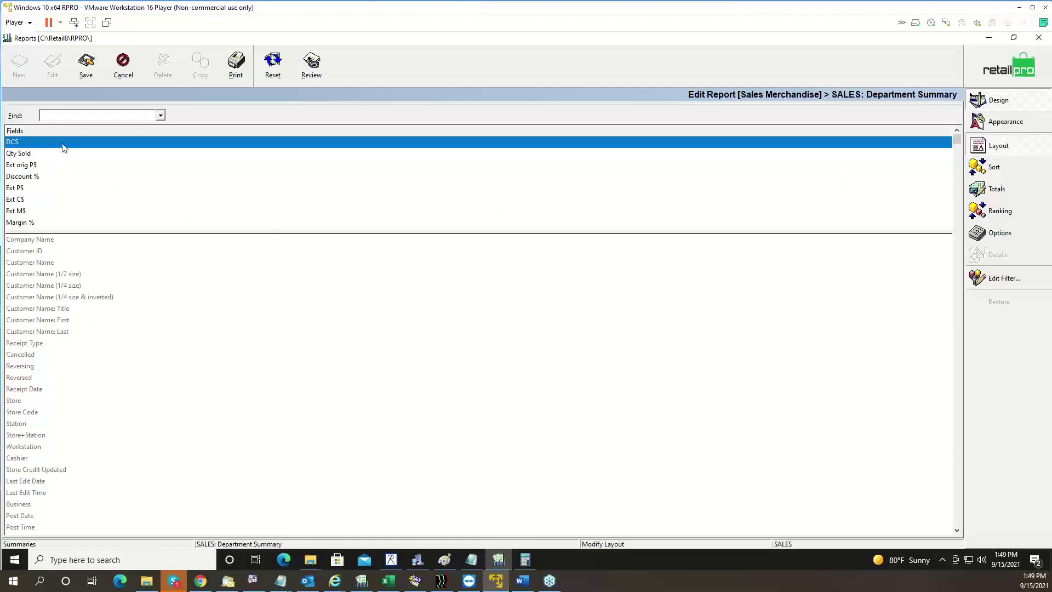
# Replace DCS with Vendor Code in the report layout and place Vendor Code first, above Qty Sold
pyautogui.doubleClick(63, 148)
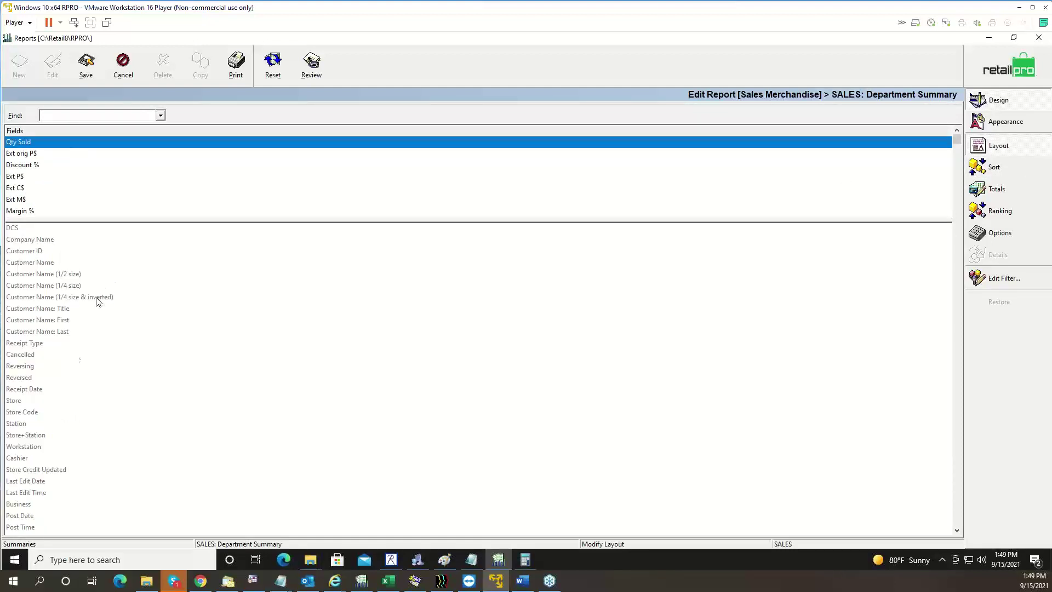
pyautogui.click(957, 520)
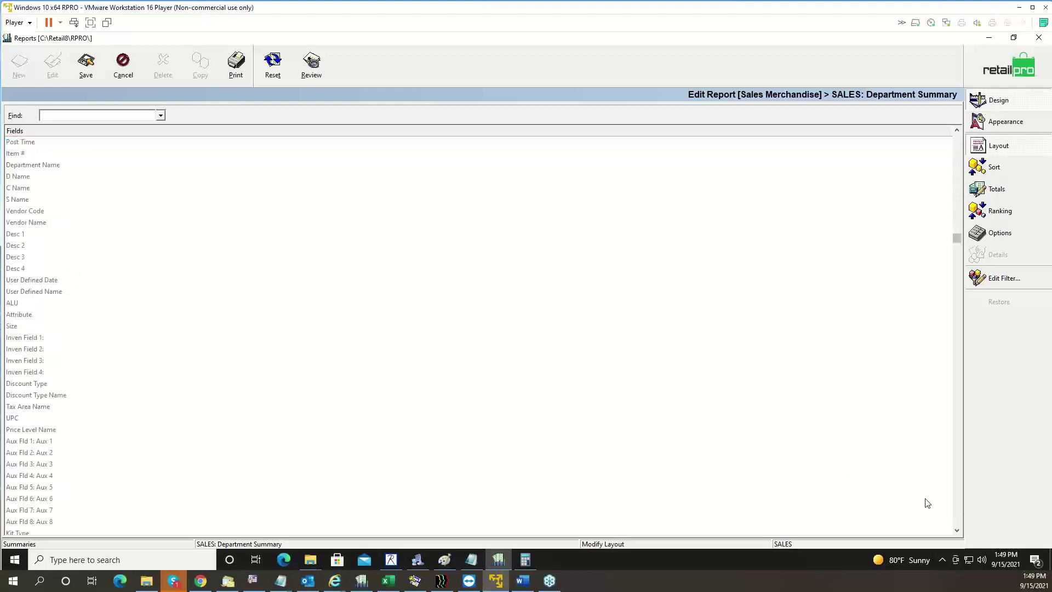
pyautogui.doubleClick(49, 211)
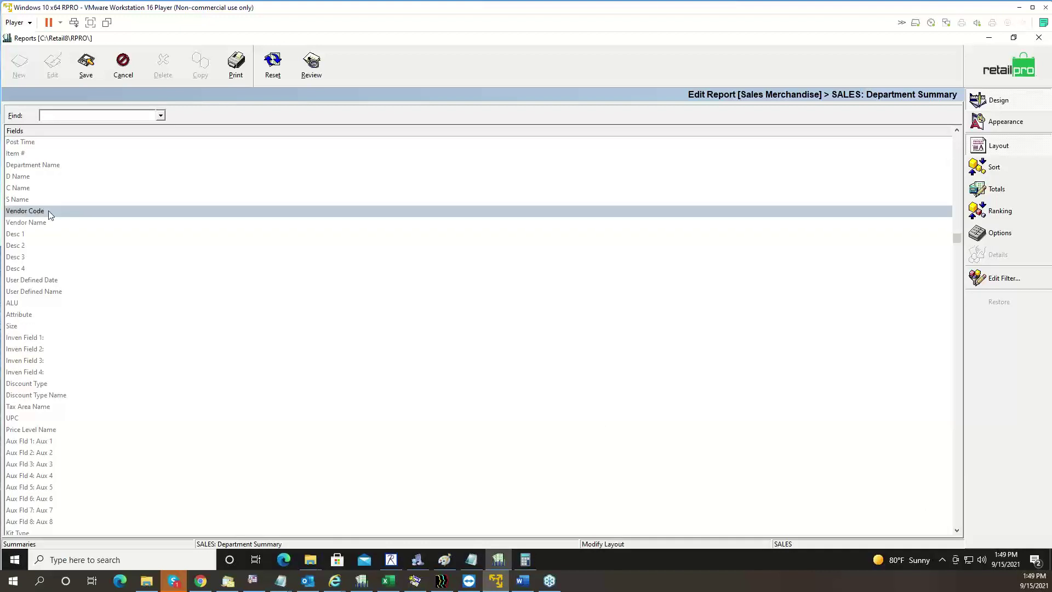
pyautogui.click(958, 148)
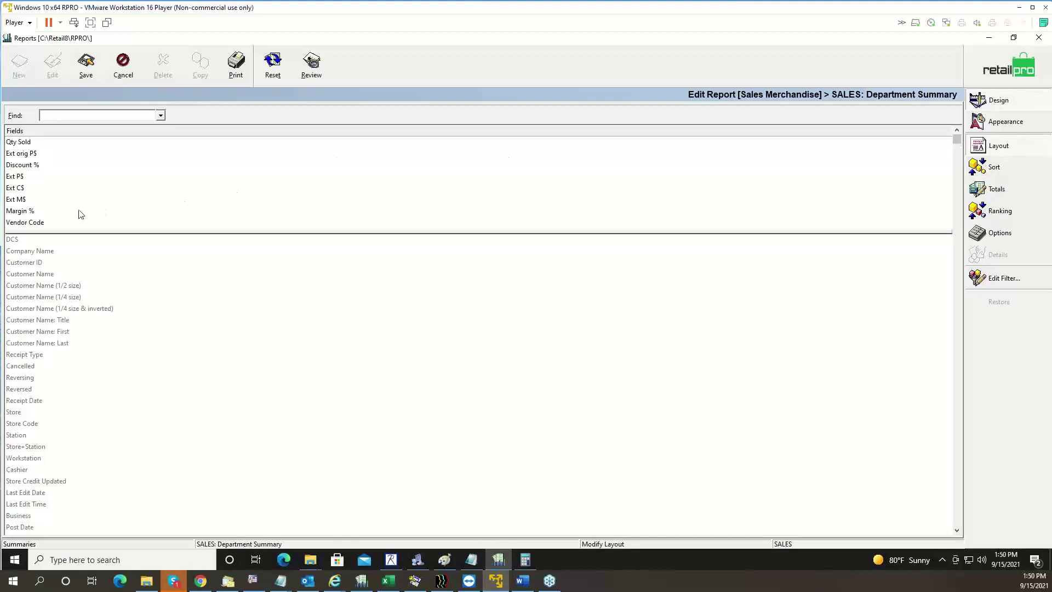
pyautogui.moveTo(39, 221); pyautogui.dragTo(57, 143)
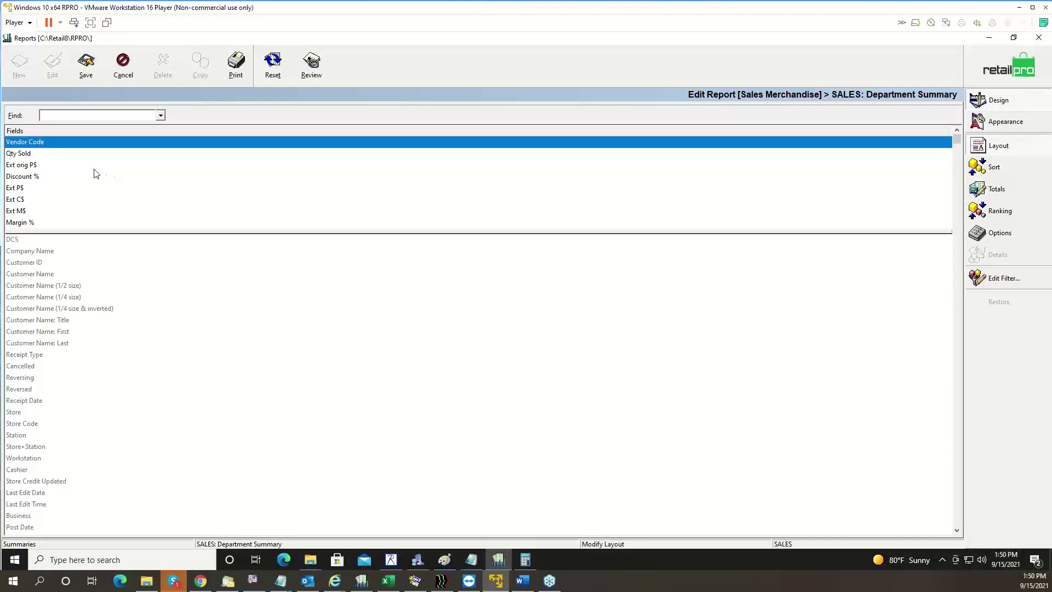
# Check the report's sort and layout fields, run the Department Summary report for 9/15/2021, and close the preview without saving
pyautogui.click(1009, 167)
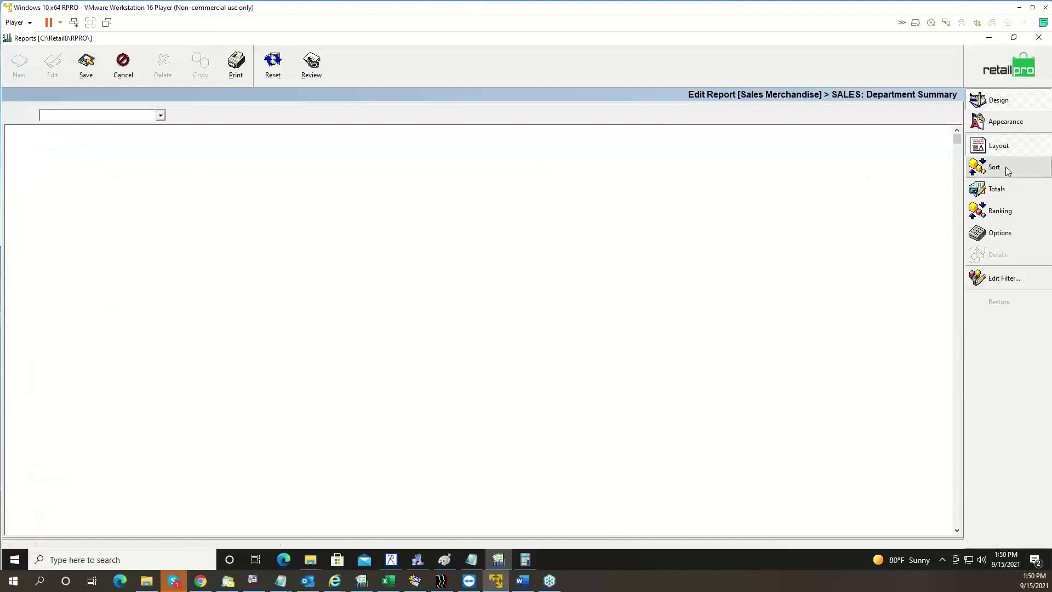
pyautogui.click(1007, 150)
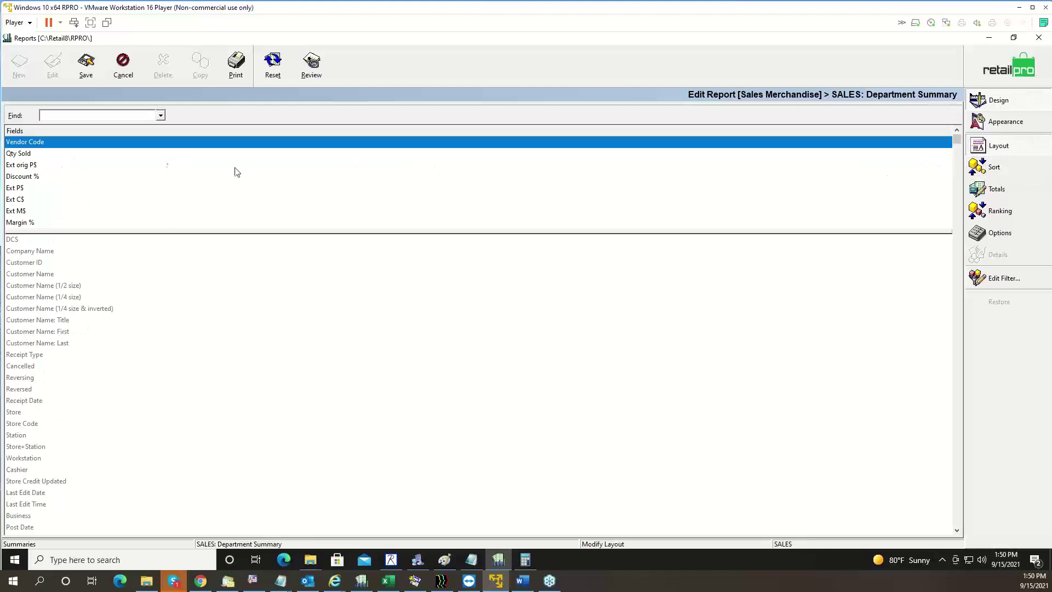
pyautogui.click(236, 63)
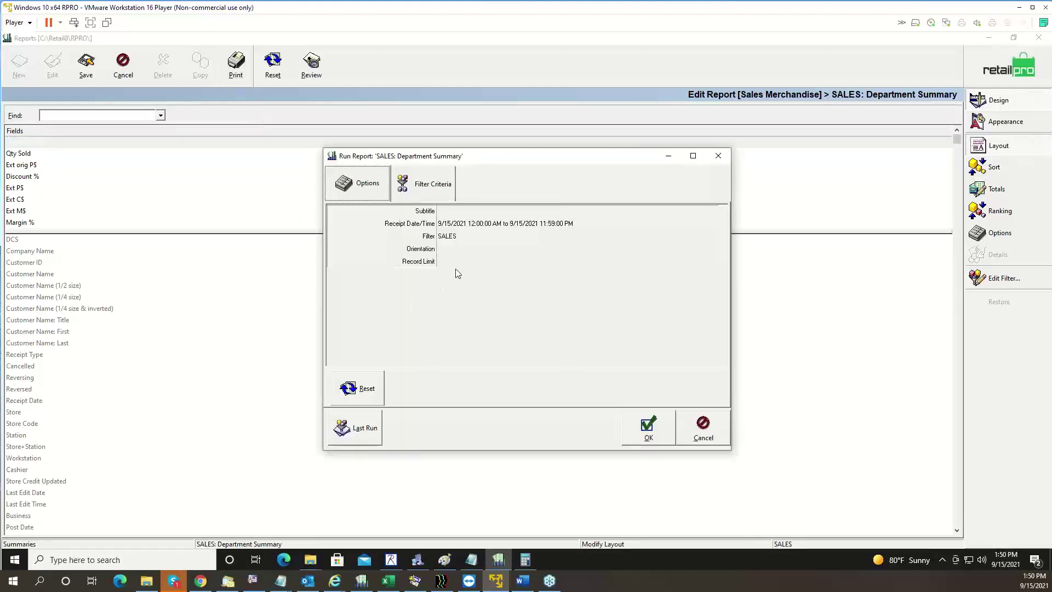
pyautogui.click(644, 432)
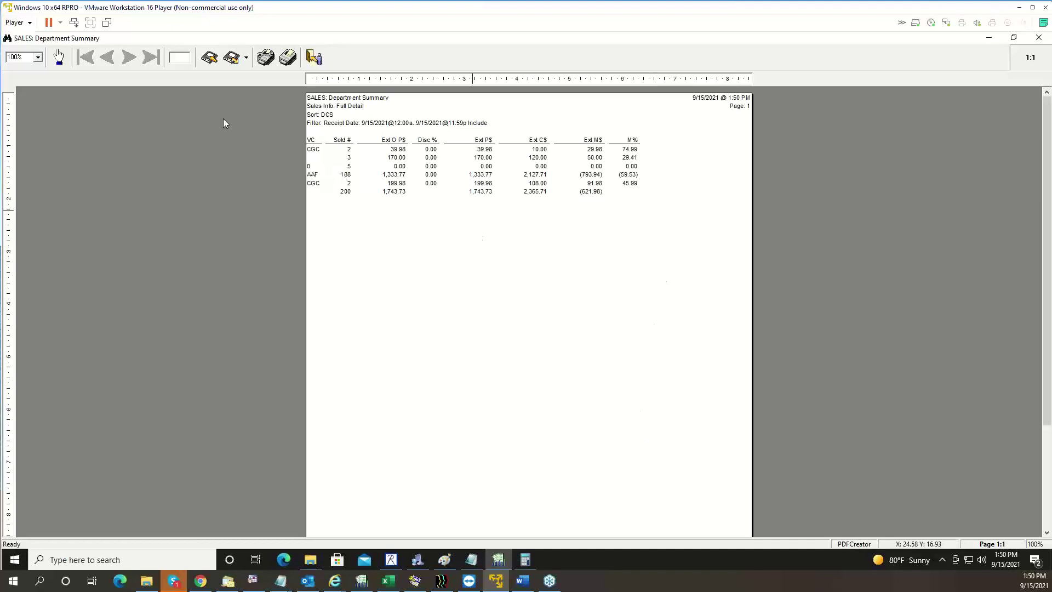
pyautogui.click(317, 61)
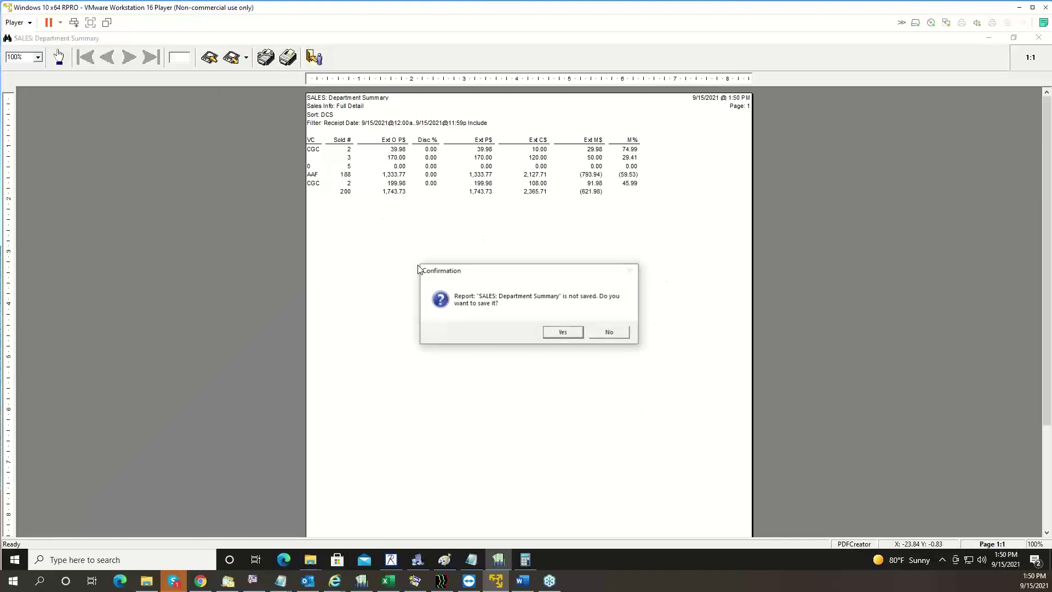
pyautogui.click(605, 331)
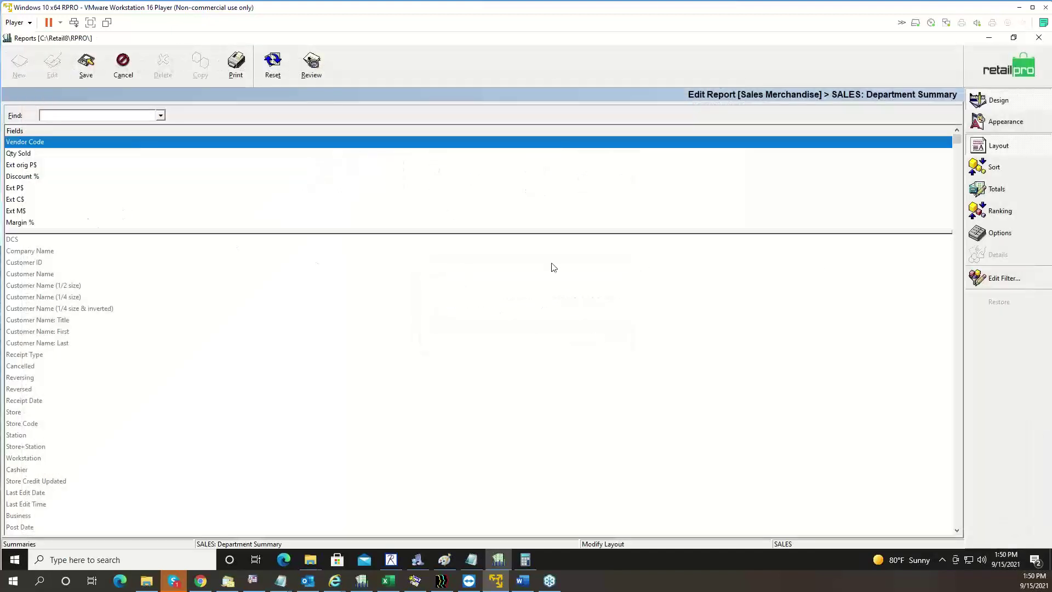
# Set Non-Repeat Mode to No in the report's options and save the report design
pyautogui.click(1000, 234)
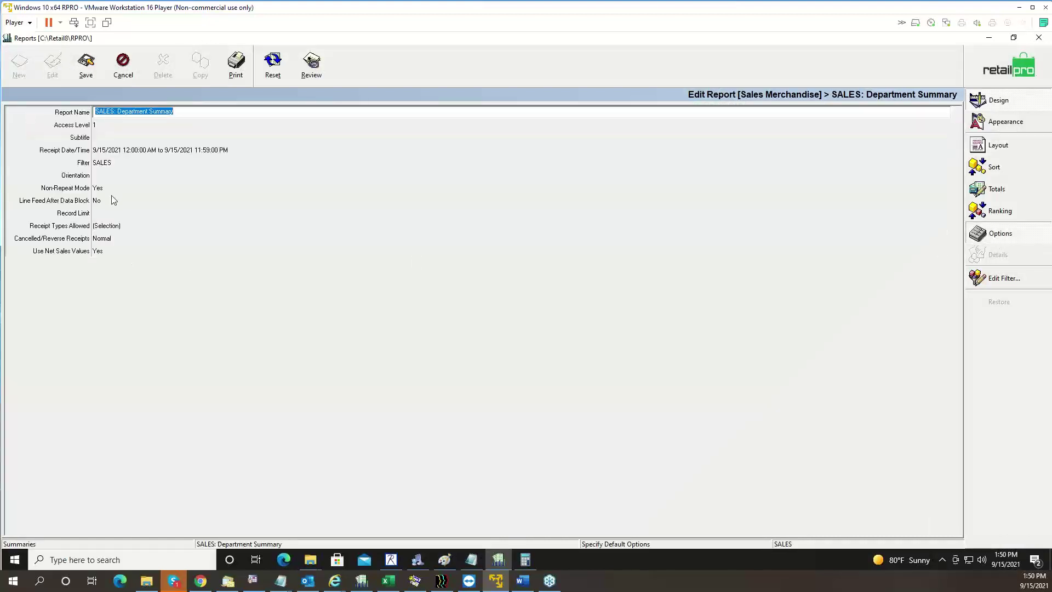
pyautogui.click(115, 190)
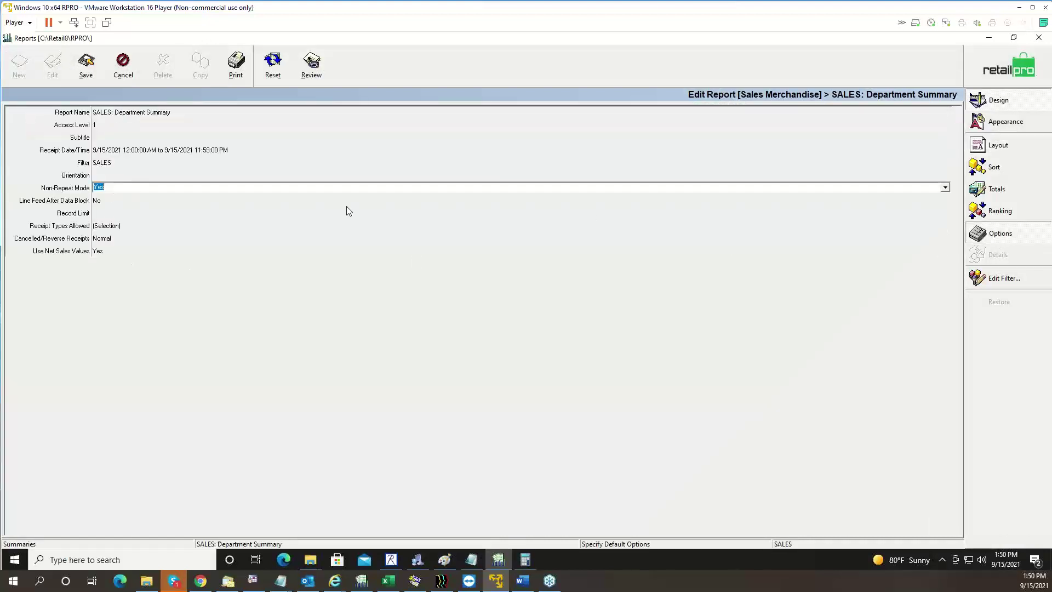
pyautogui.click(945, 187)
pyautogui.click(824, 204)
pyautogui.click(88, 70)
# Run the report again, examine its VC column at 150% and 200% zoom, and close the preview without saving
pyautogui.click(236, 63)
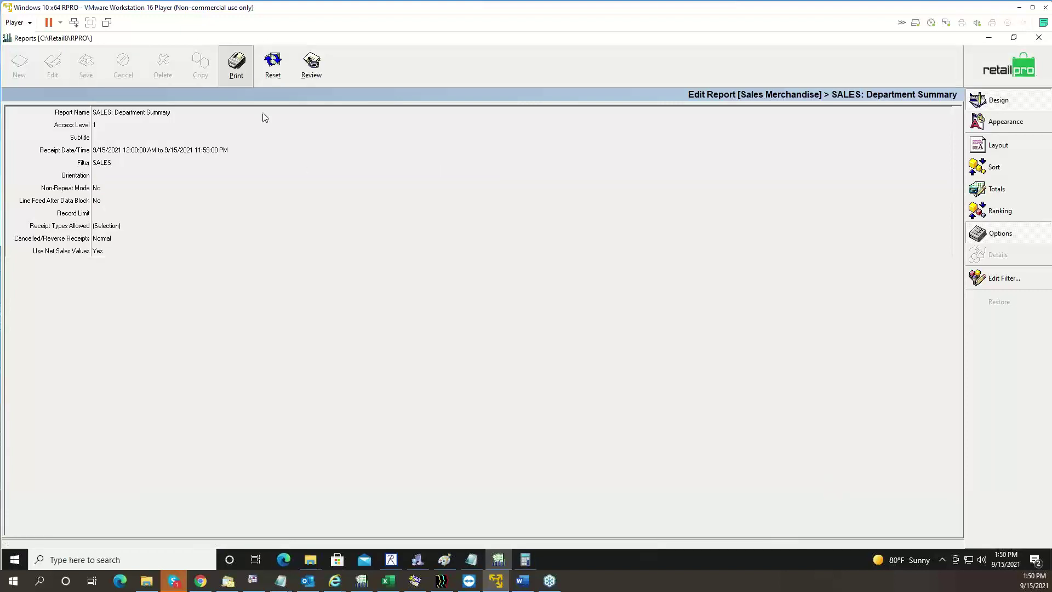
pyautogui.click(642, 430)
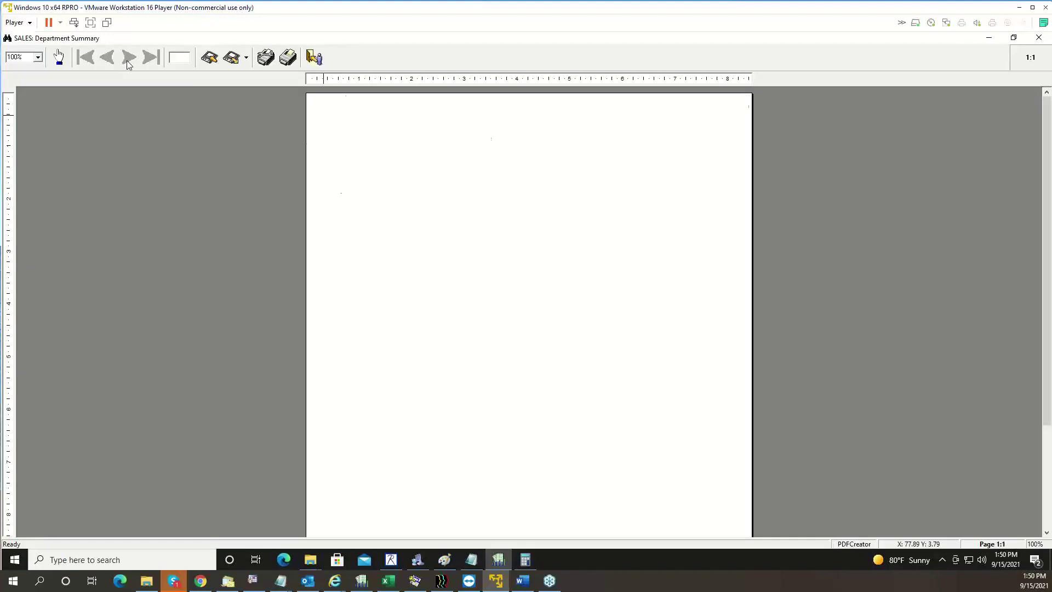
pyautogui.click(39, 58)
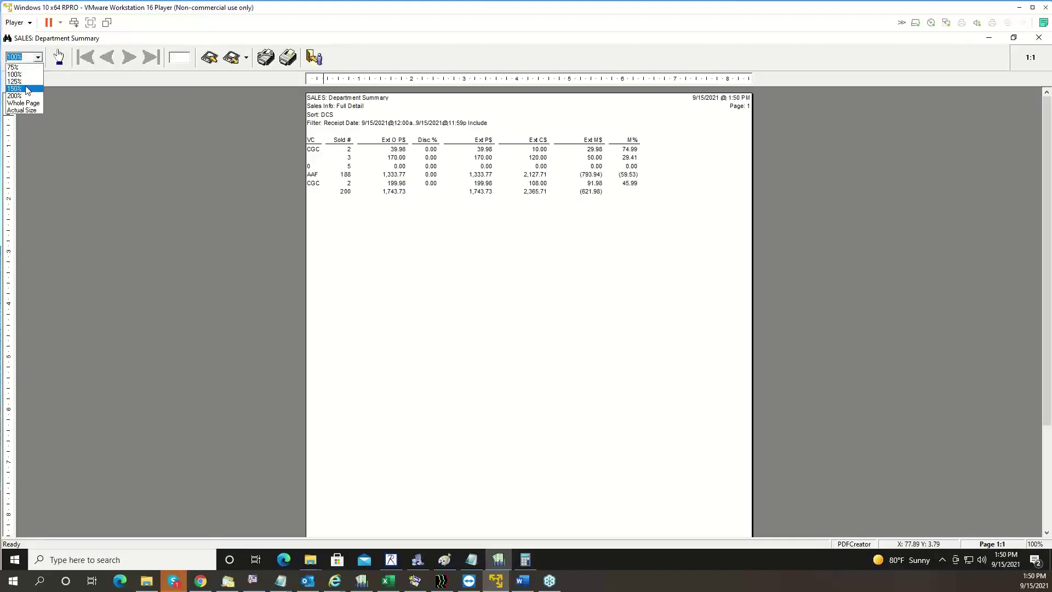
pyautogui.click(25, 88)
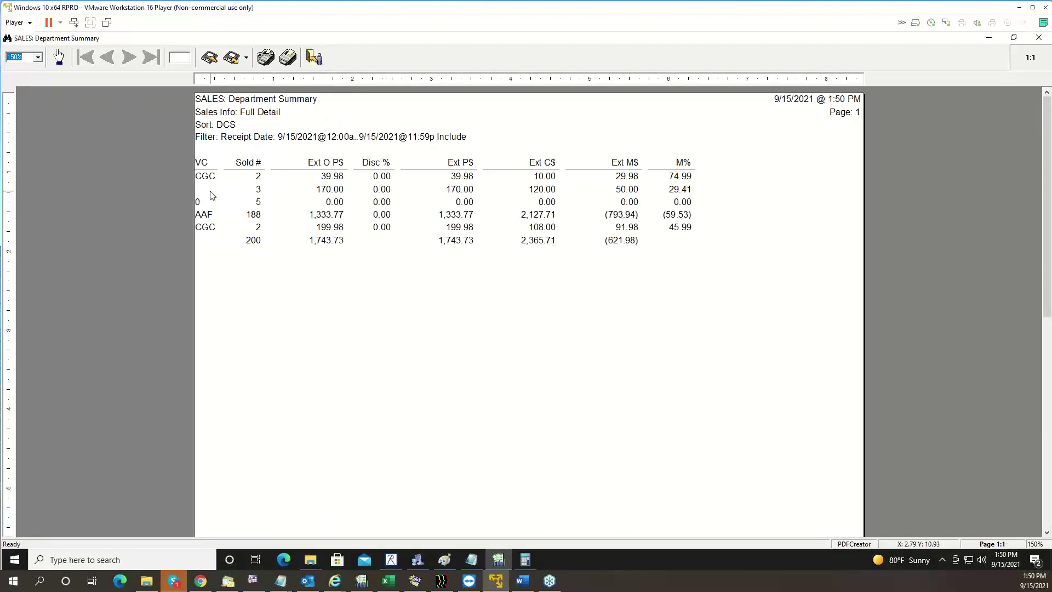
pyautogui.click(38, 57)
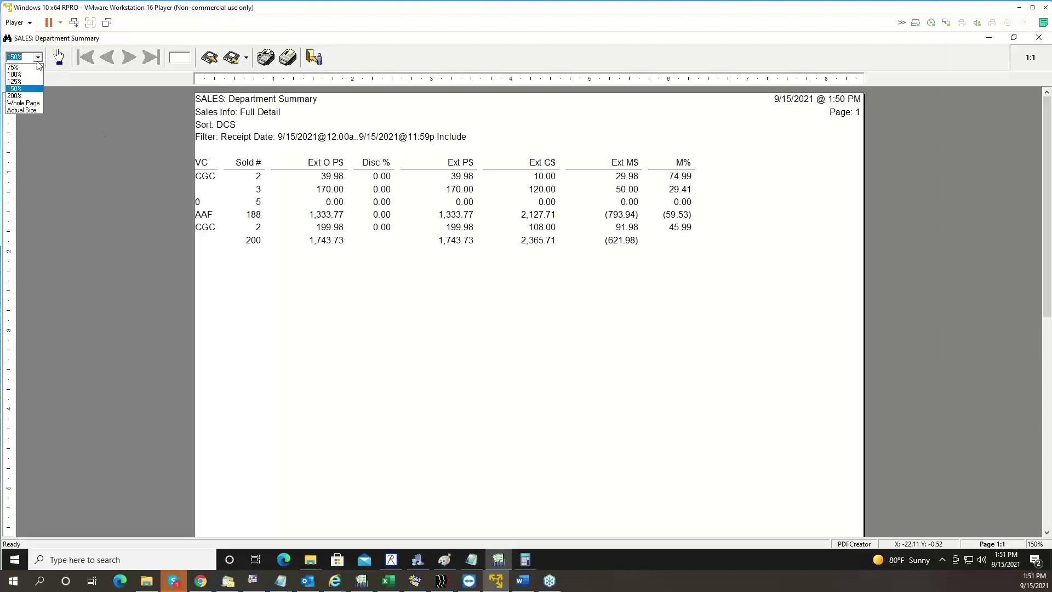
pyautogui.click(22, 99)
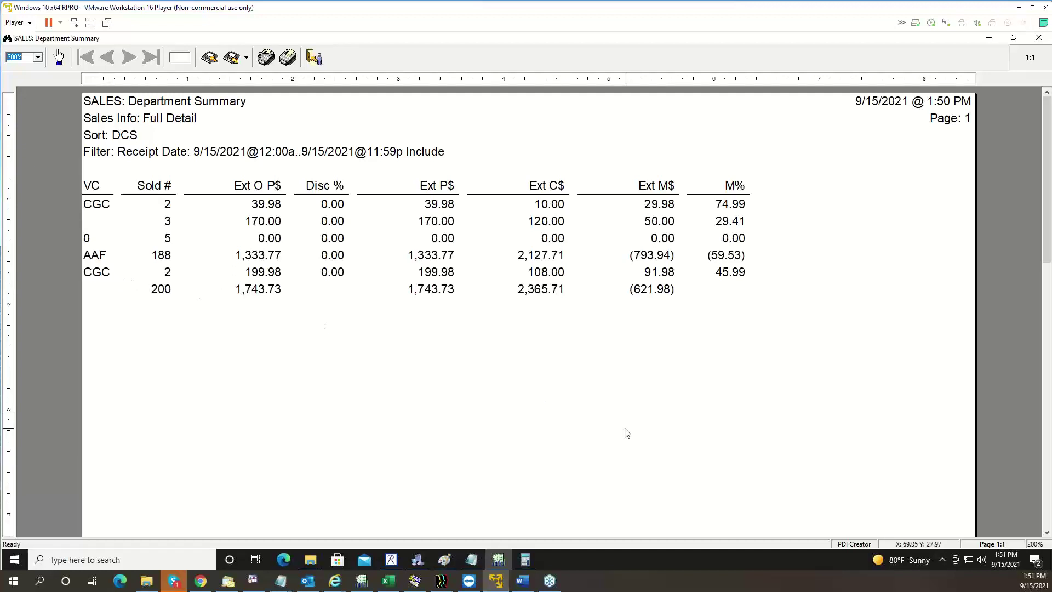
pyautogui.press('Escape')
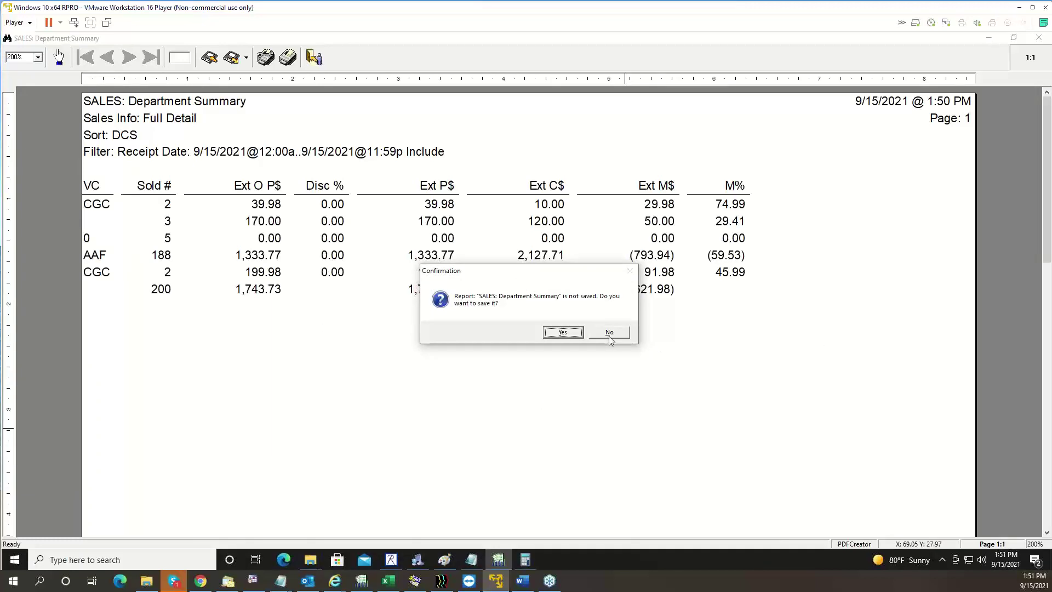
pyautogui.click(610, 332)
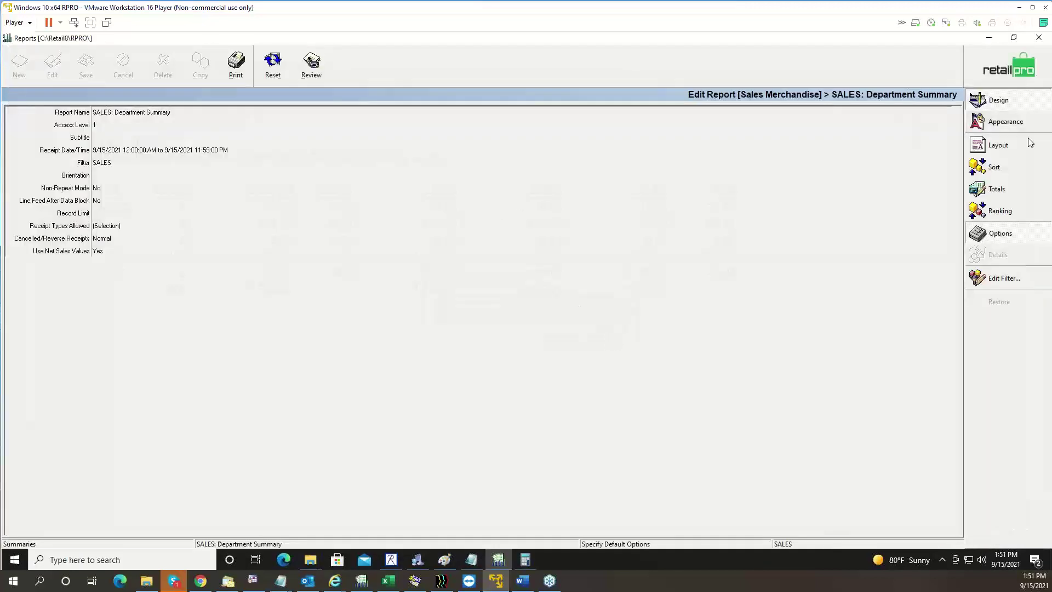
# Add DCS to the report layout above Vendor Code and run the report for 9/15/2021
pyautogui.click(1006, 146)
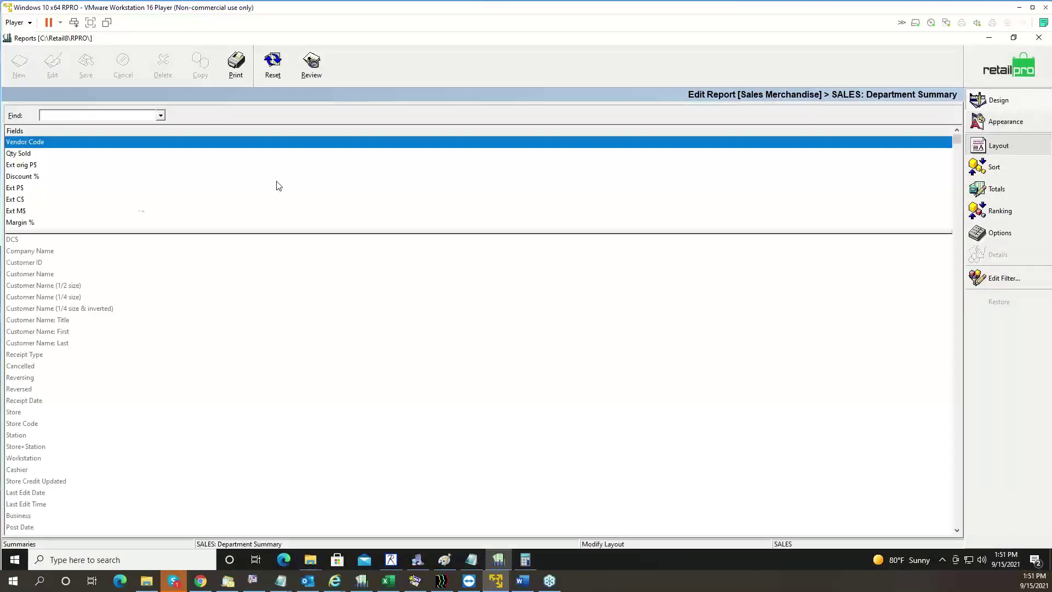
pyautogui.moveTo(20, 242); pyautogui.dragTo(26, 152)
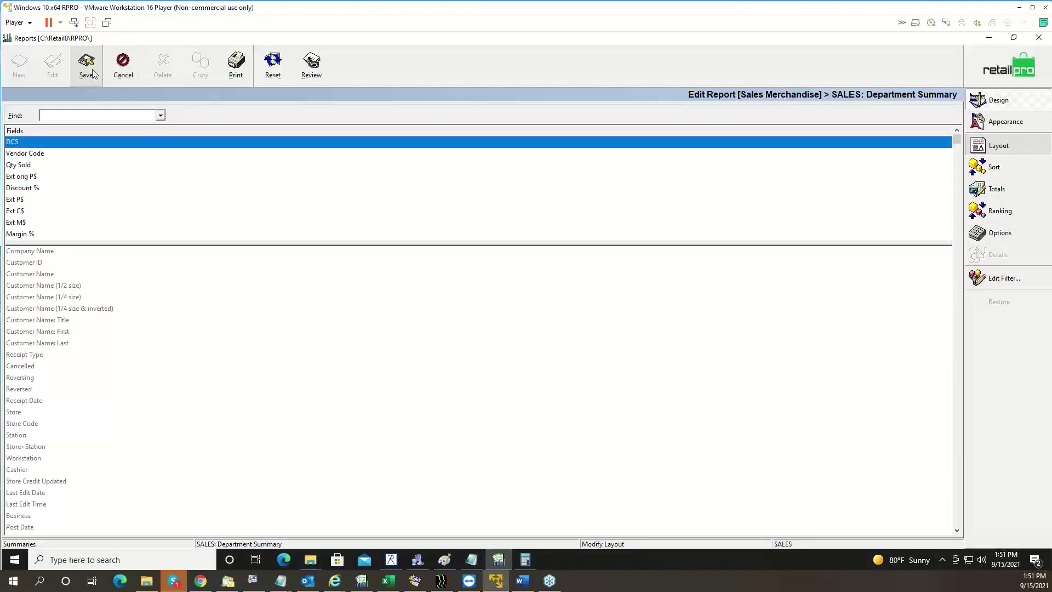
pyautogui.click(236, 65)
pyautogui.click(635, 430)
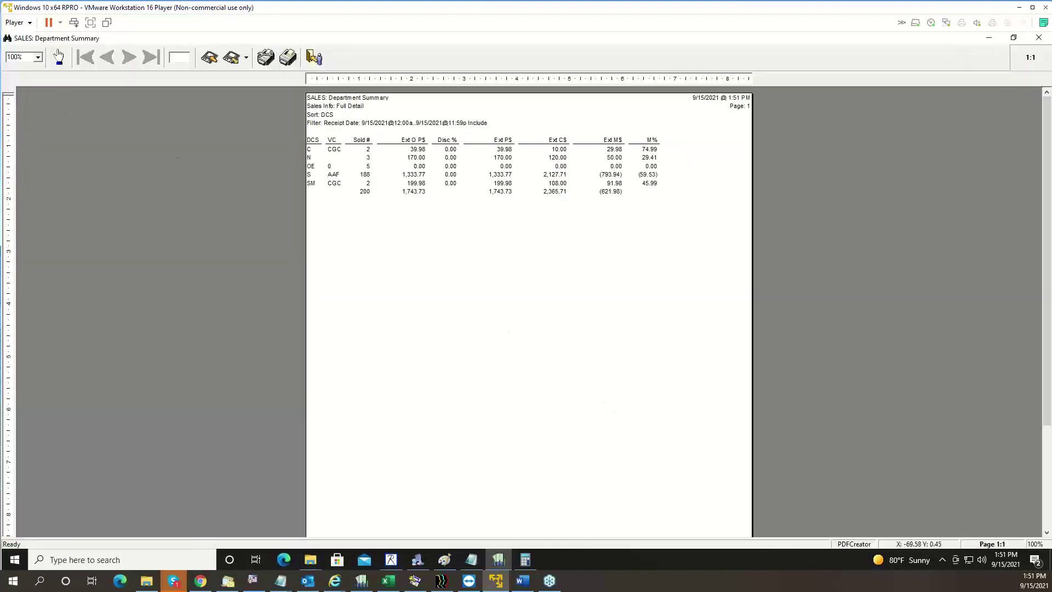
# Examine the DCS and VC columns of the report preview at 200% zoom, and close it without saving
pyautogui.click(38, 57)
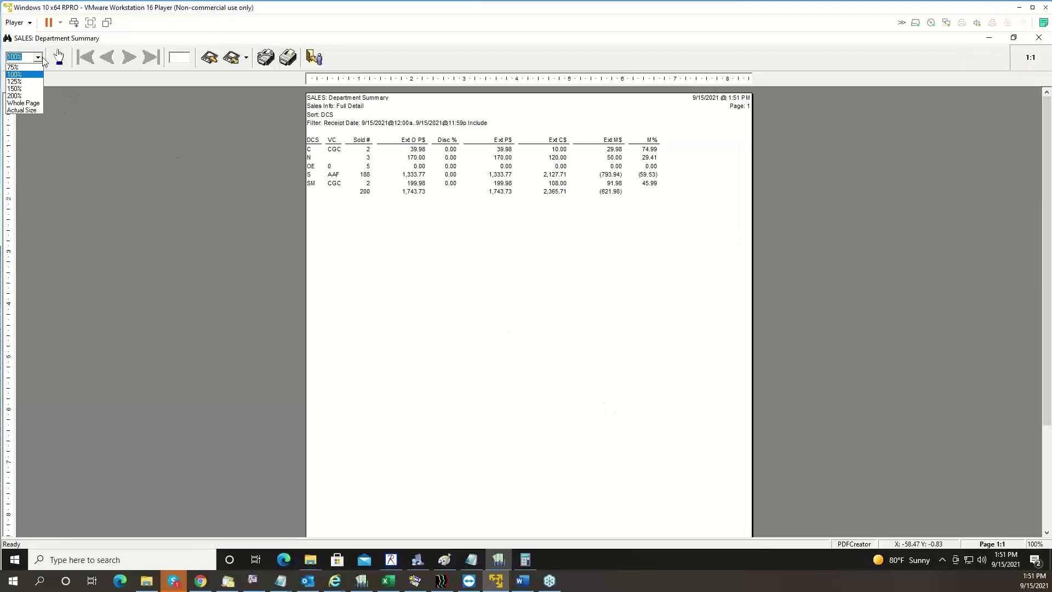
pyautogui.click(17, 105)
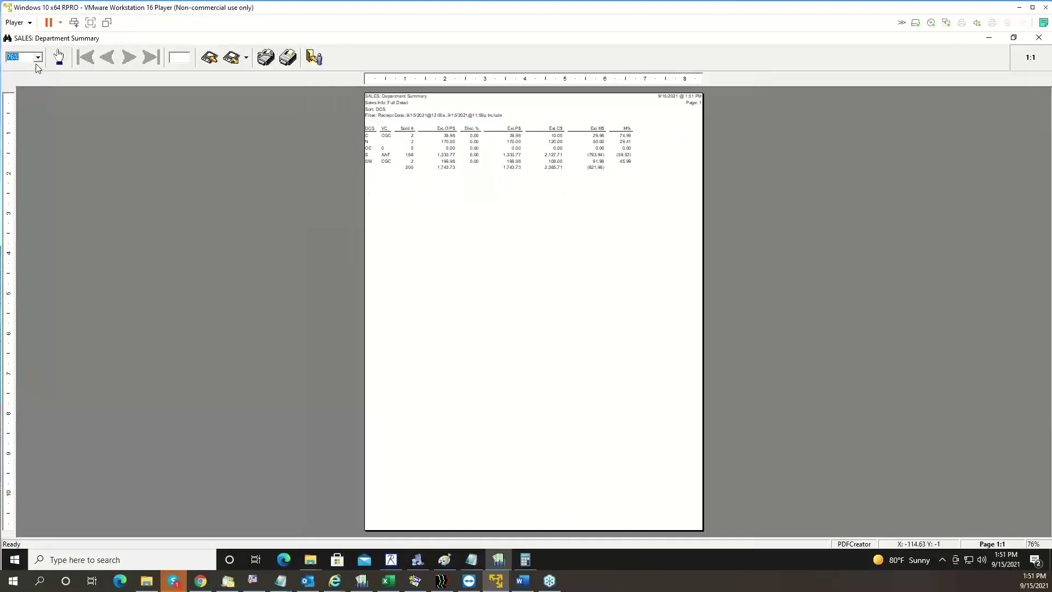
pyautogui.click(36, 58)
pyautogui.click(16, 103)
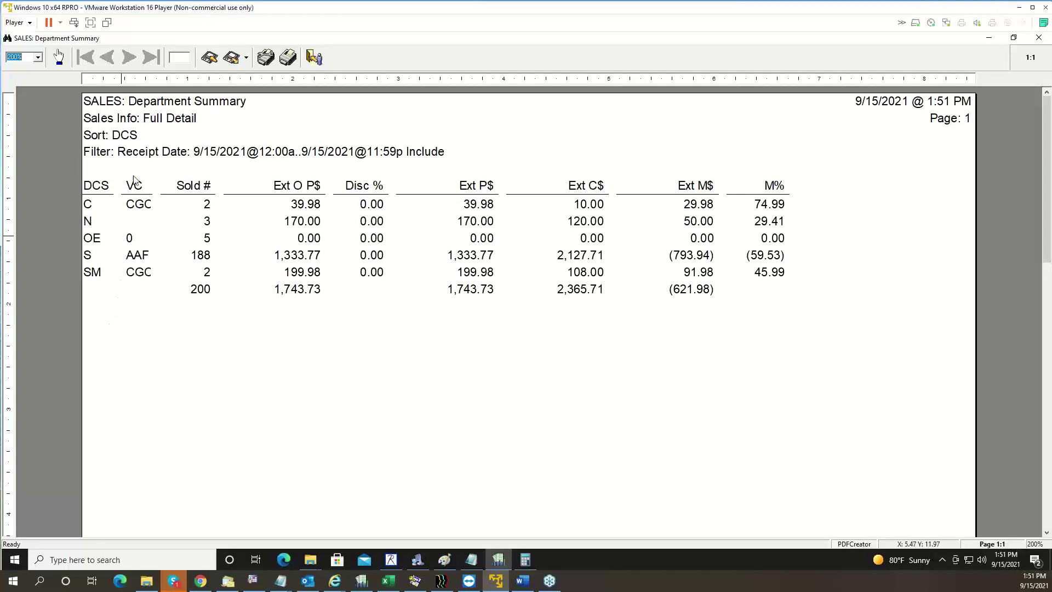
pyautogui.click(313, 61)
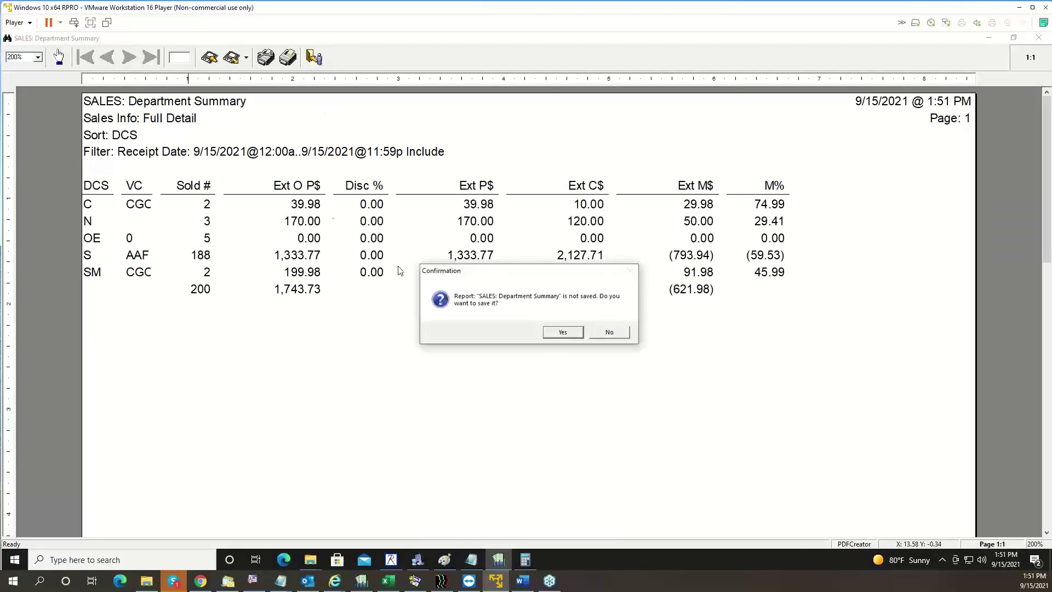
pyautogui.click(608, 332)
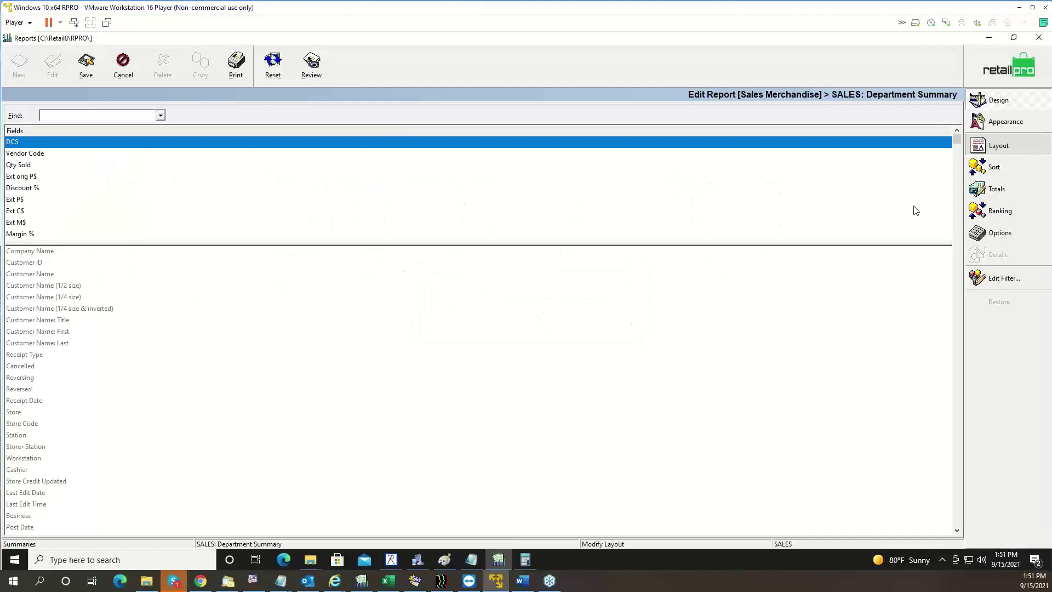
# Add Vendor Code as the second sort field below DCS and run the report for 9/15/2021
pyautogui.click(996, 168)
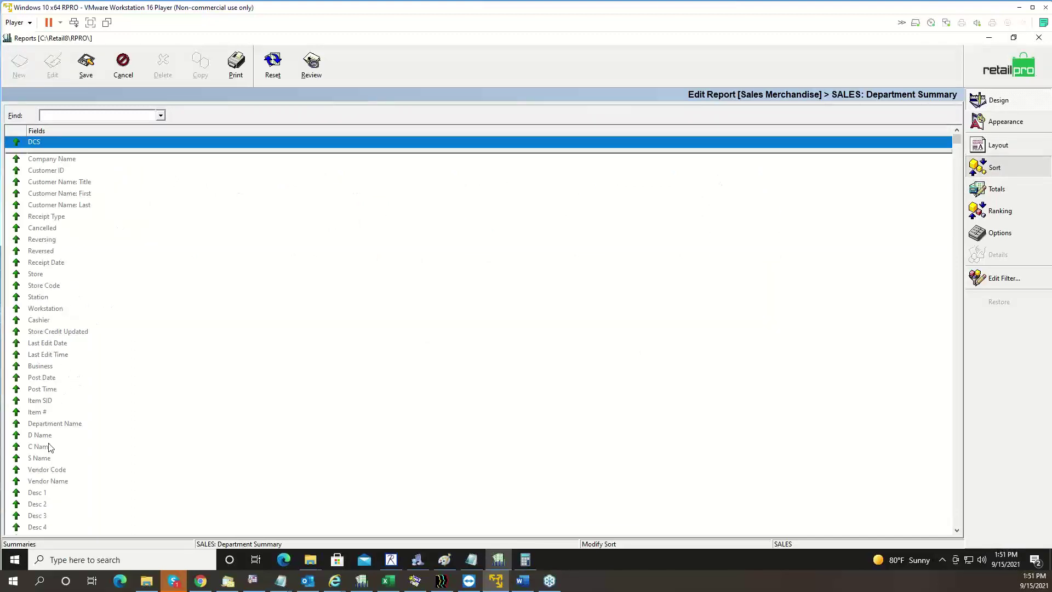
pyautogui.doubleClick(61, 471)
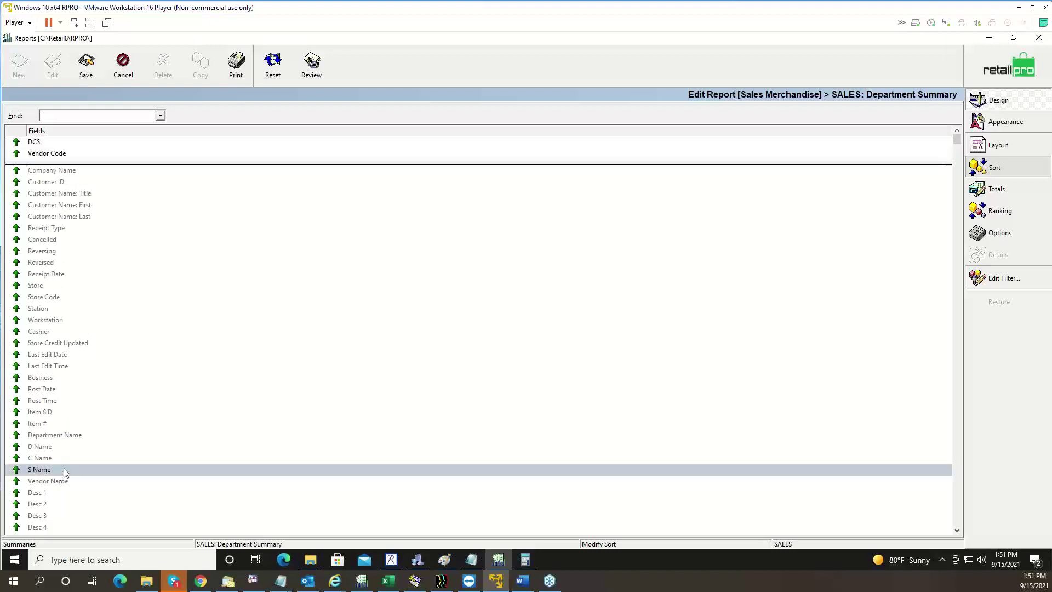
pyautogui.click(236, 63)
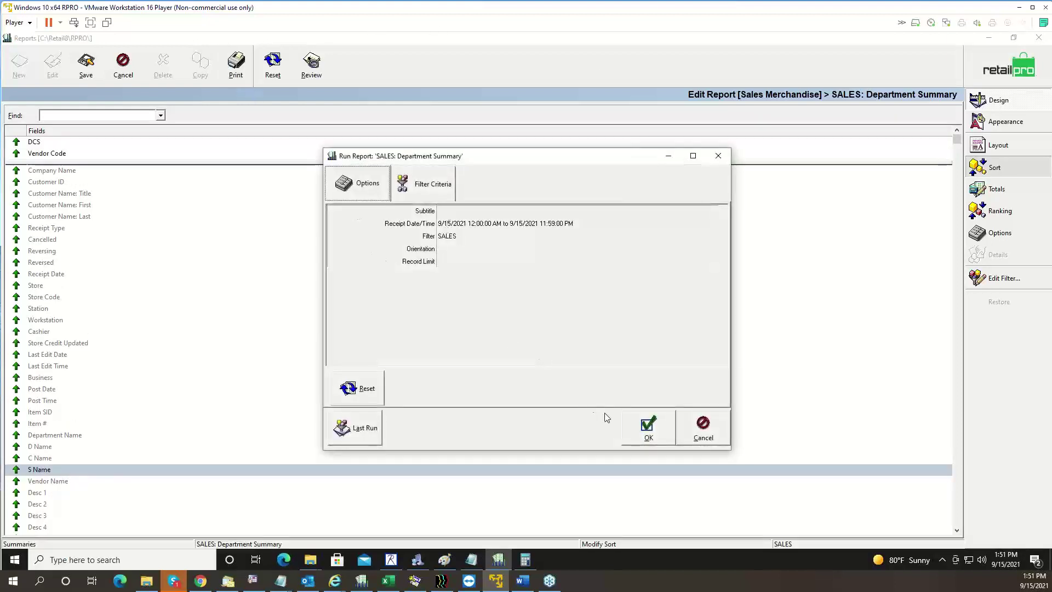
pyautogui.click(653, 423)
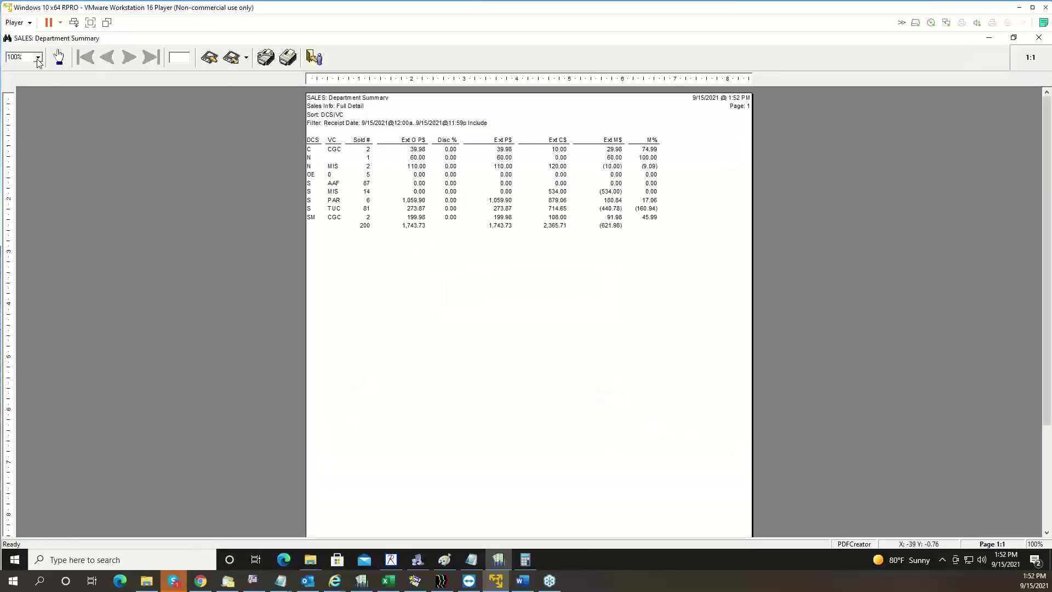
# Examine the report sorted by DCS and VC at 200% zoom, and close the preview without saving
pyautogui.click(37, 58)
pyautogui.click(21, 96)
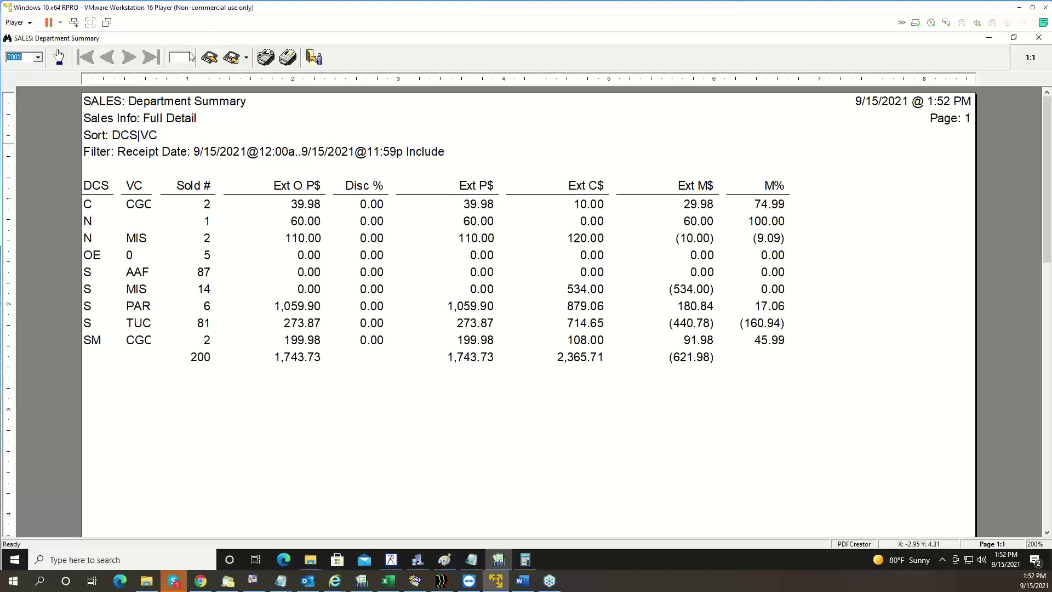
pyautogui.click(314, 57)
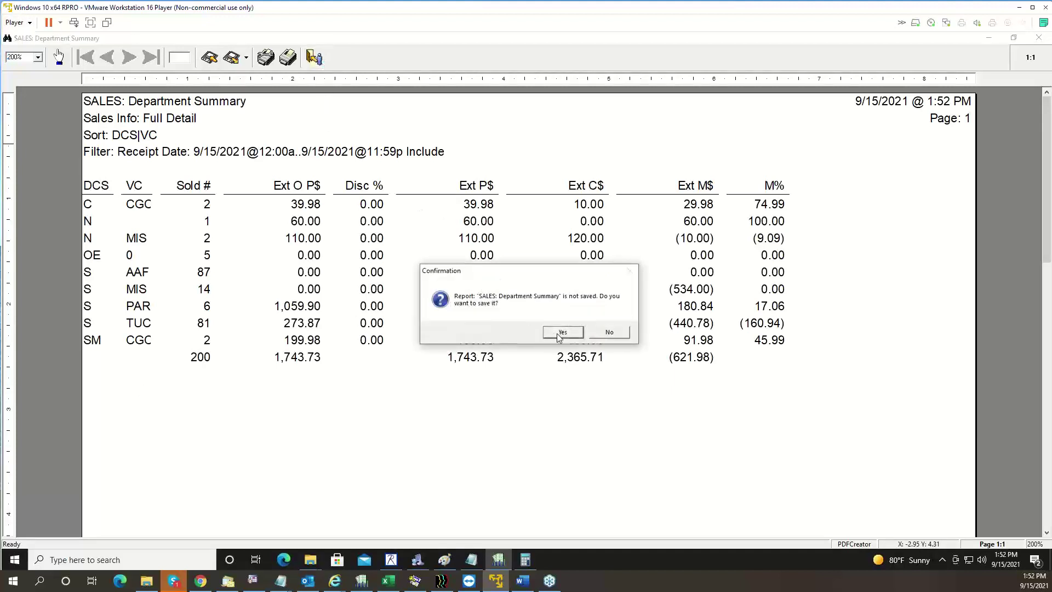
pyautogui.click(612, 334)
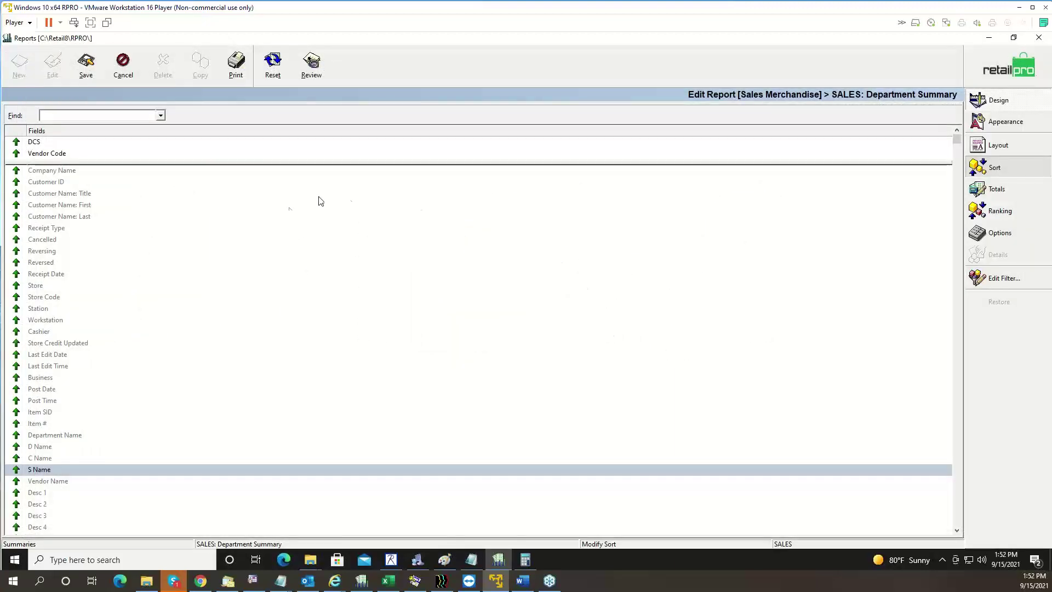
pyautogui.click(64, 493)
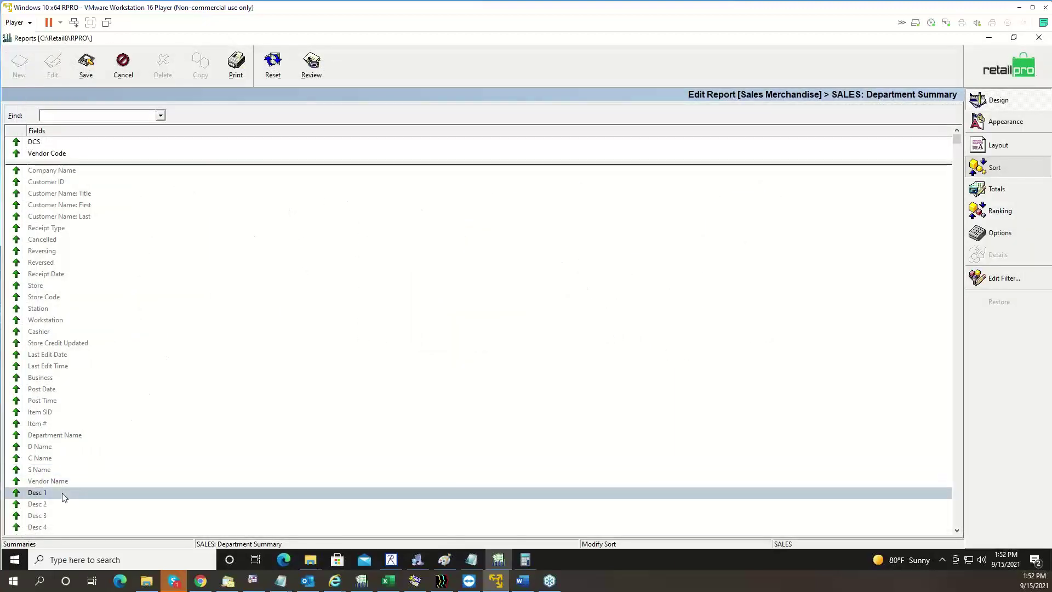
pyautogui.doubleClick(62, 492)
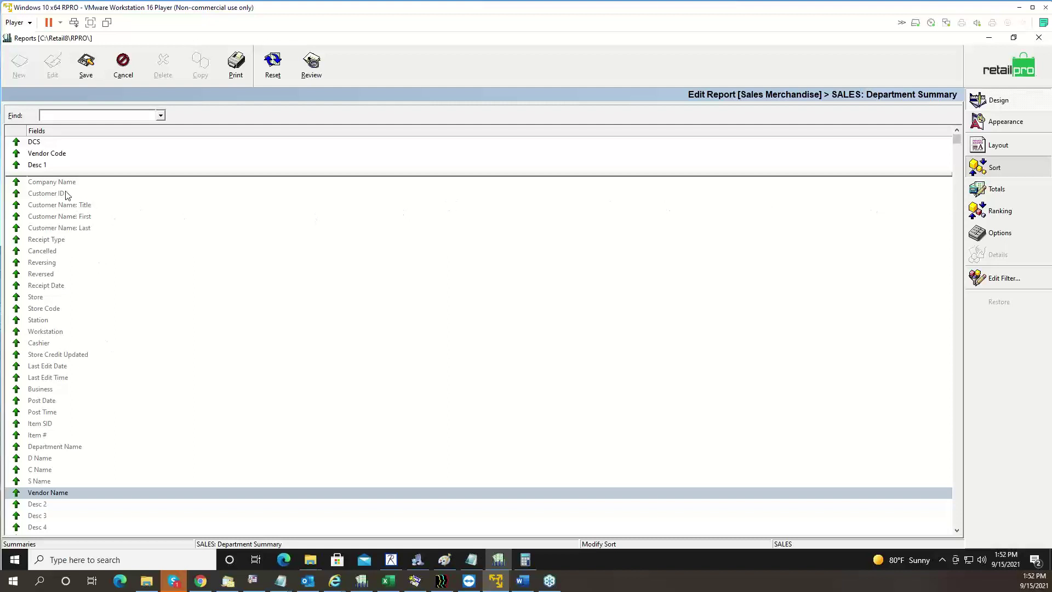
pyautogui.click(51, 166)
pyautogui.doubleClick(51, 166)
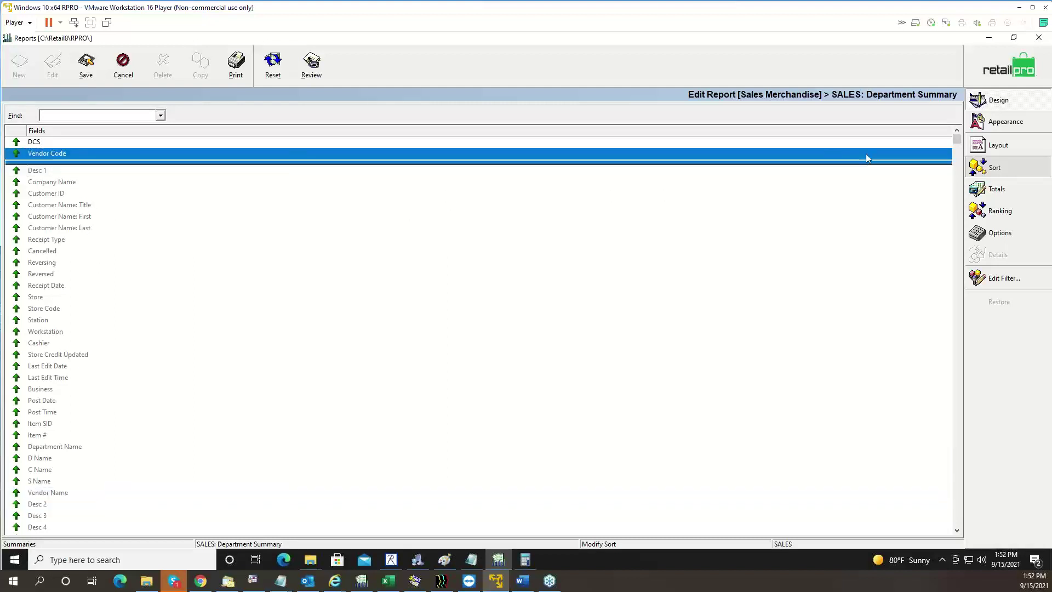
# Add Desc 1 to the report layout and place it directly below Vendor Code
pyautogui.click(993, 147)
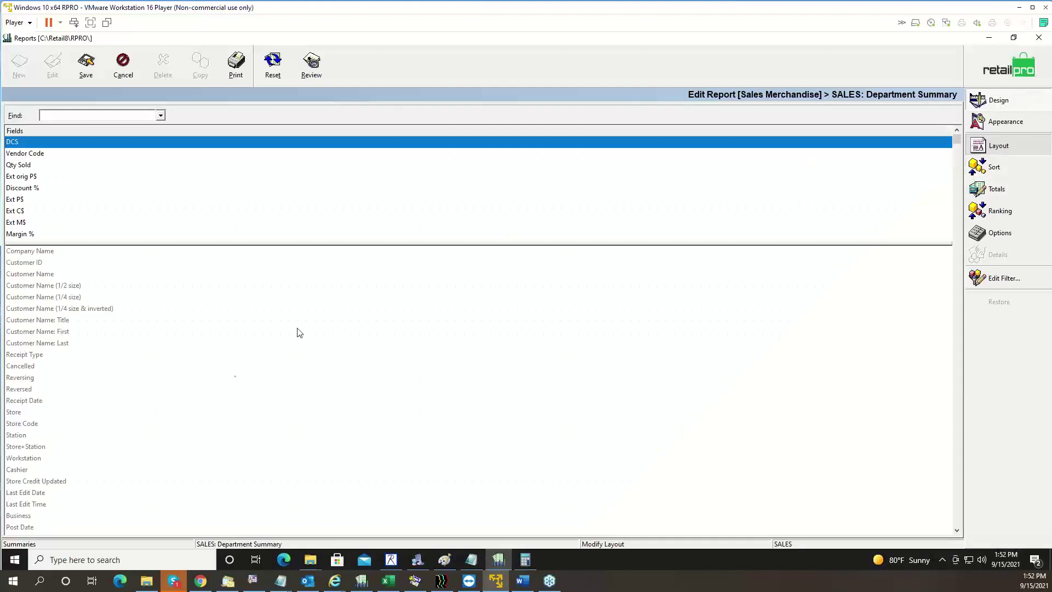
pyautogui.click(959, 509)
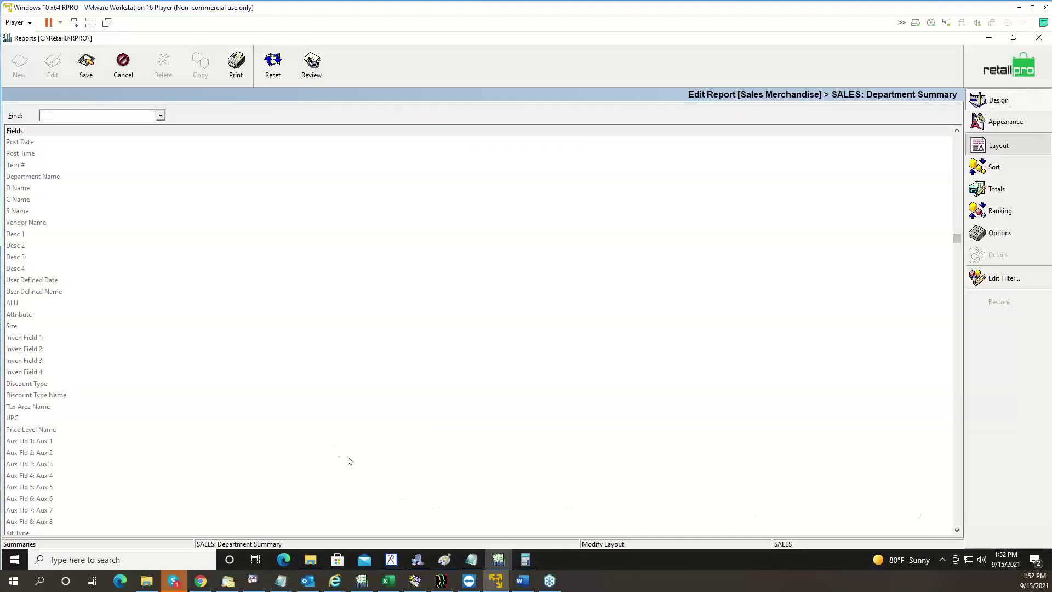
pyautogui.doubleClick(38, 234)
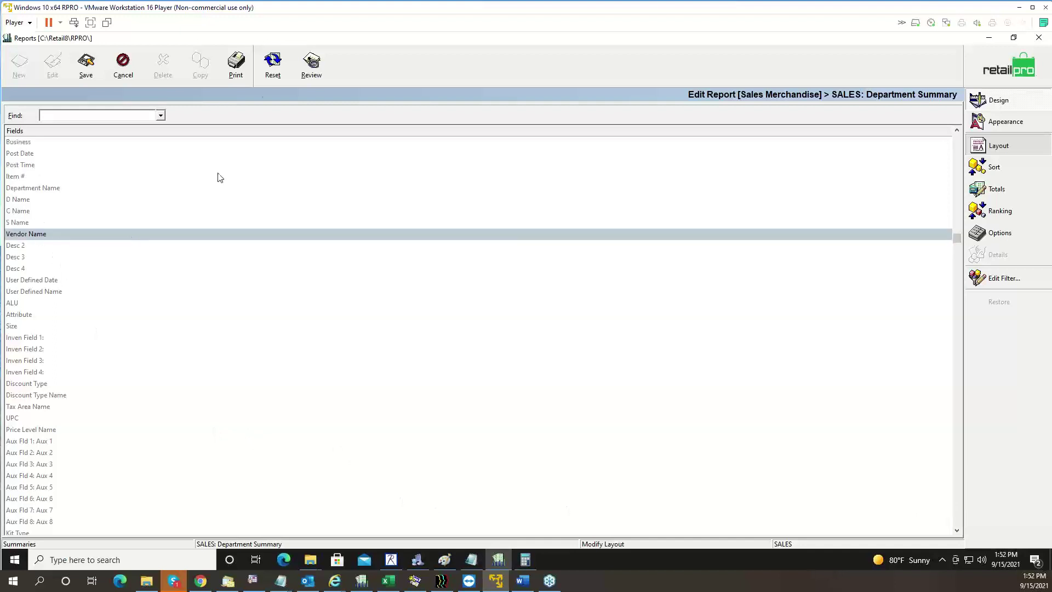
pyautogui.click(959, 143)
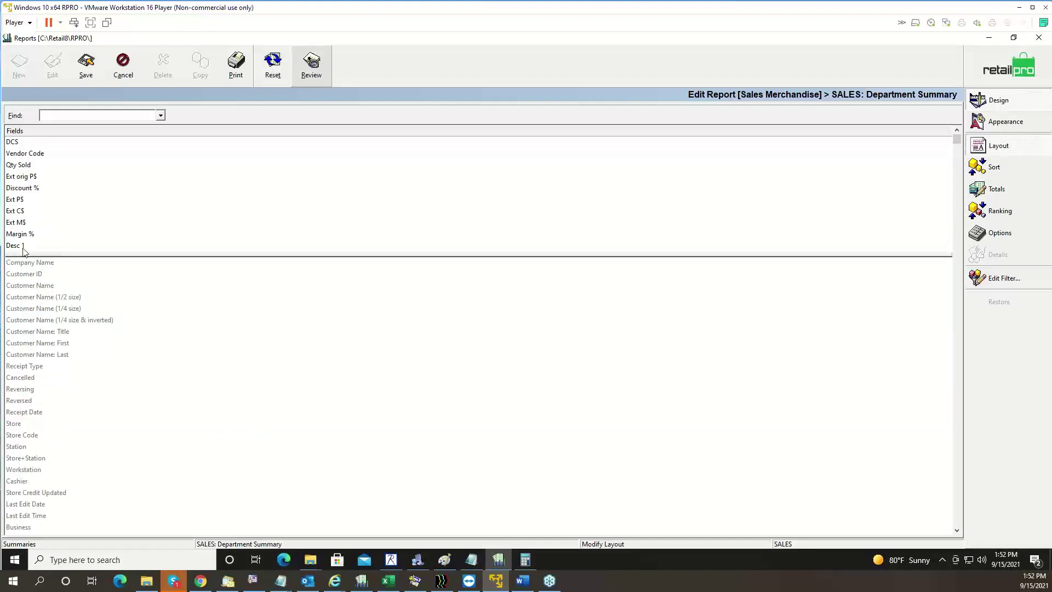
pyautogui.moveTo(16, 245); pyautogui.dragTo(27, 170)
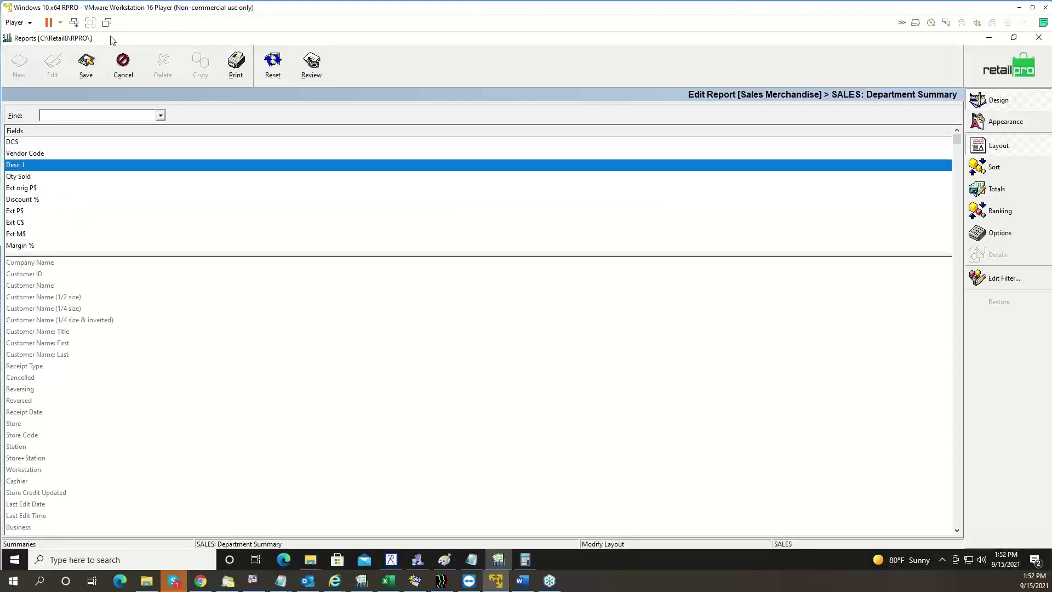
# Run the report for 9/15/2021, examine its Desc1 column, and close the preview without saving
pyautogui.click(234, 70)
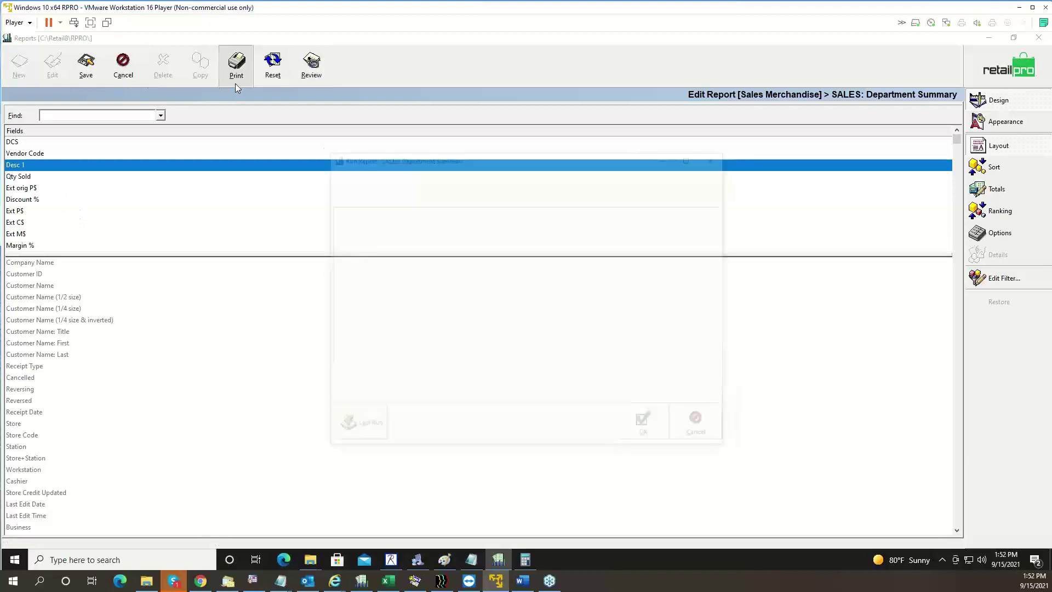
pyautogui.click(649, 427)
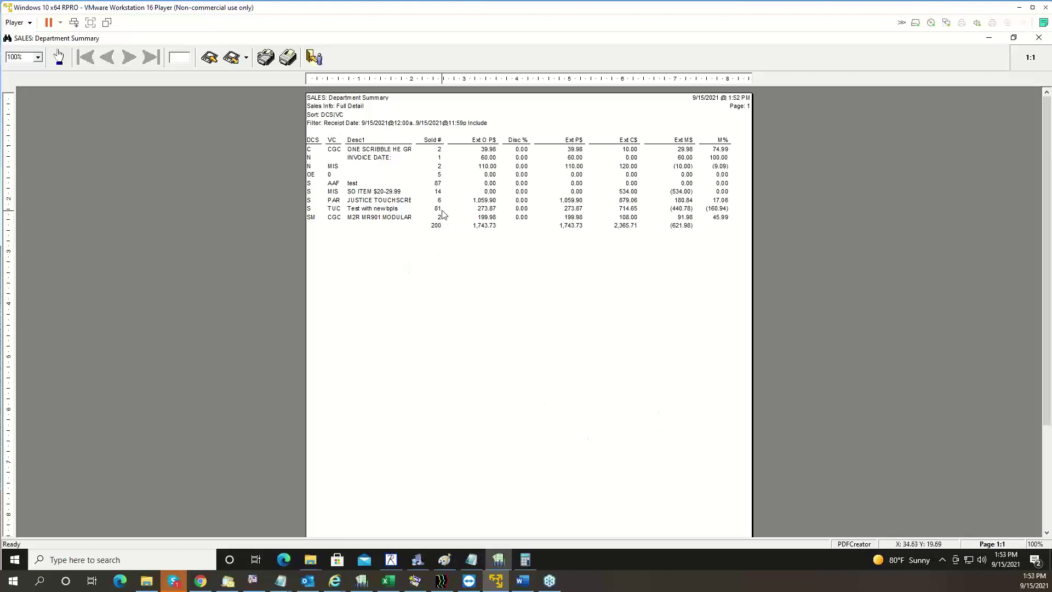
pyautogui.press('Escape')
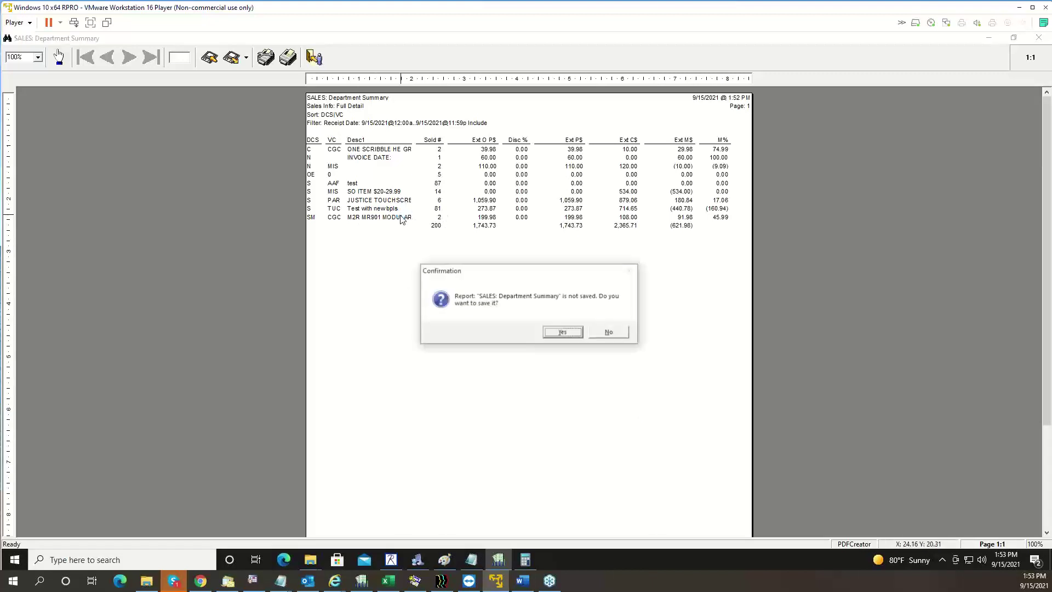
pyautogui.click(612, 333)
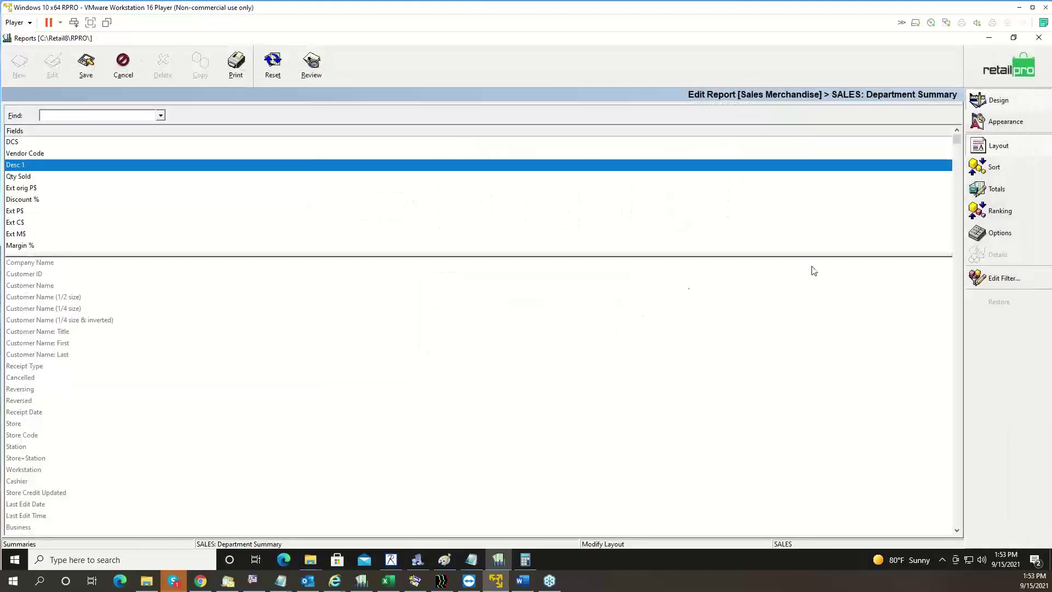
# Add Desc 1 as the third sort field below Vendor Code and run the report for 9/15/2021
pyautogui.click(995, 167)
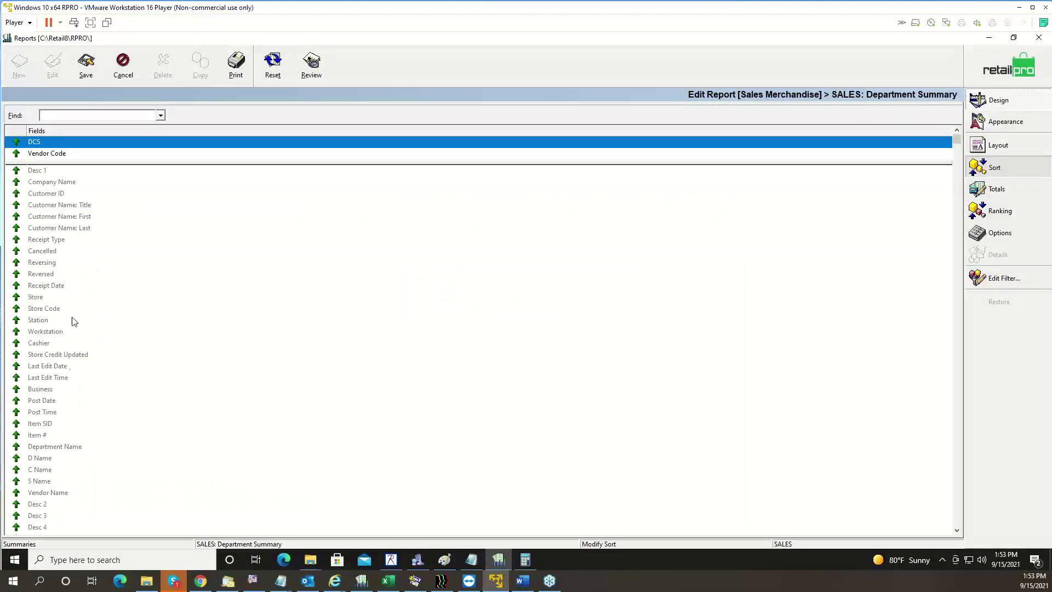
pyautogui.doubleClick(60, 172)
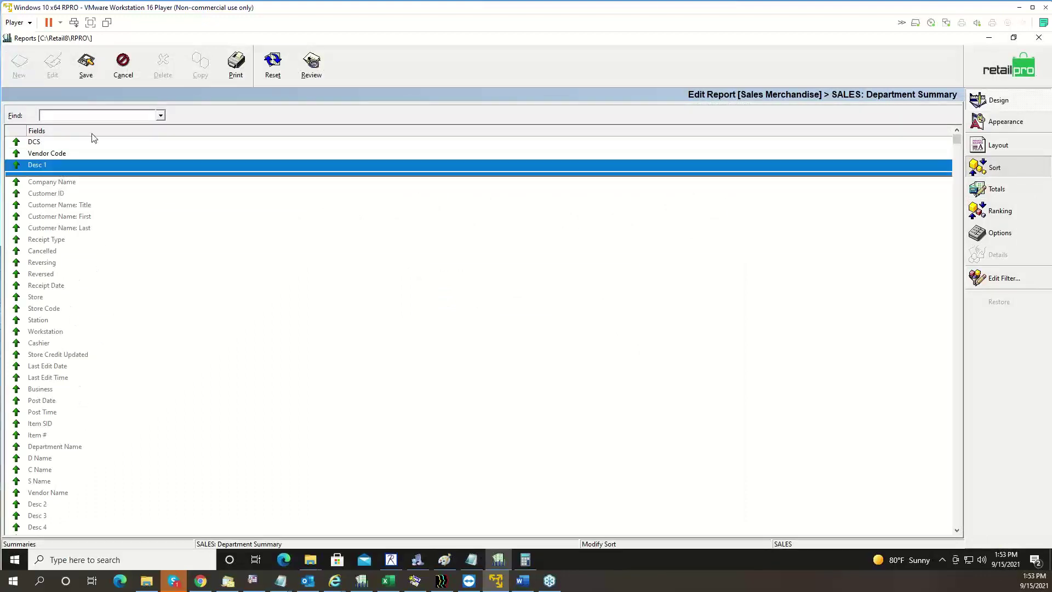
pyautogui.click(236, 64)
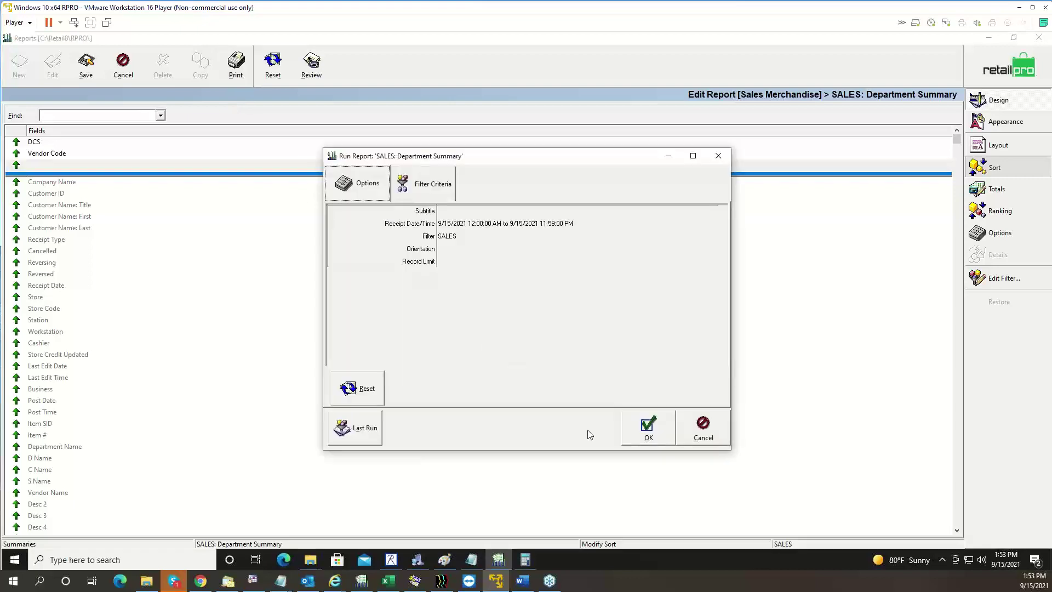
pyautogui.click(632, 436)
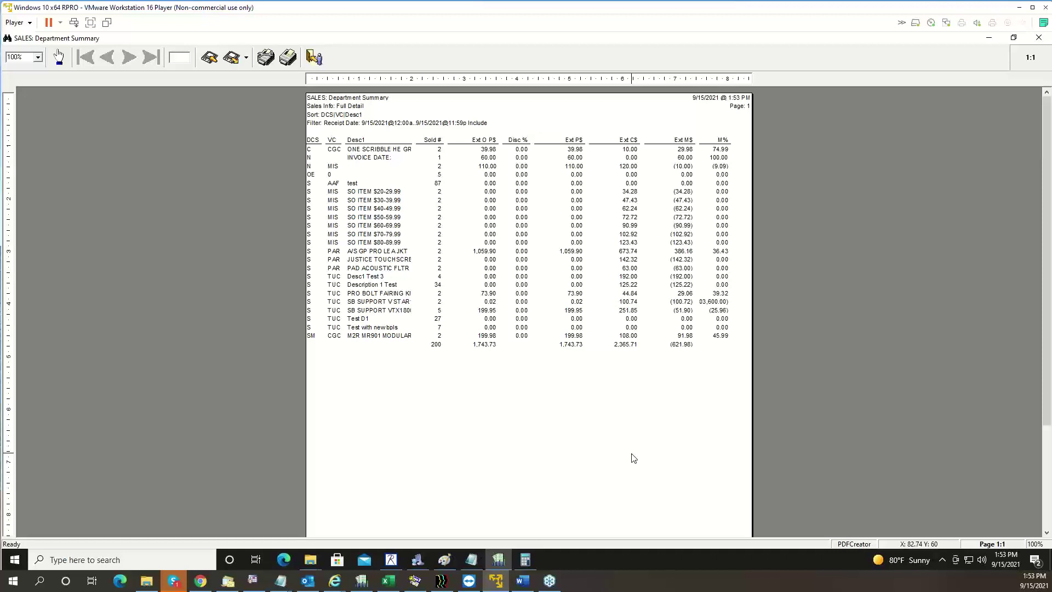
# Close the report preview without saving and leave the SALES: Department Summary editor, discarding the changes
pyautogui.click(314, 57)
pyautogui.click(609, 332)
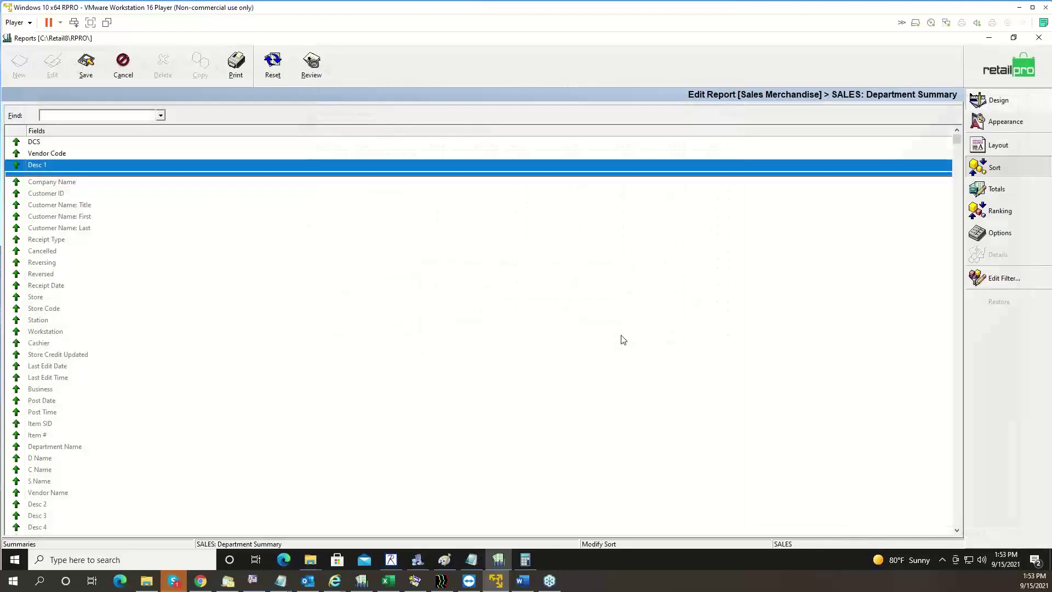
pyautogui.click(1008, 67)
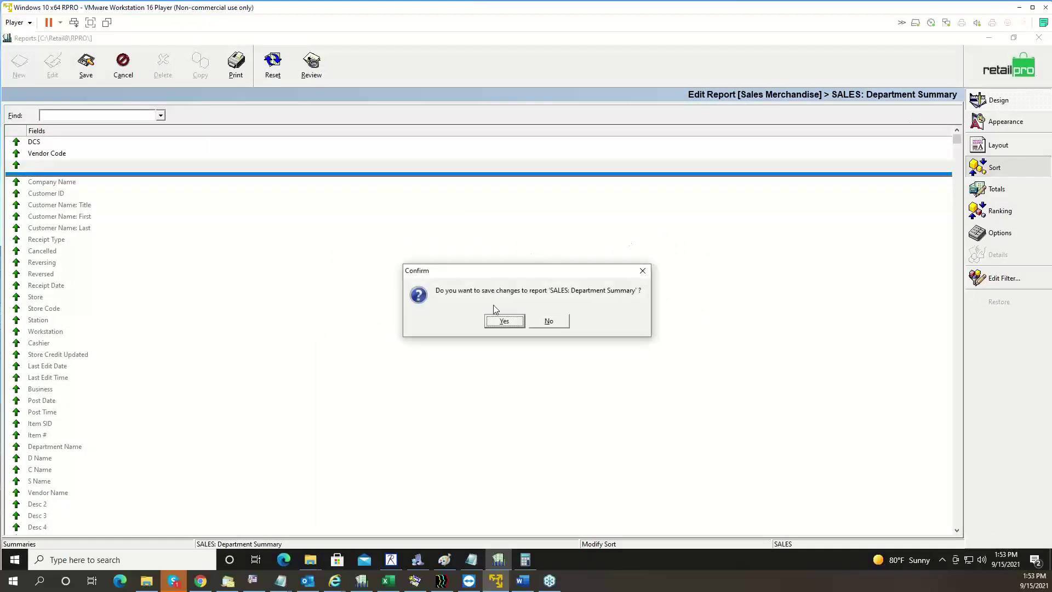
pyautogui.click(559, 324)
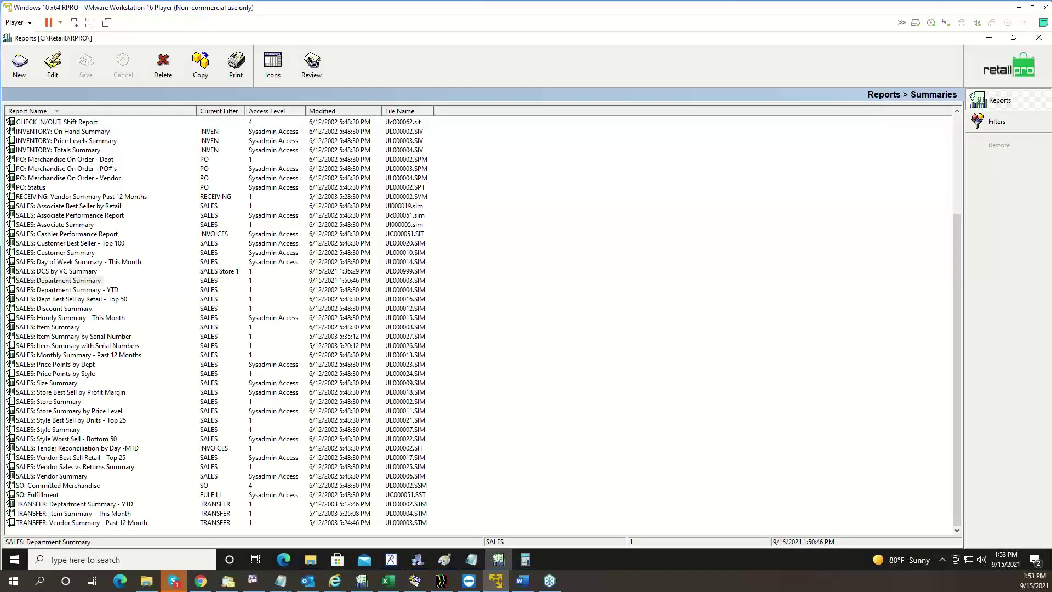
# Check the REPORTS topic outline in Word, and open Report Groups in Retail Pro
pyautogui.moveTo(0, 94); pyautogui.dragTo(574, 72)
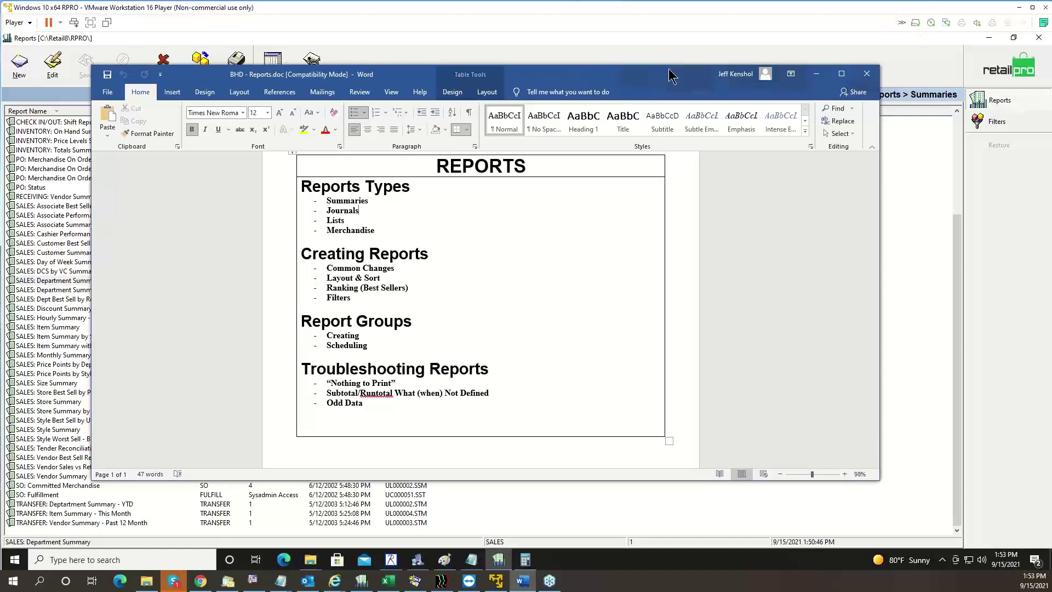
pyautogui.moveTo(655, 71); pyautogui.dragTo(0, 80)
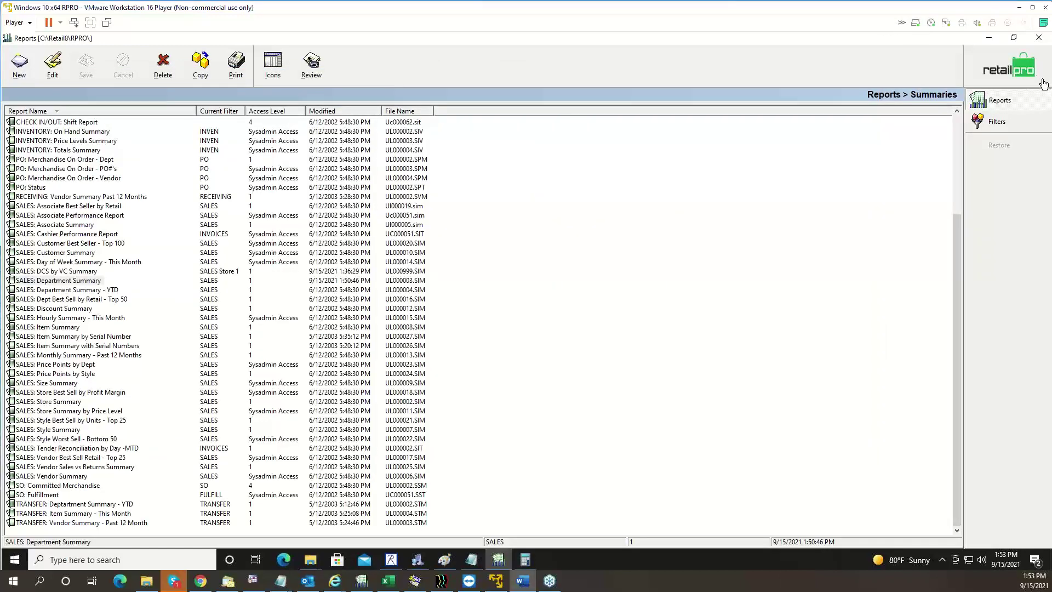
pyautogui.click(1003, 73)
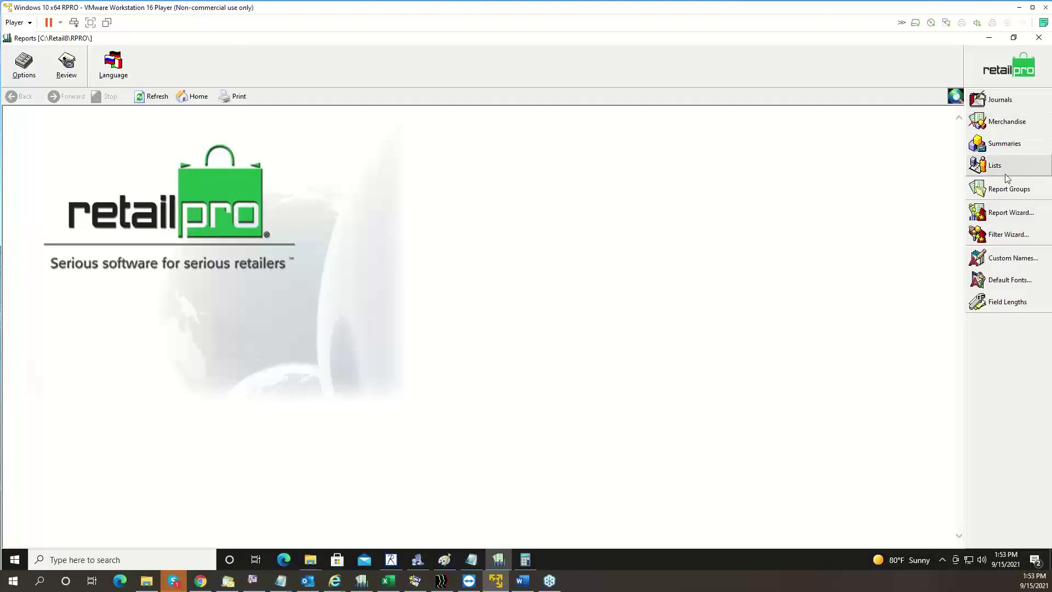
pyautogui.click(1008, 190)
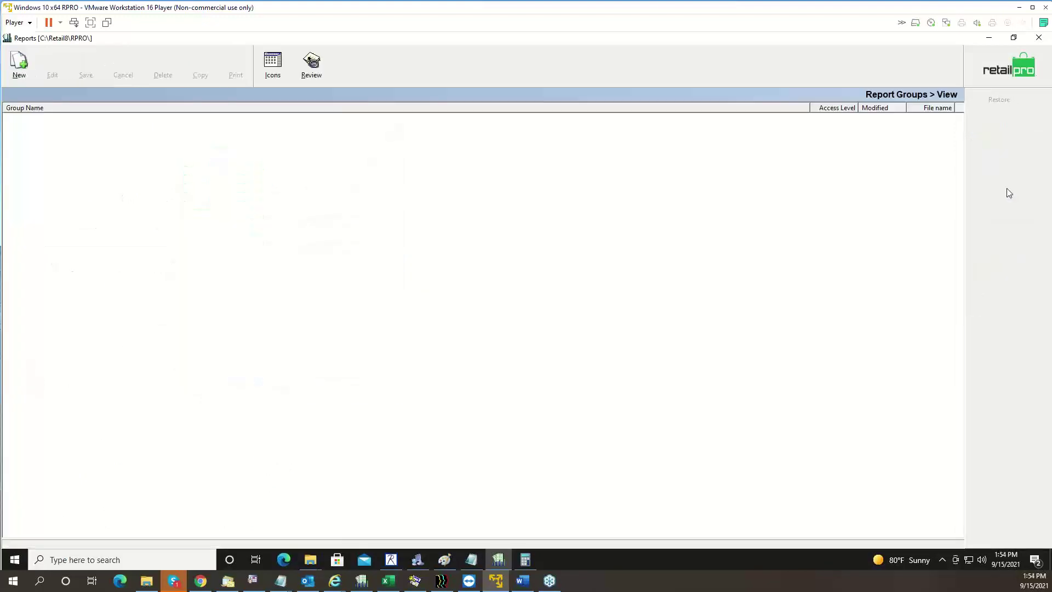
# Create a new report group, naming it with the owner's first name in the possessive followed by "Report Group"
pyautogui.click(19, 64)
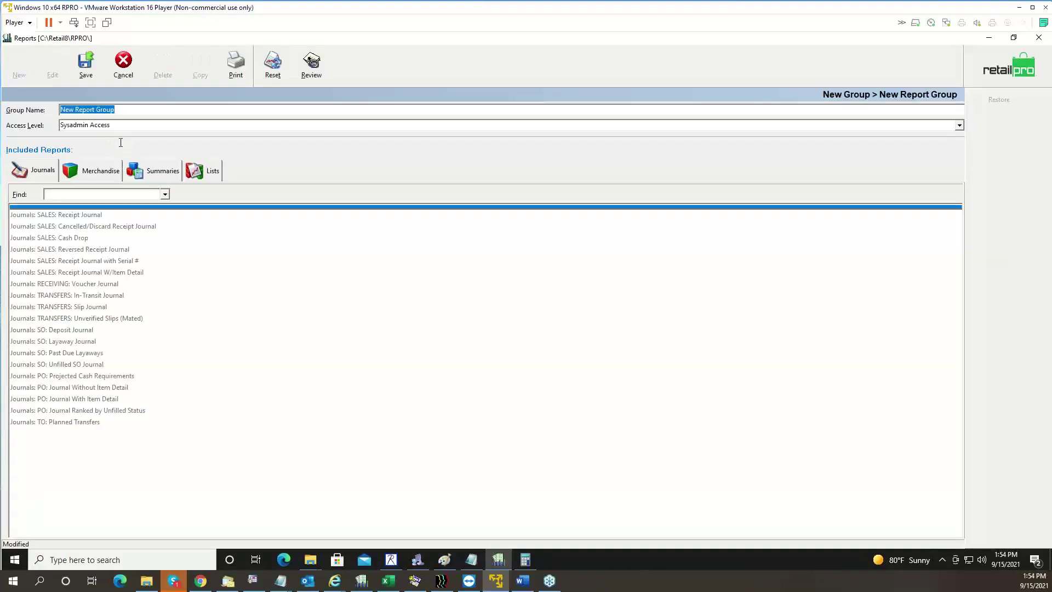
pyautogui.write('Jeff')
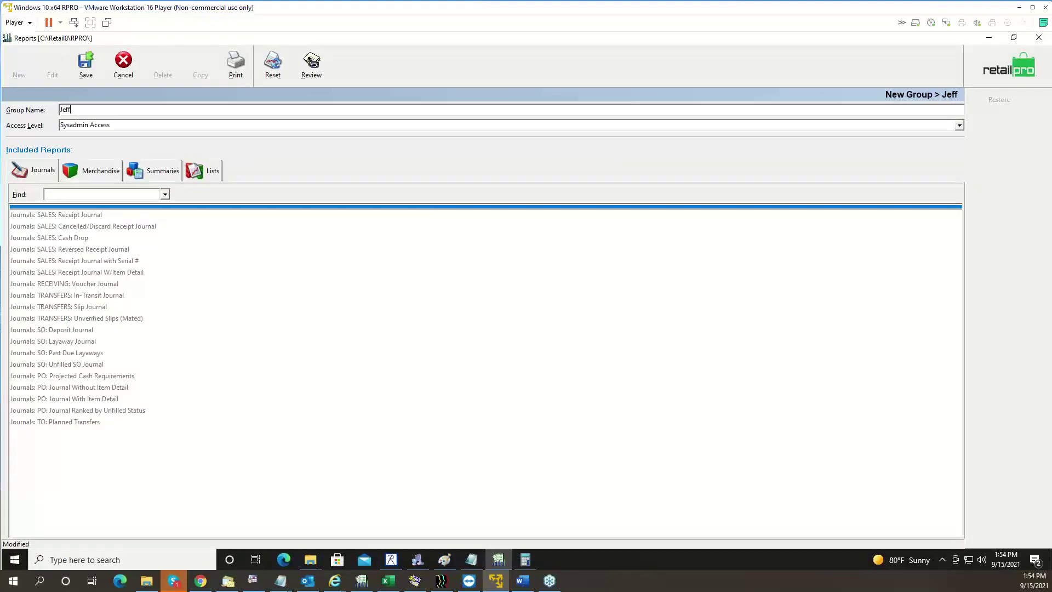
pyautogui.write("'s Repor")
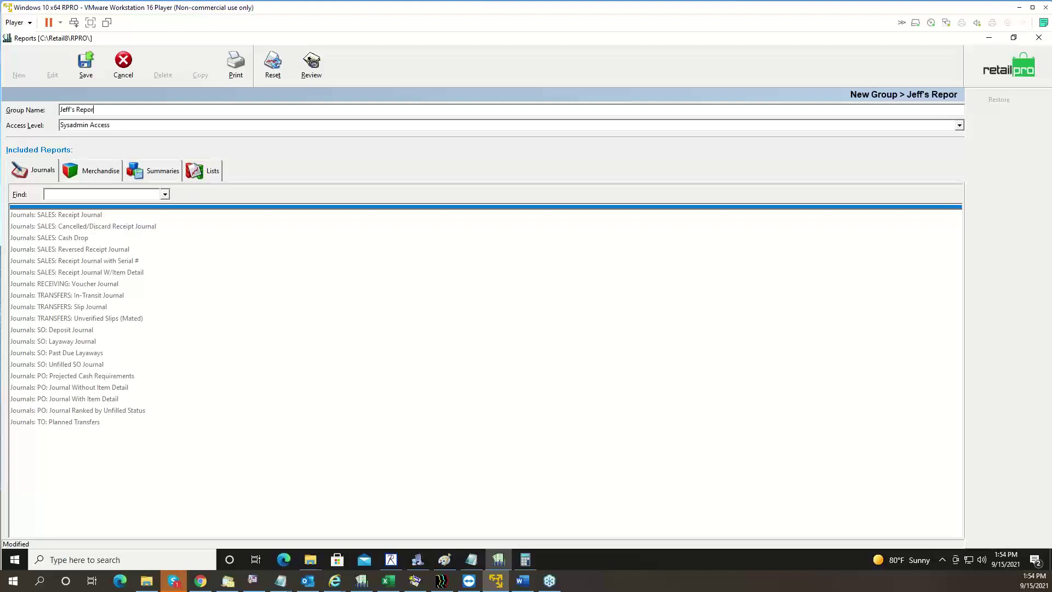
pyautogui.write('t Group')
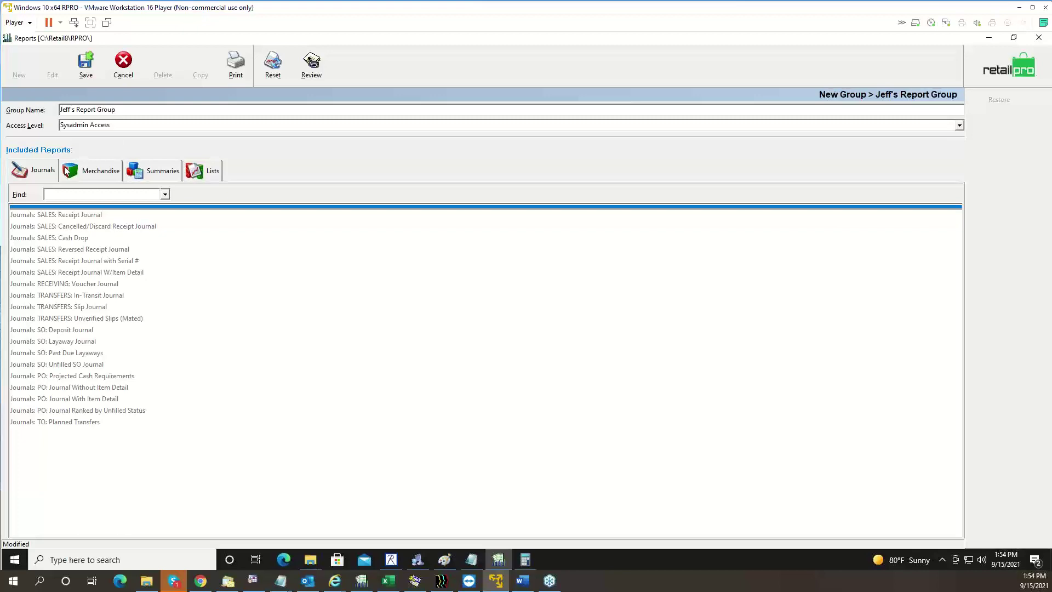
# Look through the available report categories and include the SALES: Receipt Journal W/Item Detail journal in the group
pyautogui.click(115, 174)
pyautogui.click(153, 176)
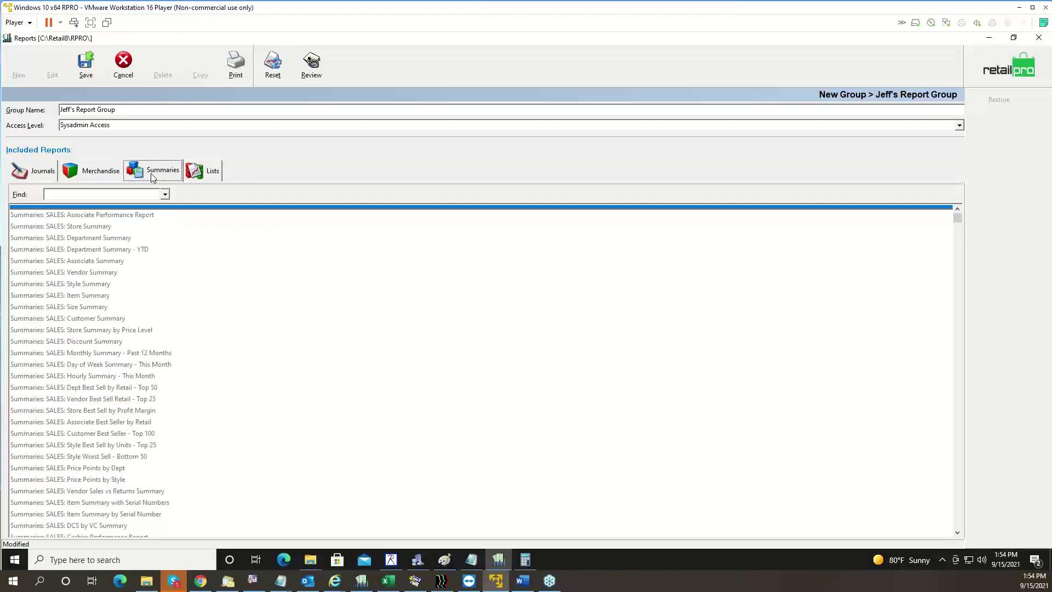
pyautogui.click(198, 174)
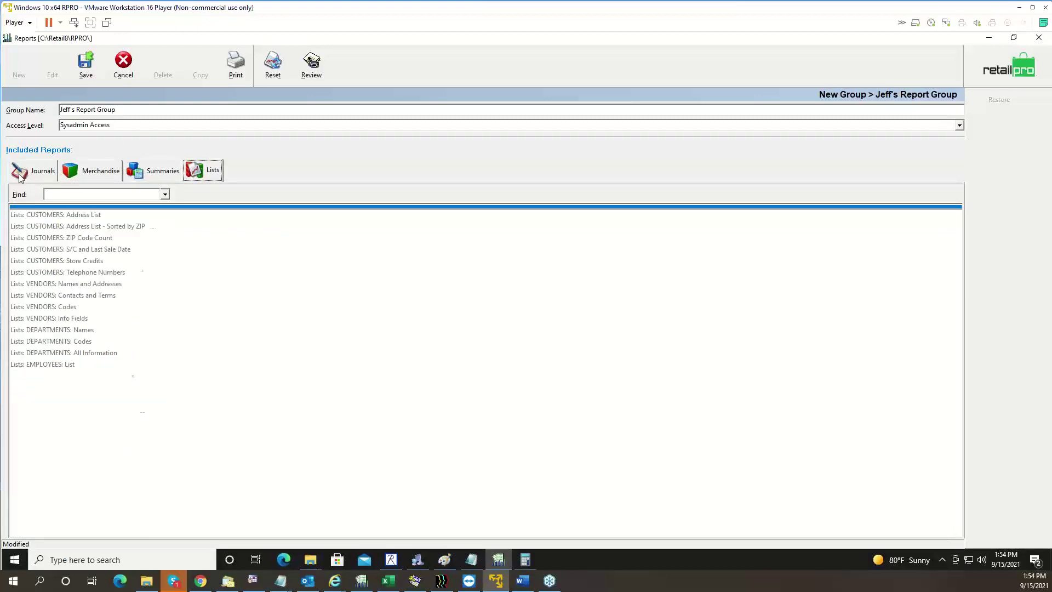
pyautogui.click(56, 177)
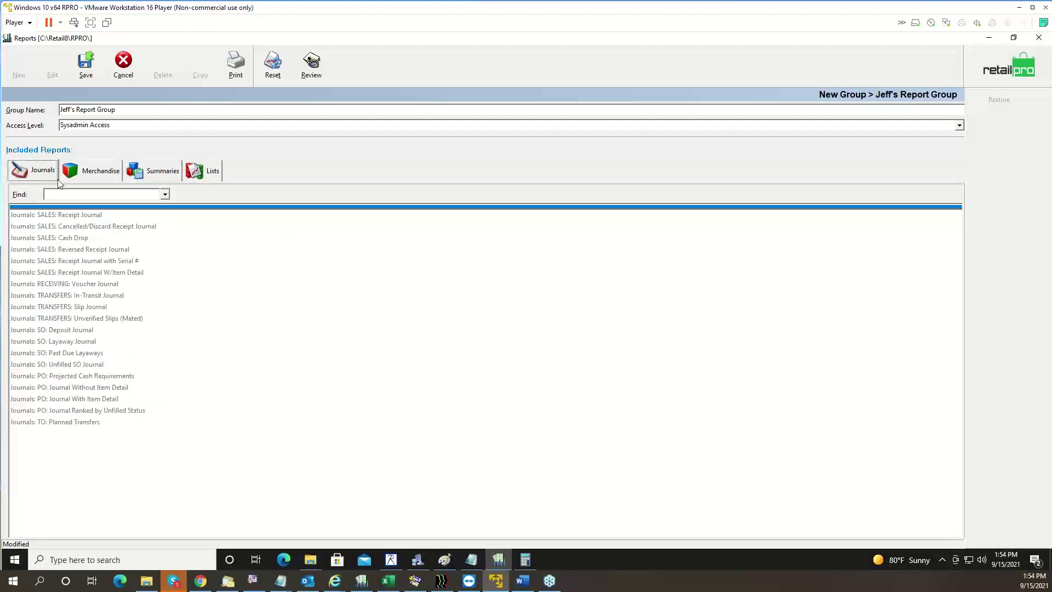
pyautogui.click(90, 251)
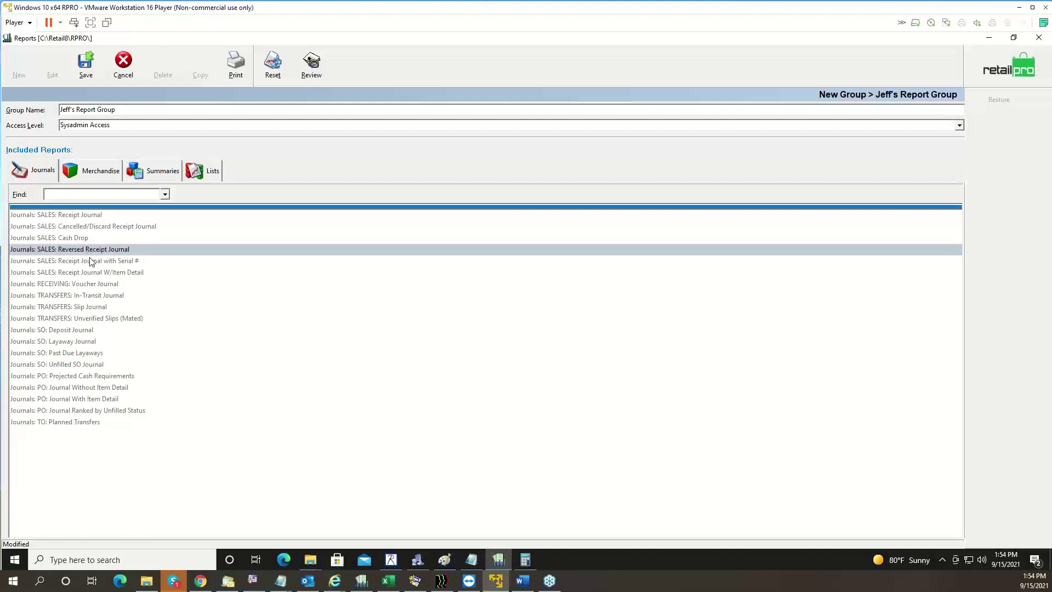
pyautogui.doubleClick(93, 273)
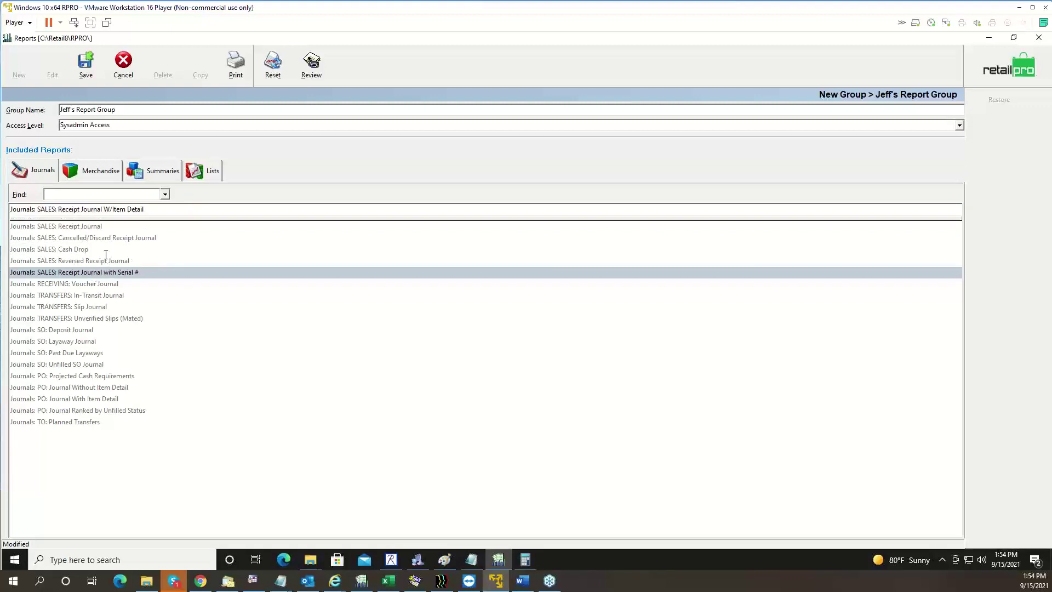
# Include the merchandise report Vendor by DCS TY v LY in the group, without any blank grid design
pyautogui.click(100, 180)
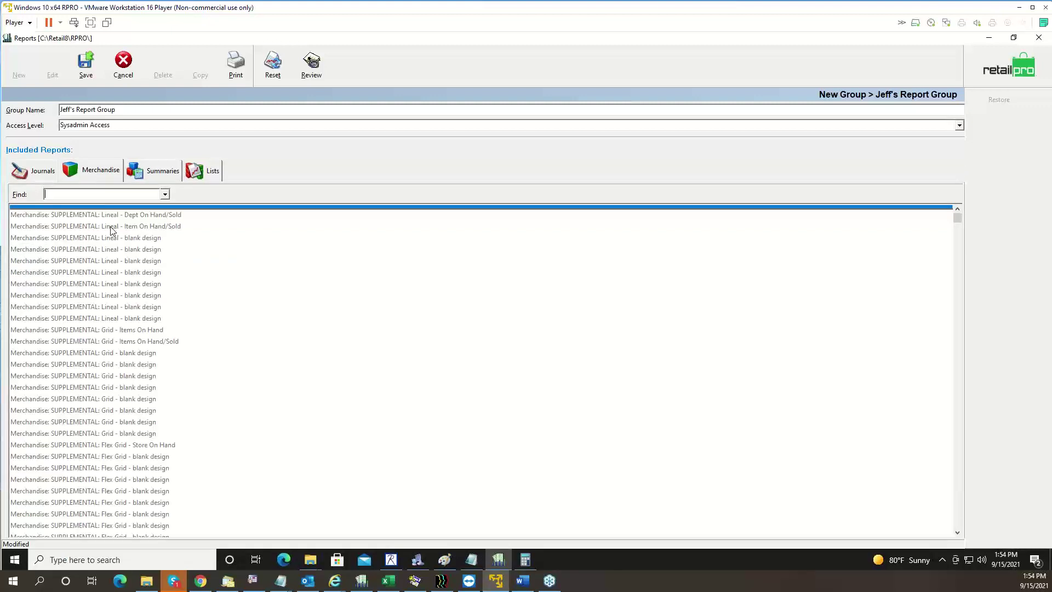
pyautogui.doubleClick(90, 435)
pyautogui.click(954, 464)
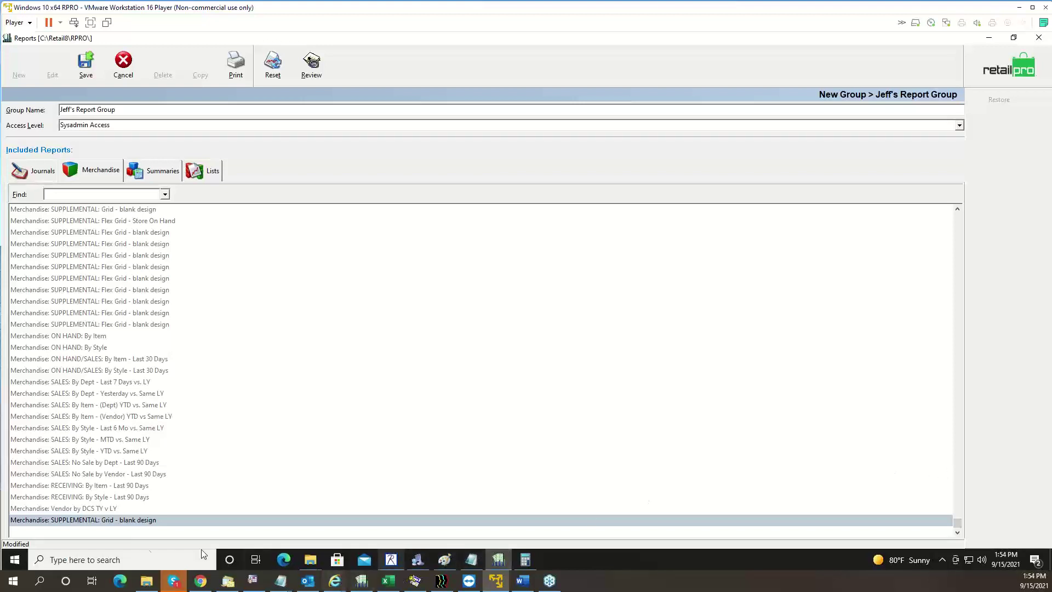
pyautogui.click(95, 510)
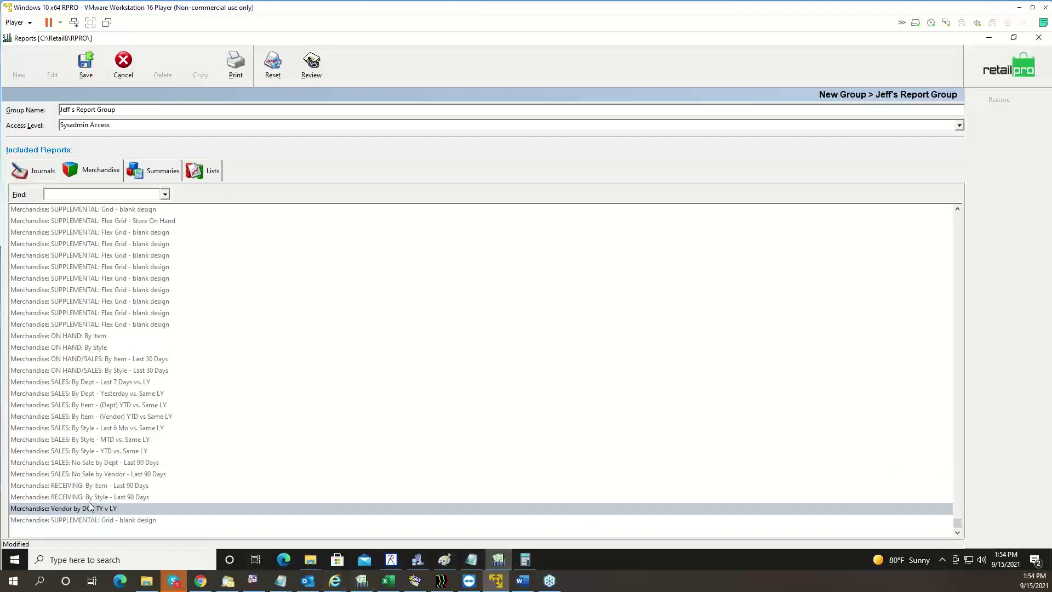
pyautogui.doubleClick(91, 512)
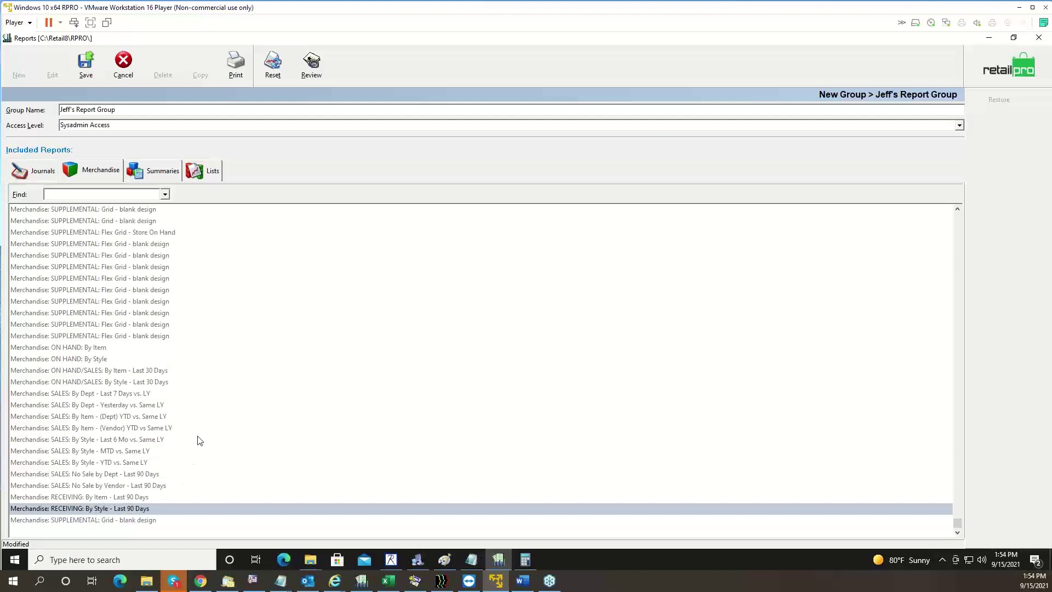
pyautogui.click(958, 223)
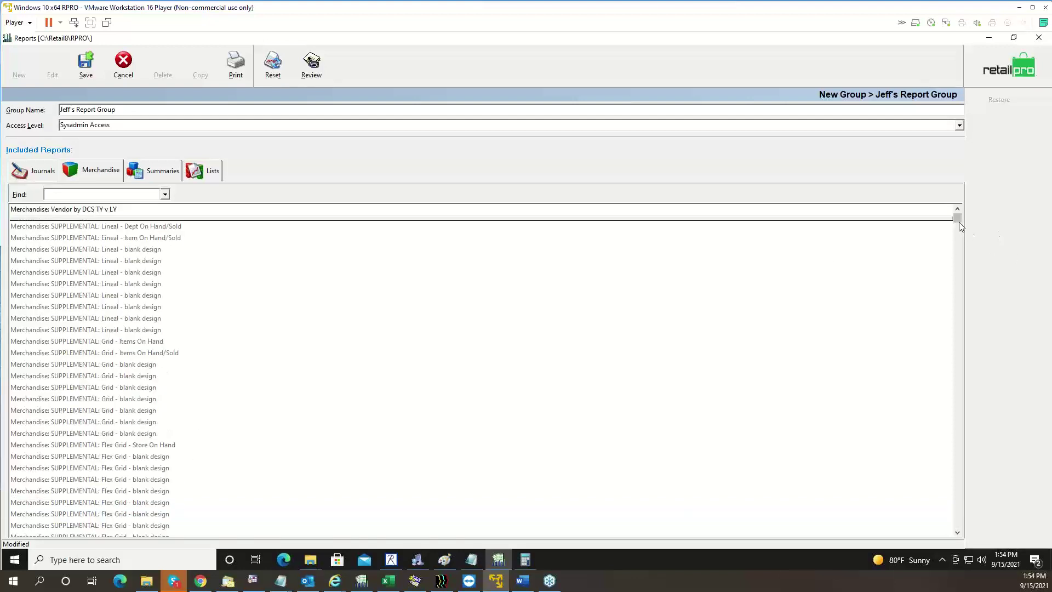
pyautogui.click(137, 214)
# Include the summary report SALES: DCS by VC Summary in the report group
pyautogui.click(169, 170)
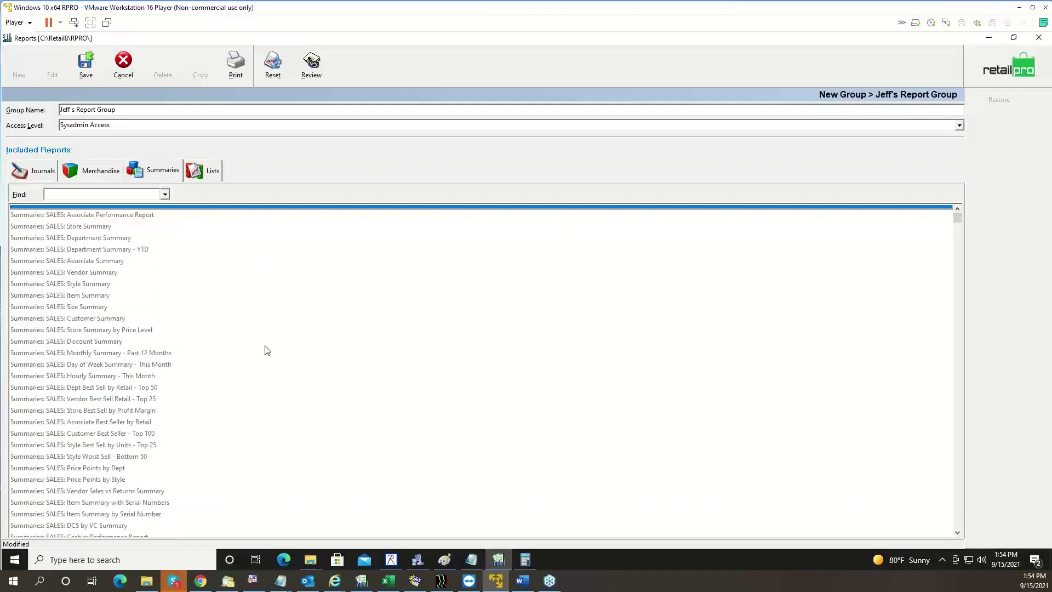
pyautogui.click(76, 423)
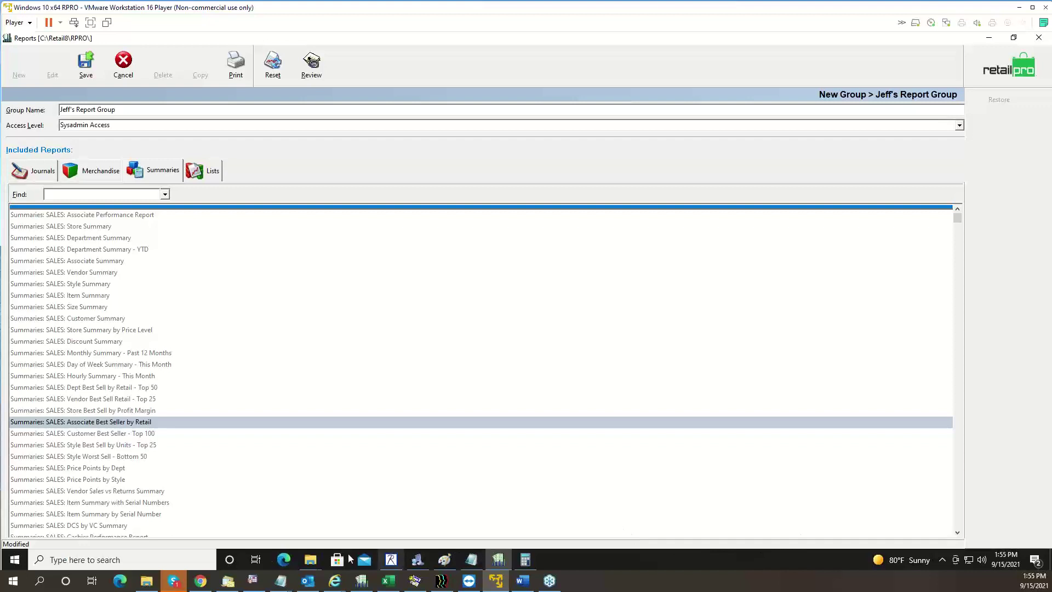
pyautogui.click(91, 528)
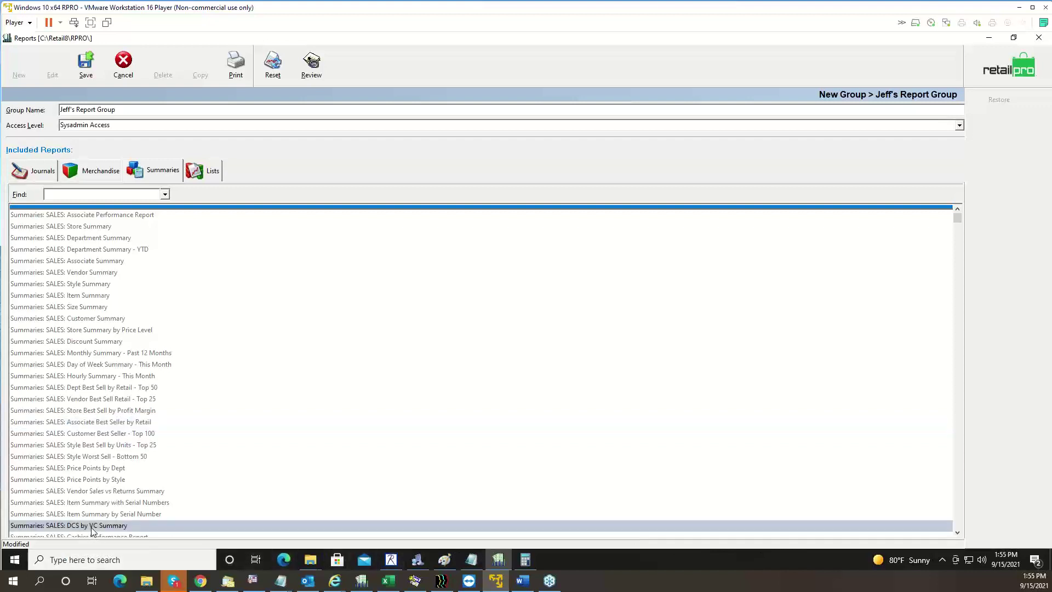
pyautogui.doubleClick(91, 528)
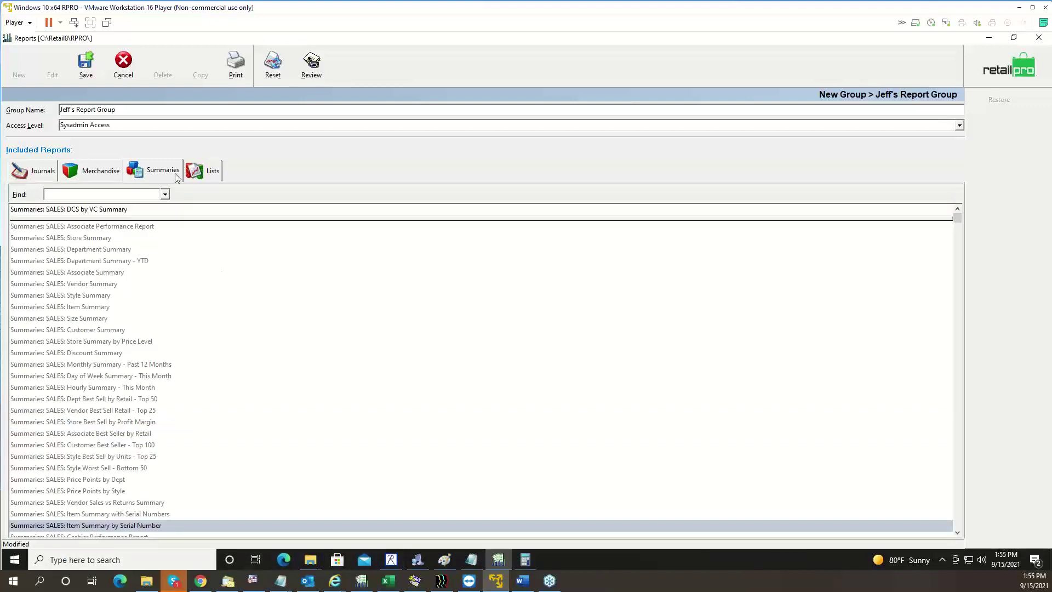
# Check the reports included from Summaries, Merchandise and Journals, and save the report group
pyautogui.click(145, 211)
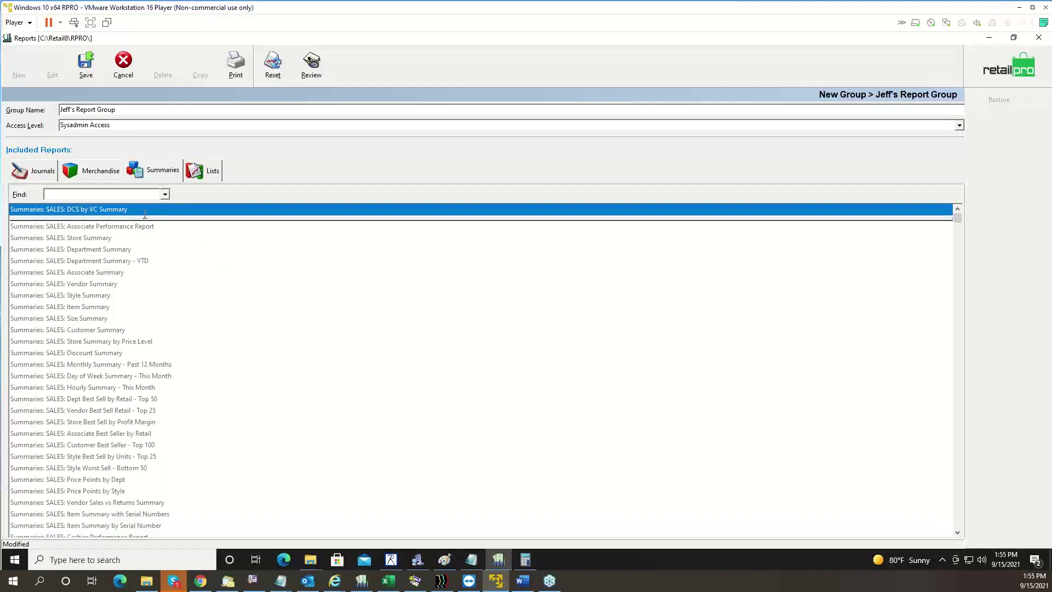
pyautogui.click(102, 172)
pyautogui.click(101, 211)
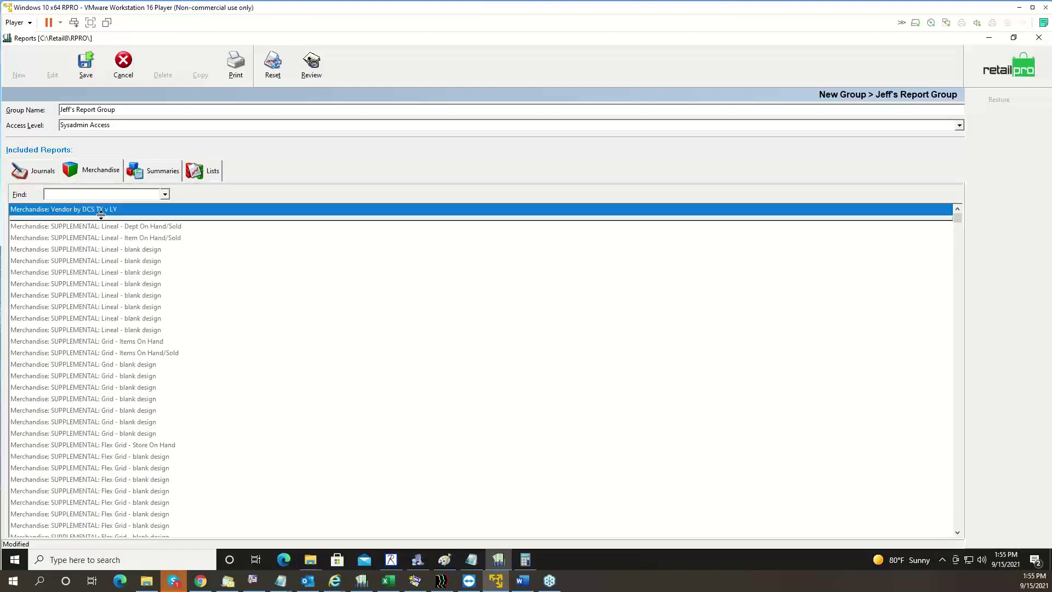
pyautogui.click(46, 175)
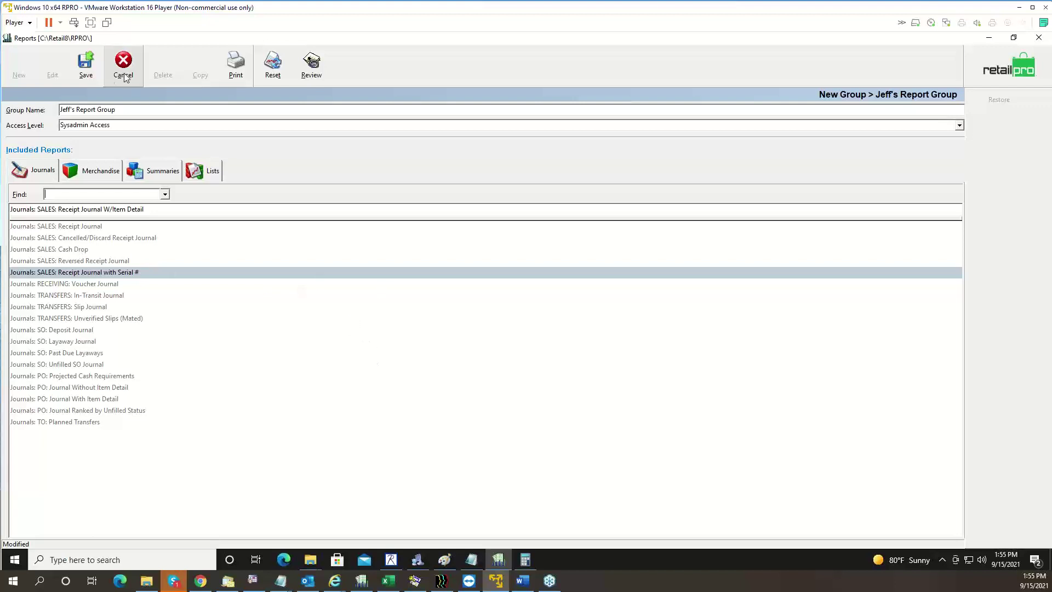
pyautogui.click(85, 66)
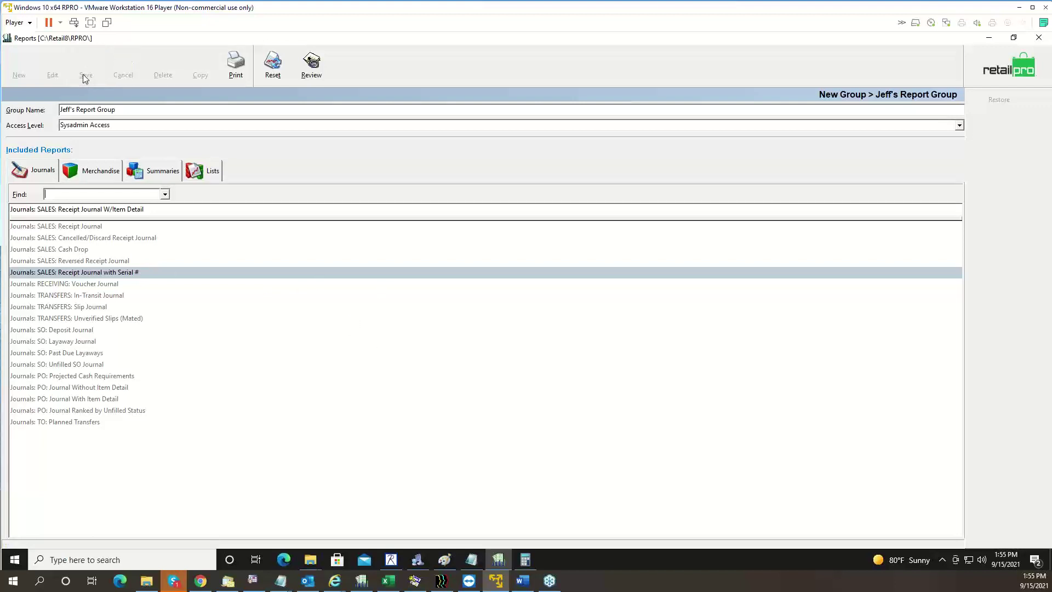
# Run all the reports in the group on screen and close each preview without saving it
pyautogui.click(237, 71)
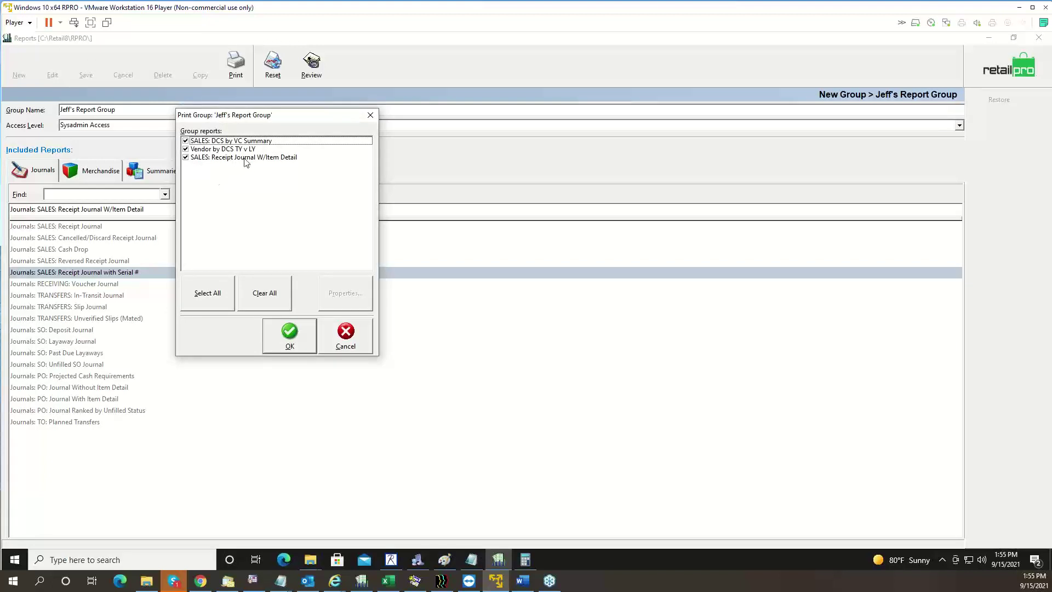
pyautogui.click(295, 341)
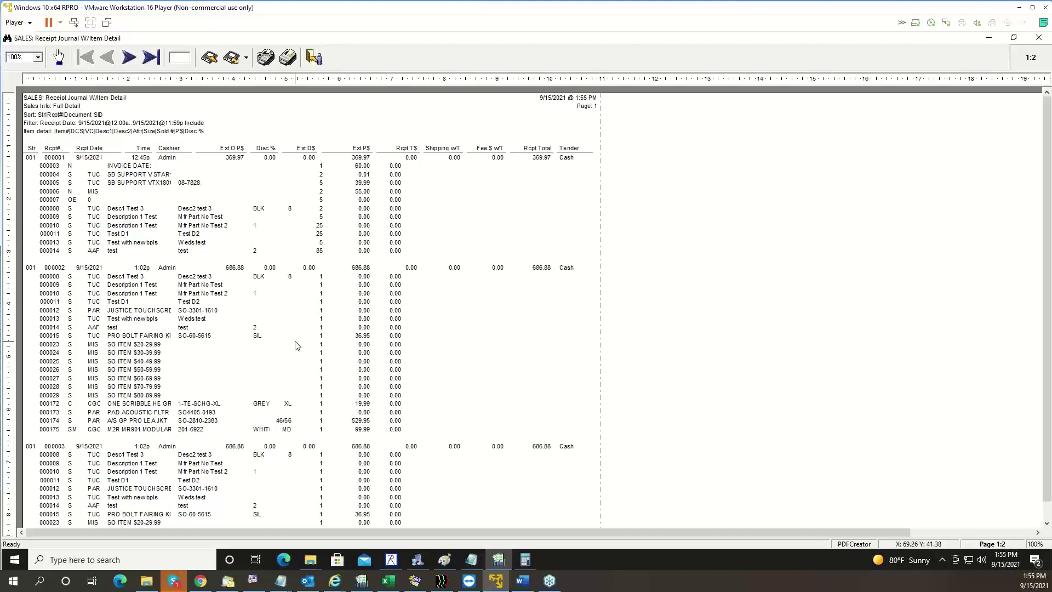
pyautogui.click(314, 57)
pyautogui.click(603, 334)
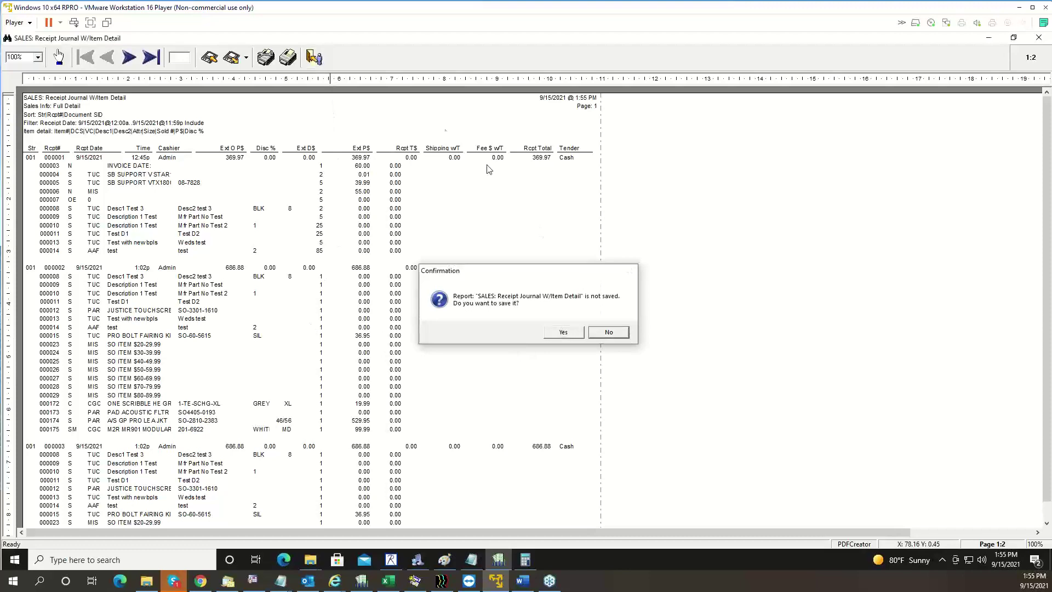
pyautogui.click(314, 57)
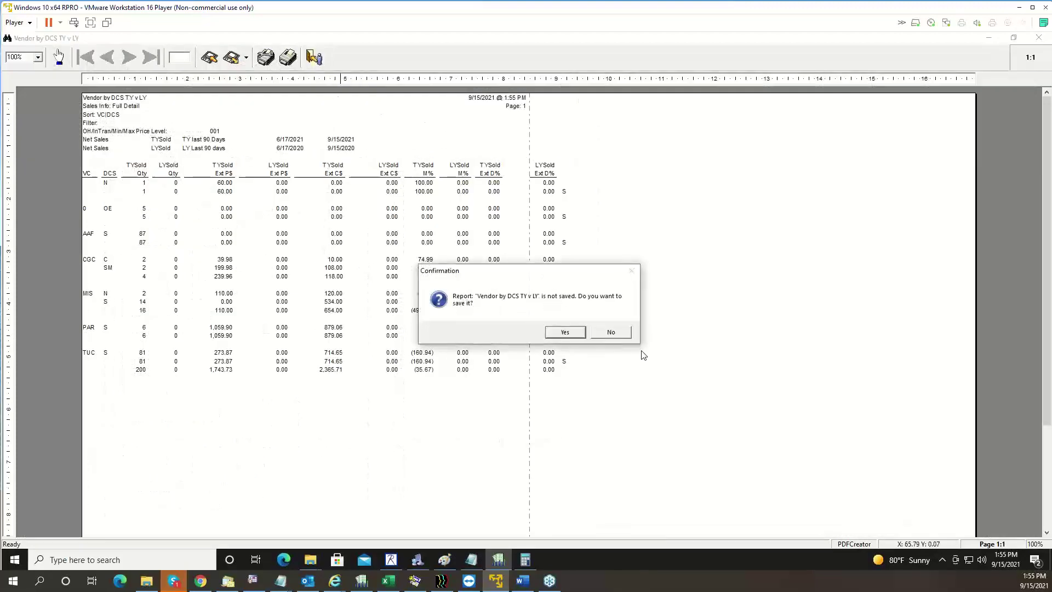
pyautogui.click(611, 332)
pyautogui.click(314, 57)
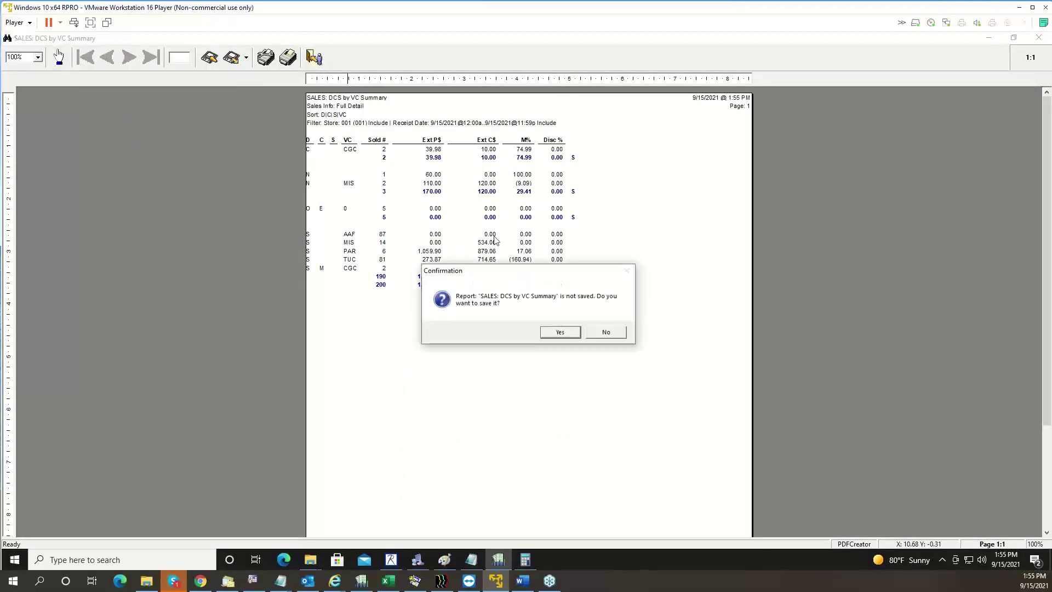
pyautogui.click(606, 332)
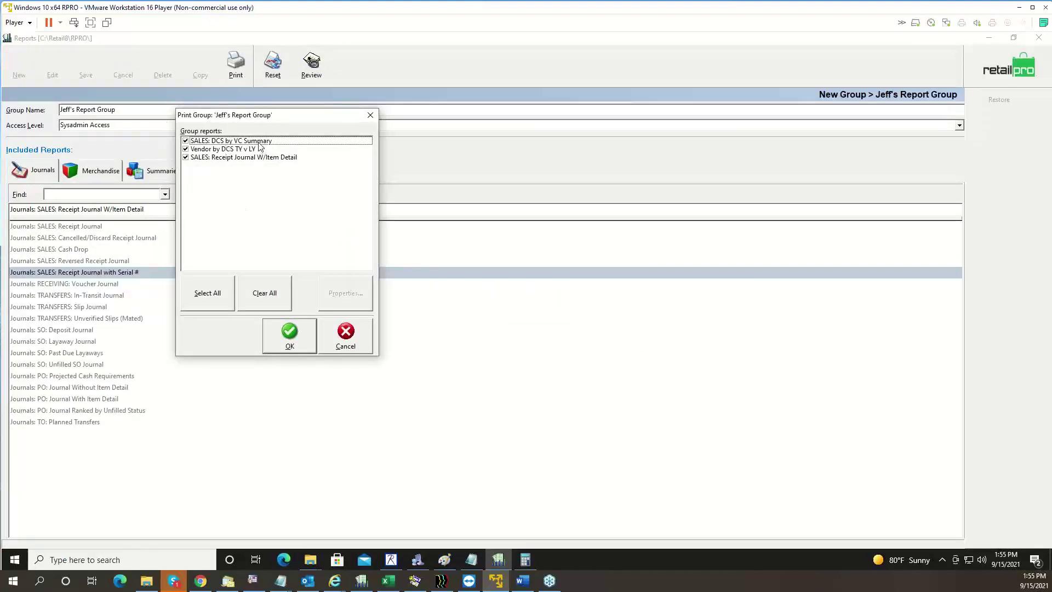
# Examine the run properties of SALES: DCS by VC Summary within the group, and cancel printing the group
pyautogui.click(260, 142)
pyautogui.click(352, 301)
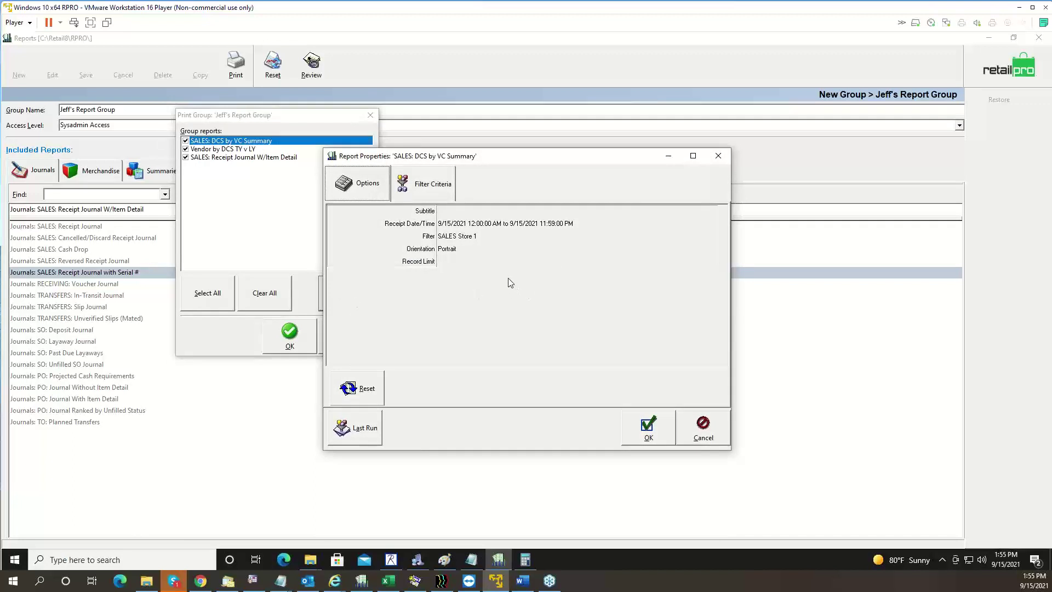
pyautogui.click(711, 161)
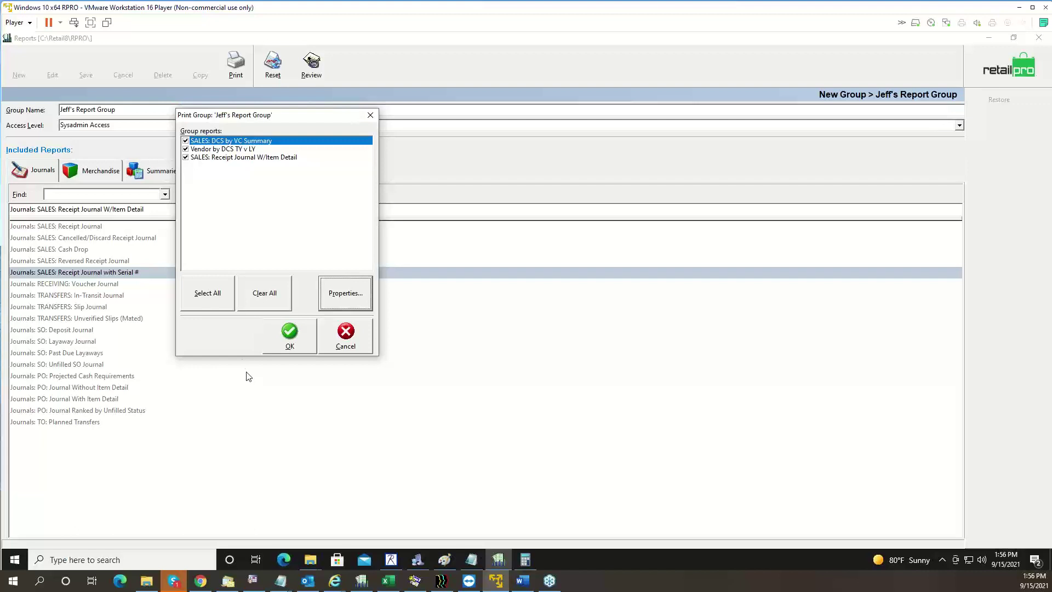
pyautogui.click(353, 332)
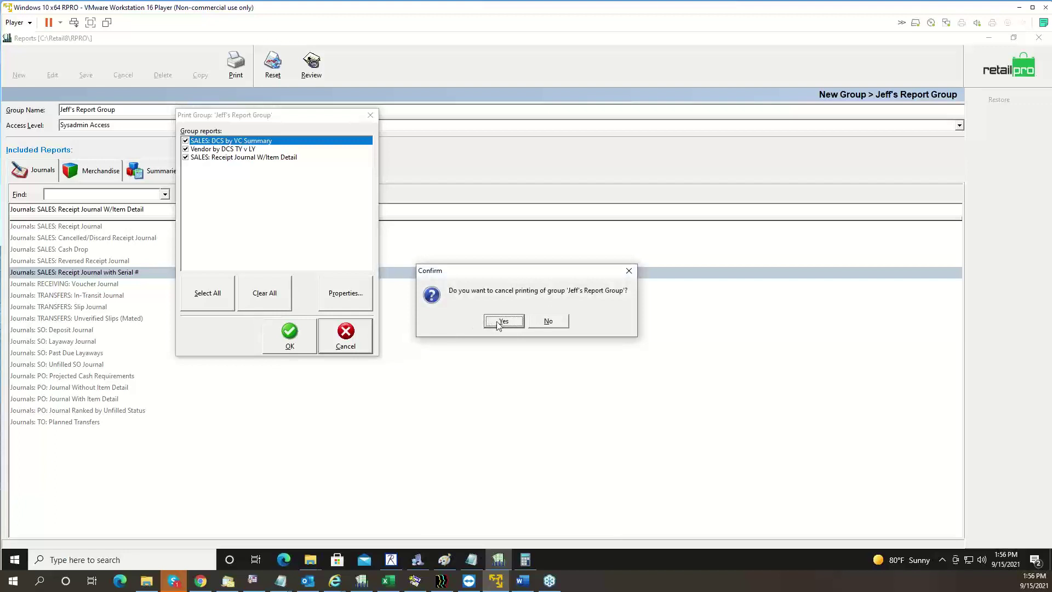
pyautogui.click(545, 322)
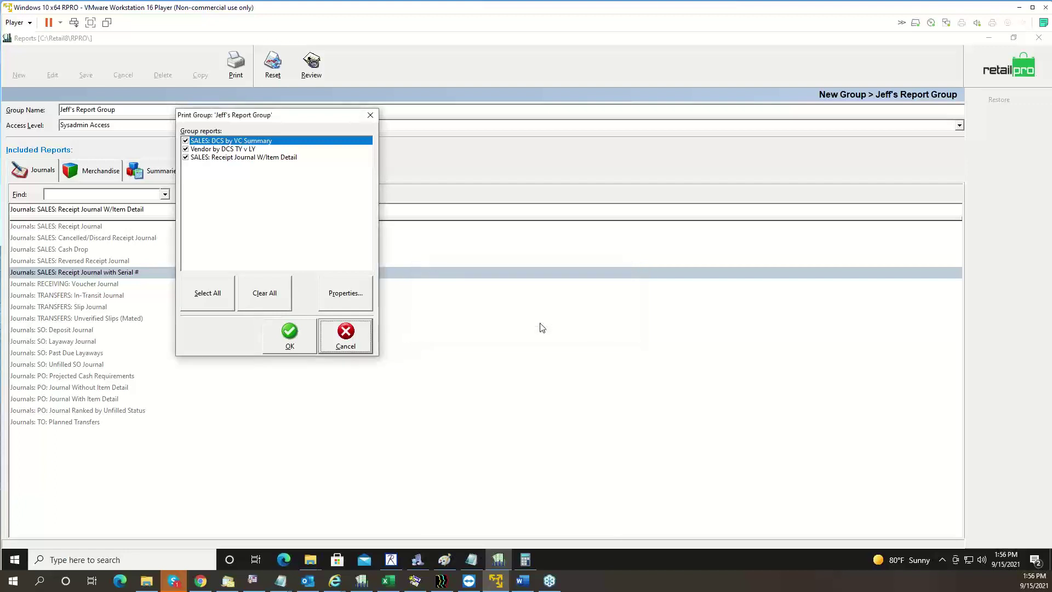
pyautogui.click(332, 339)
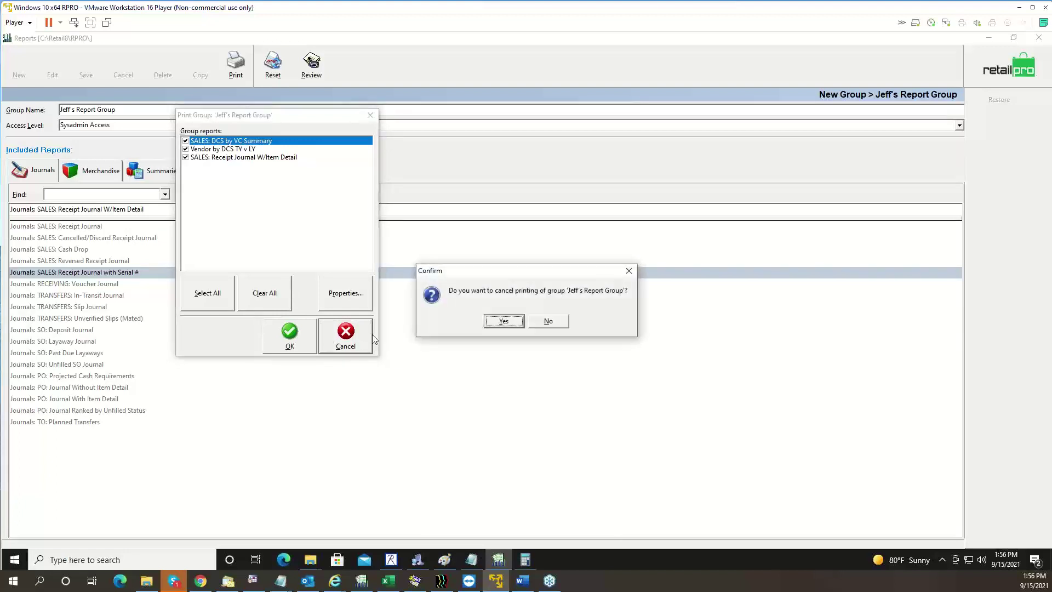
pyautogui.click(501, 322)
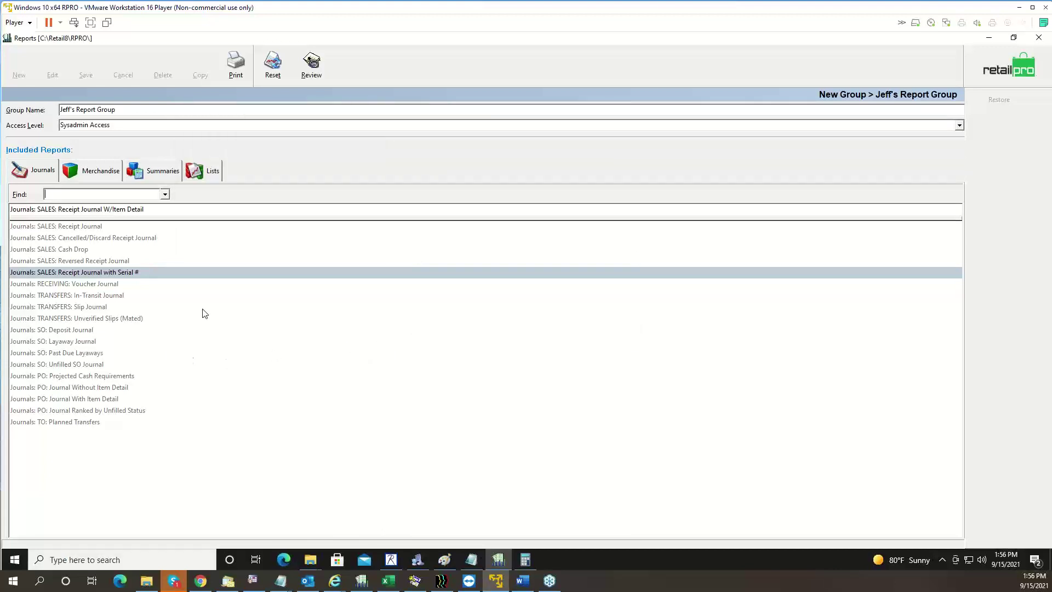
# Return to the report groups overview and check the "Nothing to Print" topic under Troubleshooting Reports in the Word outline
pyautogui.click(994, 67)
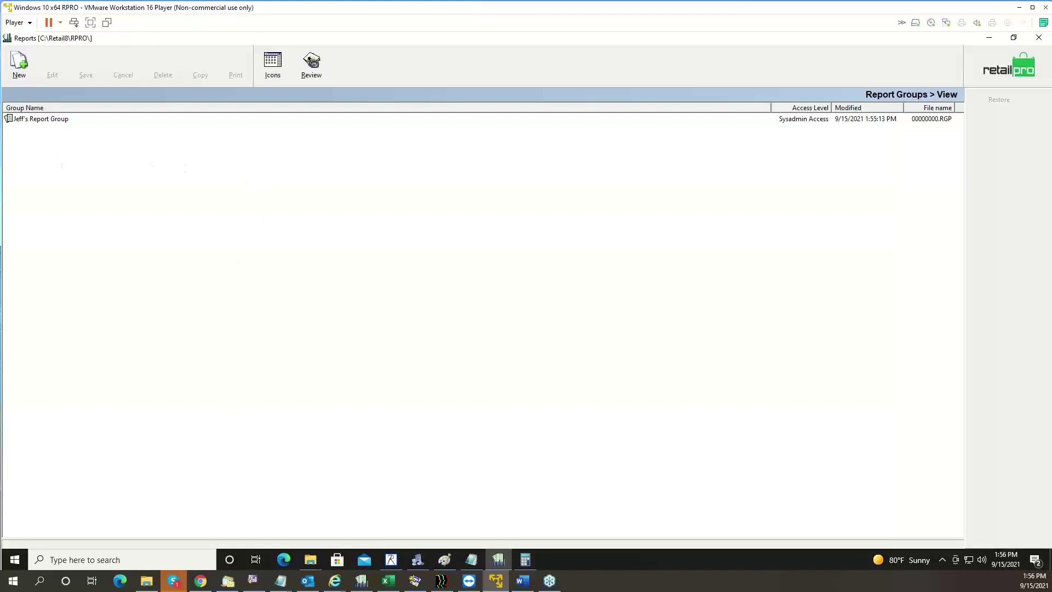
pyautogui.moveTo(0, 116); pyautogui.dragTo(534, 83)
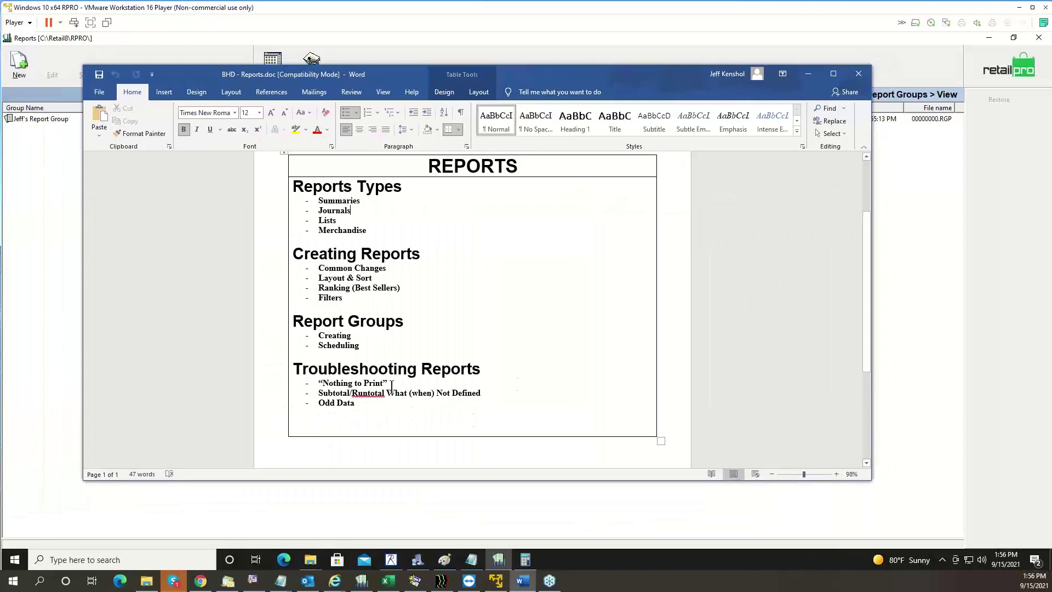
pyautogui.click(282, 379)
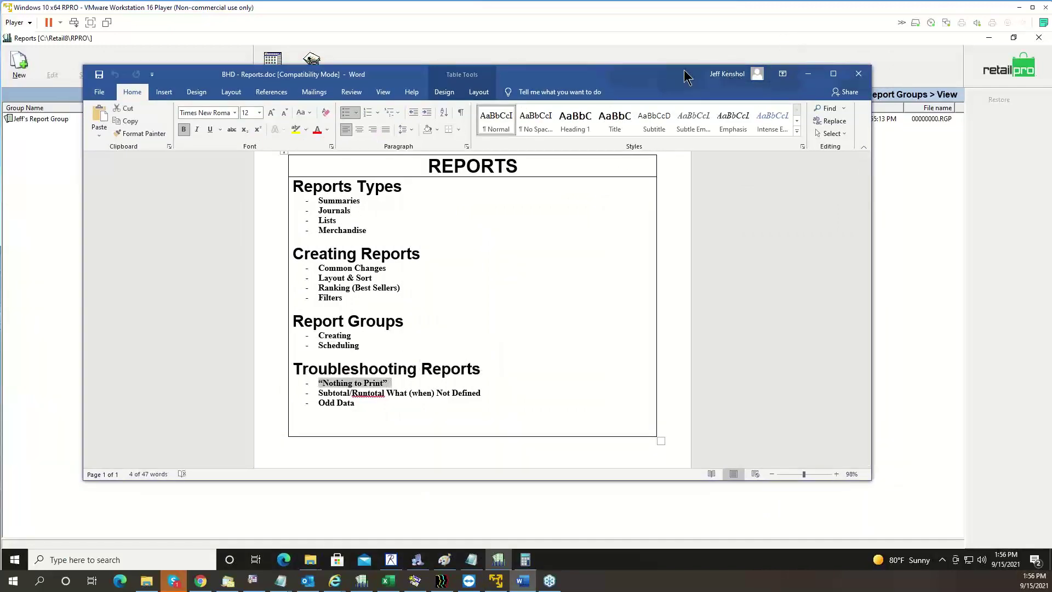
pyautogui.moveTo(518, 76); pyautogui.dragTo(0, 113)
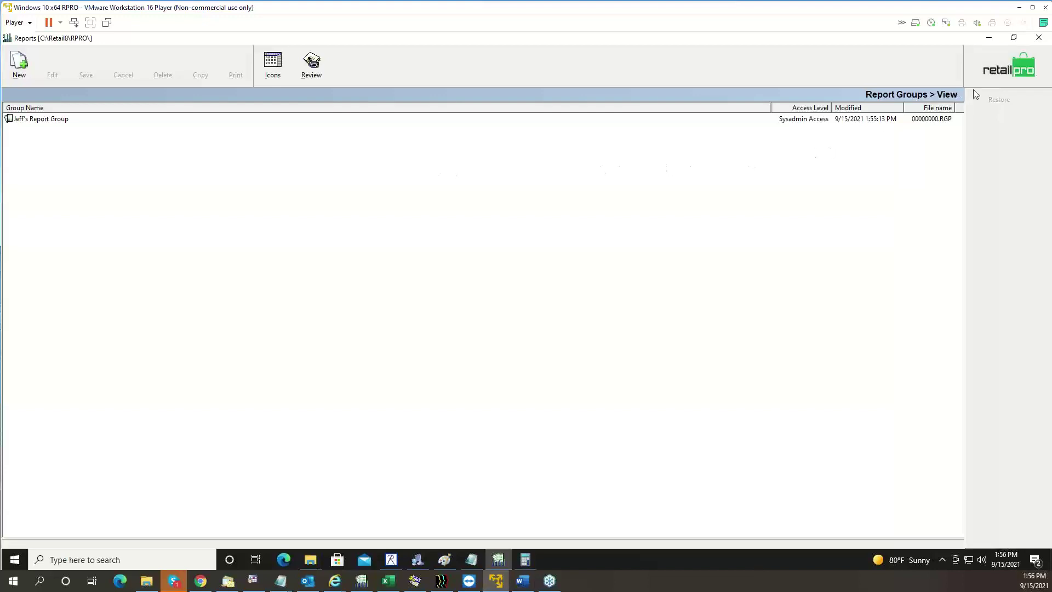
# Run the summary report SALES: DCS by VC Summary with its receipt date filter set to WTD (last year)
pyautogui.click(990, 86)
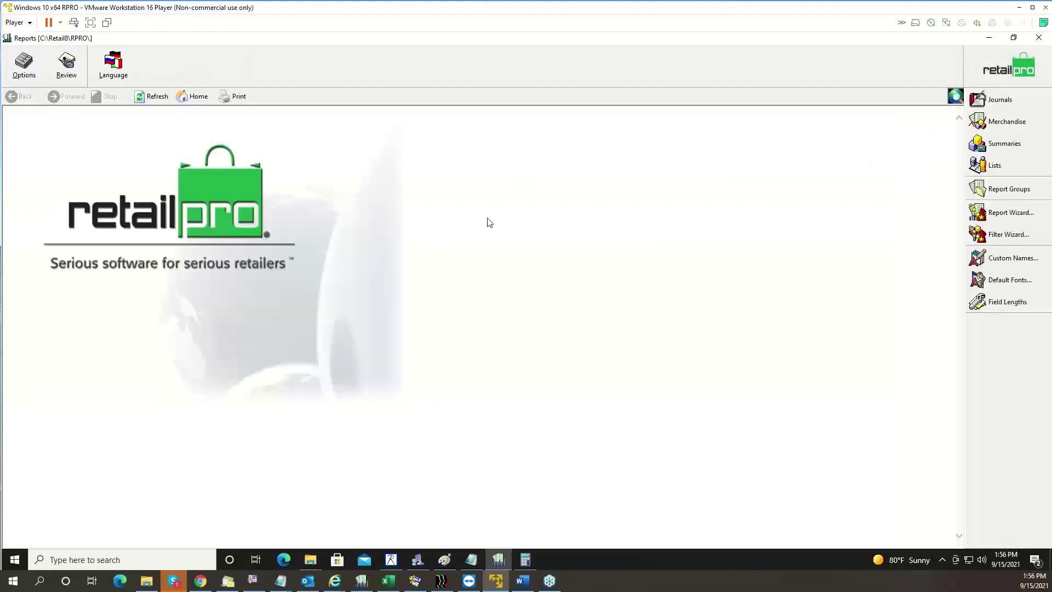
pyautogui.click(1010, 143)
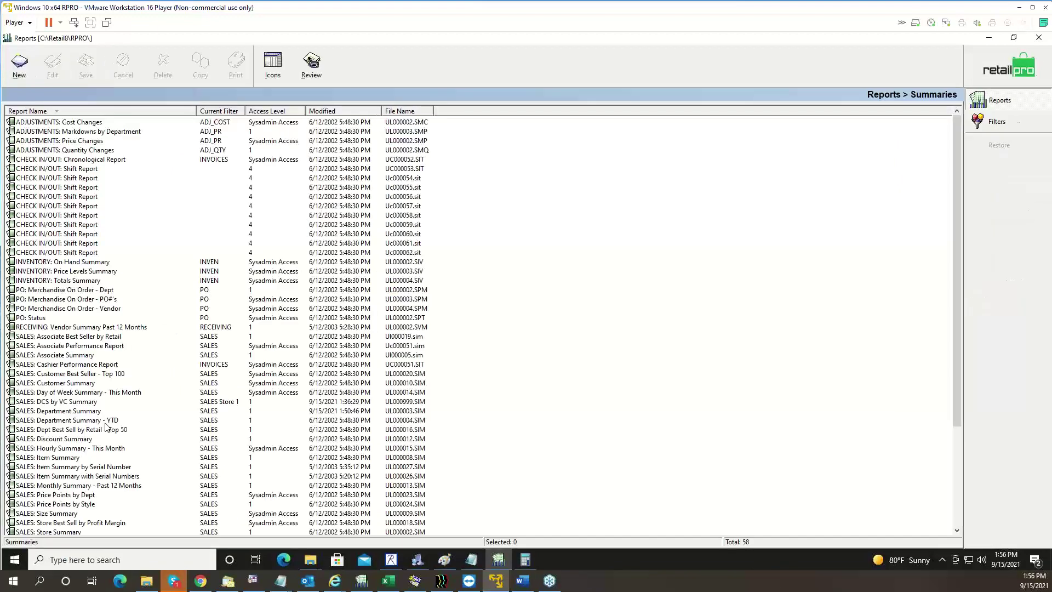
pyautogui.click(65, 402)
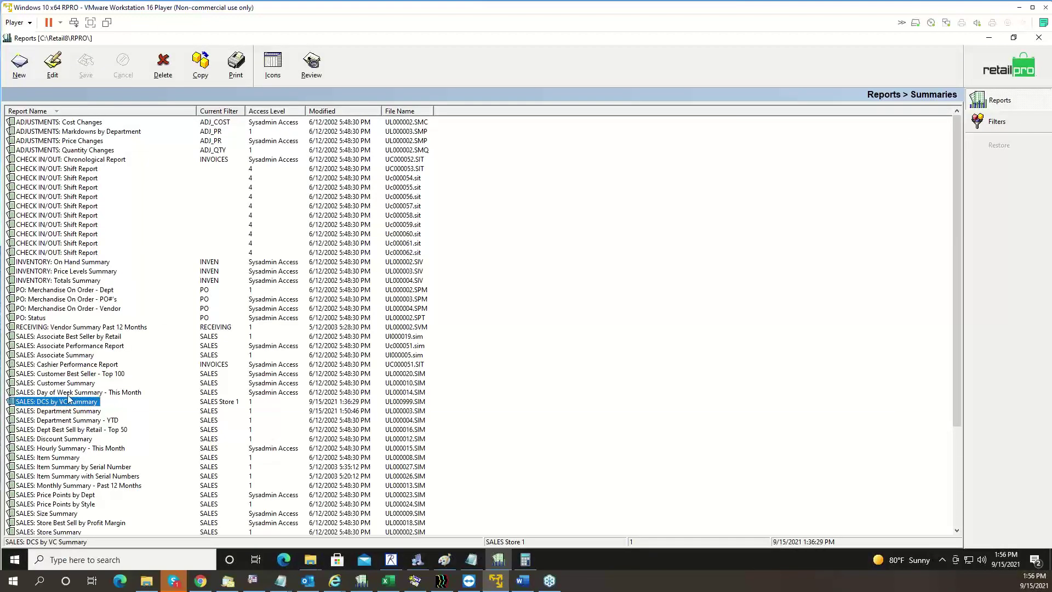
pyautogui.click(235, 65)
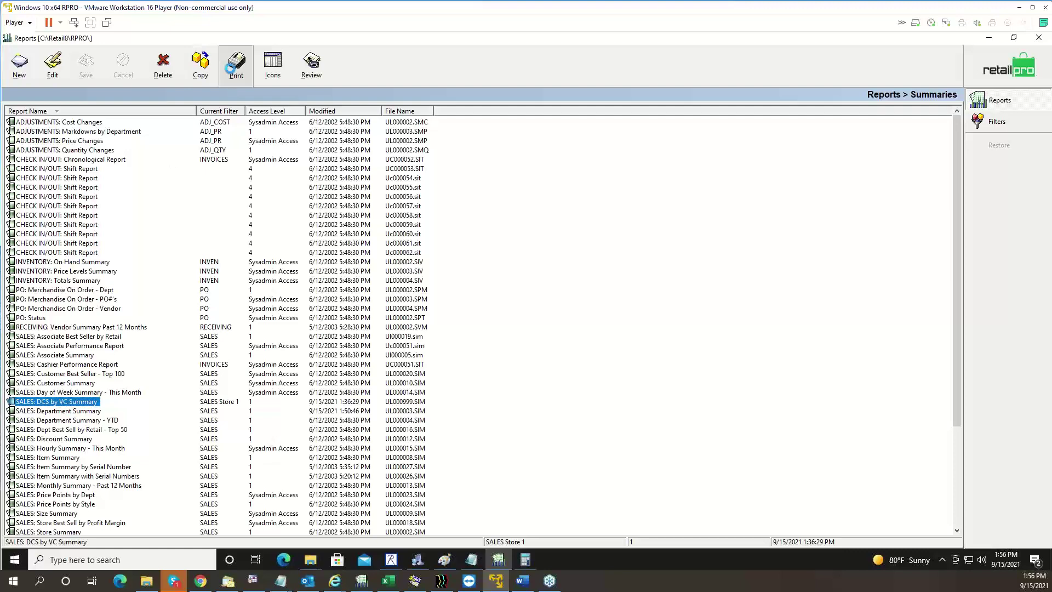
pyautogui.click(486, 226)
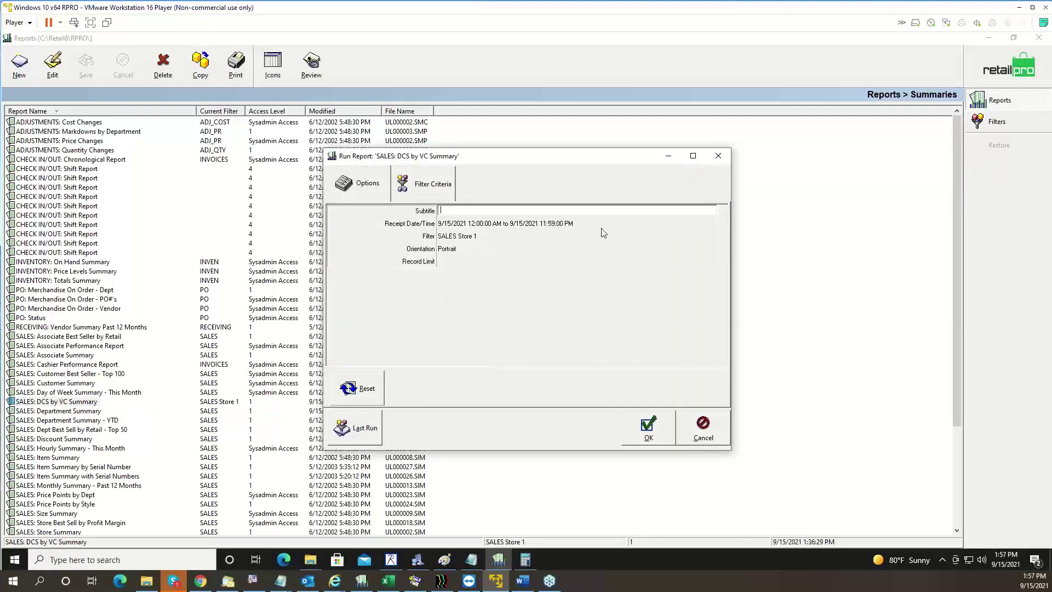
pyautogui.click(711, 222)
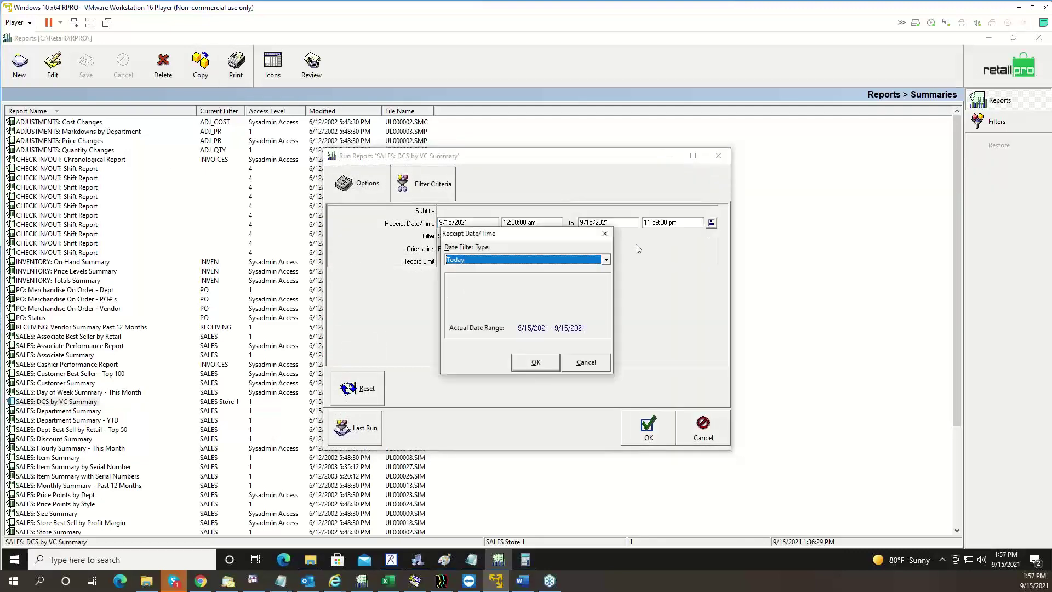
pyautogui.click(566, 259)
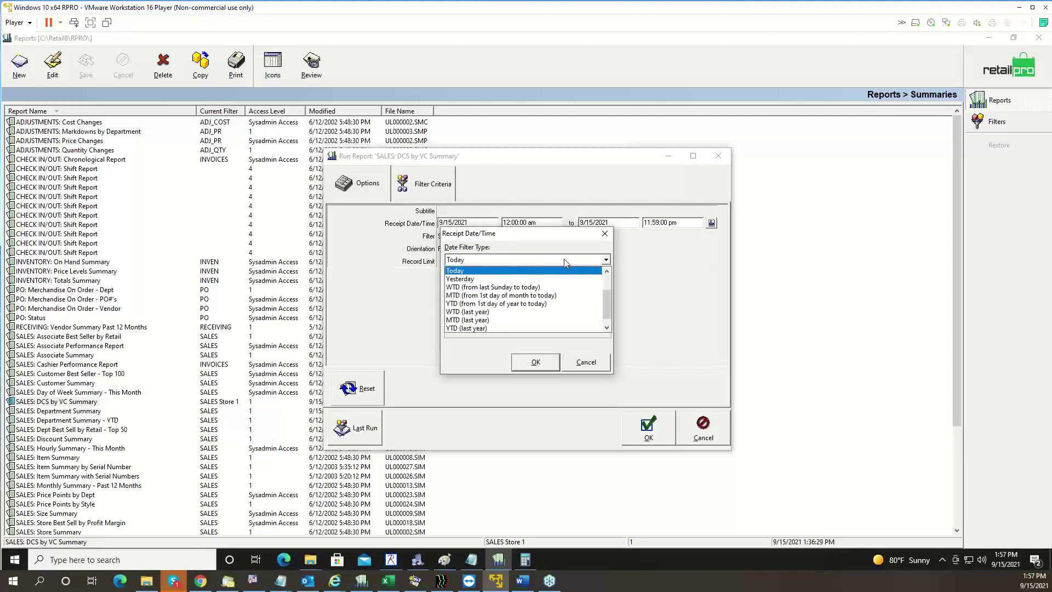
pyautogui.click(510, 314)
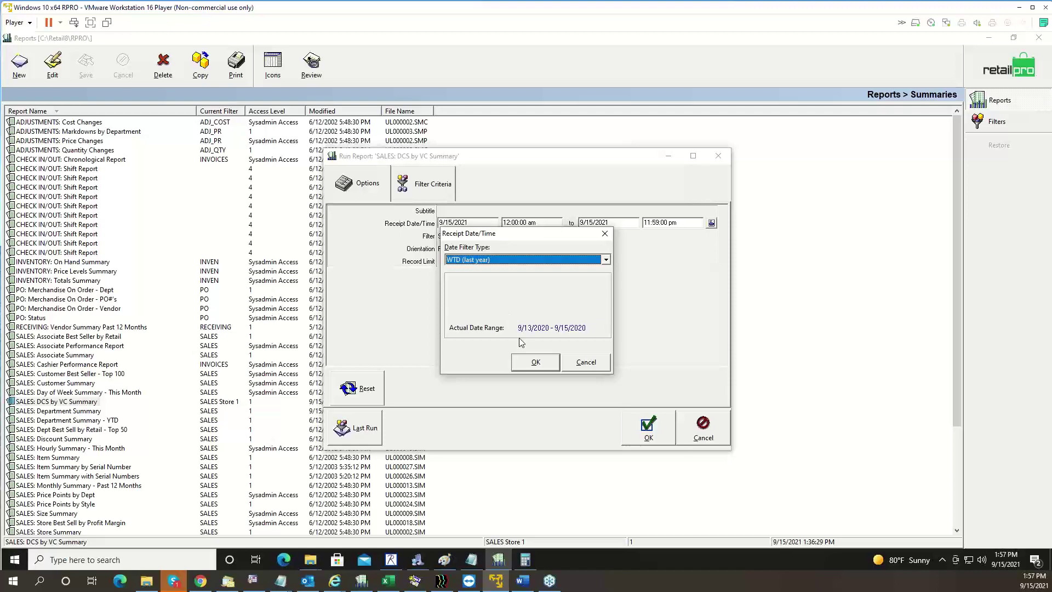
pyautogui.click(536, 362)
pyautogui.click(651, 436)
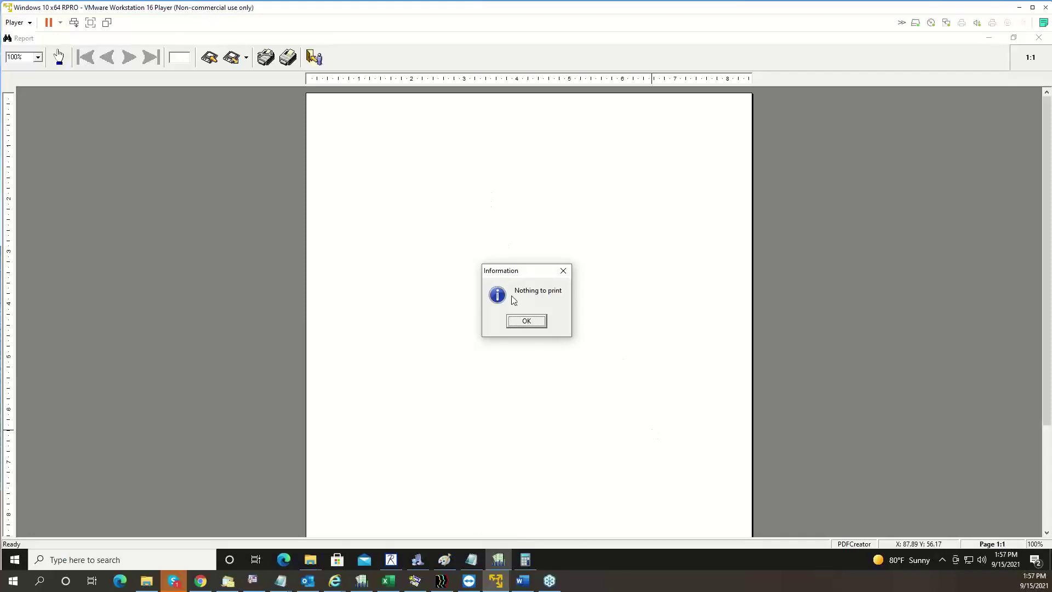
pyautogui.click(531, 323)
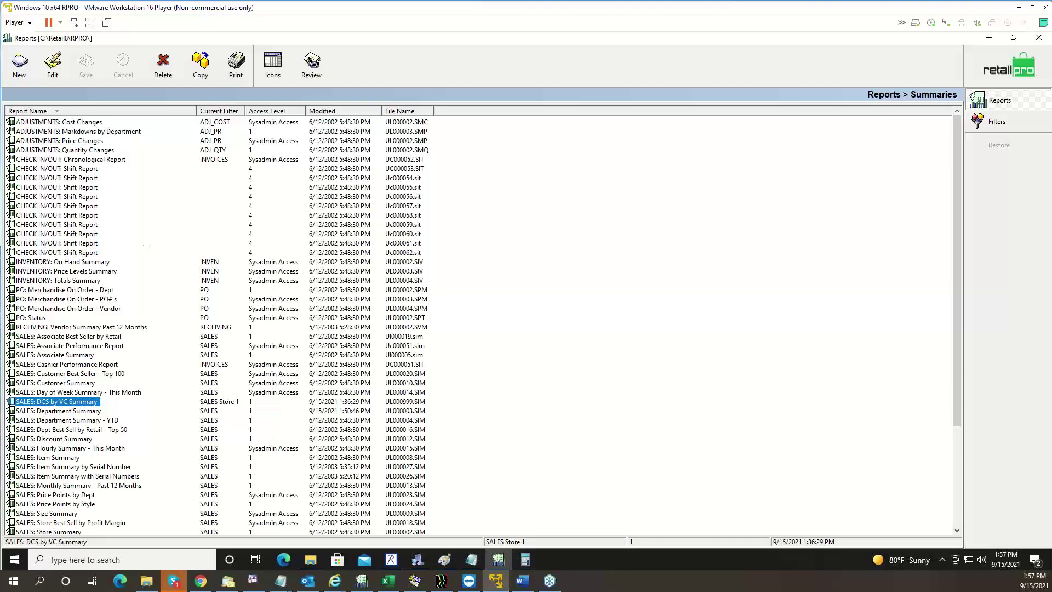
# Open the SALES: DCS by VC Summary report for editing and show its totals settings
pyautogui.click(19, 64)
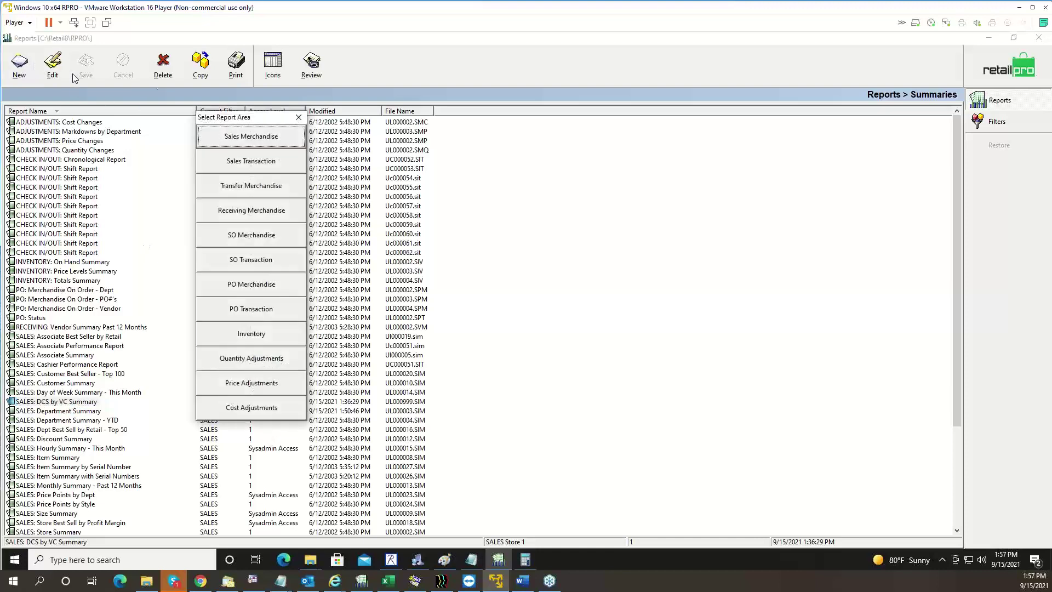
pyautogui.click(298, 117)
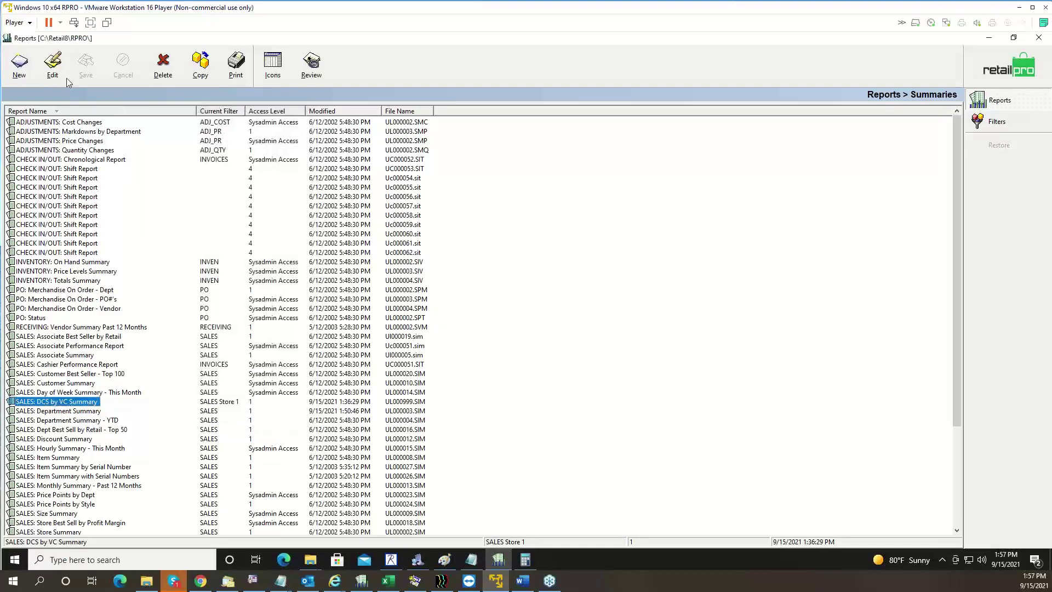
pyautogui.click(55, 64)
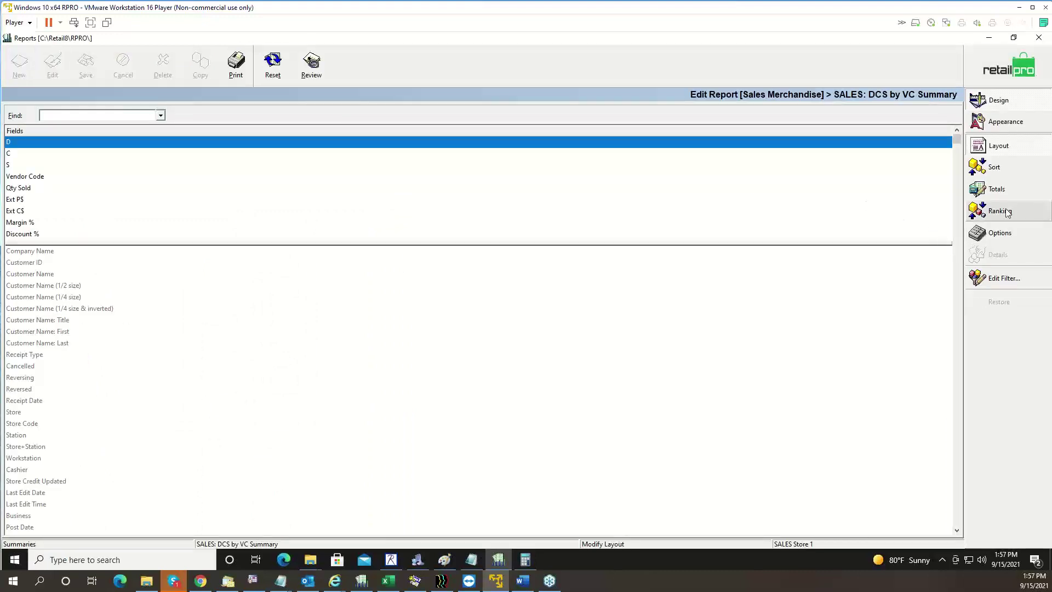
pyautogui.click(997, 189)
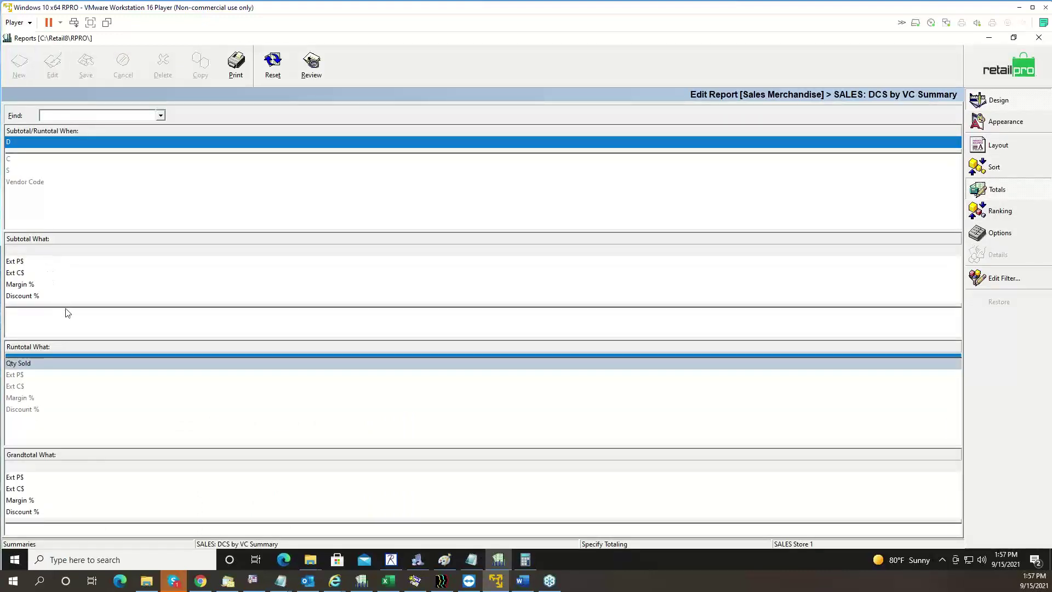
# Remove all fields from Subtotal What in SALES: DCS by VC Summary and try to run the report
pyautogui.moveTo(66, 307); pyautogui.dragTo(62, 245)
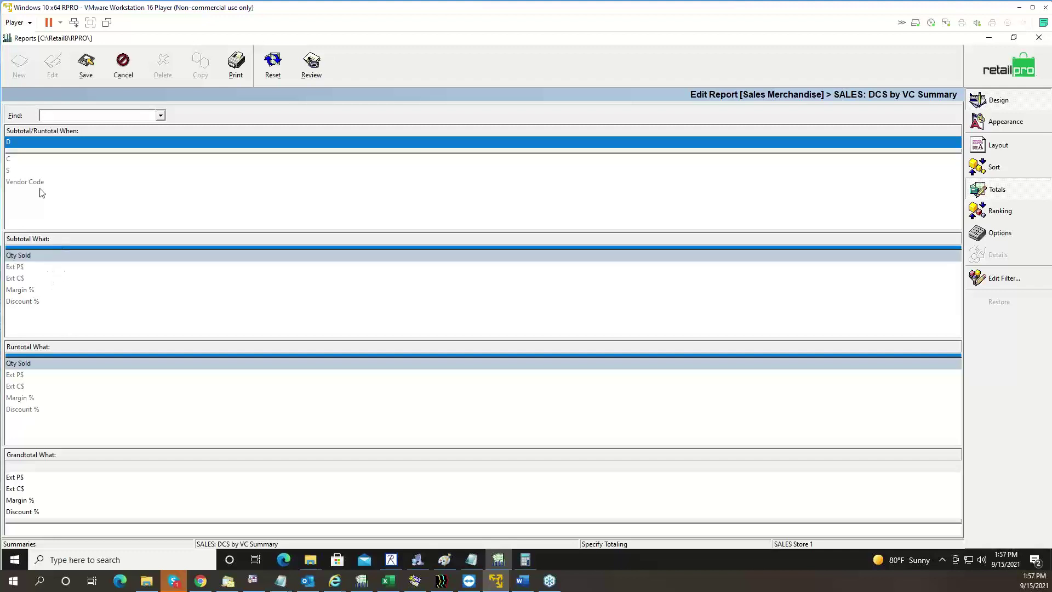
pyautogui.click(32, 257)
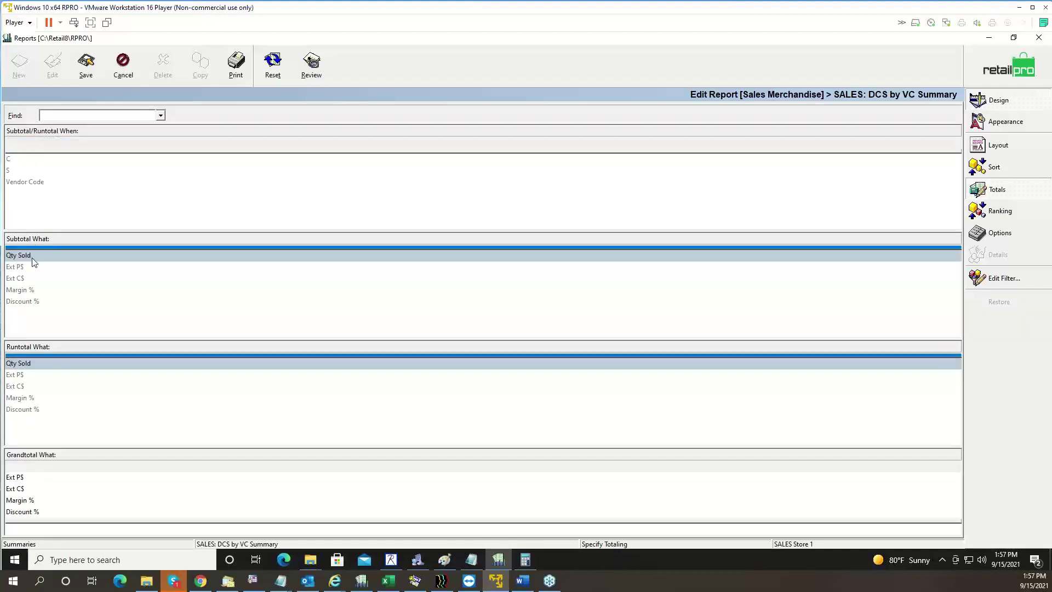
pyautogui.click(234, 64)
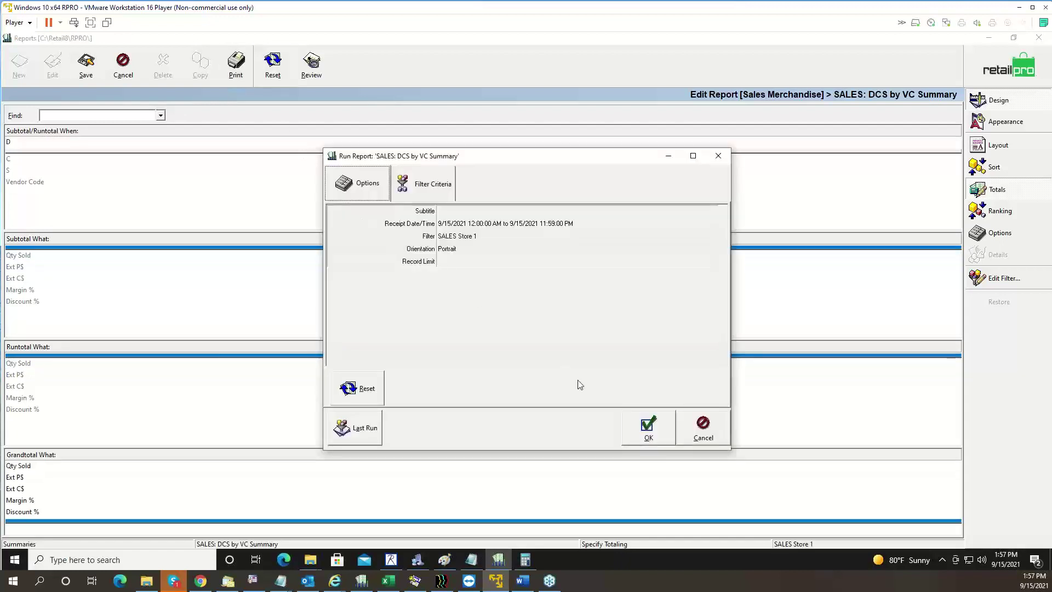
pyautogui.click(636, 425)
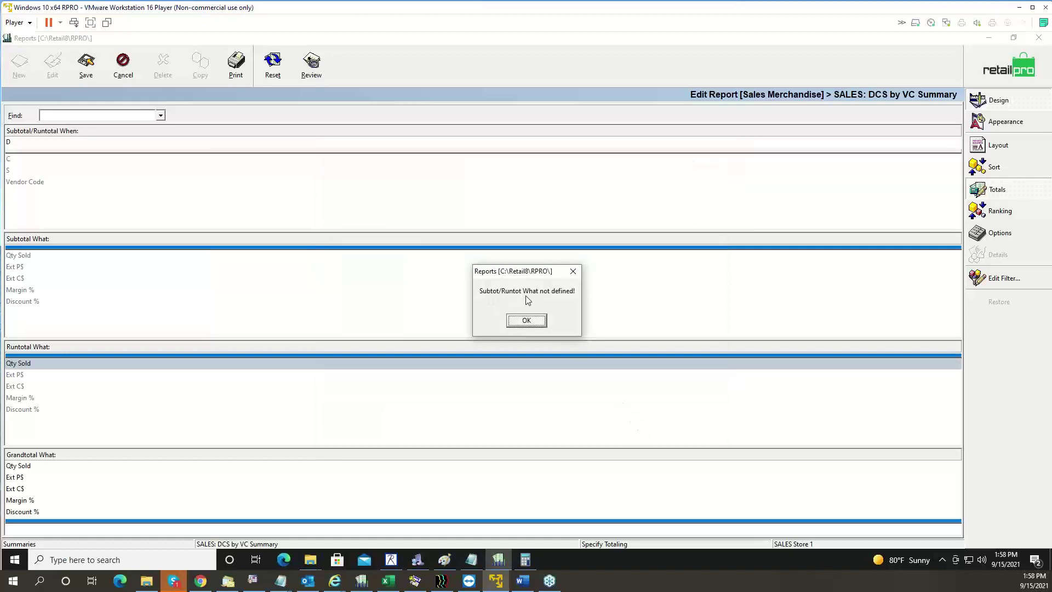
pyautogui.click(534, 323)
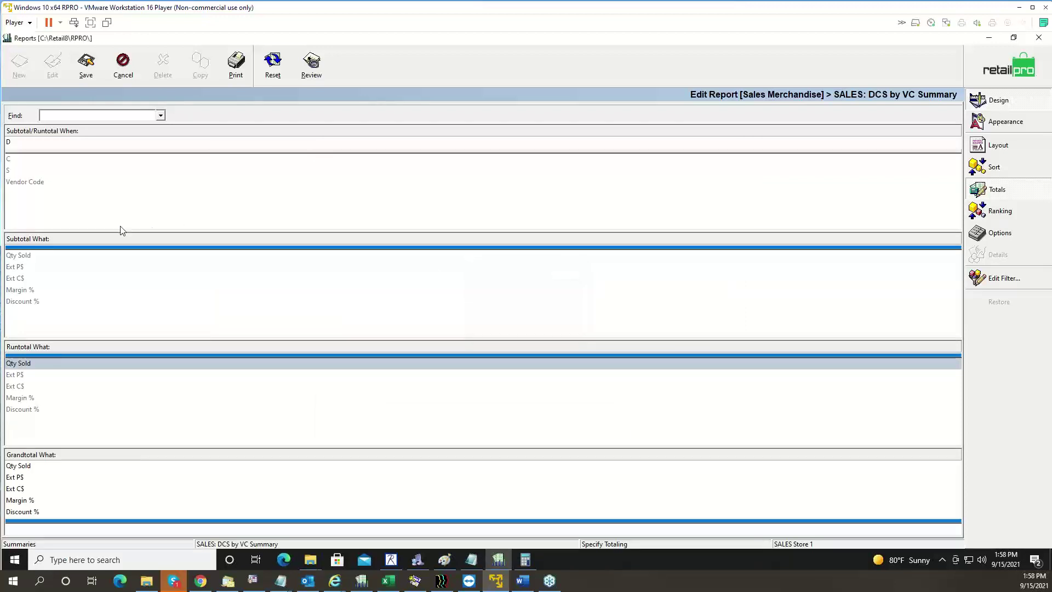
# Include all Subtotal What fields, remove D from Subtotal/Runtotal When, and try to run the report again
pyautogui.moveTo(101, 248); pyautogui.dragTo(100, 309)
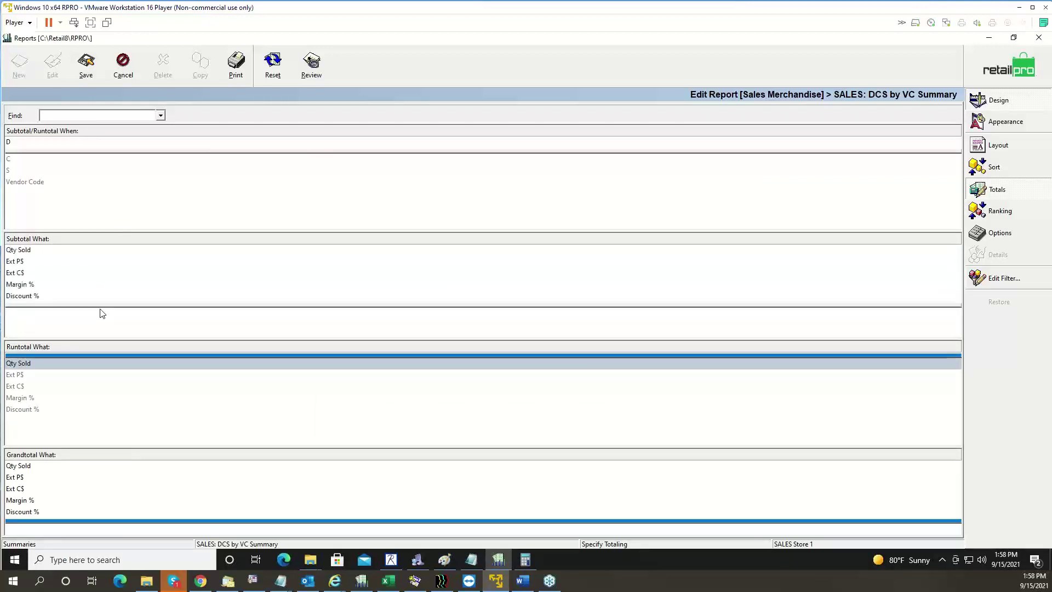
pyautogui.moveTo(85, 152)
pyautogui.mouseDown()
pyautogui.moveTo(85, 132)
pyautogui.moveTo(94, 140)
pyautogui.mouseUp()
pyautogui.click(227, 62)
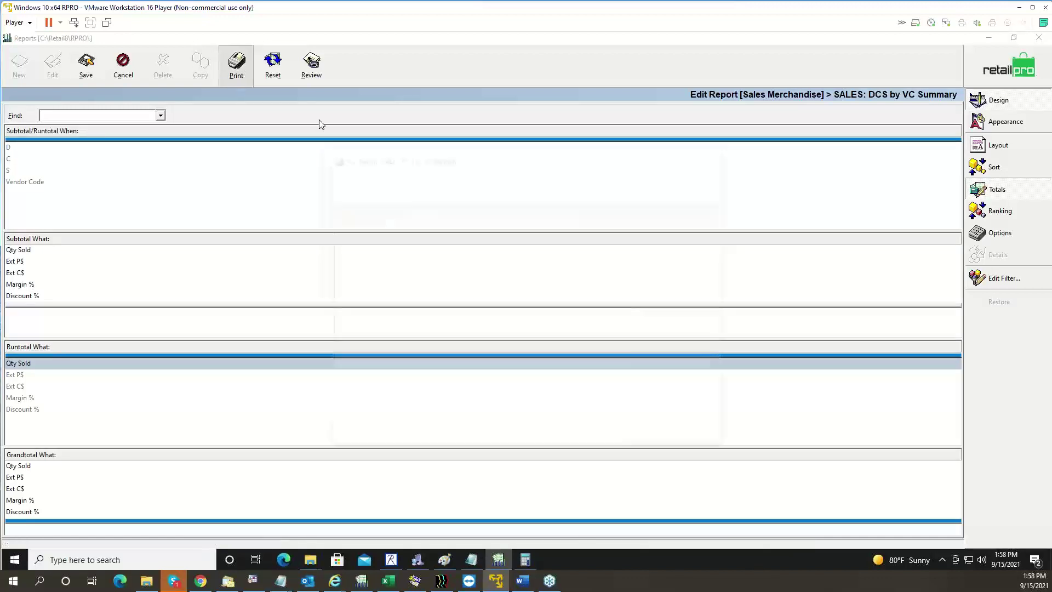
pyautogui.click(645, 429)
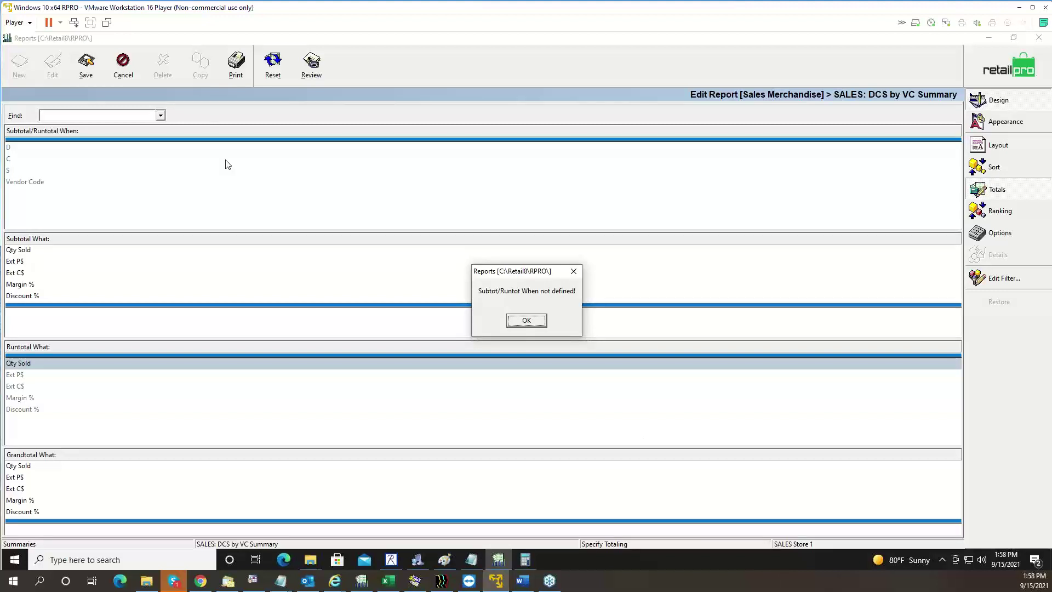
pyautogui.click(530, 320)
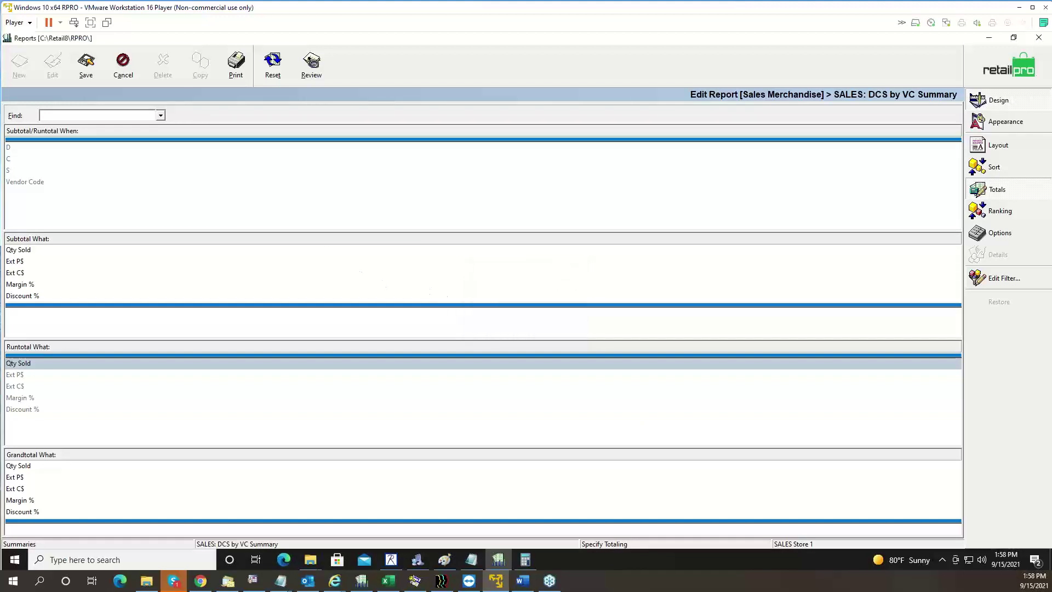
# Add D to Subtotal/Runtotal When, include all fields from Qty Sold to Discount % in Runtotal What, and save the report
pyautogui.click(32, 151)
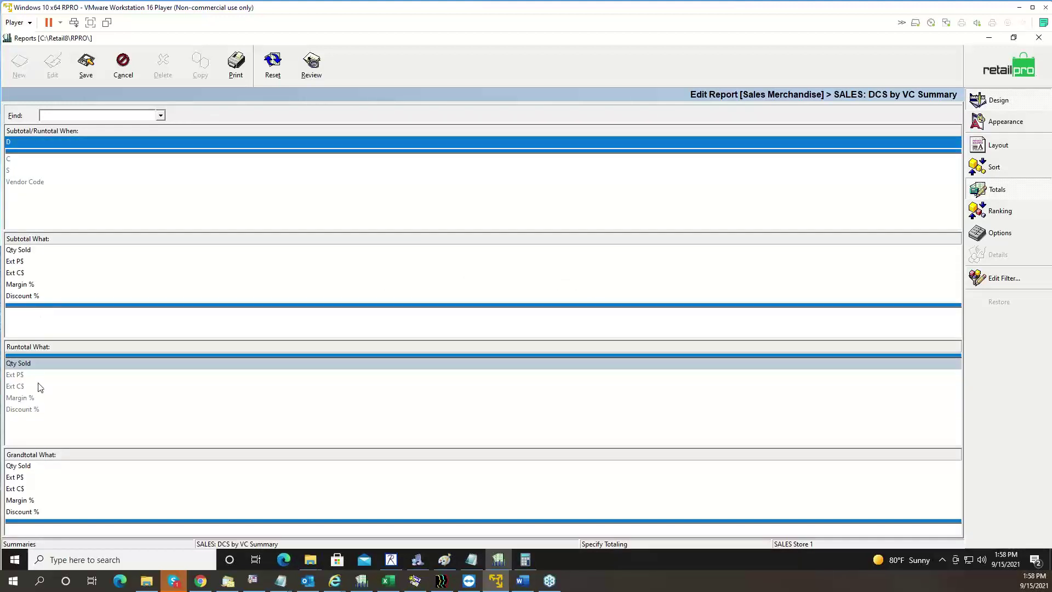
pyautogui.moveTo(44, 354); pyautogui.dragTo(44, 415)
pyautogui.click(82, 66)
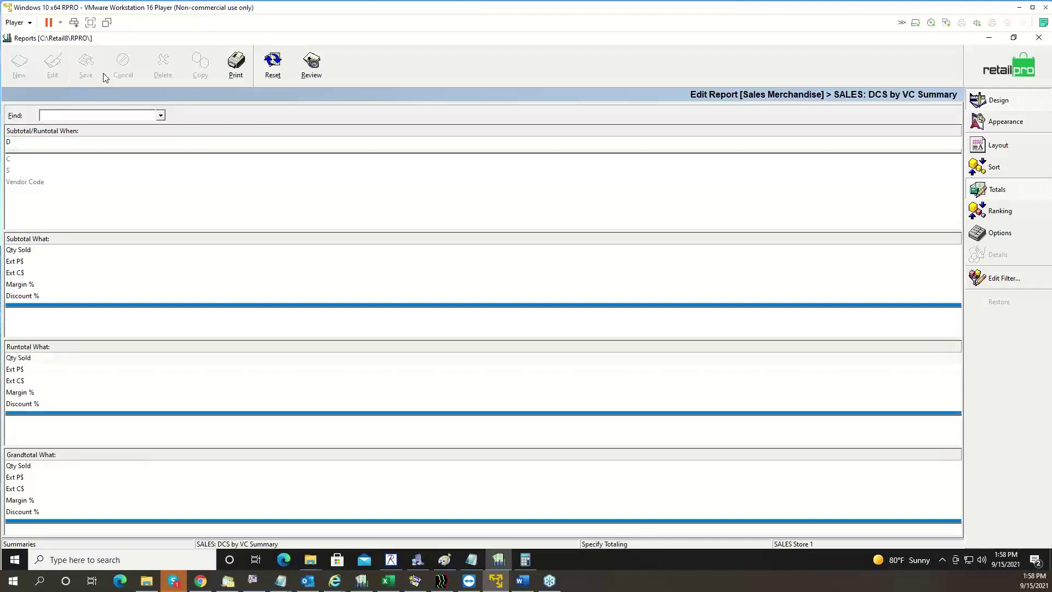
# Run SALES: DCS by VC Summary, examine its subtotals and running totals at 200% zoom, and close the preview without saving it
pyautogui.click(236, 66)
pyautogui.click(650, 425)
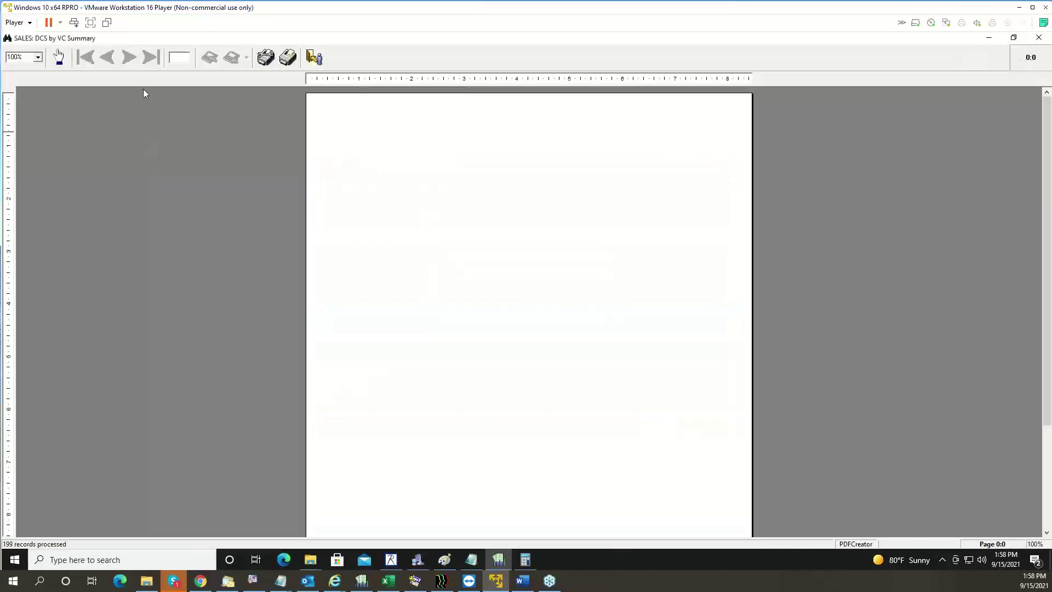
pyautogui.click(38, 57)
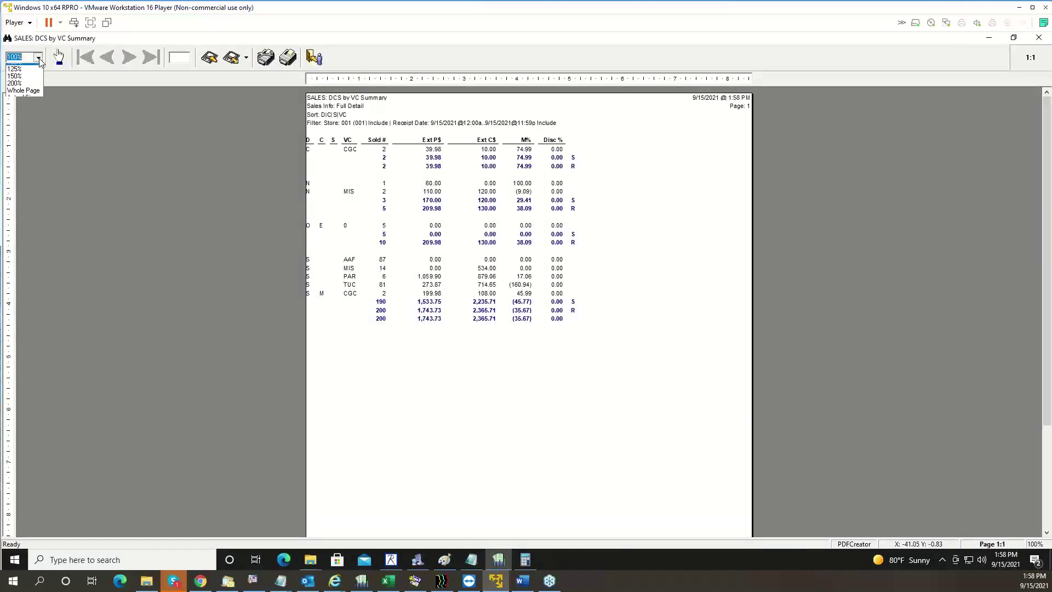
pyautogui.click(15, 96)
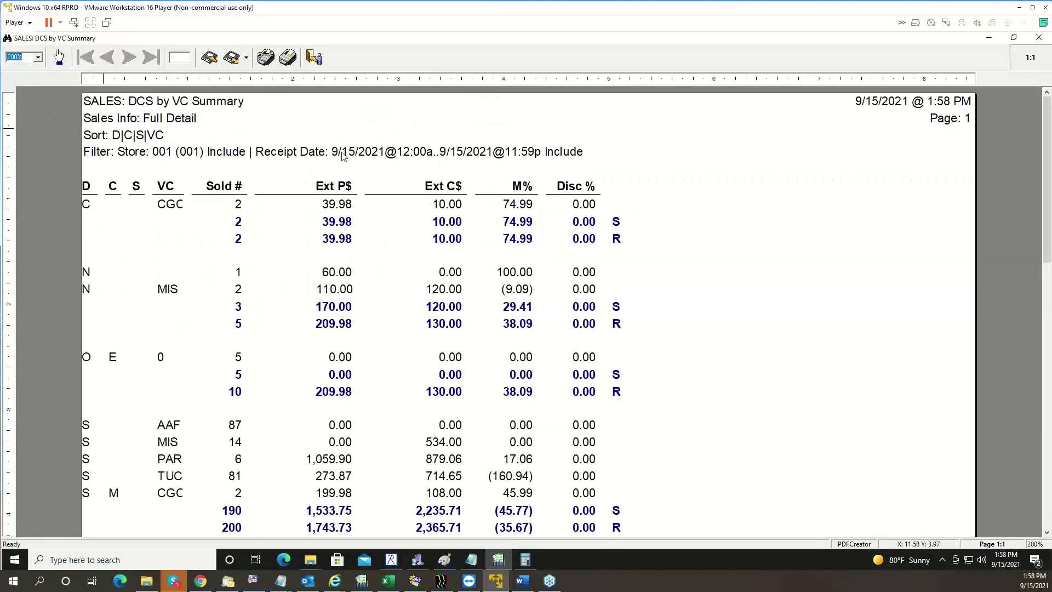
pyautogui.moveTo(1048, 137); pyautogui.dragTo(1045, 166)
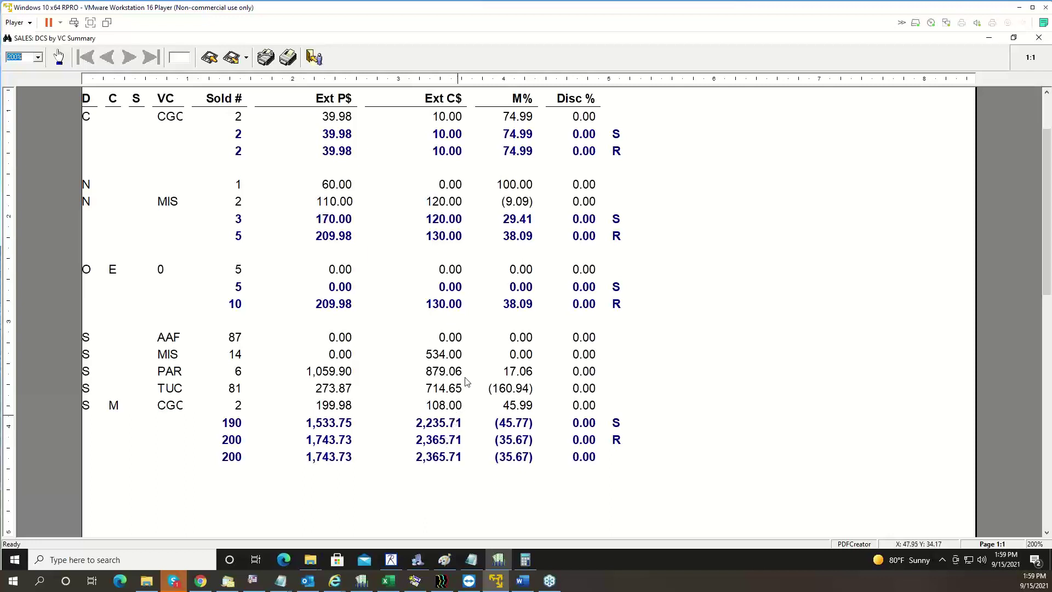
pyautogui.click(314, 57)
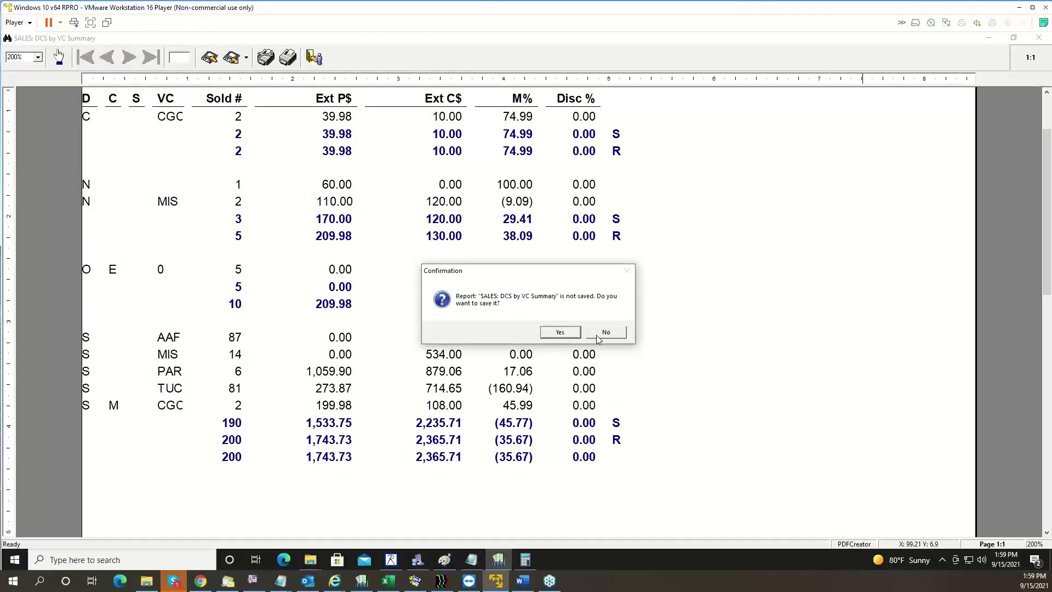
pyautogui.click(605, 333)
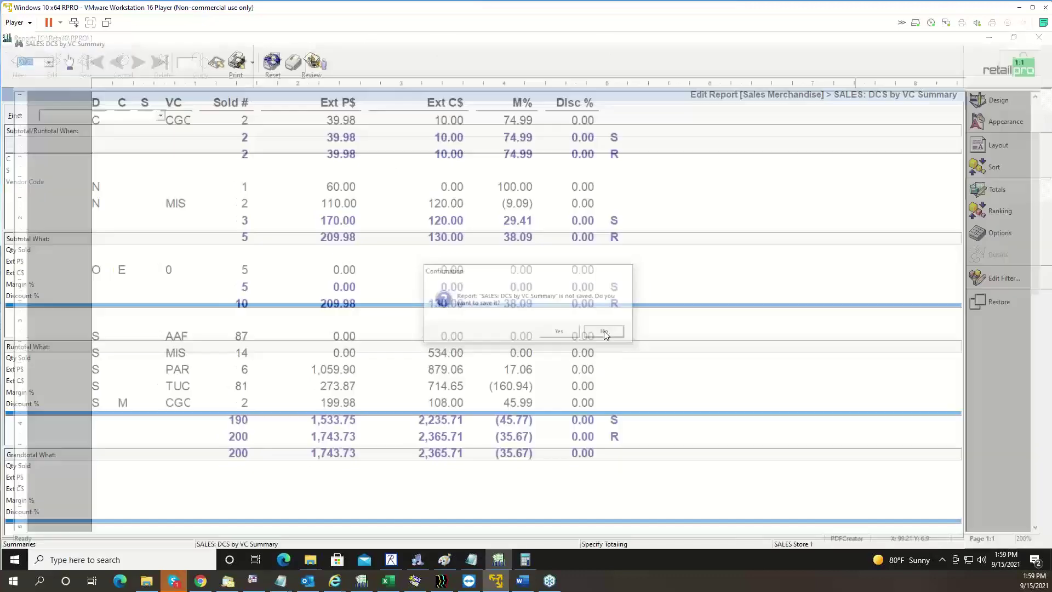
# Edit SALES: Monthly Summary - Past 12 Months to run-total all fields from Qty Sold to Margin % when Month changes
pyautogui.click(1027, 73)
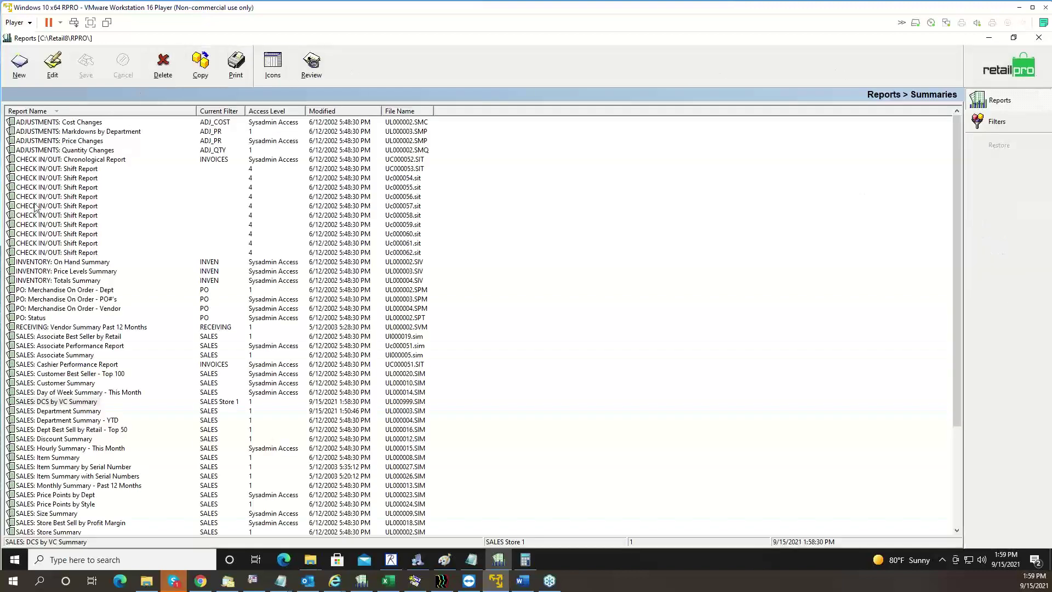
pyautogui.click(32, 476)
pyautogui.click(56, 486)
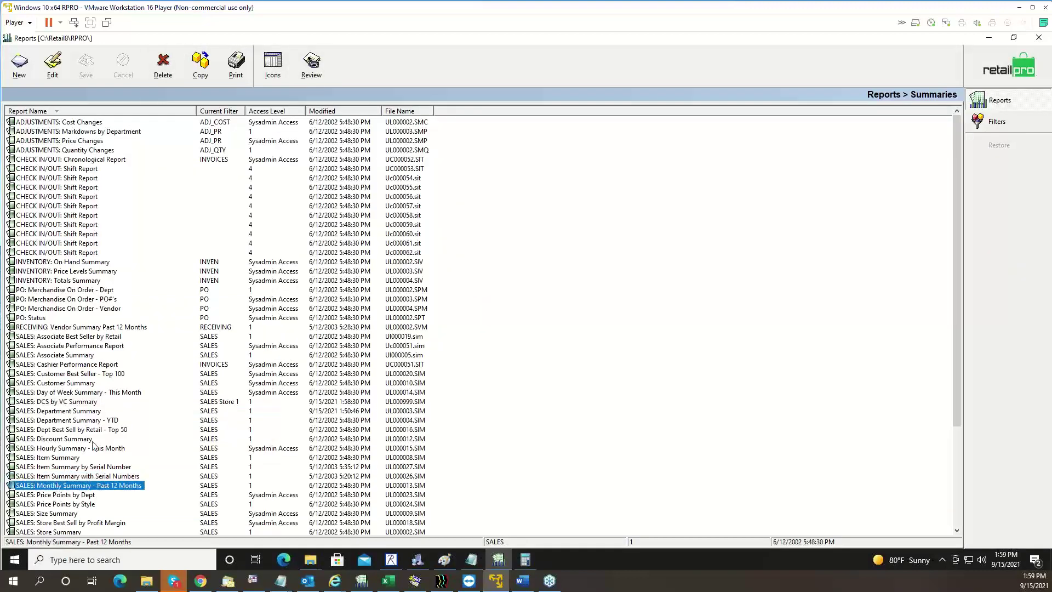
pyautogui.click(53, 63)
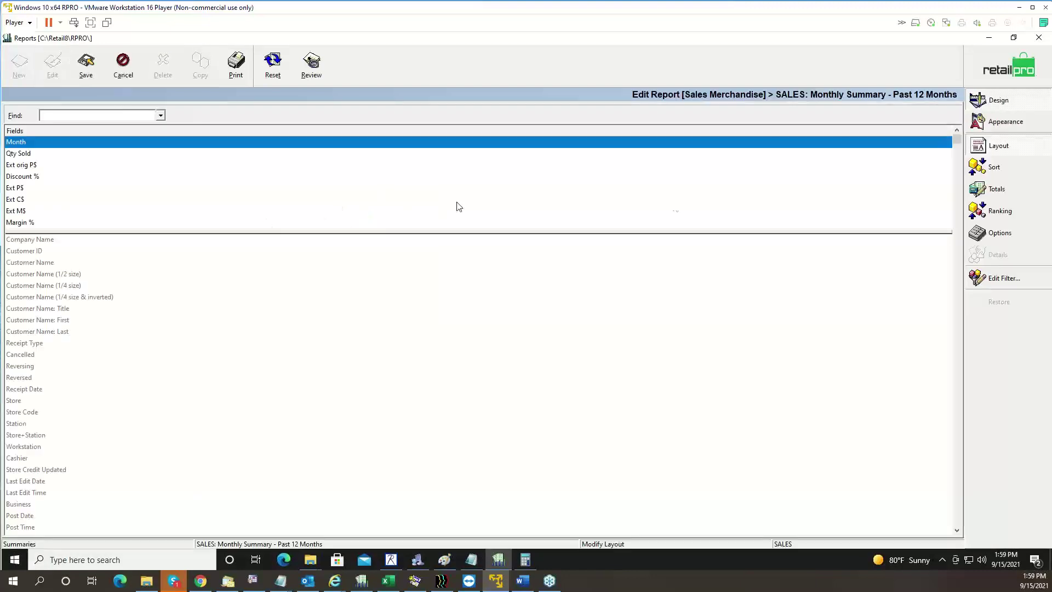
pyautogui.click(994, 167)
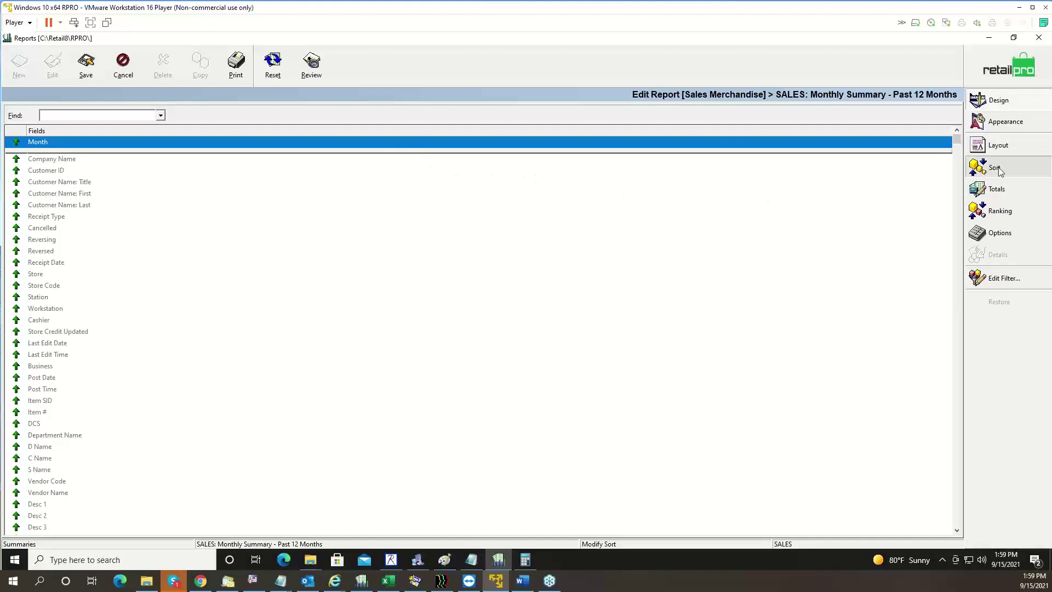
pyautogui.click(1009, 192)
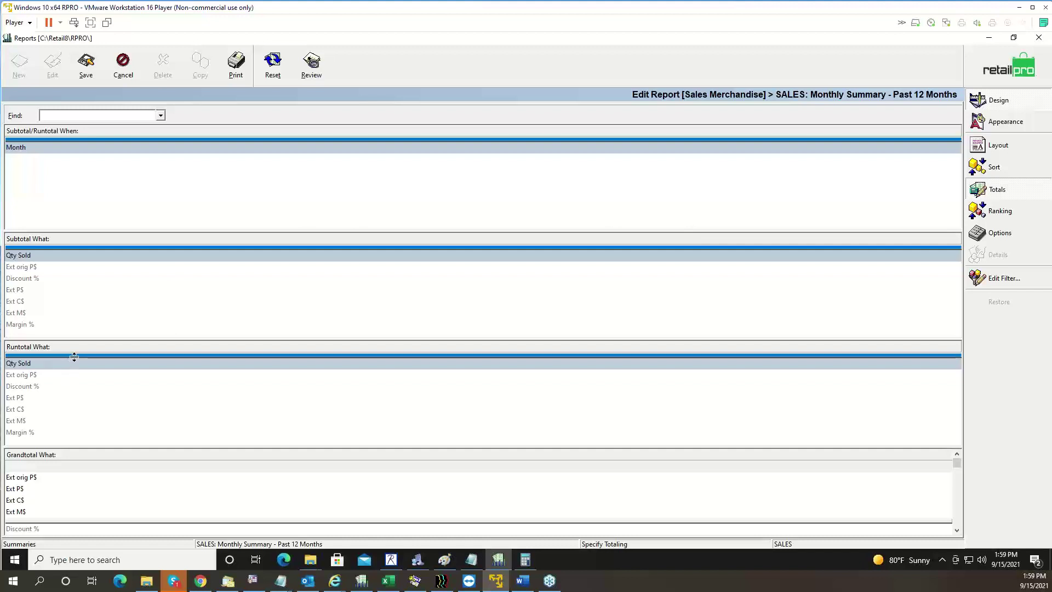
pyautogui.moveTo(73, 357); pyautogui.dragTo(77, 446)
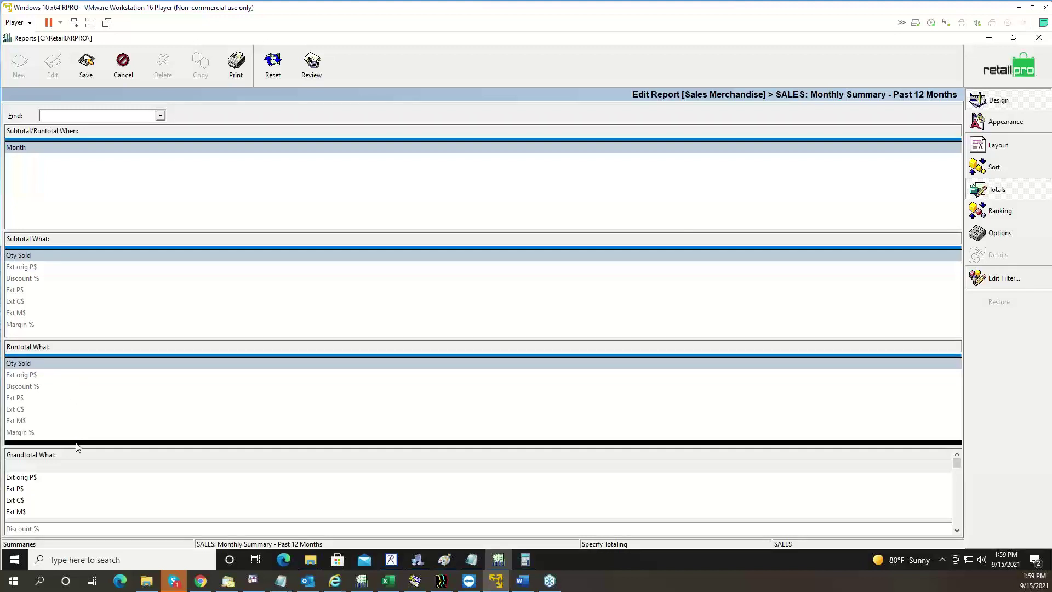
pyautogui.click(33, 144)
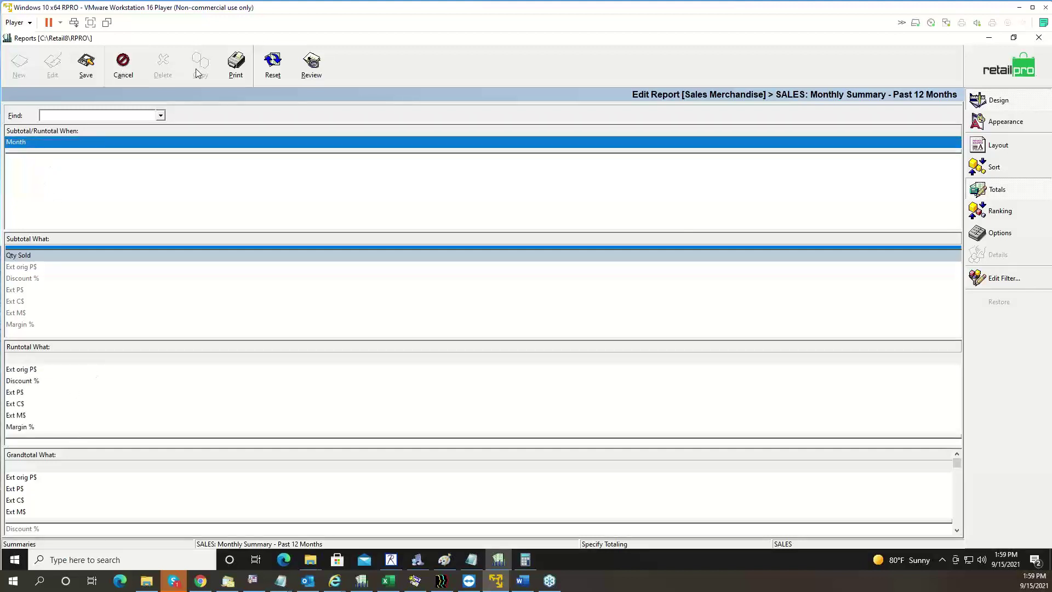
# Try to run SALES: Monthly Summary - Past 12 Months for its default receipt date range
pyautogui.click(239, 69)
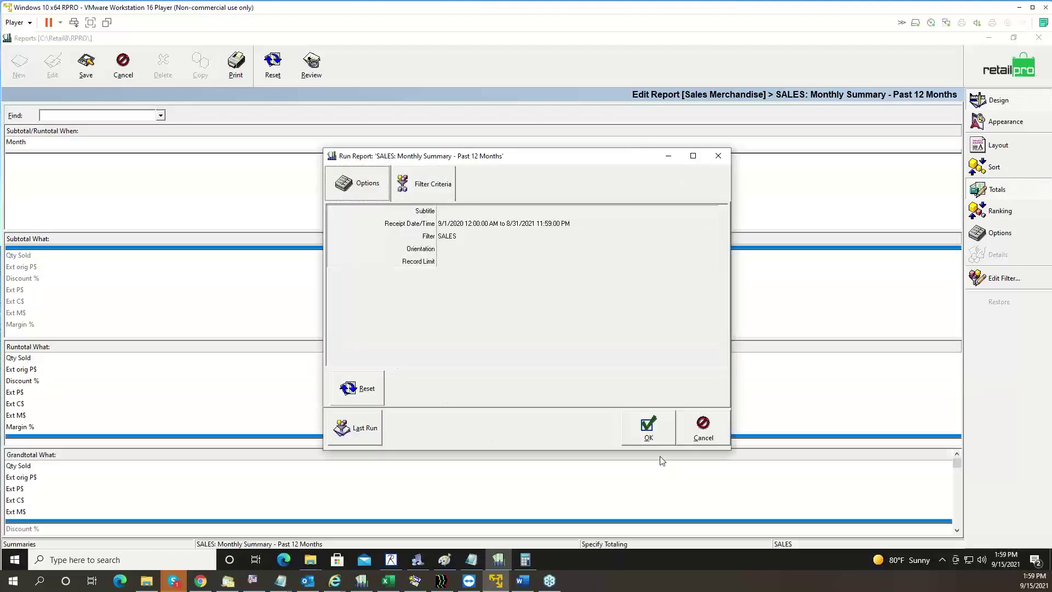
pyautogui.click(649, 430)
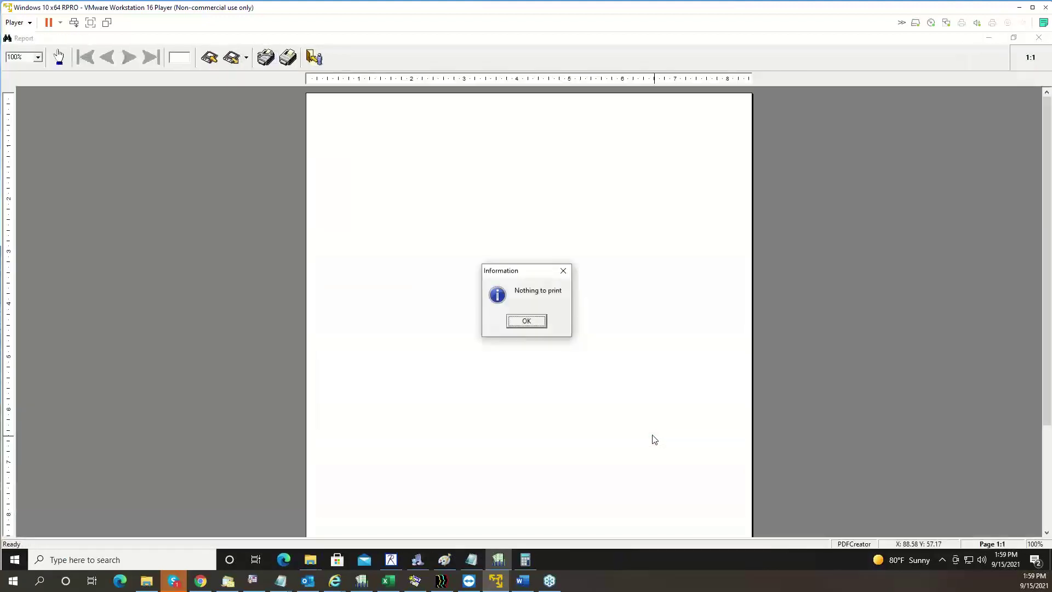
pyautogui.click(526, 321)
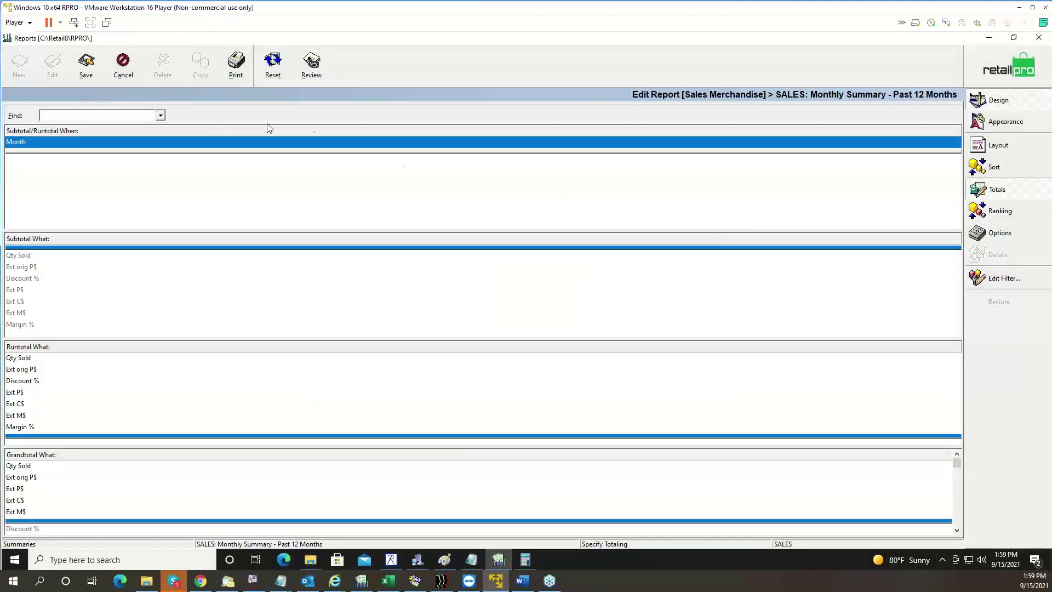
# Set the Receipt Date/Time range of SALES: Monthly Summary - Past 12 Months to 12 months starting 11 months ago
pyautogui.click(1014, 233)
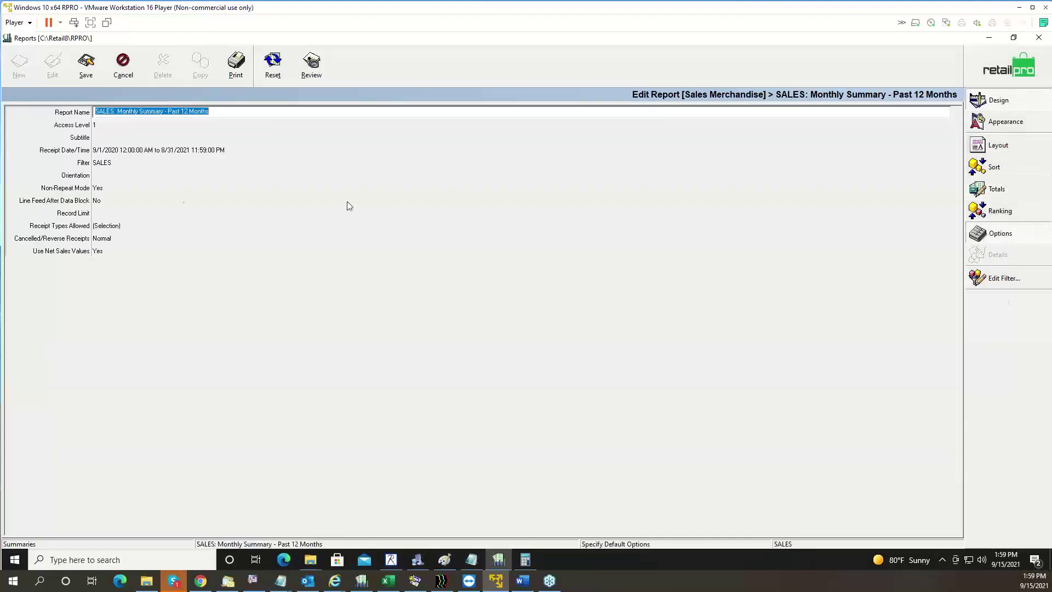
pyautogui.click(164, 151)
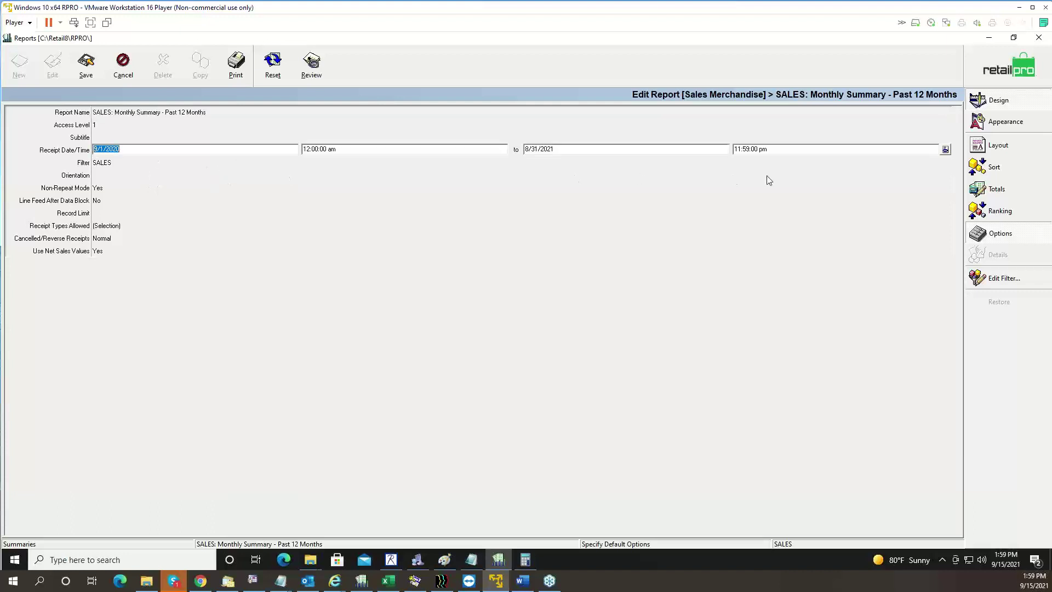
pyautogui.click(945, 149)
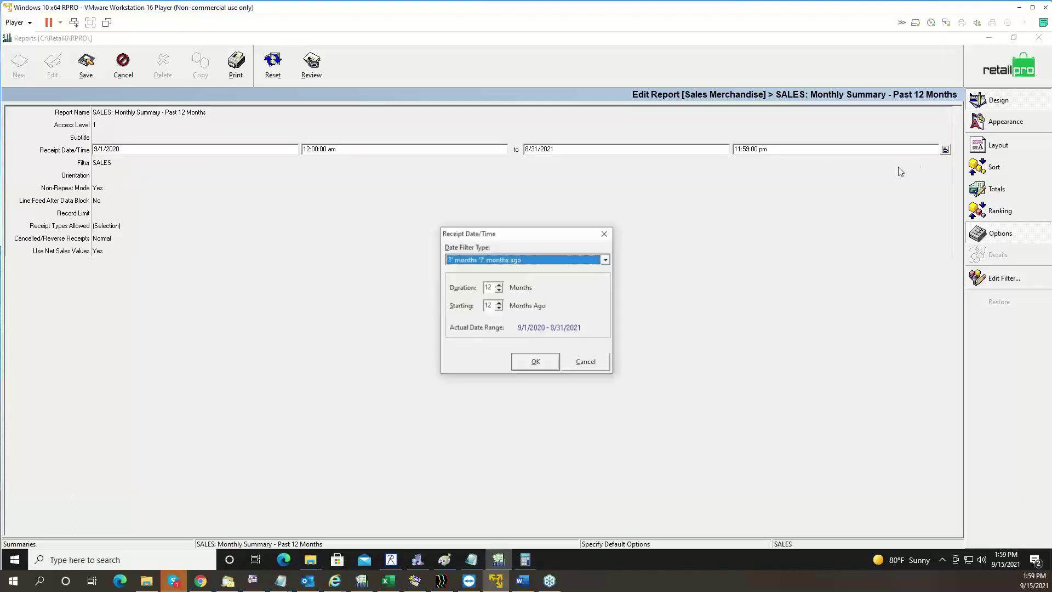
pyautogui.click(499, 308)
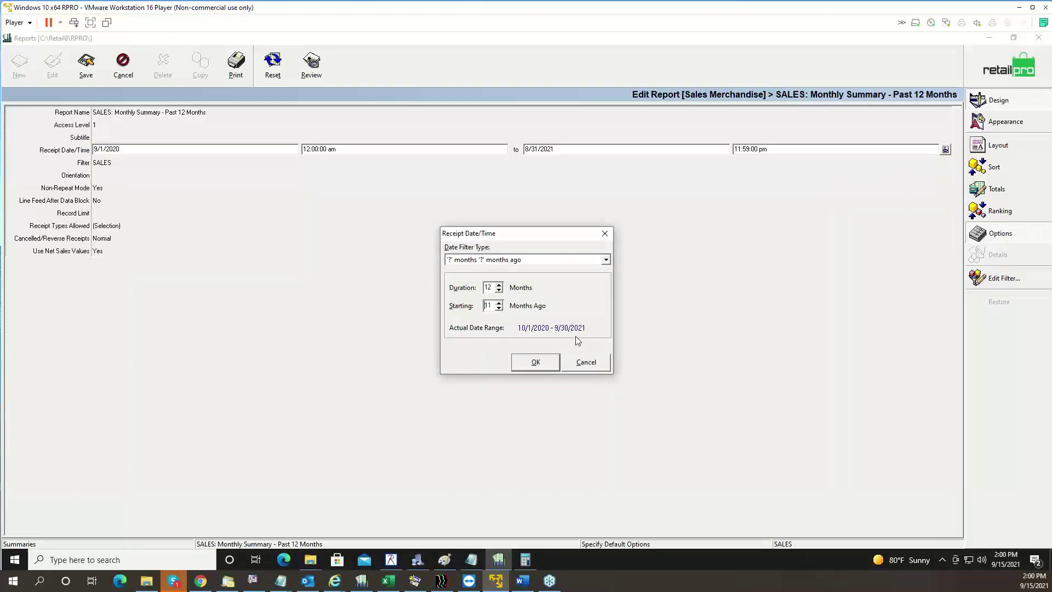
pyautogui.click(551, 360)
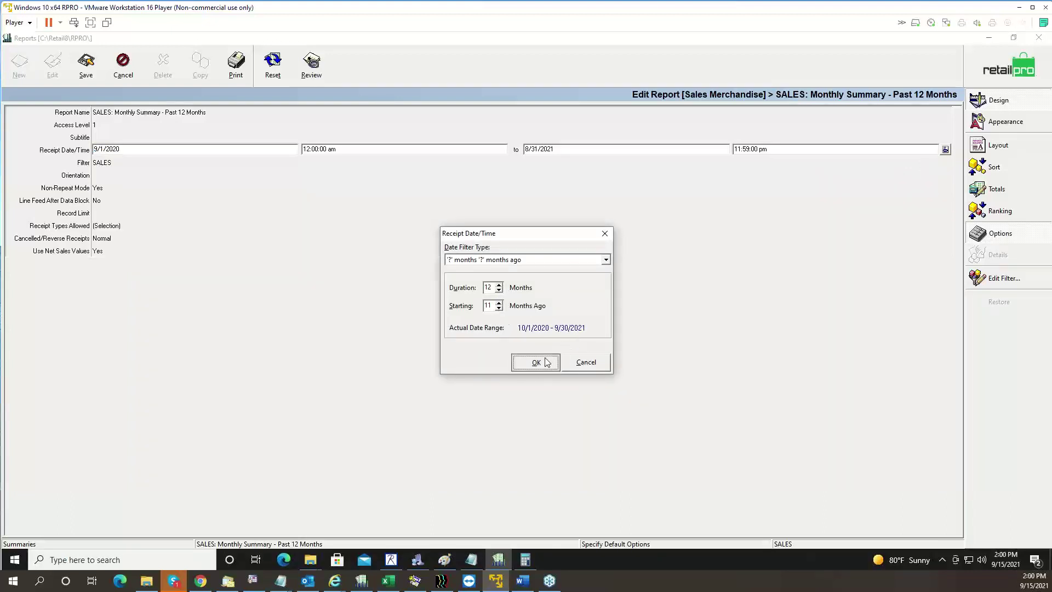
# Run SALES: Monthly Summary - Past 12 Months, examine its monthly totals, and close the preview without saving it
pyautogui.click(234, 66)
pyautogui.click(648, 429)
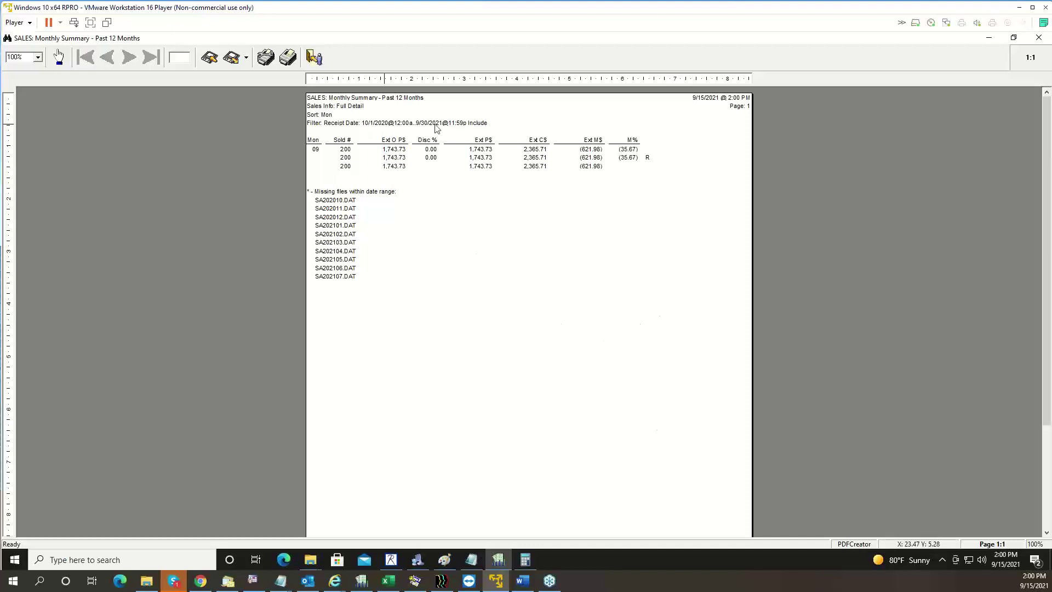
pyautogui.click(315, 60)
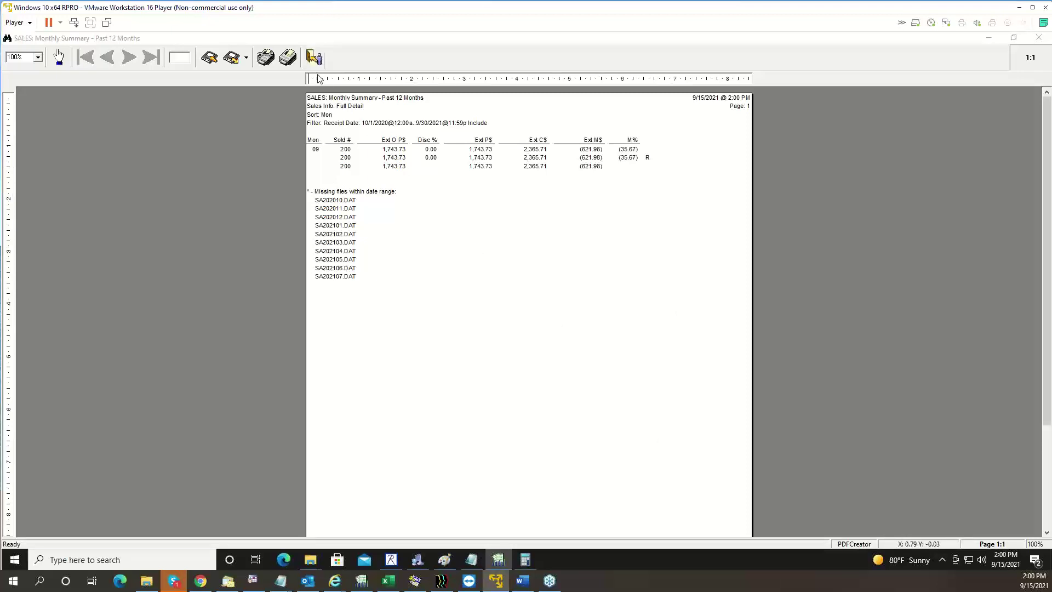
pyautogui.click(577, 334)
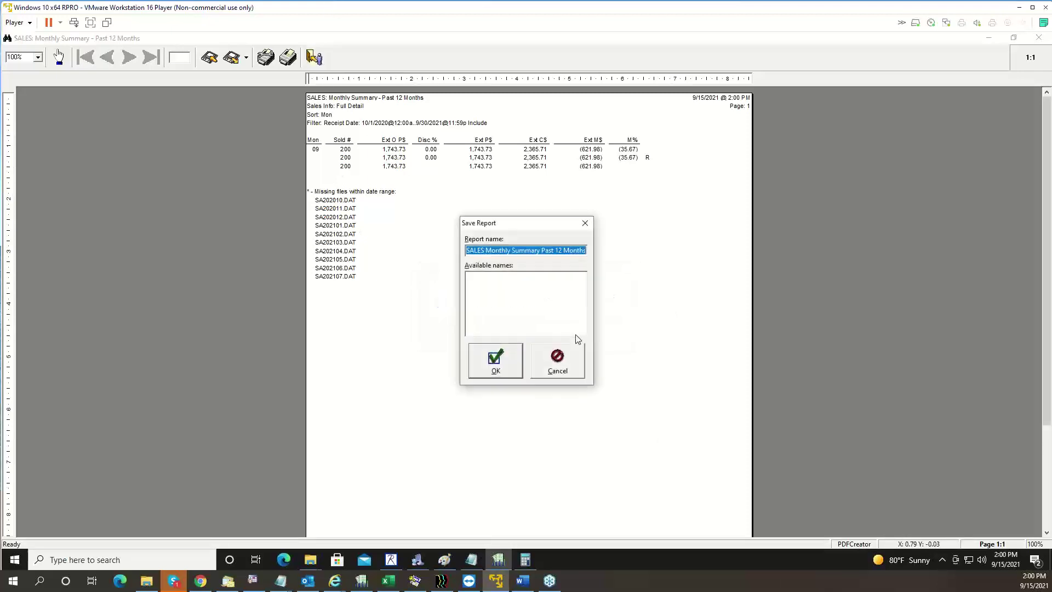
pyautogui.click(571, 358)
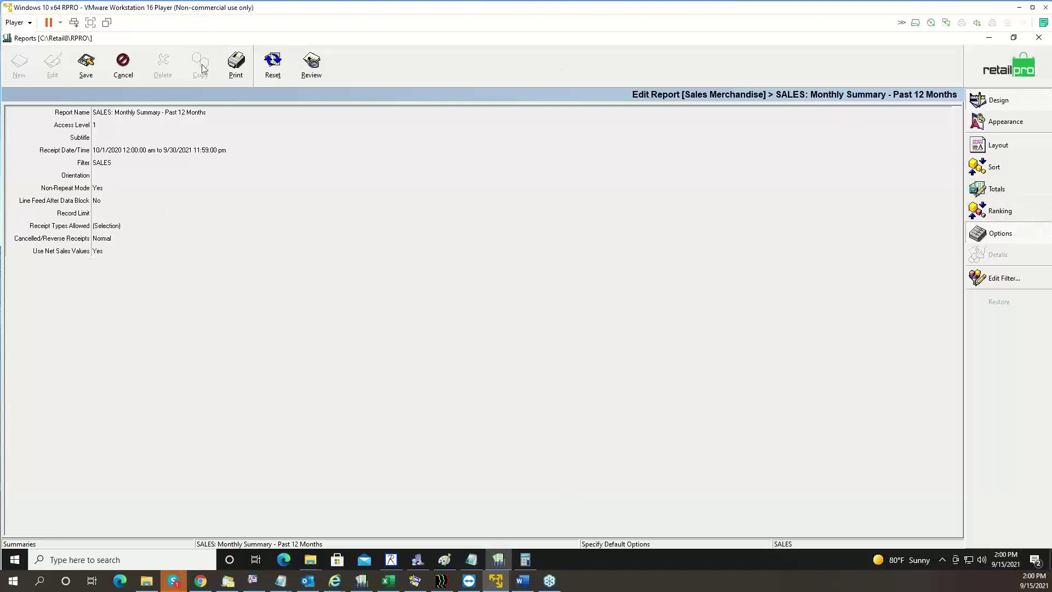
# Discard the changes to SALES: Monthly Summary - Past 12 Months and return to the Summaries report list
pyautogui.click(122, 70)
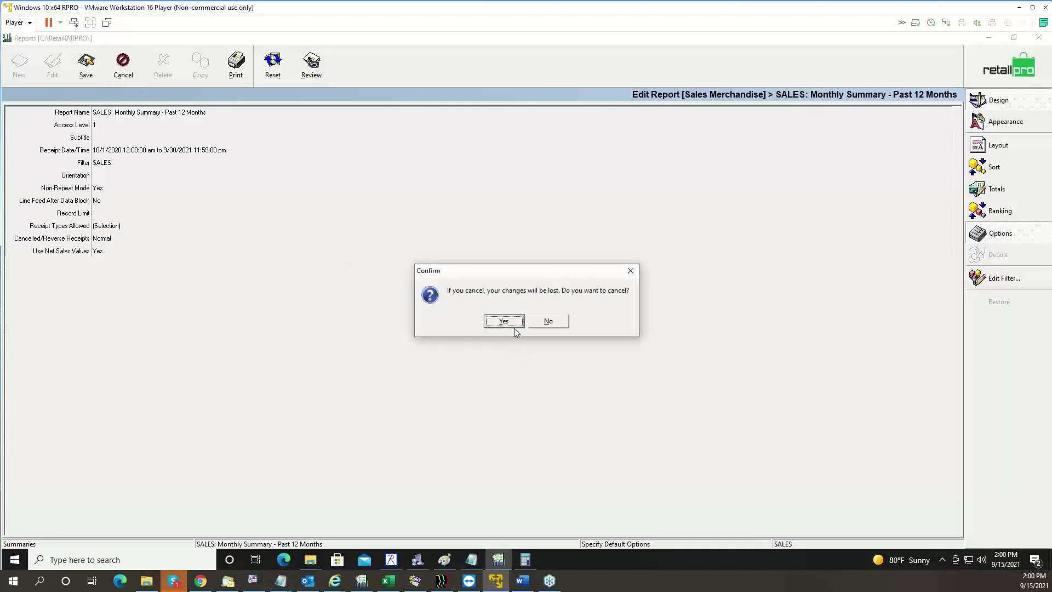
pyautogui.click(504, 322)
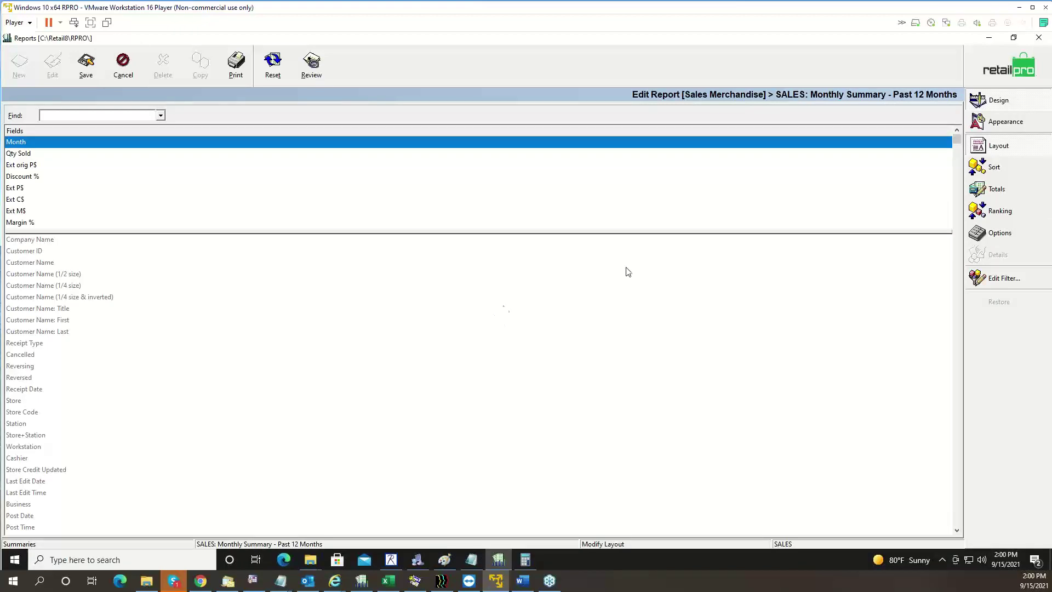
pyautogui.click(1002, 77)
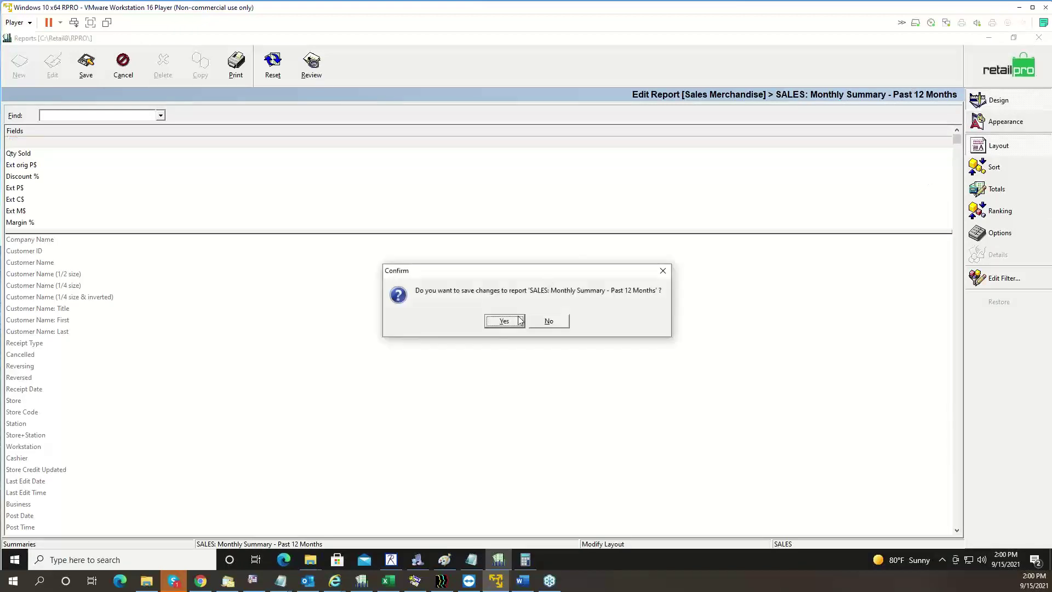
pyautogui.click(543, 327)
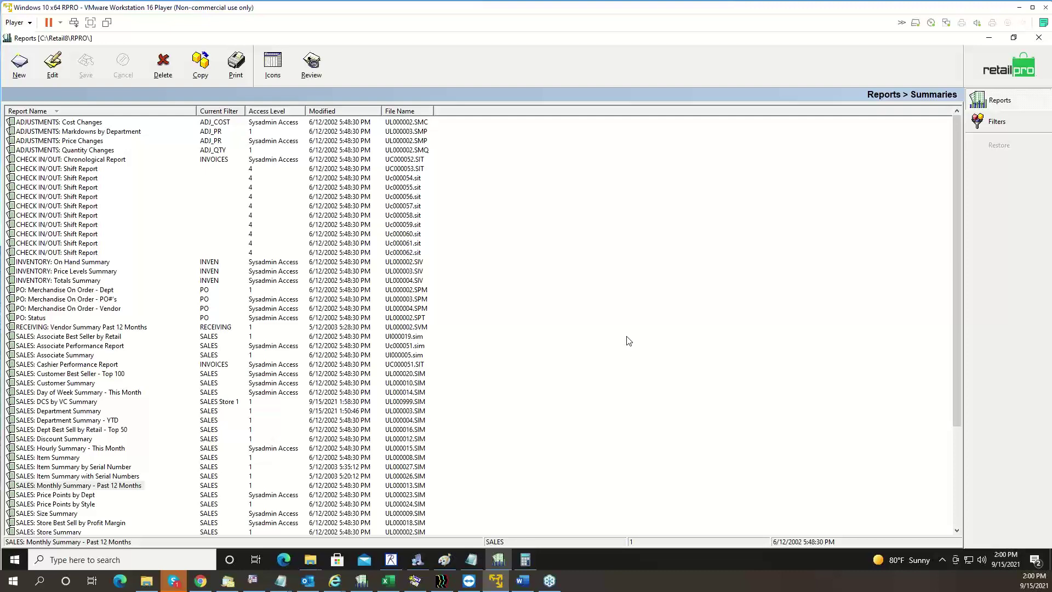
# Check the report outline in Word, and in Retail Pro add Item # to the sort fields of SALES: Item Summary after Size
pyautogui.click(523, 580)
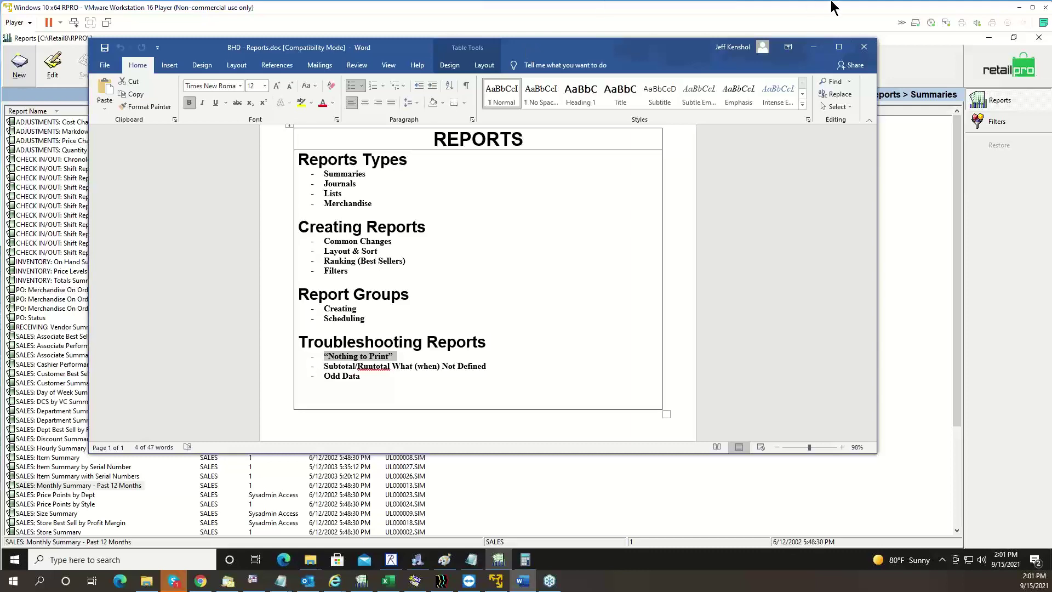
pyautogui.click(813, 47)
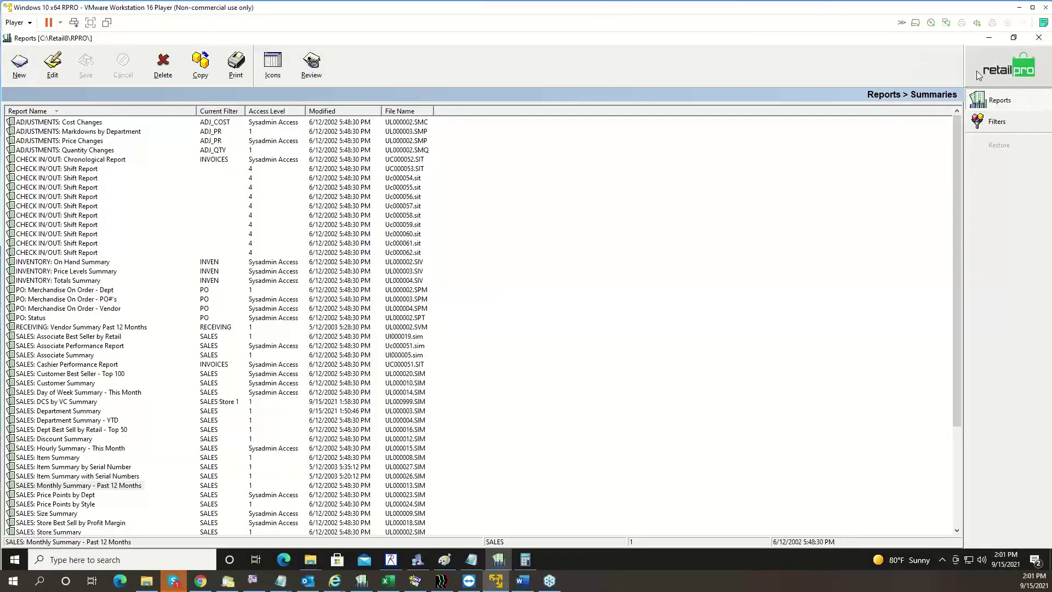
pyautogui.click(59, 458)
pyautogui.click(55, 70)
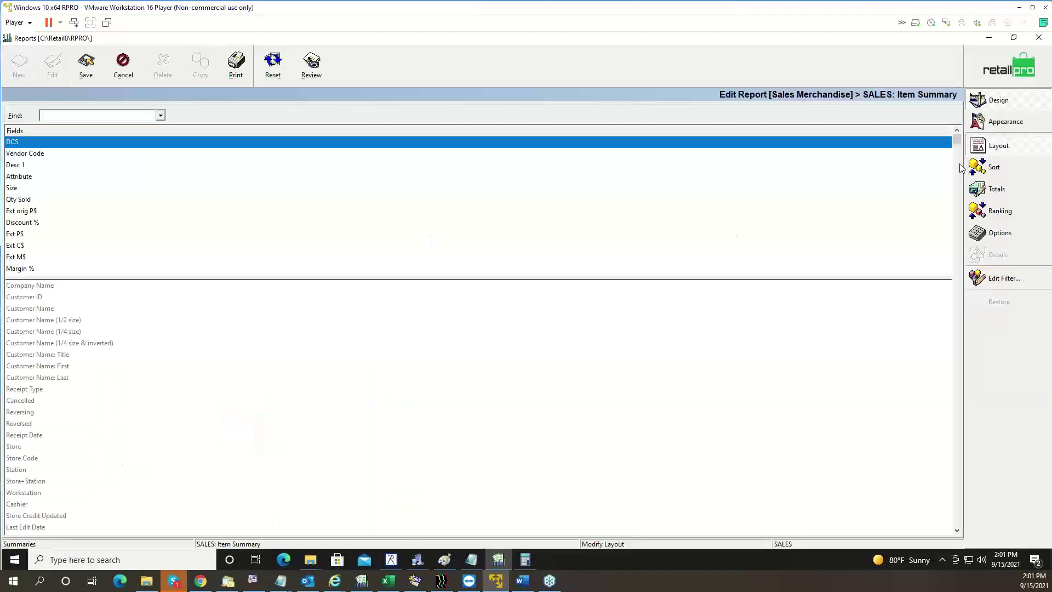
pyautogui.click(993, 166)
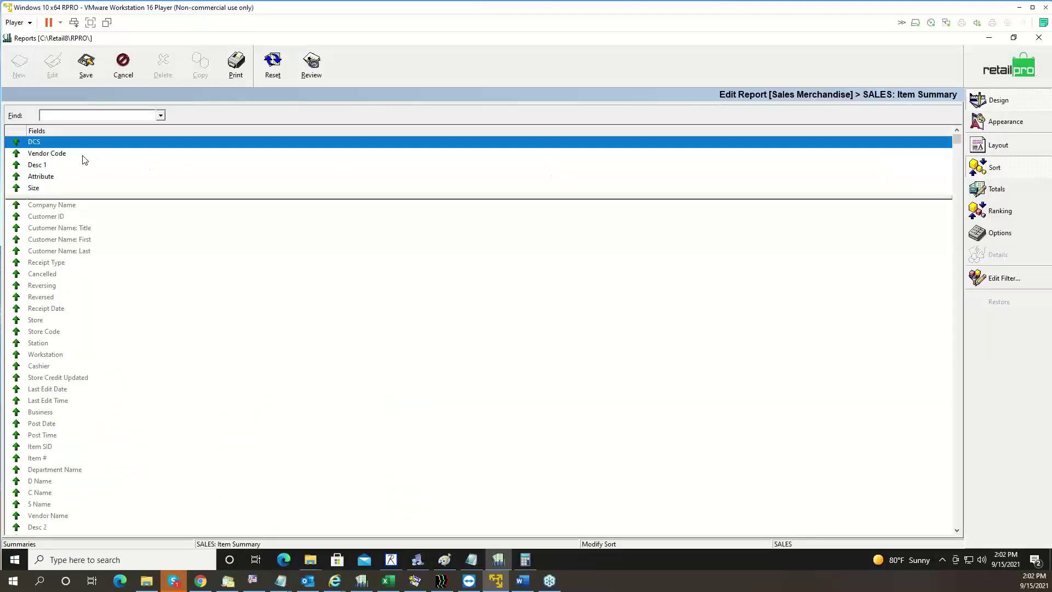
pyautogui.click(54, 189)
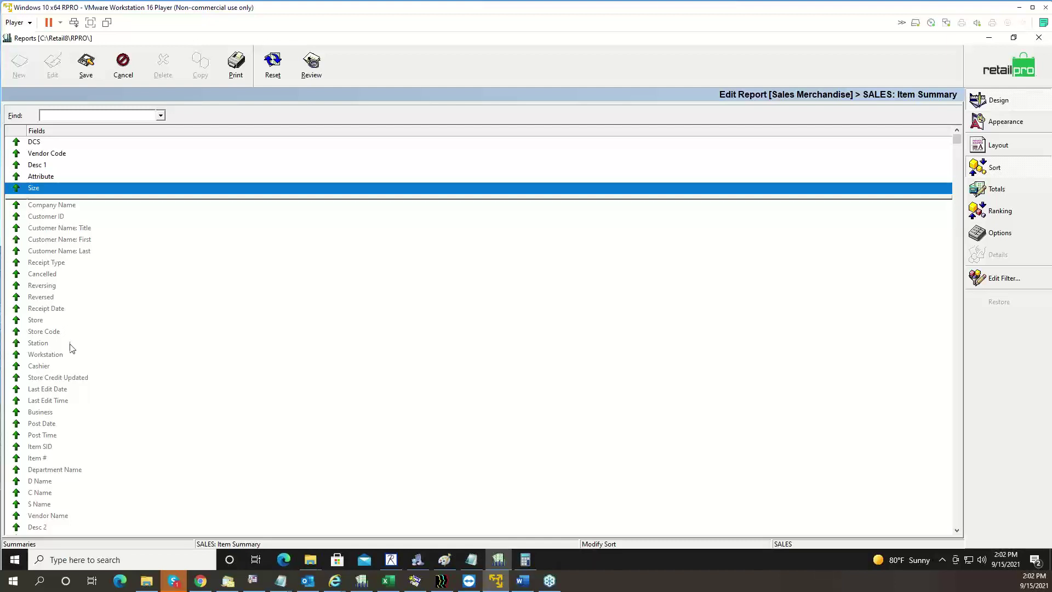
pyautogui.doubleClick(44, 458)
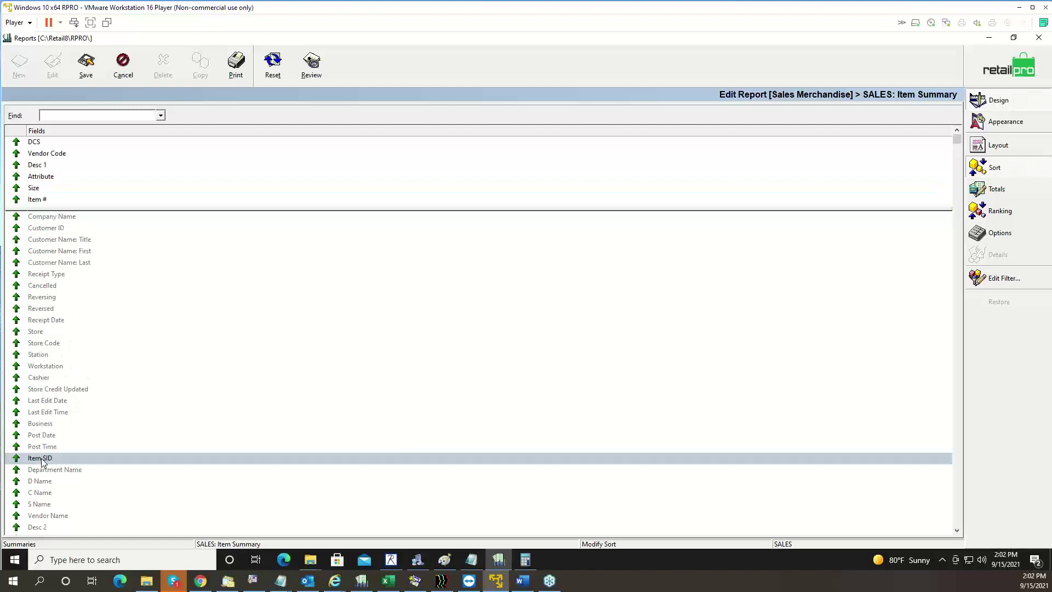
pyautogui.doubleClick(46, 459)
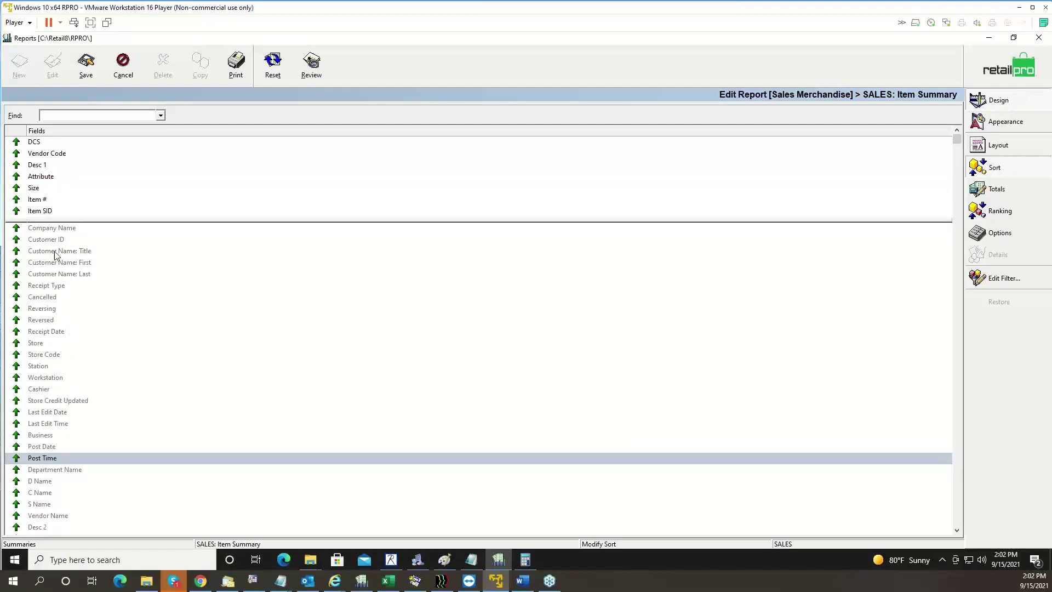
pyautogui.click(55, 212)
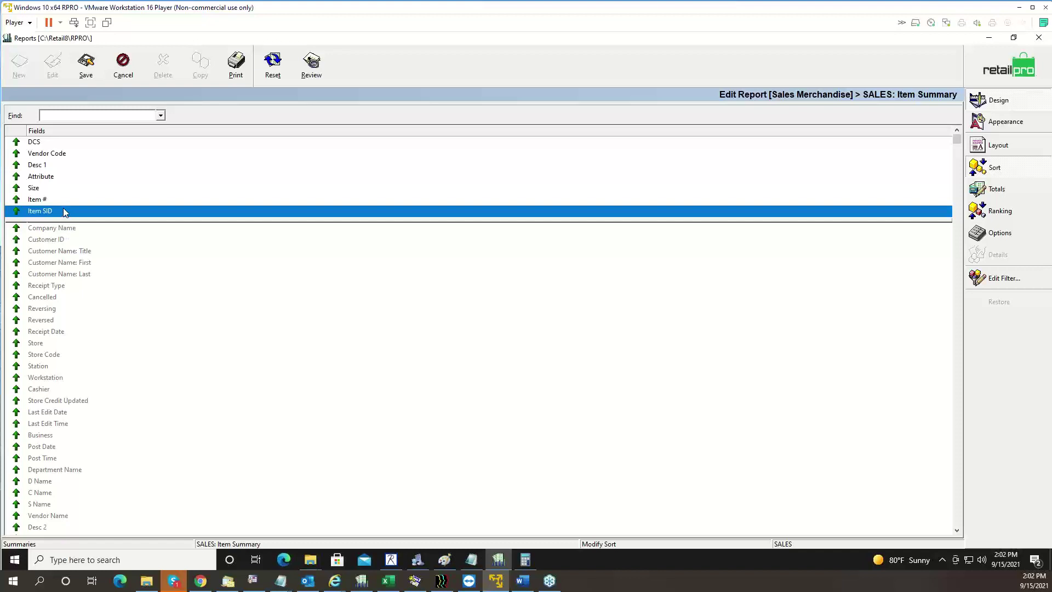
pyautogui.doubleClick(63, 211)
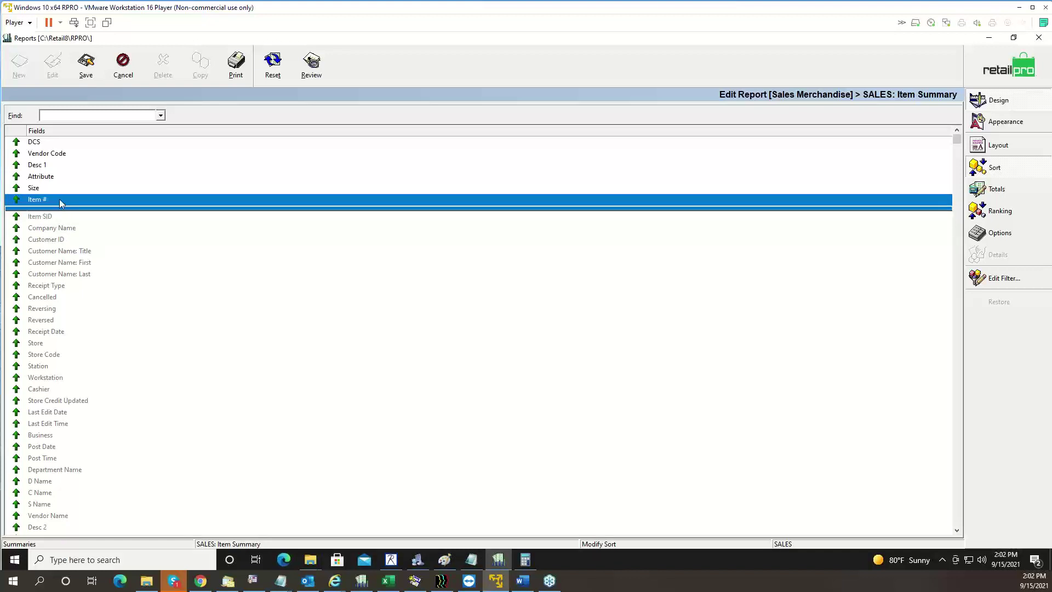
# Find the Item # field in the report's layout and add it to the included fields
pyautogui.click(1009, 151)
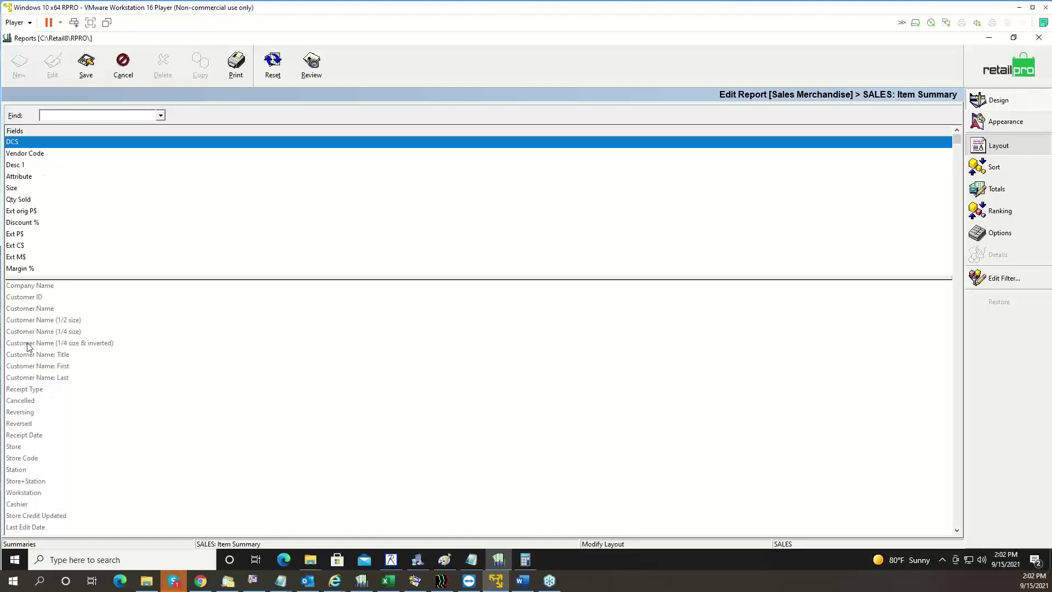
pyautogui.click(87, 114)
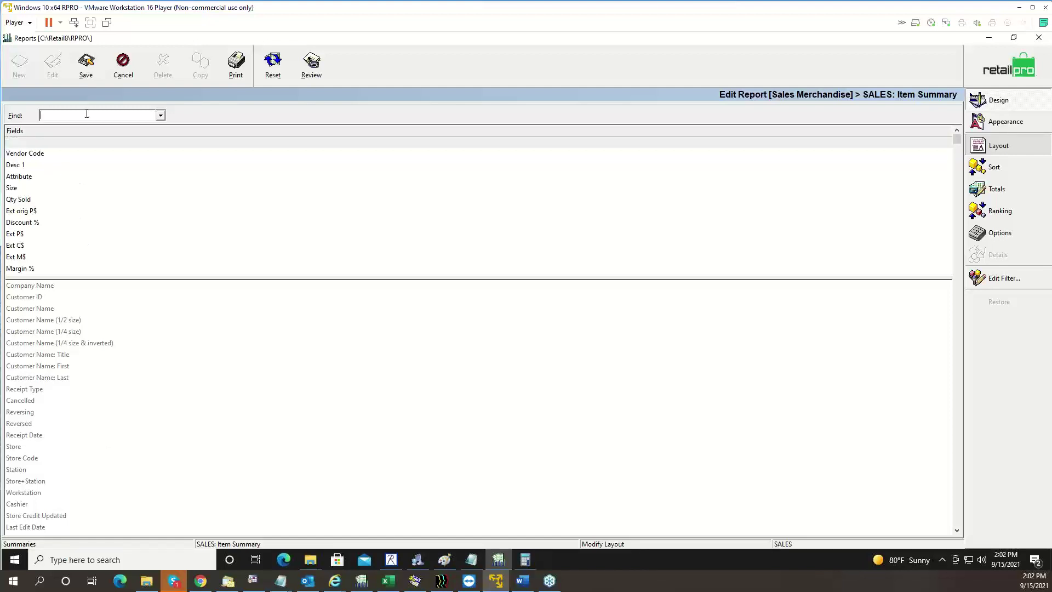
pyautogui.write('Item #')
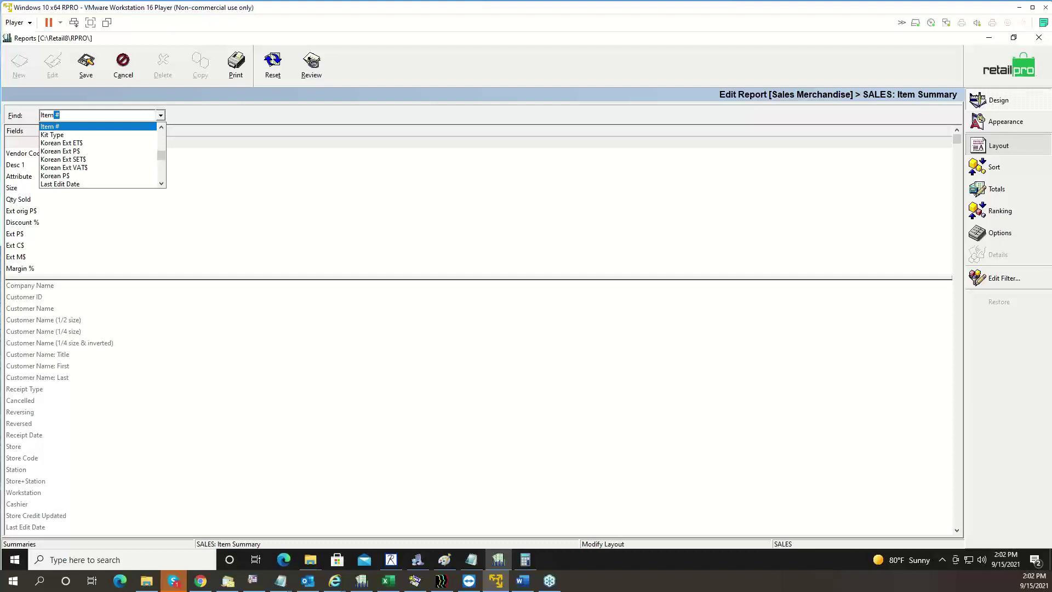
pyautogui.press('Return')
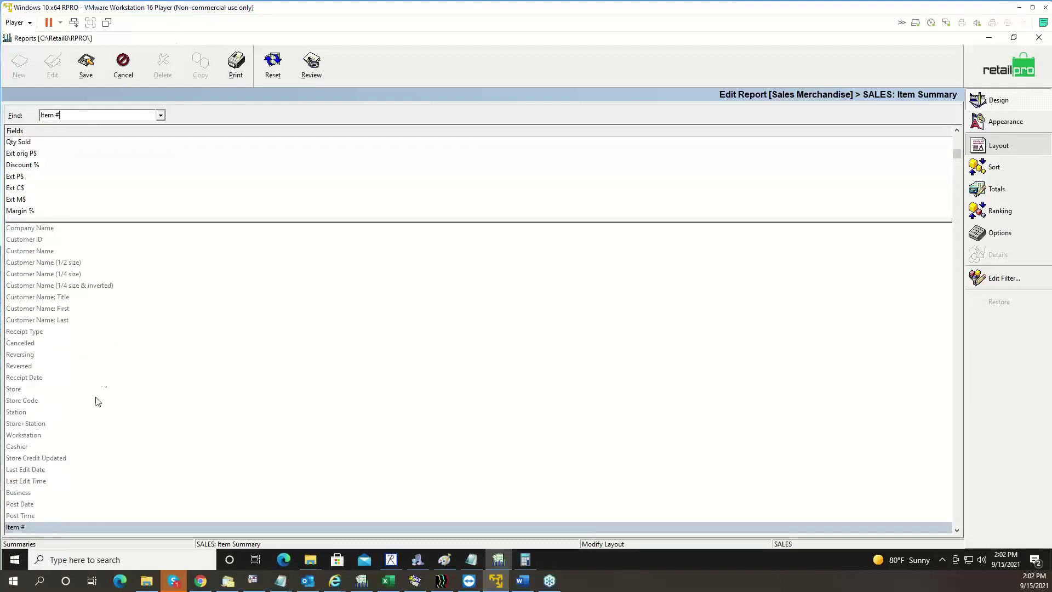
pyautogui.doubleClick(60, 527)
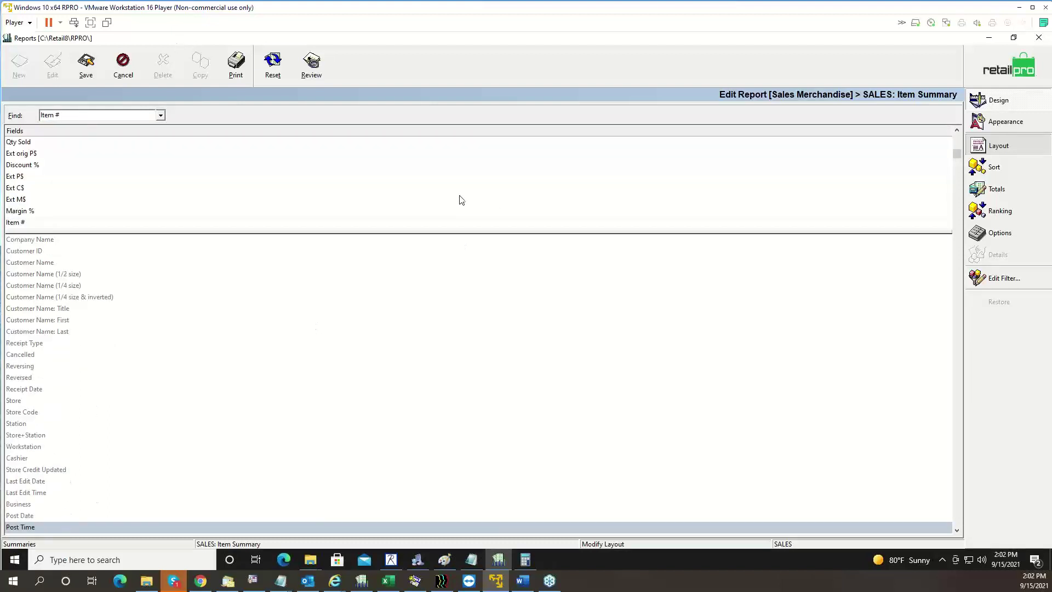
# Move Item # to the start of the layout fields and return it to the end, after Margin %
pyautogui.click(29, 223)
pyautogui.scroll(2, 32, 159)
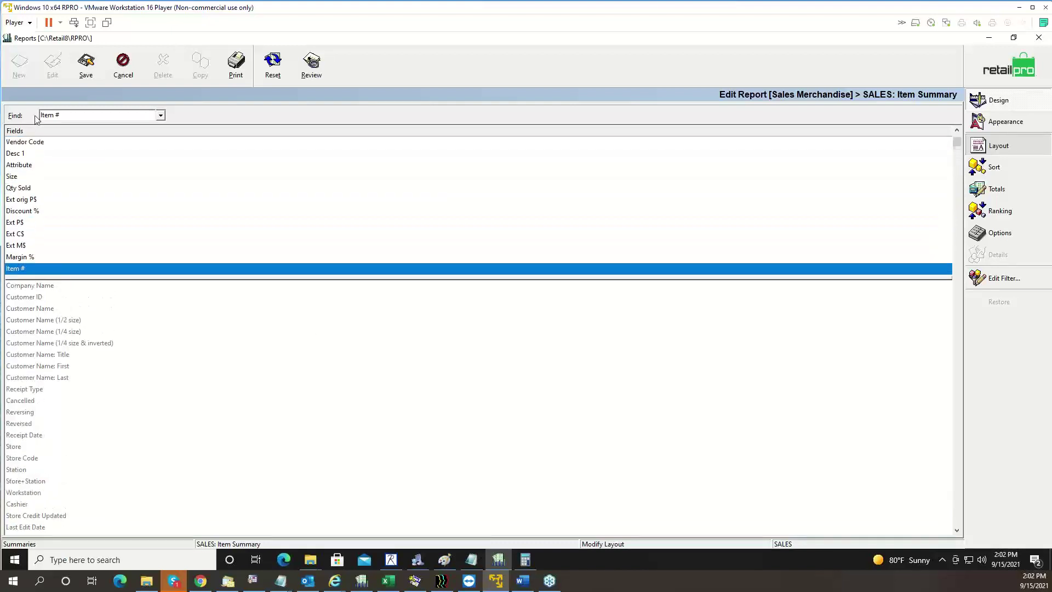
pyautogui.moveTo(30, 203); pyautogui.dragTo(31, 142)
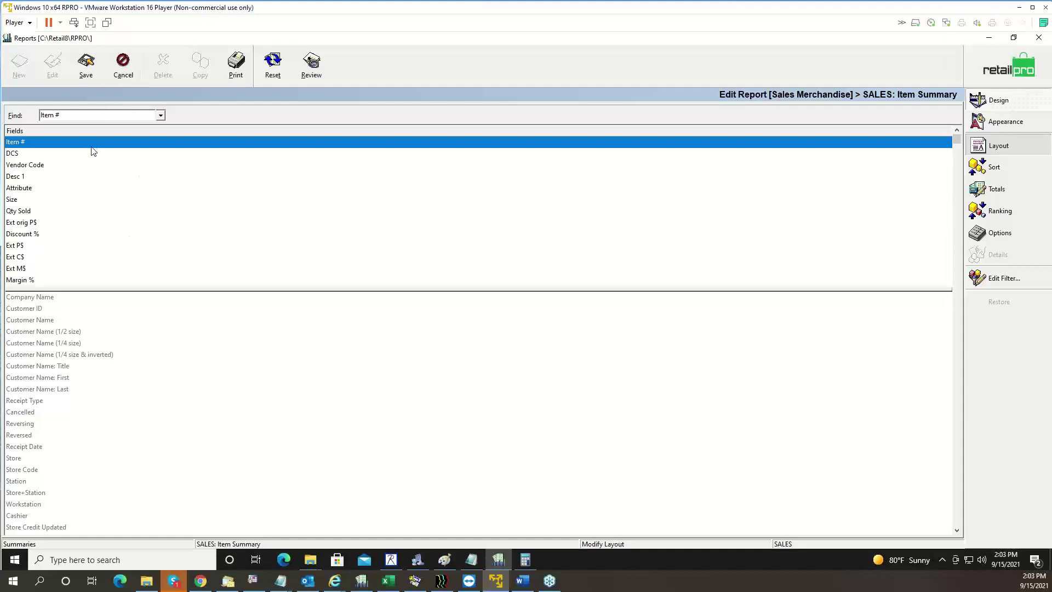
pyautogui.moveTo(91, 149); pyautogui.dragTo(37, 282)
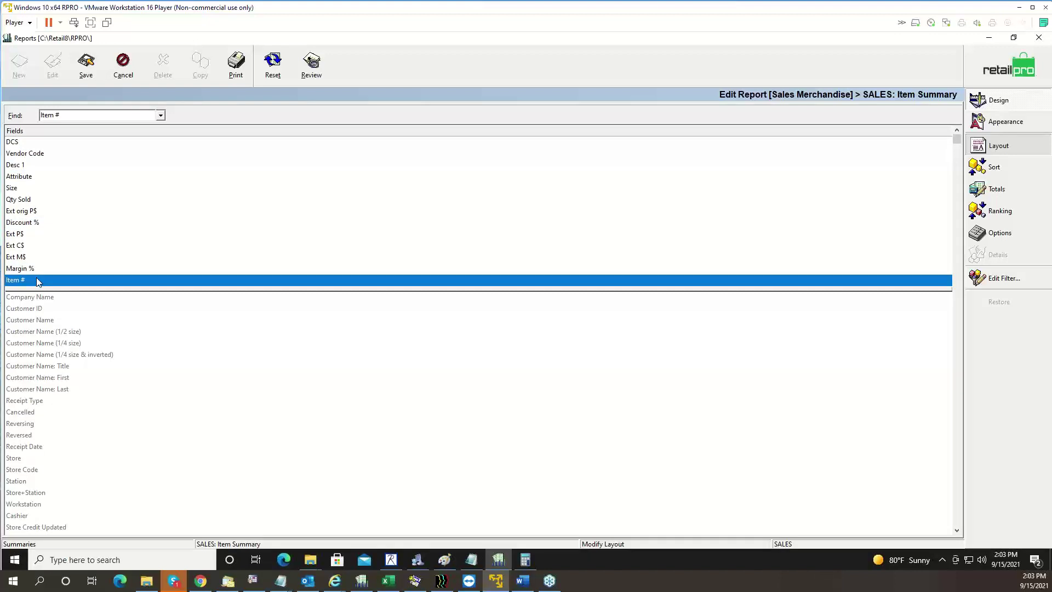
# Check Item # in the sort order, save SALES: Item Summary, and return to the Summaries report list
pyautogui.click(1003, 168)
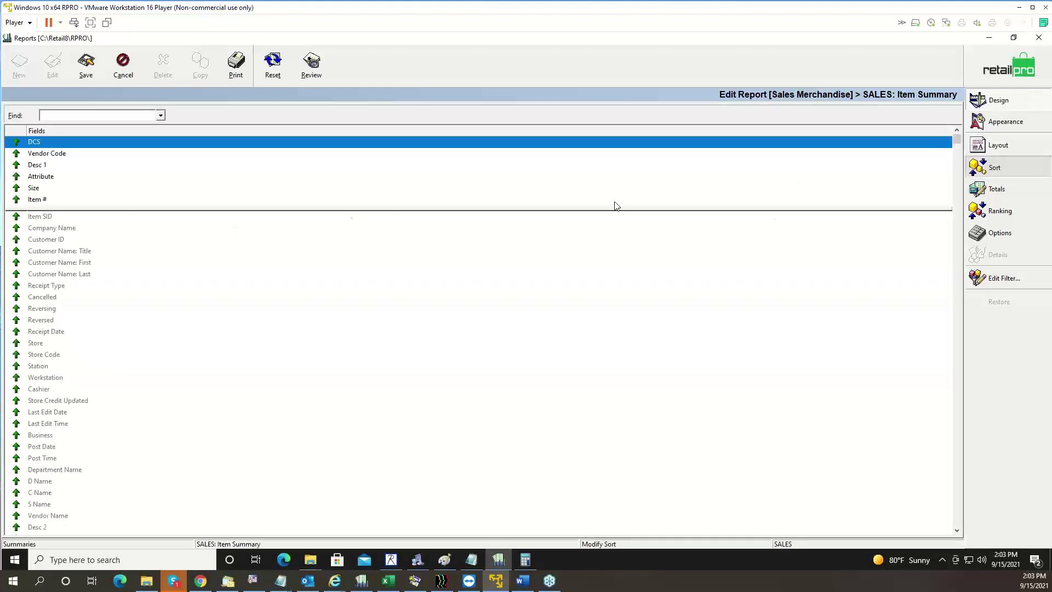
pyautogui.click(44, 201)
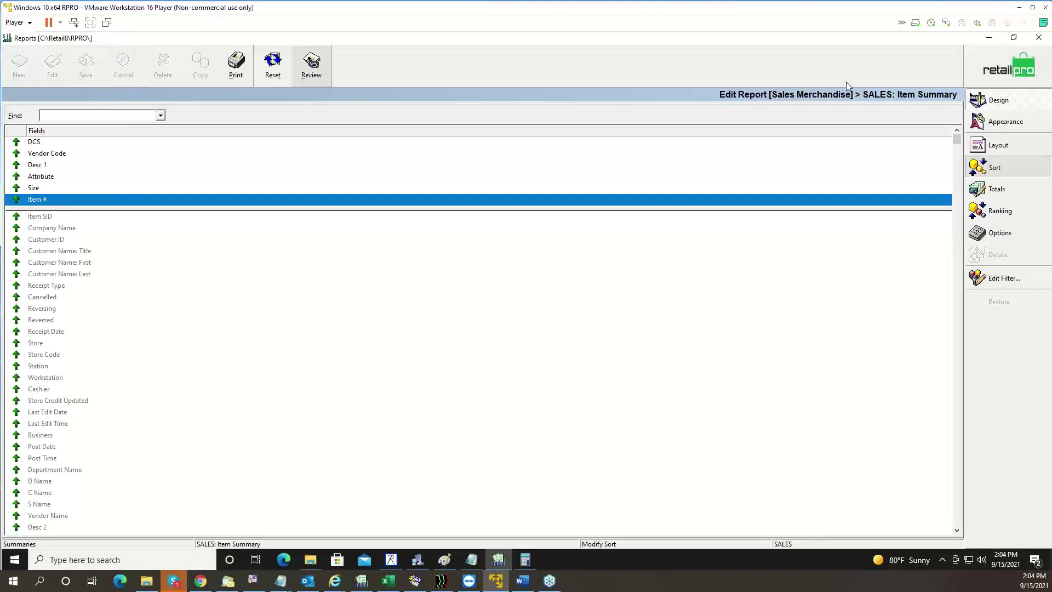
pyautogui.click(311, 63)
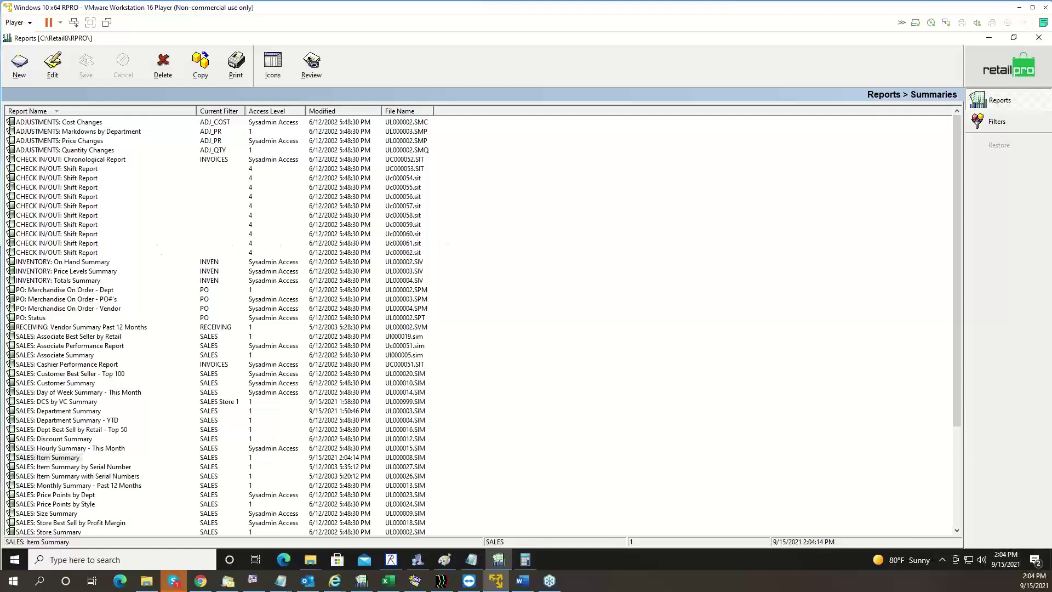
# Switch to Word and look through the report topics in BHD - Reports.doc, including the Troubleshooting Reports section
pyautogui.hotkey('alt', 'Tab')
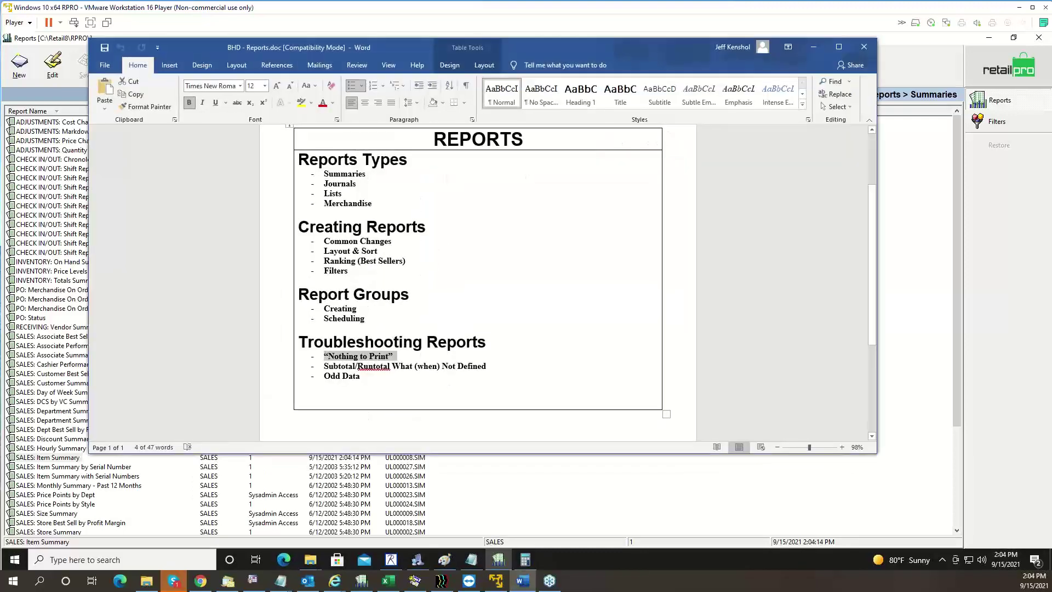
pyautogui.scroll(3, 551, 379)
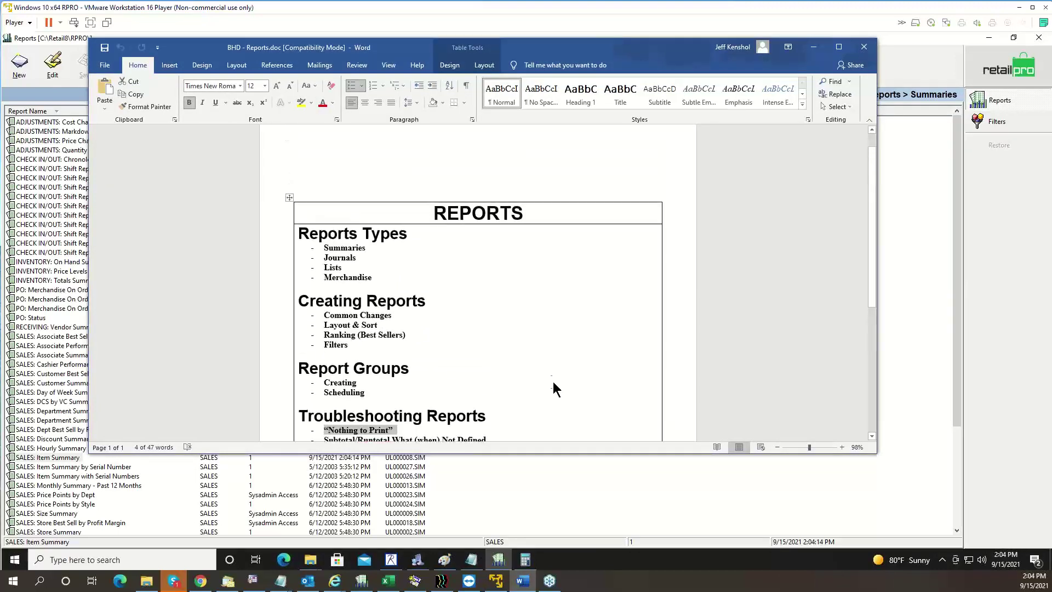
pyautogui.scroll(-6, 551, 379)
pyautogui.scroll(3, 551, 381)
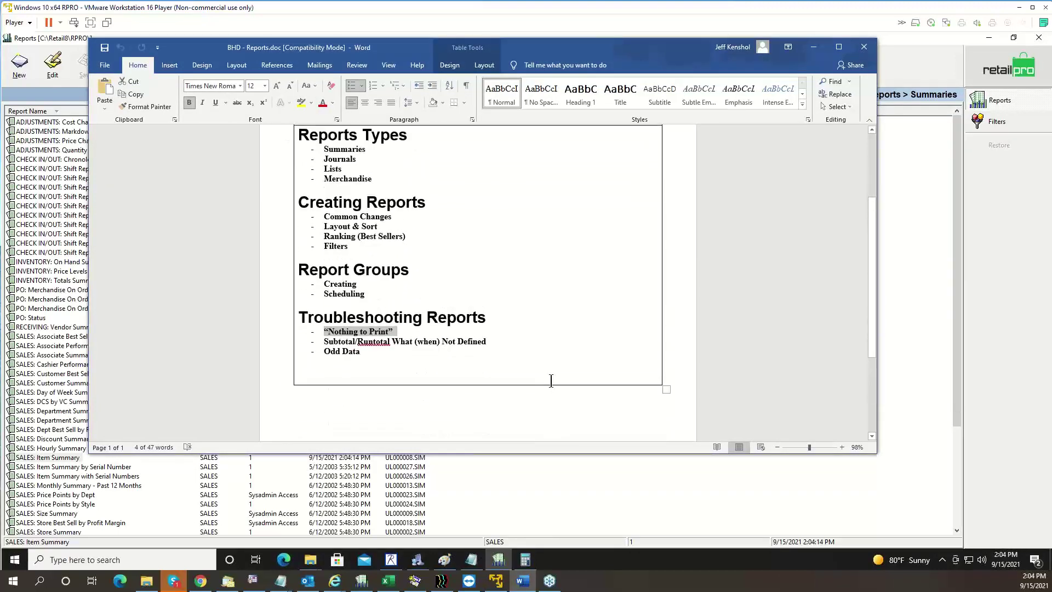